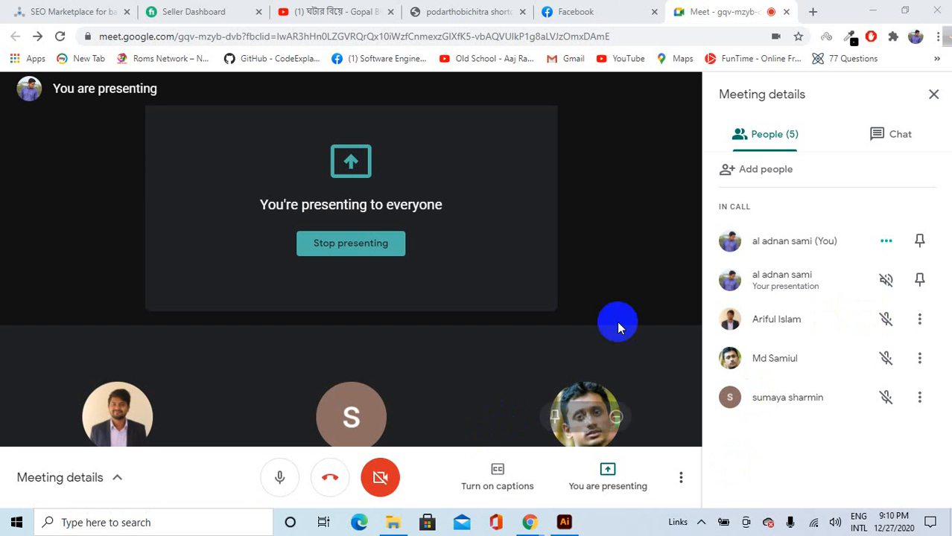
Examine the flower shop invoice image in the Facebook tab and return to the Meet call.
{"action": "left_click", "coordinate": [573, 11]}
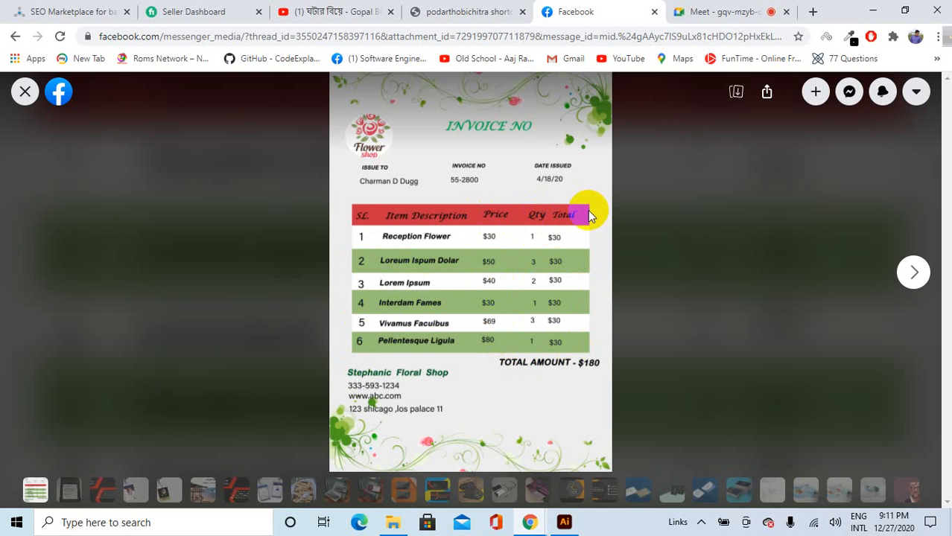
{"action": "left_click", "coordinate": [719, 11]}
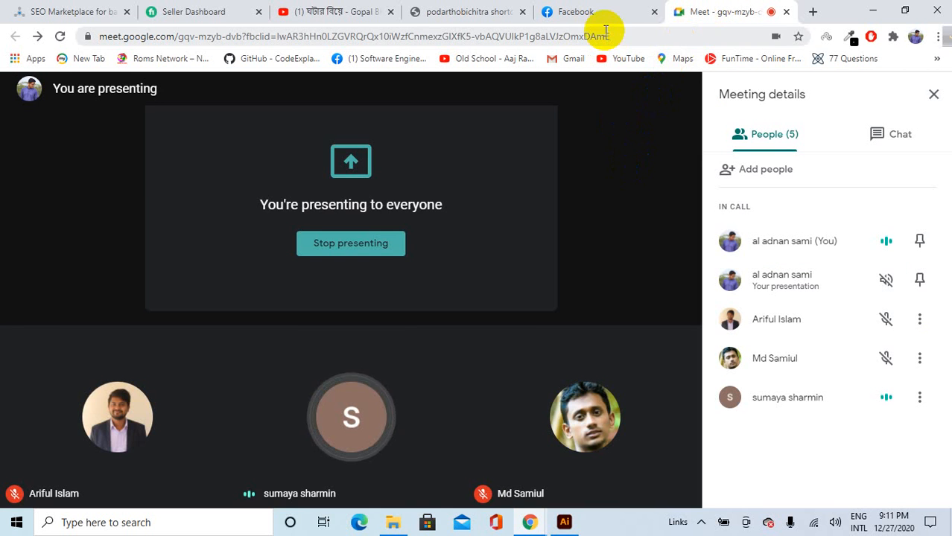
{"action": "left_click", "coordinate": [589, 13]}
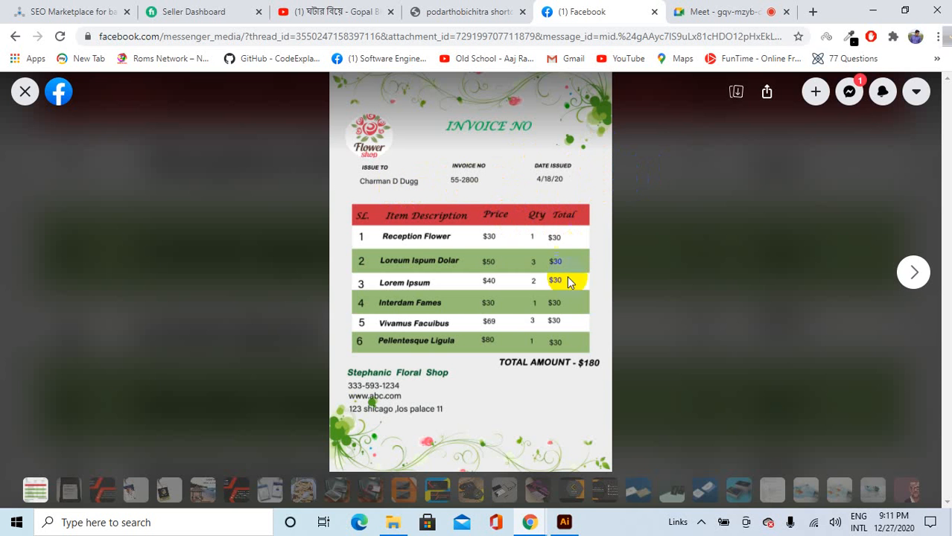
{"action": "left_click", "coordinate": [508, 202]}
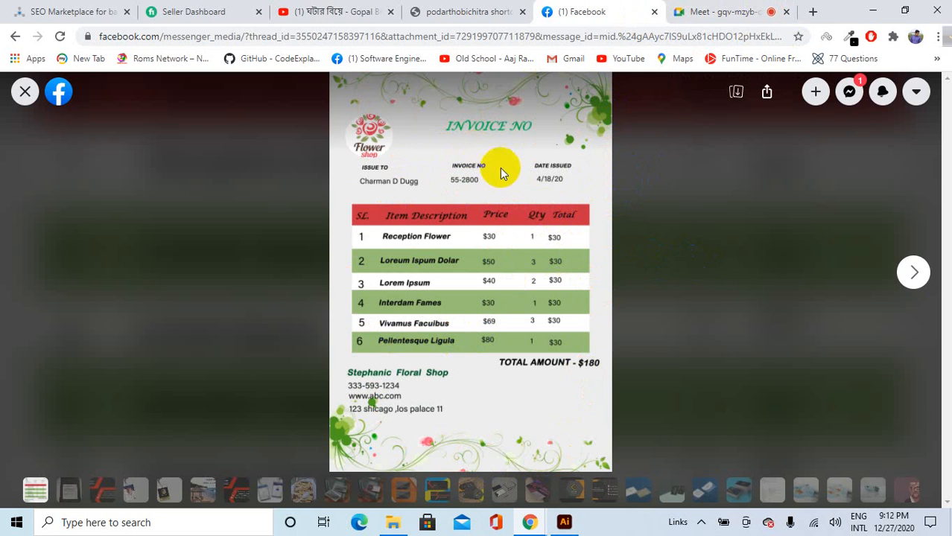
{"action": "left_click", "coordinate": [734, 7]}
{"action": "left_click", "coordinate": [638, 243]}
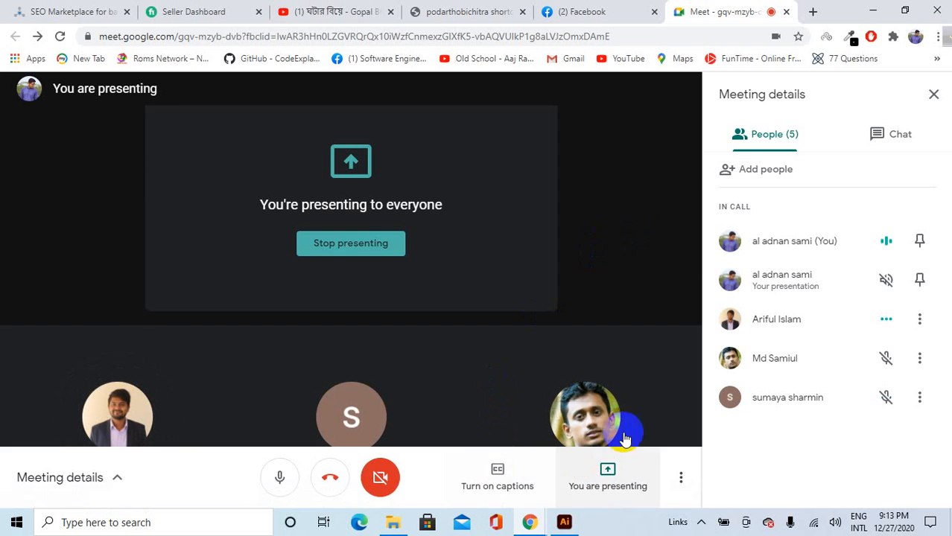
Open a new browser tab.
{"action": "left_click", "coordinate": [813, 12]}
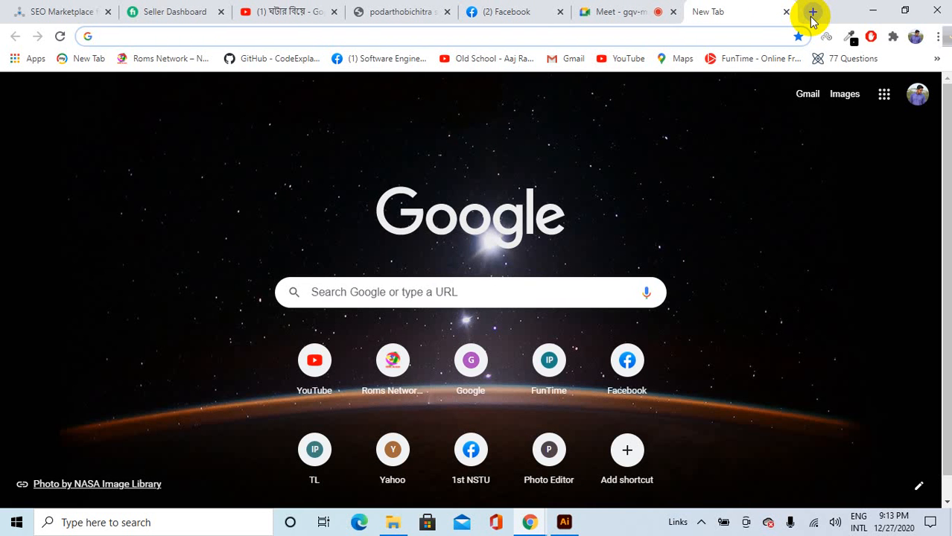
{"action": "type", "text": "bi"}
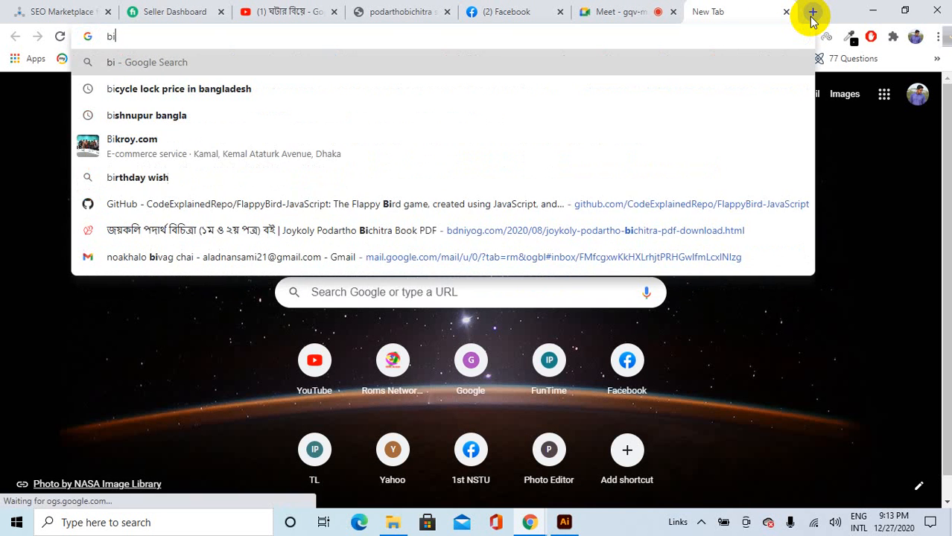
{"action": "key", "text": "Down"}
{"action": "key", "text": "Down"}
{"action": "key", "text": "Down"}
{"action": "key", "text": "Down"}
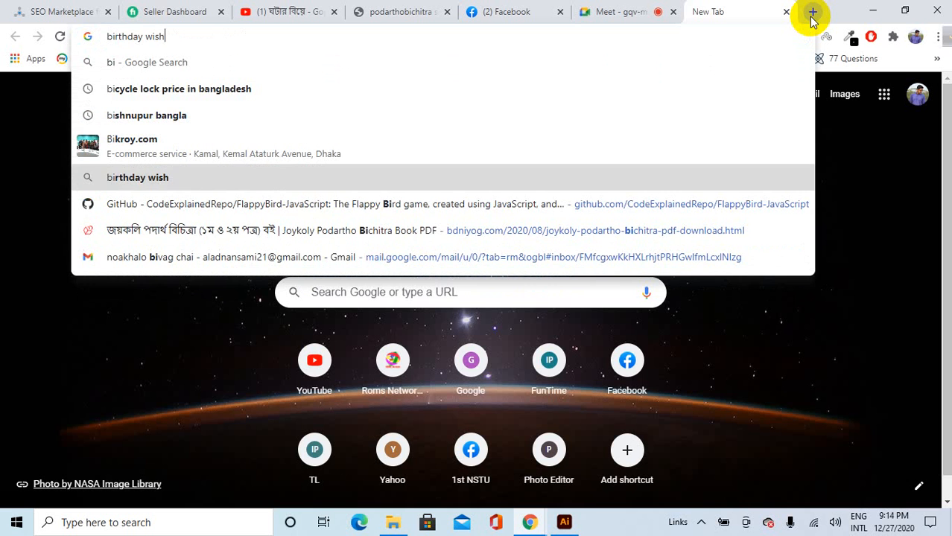
{"action": "key", "text": "Down"}
{"action": "key", "text": "Down"}
{"action": "key", "text": "Down"}
{"action": "key", "text": "Up"}
{"action": "key", "text": "BackSpace"}
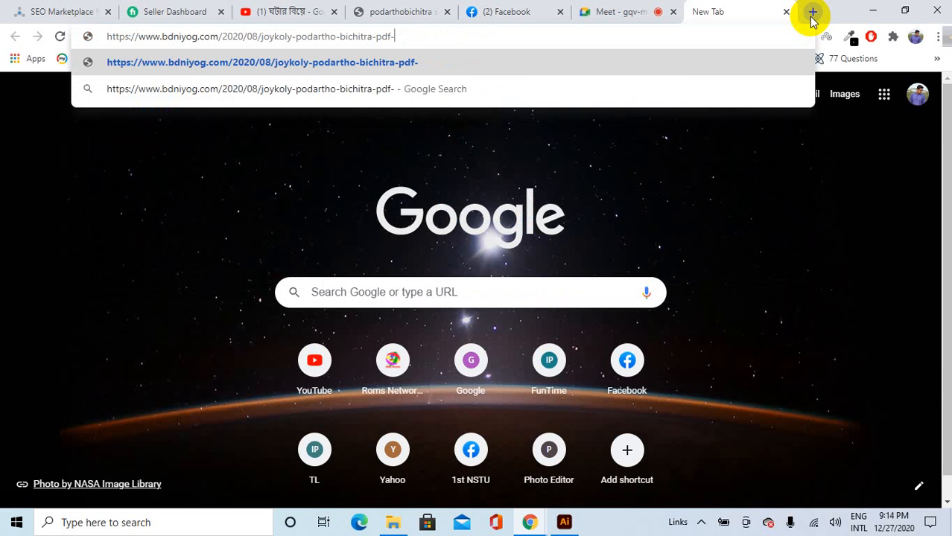
{"action": "key", "text": "BackSpace"}
{"action": "key", "text": "BackSpace"}
{"action": "key", "text": "BackSpace"}
{"action": "key", "text": "BackSpace"}
{"action": "key", "text": "BackSpace"}
{"action": "key", "text": "BackSpace"}
{"action": "key", "text": "BackSpace"}
{"action": "key", "text": "BackSpace"}
{"action": "key", "text": "BackSpace"}
{"action": "key", "text": "BackSpace"}
{"action": "key", "text": "BackSpace"}
{"action": "key", "text": "BackSpace"}
{"action": "key", "text": "BackSpace"}
{"action": "key", "text": "BackSpace"}
{"action": "key", "text": "BackSpace"}
{"action": "key", "text": "BackSpace"}
{"action": "key", "text": "BackSpace"}
{"action": "key", "text": "BackSpace"}
{"action": "key", "text": "BackSpace"}
{"action": "key", "text": "BackSpace"}
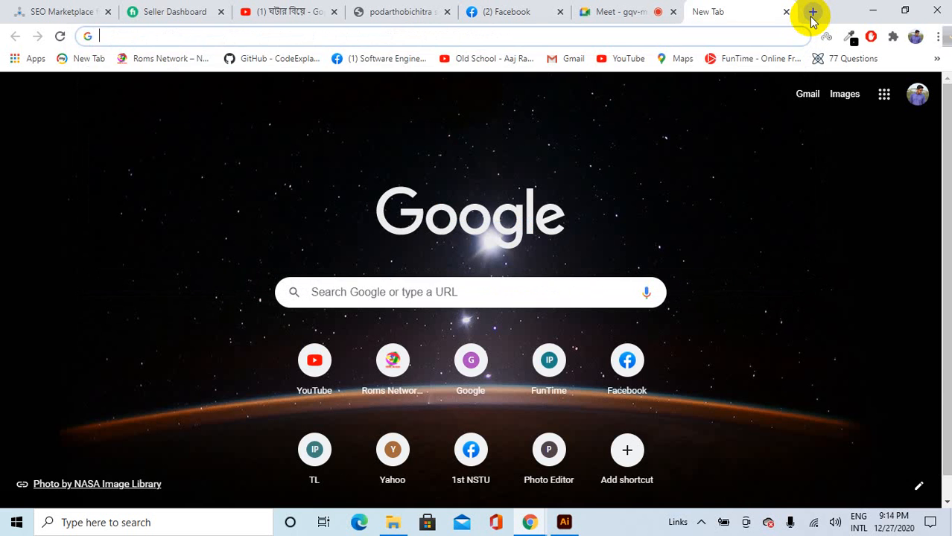
Search Google for "brochure design" and show the image results.
{"action": "type", "text": "bro"}
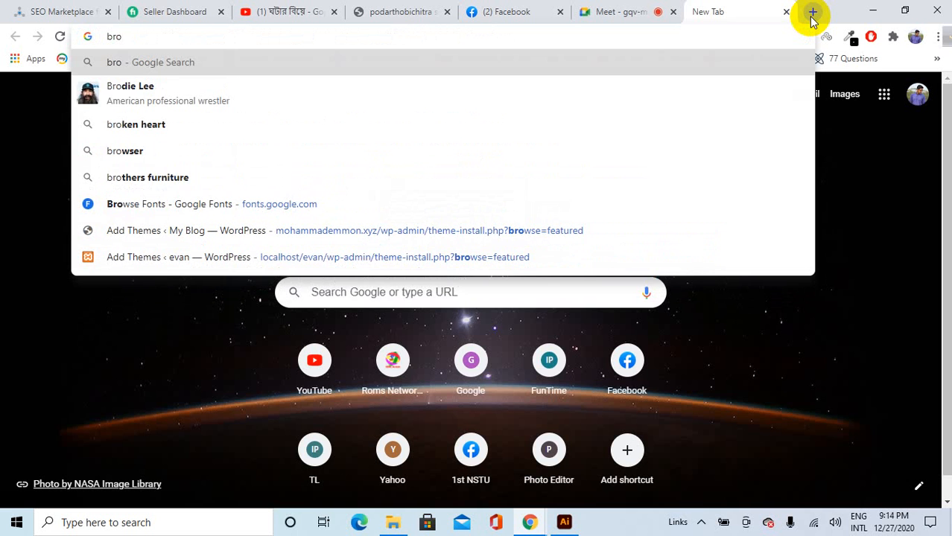
{"action": "type", "text": "s"}
{"action": "key", "text": "BackSpace"}
{"action": "type", "text": "ch"}
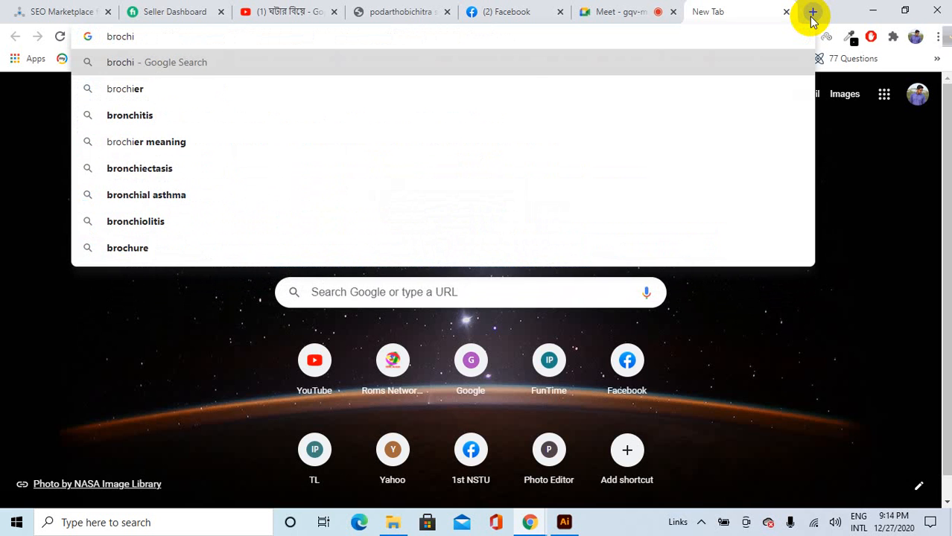
{"action": "key", "text": "Down"}
{"action": "key", "text": "Down"}
{"action": "key", "text": "Return"}
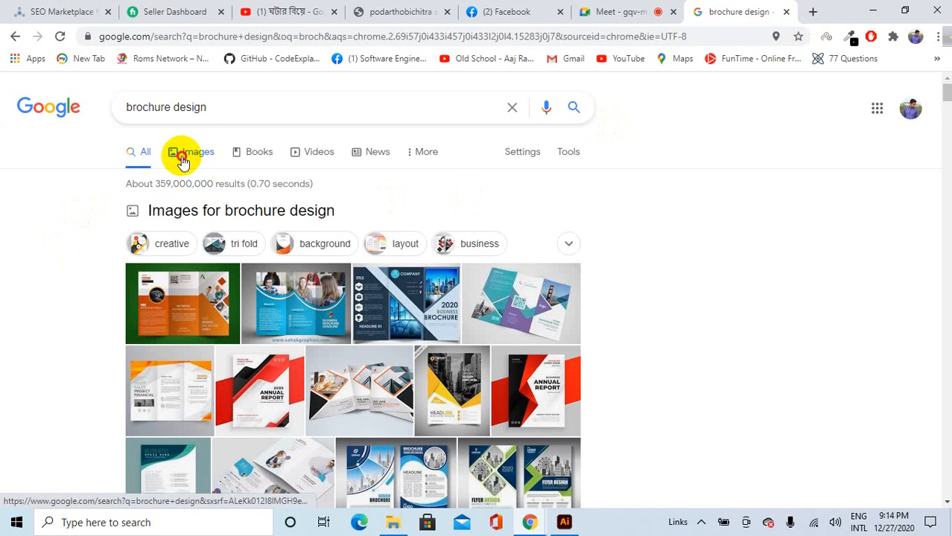
{"action": "left_click", "coordinate": [186, 152]}
Look through the brochure design images and preview the blue "How to make a Brochure in PowerPoint" one.
{"action": "scroll", "coordinate": [291, 251], "scroll_direction": "down", "scroll_amount": 1}
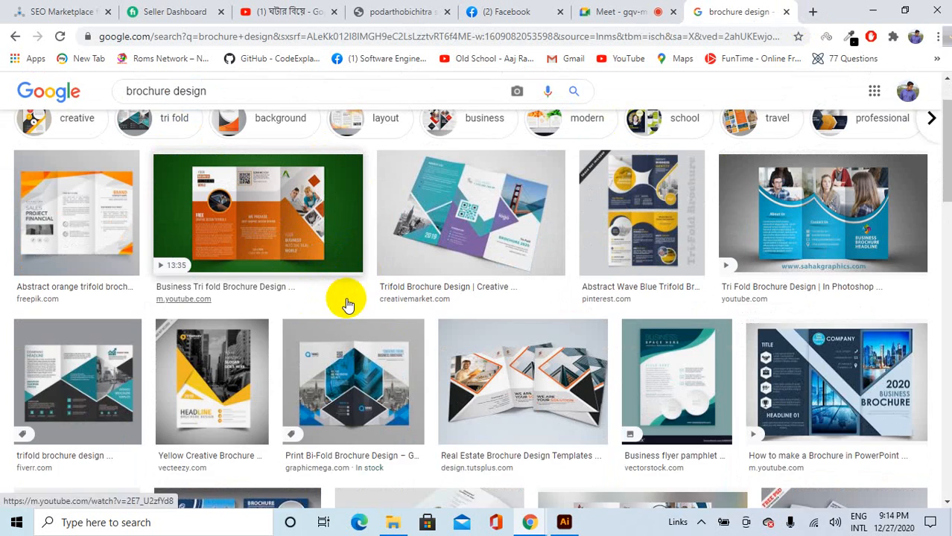
{"action": "scroll", "coordinate": [304, 302], "scroll_direction": "up", "scroll_amount": 1}
{"action": "scroll", "coordinate": [521, 309], "scroll_direction": "down", "scroll_amount": 2}
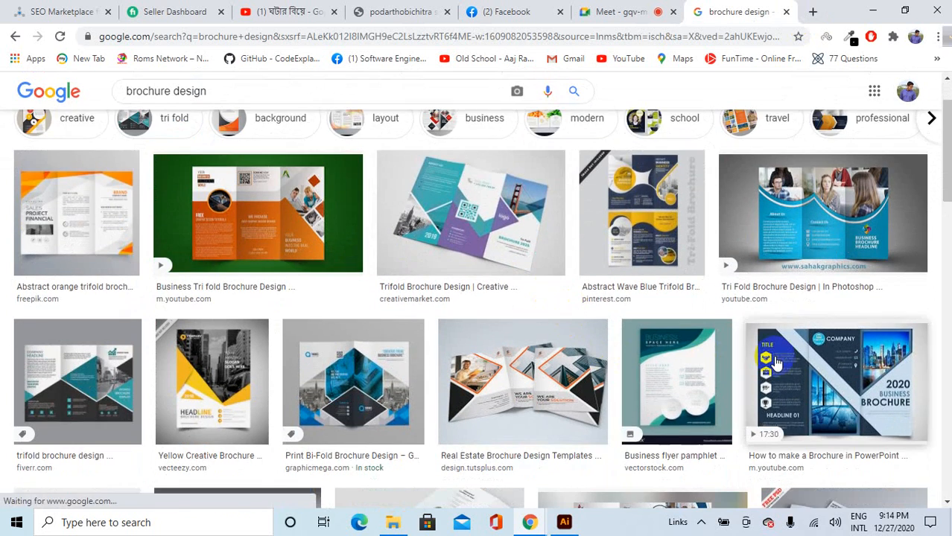
{"action": "scroll", "coordinate": [832, 330], "scroll_direction": "down", "scroll_amount": 1}
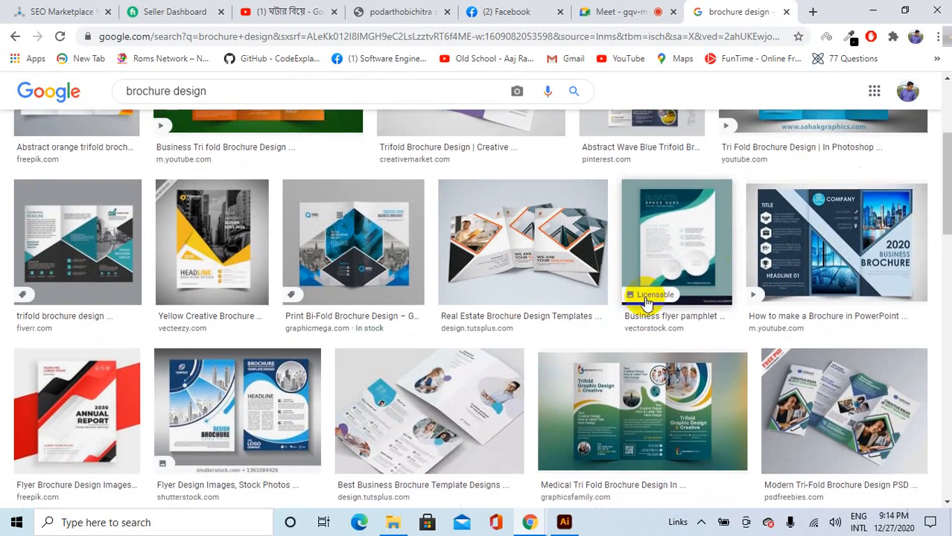
{"action": "left_click", "coordinate": [776, 222]}
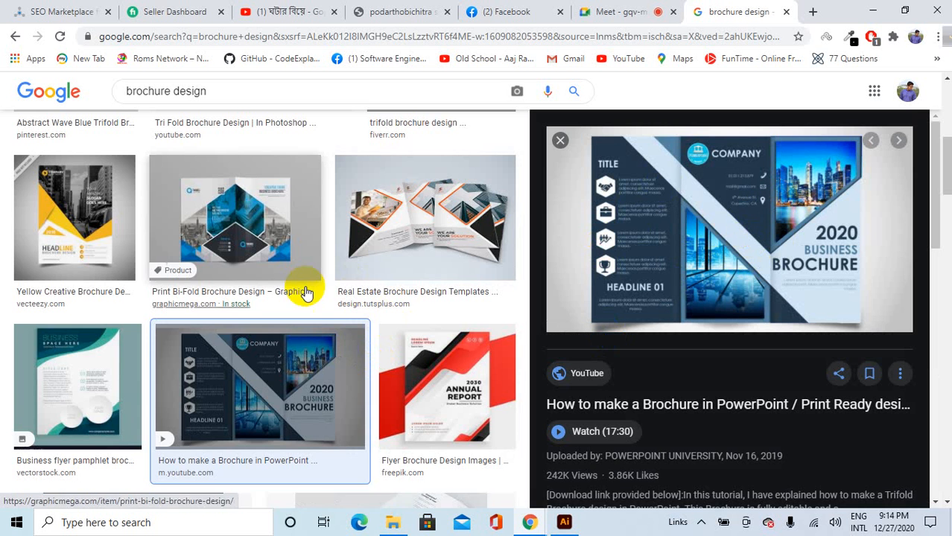
Change the image search query to "brochure size" and run it.
{"action": "scroll", "coordinate": [301, 283], "scroll_direction": "up", "scroll_amount": 4}
{"action": "scroll", "coordinate": [302, 283], "scroll_direction": "up", "scroll_amount": 2}
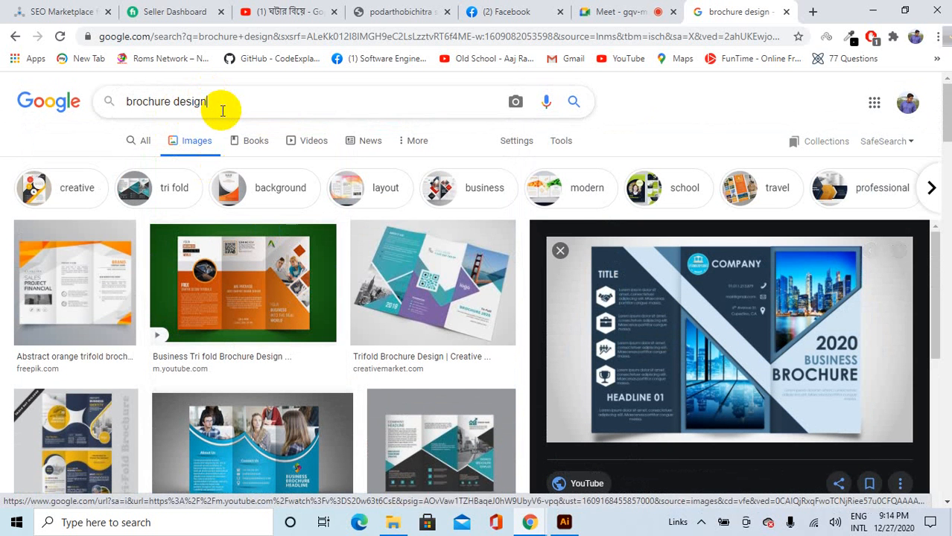
{"action": "key", "text": "BackSpace"}
{"action": "key", "text": "BackSpace"}
{"action": "key", "text": "BackSpace"}
{"action": "key", "text": "BackSpace"}
{"action": "key", "text": "BackSpace"}
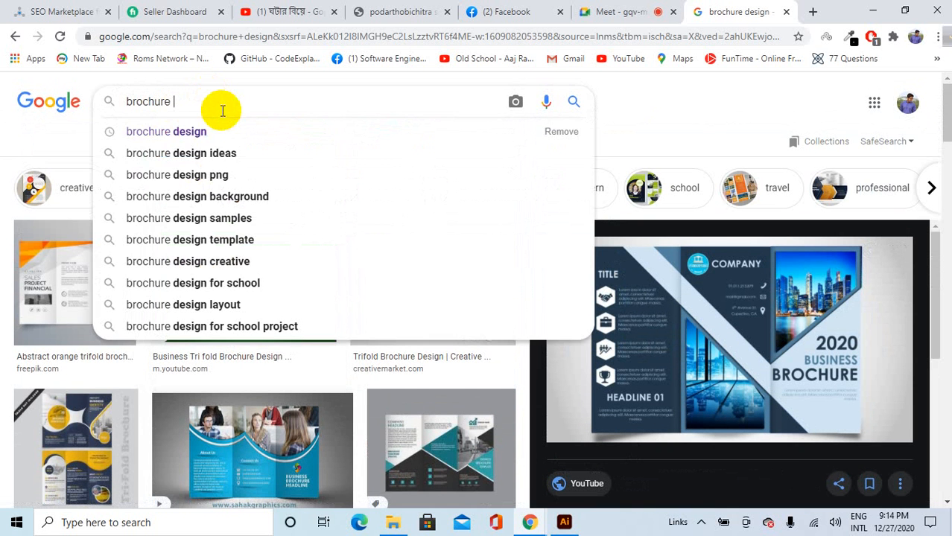
{"action": "type", "text": "size"}
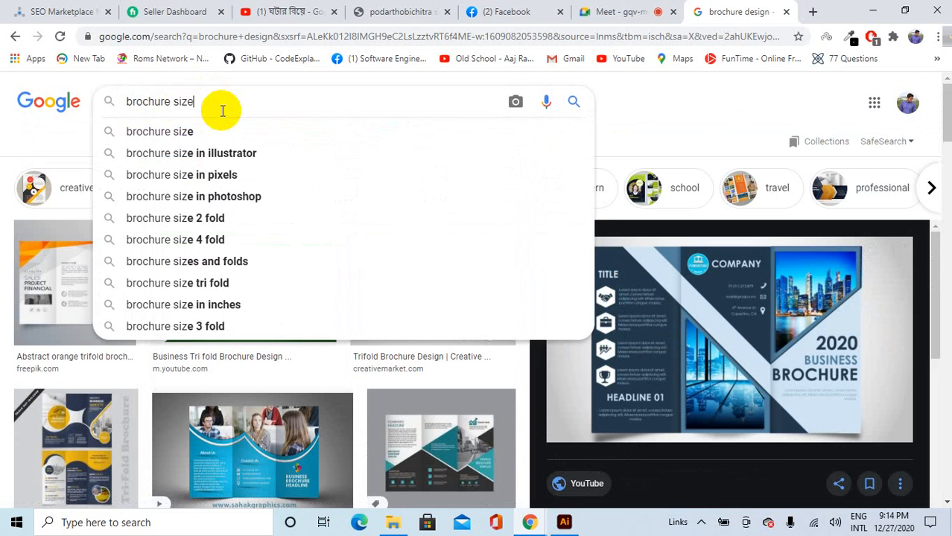
{"action": "key", "text": "Return"}
Visit the general results for brochure size, return to the images and preview the Pinterest trifold dimensions diagram.
{"action": "left_click", "coordinate": [143, 142]}
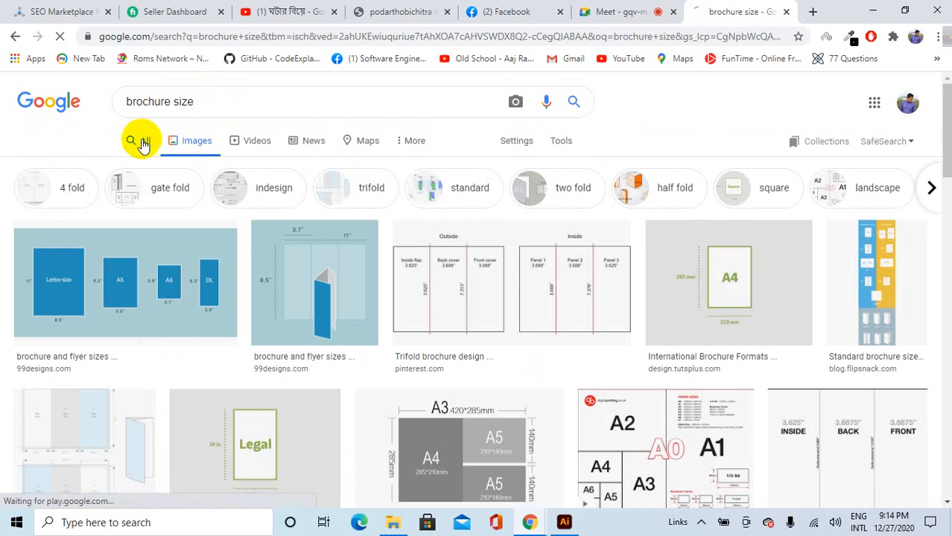
{"action": "left_click", "coordinate": [210, 152]}
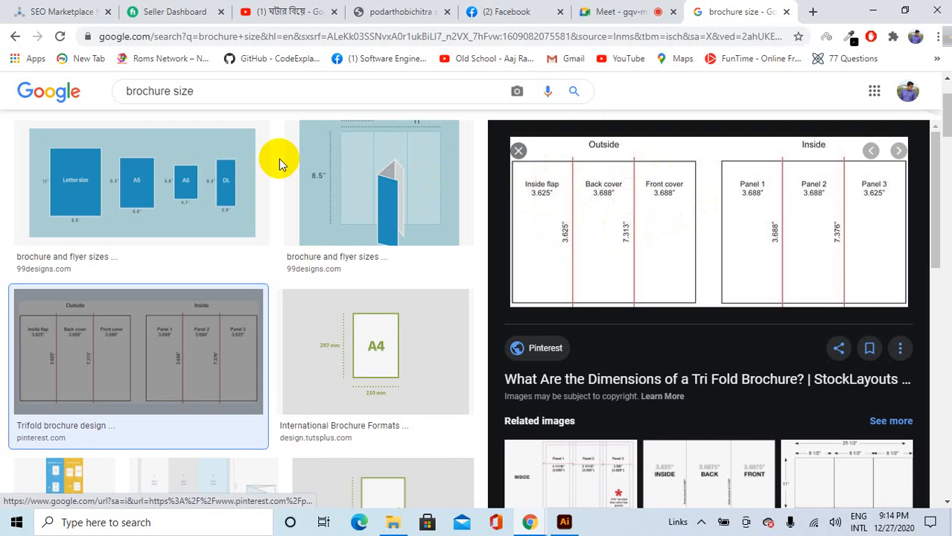
{"action": "scroll", "coordinate": [281, 160], "scroll_direction": "up", "scroll_amount": 3}
Search Google for "brochure mockup" in a new tab.
{"action": "left_click", "coordinate": [814, 13]}
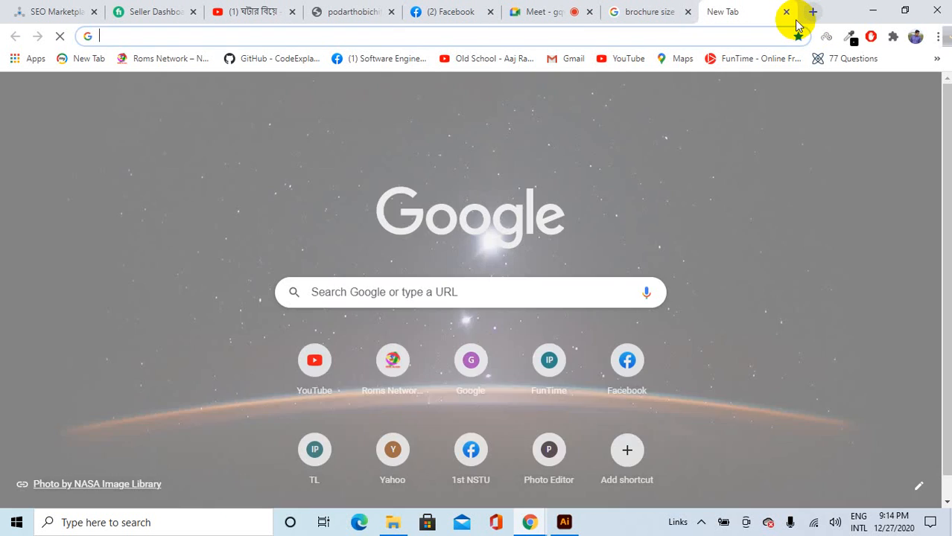
{"action": "type", "text": "bro"}
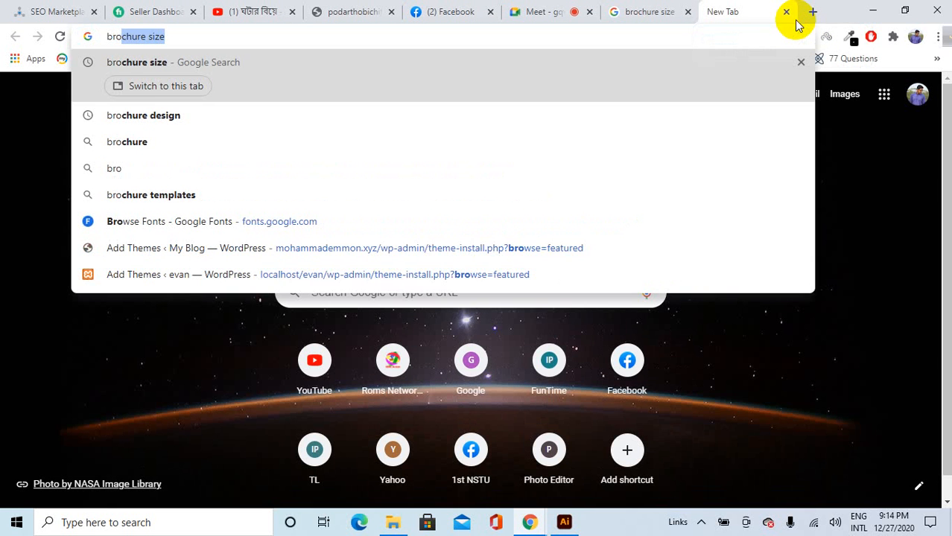
{"action": "key", "text": "Right"}
{"action": "key", "text": "BackSpace"}
{"action": "key", "text": "BackSpace"}
{"action": "key", "text": "BackSpace"}
{"action": "key", "text": "BackSpace"}
{"action": "key", "text": "BackSpace"}
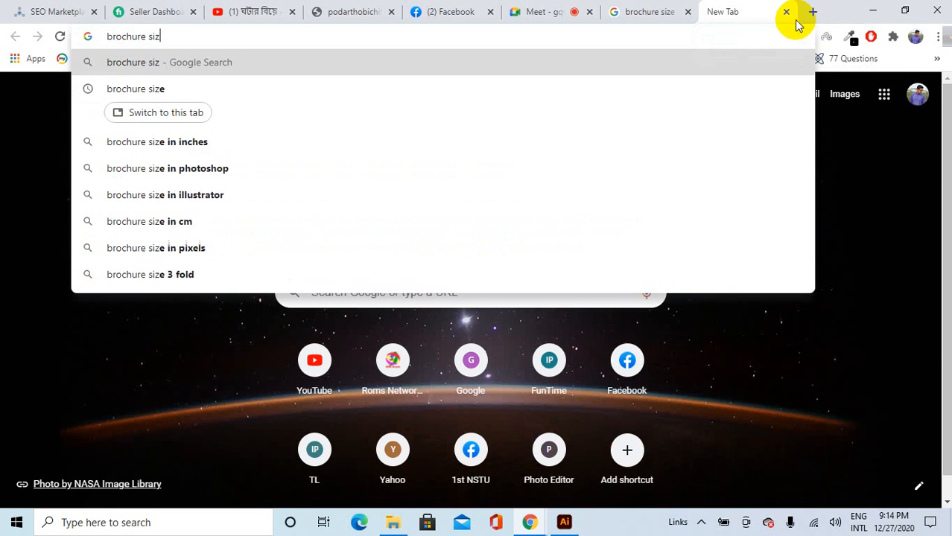
{"action": "type", "text": "mo"}
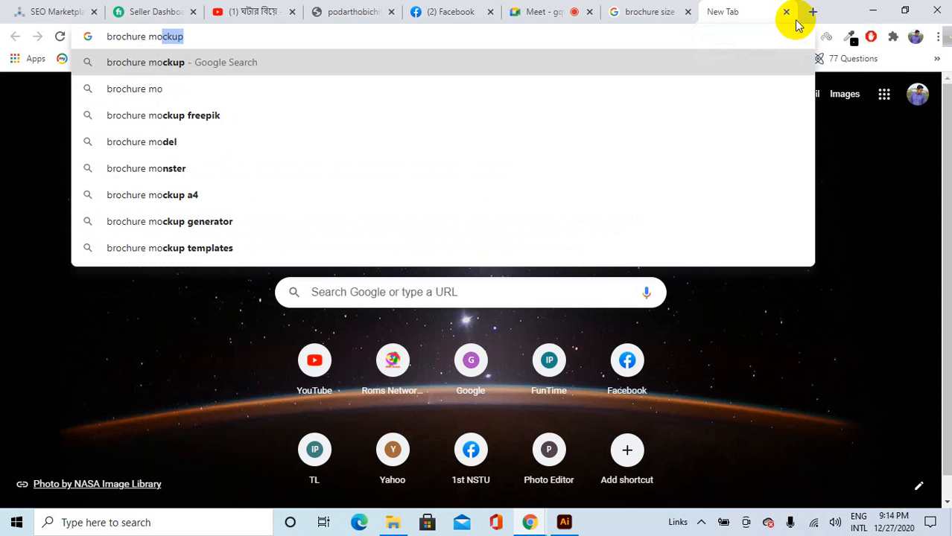
{"action": "type", "text": "ckup"}
{"action": "key", "text": "Return"}
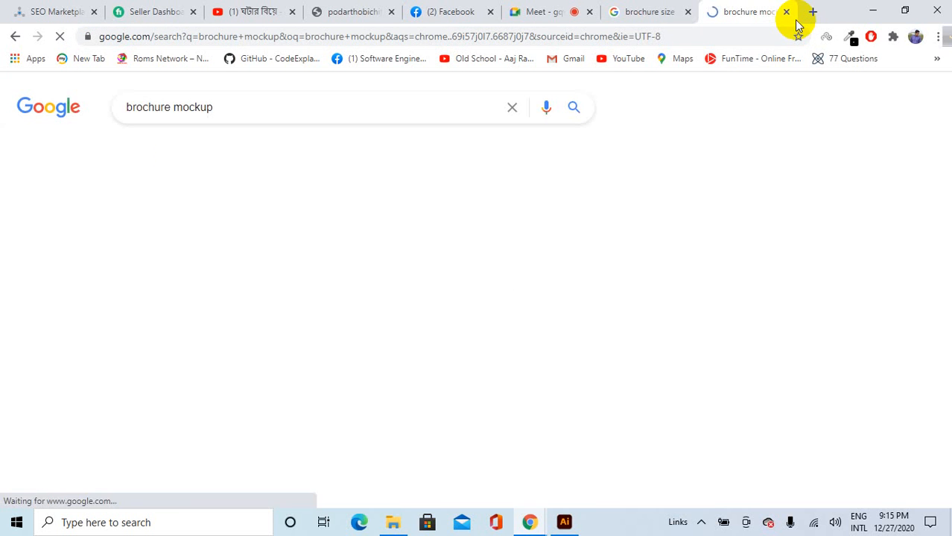
Open Freepik's brochure mockup page from the results and browse its templates, dismissing the Google sign-in prompt.
{"action": "scroll", "coordinate": [272, 298], "scroll_direction": "down", "scroll_amount": 4}
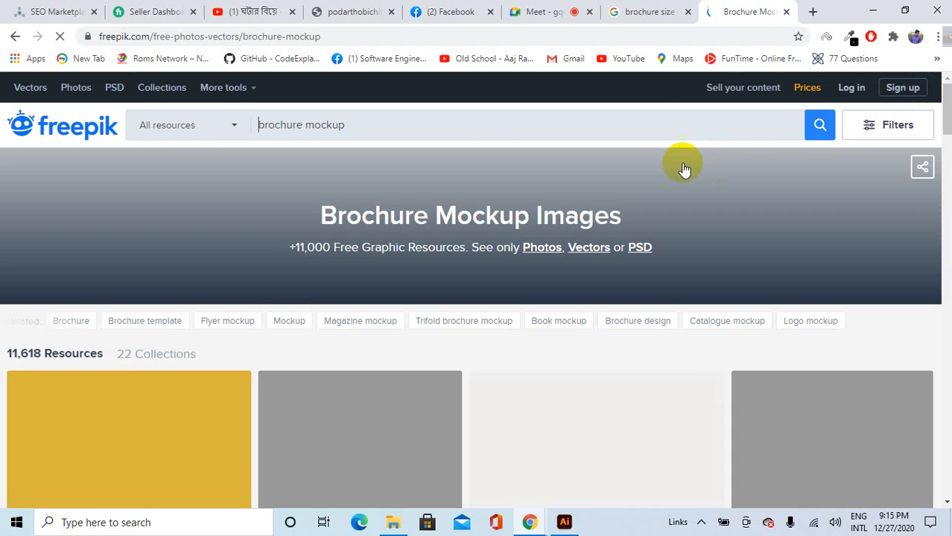
{"action": "scroll", "coordinate": [681, 166], "scroll_direction": "down", "scroll_amount": 4}
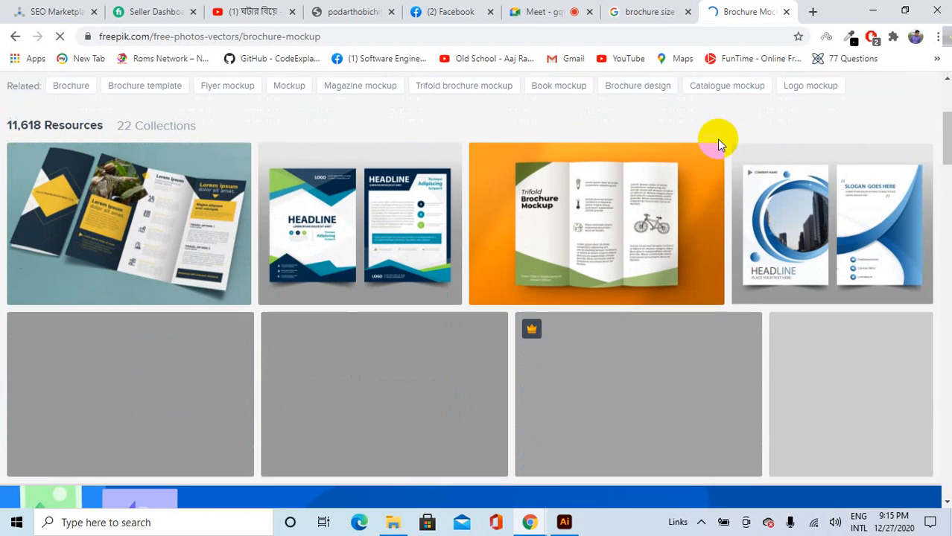
{"action": "scroll", "coordinate": [631, 194], "scroll_direction": "down", "scroll_amount": 1}
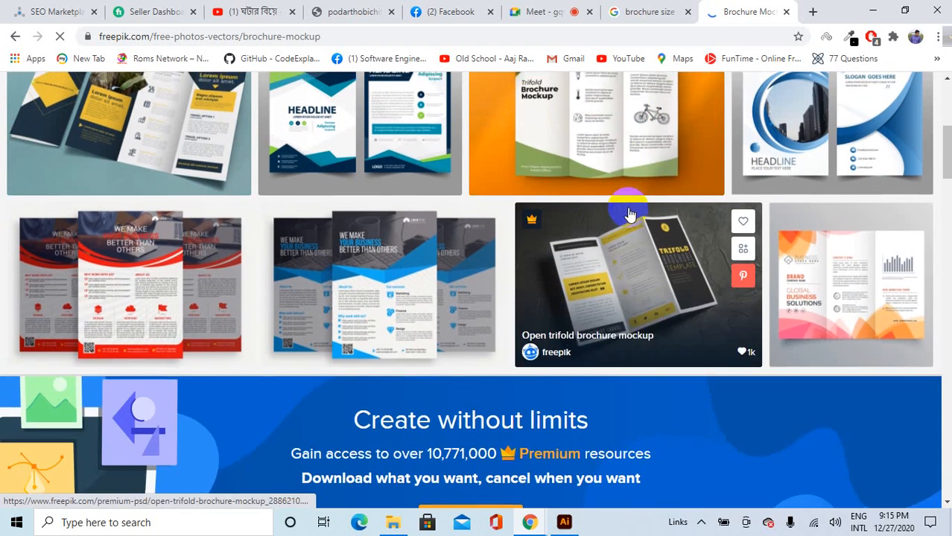
{"action": "scroll", "coordinate": [627, 248], "scroll_direction": "up", "scroll_amount": 2}
{"action": "scroll", "coordinate": [626, 248], "scroll_direction": "down", "scroll_amount": 2}
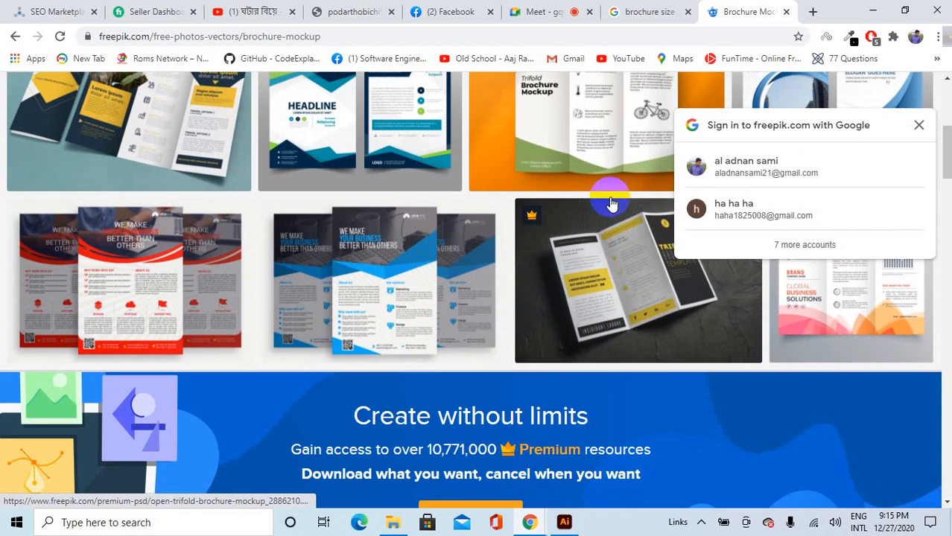
{"action": "left_click", "coordinate": [918, 125]}
{"action": "scroll", "coordinate": [864, 191], "scroll_direction": "up", "scroll_amount": 1}
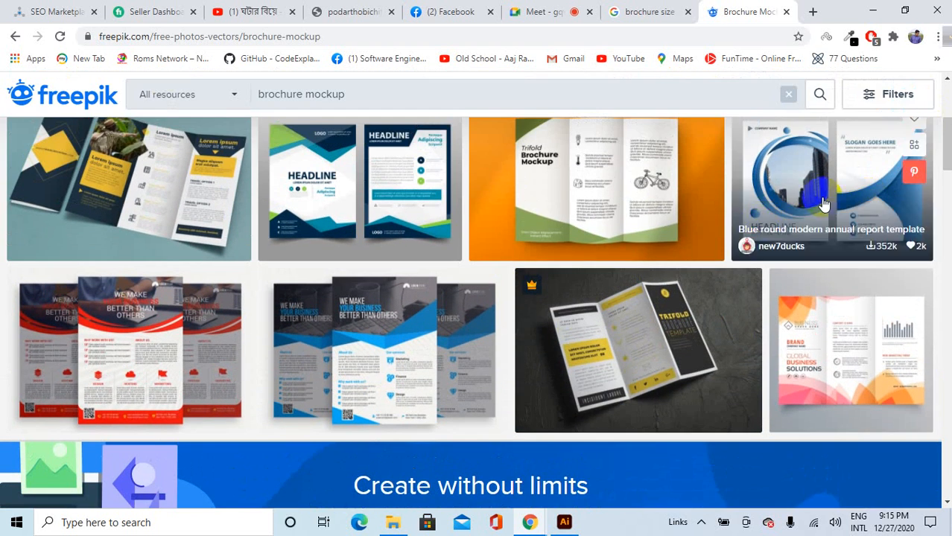
{"action": "scroll", "coordinate": [296, 214], "scroll_direction": "up", "scroll_amount": 1}
{"action": "scroll", "coordinate": [276, 220], "scroll_direction": "down", "scroll_amount": 2}
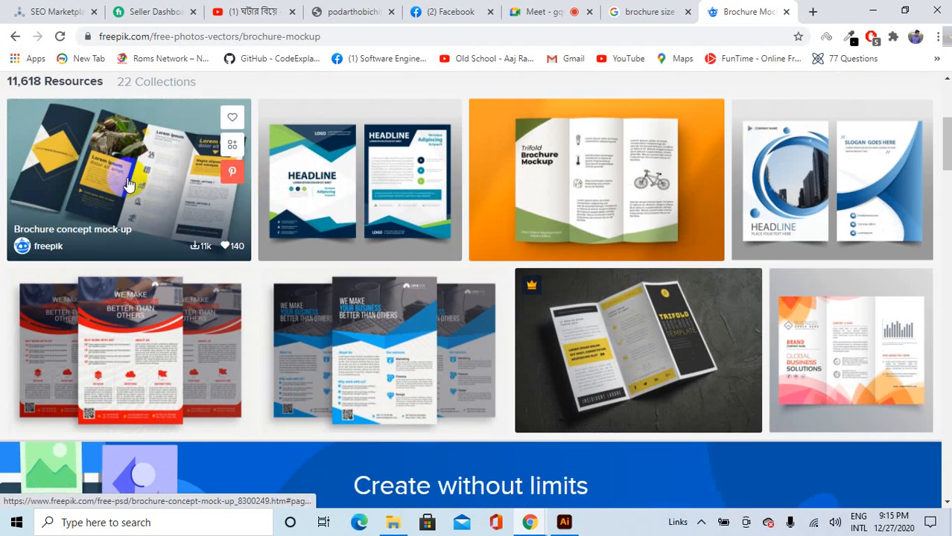
Open Freepik's "Brochure concept mock-up" and examine its preview and related designs.
{"action": "left_click", "coordinate": [139, 179]}
{"action": "scroll", "coordinate": [493, 230], "scroll_direction": "down", "scroll_amount": 1}
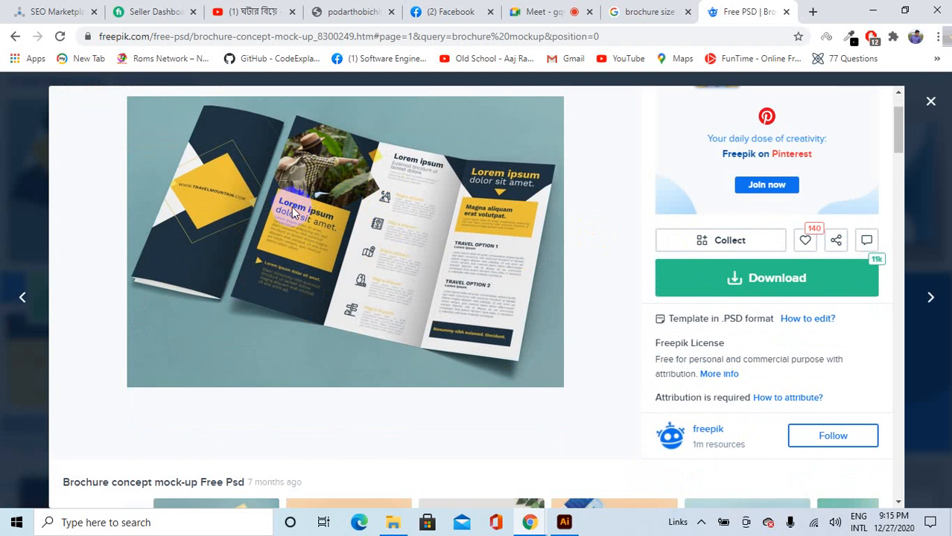
{"action": "scroll", "coordinate": [527, 229], "scroll_direction": "down", "scroll_amount": 2}
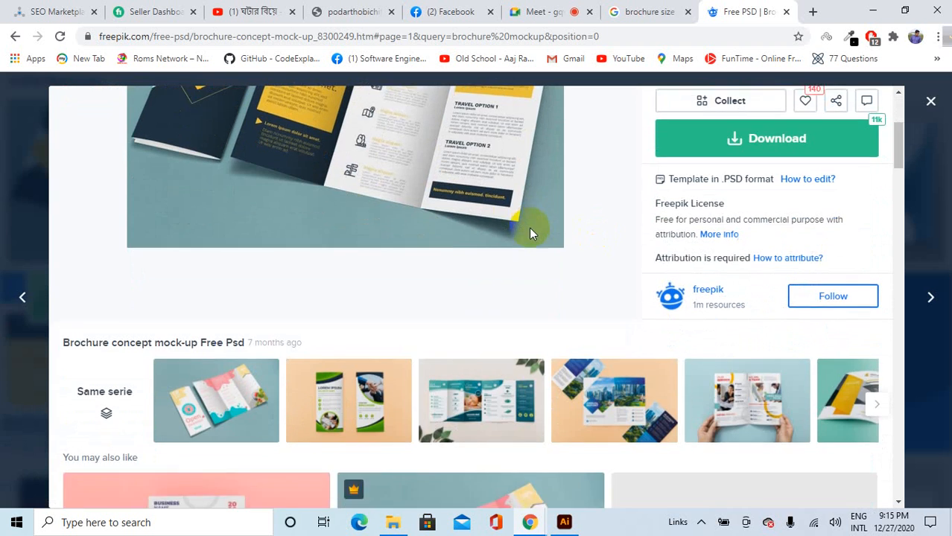
Return to the brochure size images, review the Pinterest trifold diagram and preview the 99designs trifold brochure diagram.
{"action": "scroll", "coordinate": [529, 227], "scroll_direction": "up", "scroll_amount": 2}
{"action": "left_click", "coordinate": [656, 11]}
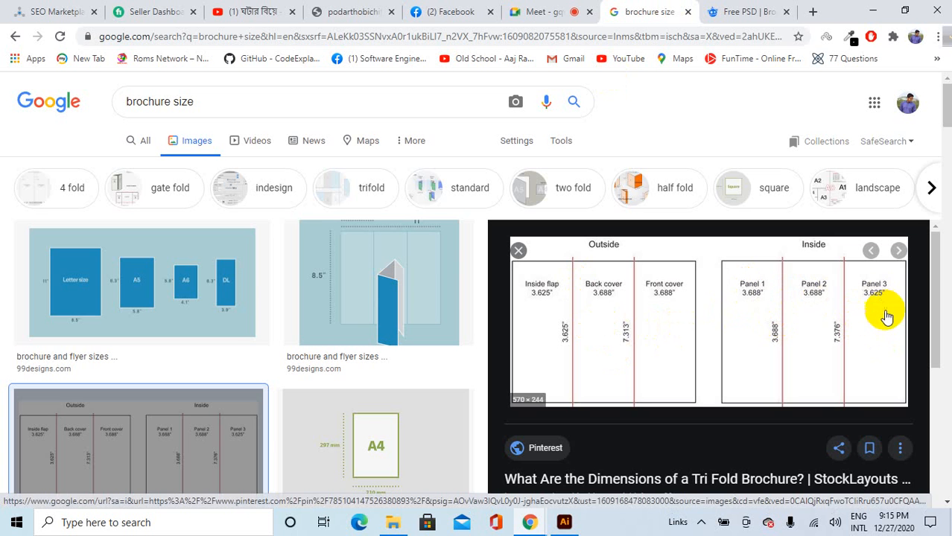
{"action": "scroll", "coordinate": [867, 328], "scroll_direction": "down", "scroll_amount": 3}
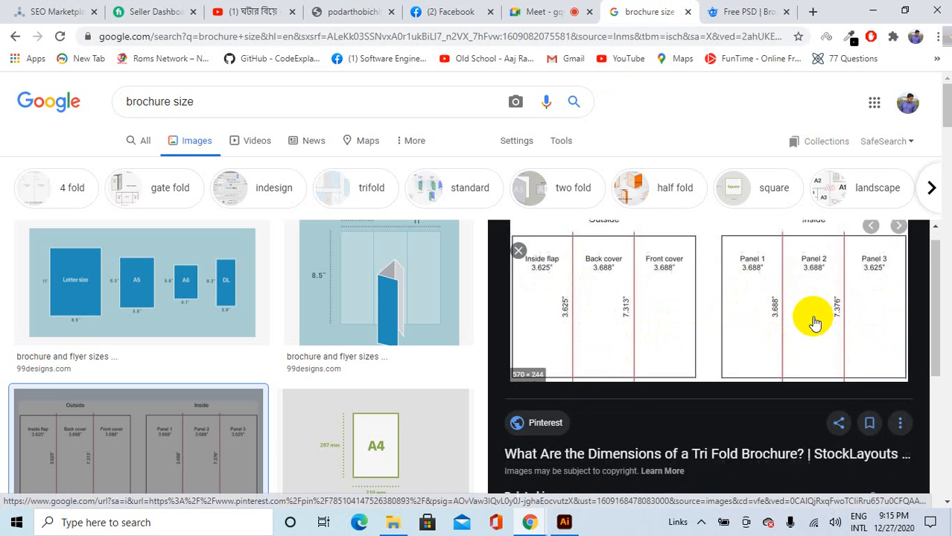
{"action": "scroll", "coordinate": [748, 320], "scroll_direction": "up", "scroll_amount": 3}
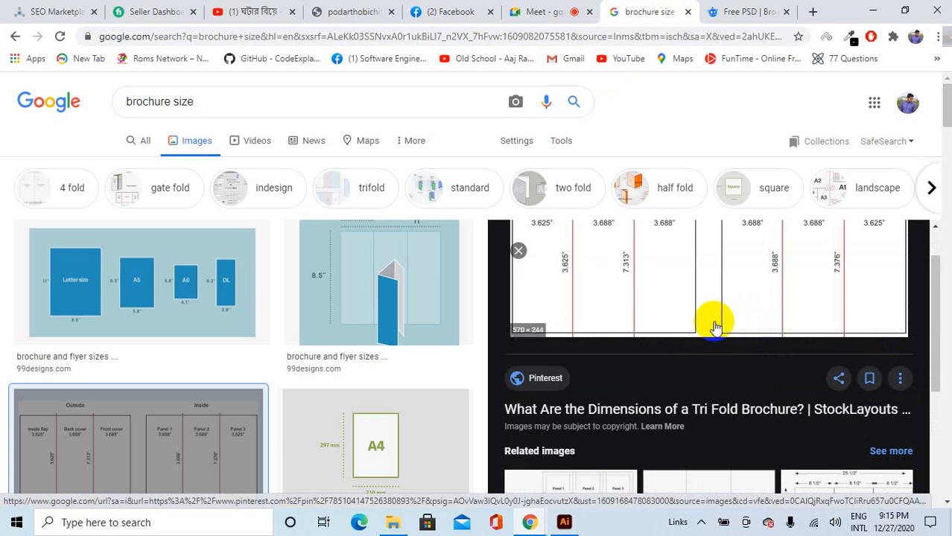
{"action": "left_click", "coordinate": [389, 293]}
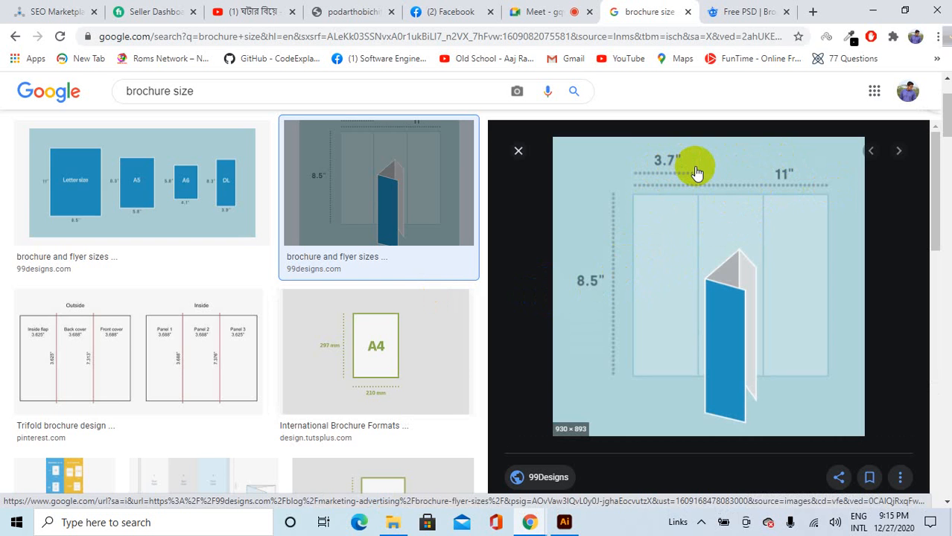
Launch Adobe Photoshop 2021 and start setting up a new document.
{"action": "left_click", "coordinate": [216, 523]}
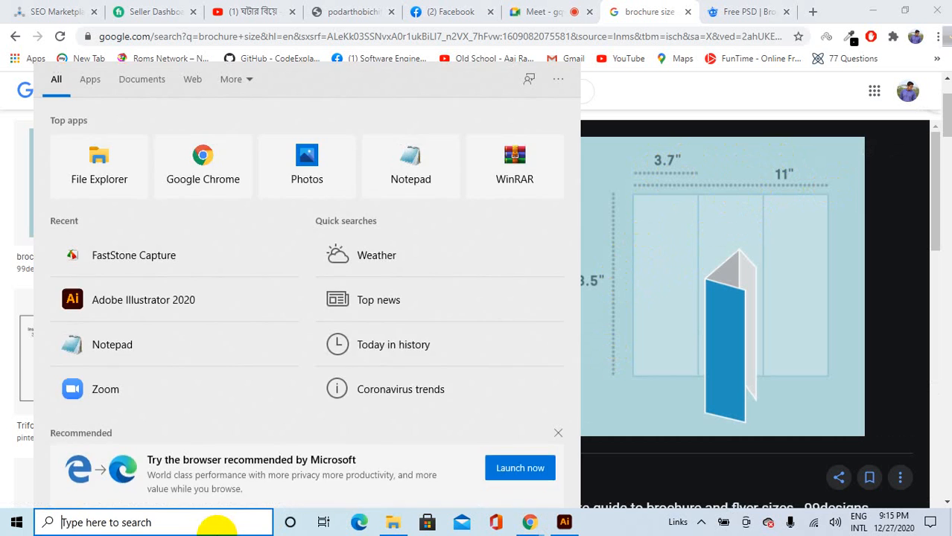
{"action": "type", "text": "photos"}
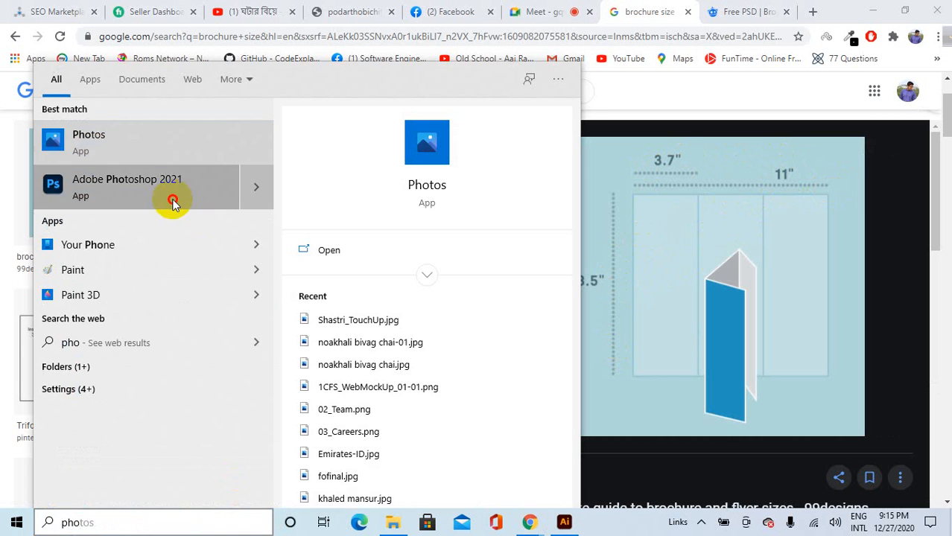
{"action": "left_click", "coordinate": [173, 202]}
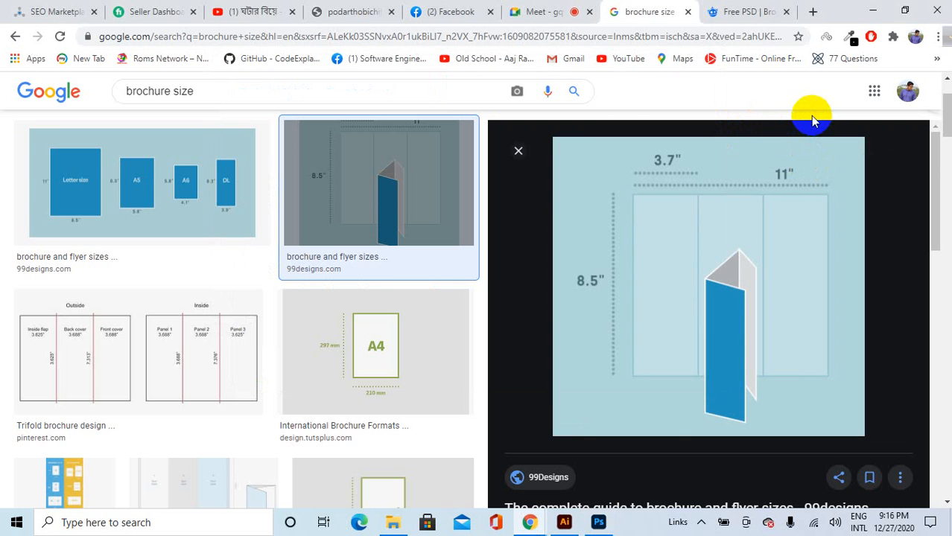
{"action": "left_click", "coordinate": [608, 524]}
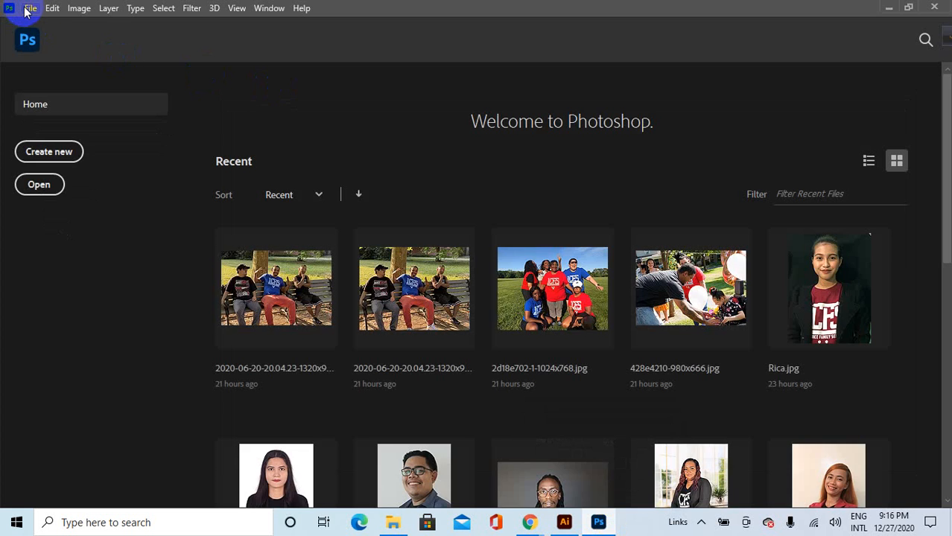
{"action": "left_click", "coordinate": [30, 8]}
{"action": "left_click", "coordinate": [41, 23]}
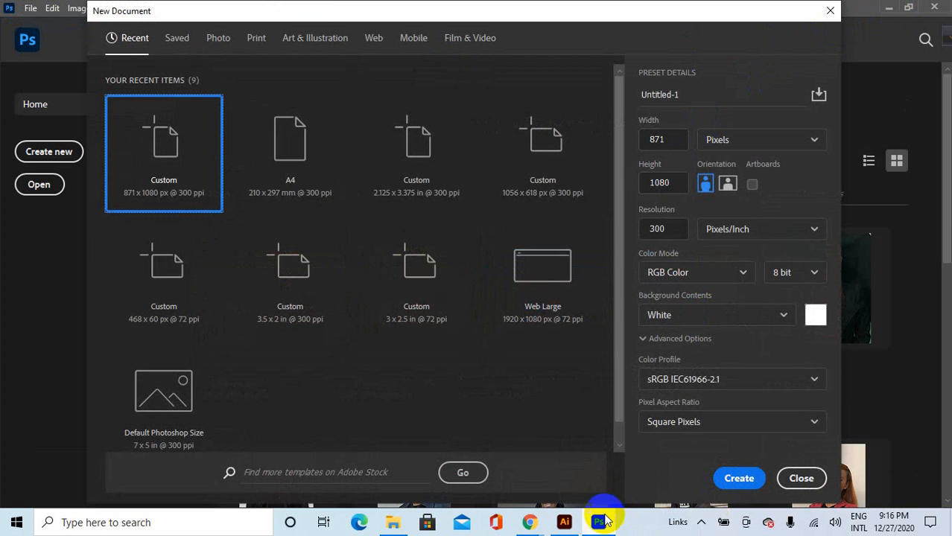
Look through the Print and Saved document presets and return to the recent ones.
{"action": "mouse_move", "coordinate": [528, 523]}
{"action": "mouse_move", "coordinate": [516, 484]}
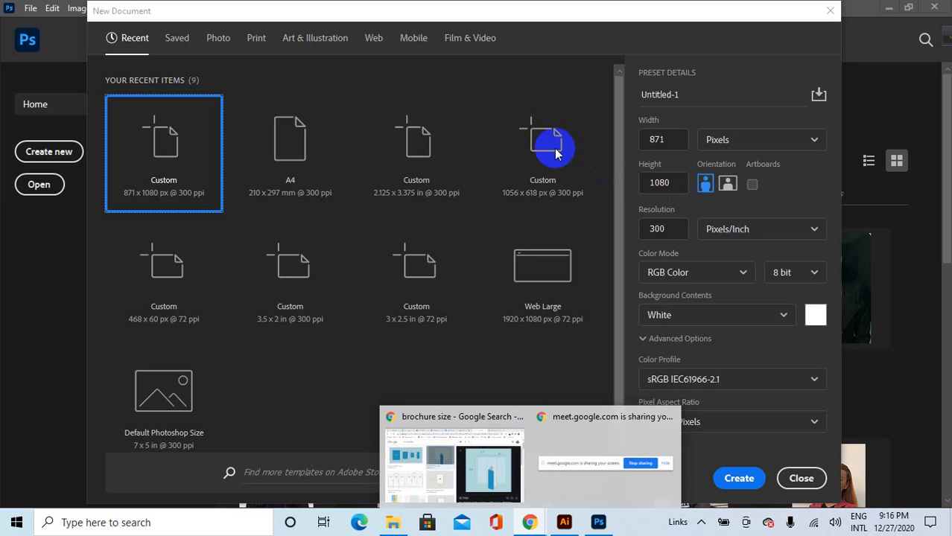
{"action": "left_click", "coordinate": [257, 41]}
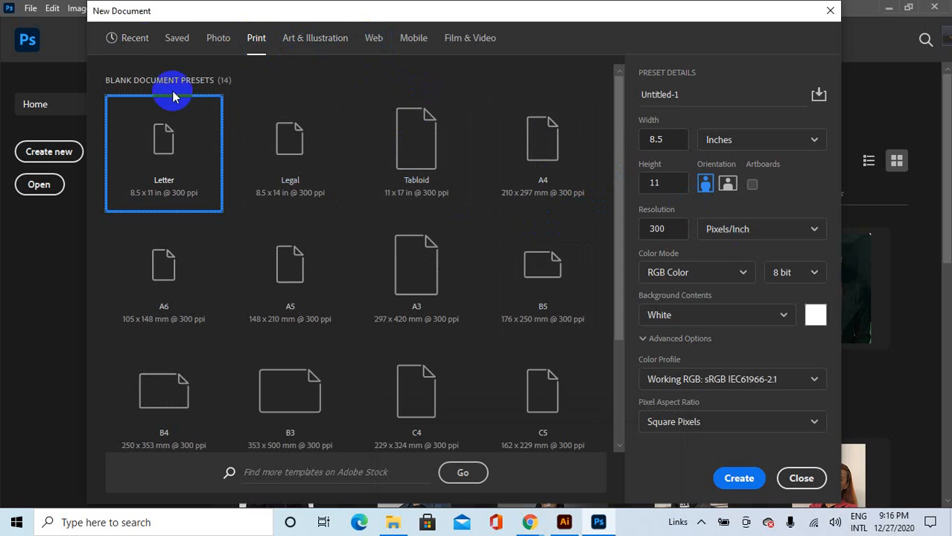
{"action": "left_click", "coordinate": [175, 38]}
{"action": "left_click", "coordinate": [148, 38]}
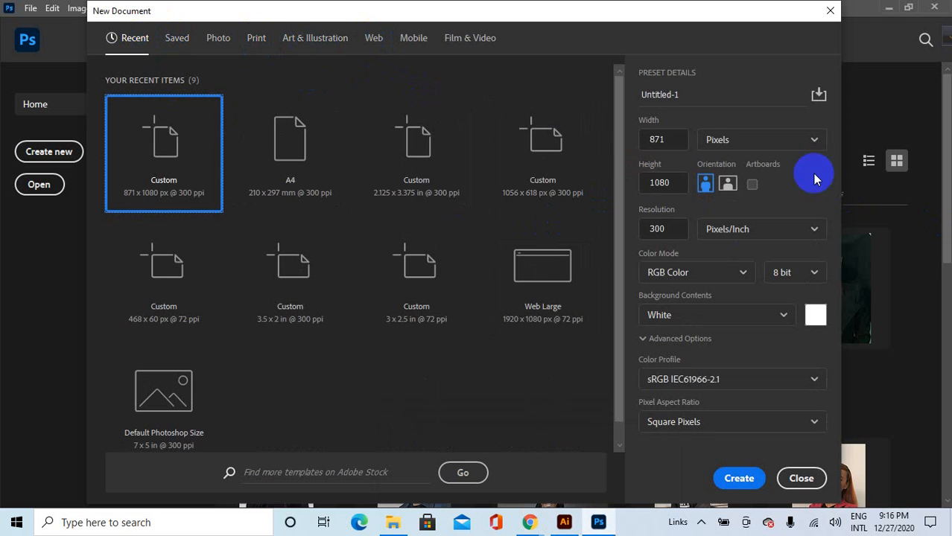
Create a new document 11 inches wide and 8.5 inches high.
{"action": "left_click", "coordinate": [722, 140]}
{"action": "left_click", "coordinate": [815, 187]}
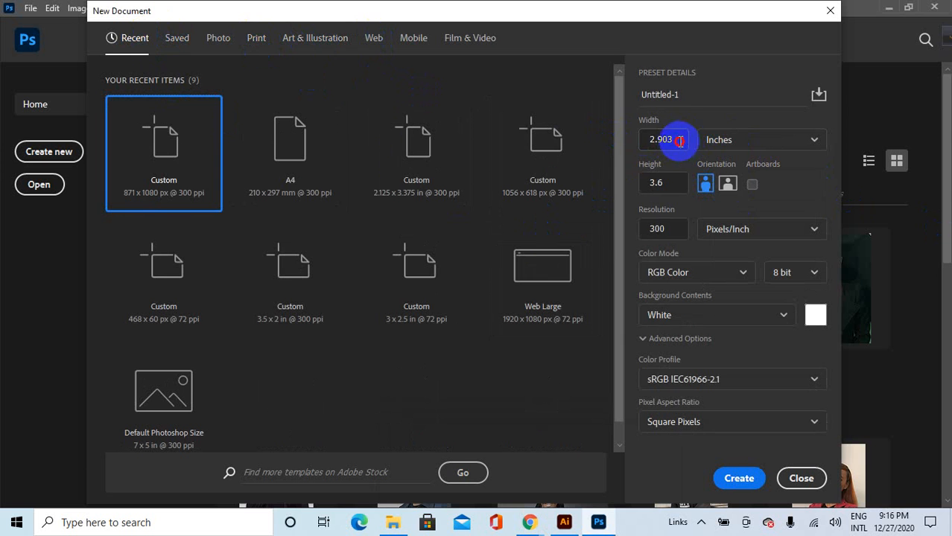
{"action": "left_click_drag", "start_coordinate": [675, 140], "coordinate": [642, 136]}
{"action": "left_click", "coordinate": [648, 183]}
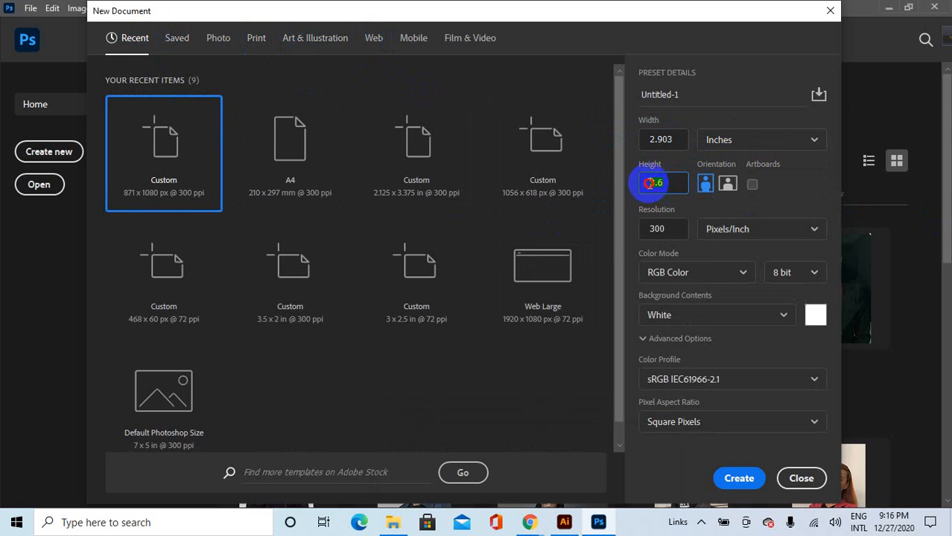
{"action": "left_click_drag", "start_coordinate": [679, 188], "coordinate": [634, 185]}
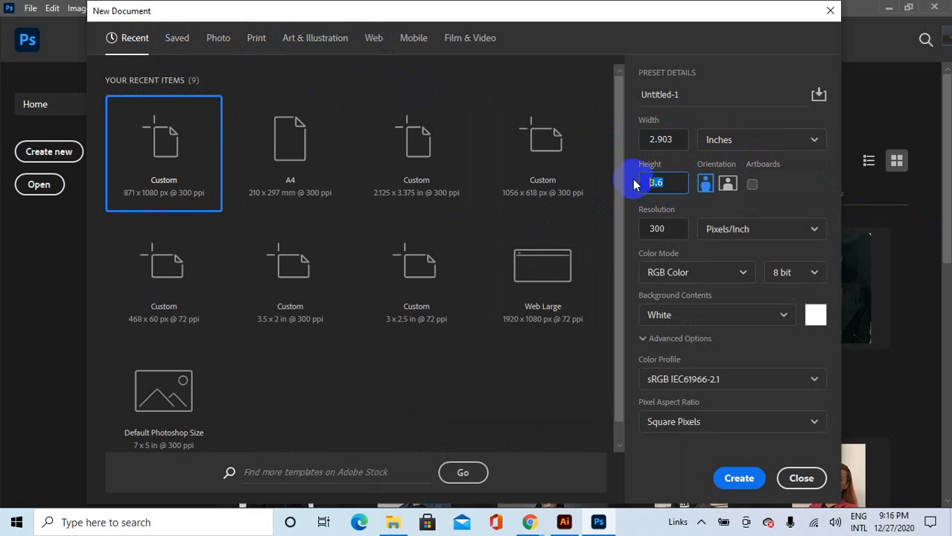
{"action": "type", "text": "1"}
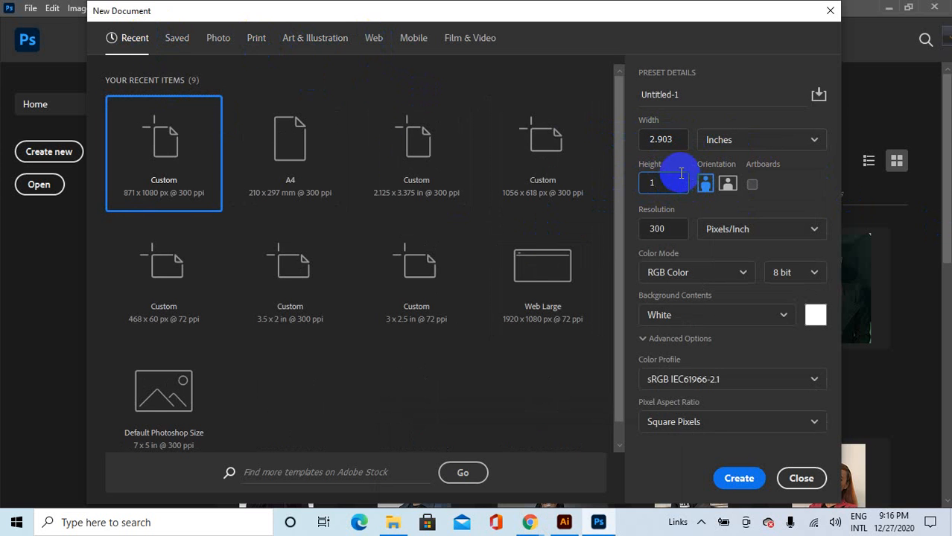
{"action": "left_click_drag", "start_coordinate": [668, 139], "coordinate": [643, 139]}
{"action": "type", "text": "1"}
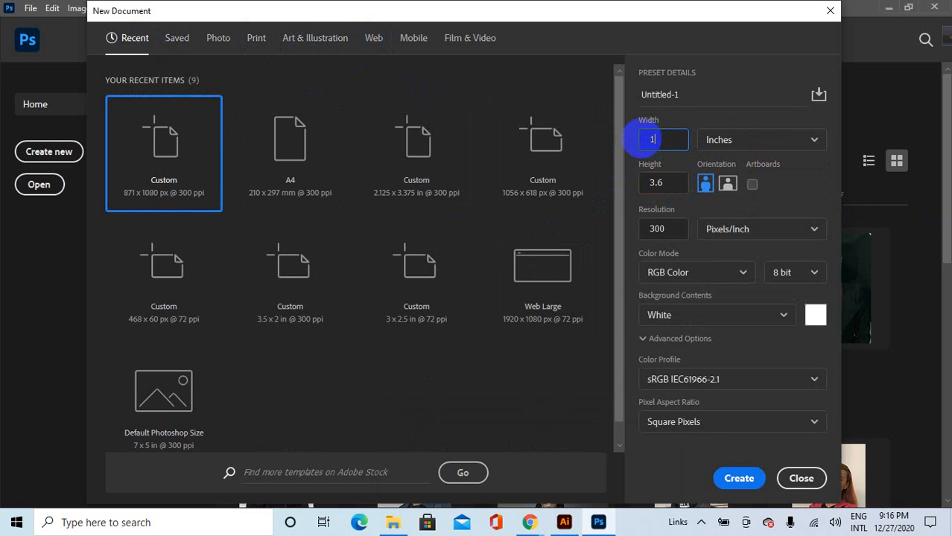
{"action": "type", "text": "1"}
{"action": "left_click_drag", "start_coordinate": [669, 185], "coordinate": [652, 187]}
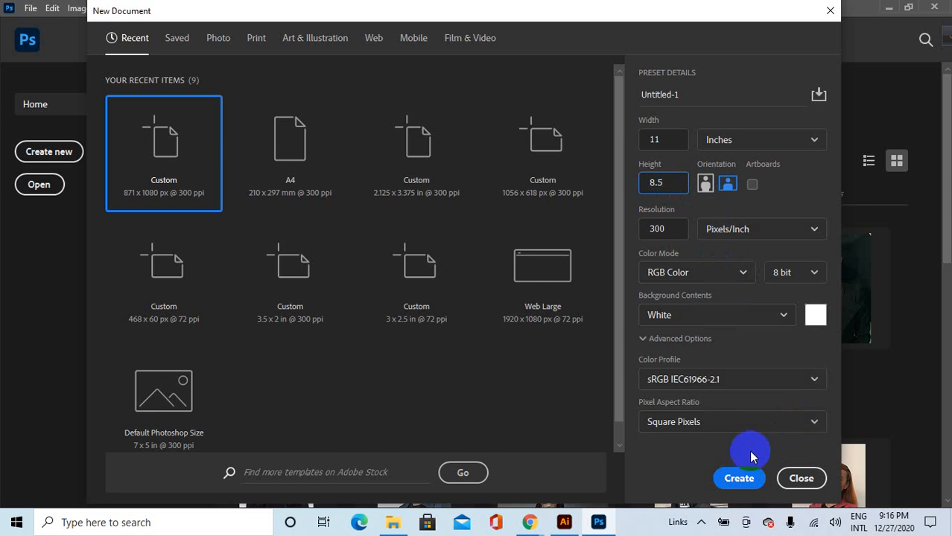
{"action": "left_click", "coordinate": [739, 478]}
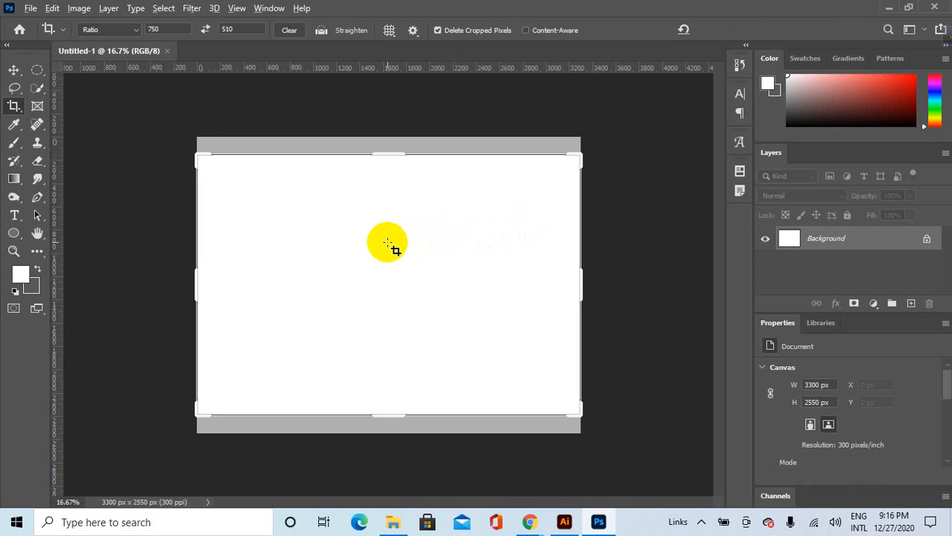
Leave the Crop tool and change the ruler units to inches.
{"action": "left_click", "coordinate": [9, 72]}
{"action": "scroll", "coordinate": [182, 126], "scroll_direction": "up", "scroll_amount": 1}
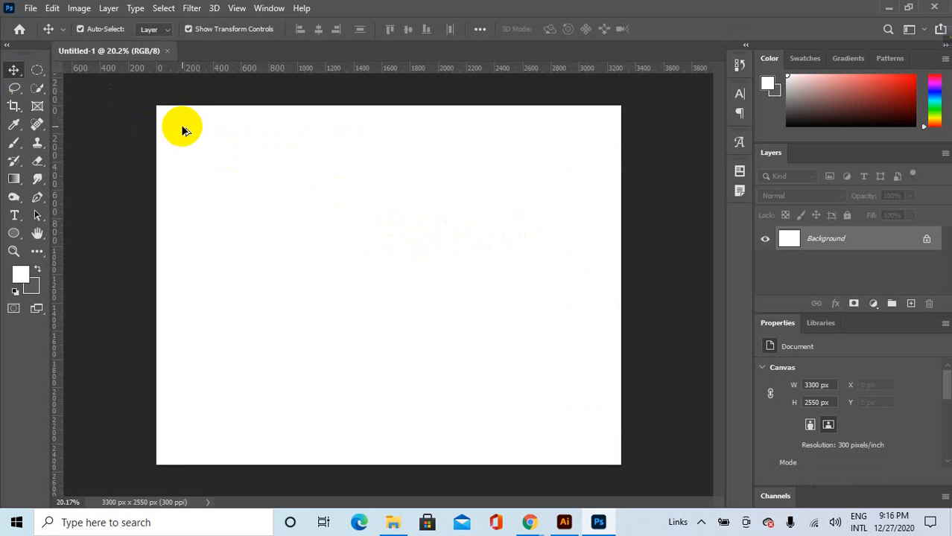
{"action": "left_click_drag", "start_coordinate": [36, 70], "coordinate": [68, 78]}
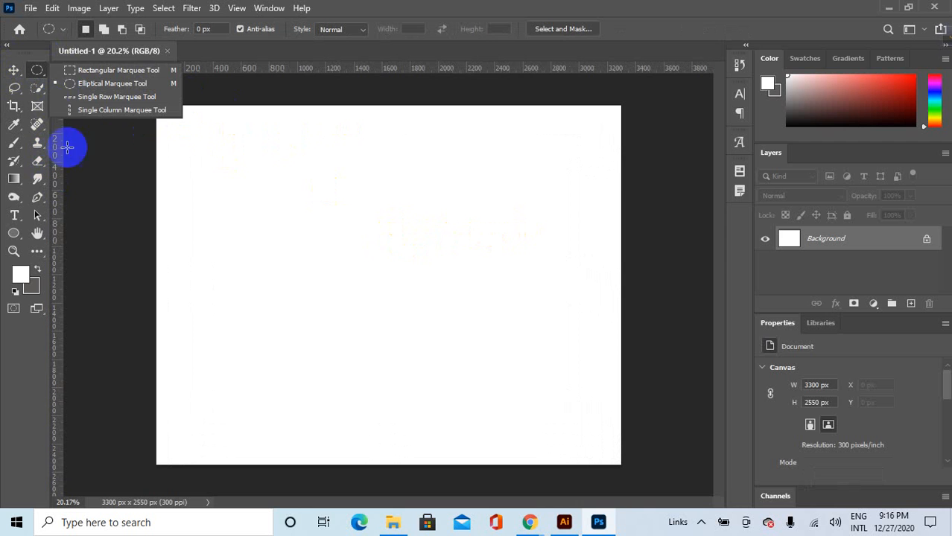
{"action": "right_click", "coordinate": [332, 69]}
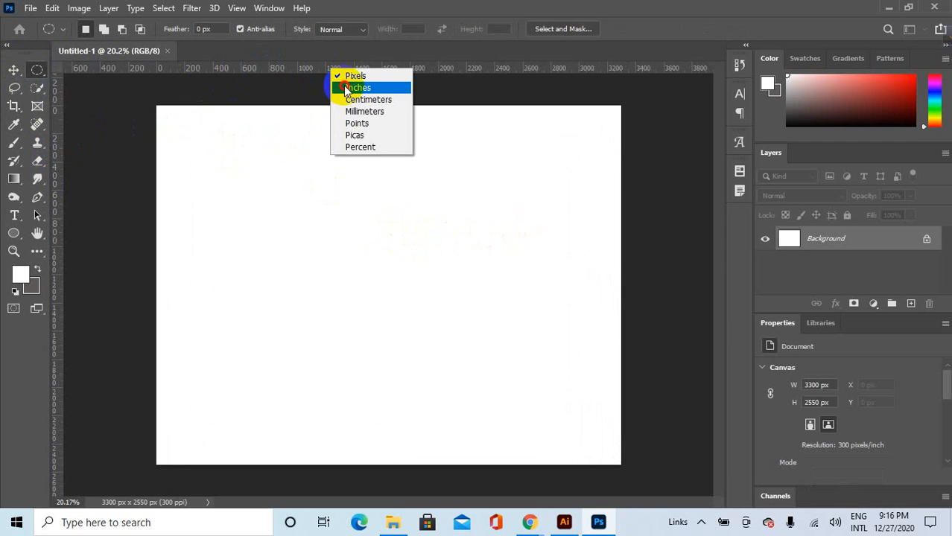
{"action": "left_click", "coordinate": [337, 86]}
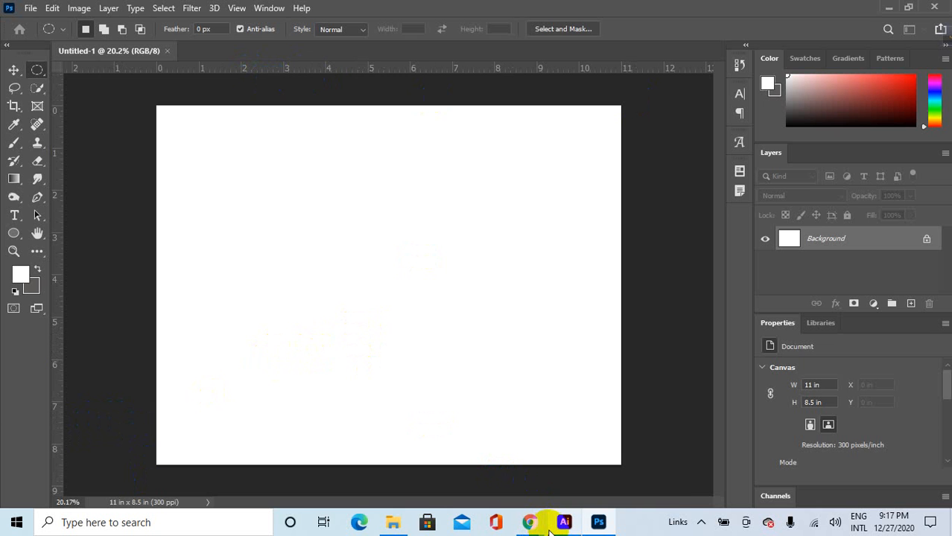
Check the trifold size reference, place vertical guides at about 3.7 and 7.4 inches, and unlock the background layer.
{"action": "left_click", "coordinate": [474, 475]}
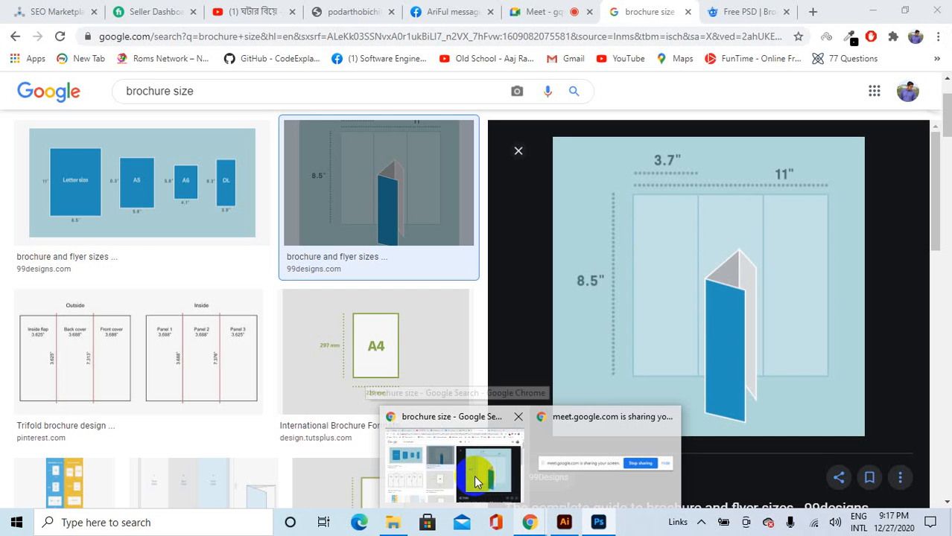
{"action": "key", "text": "alt+Tab"}
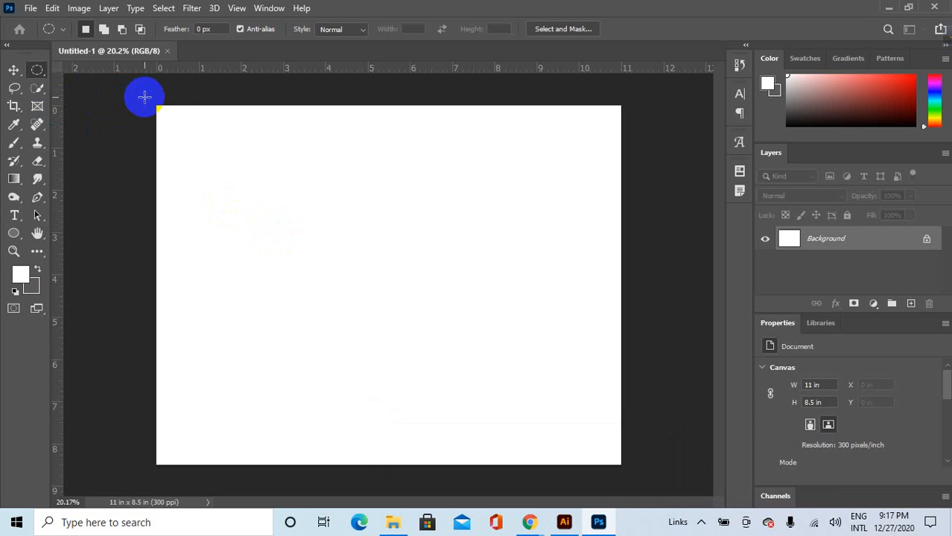
{"action": "mouse_move", "coordinate": [61, 150]}
{"action": "left_mouse_down"}
{"action": "mouse_move", "coordinate": [261, 161]}
{"action": "mouse_move", "coordinate": [316, 182]}
{"action": "mouse_move", "coordinate": [317, 207]}
{"action": "left_mouse_up"}
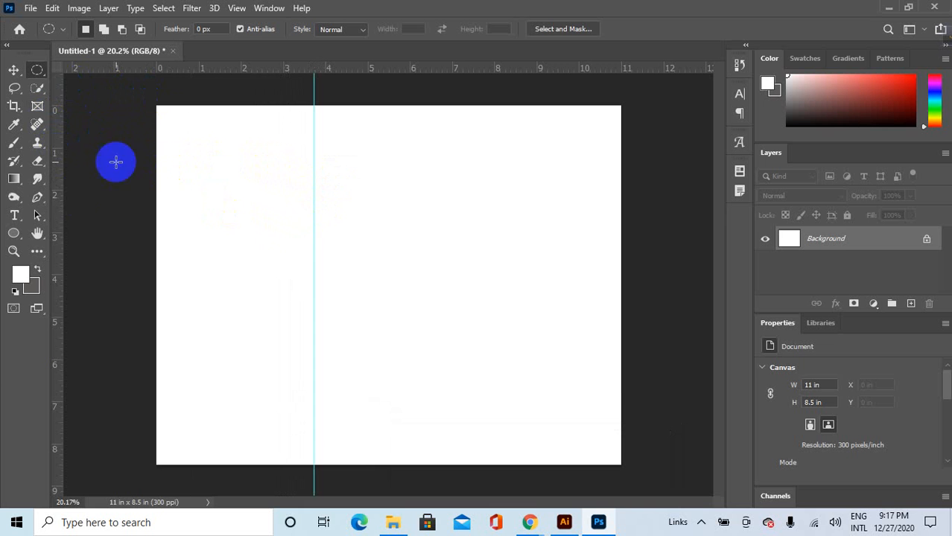
{"action": "left_click_drag", "start_coordinate": [63, 209], "coordinate": [467, 251]}
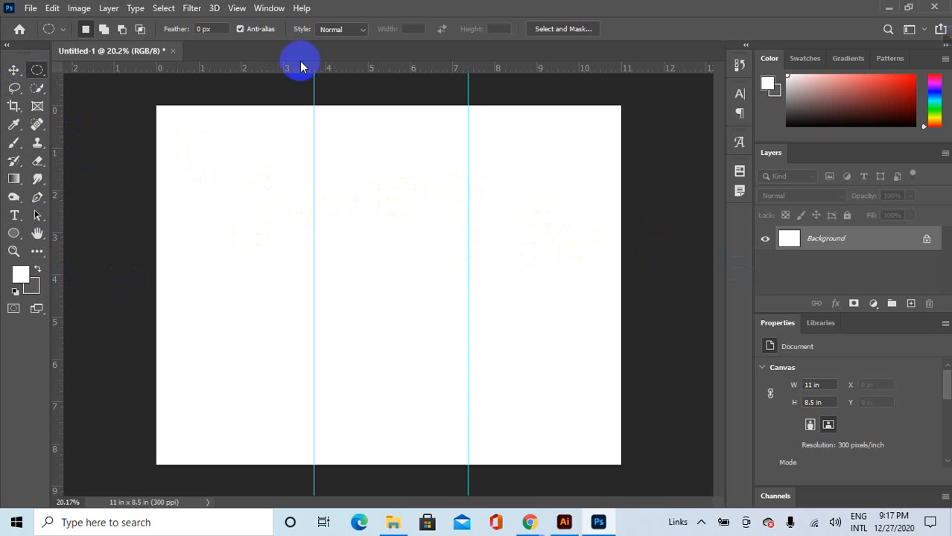
{"action": "left_click", "coordinate": [928, 245]}
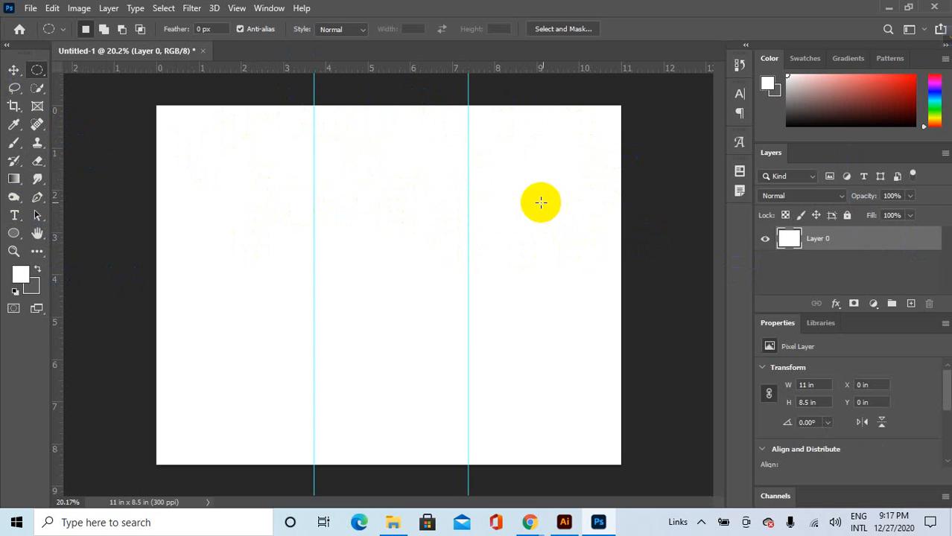
Switch to Facebook in Chrome, close the invoice image, and view the university open-day posters shared in the group chat.
{"action": "left_click", "coordinate": [892, 8]}
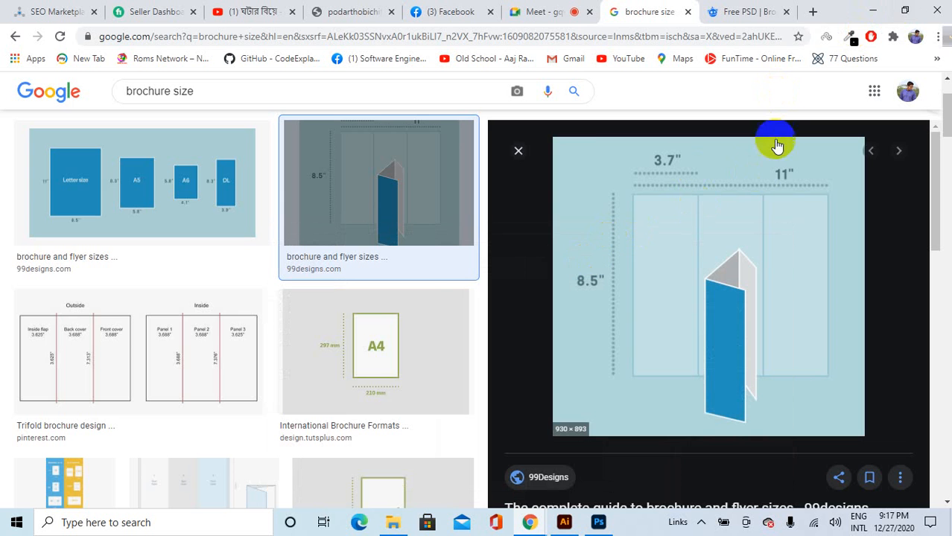
{"action": "left_click", "coordinate": [551, 11]}
{"action": "left_click", "coordinate": [441, 9]}
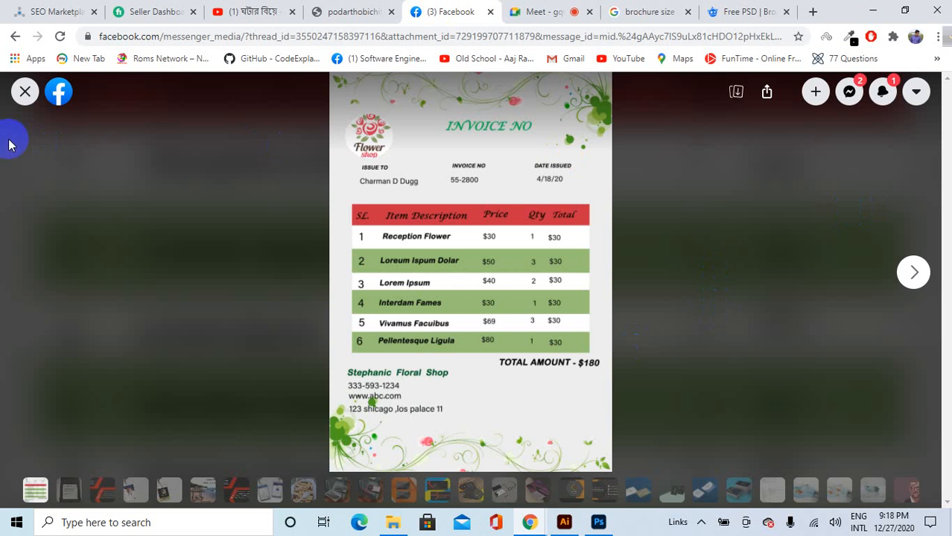
{"action": "left_click", "coordinate": [20, 91]}
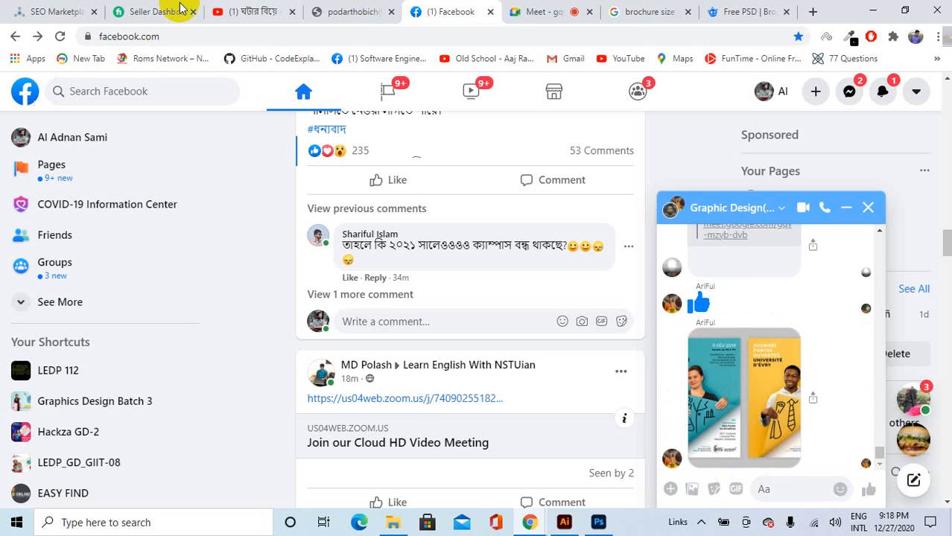
{"action": "left_click", "coordinate": [791, 398]}
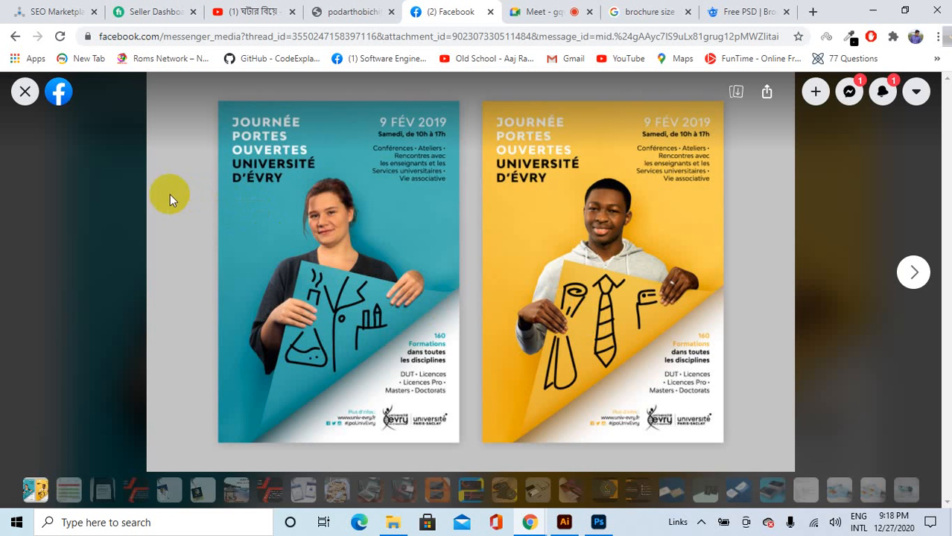
{"action": "left_click", "coordinate": [28, 91]}
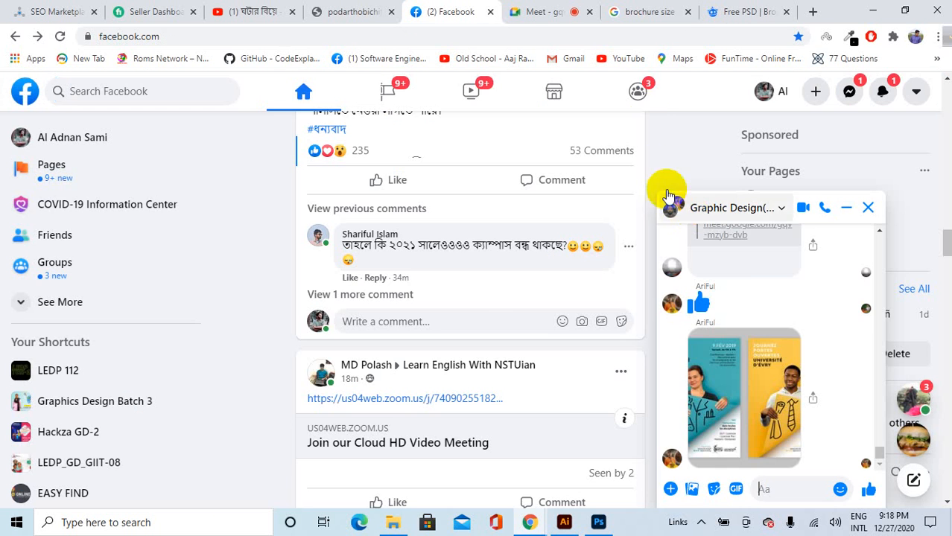
Return to the Freepik brochure mockup page, search Google for "mockup" there, and open Freepik's Mockup PSD page.
{"action": "left_click", "coordinate": [728, 9]}
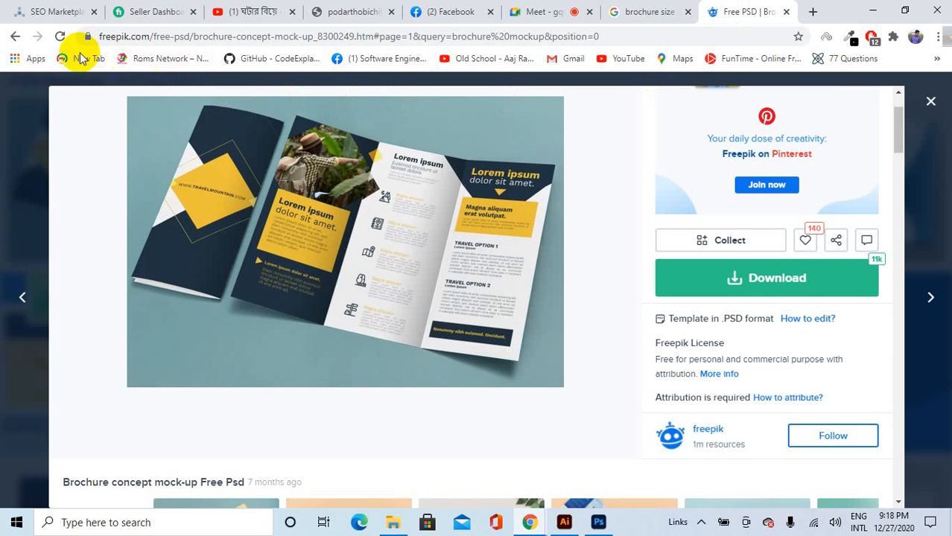
{"action": "left_click", "coordinate": [13, 37]}
{"action": "left_click", "coordinate": [262, 41]}
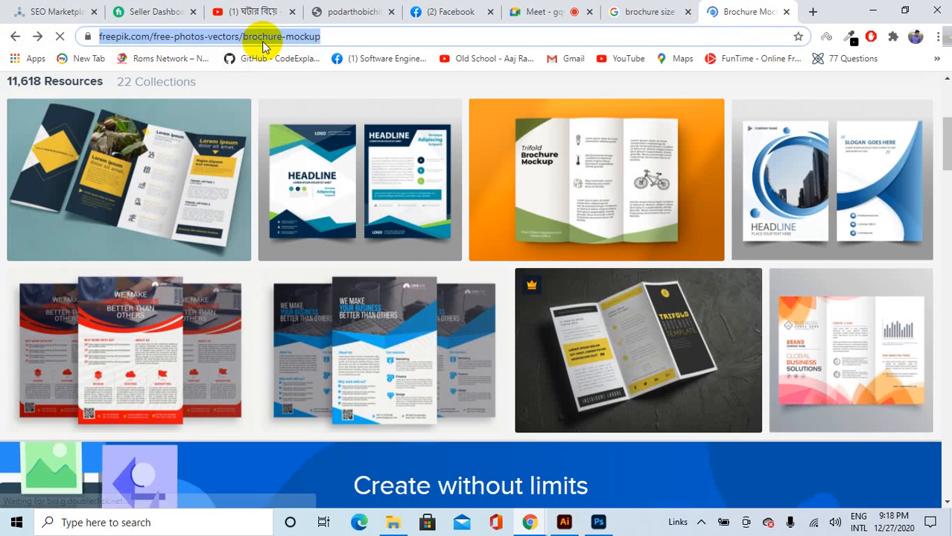
{"action": "type", "text": "moc"}
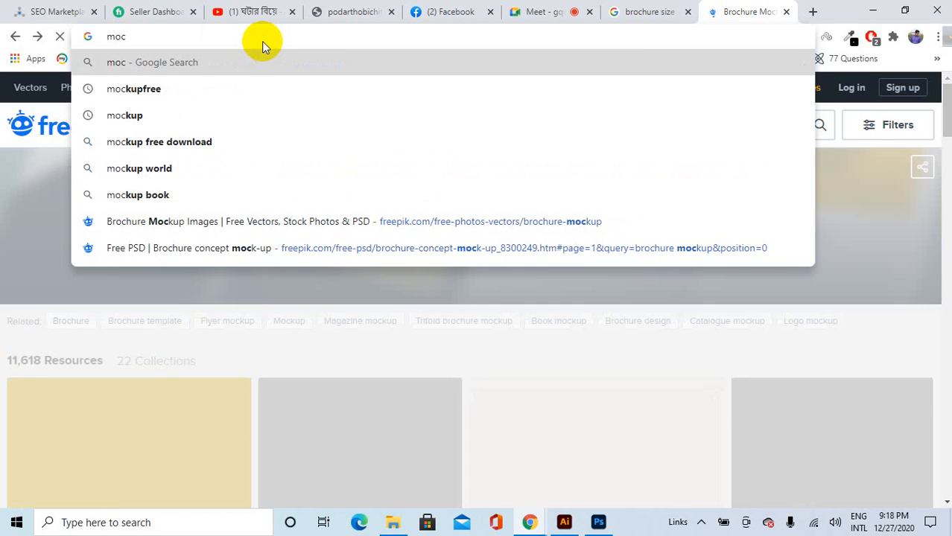
{"action": "type", "text": "kup"}
{"action": "key", "text": "Return"}
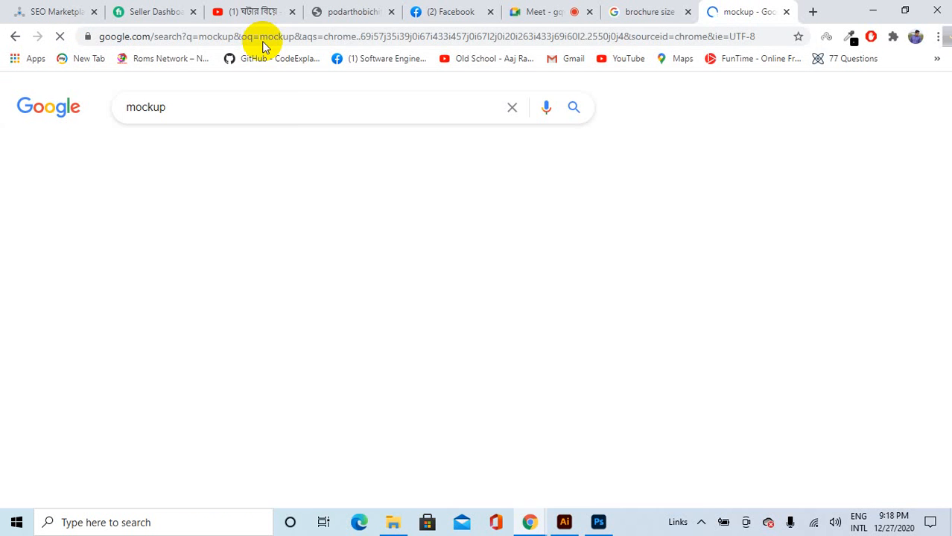
{"action": "left_click", "coordinate": [246, 228]}
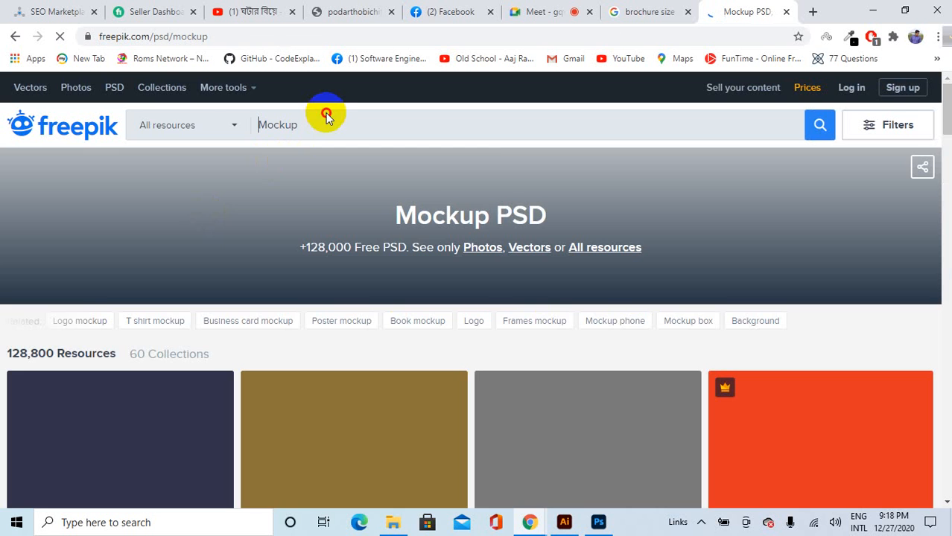
Search Freepik's PSD resources for "bockcover mockup".
{"action": "left_click", "coordinate": [326, 115]}
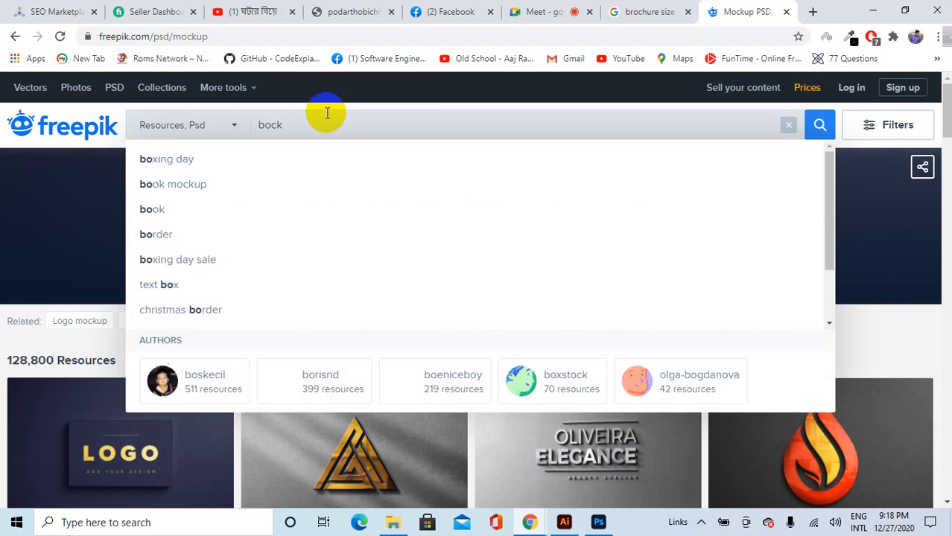
{"action": "type", "text": "bockcover mock"}
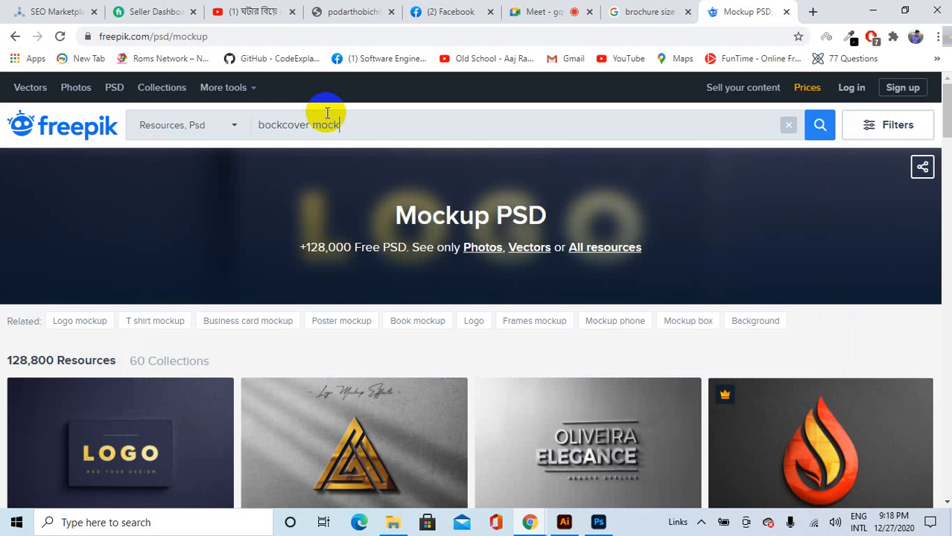
{"action": "type", "text": "up"}
{"action": "key", "text": "Return"}
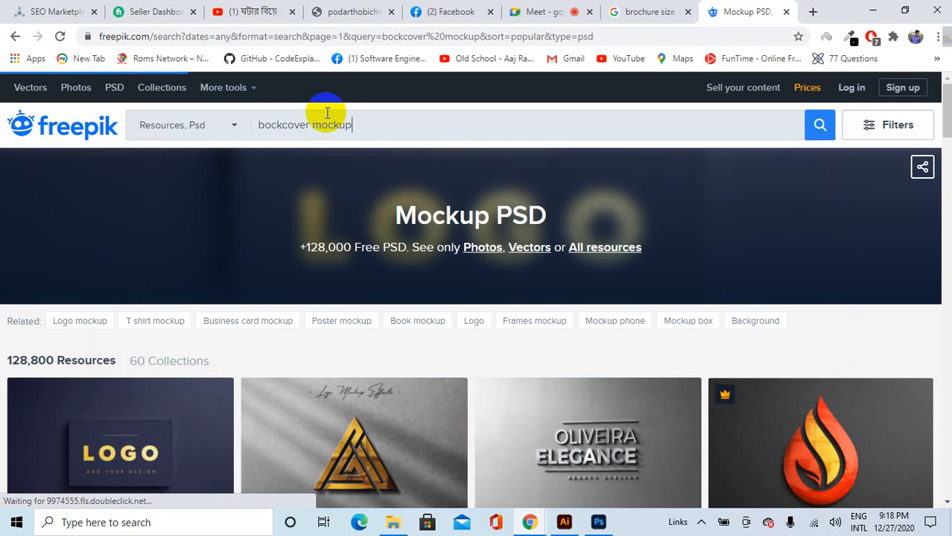
Correct the search text to "bookcover mockup" and run the search again.
{"action": "key", "text": "Left"}
{"action": "key", "text": "Left"}
{"action": "key", "text": "Left"}
{"action": "key", "text": "Left"}
{"action": "key", "text": "Left"}
{"action": "key", "text": "Left"}
{"action": "key", "text": "Left"}
{"action": "key", "text": "Left"}
{"action": "key", "text": "Left"}
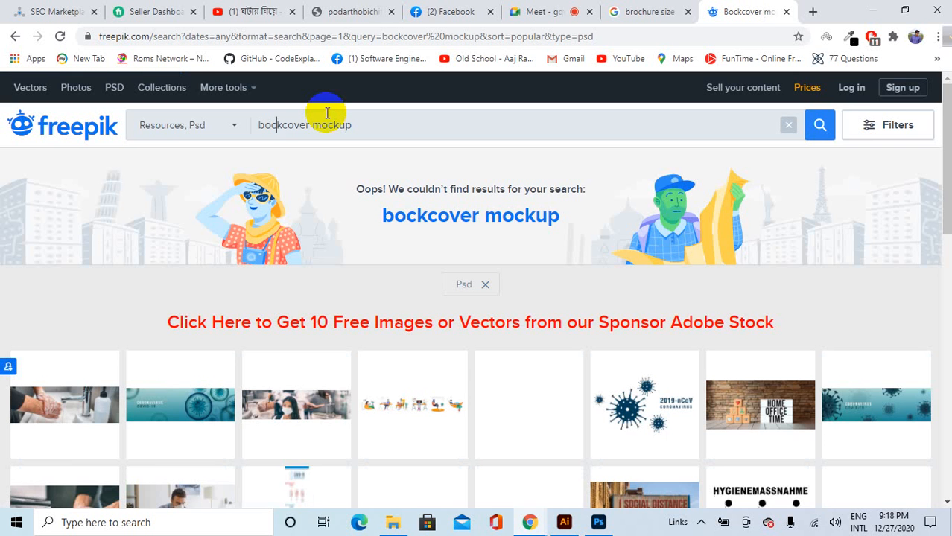
{"action": "key", "text": "BackSpace"}
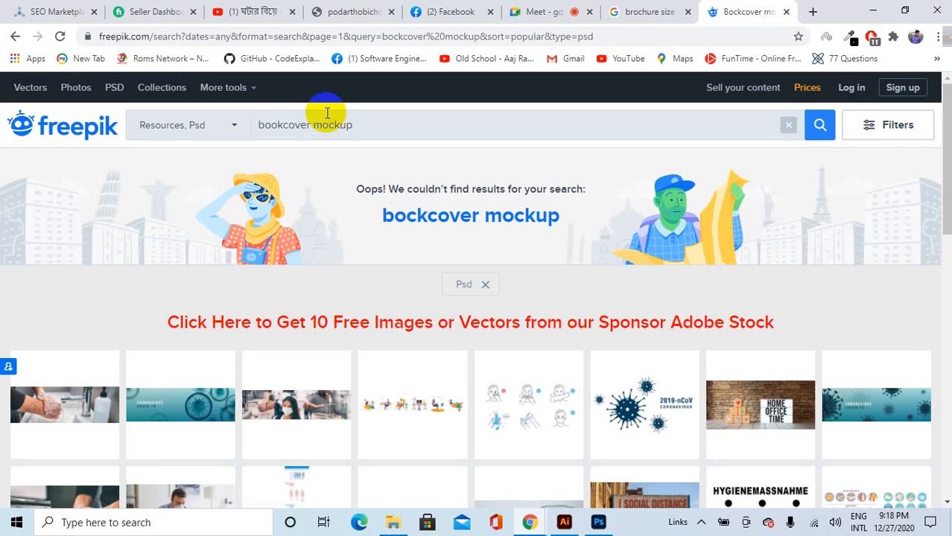
{"action": "type", "text": "o"}
{"action": "key", "text": "Return"}
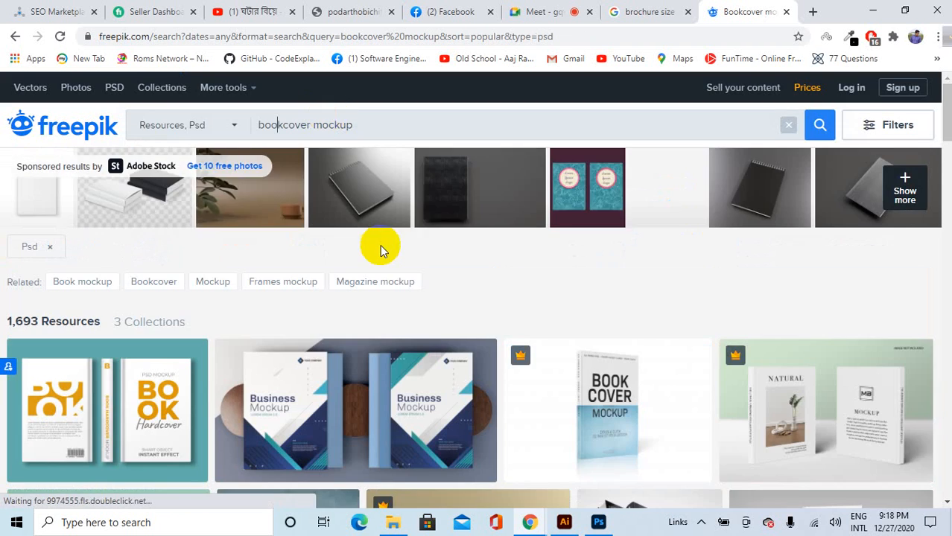
Look through the first page of book cover mockups, open the second page, and close the advertising tab.
{"action": "scroll", "coordinate": [380, 251], "scroll_direction": "down", "scroll_amount": 8}
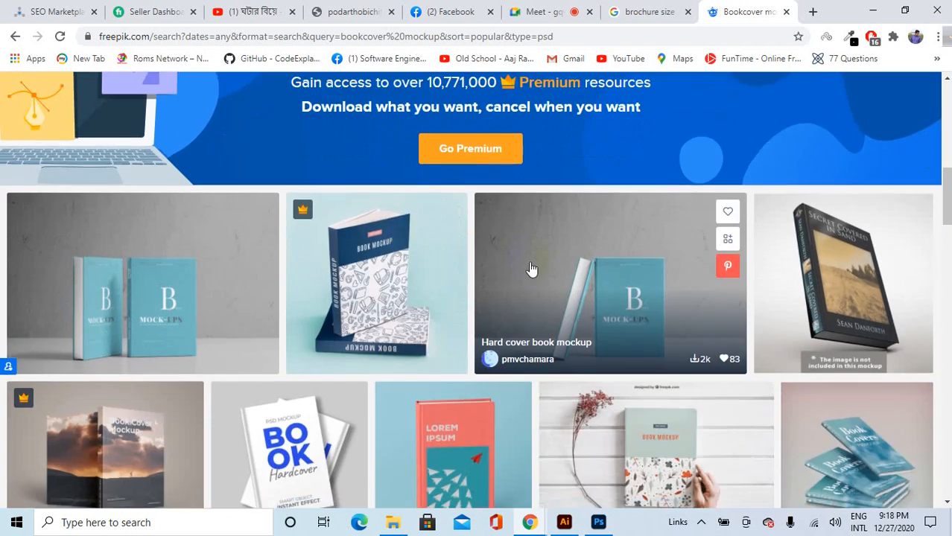
{"action": "scroll", "coordinate": [555, 265], "scroll_direction": "down", "scroll_amount": 4}
{"action": "scroll", "coordinate": [632, 272], "scroll_direction": "up", "scroll_amount": 2}
{"action": "scroll", "coordinate": [701, 277], "scroll_direction": "down", "scroll_amount": 3}
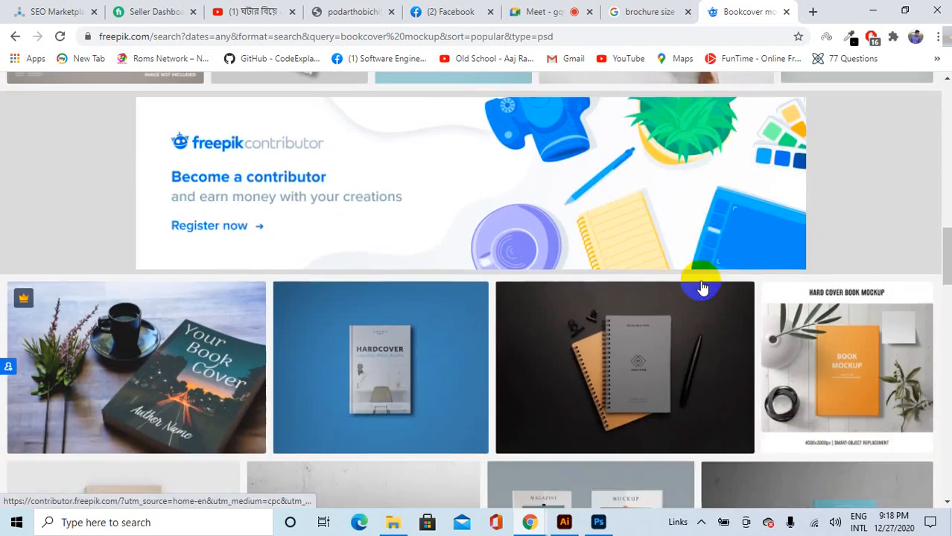
{"action": "scroll", "coordinate": [701, 287], "scroll_direction": "down", "scroll_amount": 9}
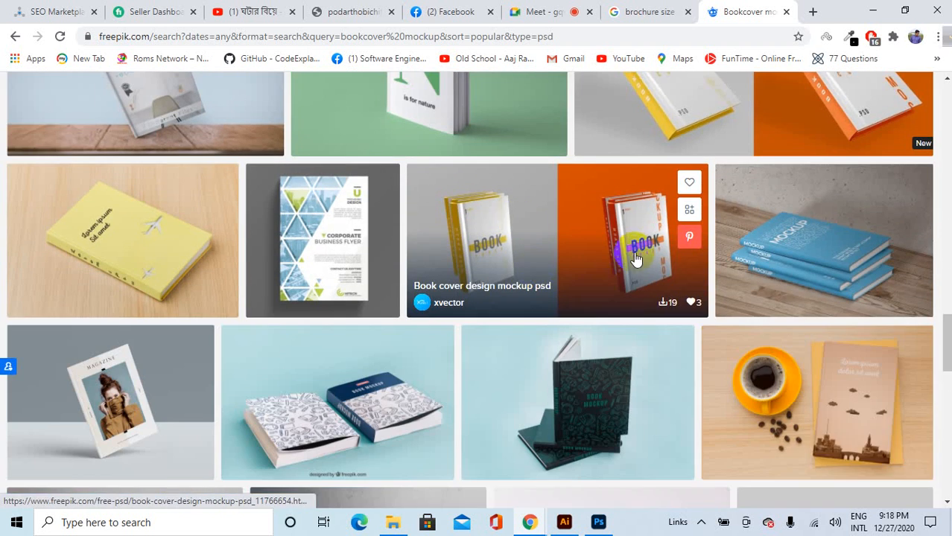
{"action": "scroll", "coordinate": [636, 258], "scroll_direction": "down", "scroll_amount": 9}
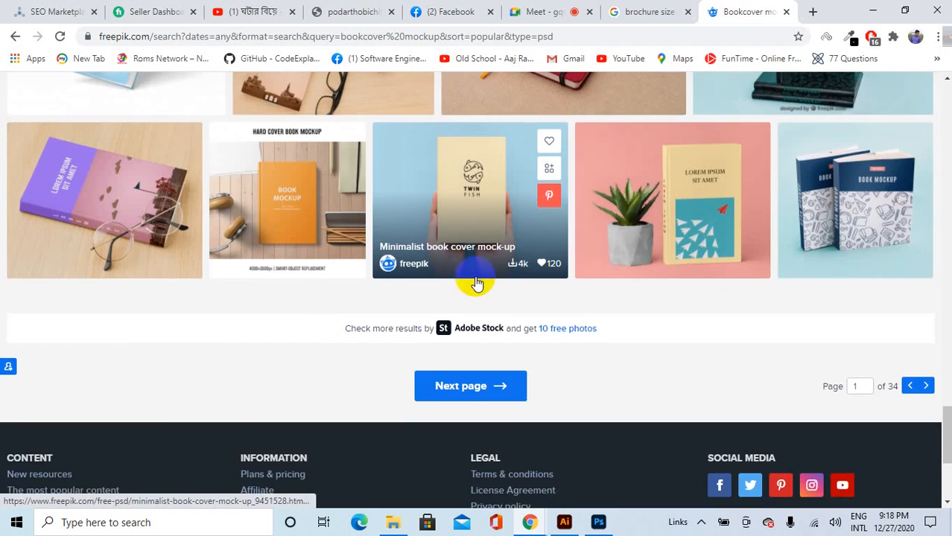
{"action": "scroll", "coordinate": [477, 284], "scroll_direction": "down", "scroll_amount": 1}
{"action": "left_click", "coordinate": [453, 313]}
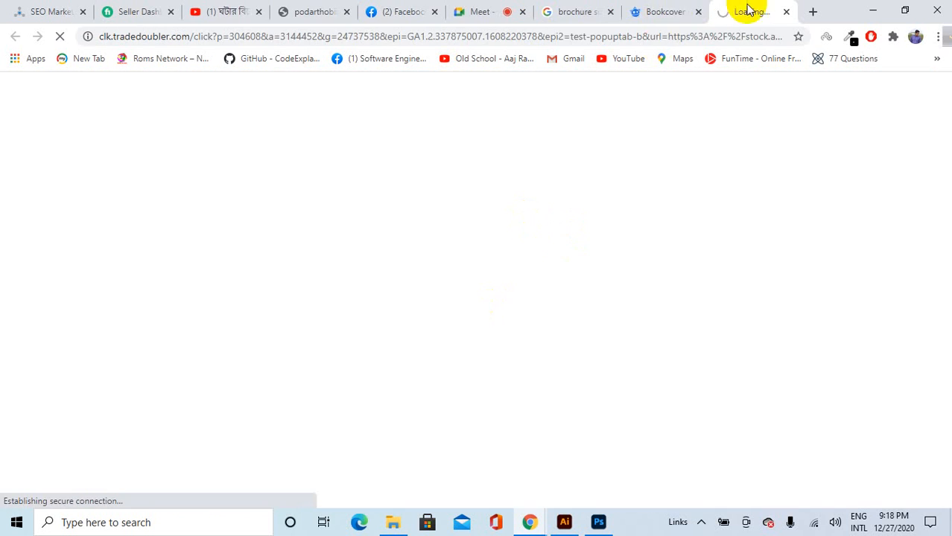
{"action": "left_click", "coordinate": [786, 12]}
Look through the second page of book cover mockups and open the third page.
{"action": "scroll", "coordinate": [674, 293], "scroll_direction": "down", "scroll_amount": 12}
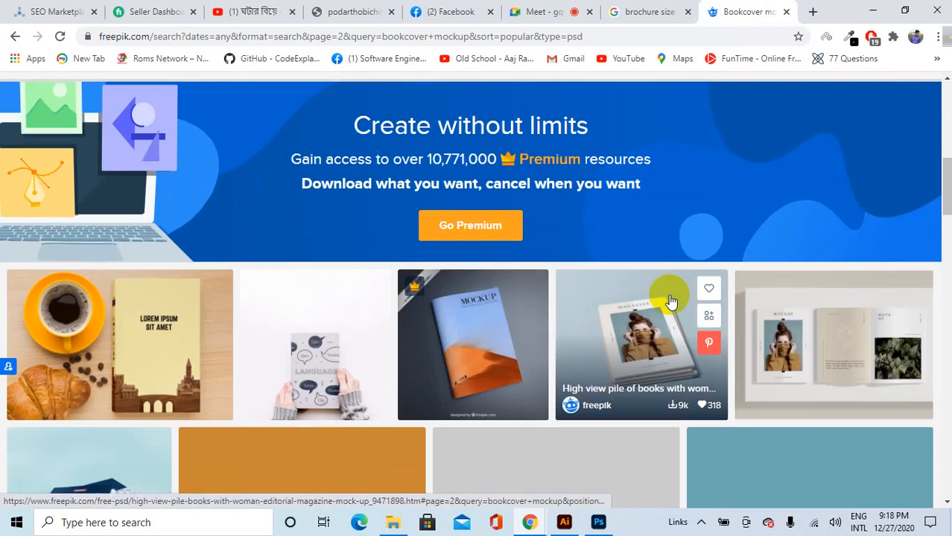
{"action": "scroll", "coordinate": [669, 298], "scroll_direction": "down", "scroll_amount": 10}
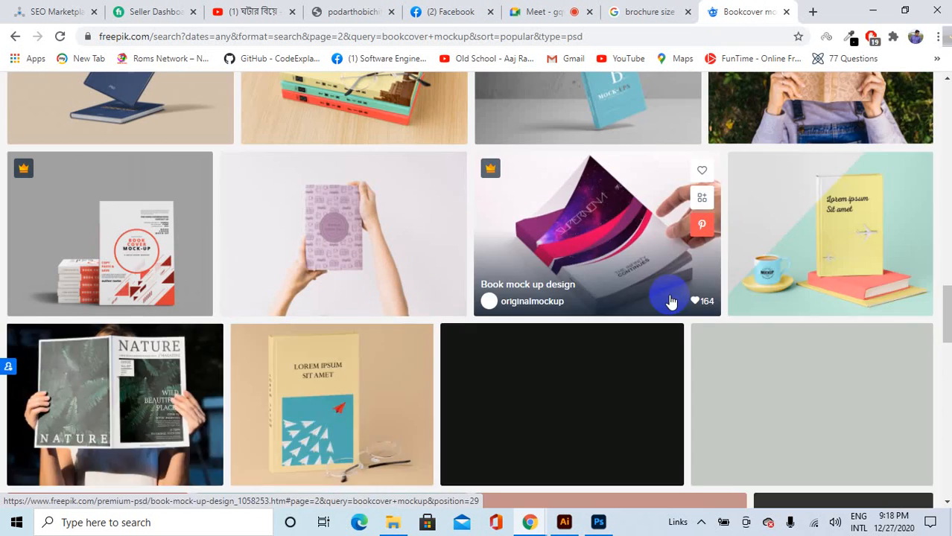
{"action": "scroll", "coordinate": [739, 278], "scroll_direction": "up", "scroll_amount": 2}
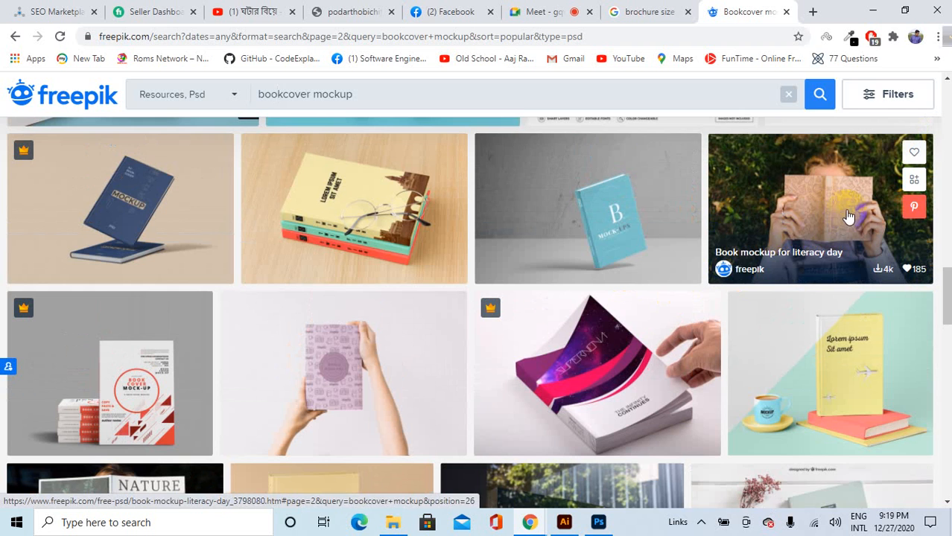
{"action": "scroll", "coordinate": [819, 223], "scroll_direction": "down", "scroll_amount": 3}
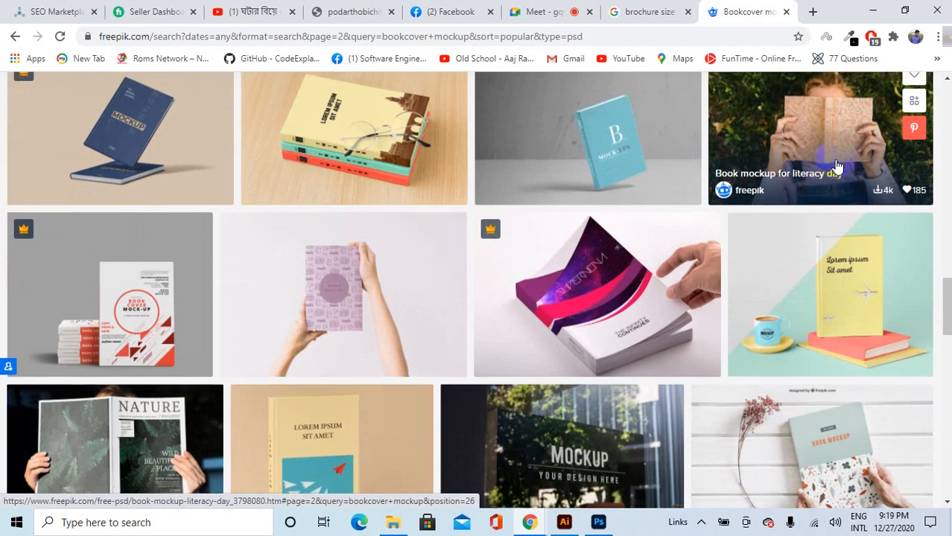
{"action": "scroll", "coordinate": [171, 225], "scroll_direction": "down", "scroll_amount": 2}
{"action": "scroll", "coordinate": [458, 283], "scroll_direction": "down", "scroll_amount": 10}
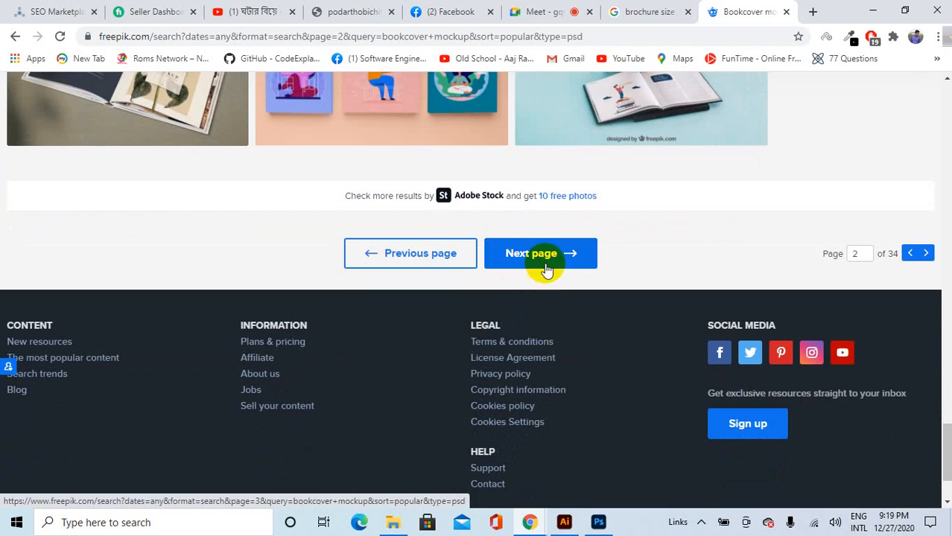
{"action": "left_click", "coordinate": [542, 255]}
Look through the third page of book cover mockups and open the fourth page.
{"action": "scroll", "coordinate": [574, 239], "scroll_direction": "down", "scroll_amount": 10}
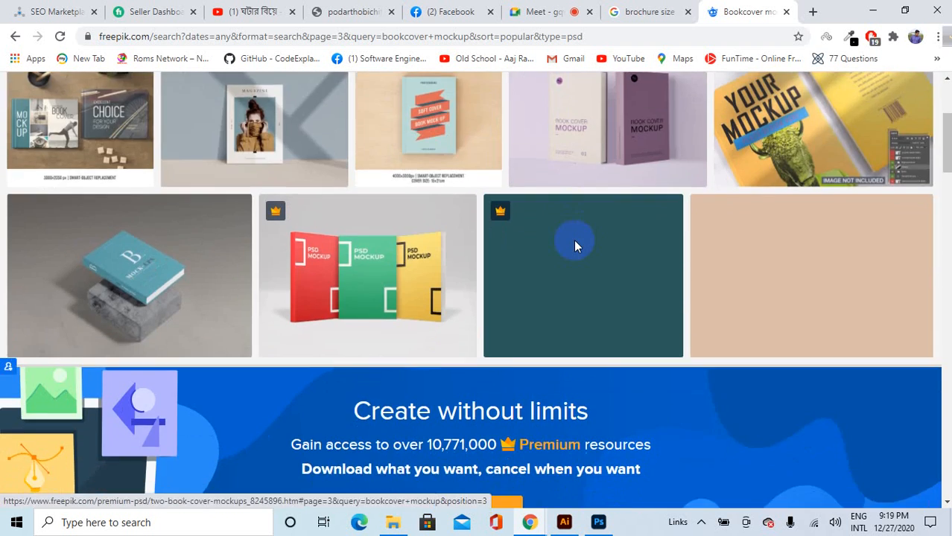
{"action": "scroll", "coordinate": [615, 239], "scroll_direction": "down", "scroll_amount": 10}
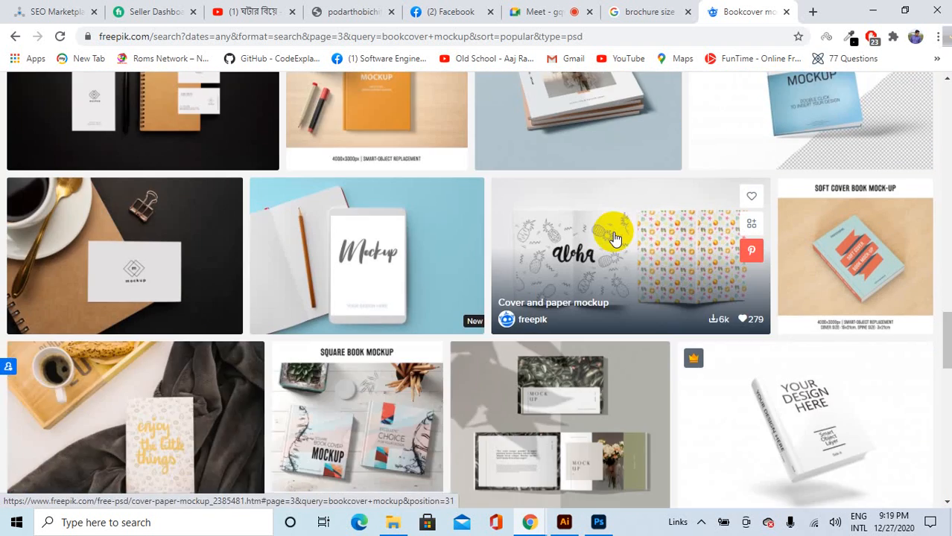
{"action": "scroll", "coordinate": [615, 239], "scroll_direction": "down", "scroll_amount": 10}
{"action": "scroll", "coordinate": [615, 238], "scroll_direction": "down", "scroll_amount": 5}
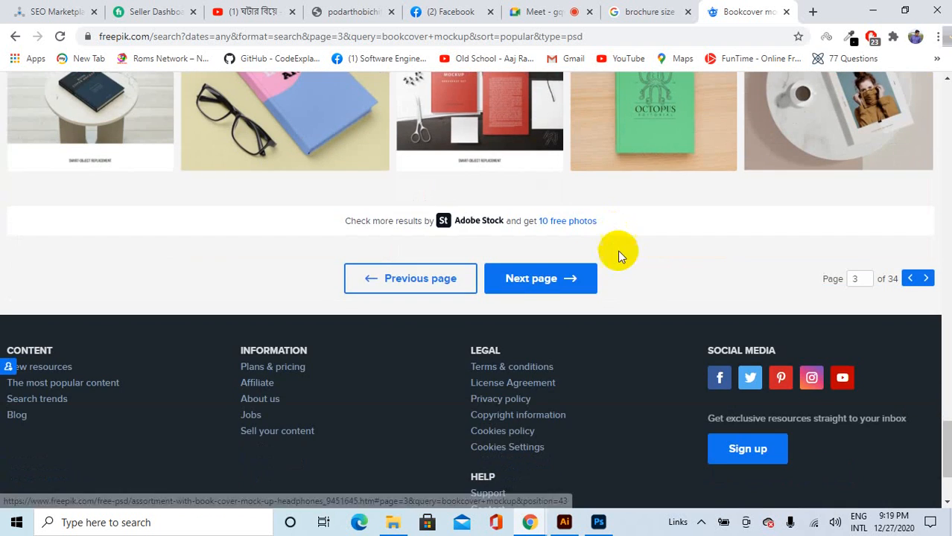
{"action": "left_click", "coordinate": [531, 280]}
{"action": "scroll", "coordinate": [618, 300], "scroll_direction": "down", "scroll_amount": 3}
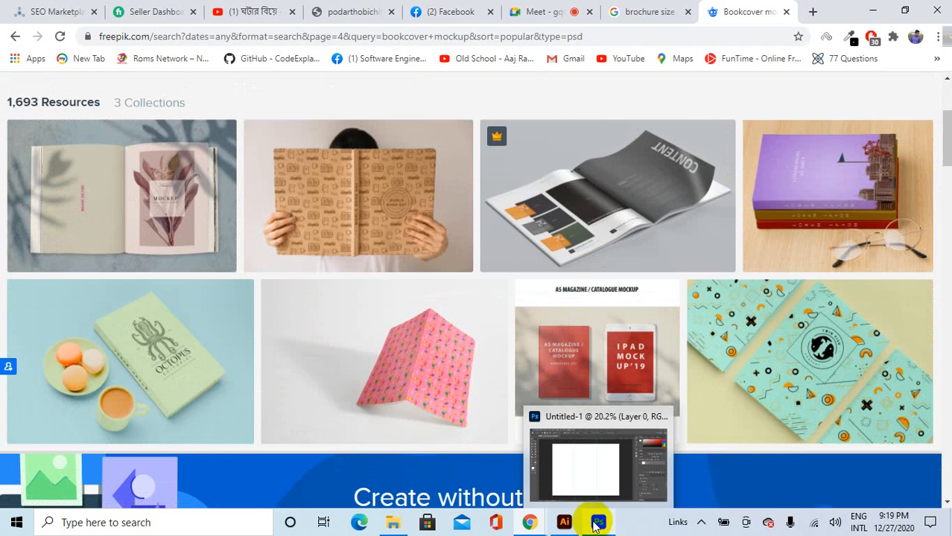
Go back to Facebook, view the university open-day posters from the group chat enlarged, and close the image.
{"action": "left_click", "coordinate": [453, 11]}
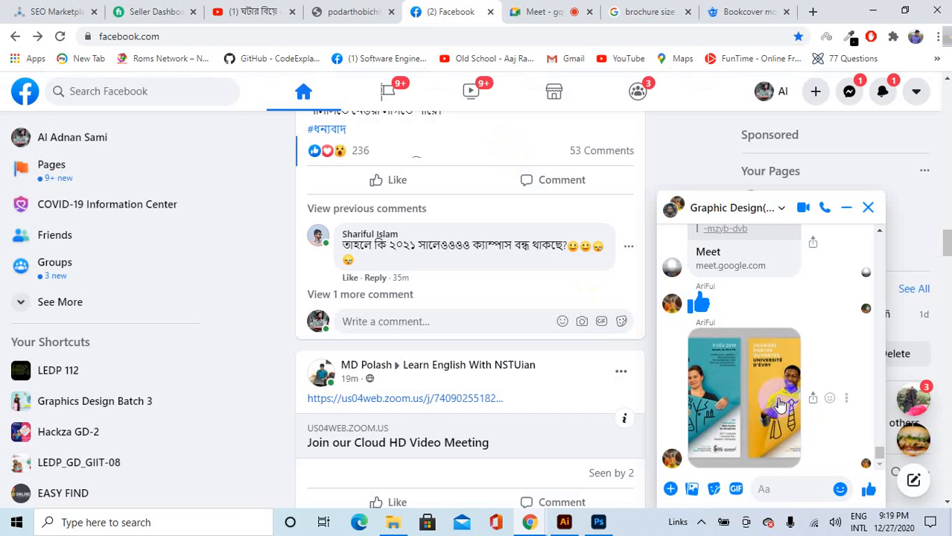
{"action": "left_click", "coordinate": [775, 395]}
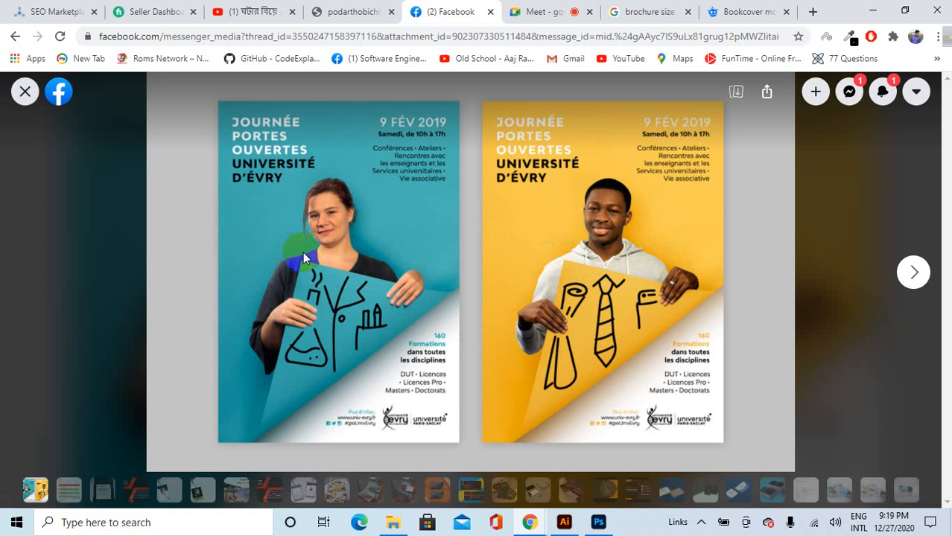
{"action": "left_click", "coordinate": [54, 107]}
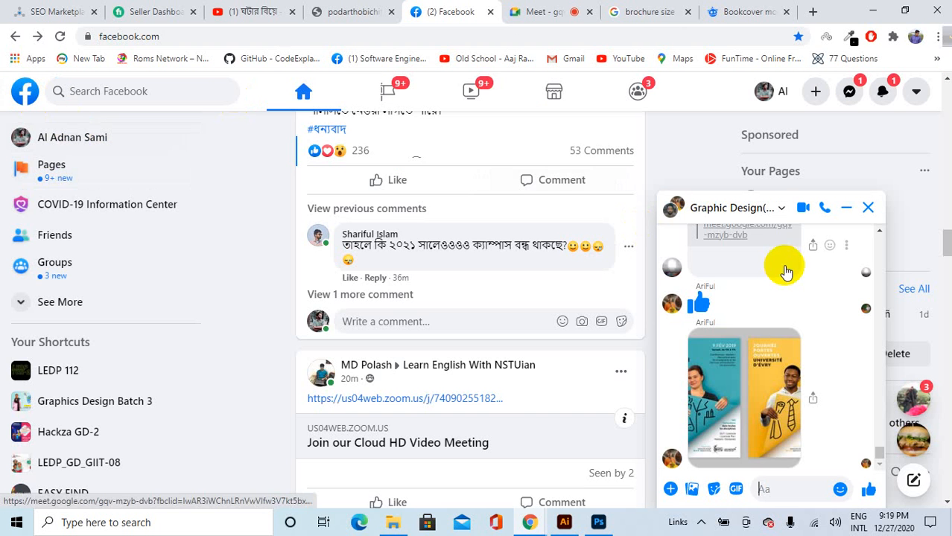
Return to the Freepik results and examine the book cover mockup styles on the fourth page.
{"action": "left_click", "coordinate": [759, 21]}
{"action": "scroll", "coordinate": [618, 257], "scroll_direction": "down", "scroll_amount": 15}
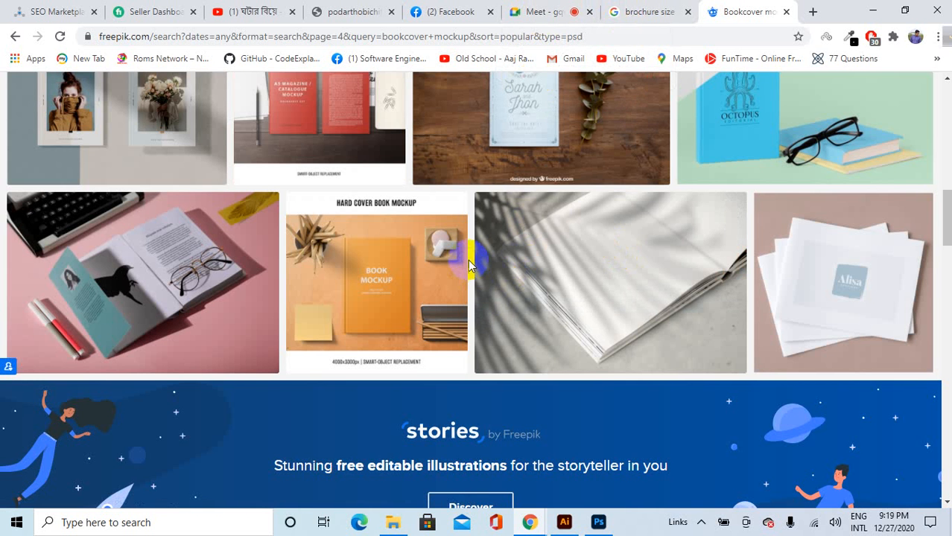
{"action": "scroll", "coordinate": [473, 254], "scroll_direction": "down", "scroll_amount": 5}
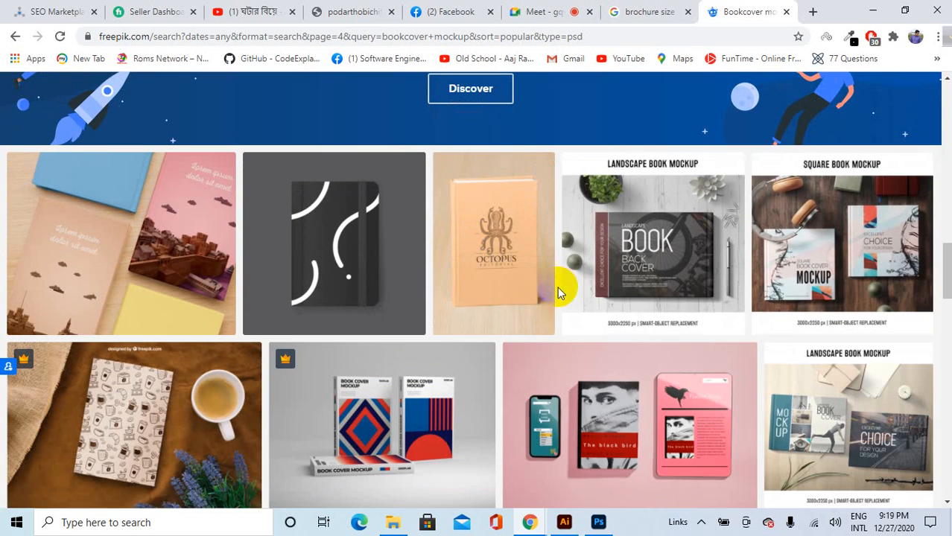
{"action": "scroll", "coordinate": [558, 287], "scroll_direction": "down", "scroll_amount": 2}
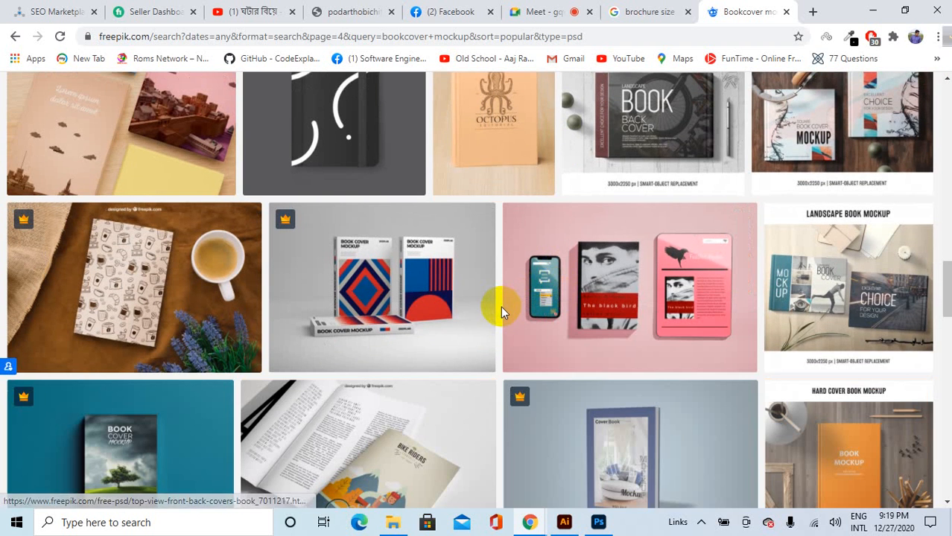
{"action": "scroll", "coordinate": [501, 306], "scroll_direction": "down", "scroll_amount": 3}
{"action": "scroll", "coordinate": [501, 305], "scroll_direction": "down", "scroll_amount": 2}
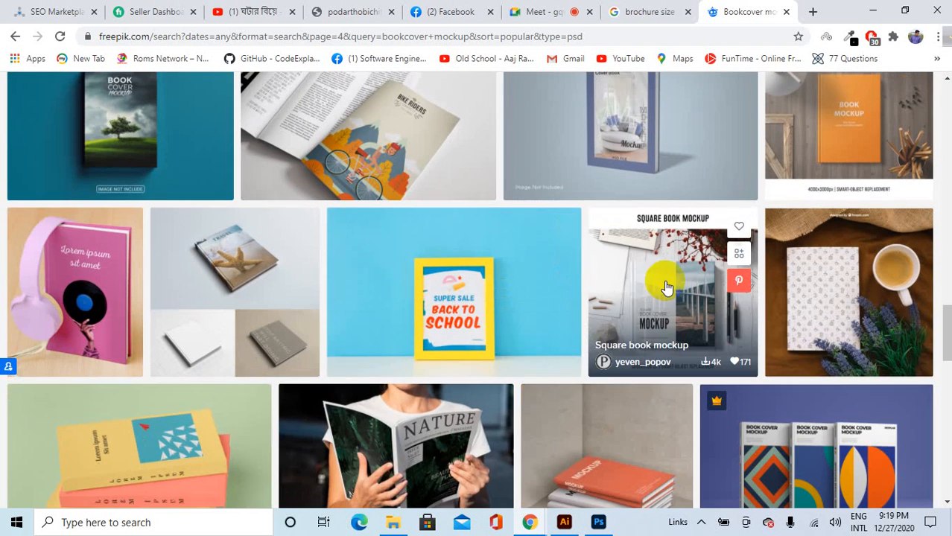
{"action": "scroll", "coordinate": [616, 298], "scroll_direction": "down", "scroll_amount": 1}
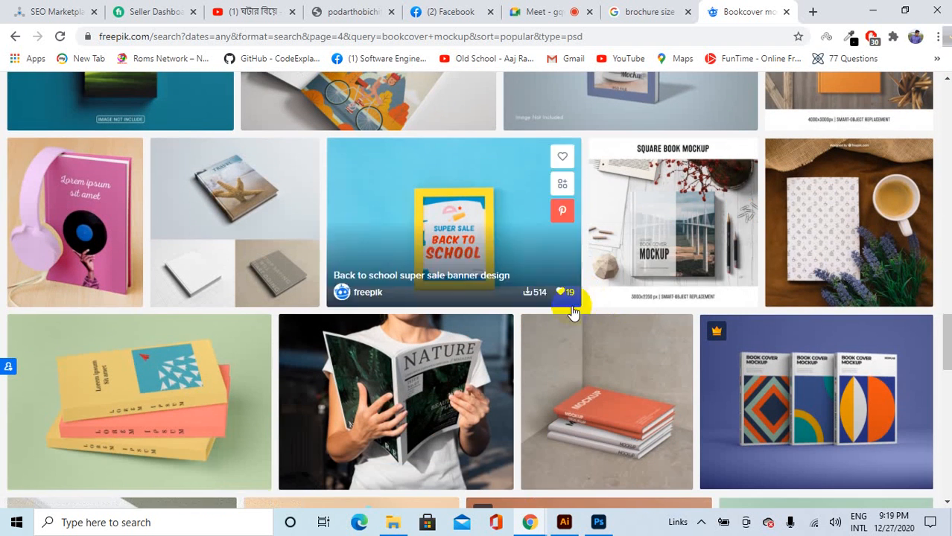
{"action": "scroll", "coordinate": [517, 331], "scroll_direction": "down", "scroll_amount": 1}
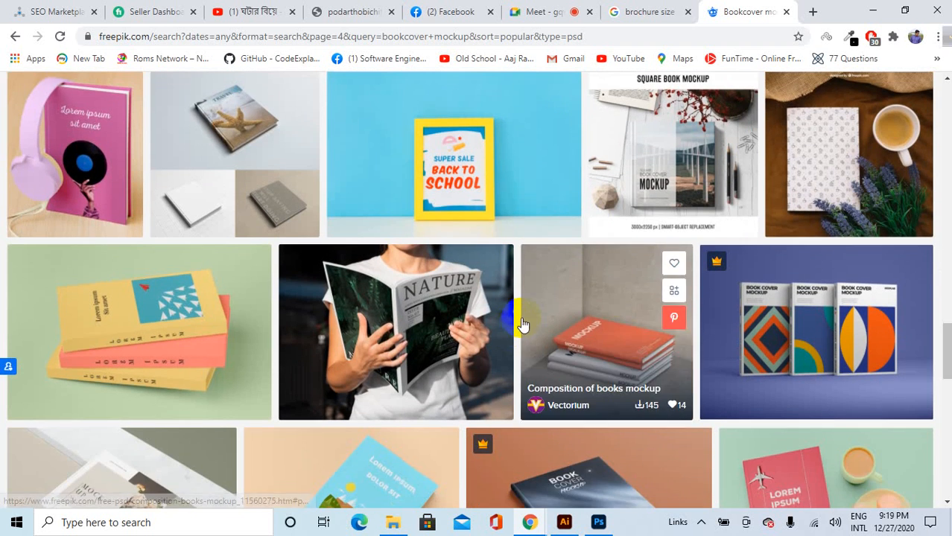
{"action": "scroll", "coordinate": [519, 325], "scroll_direction": "down", "scroll_amount": 1}
{"action": "scroll", "coordinate": [492, 267], "scroll_direction": "up", "scroll_amount": 10}
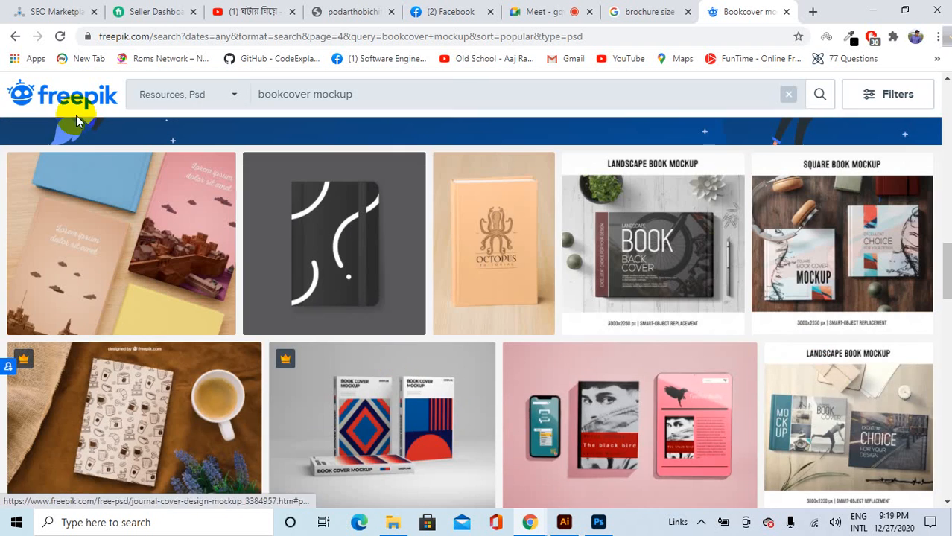
Return to the third page of Freepik results and examine the book cover mockups in its first rows.
{"action": "left_click", "coordinate": [25, 35]}
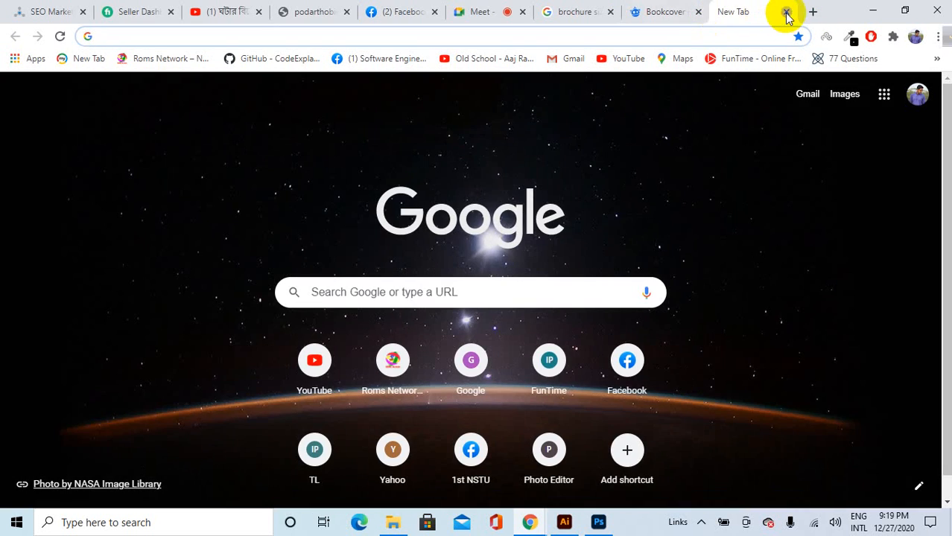
{"action": "left_click", "coordinate": [786, 13]}
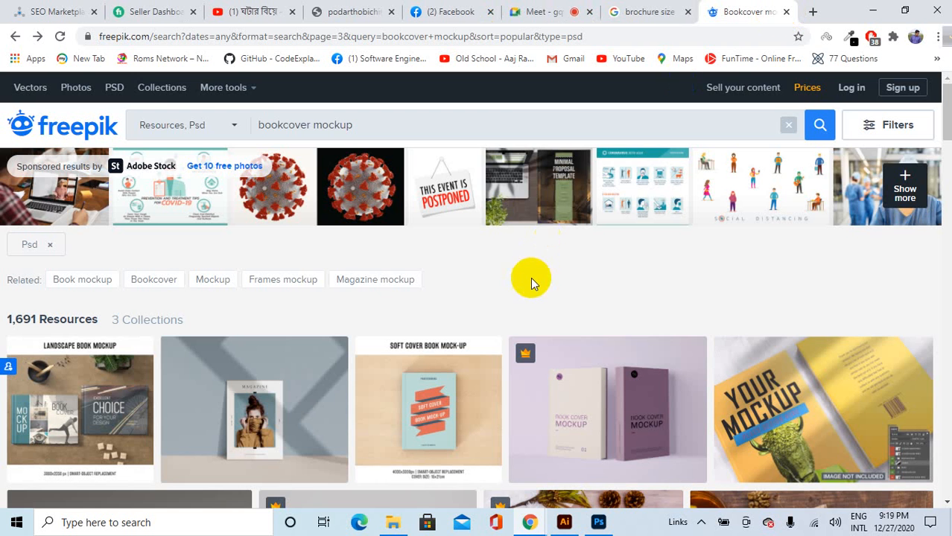
{"action": "scroll", "coordinate": [531, 282], "scroll_direction": "down", "scroll_amount": 9}
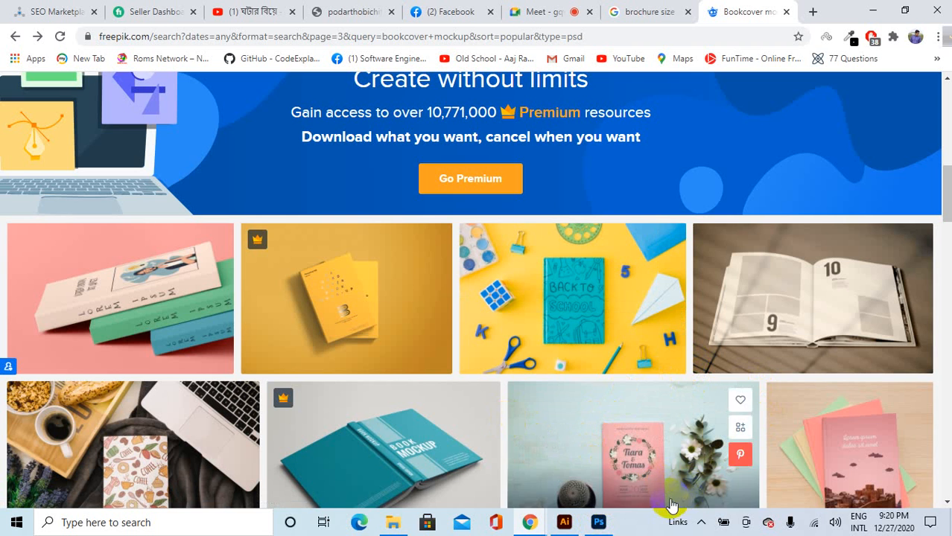
{"action": "mouse_move", "coordinate": [608, 526]}
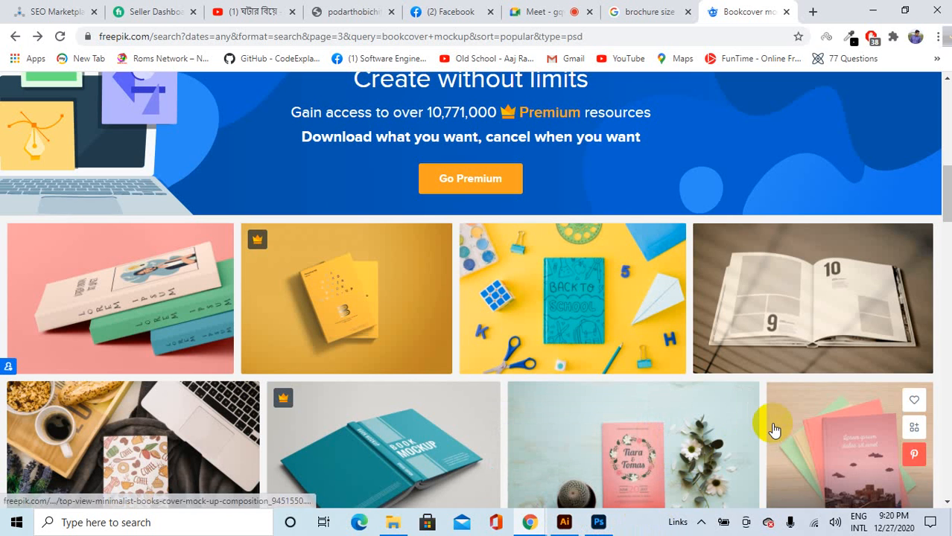
{"action": "scroll", "coordinate": [764, 413], "scroll_direction": "down", "scroll_amount": 3}
{"action": "scroll", "coordinate": [764, 415], "scroll_direction": "down", "scroll_amount": 5}
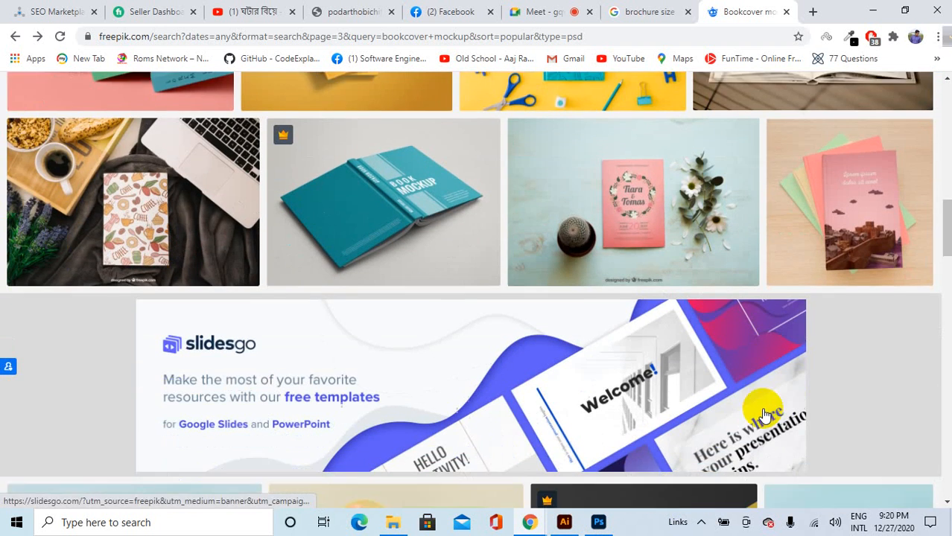
{"action": "scroll", "coordinate": [762, 408], "scroll_direction": "down", "scroll_amount": 2}
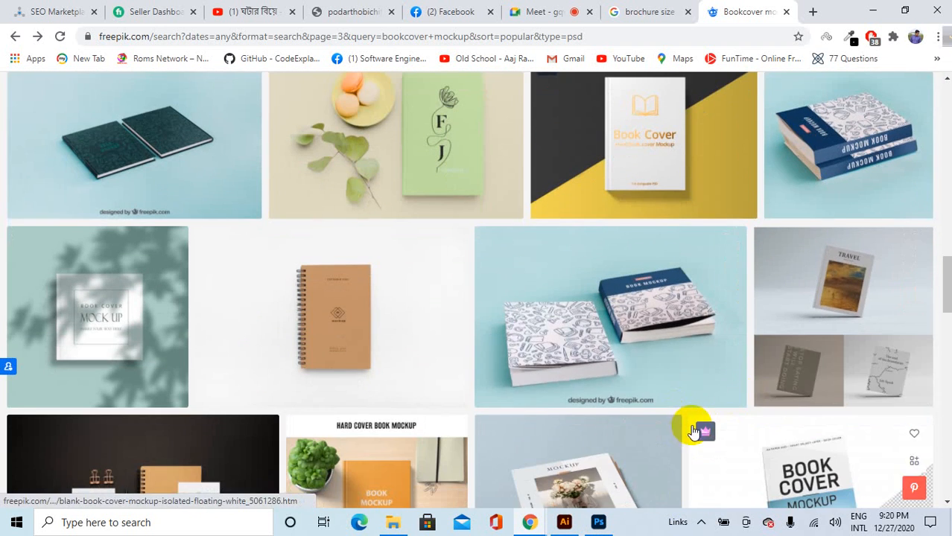
Examine the remaining book cover mockups on the third results page and open the fourth page.
{"action": "scroll", "coordinate": [670, 421], "scroll_direction": "down", "scroll_amount": 4}
{"action": "scroll", "coordinate": [708, 409], "scroll_direction": "down", "scroll_amount": 1}
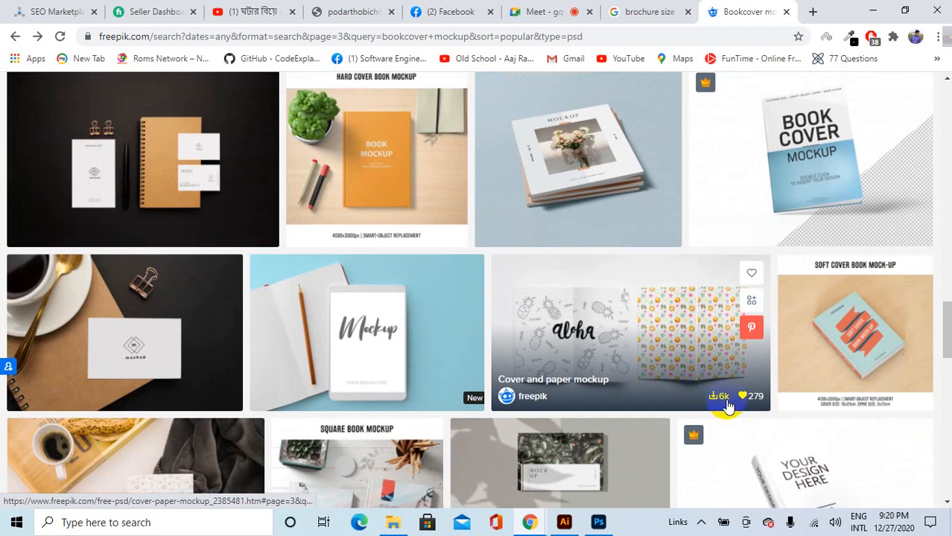
{"action": "scroll", "coordinate": [693, 391], "scroll_direction": "down", "scroll_amount": 1}
{"action": "scroll", "coordinate": [675, 379], "scroll_direction": "down", "scroll_amount": 3}
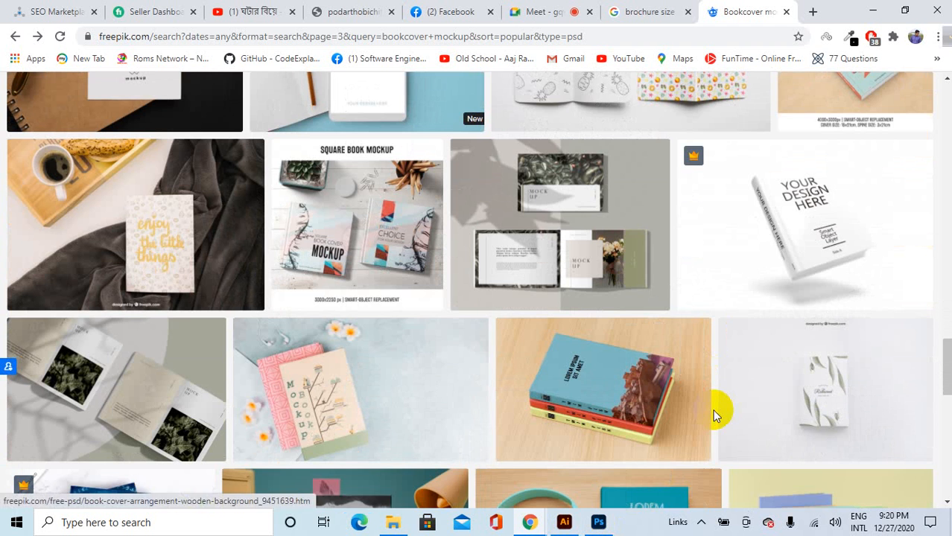
{"action": "scroll", "coordinate": [715, 409], "scroll_direction": "down", "scroll_amount": 2}
{"action": "scroll", "coordinate": [720, 403], "scroll_direction": "down", "scroll_amount": 3}
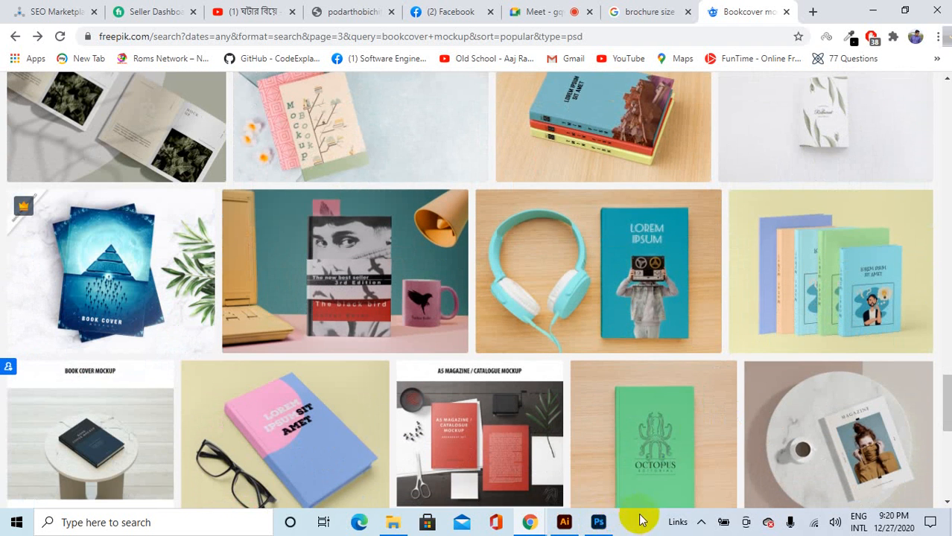
{"action": "scroll", "coordinate": [708, 409], "scroll_direction": "down", "scroll_amount": 3}
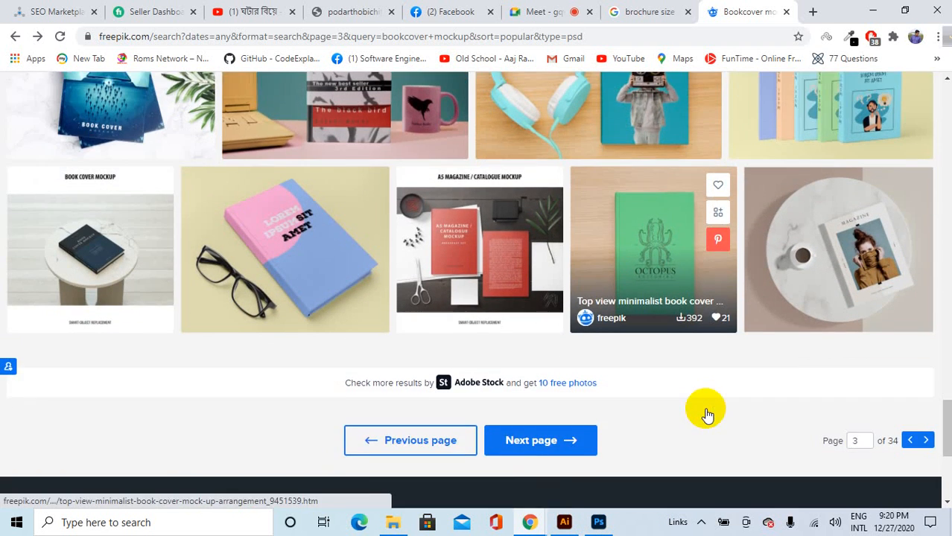
{"action": "scroll", "coordinate": [707, 411], "scroll_direction": "down", "scroll_amount": 2}
{"action": "scroll", "coordinate": [577, 366], "scroll_direction": "up", "scroll_amount": 2}
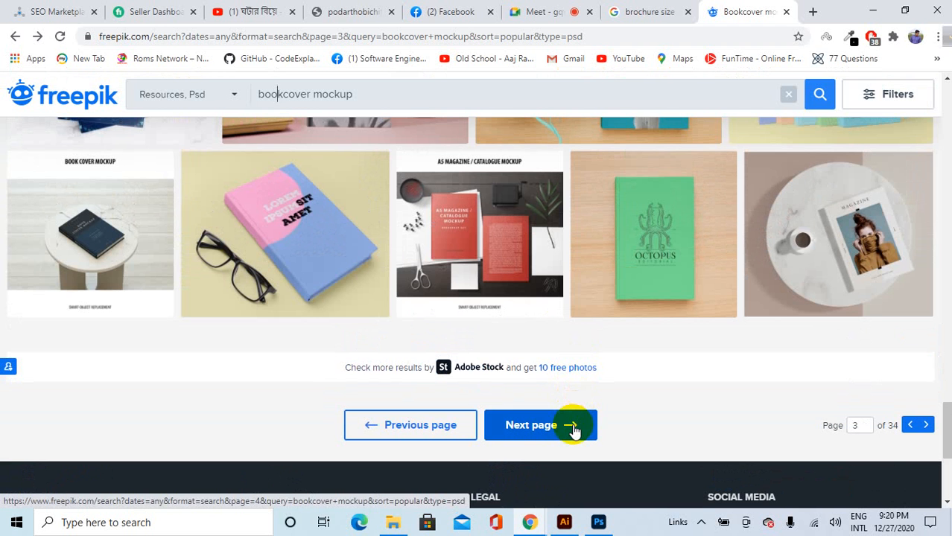
{"action": "left_click", "coordinate": [573, 429]}
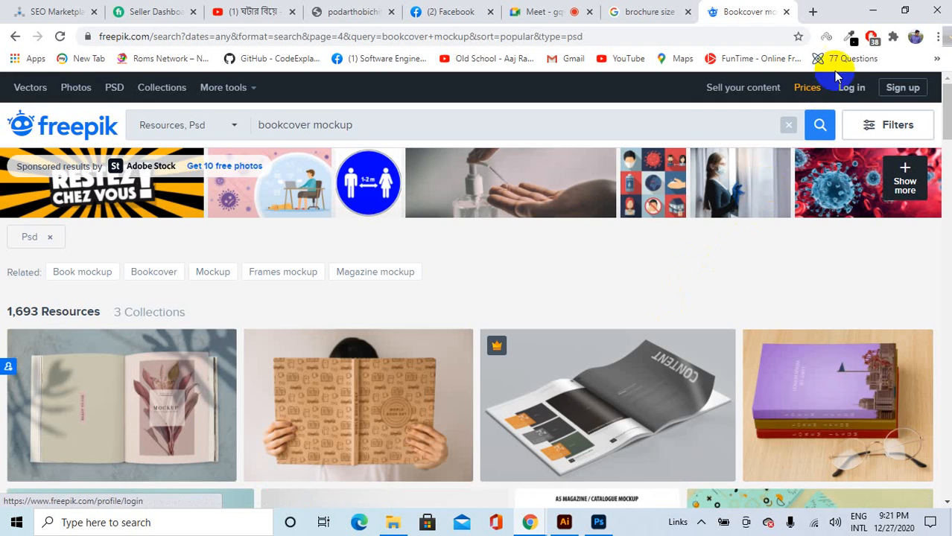
Switch to File Explorer, view the recent photo 2020-06-20-20.04.23-1320x99ssss0-1024x768.jpg, and close it.
{"action": "left_click", "coordinate": [870, 12]}
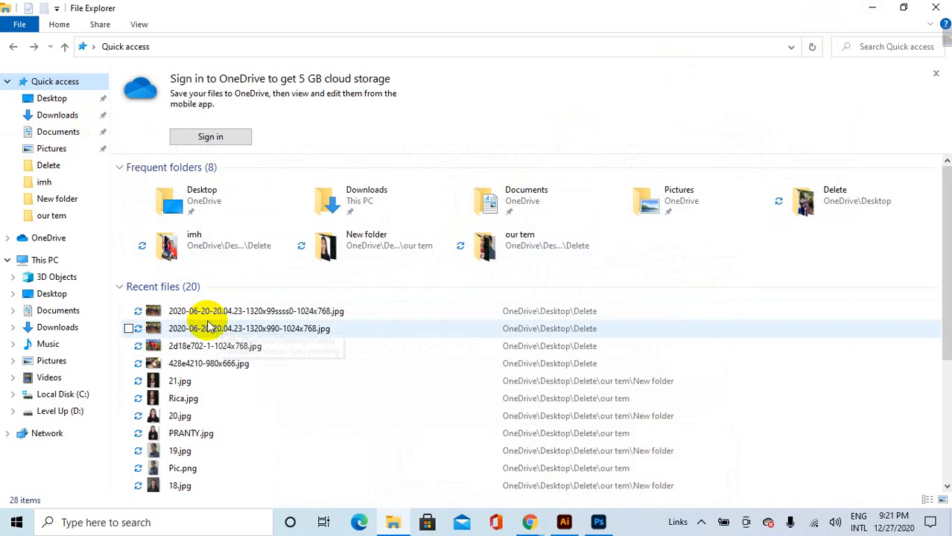
{"action": "double_click", "coordinate": [231, 311]}
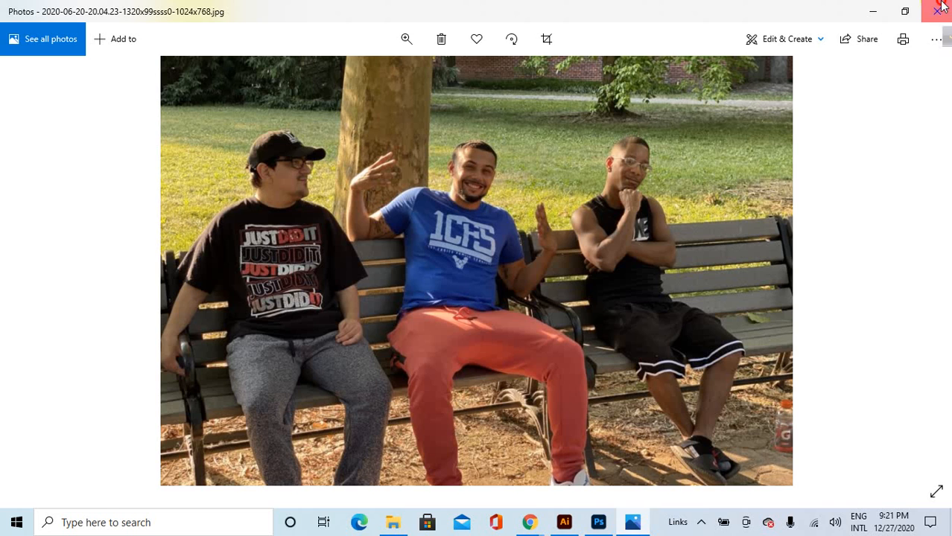
{"action": "left_click", "coordinate": [940, 7]}
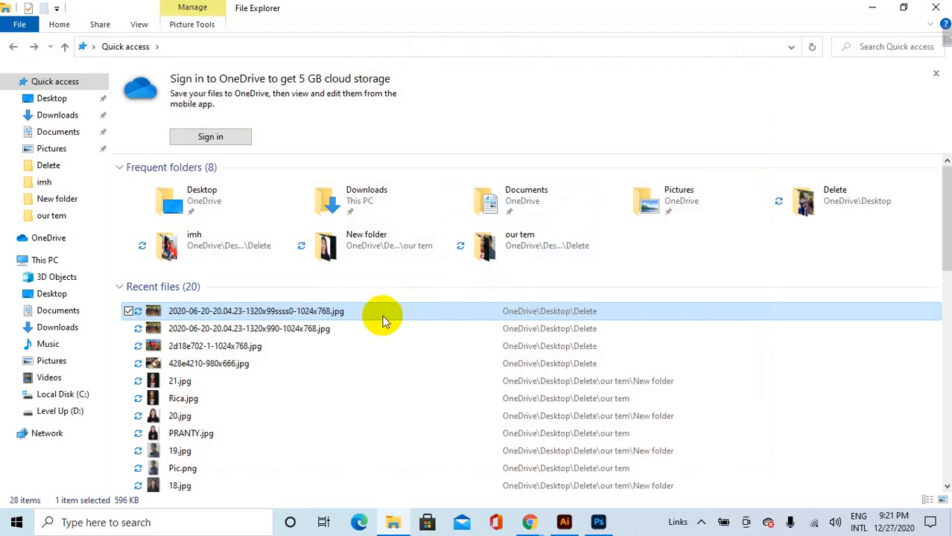
{"action": "right_click", "coordinate": [359, 311]}
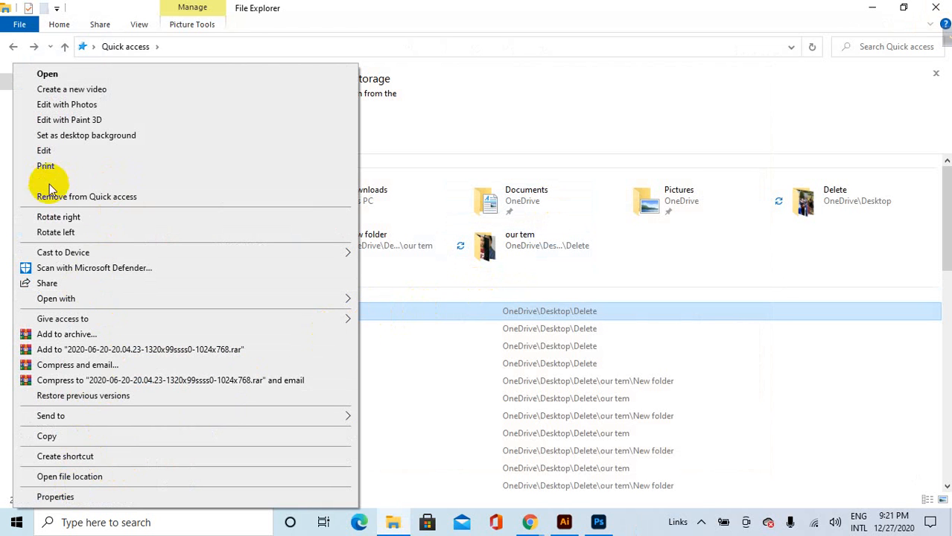
{"action": "left_click", "coordinate": [453, 334]}
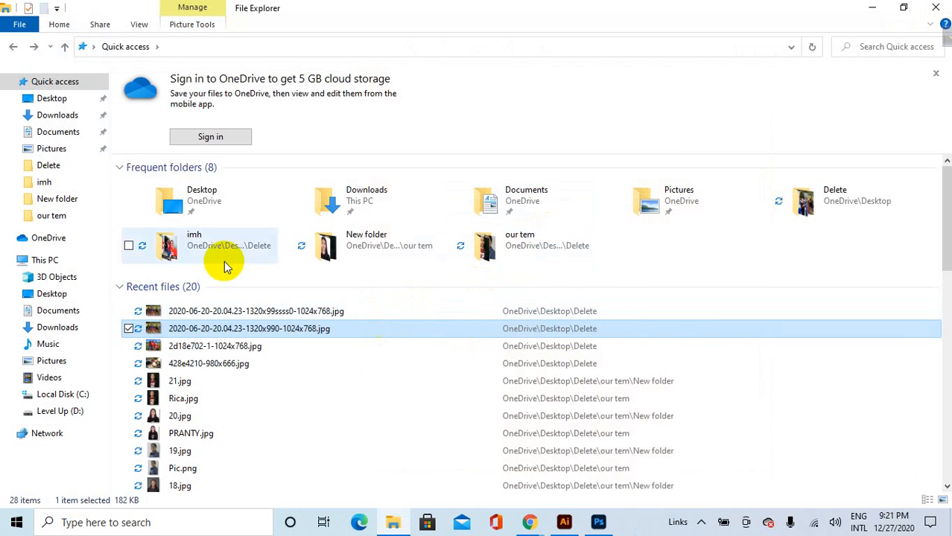
Rename 01.png in the Delete folder as 01.jpg, accept the extension change, and open the file to check it.
{"action": "left_click", "coordinate": [71, 166]}
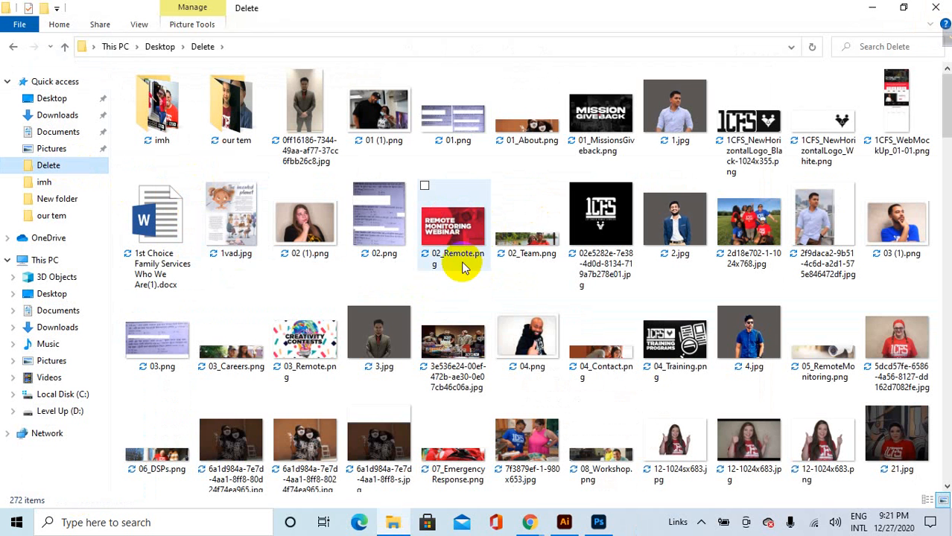
{"action": "left_click", "coordinate": [438, 126]}
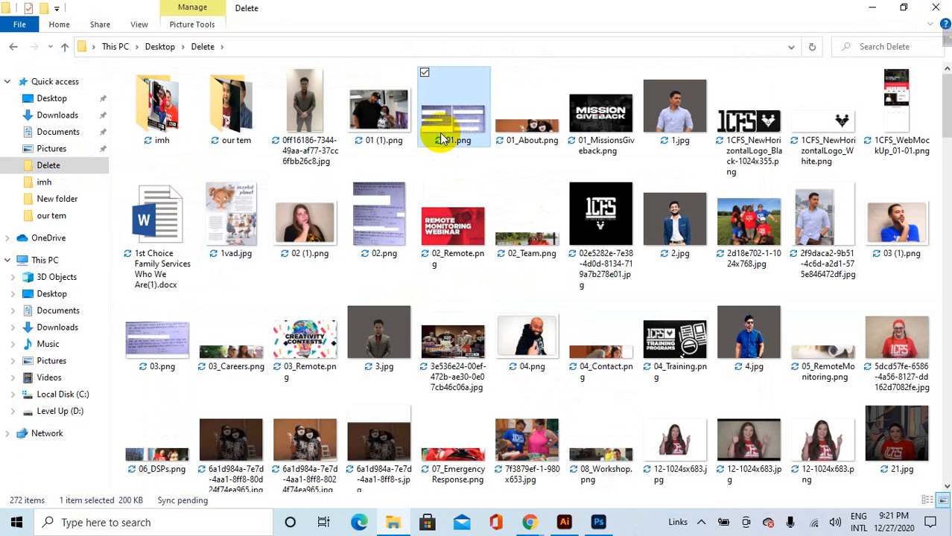
{"action": "right_click", "coordinate": [438, 126]}
{"action": "left_click", "coordinate": [493, 170]}
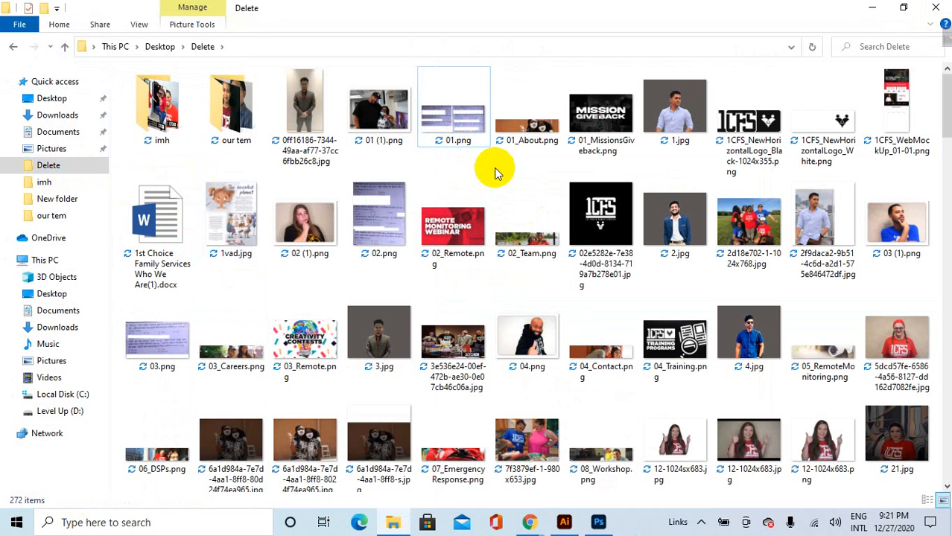
{"action": "left_click", "coordinate": [446, 122]}
{"action": "right_click", "coordinate": [465, 113]}
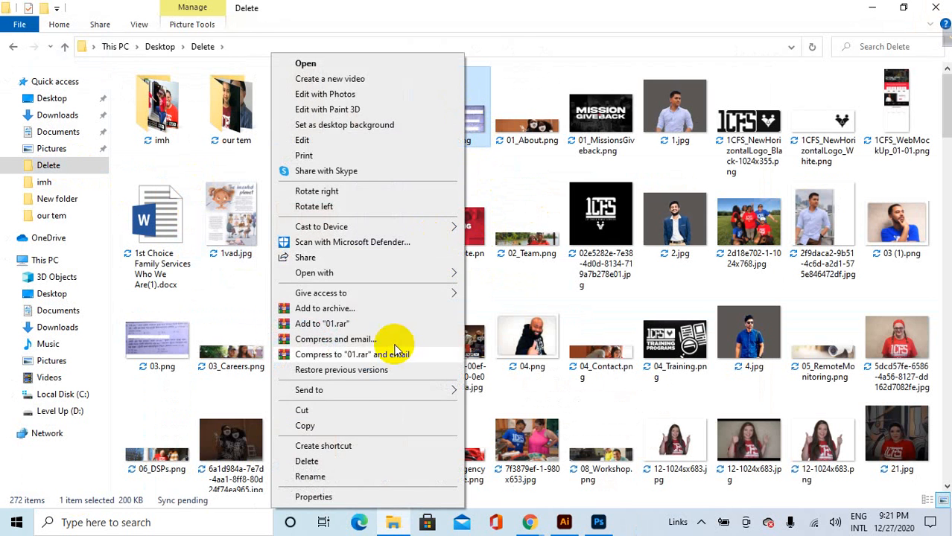
{"action": "left_click", "coordinate": [320, 472]}
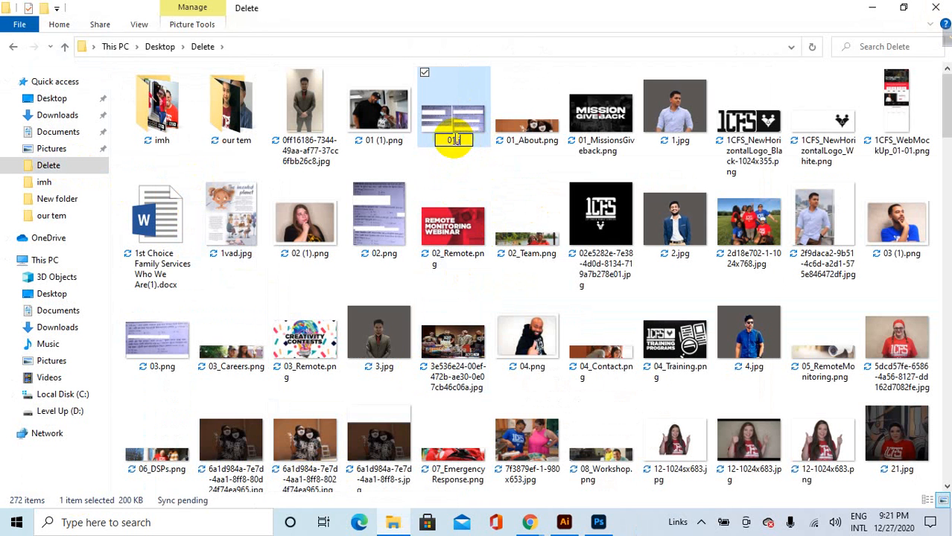
{"action": "key", "text": "Return"}
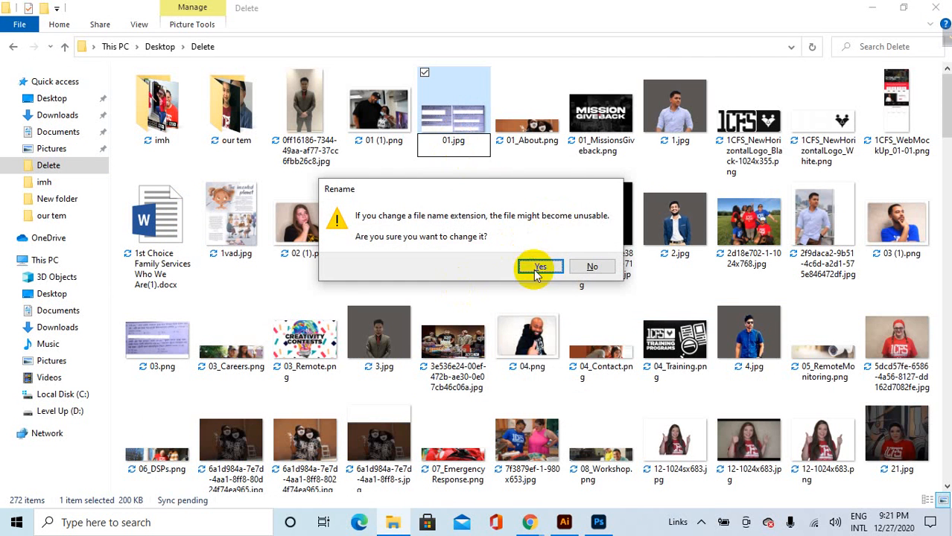
{"action": "left_click", "coordinate": [535, 268]}
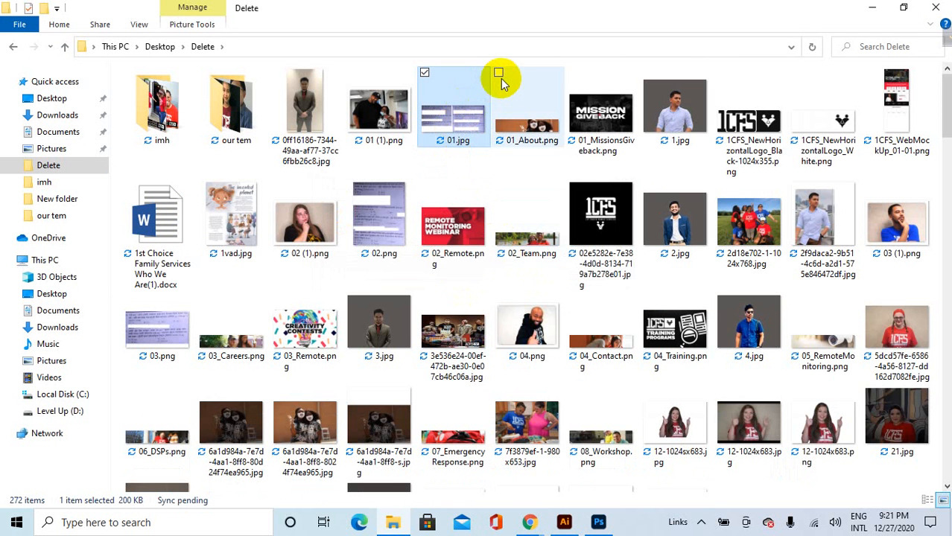
{"action": "double_click", "coordinate": [463, 115]}
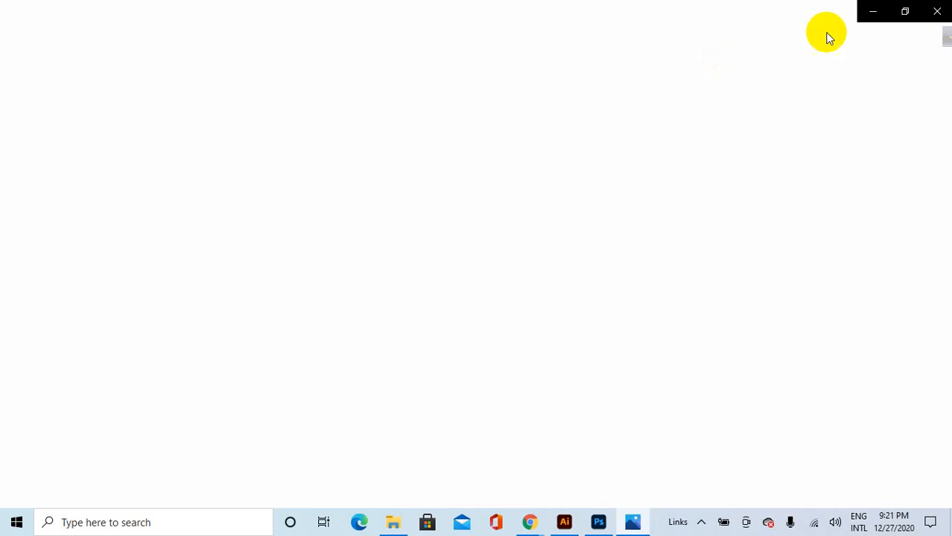
{"action": "left_click", "coordinate": [941, 6]}
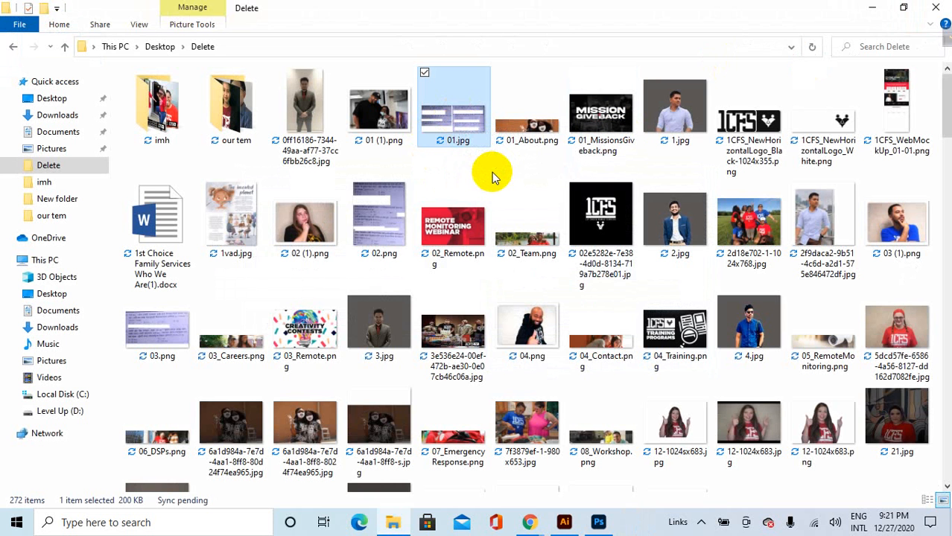
Rename 01.jpg as 01.pdf and accept the extension change.
{"action": "right_click", "coordinate": [457, 136]}
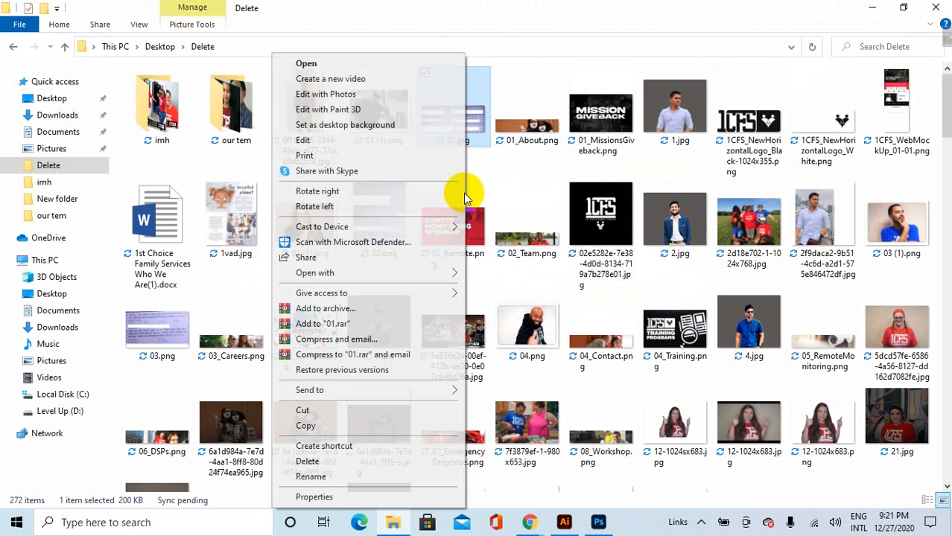
{"action": "left_click", "coordinate": [329, 476]}
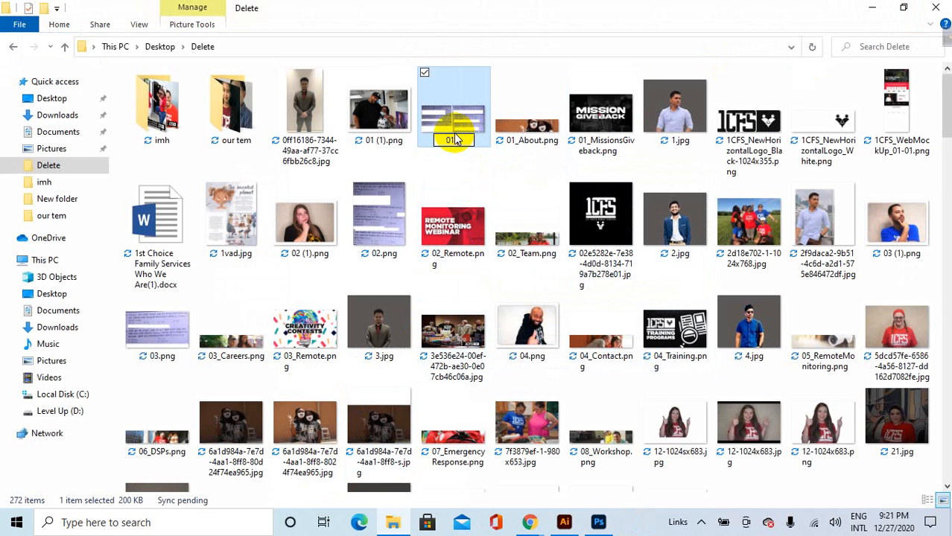
{"action": "key", "text": "Return"}
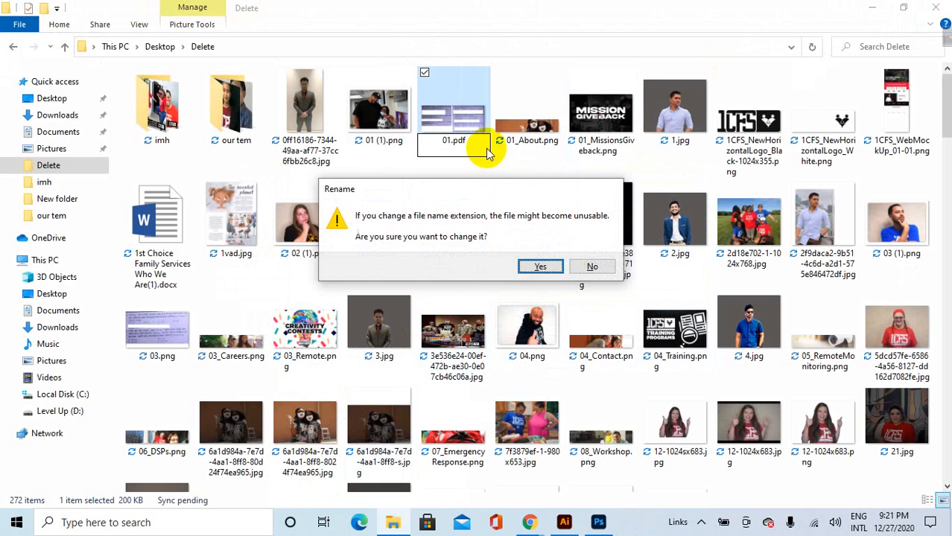
{"action": "left_click", "coordinate": [550, 266]}
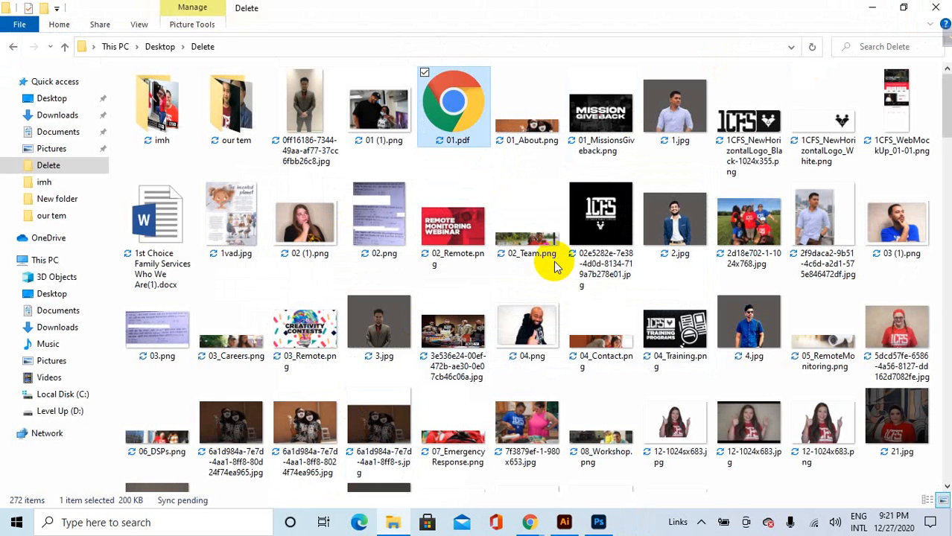
Try to open 01.pdf in the browser, reload it, and close it.
{"action": "double_click", "coordinate": [456, 128]}
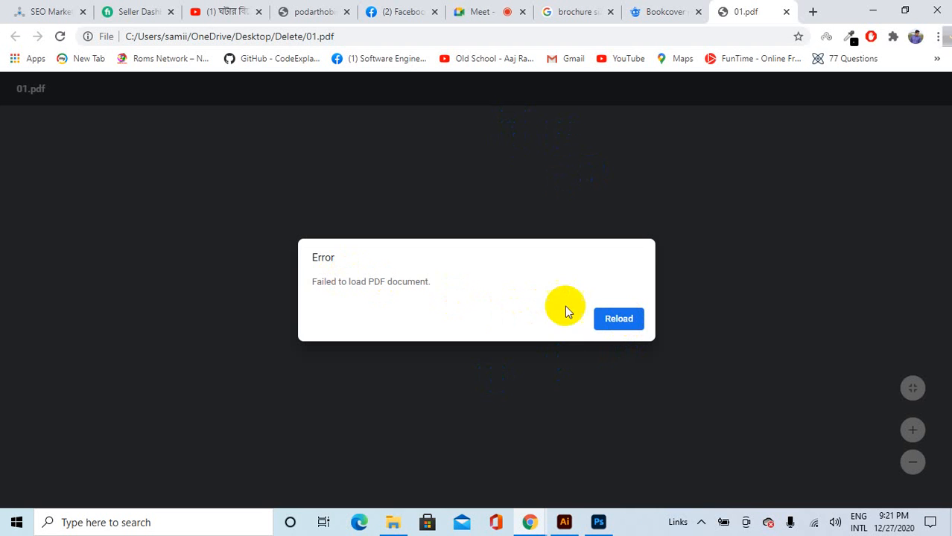
{"action": "left_click", "coordinate": [636, 319]}
{"action": "left_click", "coordinate": [616, 325]}
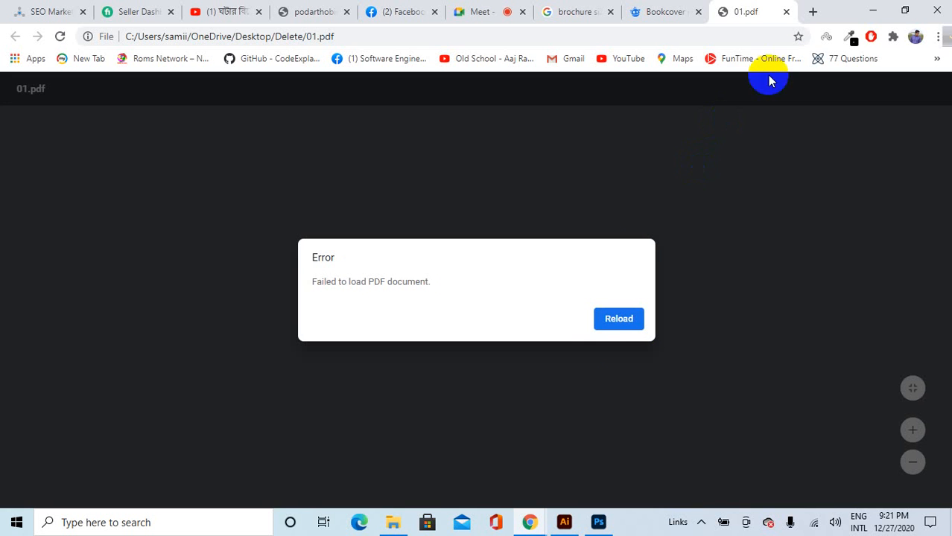
{"action": "left_click", "coordinate": [787, 13]}
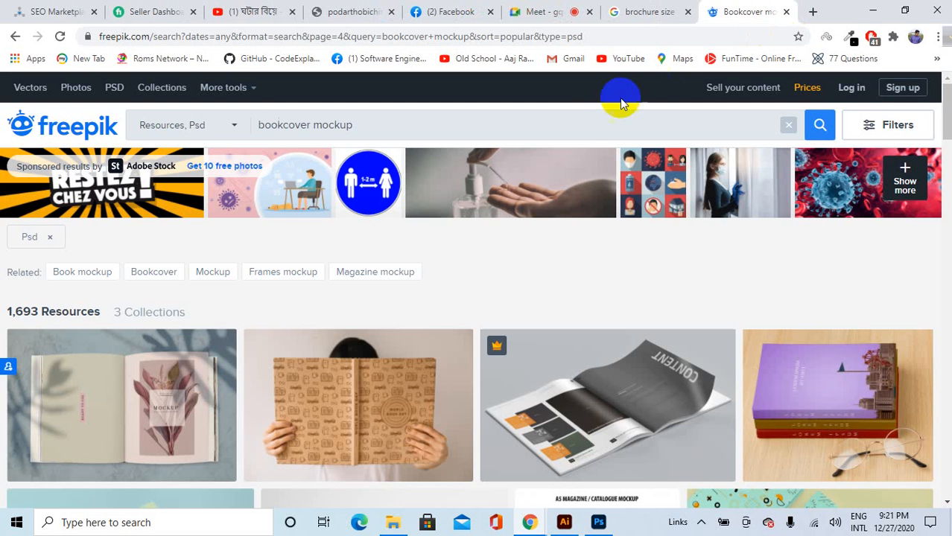
Switch to File Explorer, check the options available for 01.pdf, and close the Delete folder window.
{"action": "left_click", "coordinate": [393, 521]}
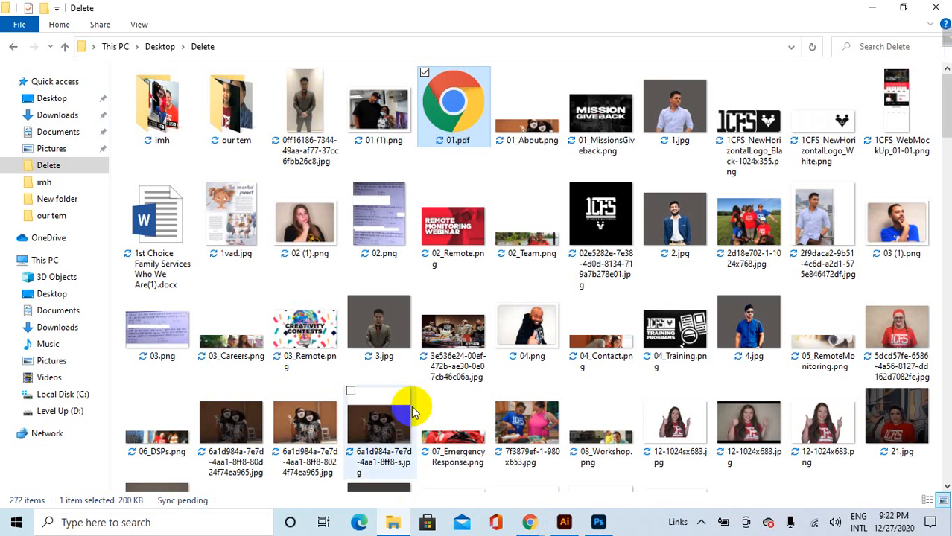
{"action": "right_click", "coordinate": [482, 101]}
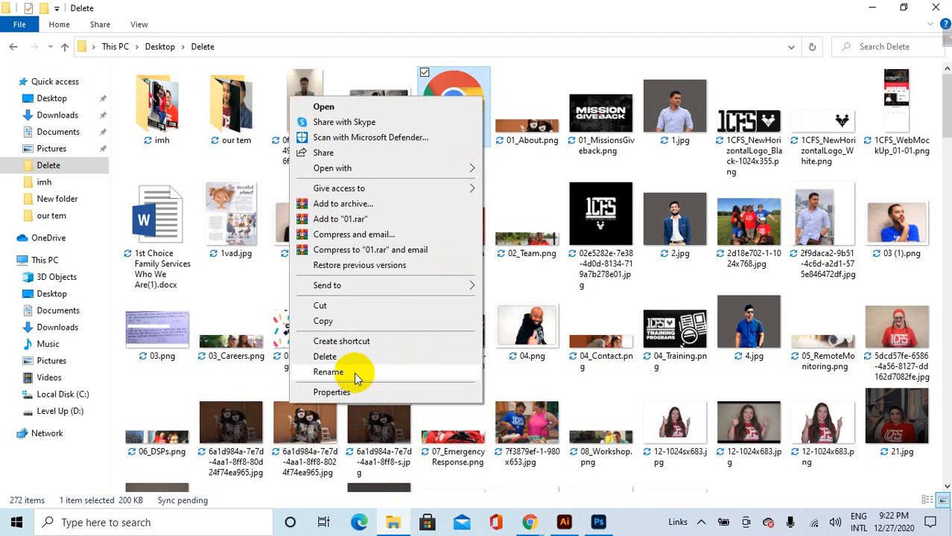
{"action": "left_click", "coordinate": [935, 8]}
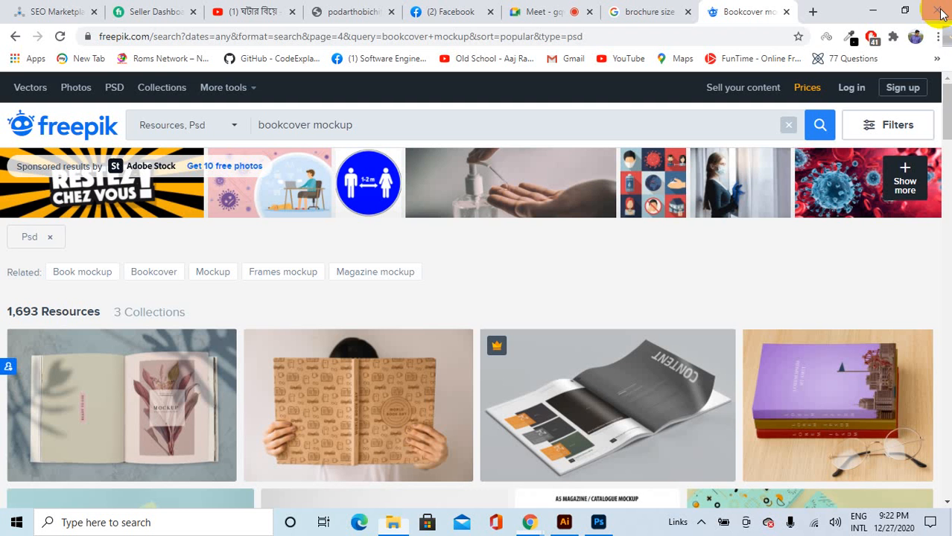
Open a new browser tab and search Google for "eps to psd converter".
{"action": "left_click", "coordinate": [812, 12]}
{"action": "type", "text": "e"}
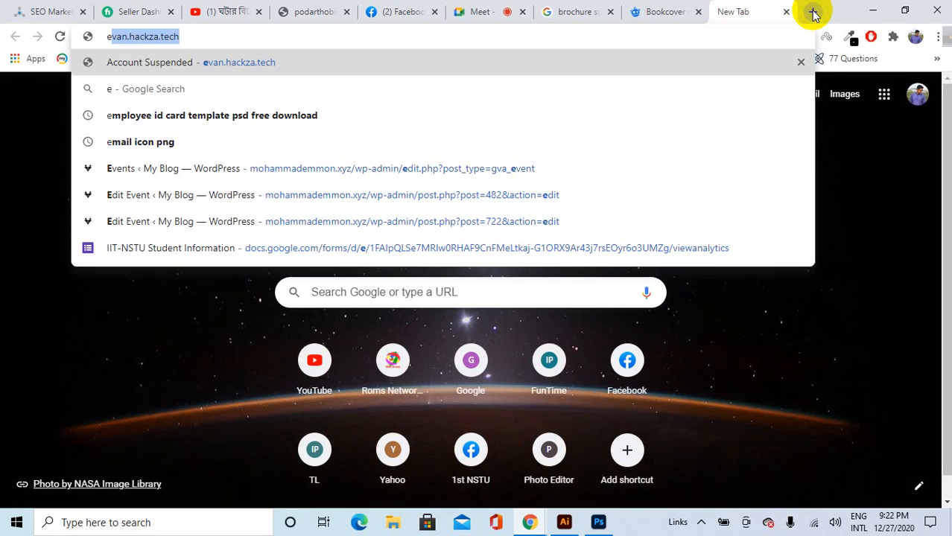
{"action": "type", "text": "ps"}
{"action": "key", "text": "BackSpace"}
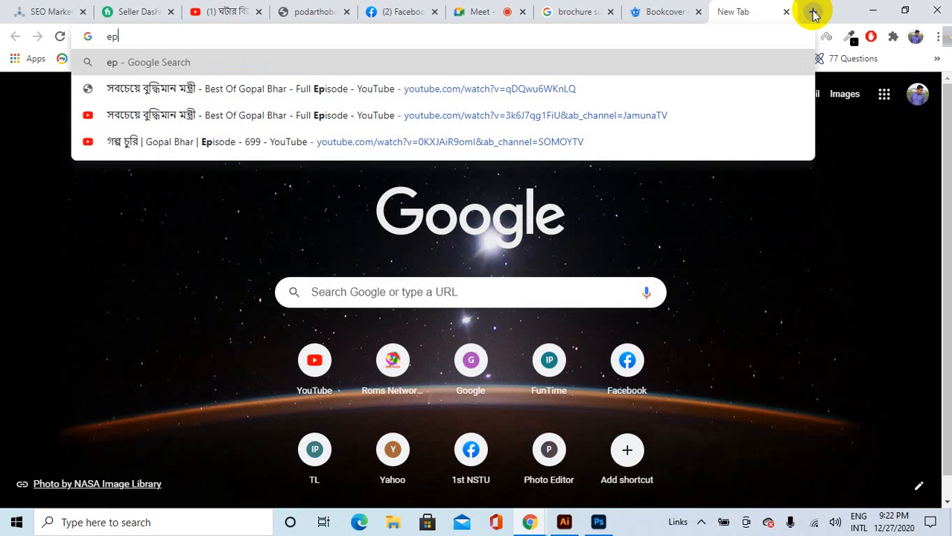
{"action": "type", "text": "to p"}
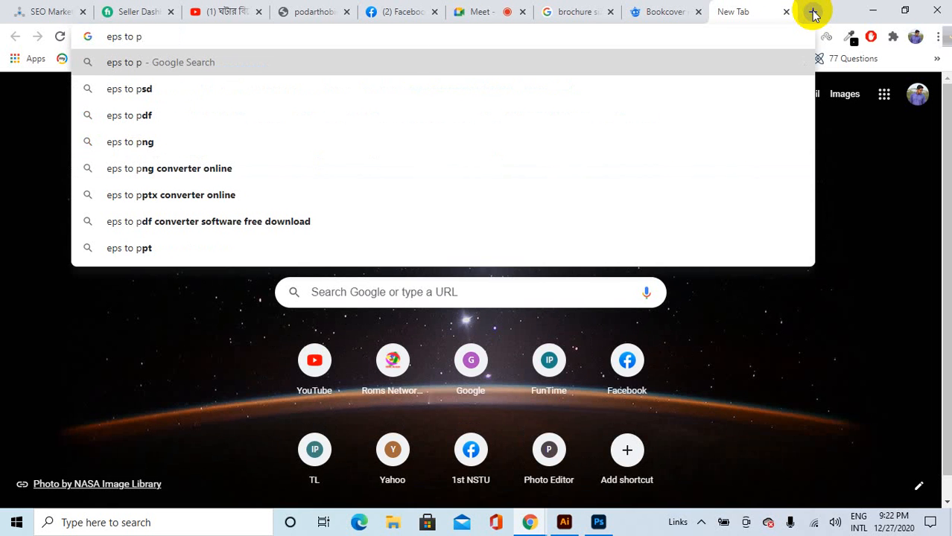
{"action": "key", "text": "Down"}
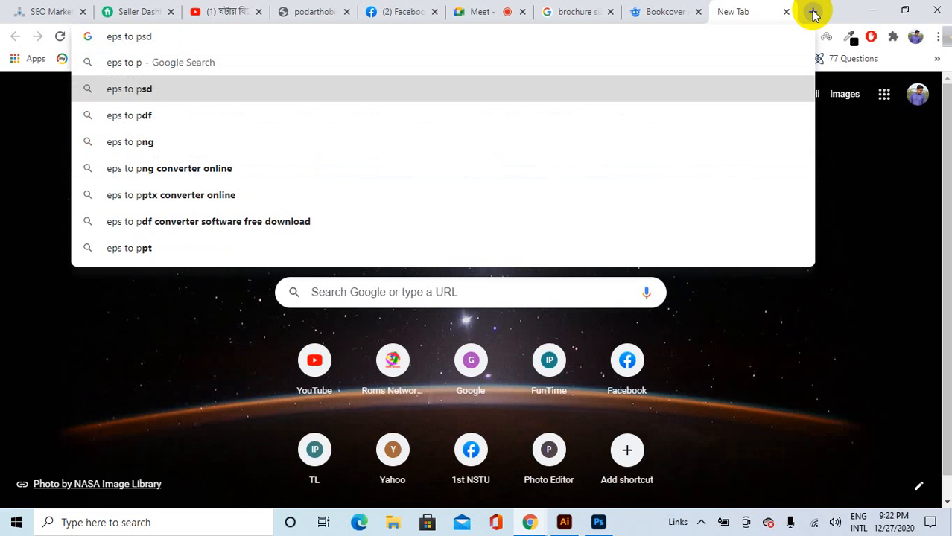
{"action": "key", "text": "Down"}
{"action": "key", "text": "Up"}
{"action": "type", "text": "converter"}
{"action": "key", "text": "Return"}
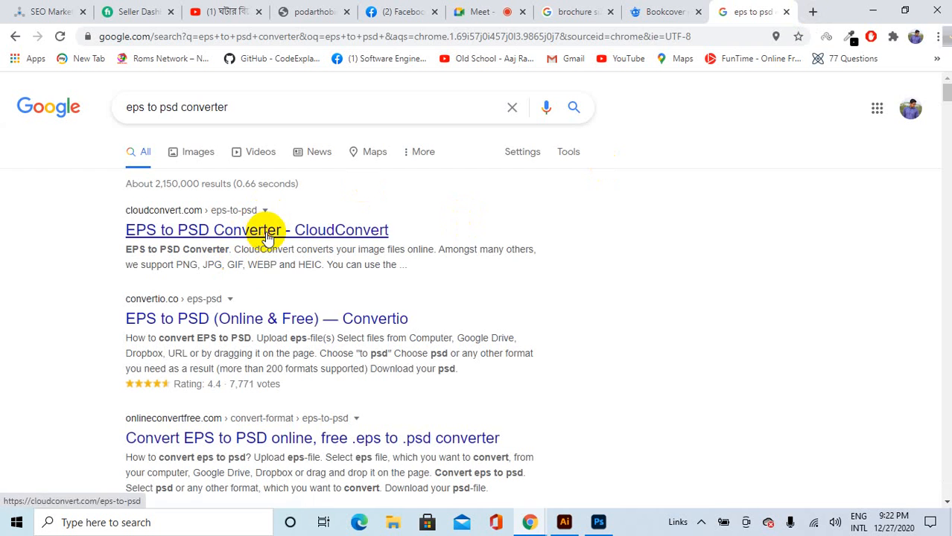
Open CloudConvert's EPS to PSD Converter from the results, view its file selection dialog, and cancel it.
{"action": "left_click", "coordinate": [250, 232]}
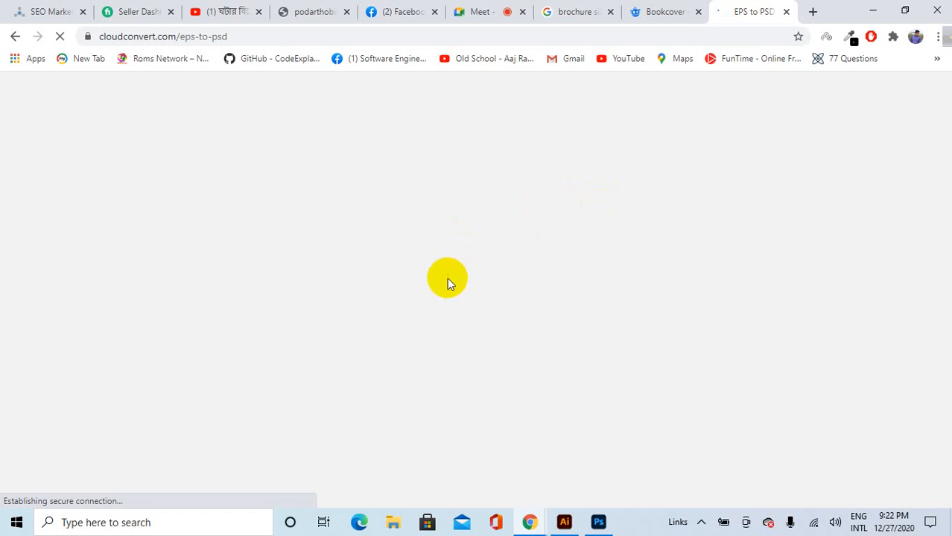
{"action": "scroll", "coordinate": [482, 276], "scroll_direction": "down", "scroll_amount": 2}
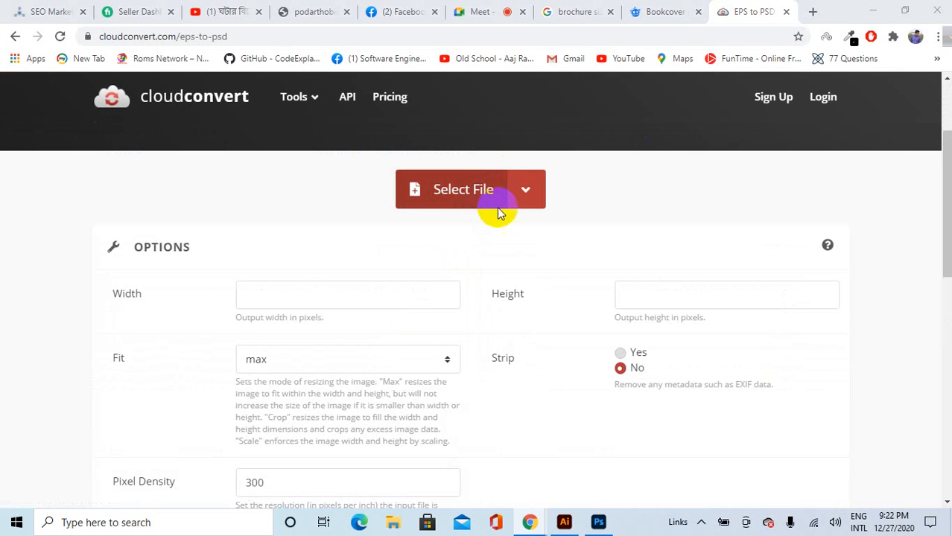
{"action": "left_click", "coordinate": [488, 210]}
{"action": "scroll", "coordinate": [329, 306], "scroll_direction": "down", "scroll_amount": 5}
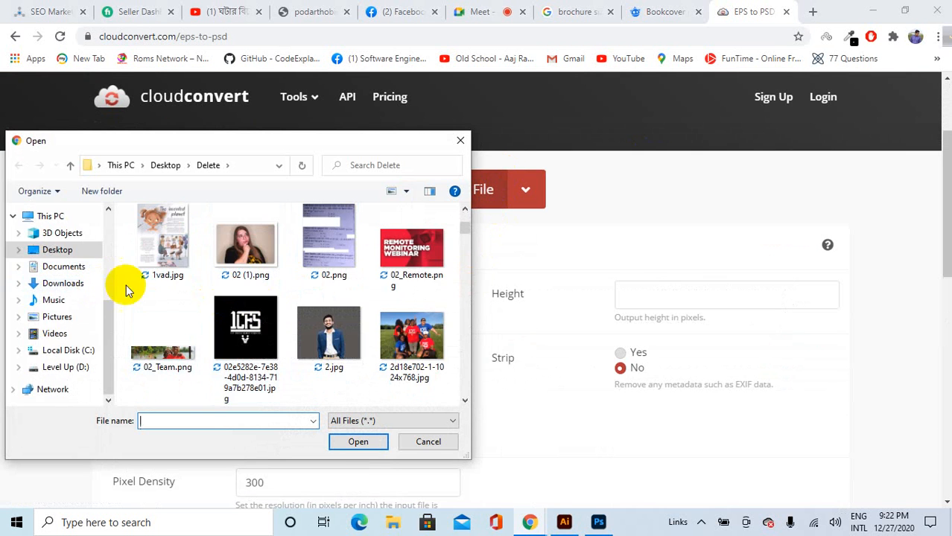
{"action": "left_click", "coordinate": [460, 140]}
Look through the converter page's EPS and PSD format descriptions and close its tab.
{"action": "scroll", "coordinate": [587, 193], "scroll_direction": "down", "scroll_amount": 2}
{"action": "scroll", "coordinate": [587, 189], "scroll_direction": "down", "scroll_amount": 3}
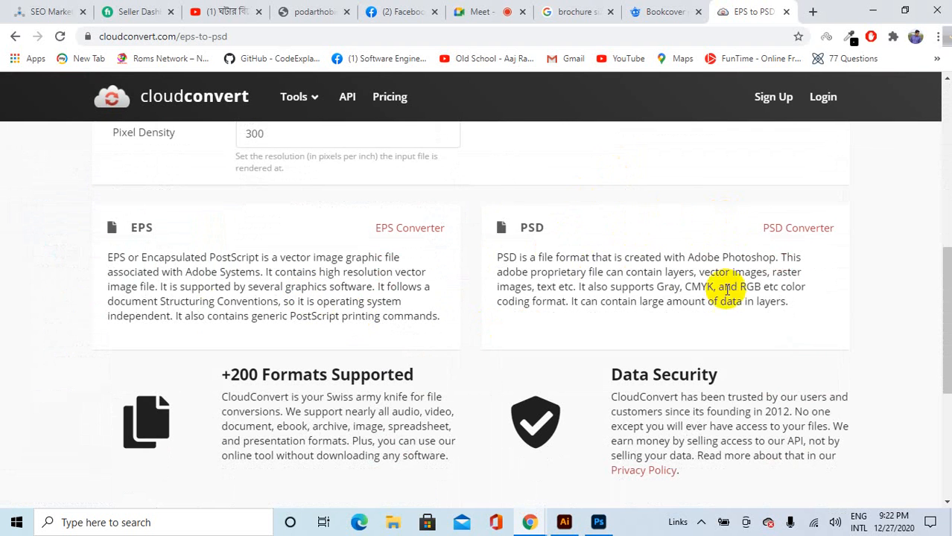
{"action": "scroll", "coordinate": [681, 257], "scroll_direction": "down", "scroll_amount": 4}
{"action": "scroll", "coordinate": [685, 260], "scroll_direction": "up", "scroll_amount": 3}
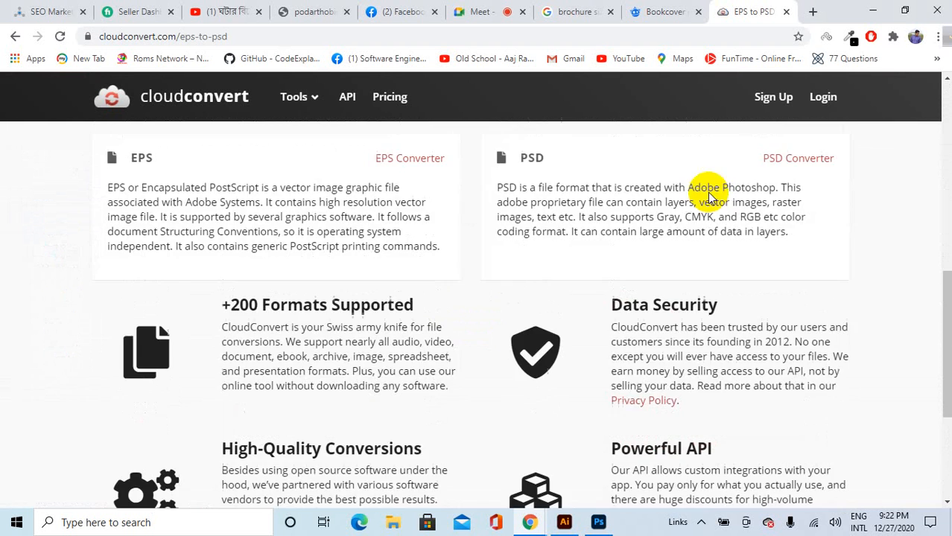
{"action": "left_click", "coordinate": [786, 11]}
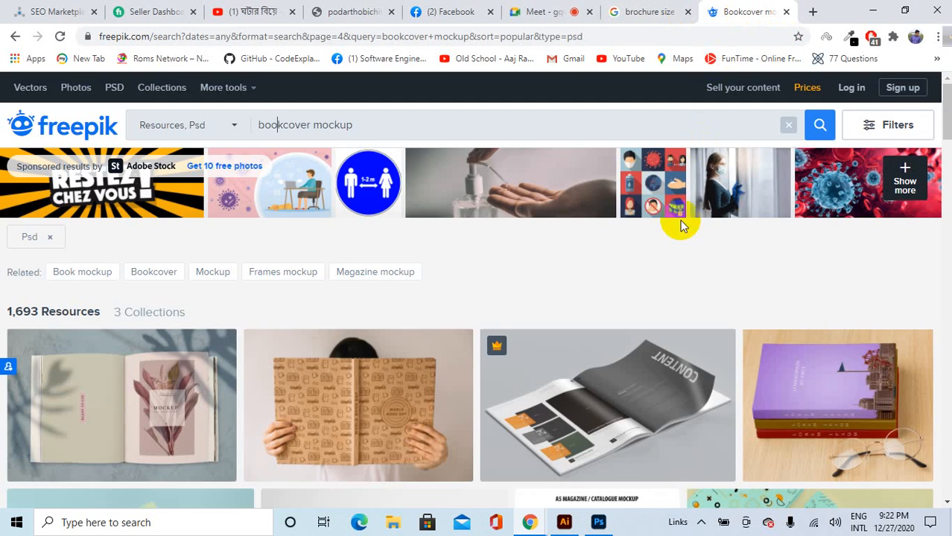
Browse the Freepik bookcover mockup results, then close the Freepik tab and the brochure size image search tab.
{"action": "scroll", "coordinate": [670, 282], "scroll_direction": "down", "scroll_amount": 4}
{"action": "scroll", "coordinate": [629, 295], "scroll_direction": "down", "scroll_amount": 8}
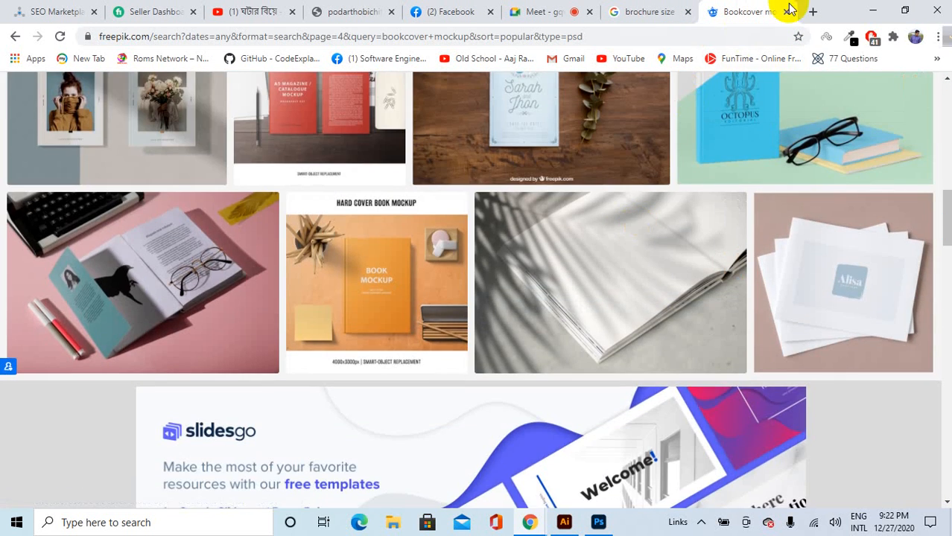
{"action": "left_click", "coordinate": [787, 11]}
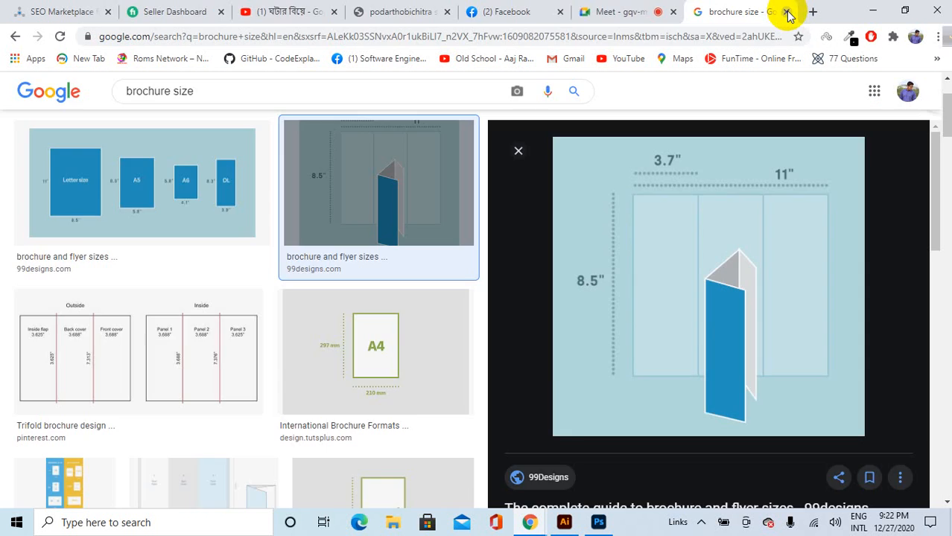
{"action": "left_click", "coordinate": [787, 11]}
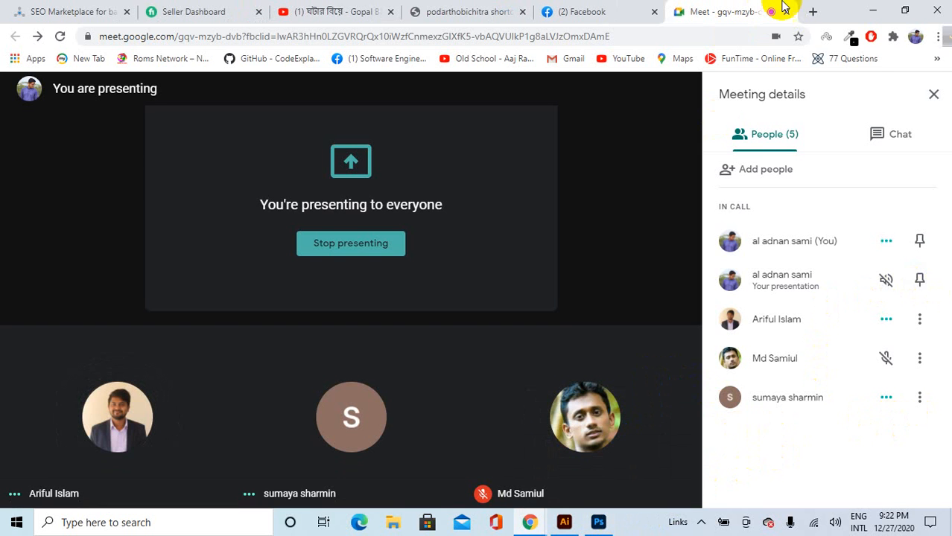
Switch to Photoshop to view the three-panel brochure canvas, then minimize it to return to the Google Meet call.
{"action": "left_click", "coordinate": [599, 522]}
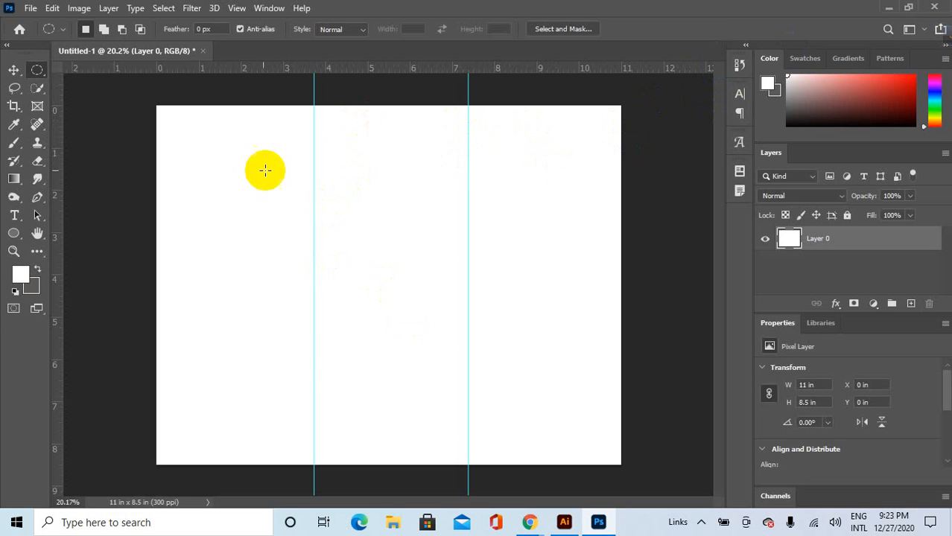
{"action": "left_click", "coordinate": [891, 9]}
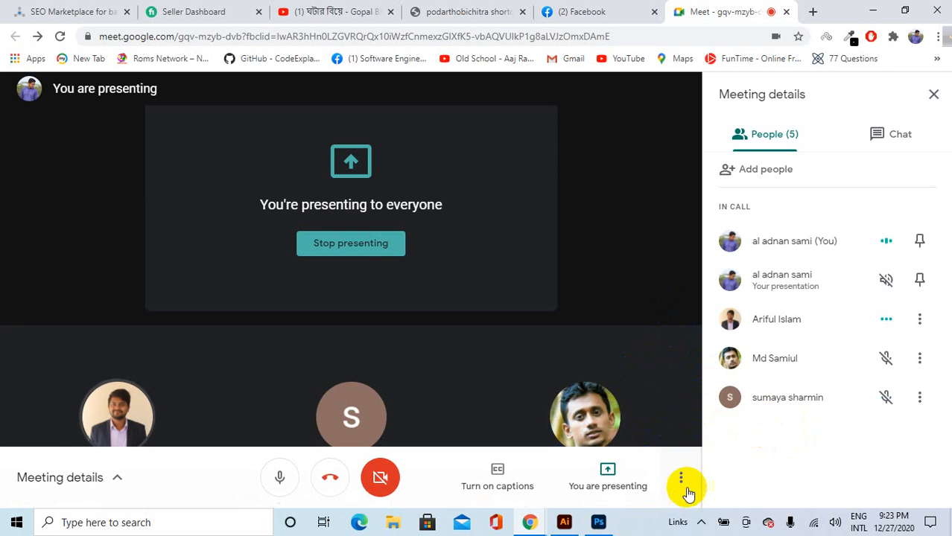
{"action": "left_click", "coordinate": [712, 473]}
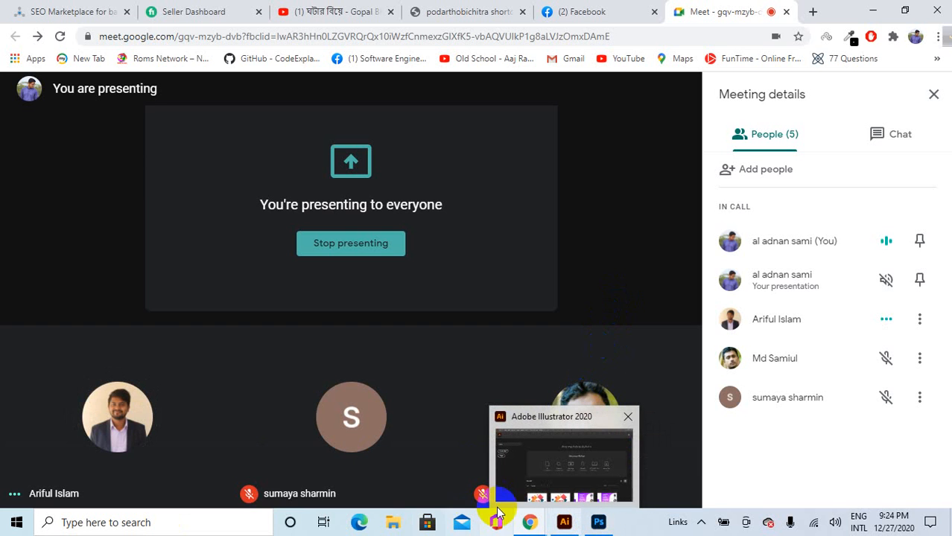
Switch to Illustrator and open the settings for a new document.
{"action": "left_click", "coordinate": [564, 523]}
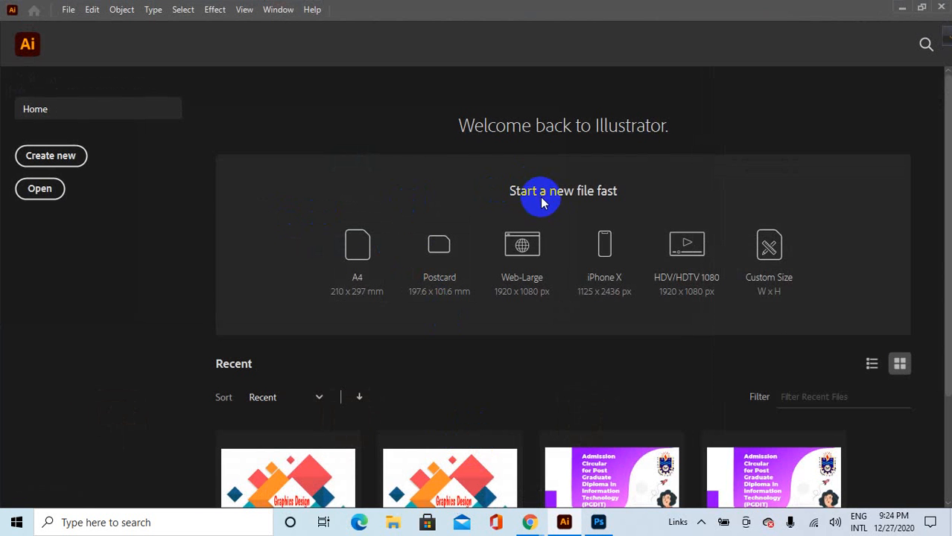
{"action": "left_click", "coordinate": [68, 9]}
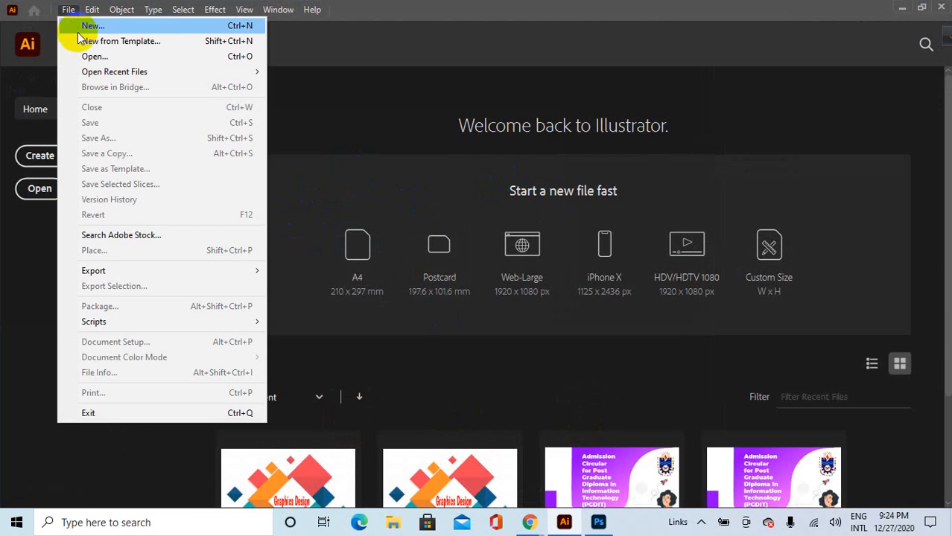
{"action": "left_click", "coordinate": [86, 25]}
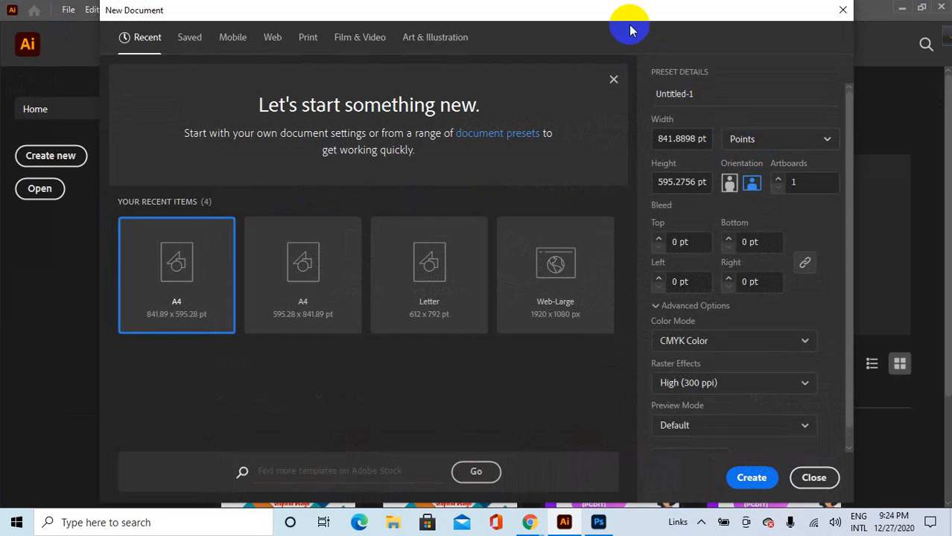
{"action": "left_click_drag", "start_coordinate": [628, 16], "coordinate": [622, 16]}
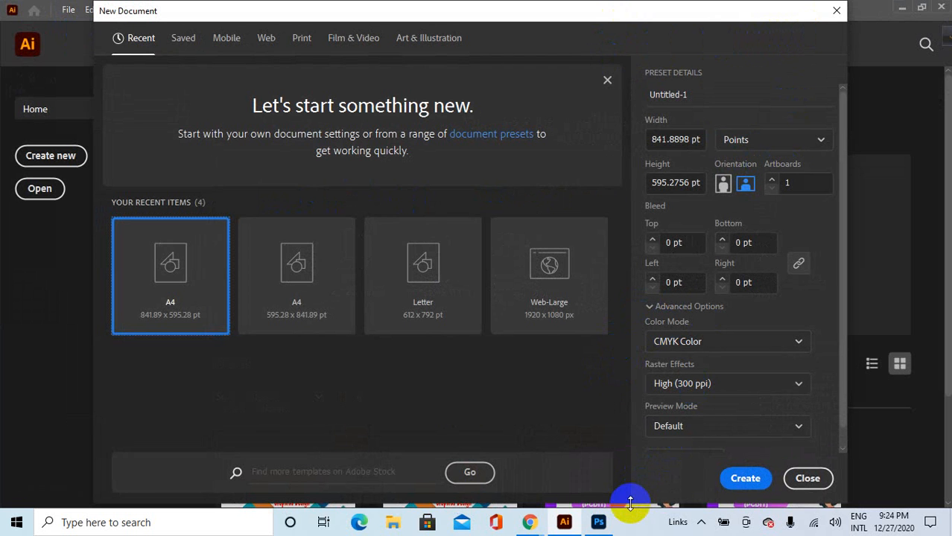
{"action": "mouse_move", "coordinate": [630, 504]}
{"action": "left_mouse_down"}
{"action": "mouse_move", "coordinate": [629, 467]}
{"action": "mouse_move", "coordinate": [630, 507]}
{"action": "left_mouse_up"}
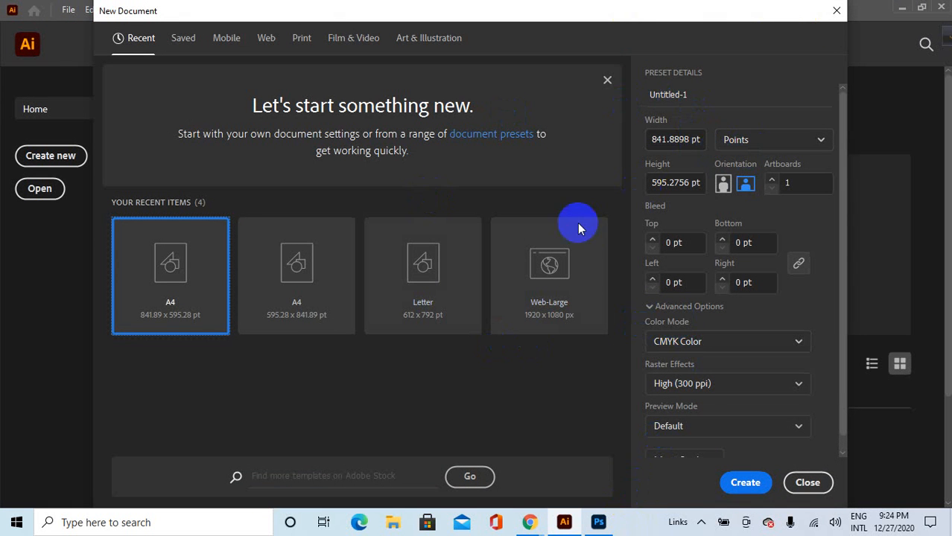
Switch to the Google Meet call in Chrome and check its participants and the hidden system tray items.
{"action": "mouse_move", "coordinate": [531, 524]}
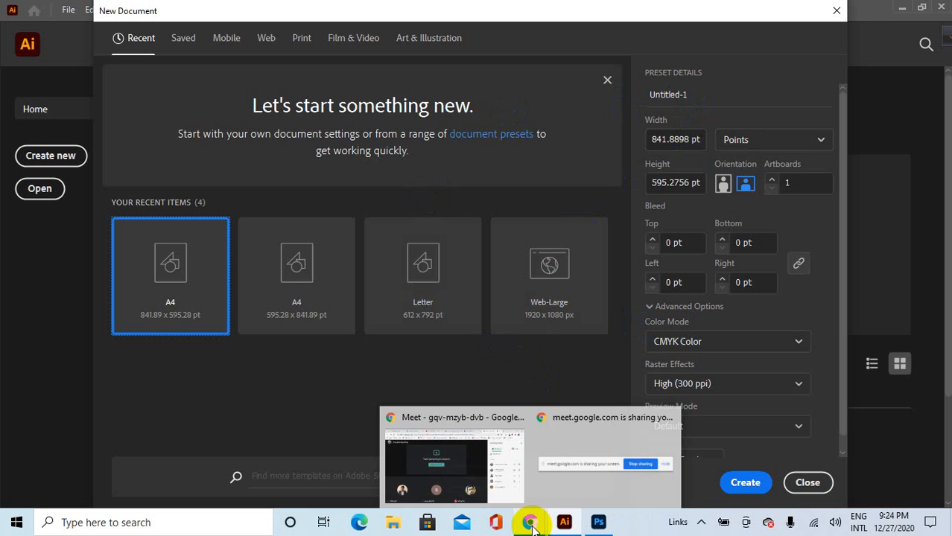
{"action": "left_click", "coordinate": [476, 472]}
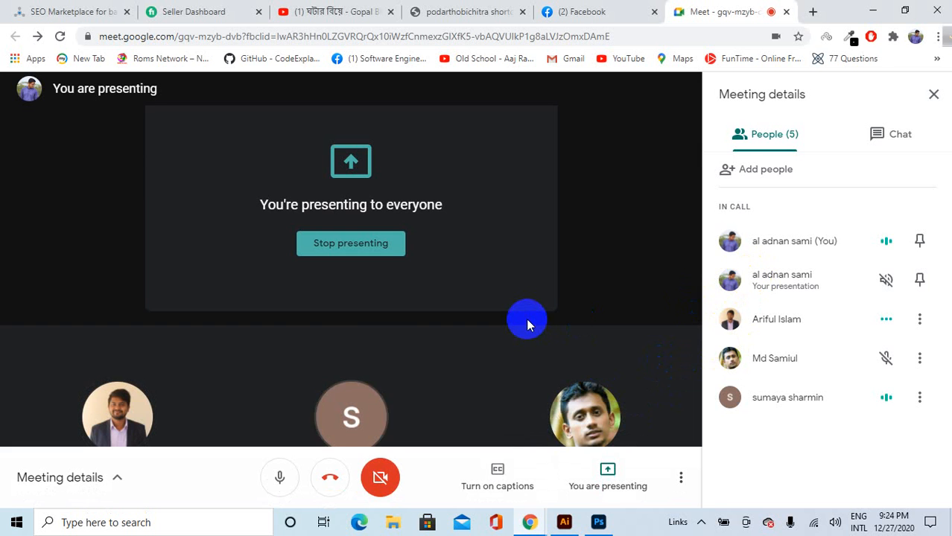
{"action": "left_click", "coordinate": [569, 357]}
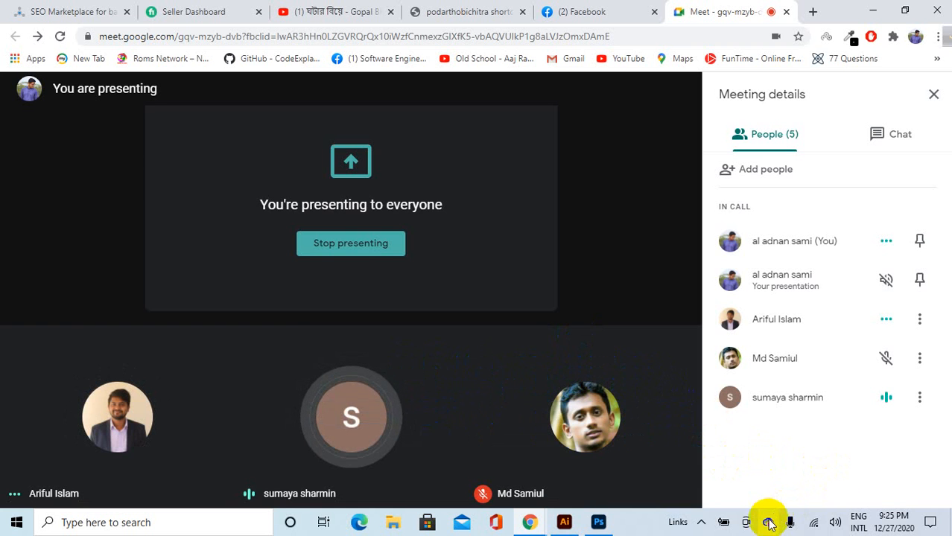
{"action": "left_click", "coordinate": [701, 522]}
{"action": "left_click", "coordinate": [756, 477]}
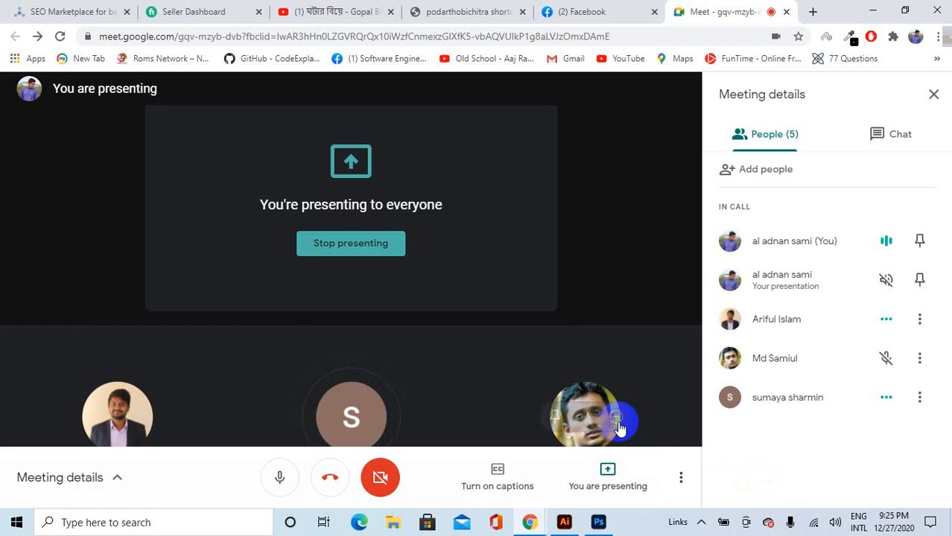
{"action": "mouse_move", "coordinate": [591, 397]}
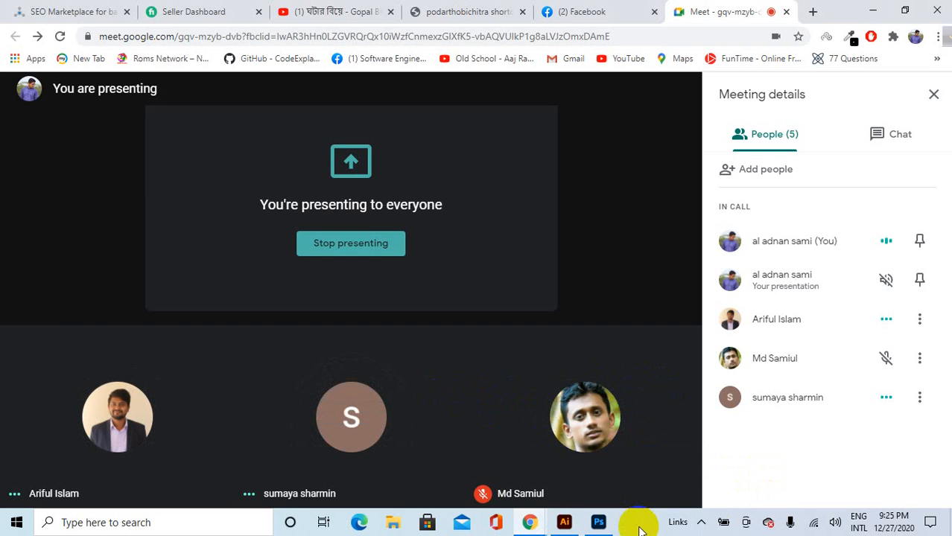
Switch back to Illustrator, set the new document's units to Inches, and open its width for editing.
{"action": "left_click", "coordinate": [560, 523]}
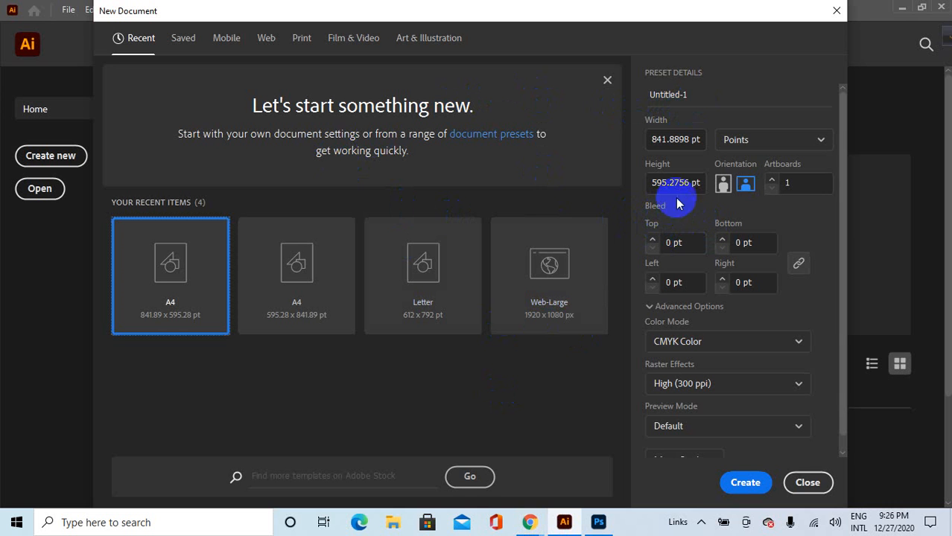
{"action": "left_click", "coordinate": [748, 145]}
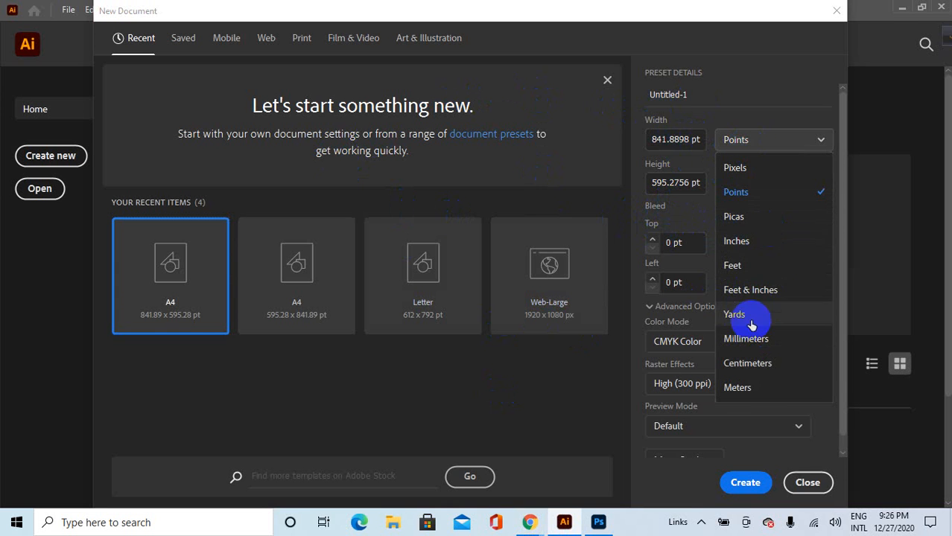
{"action": "left_click", "coordinate": [765, 172]}
{"action": "left_click", "coordinate": [743, 140]}
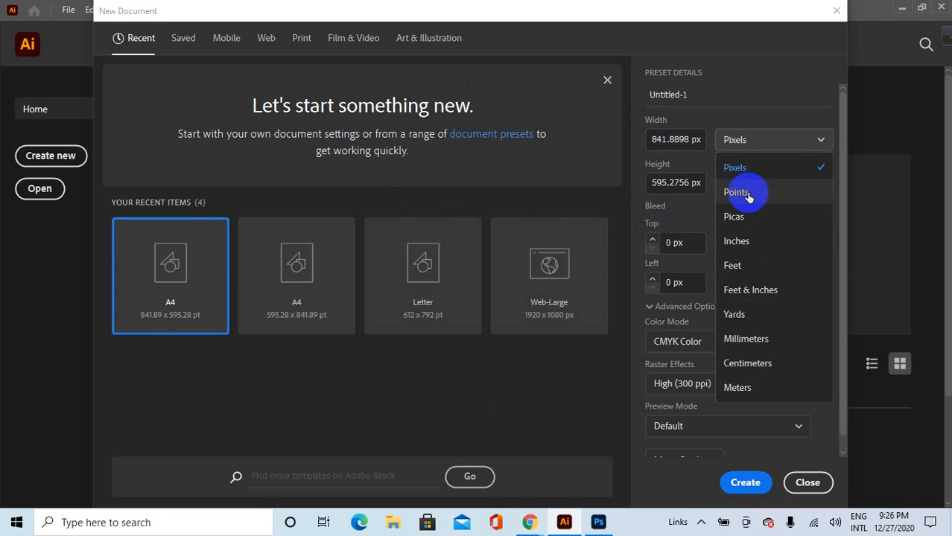
{"action": "left_click", "coordinate": [749, 239]}
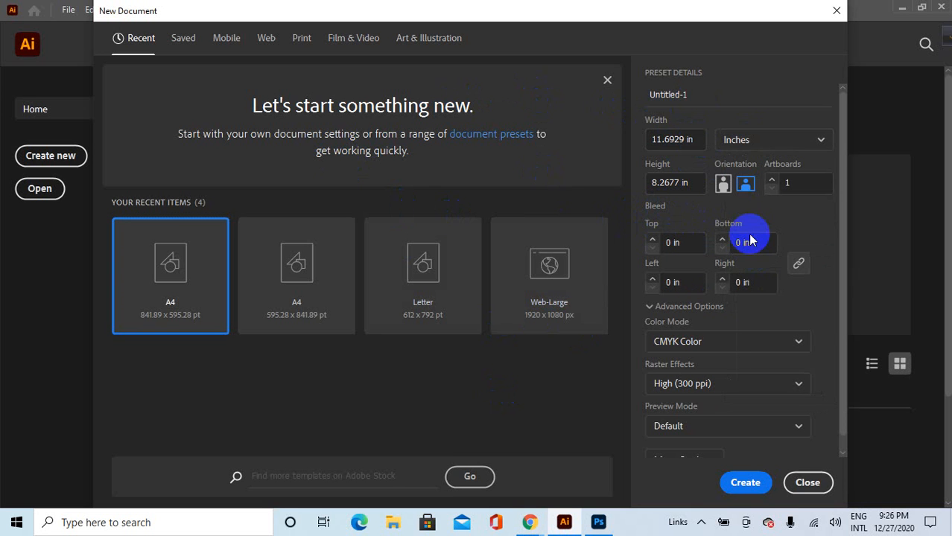
{"action": "left_click", "coordinate": [700, 140]}
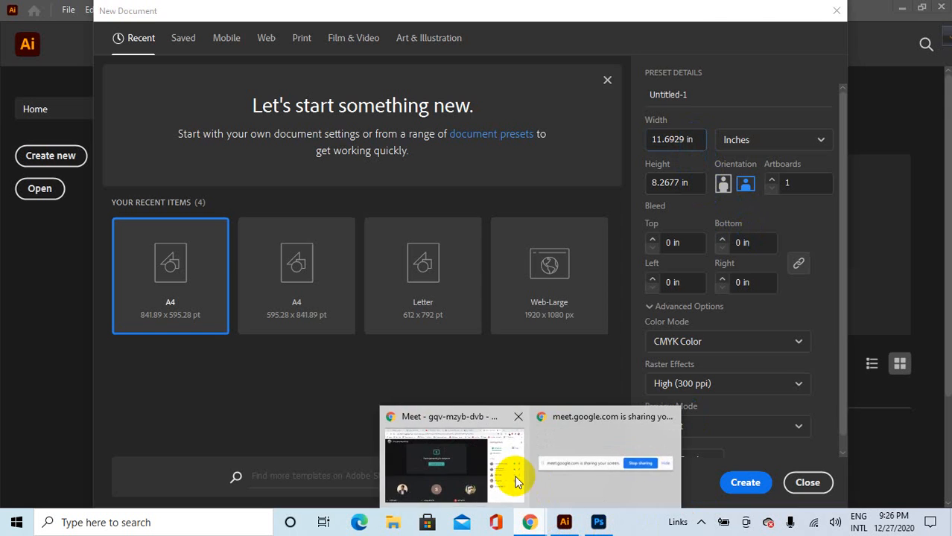
Switch to the Google Meet call in Chrome to check on it, and return to Illustrator's new document settings.
{"action": "left_click", "coordinate": [514, 474]}
{"action": "left_click", "coordinate": [621, 156]}
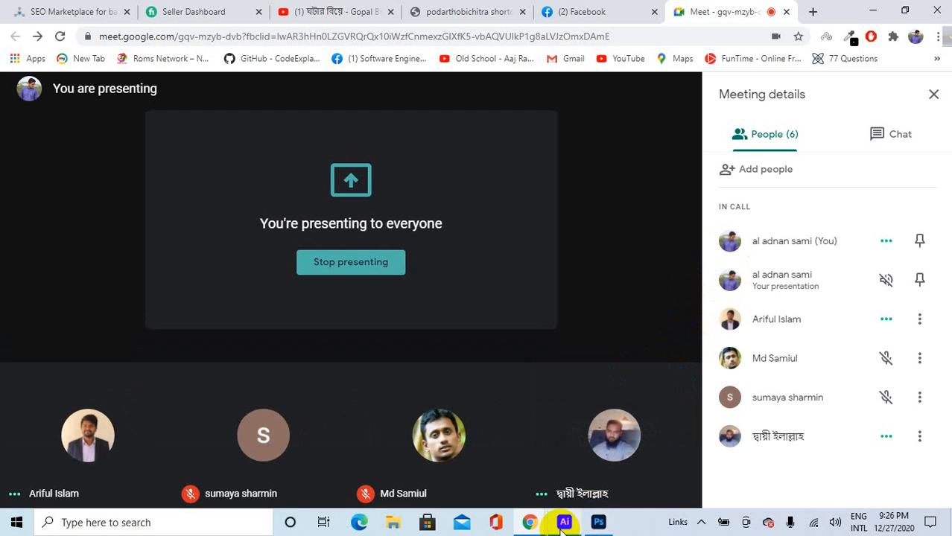
{"action": "mouse_move", "coordinate": [589, 525]}
{"action": "left_click", "coordinate": [610, 458]}
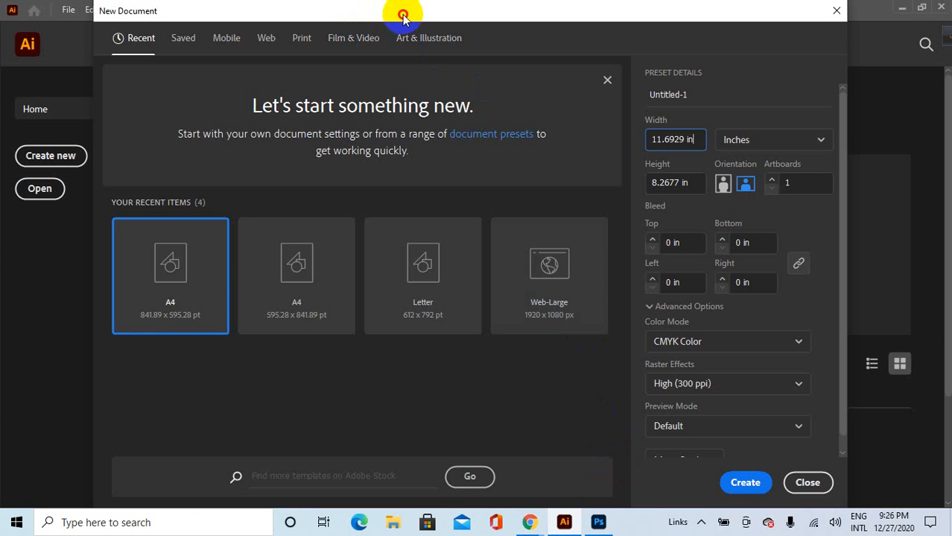
Review the measurement units available for the new document and keep Inches selected.
{"action": "left_click_drag", "start_coordinate": [403, 15], "coordinate": [447, 18]}
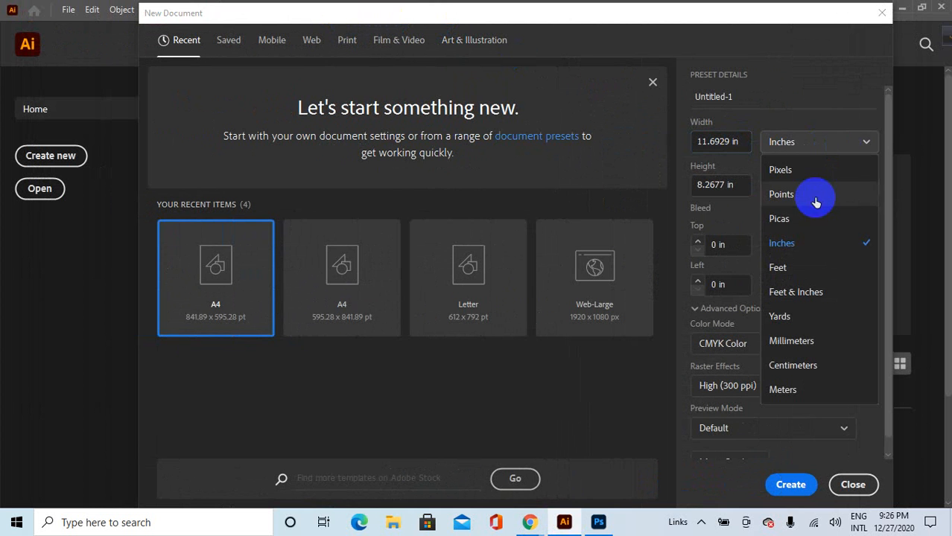
{"action": "left_click", "coordinate": [812, 243]}
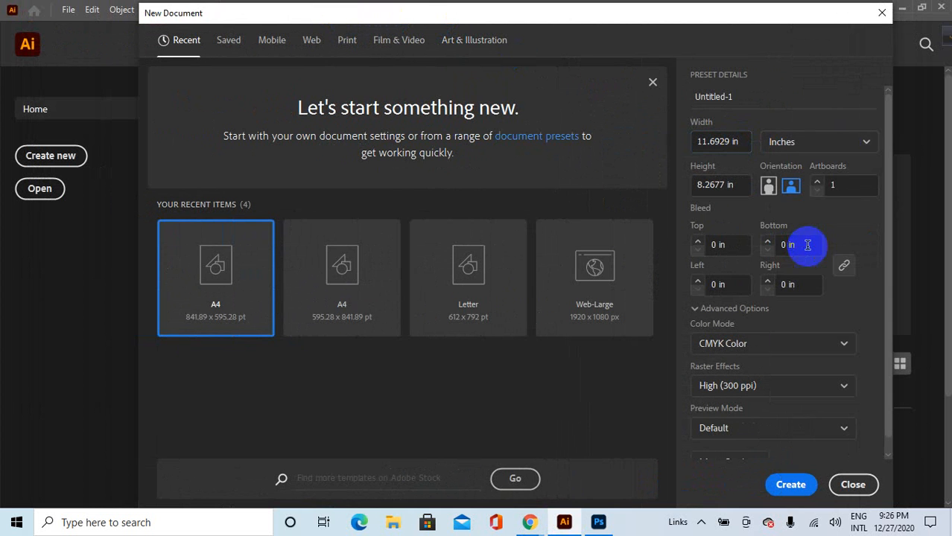
{"action": "left_click", "coordinate": [782, 140]}
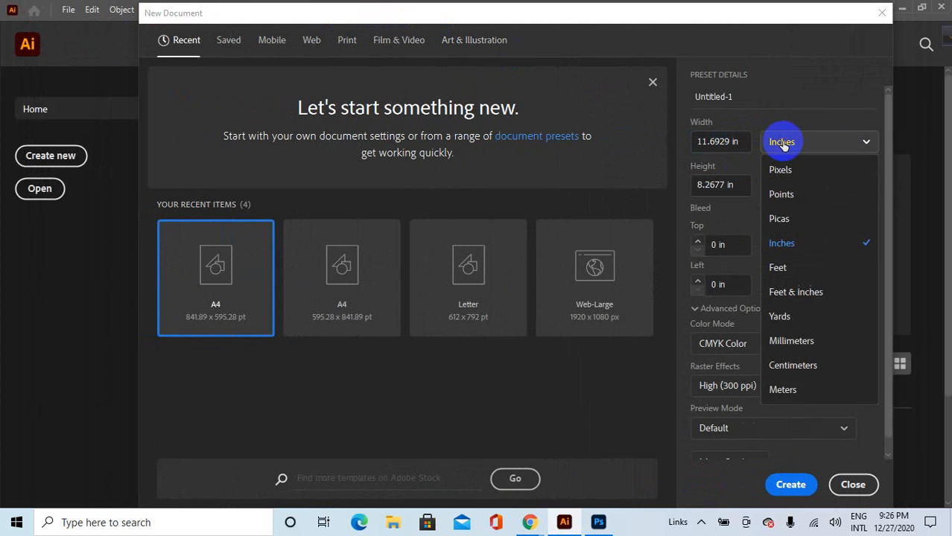
{"action": "left_click", "coordinate": [797, 246]}
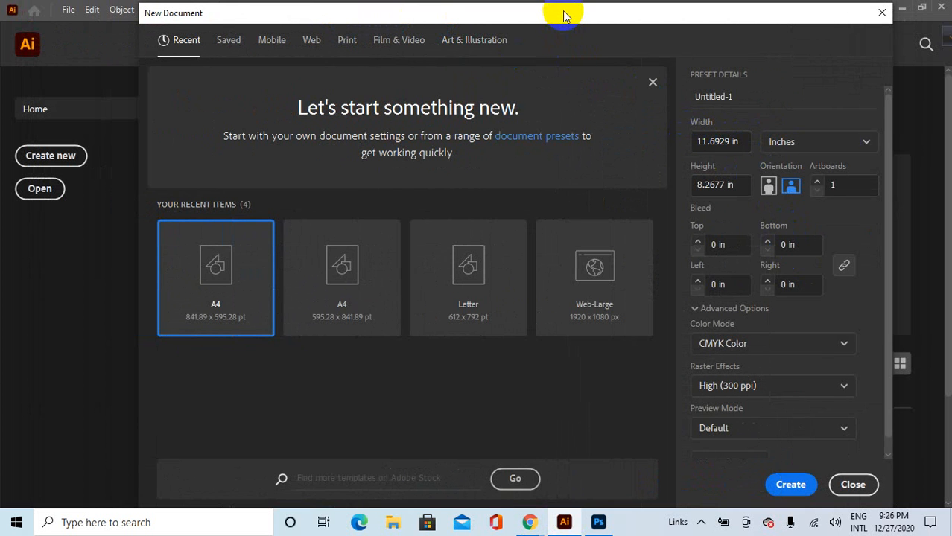
{"action": "left_click_drag", "start_coordinate": [564, 13], "coordinate": [547, 12]}
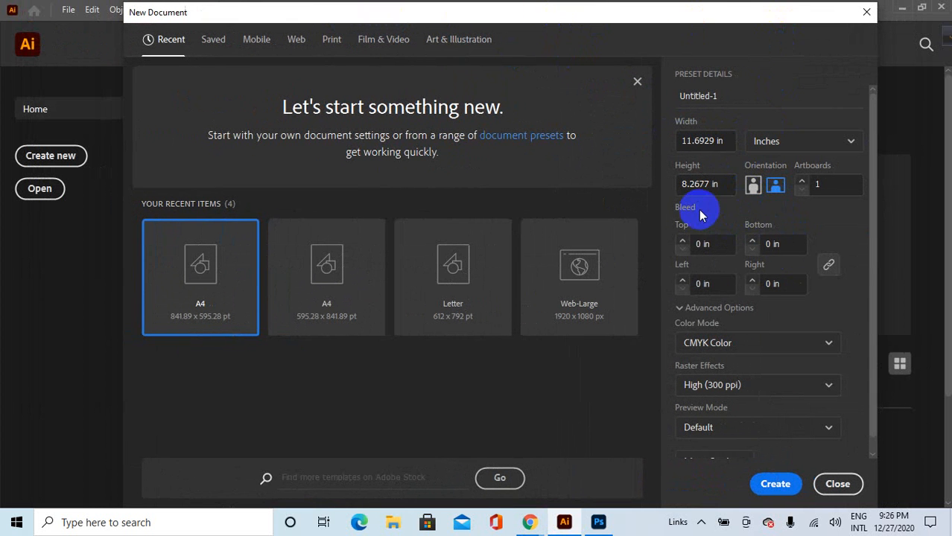
Switch to Photoshop, activate the Artboard tool for the three-panel brochure canvas, and minimize it to return to Illustrator.
{"action": "left_click", "coordinate": [598, 522]}
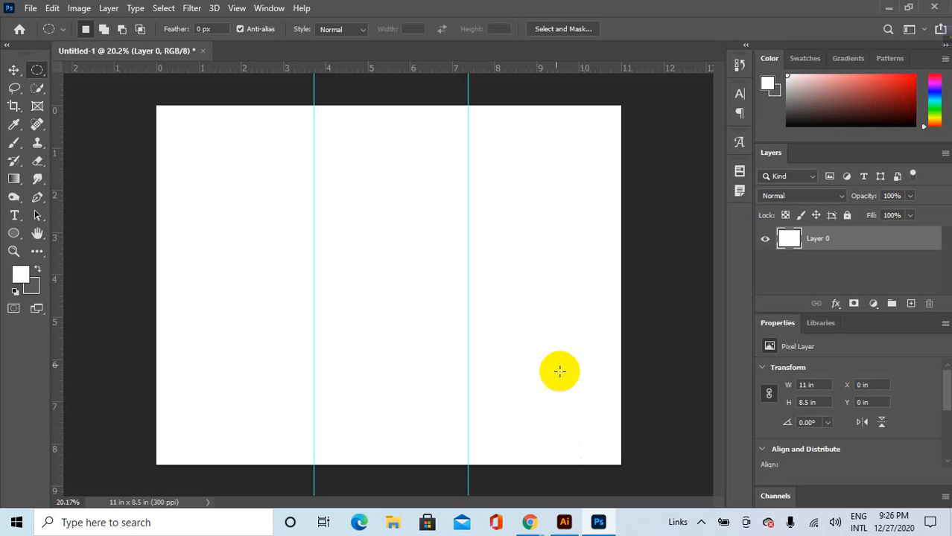
{"action": "scroll", "coordinate": [624, 223], "scroll_direction": "down", "scroll_amount": 4}
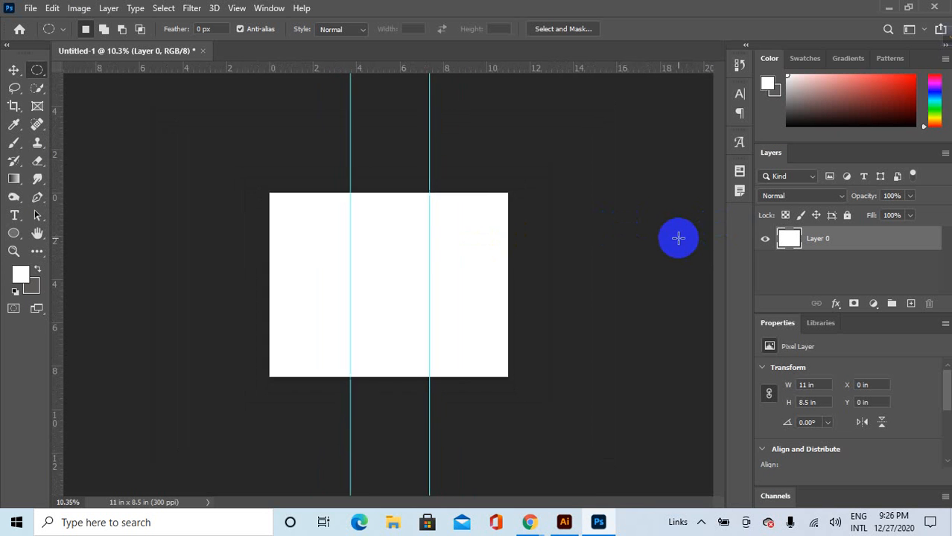
{"action": "scroll", "coordinate": [673, 240], "scroll_direction": "up", "scroll_amount": 1}
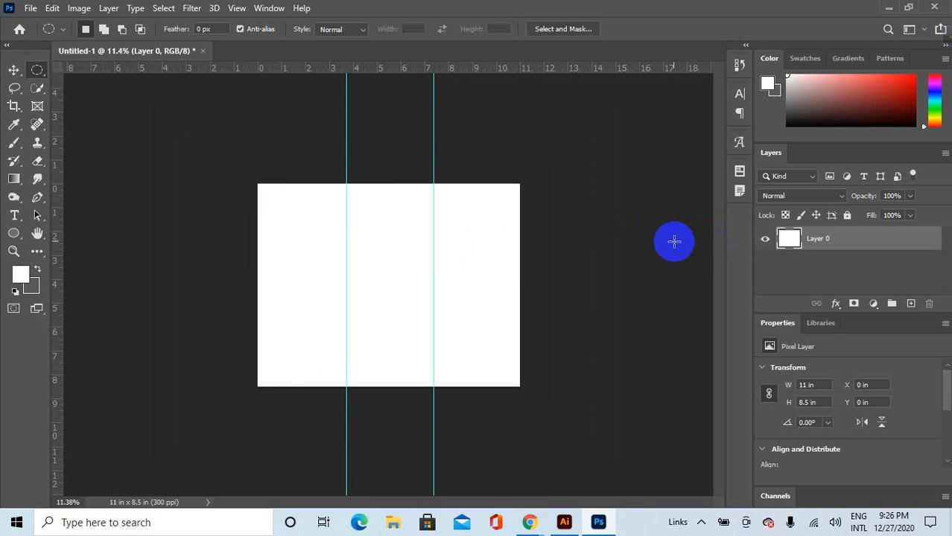
{"action": "left_click", "coordinate": [14, 70]}
{"action": "left_click", "coordinate": [33, 84]}
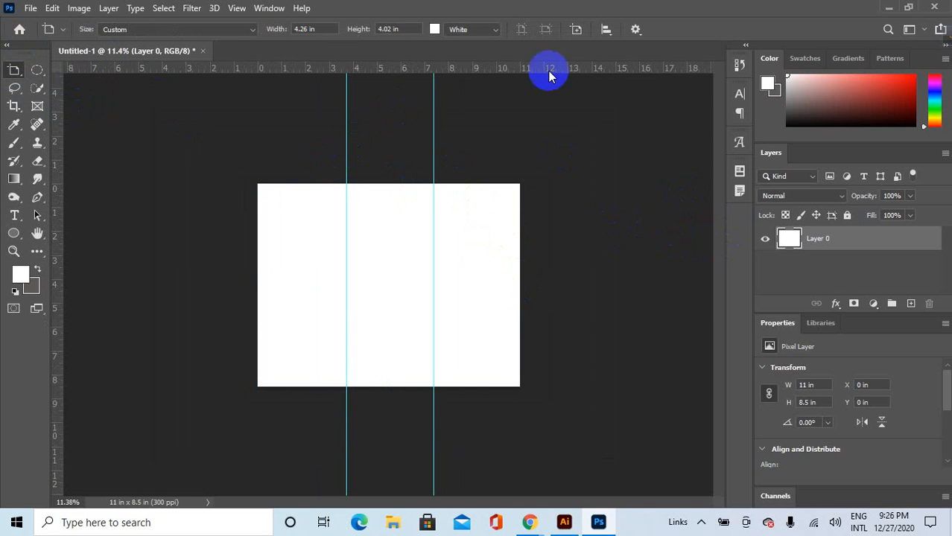
{"action": "left_click", "coordinate": [895, 7]}
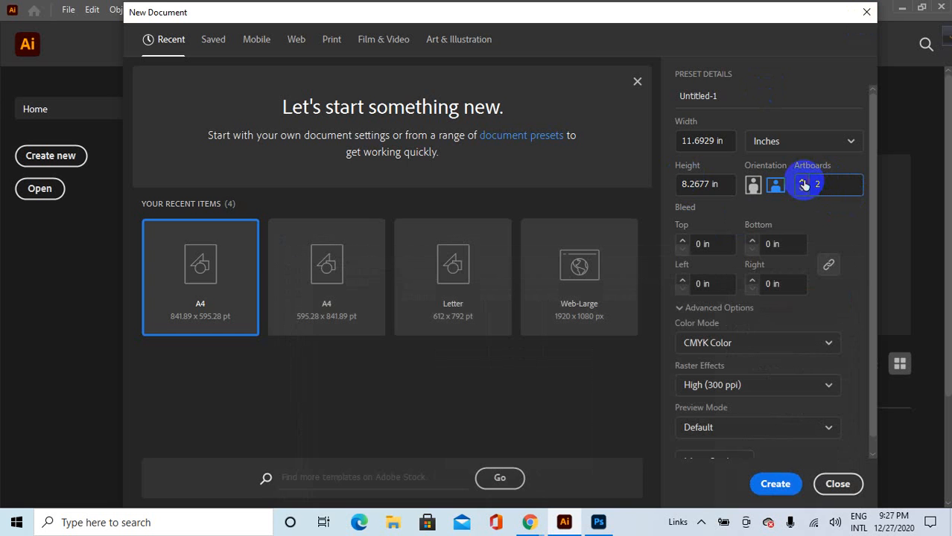
Try a different artboard count and portrait orientation for the new document, and restore one artboard in landscape.
{"action": "left_click", "coordinate": [803, 183]}
{"action": "left_click", "coordinate": [803, 183]}
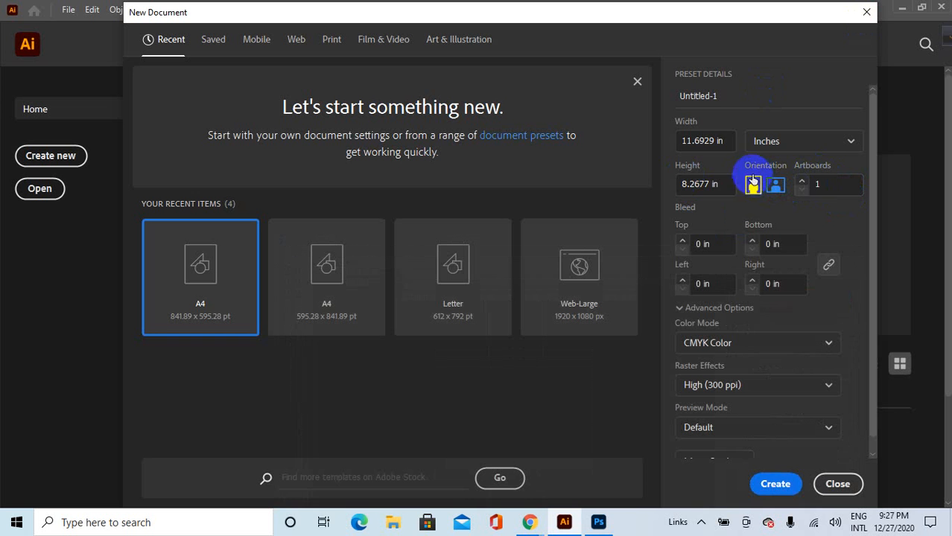
{"action": "left_click", "coordinate": [753, 184]}
{"action": "left_click", "coordinate": [775, 184]}
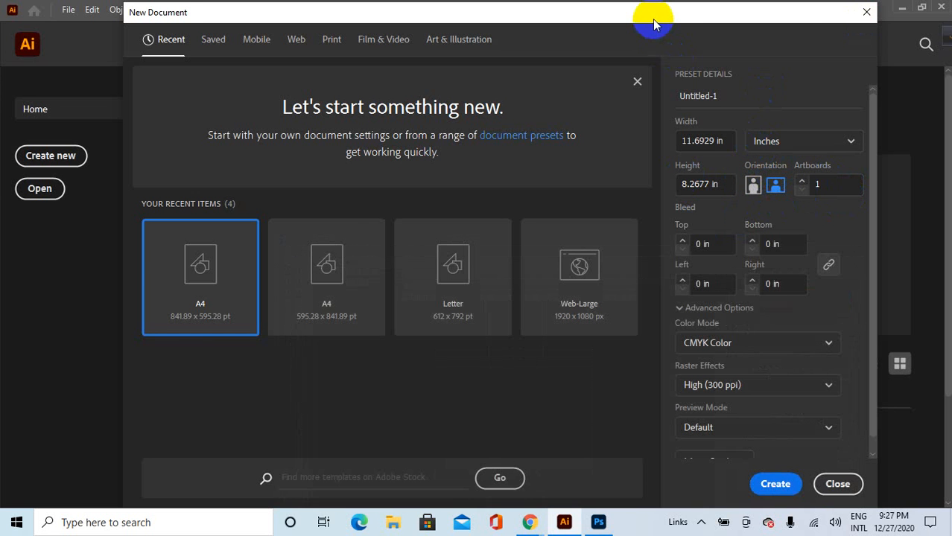
{"action": "left_click_drag", "start_coordinate": [653, 24], "coordinate": [587, 23]}
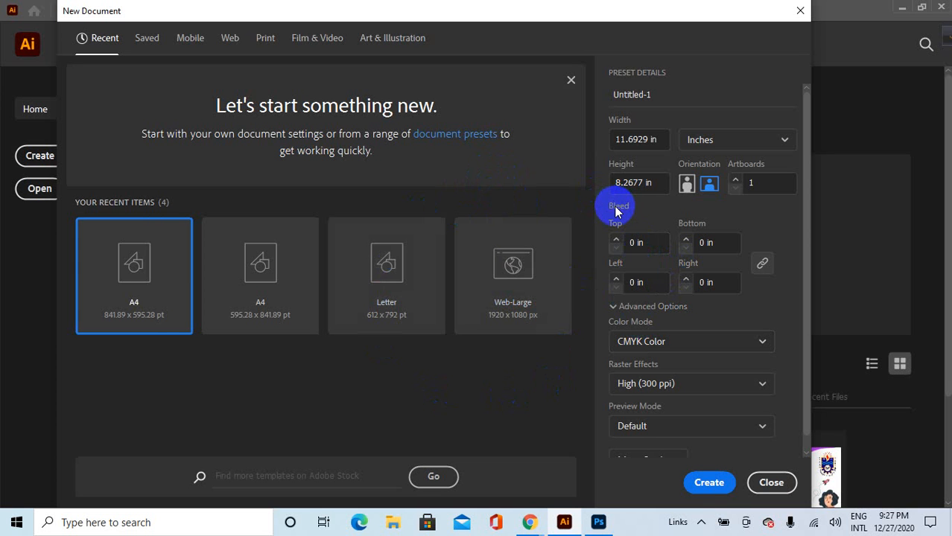
Set the new document's bleed to 0.25 in on all four sides.
{"action": "left_click", "coordinate": [648, 245]}
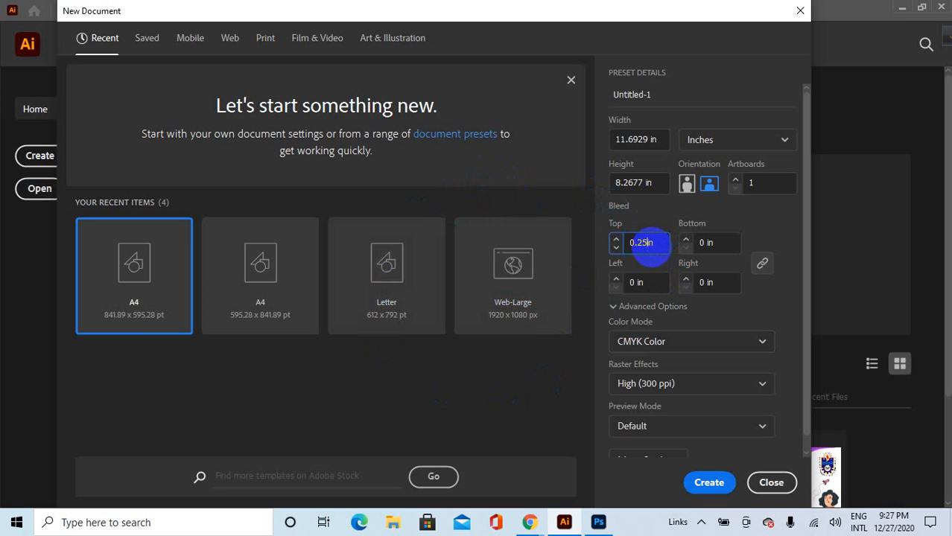
{"action": "type", "text": "0.25in"}
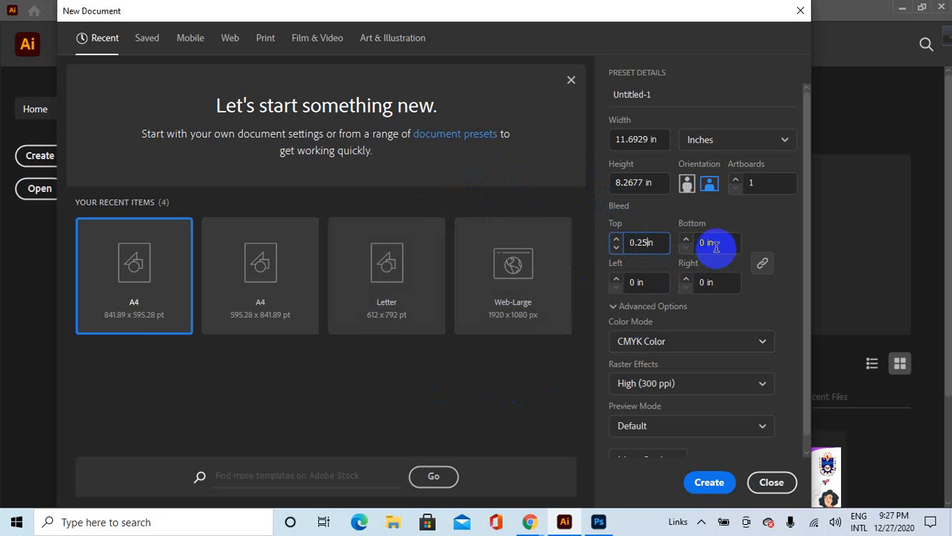
{"action": "left_click", "coordinate": [712, 243]}
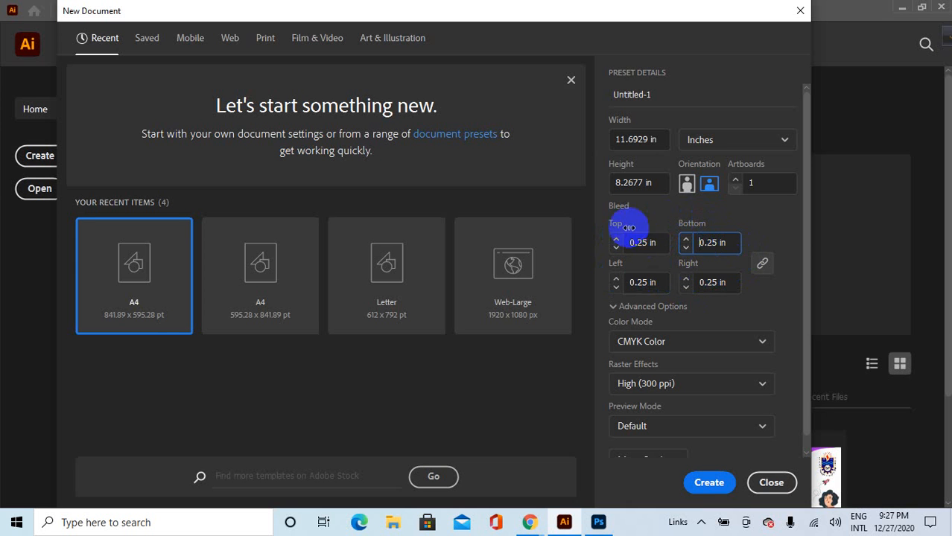
{"action": "left_click", "coordinate": [615, 209]}
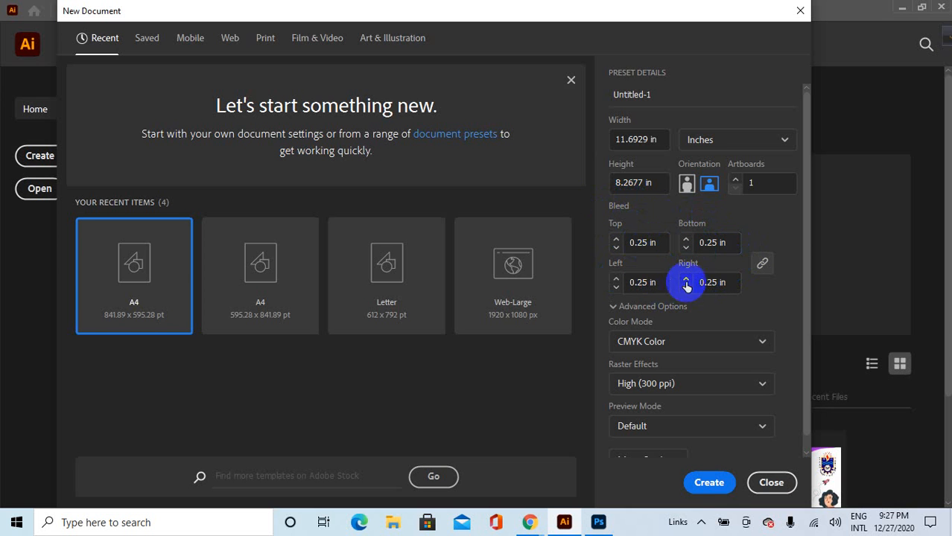
Keep CMYK Color and High (300 ppi) raster effects in the advanced options, and create the document.
{"action": "scroll", "coordinate": [655, 312], "scroll_direction": "down", "scroll_amount": 1}
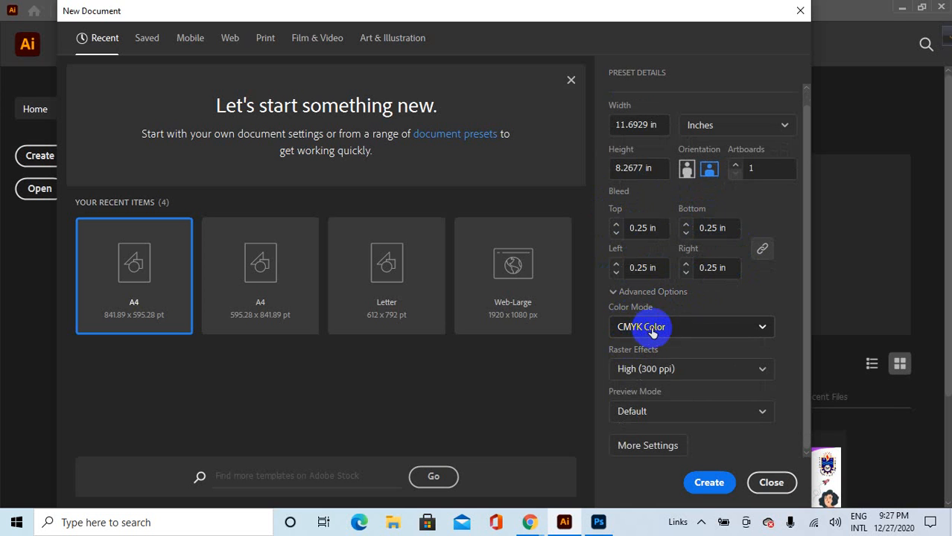
{"action": "left_click", "coordinate": [648, 328]}
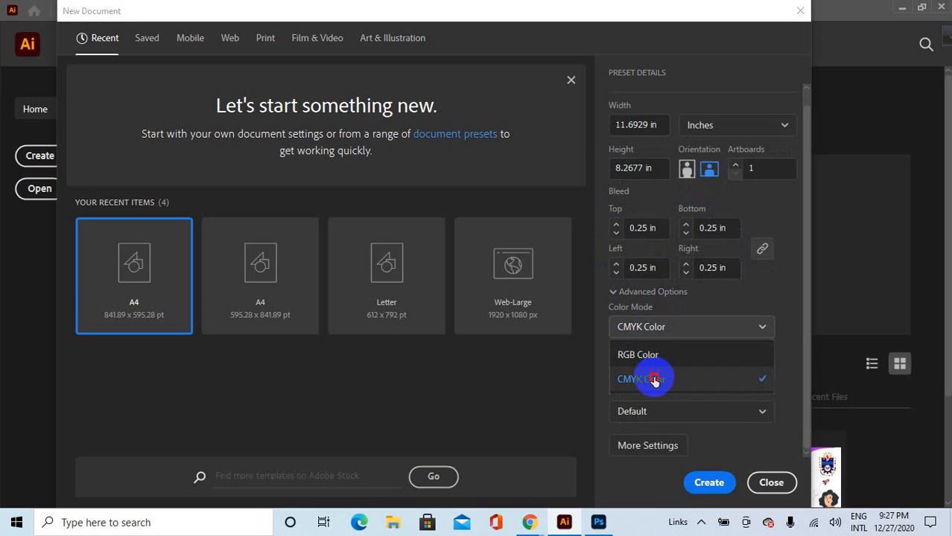
{"action": "left_click", "coordinate": [652, 380]}
{"action": "left_click", "coordinate": [665, 373]}
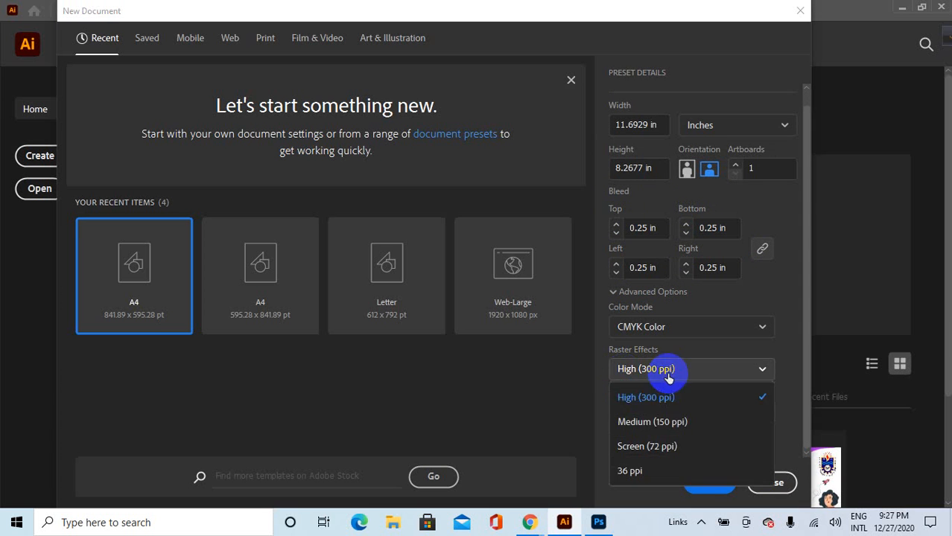
{"action": "left_click", "coordinate": [666, 373]}
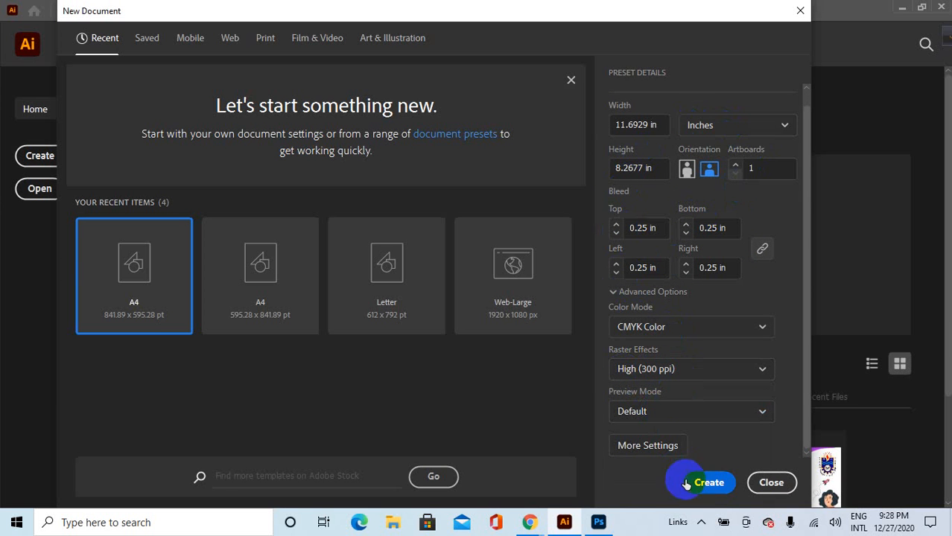
{"action": "left_click", "coordinate": [709, 483]}
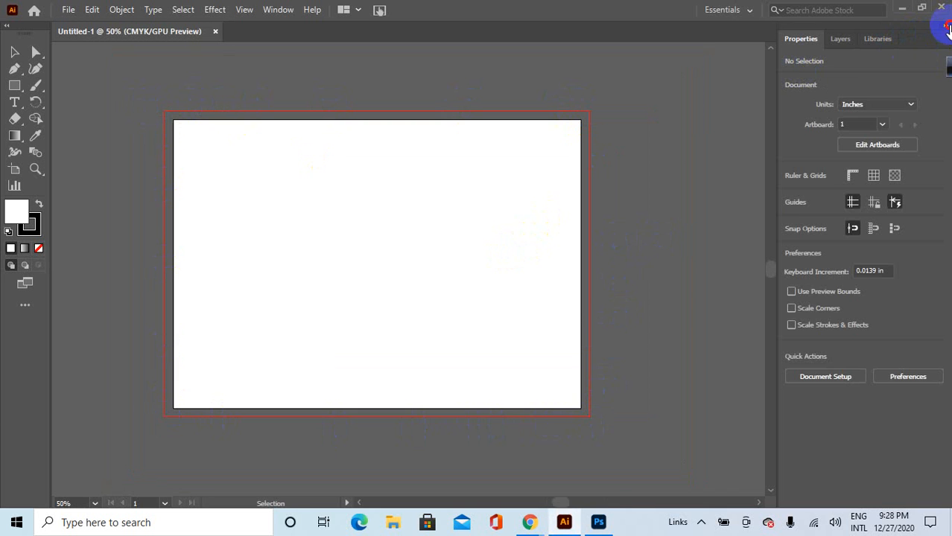
Collapse the docked panels and examine the blank artboard and the red bleed border around it.
{"action": "left_click", "coordinate": [946, 27]}
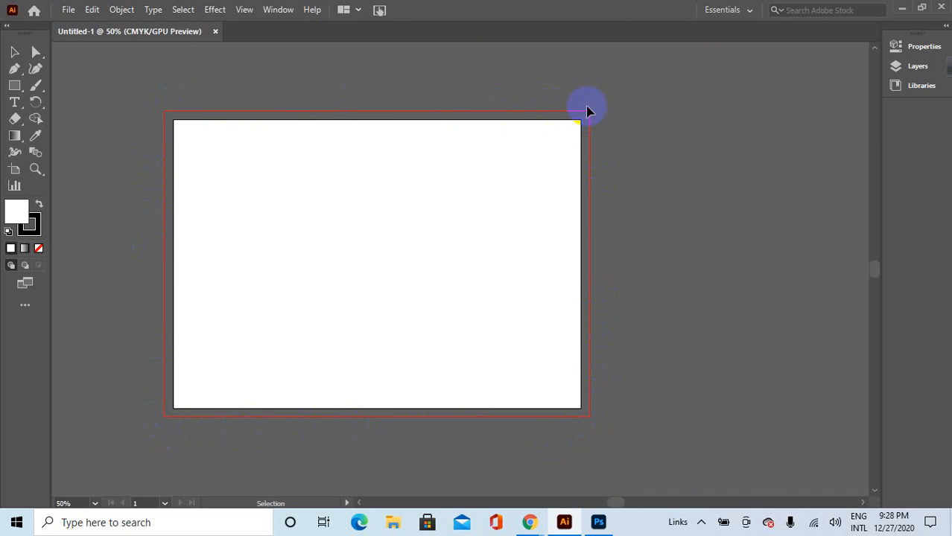
{"action": "scroll", "coordinate": [237, 188], "scroll_direction": "up", "scroll_amount": 1}
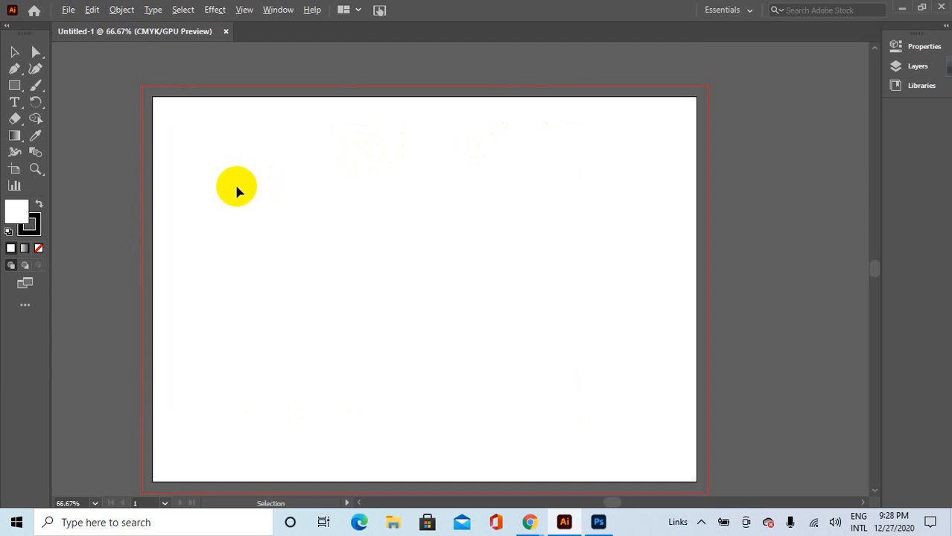
{"action": "scroll", "coordinate": [236, 187], "scroll_direction": "down", "scroll_amount": 1}
{"action": "scroll", "coordinate": [132, 294], "scroll_direction": "up", "scroll_amount": 1}
{"action": "scroll", "coordinate": [186, 254], "scroll_direction": "up", "scroll_amount": 2}
{"action": "scroll", "coordinate": [233, 221], "scroll_direction": "down", "scroll_amount": 1}
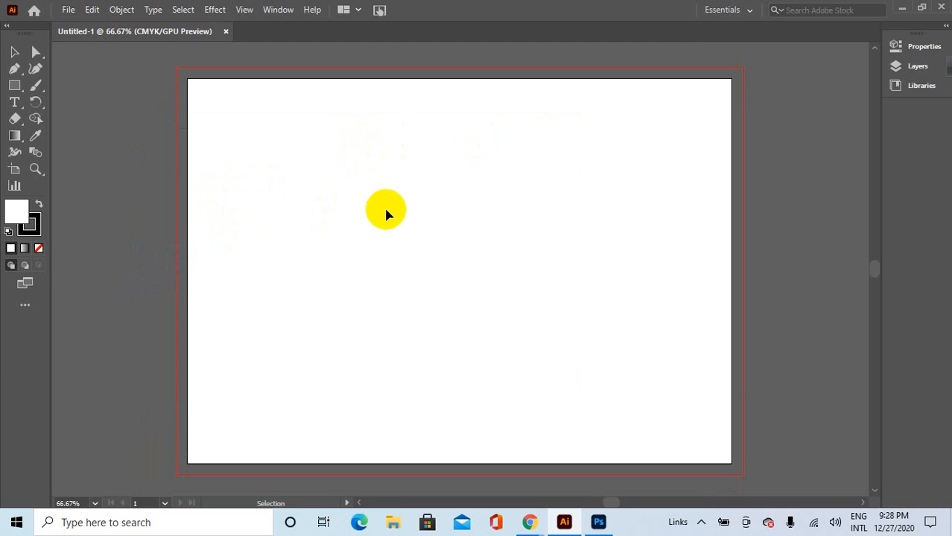
{"action": "scroll", "coordinate": [419, 213], "scroll_direction": "down", "scroll_amount": 2}
{"action": "scroll", "coordinate": [438, 211], "scroll_direction": "down", "scroll_amount": 1}
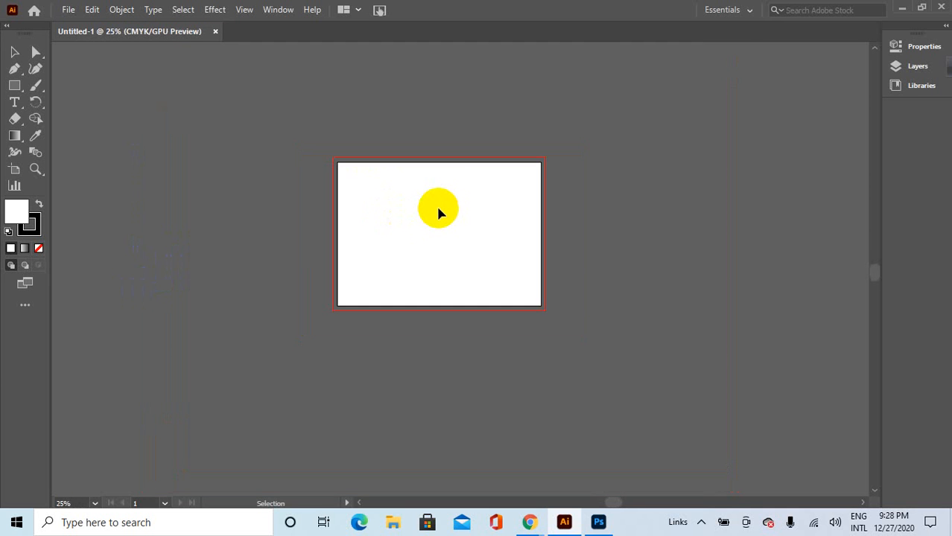
{"action": "scroll", "coordinate": [438, 210], "scroll_direction": "up", "scroll_amount": 1}
{"action": "scroll", "coordinate": [514, 209], "scroll_direction": "up", "scroll_amount": 1}
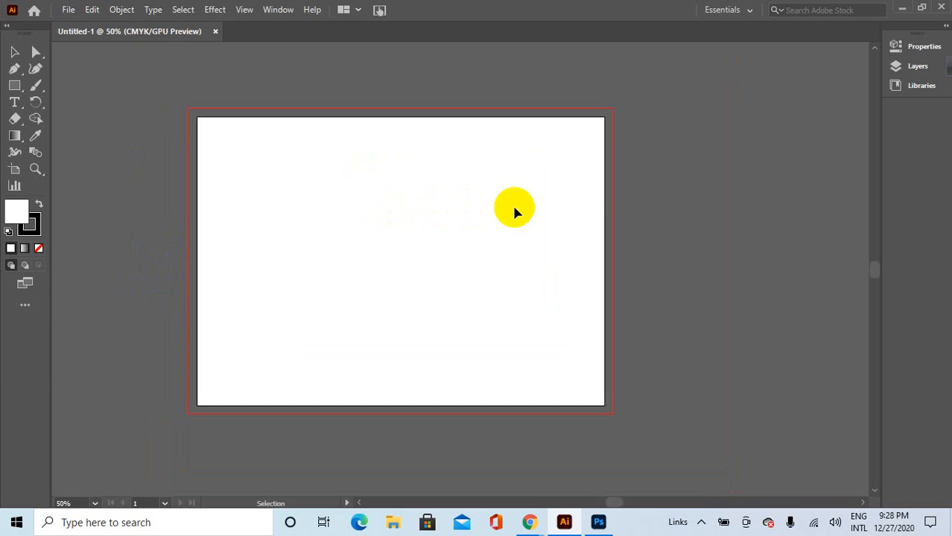
{"action": "scroll", "coordinate": [216, 251], "scroll_direction": "down", "scroll_amount": 1}
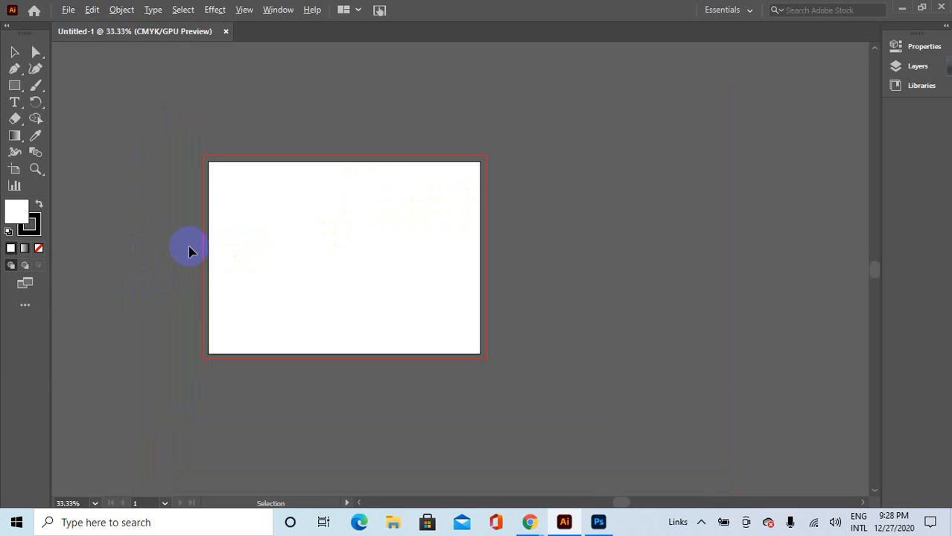
{"action": "scroll", "coordinate": [124, 237], "scroll_direction": "up", "scroll_amount": 1}
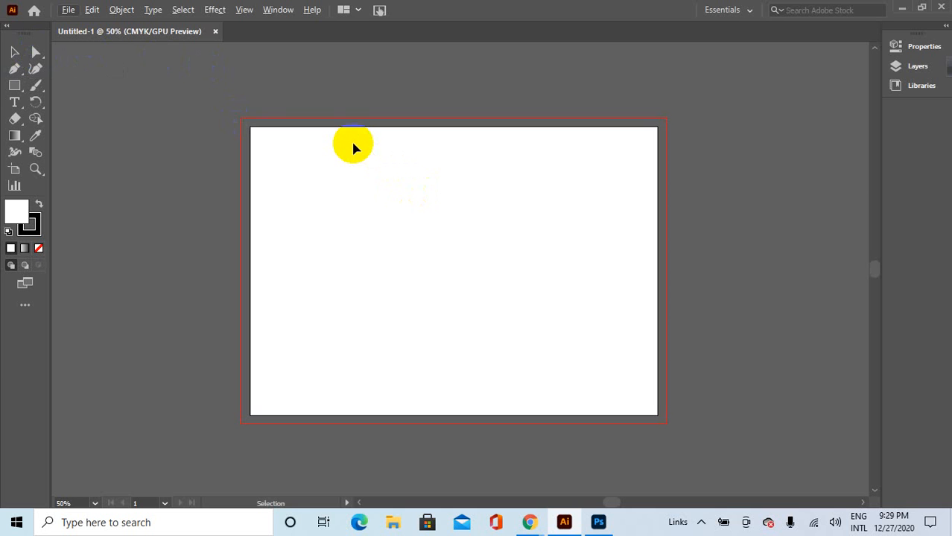
Examine the basic drawing tools, including the hidden variants of the Direct Selection, Pen and Eraser tools.
{"action": "left_click", "coordinate": [35, 53]}
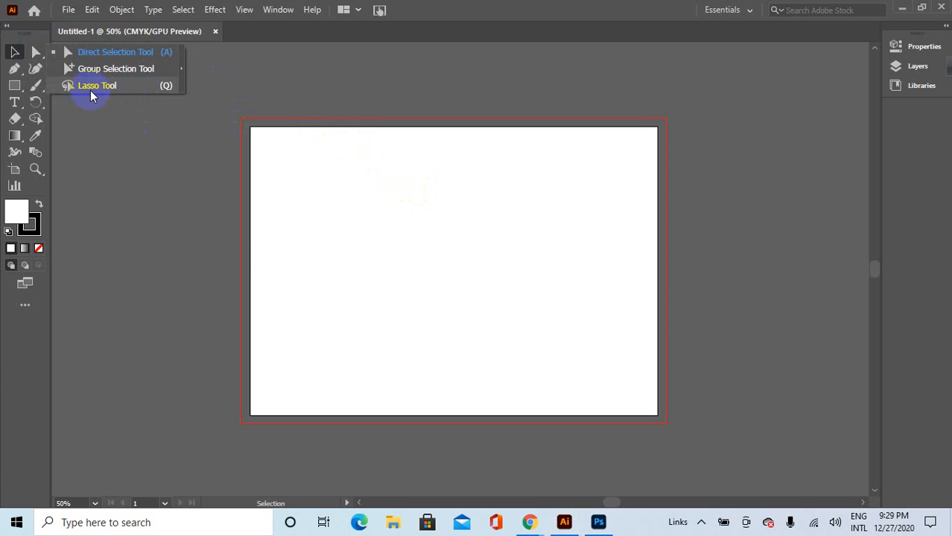
{"action": "left_click", "coordinate": [14, 68]}
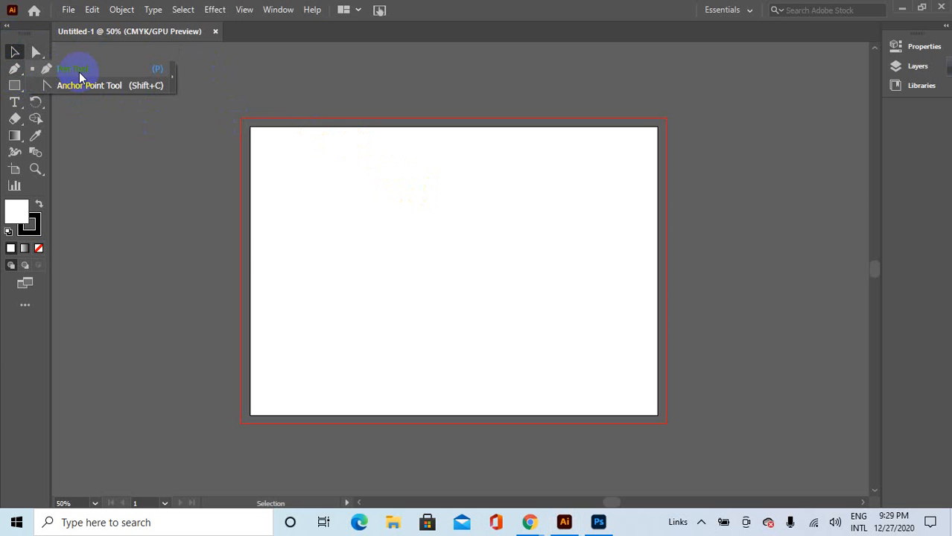
{"action": "left_click", "coordinate": [19, 72]}
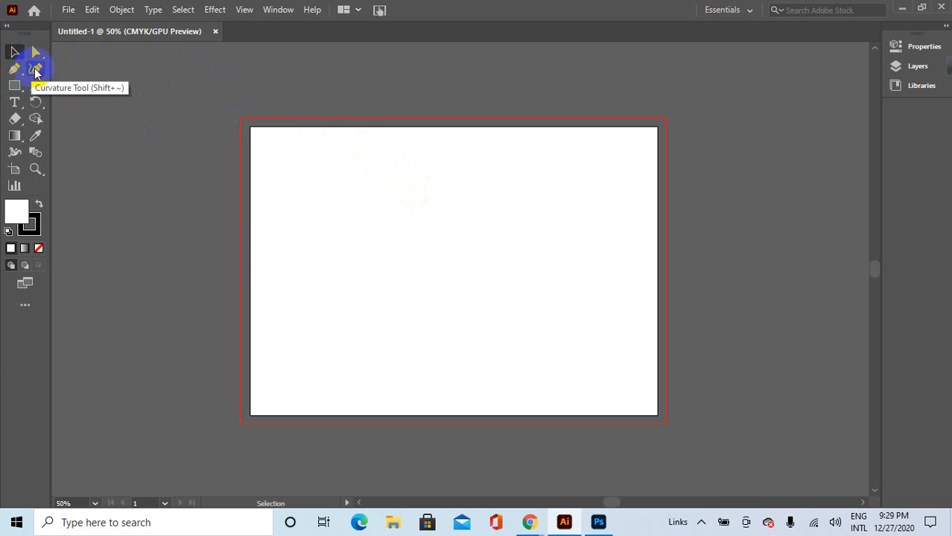
{"action": "left_click", "coordinate": [16, 86]}
{"action": "left_click", "coordinate": [24, 88]}
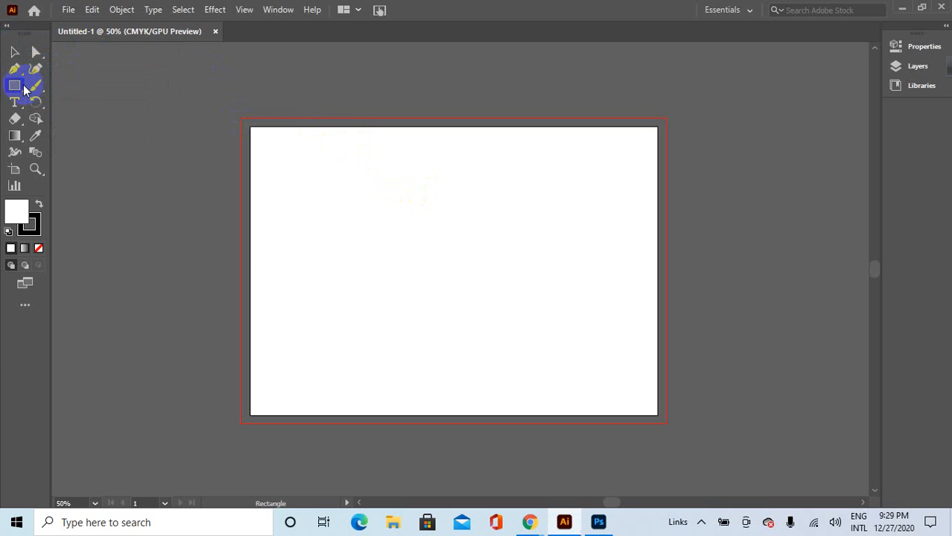
{"action": "left_click", "coordinate": [38, 88]}
{"action": "left_click", "coordinate": [35, 86]}
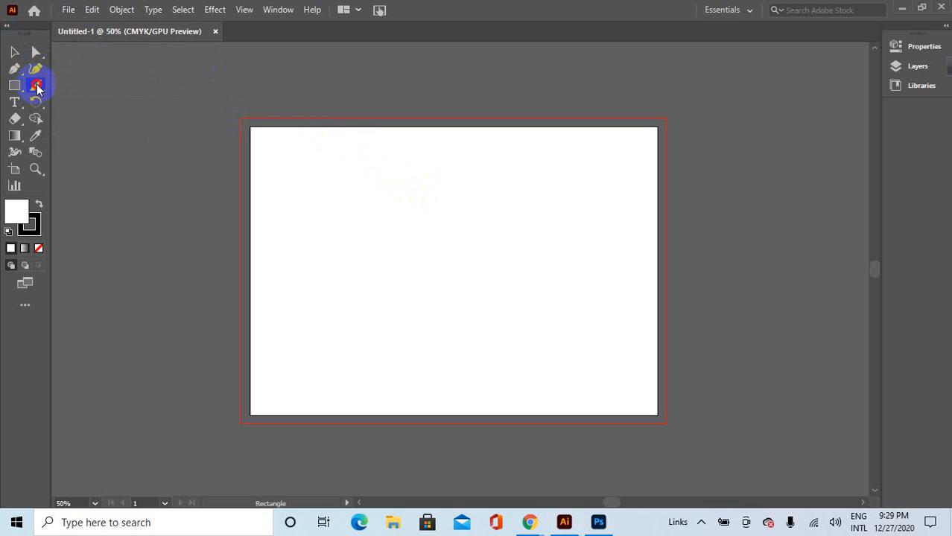
{"action": "left_click", "coordinate": [21, 122]}
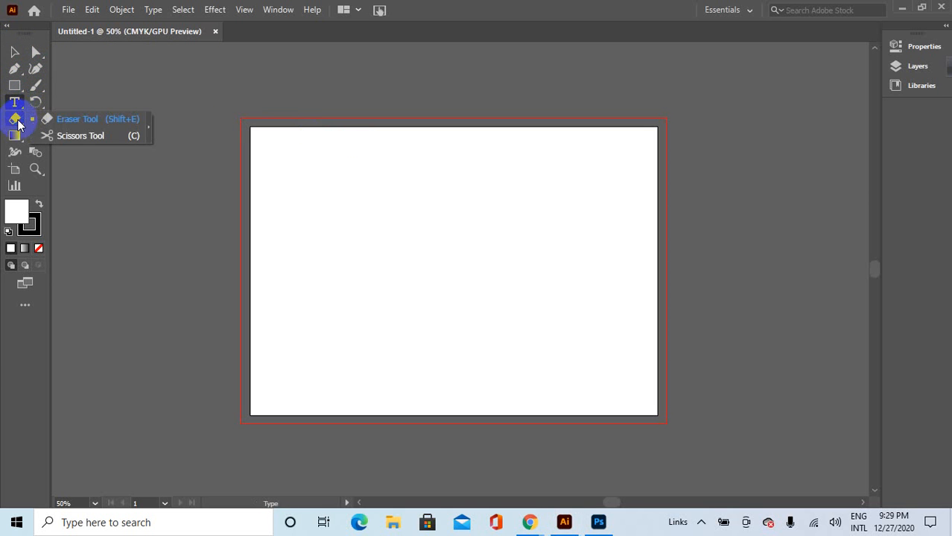
{"action": "left_click", "coordinate": [15, 135]}
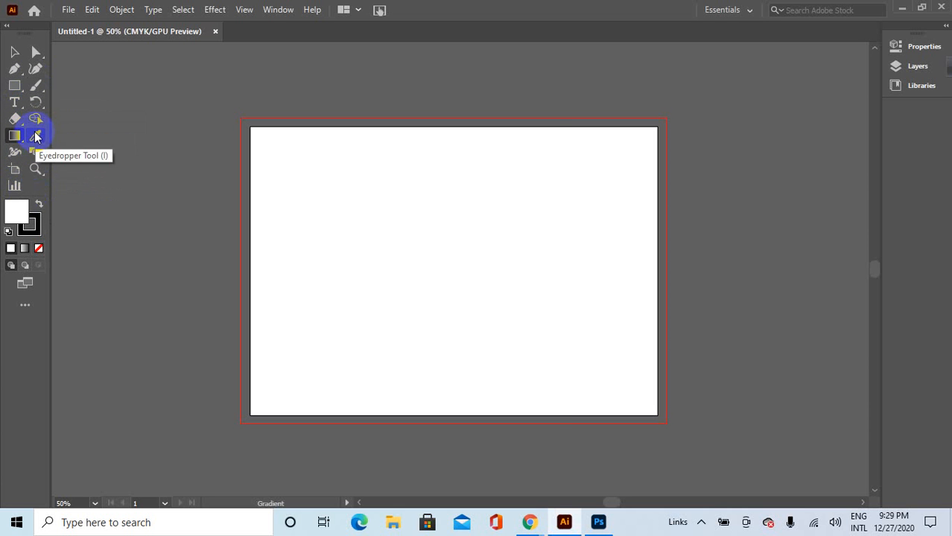
Switch the workspace to Essentials Classic and collapse the Properties panel to icons.
{"action": "left_click", "coordinate": [278, 10]}
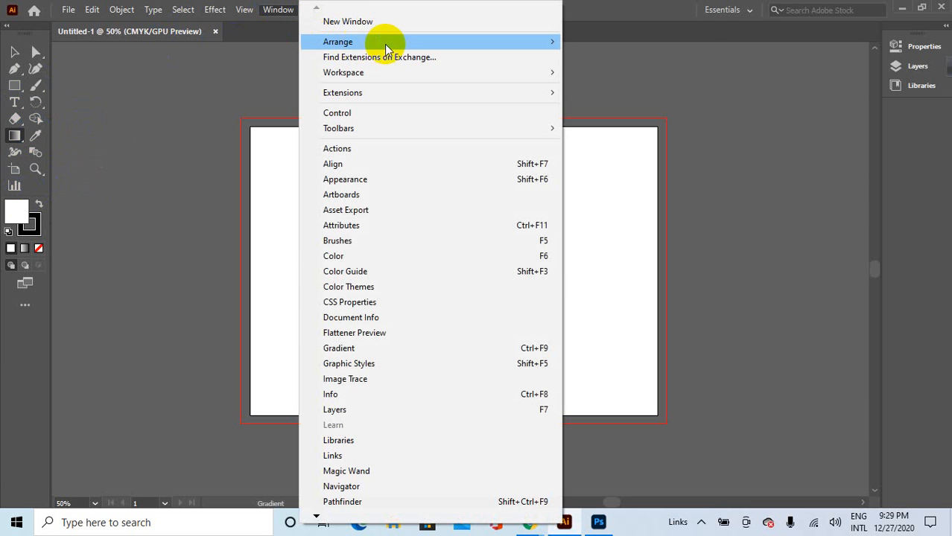
{"action": "mouse_move", "coordinate": [408, 74]}
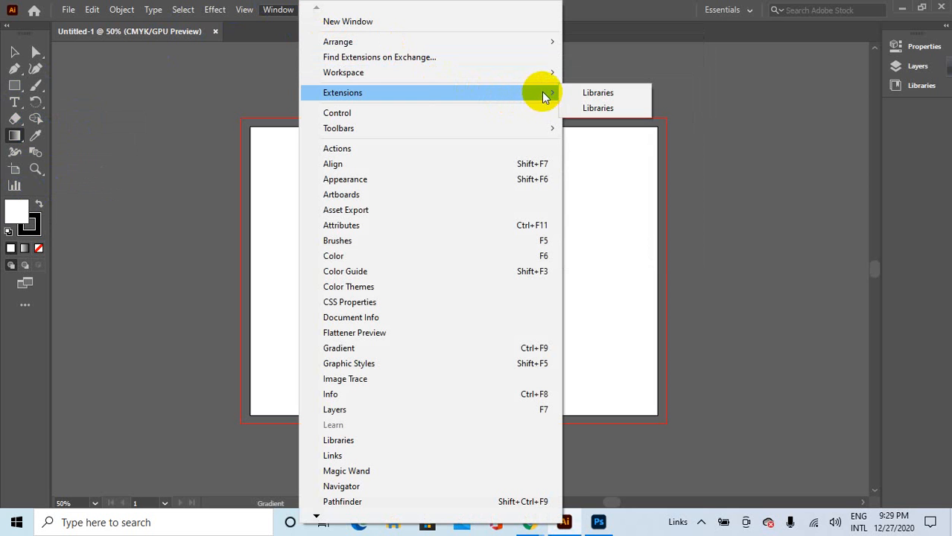
{"action": "mouse_move", "coordinate": [553, 74]}
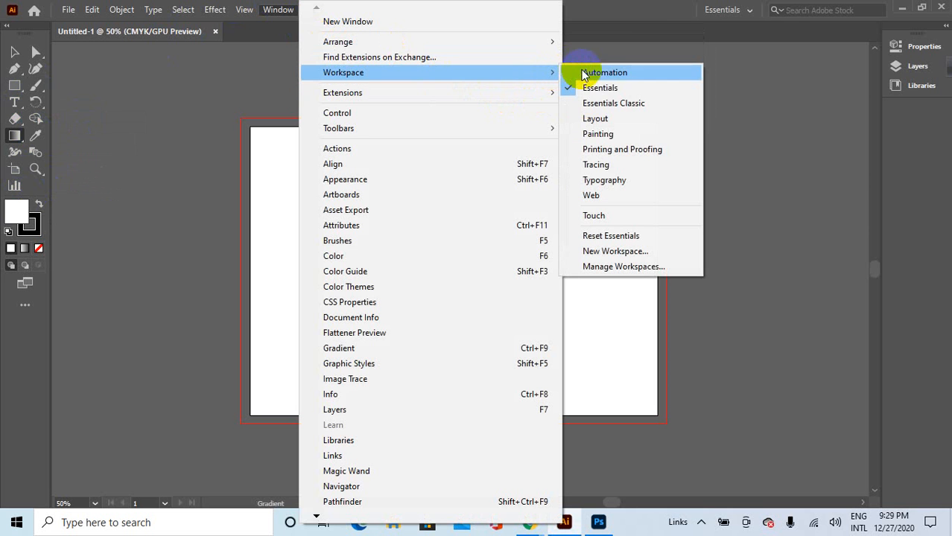
{"action": "left_click", "coordinate": [624, 103]}
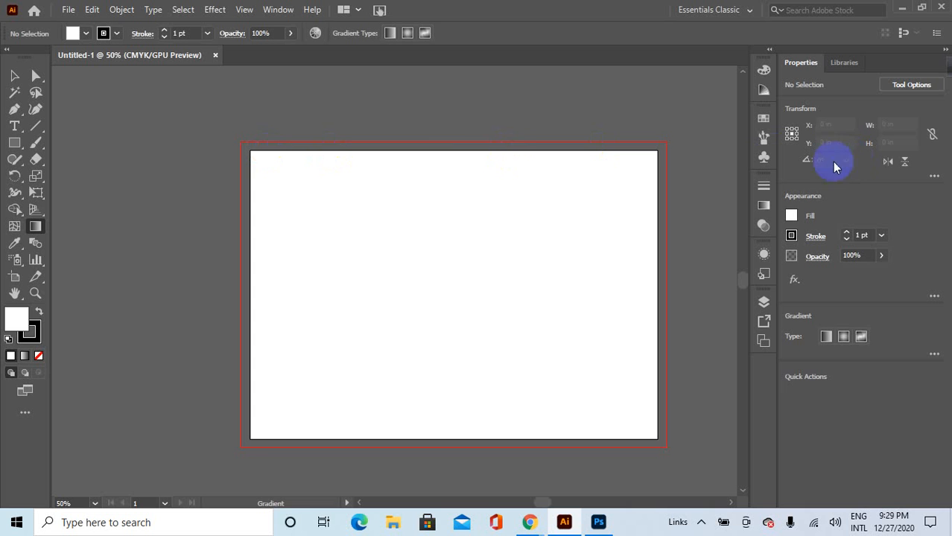
{"action": "scroll", "coordinate": [725, 234], "scroll_direction": "up", "scroll_amount": 1}
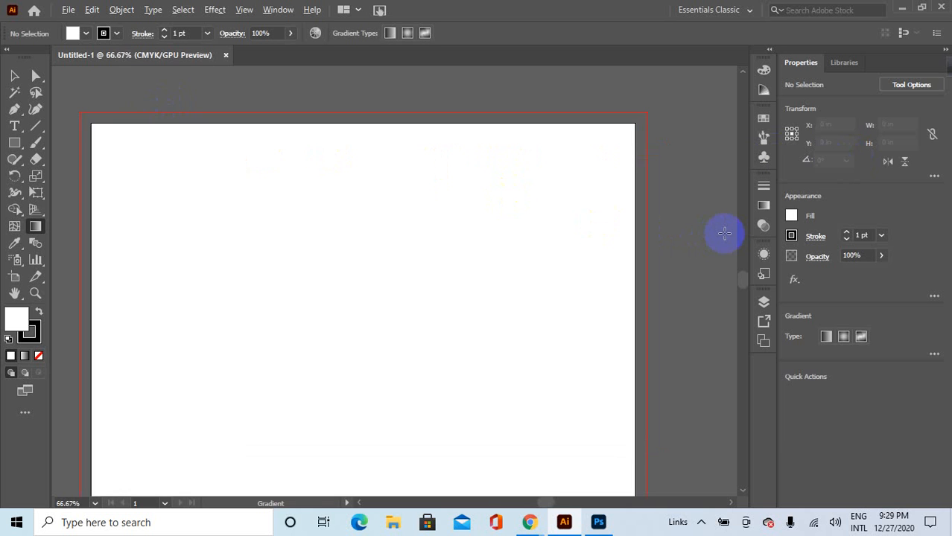
{"action": "scroll", "coordinate": [724, 234], "scroll_direction": "down", "scroll_amount": 1}
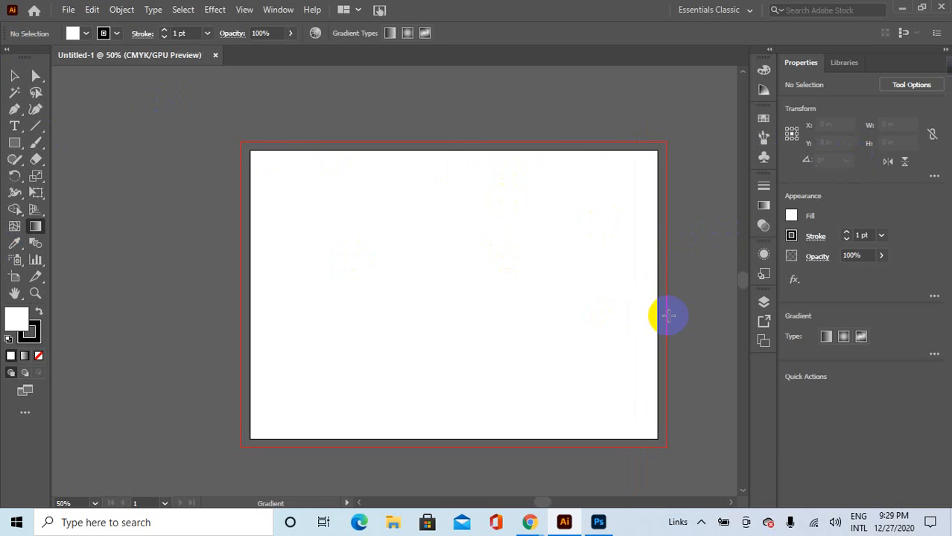
{"action": "scroll", "coordinate": [668, 316], "scroll_direction": "up", "scroll_amount": 1}
{"action": "scroll", "coordinate": [666, 313], "scroll_direction": "down", "scroll_amount": 1}
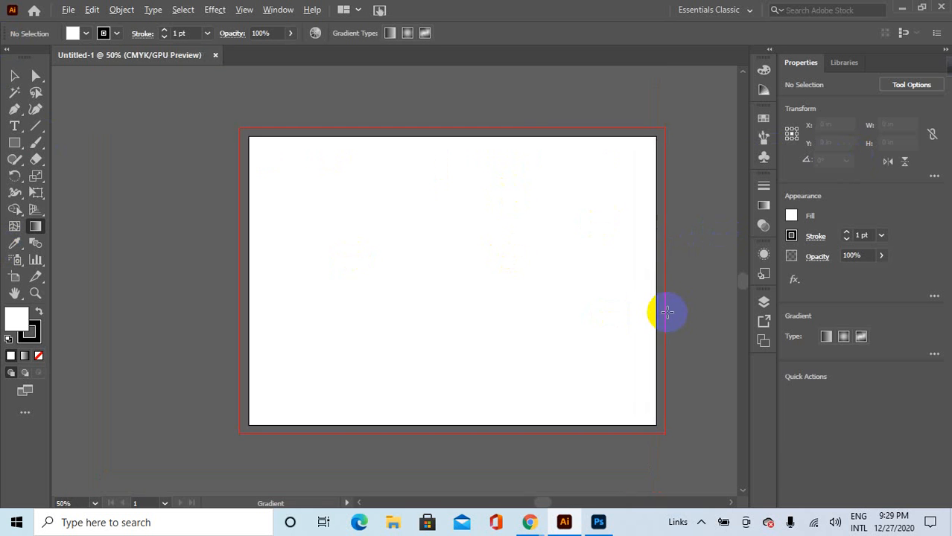
{"action": "scroll", "coordinate": [720, 313], "scroll_direction": "up", "scroll_amount": 1}
{"action": "scroll", "coordinate": [172, 246], "scroll_direction": "down", "scroll_amount": 1}
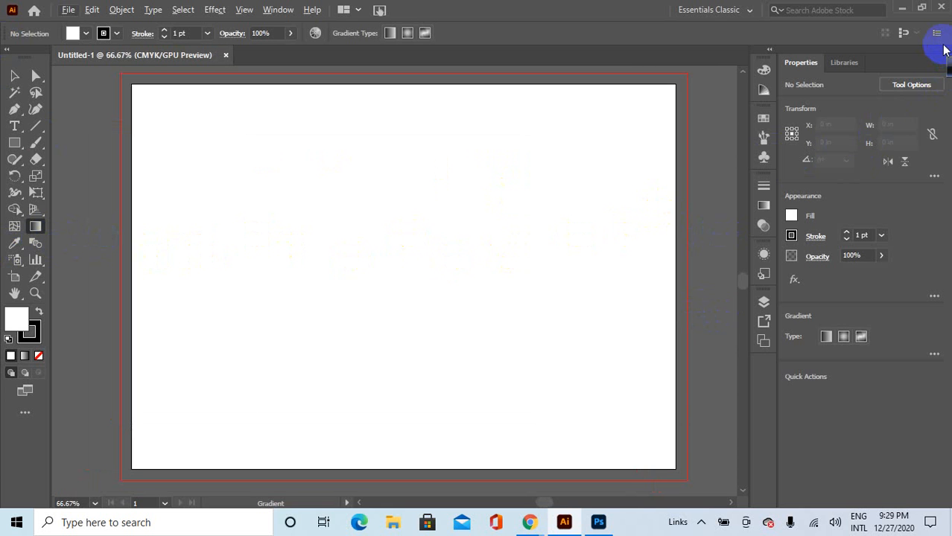
{"action": "left_click", "coordinate": [943, 52]}
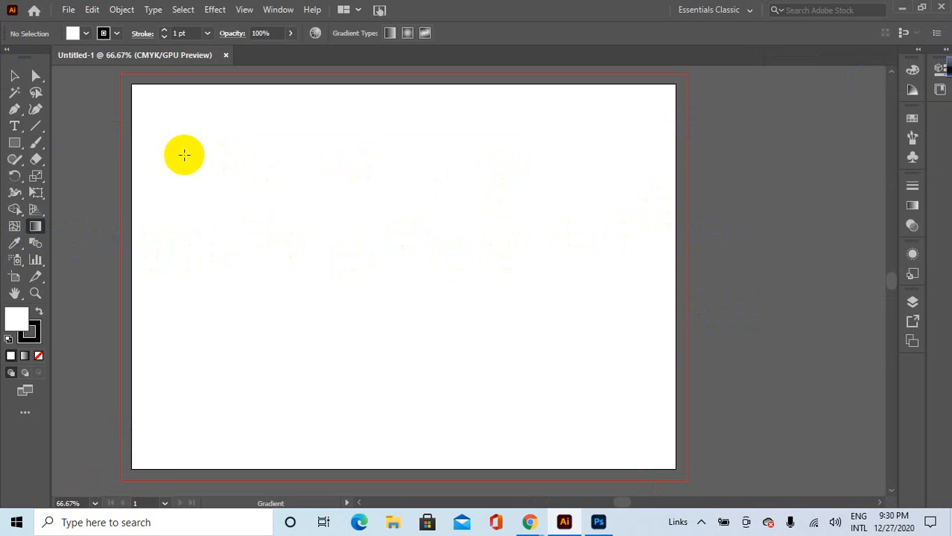
Draw a rectangle in the upper-middle area of the artboard and fill it with bright red.
{"action": "scroll", "coordinate": [322, 153], "scroll_direction": "down", "scroll_amount": 1}
{"action": "scroll", "coordinate": [642, 192], "scroll_direction": "up", "scroll_amount": 1}
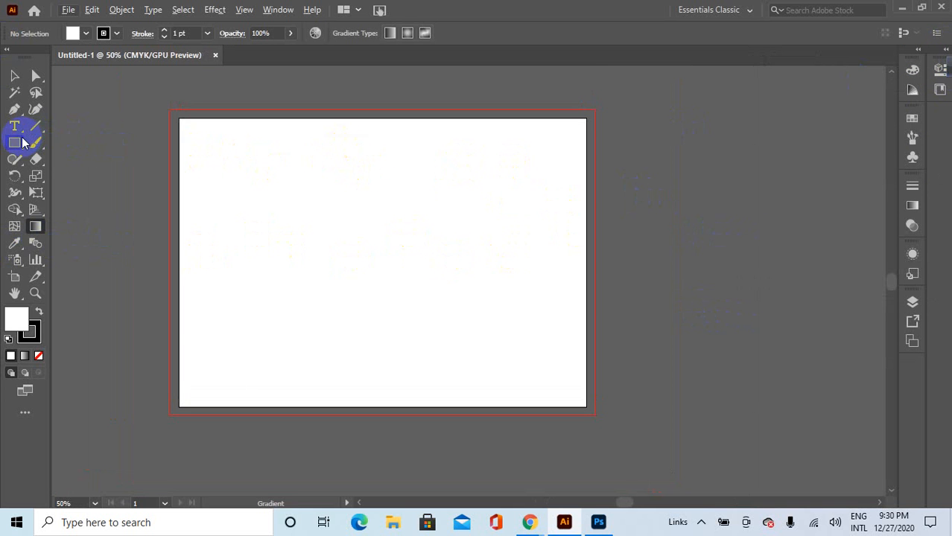
{"action": "left_click_drag", "start_coordinate": [23, 142], "coordinate": [47, 142]}
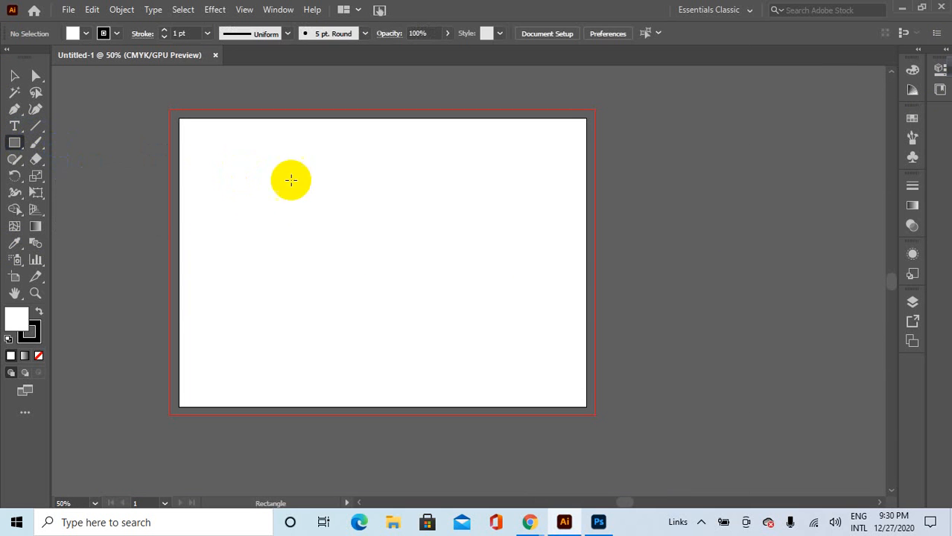
{"action": "left_click_drag", "start_coordinate": [248, 158], "coordinate": [450, 295]}
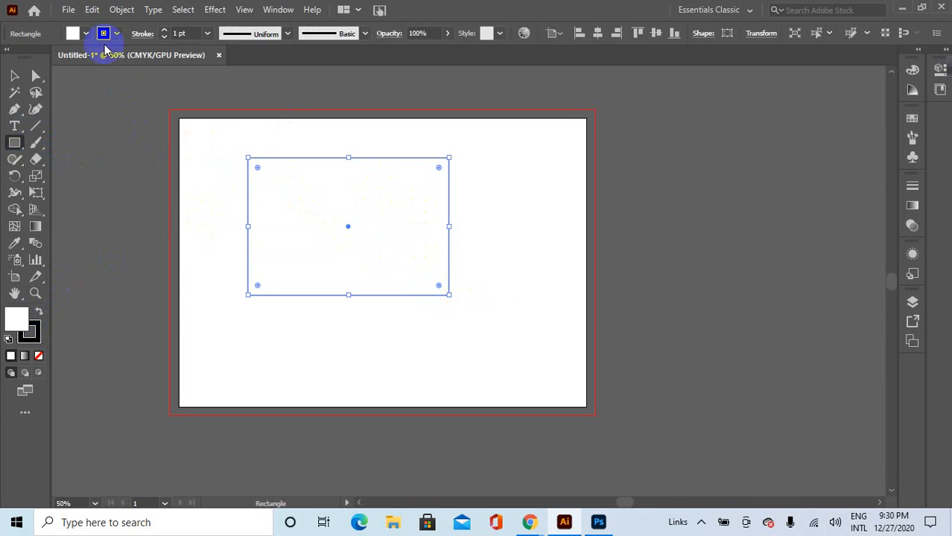
{"action": "double_click", "coordinate": [10, 321]}
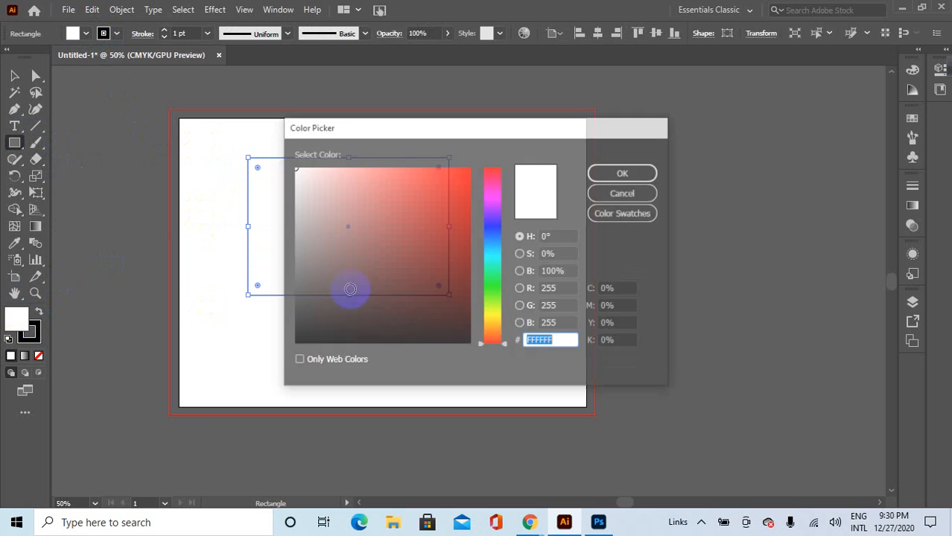
{"action": "left_click", "coordinate": [397, 251]}
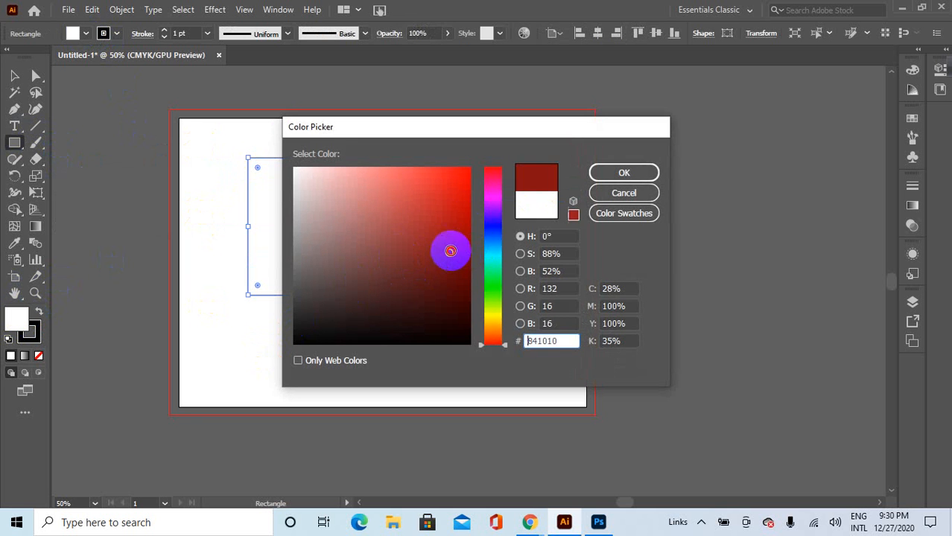
{"action": "left_click_drag", "start_coordinate": [451, 249], "coordinate": [499, 166]}
{"action": "left_click", "coordinate": [622, 172]}
Move the red rectangle off the artboard onto the empty canvas at its right.
{"action": "left_click", "coordinate": [14, 75]}
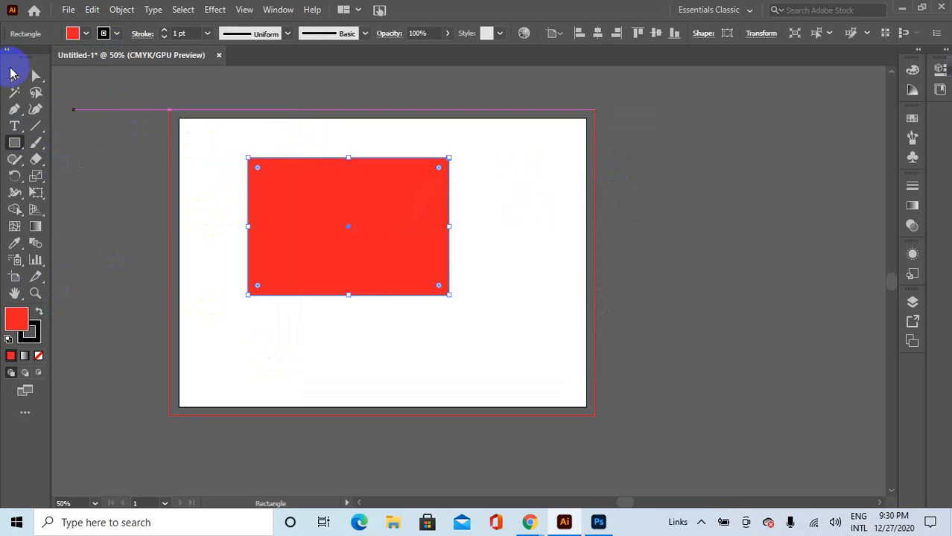
{"action": "left_click", "coordinate": [498, 138]}
{"action": "left_click_drag", "start_coordinate": [425, 193], "coordinate": [808, 221]}
{"action": "left_click_drag", "start_coordinate": [691, 210], "coordinate": [700, 257]}
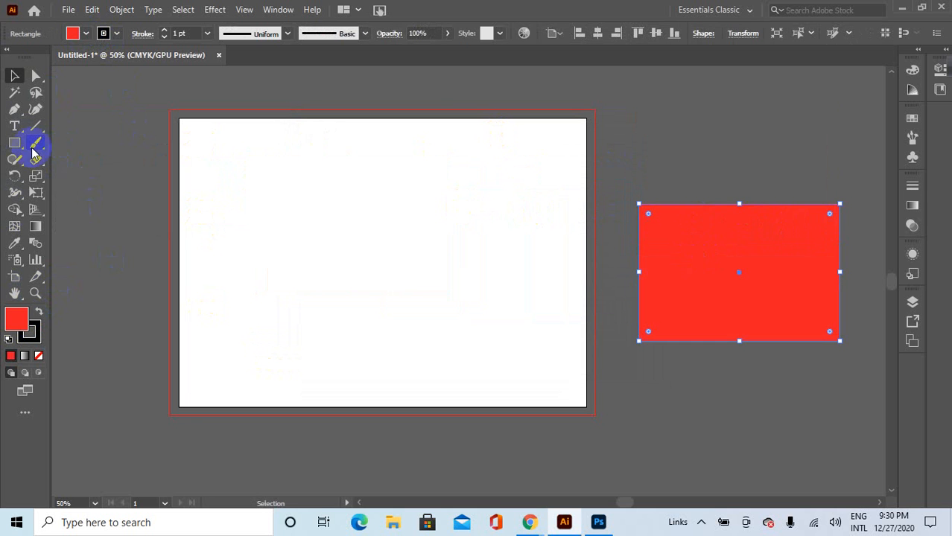
Draw a smaller red rectangle near the artboard's upper-left corner.
{"action": "left_click", "coordinate": [15, 142]}
{"action": "left_click_drag", "start_coordinate": [220, 159], "coordinate": [322, 231]}
{"action": "left_click", "coordinate": [15, 75]}
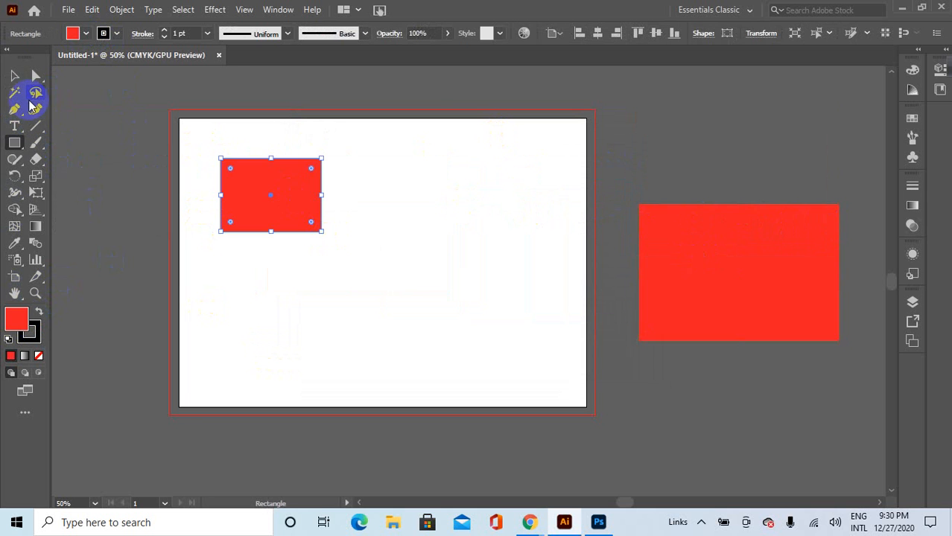
Reposition the large red rectangle and move the small one off the artboard, placing it against the large one's lower edge.
{"action": "left_click_drag", "start_coordinate": [765, 281], "coordinate": [782, 212]}
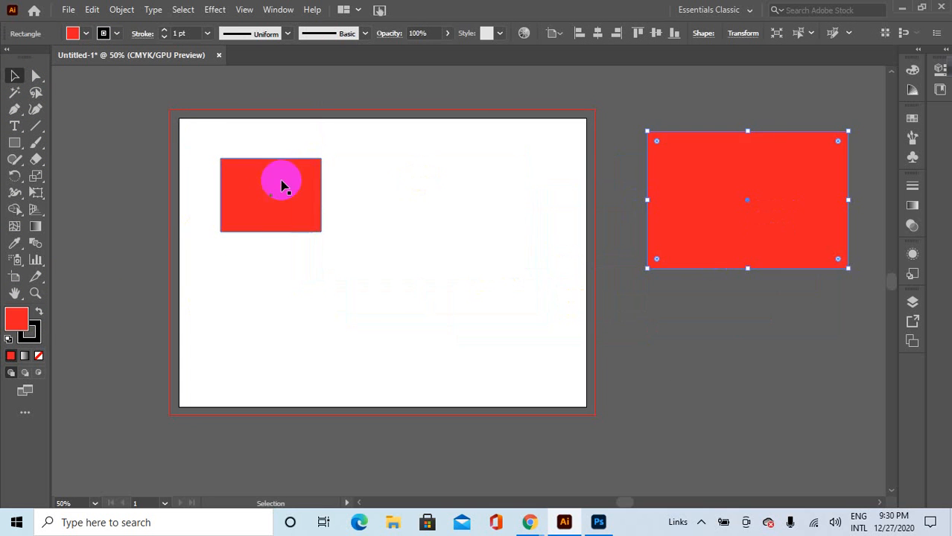
{"action": "left_click_drag", "start_coordinate": [282, 185], "coordinate": [762, 363]}
{"action": "left_click_drag", "start_coordinate": [735, 238], "coordinate": [730, 260]}
{"action": "left_click_drag", "start_coordinate": [756, 367], "coordinate": [821, 347]}
{"action": "left_click", "coordinate": [795, 326]}
{"action": "left_click_drag", "start_coordinate": [737, 263], "coordinate": [690, 276]}
{"action": "left_click_drag", "start_coordinate": [782, 343], "coordinate": [705, 354]}
Undo all the rectangle moves, the red fill and both drawn rectangles to get back to the blank artboard.
{"action": "key", "text": "ctrl+z"}
{"action": "key", "text": "ctrl+z"}
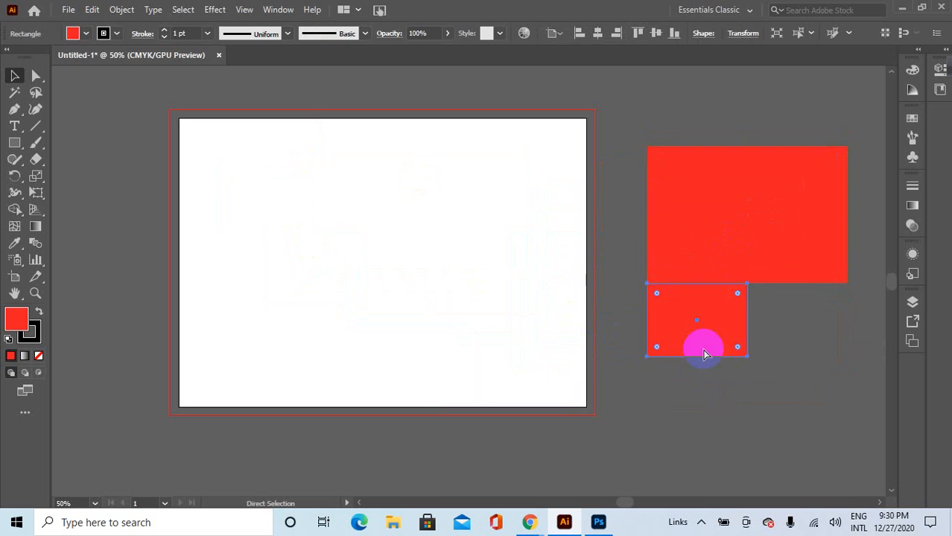
{"action": "key", "text": "ctrl+z"}
{"action": "key", "text": "ctrl+z"}
{"action": "key", "text": "ctrl+z"}
{"action": "key", "text": "ctrl+z"}
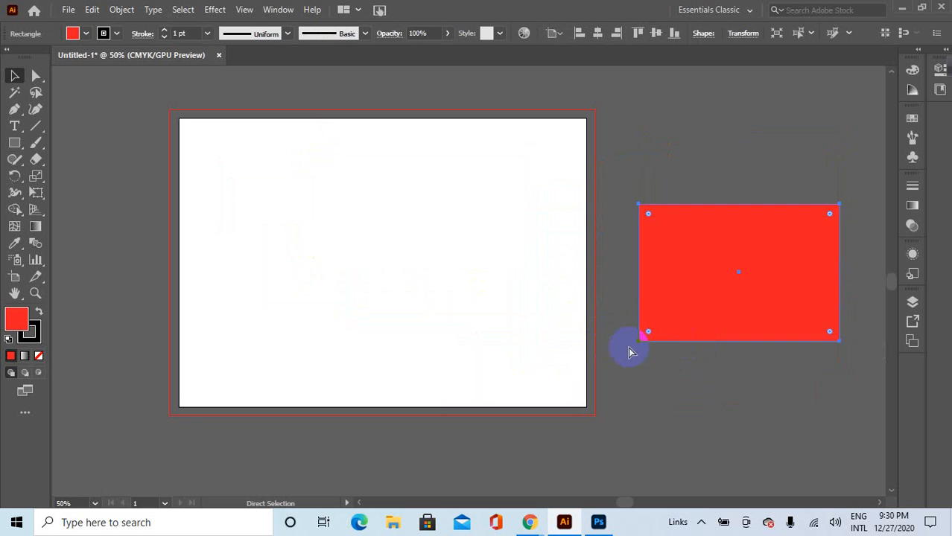
{"action": "key", "text": "ctrl+z"}
{"action": "key", "text": "ctrl+z"}
{"action": "key", "text": "ctrl+z"}
{"action": "key", "text": "ctrl+z"}
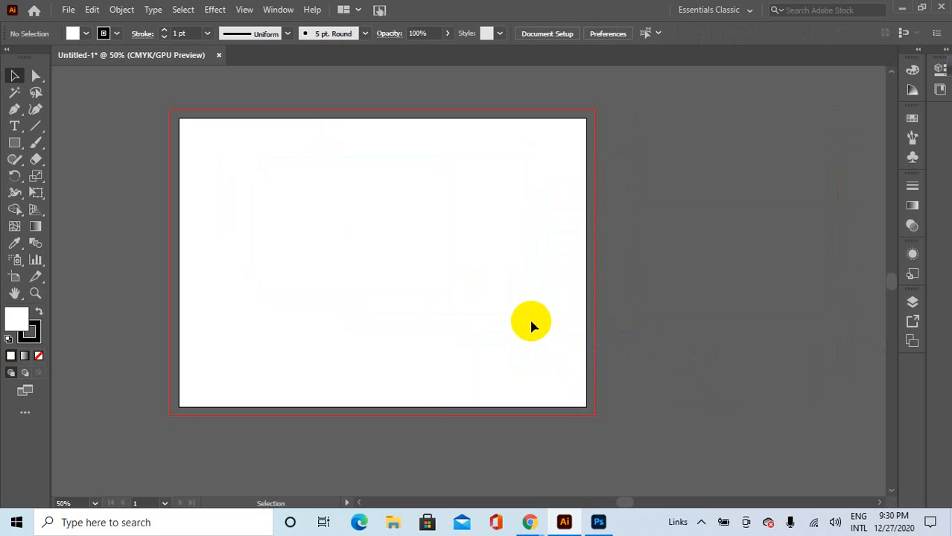
{"action": "scroll", "coordinate": [324, 209], "scroll_direction": "up", "scroll_amount": 1}
{"action": "scroll", "coordinate": [325, 209], "scroll_direction": "down", "scroll_amount": 1}
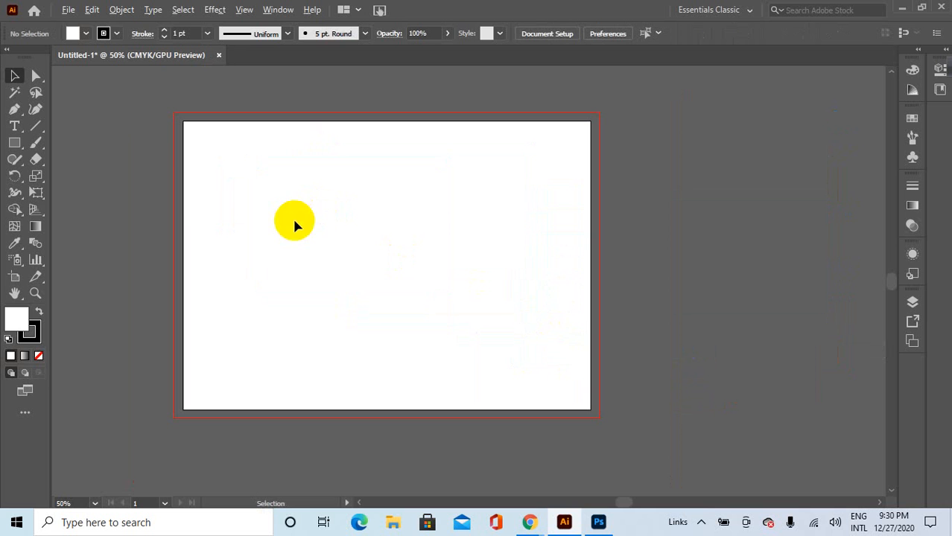
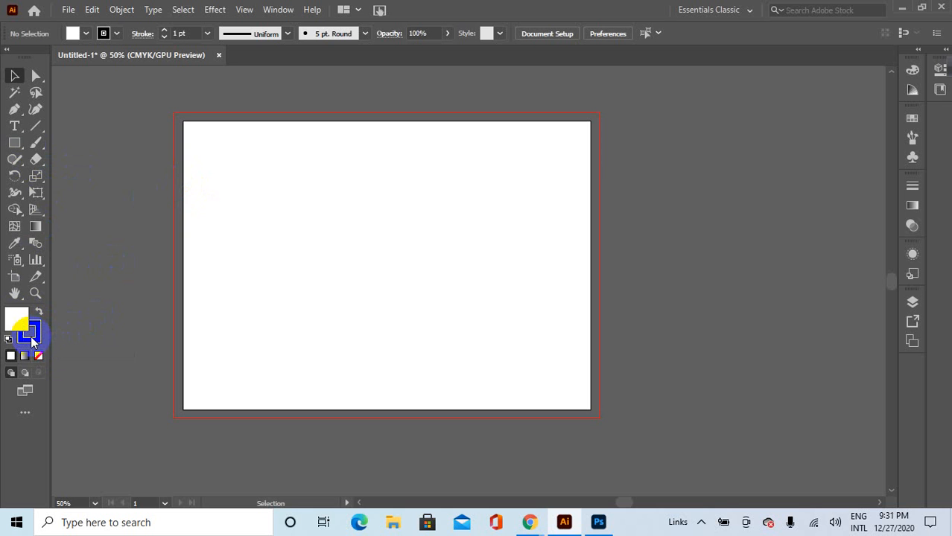
Draw a white rectangle with a 1 pt black stroke in the middle of the artboard and deselect it.
{"action": "key", "text": "d"}
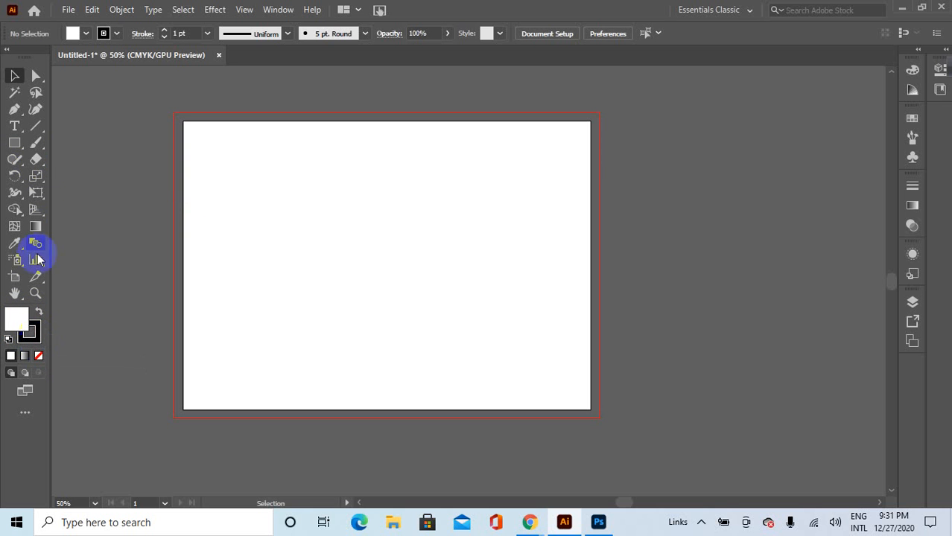
{"action": "left_click", "coordinate": [14, 142]}
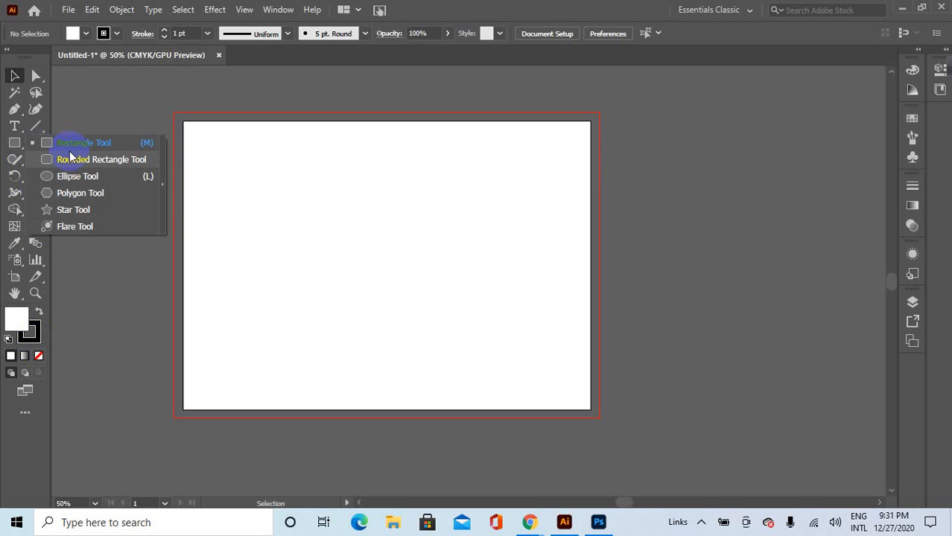
{"action": "left_click", "coordinate": [15, 144]}
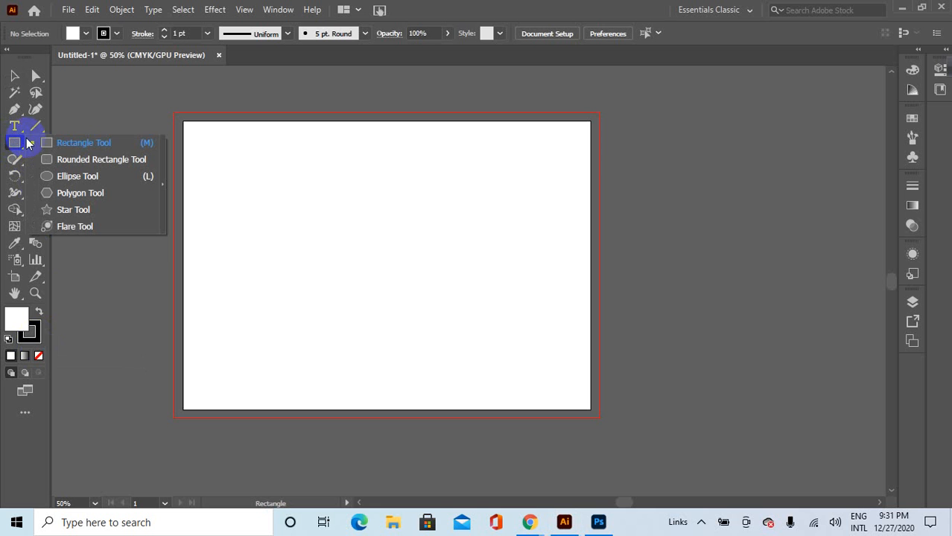
{"action": "left_click_drag", "start_coordinate": [15, 144], "coordinate": [80, 142]}
{"action": "left_click_drag", "start_coordinate": [244, 202], "coordinate": [453, 314]}
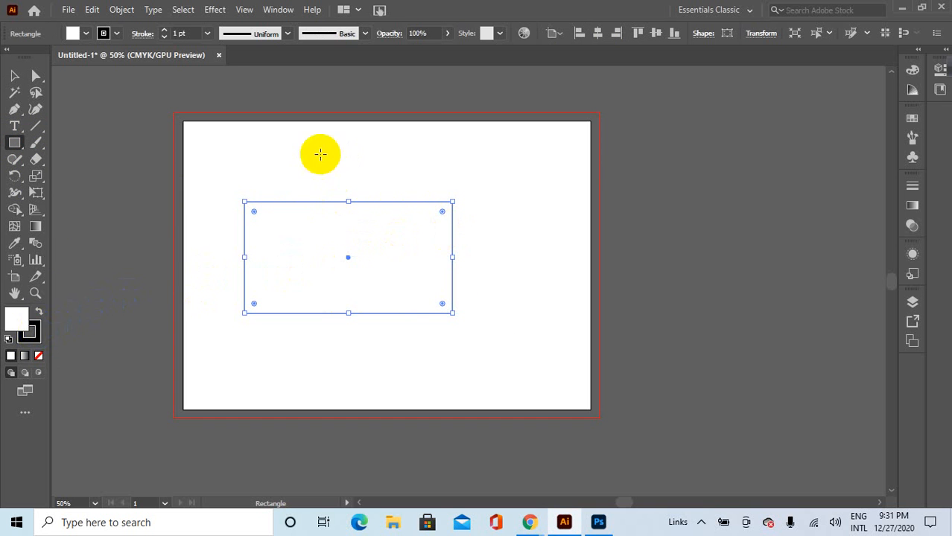
{"action": "left_click", "coordinate": [15, 76]}
{"action": "left_click", "coordinate": [293, 147]}
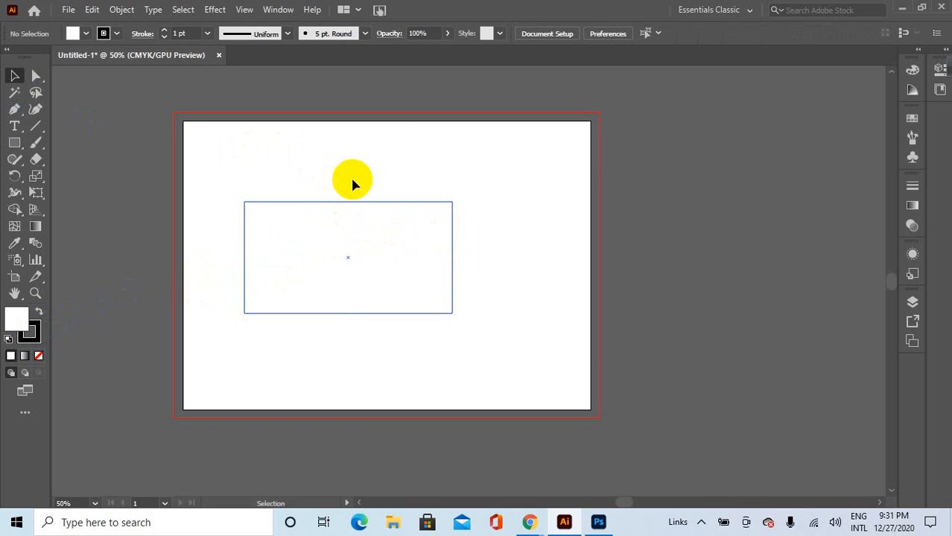
Select the rectangle on the artboard and fill it with bright red chosen in the Color Picker.
{"action": "double_click", "coordinate": [25, 320]}
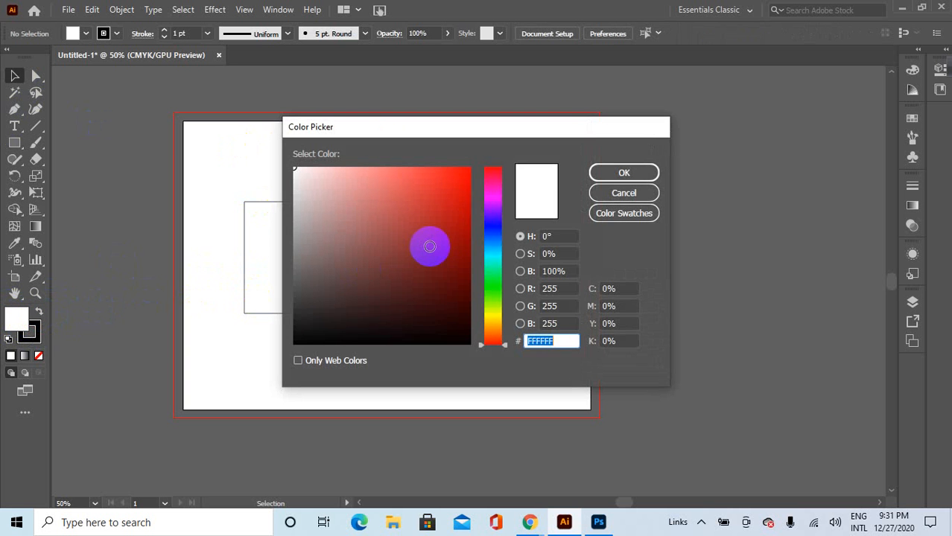
{"action": "left_click_drag", "start_coordinate": [457, 196], "coordinate": [542, 159]}
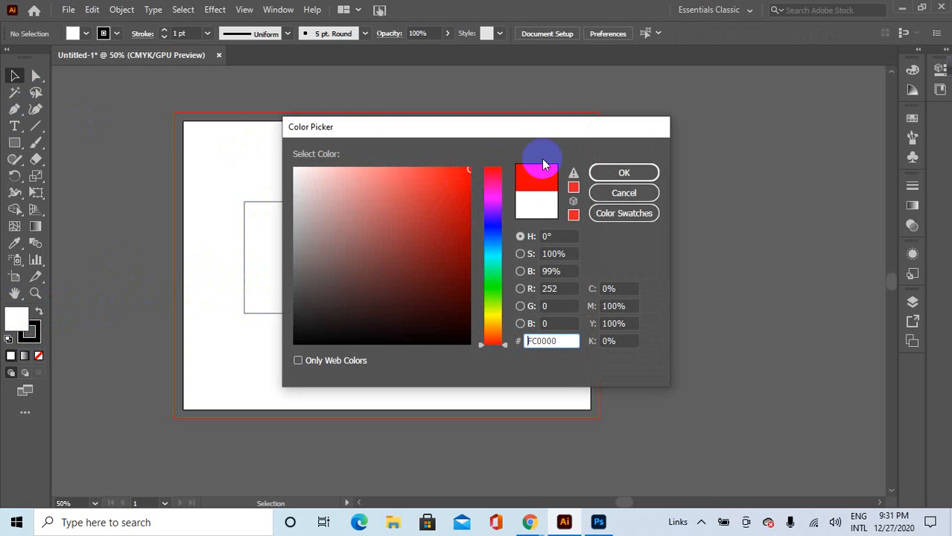
{"action": "left_click", "coordinate": [608, 173]}
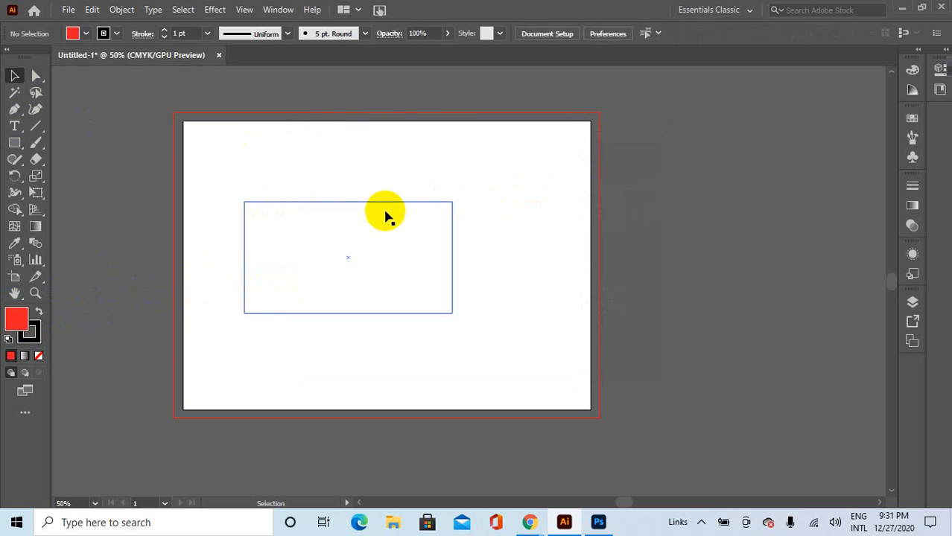
{"action": "left_click", "coordinate": [339, 203]}
{"action": "double_click", "coordinate": [18, 317]}
{"action": "left_click_drag", "start_coordinate": [438, 198], "coordinate": [471, 169]}
{"action": "left_click", "coordinate": [626, 173]}
{"action": "left_click", "coordinate": [620, 166]}
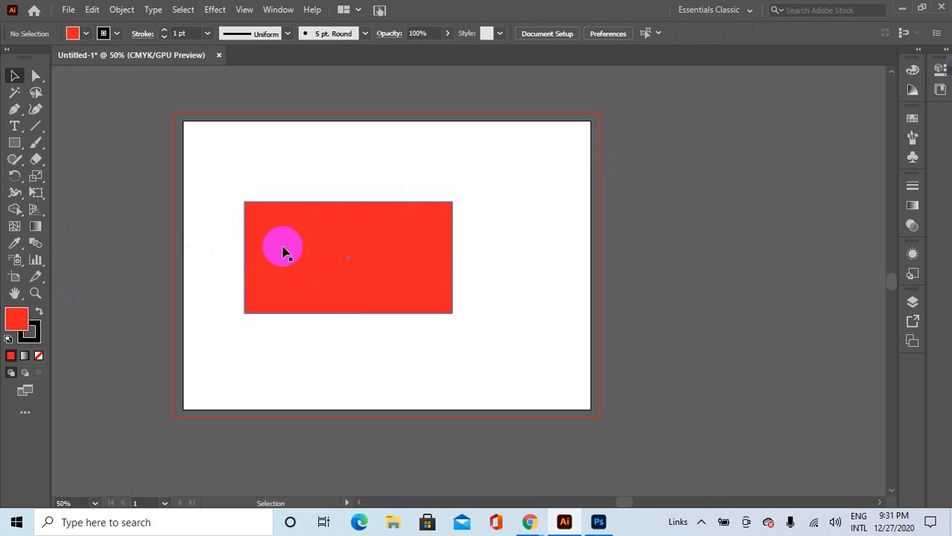
Change the selected rectangle's stroke colour to a saturated blue.
{"action": "left_click", "coordinate": [323, 203]}
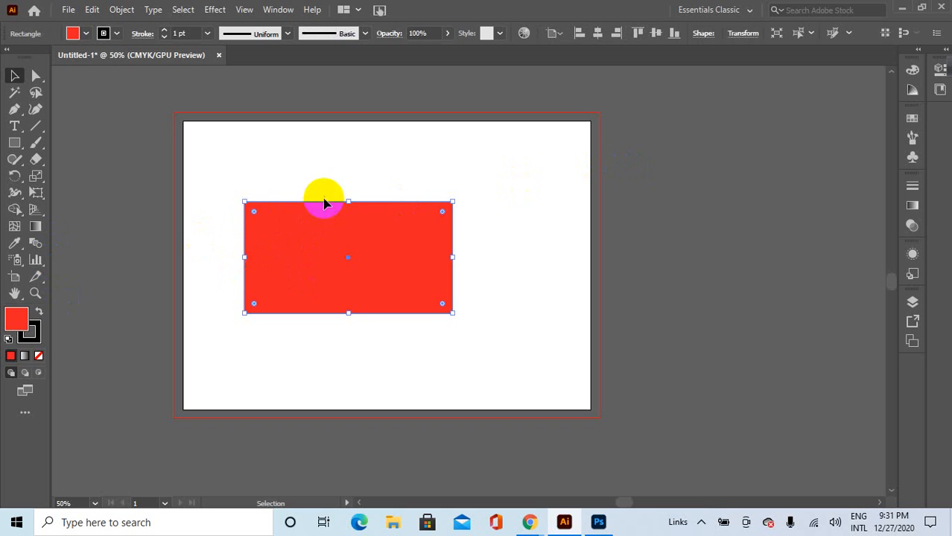
{"action": "left_click", "coordinate": [33, 332]}
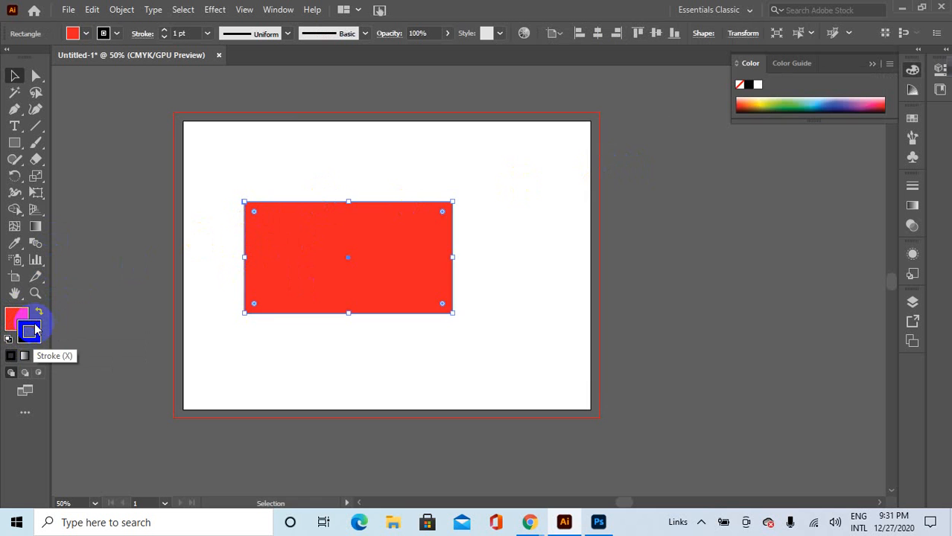
{"action": "double_click", "coordinate": [34, 329]}
{"action": "left_click_drag", "start_coordinate": [479, 209], "coordinate": [491, 226]}
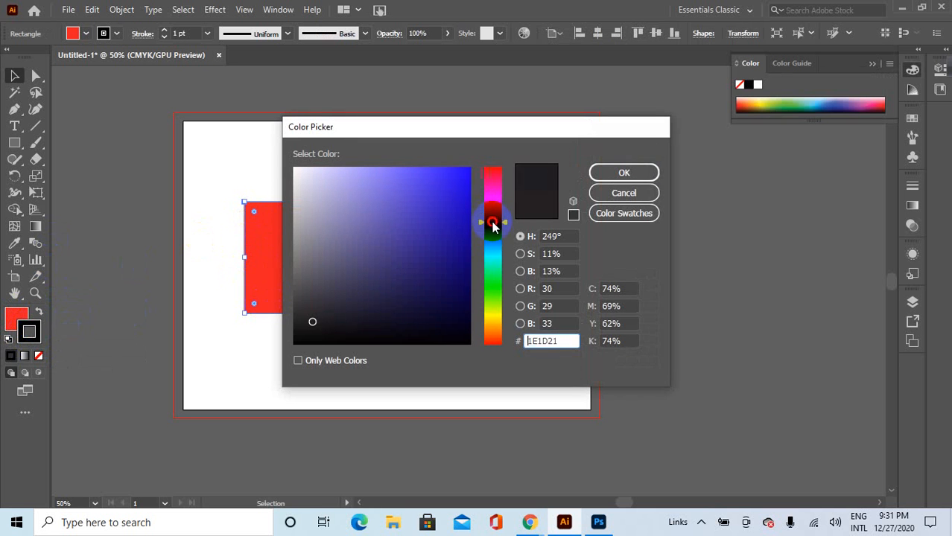
{"action": "left_click", "coordinate": [464, 171]}
{"action": "left_click", "coordinate": [619, 172]}
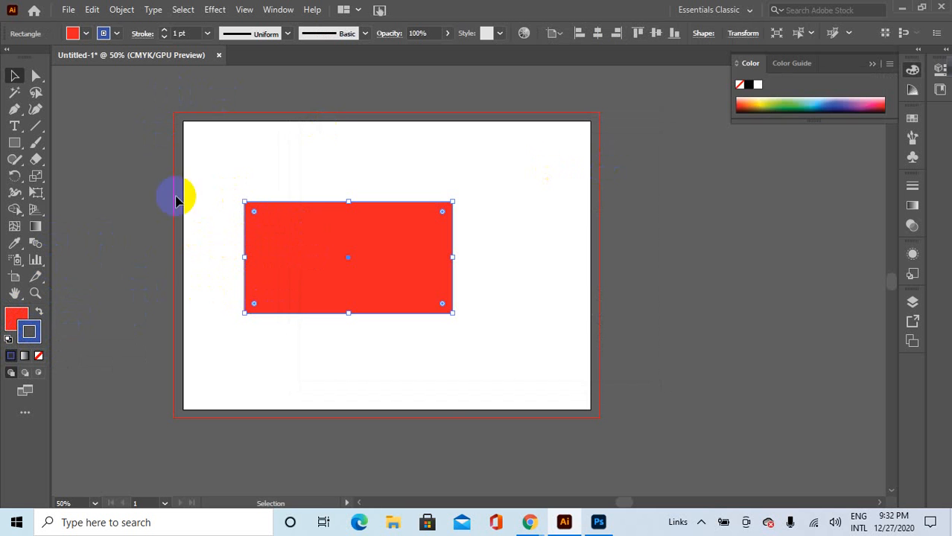
Thicken the rectangle's stroke to 6 pt and finally 16 pt, and deselect it.
{"action": "left_click", "coordinate": [211, 35]}
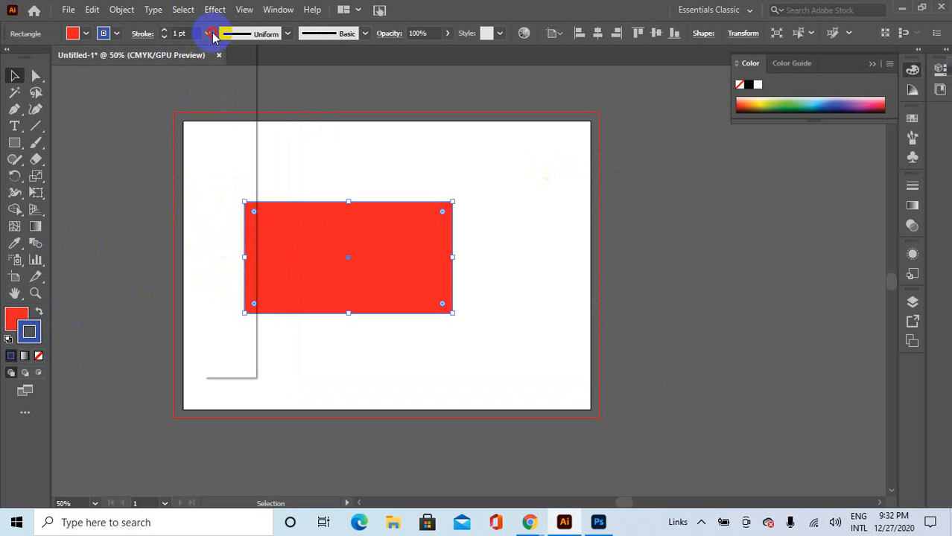
{"action": "left_click", "coordinate": [229, 171]}
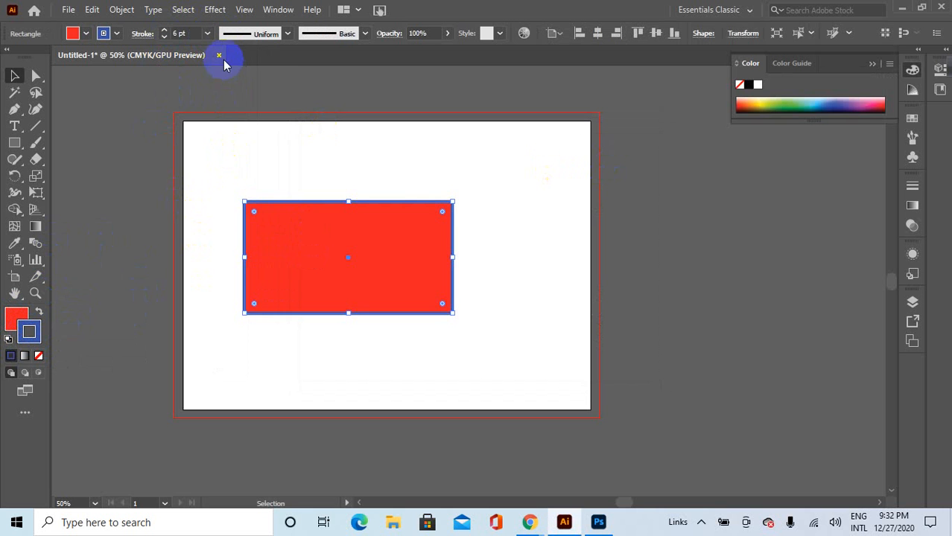
{"action": "left_click", "coordinate": [209, 34]}
{"action": "left_click", "coordinate": [227, 271]}
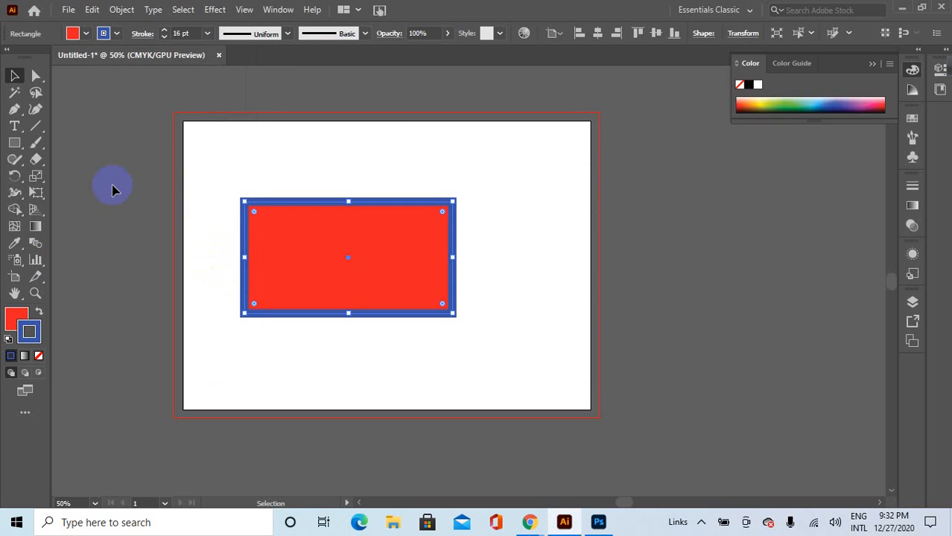
{"action": "left_click", "coordinate": [624, 263]}
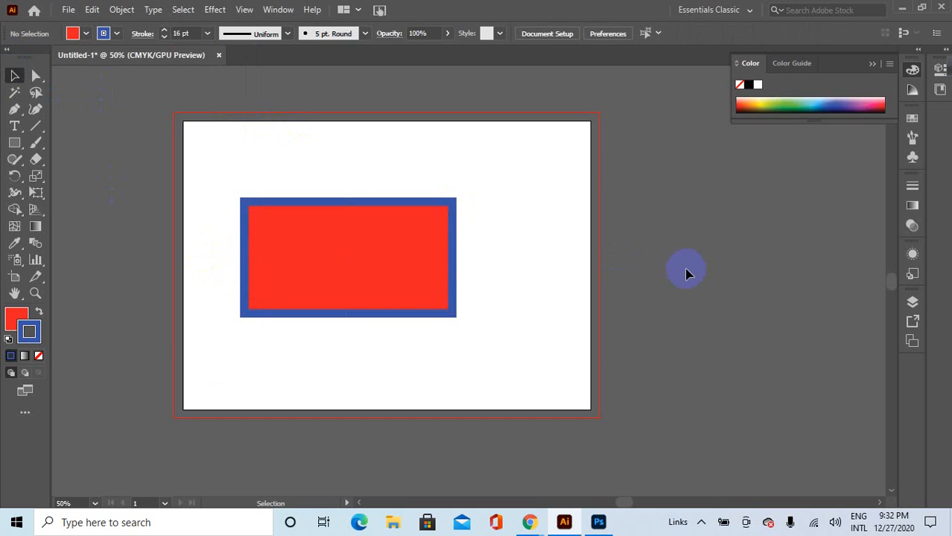
Move the blue-outlined rectangle slightly up and to the left on the artboard.
{"action": "left_click", "coordinate": [315, 314]}
{"action": "left_click_drag", "start_coordinate": [344, 268], "coordinate": [385, 240]}
{"action": "left_click", "coordinate": [637, 257]}
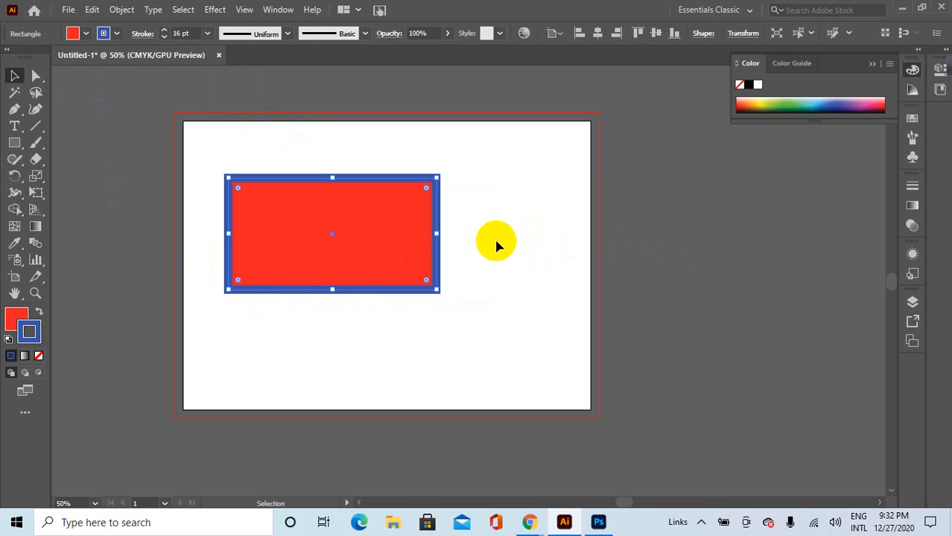
Make the fill active, hide and reopen the Color panel, and recolour the rectangle a lighter coral red from the spectrum.
{"action": "left_click", "coordinate": [10, 317]}
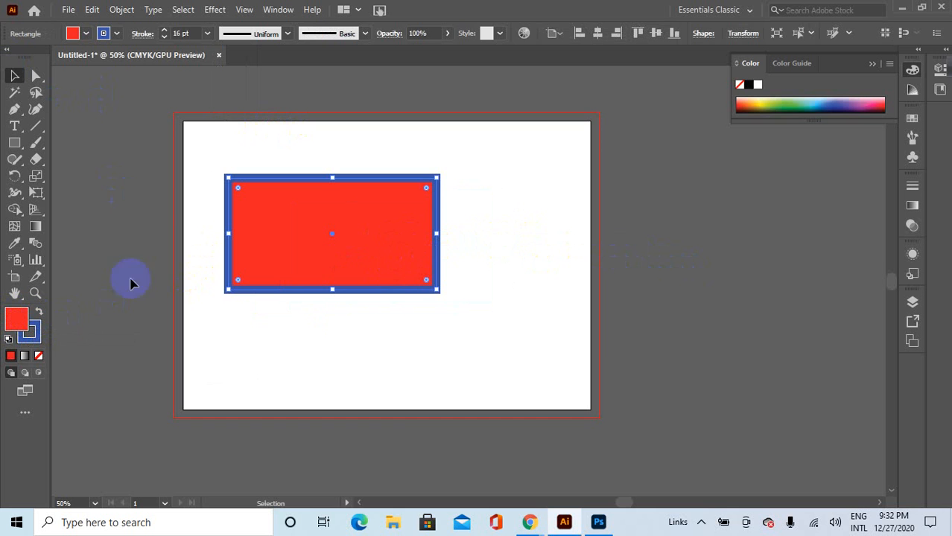
{"action": "left_click", "coordinate": [389, 250]}
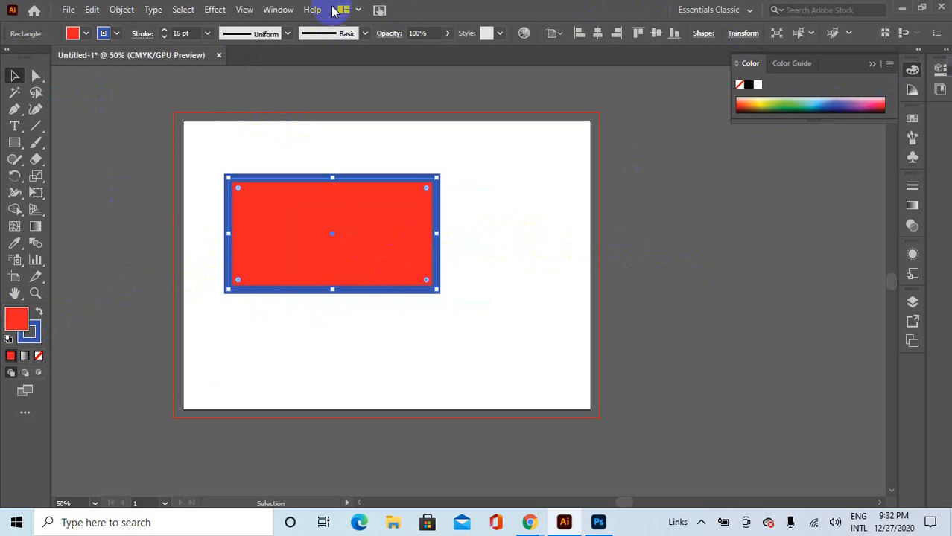
{"action": "left_click", "coordinate": [282, 9]}
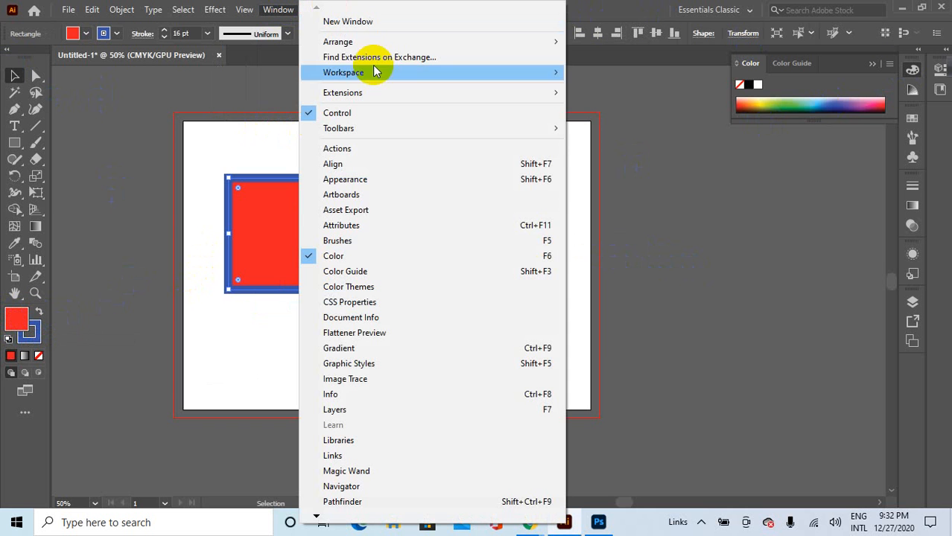
{"action": "left_click", "coordinate": [354, 255]}
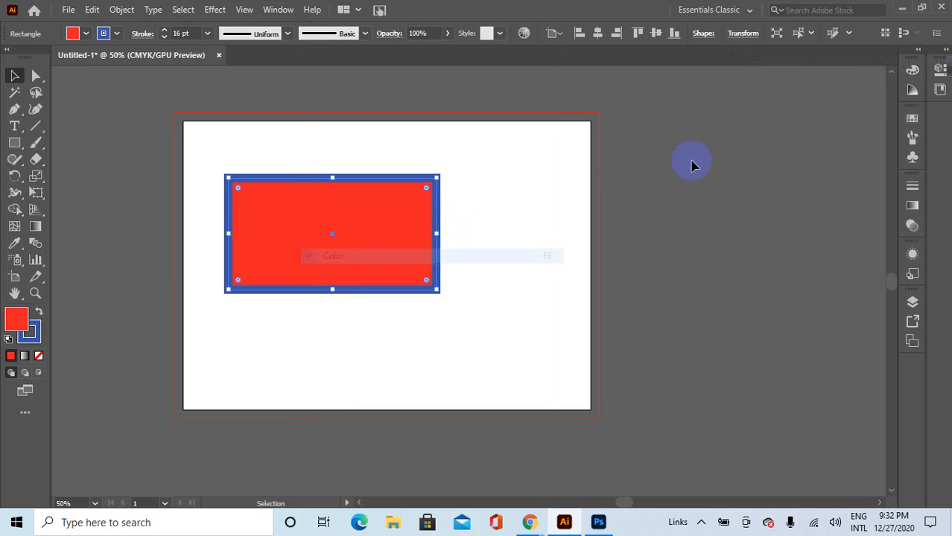
{"action": "left_click", "coordinate": [914, 70]}
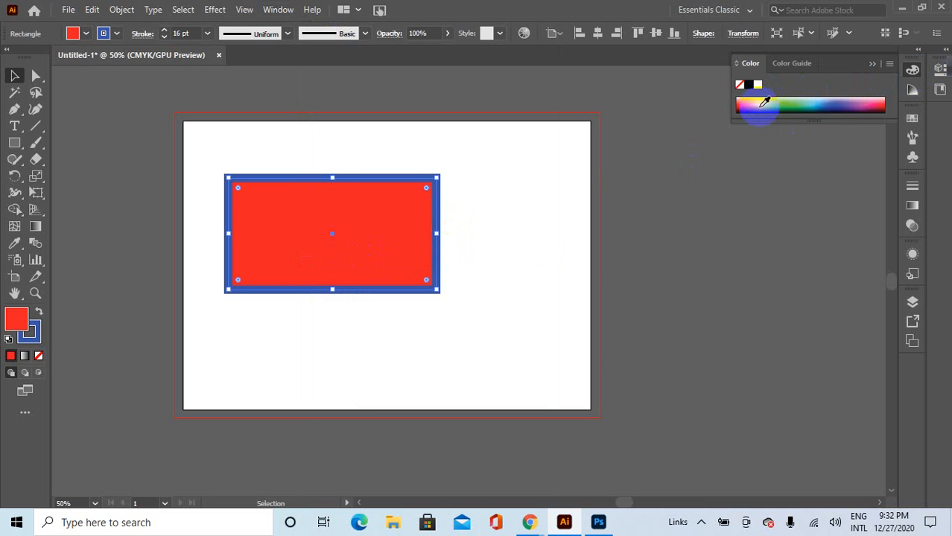
{"action": "left_click_drag", "start_coordinate": [764, 102], "coordinate": [887, 100]}
Show the Swatches and try several of them as the rectangle's fill, including orange and black, finishing with yellow.
{"action": "left_click", "coordinate": [278, 10]}
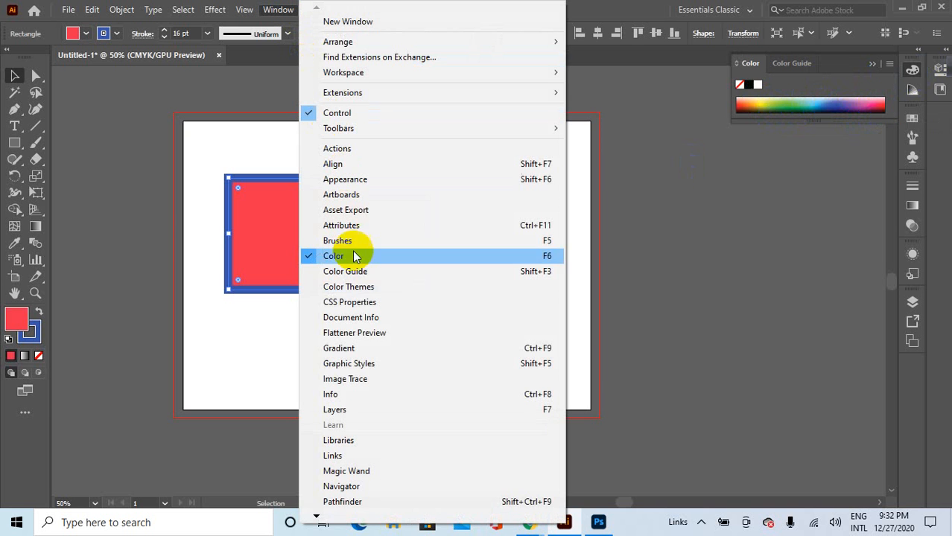
{"action": "mouse_move", "coordinate": [329, 512]}
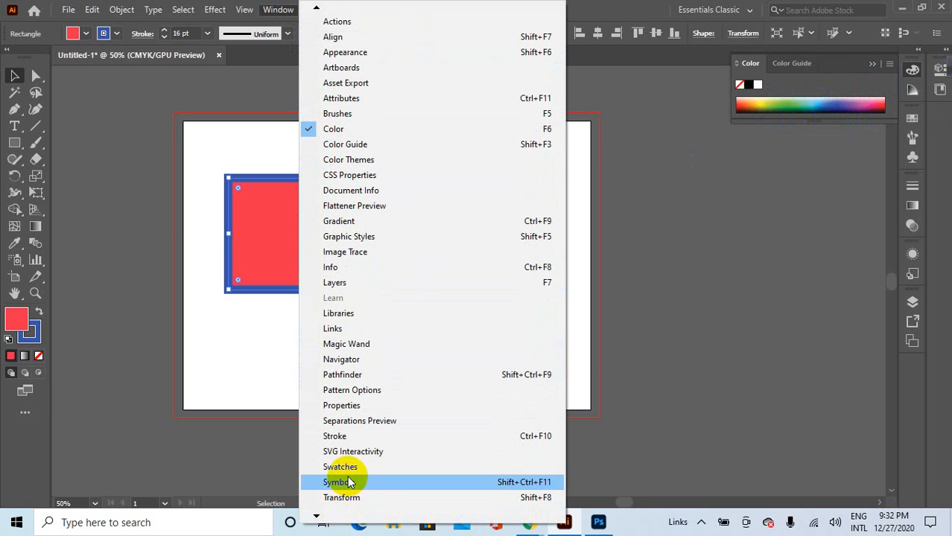
{"action": "left_click", "coordinate": [344, 467]}
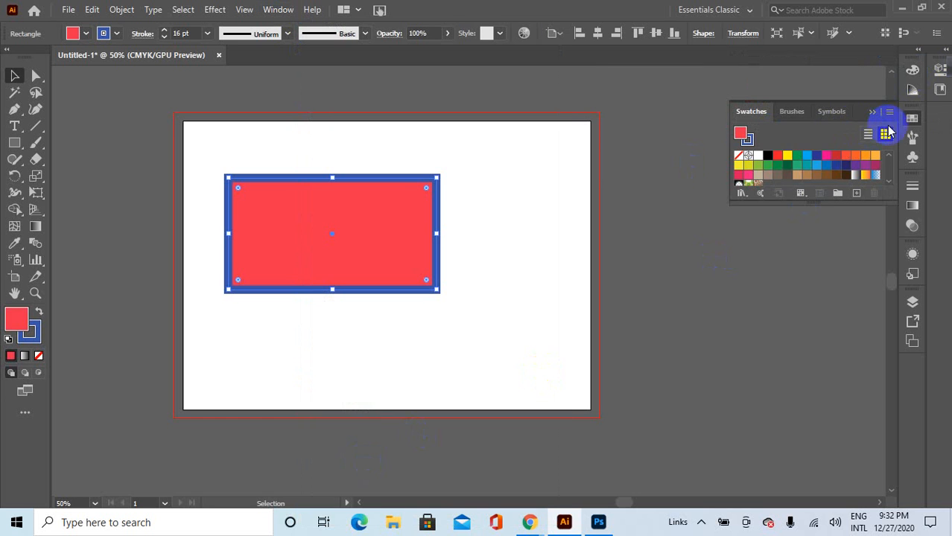
{"action": "left_click", "coordinate": [788, 156]}
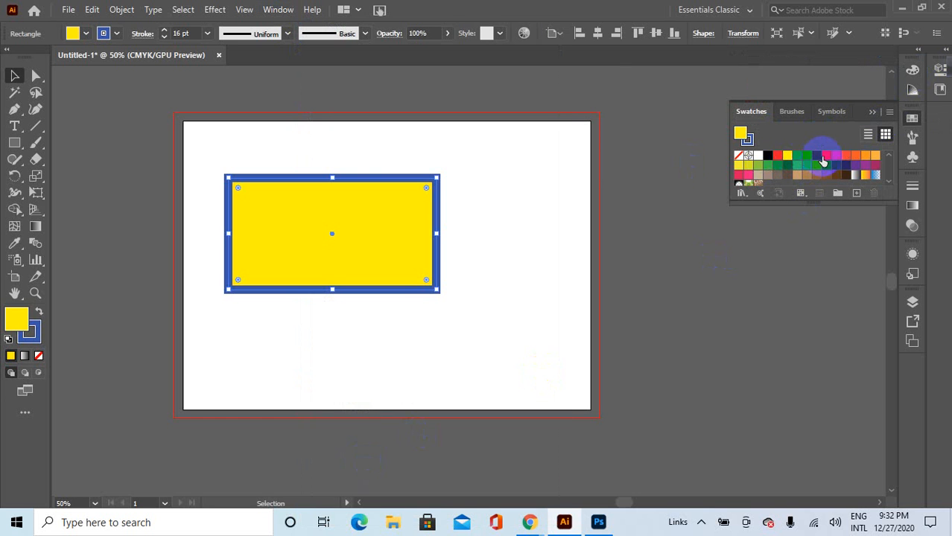
{"action": "left_click", "coordinate": [825, 155]}
{"action": "left_click", "coordinate": [846, 156]}
{"action": "left_click", "coordinate": [865, 156]}
{"action": "scroll", "coordinate": [873, 163], "scroll_direction": "down", "scroll_amount": 3}
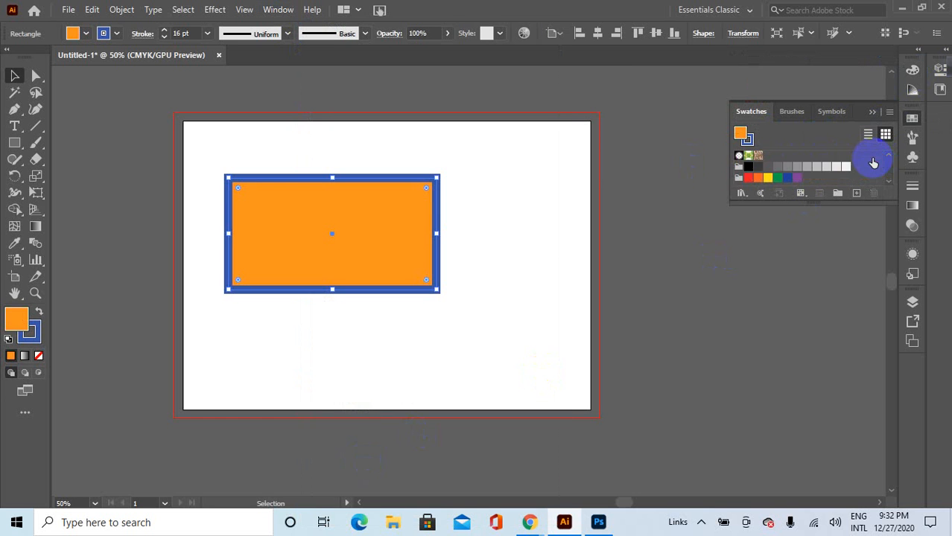
{"action": "scroll", "coordinate": [797, 160], "scroll_direction": "up", "scroll_amount": 3}
{"action": "left_click", "coordinate": [773, 156]}
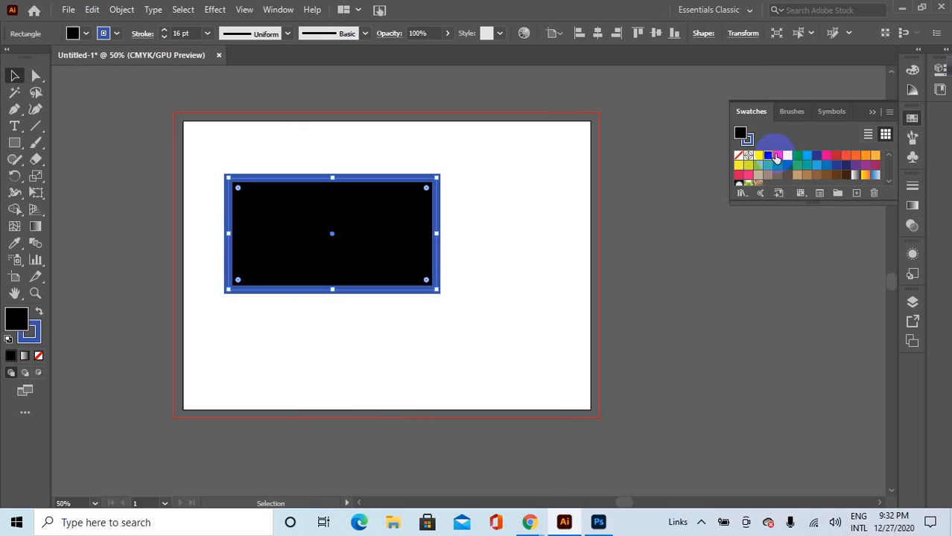
{"action": "left_click", "coordinate": [778, 156]}
{"action": "left_click", "coordinate": [788, 155]}
{"action": "left_click", "coordinate": [873, 111]}
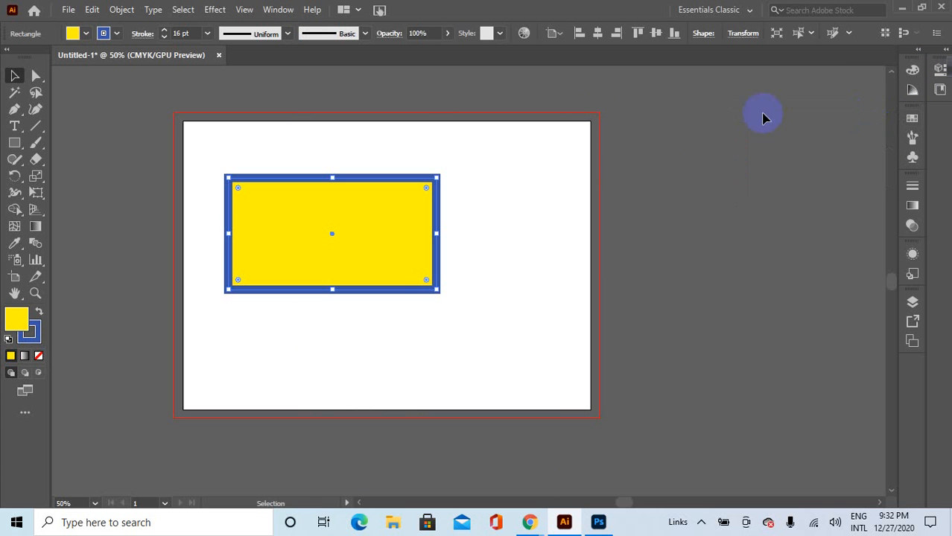
Shift the yellow rectangle slightly to the right and delete it from the artboard.
{"action": "left_click_drag", "start_coordinate": [353, 230], "coordinate": [373, 254]}
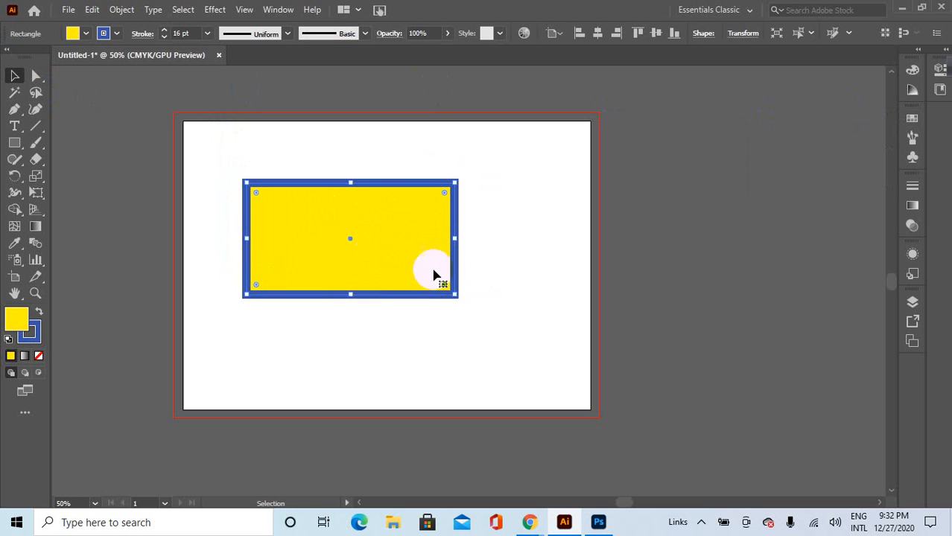
{"action": "key", "text": "Delete"}
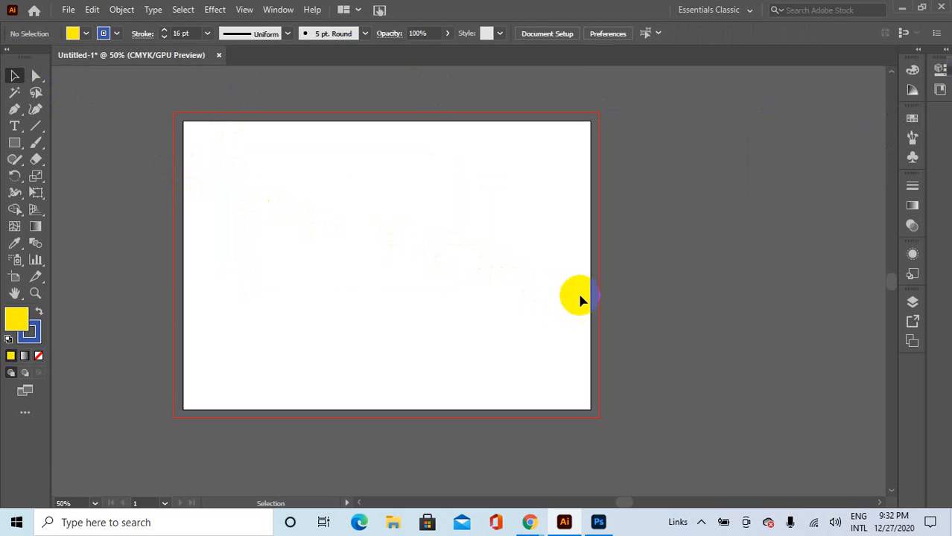
{"action": "scroll", "coordinate": [603, 295], "scroll_direction": "up", "scroll_amount": 1}
{"action": "scroll", "coordinate": [603, 295], "scroll_direction": "down", "scroll_amount": 1}
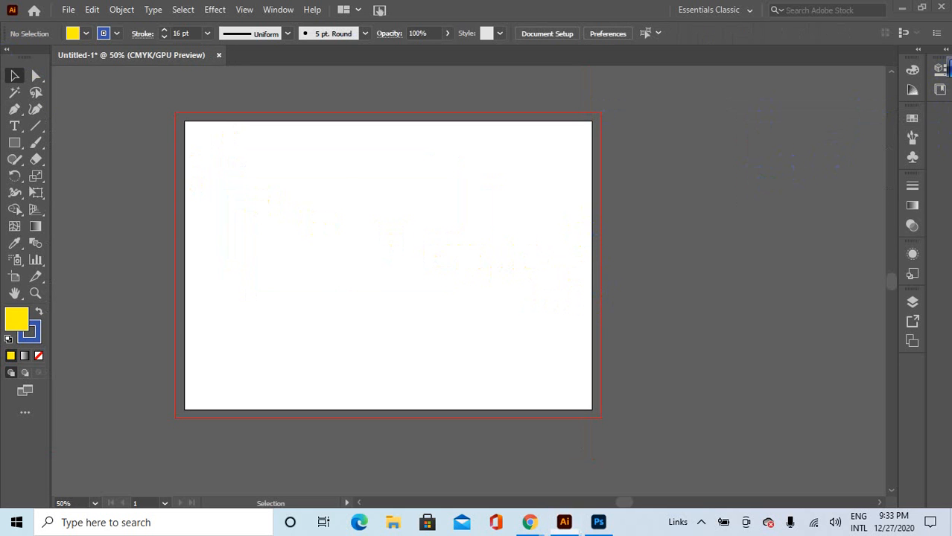
Expand and collapse the Properties panel, and do the same with the docked column of colour, swatch and layer panels.
{"action": "left_click", "coordinate": [941, 66]}
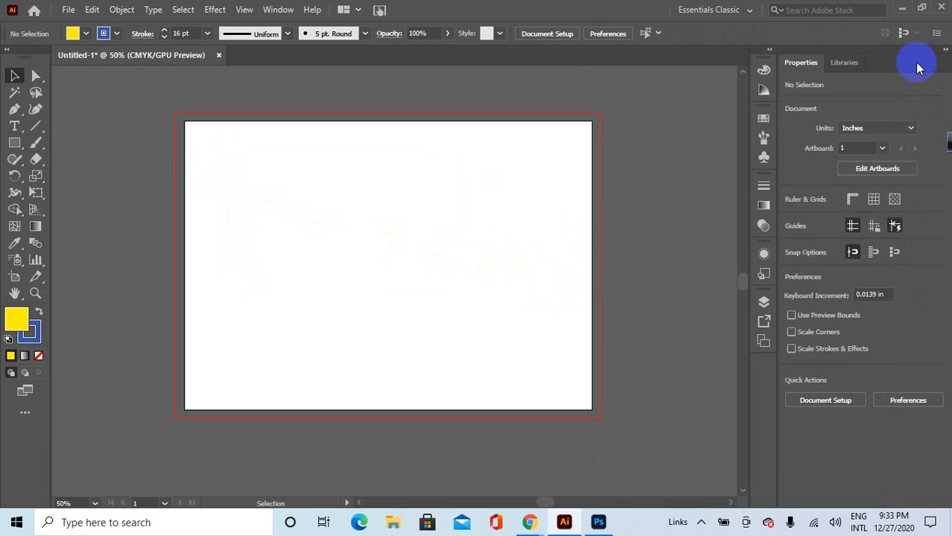
{"action": "left_click", "coordinate": [943, 63]}
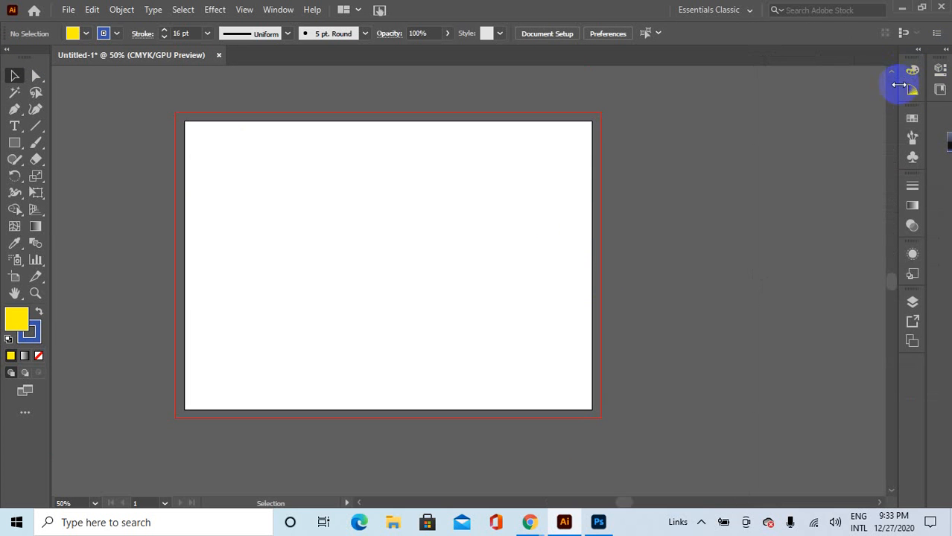
{"action": "left_click", "coordinate": [916, 54]}
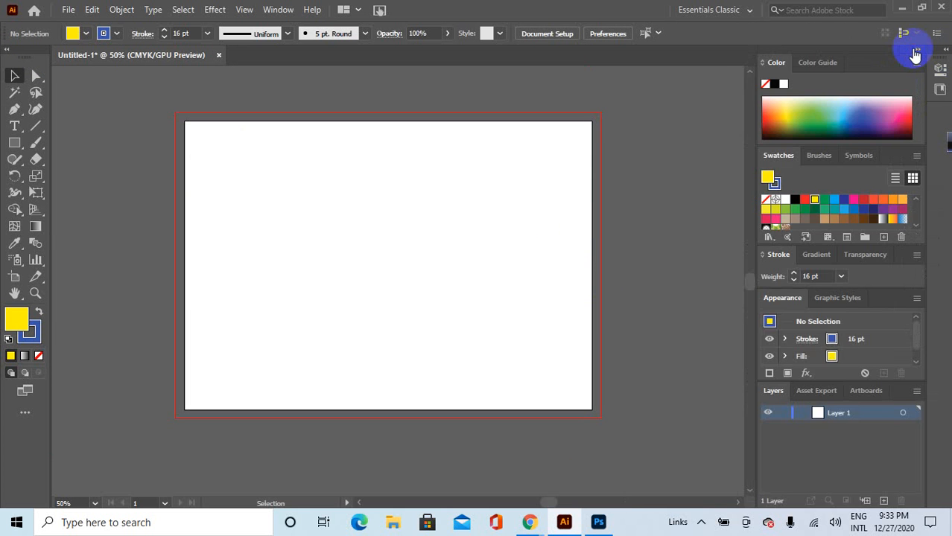
{"action": "left_click", "coordinate": [919, 50]}
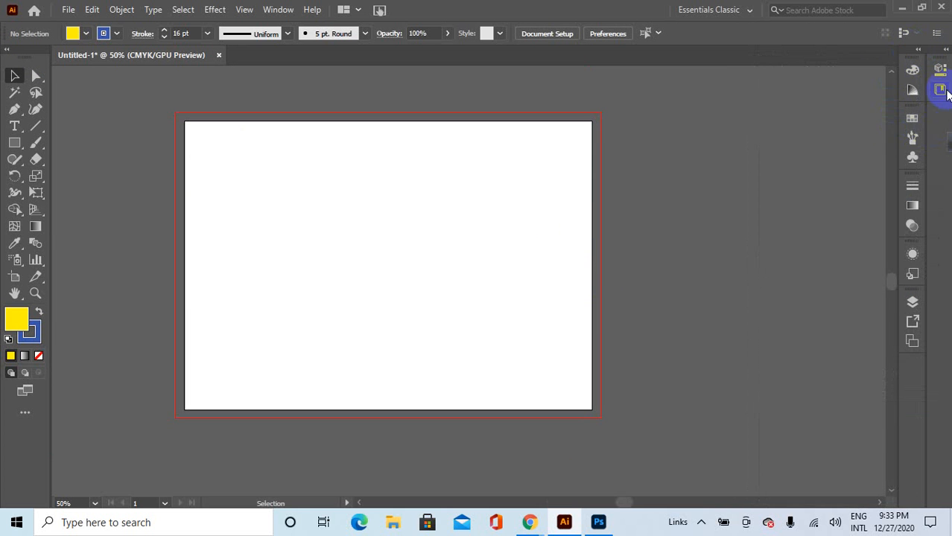
Show the Layers panel and draw a yellow rectangle with a 16 pt blue stroke in the middle of the artboard.
{"action": "left_click", "coordinate": [277, 10]}
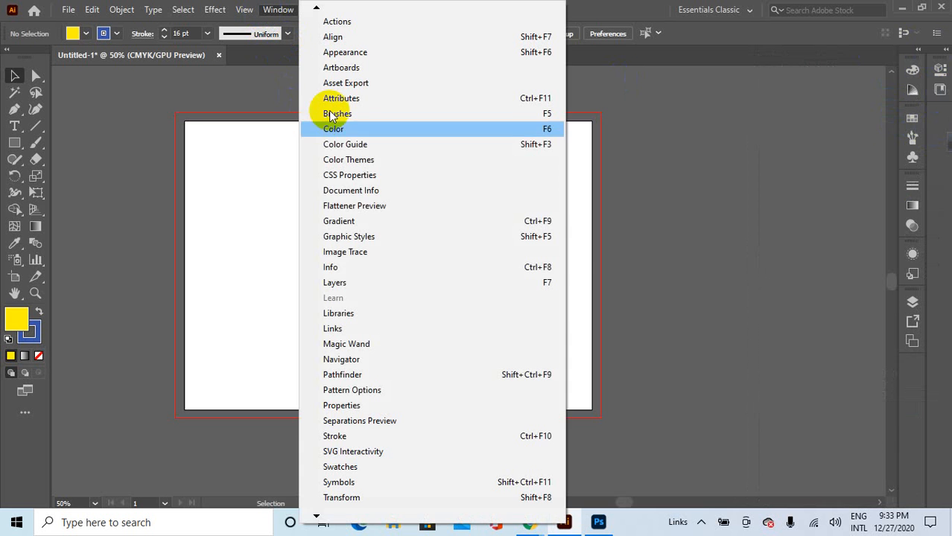
{"action": "left_click", "coordinate": [359, 277]}
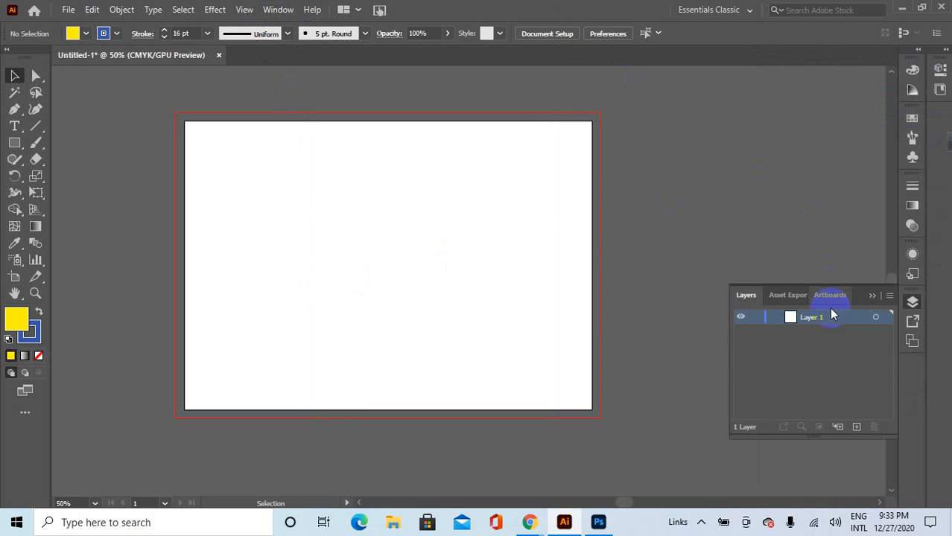
{"action": "left_click", "coordinate": [14, 143]}
{"action": "left_click_drag", "start_coordinate": [265, 215], "coordinate": [428, 323]}
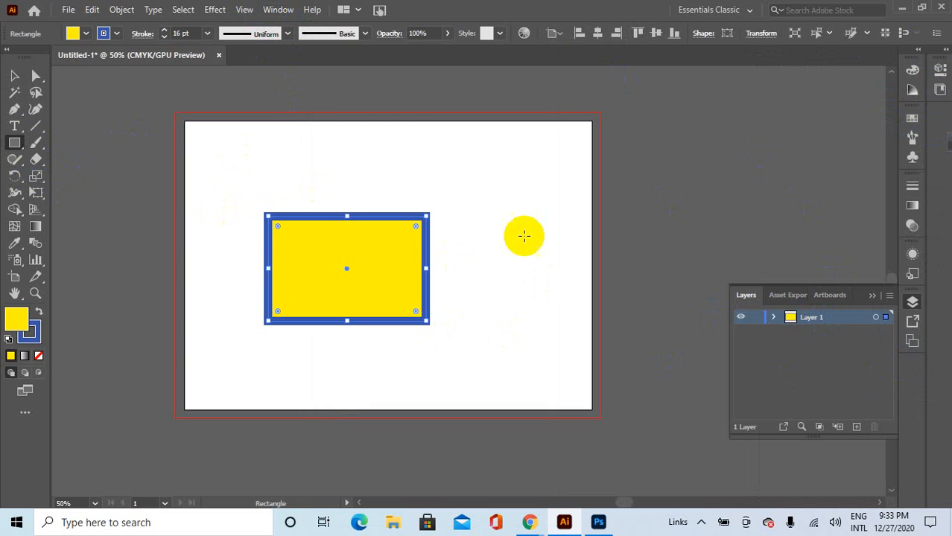
Draw two more yellow rectangles with blue strokes beside and overlapping the first, and expand Layer 1 to list its objects.
{"action": "left_click_drag", "start_coordinate": [335, 167], "coordinate": [460, 258]}
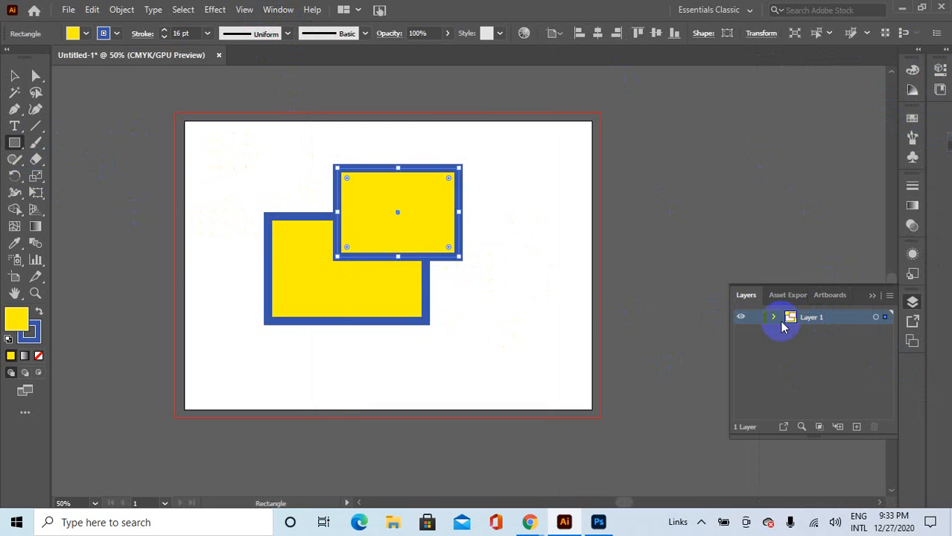
{"action": "left_click", "coordinate": [775, 318]}
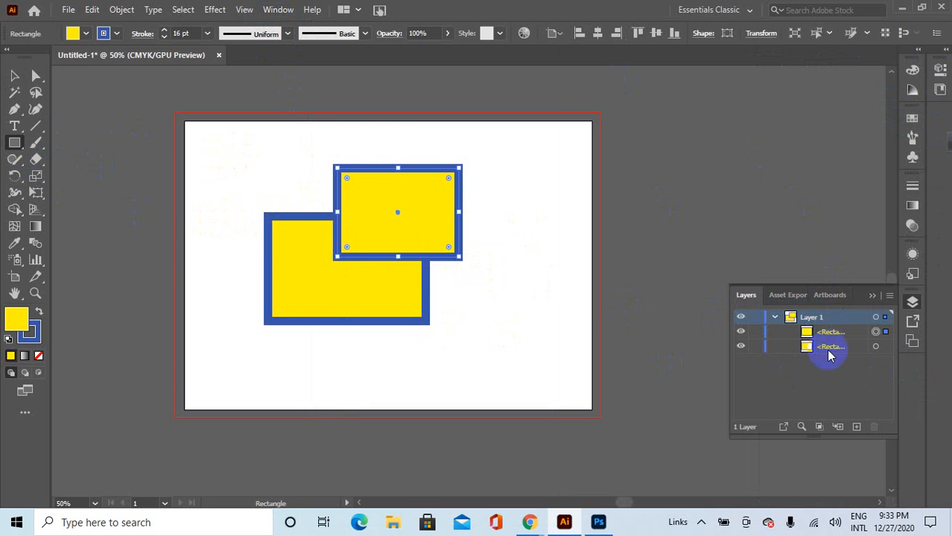
{"action": "left_click_drag", "start_coordinate": [436, 229], "coordinate": [521, 311]}
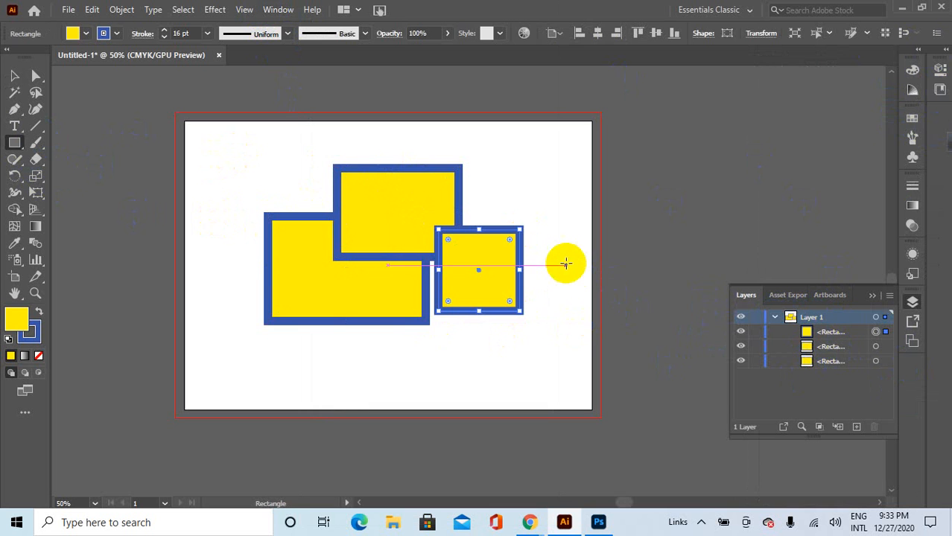
Undo the drawing of all three yellow rectangles so the artboard is empty.
{"action": "key", "text": "ctrl+z"}
{"action": "key", "text": "ctrl+z"}
{"action": "key", "text": "ctrl+z"}
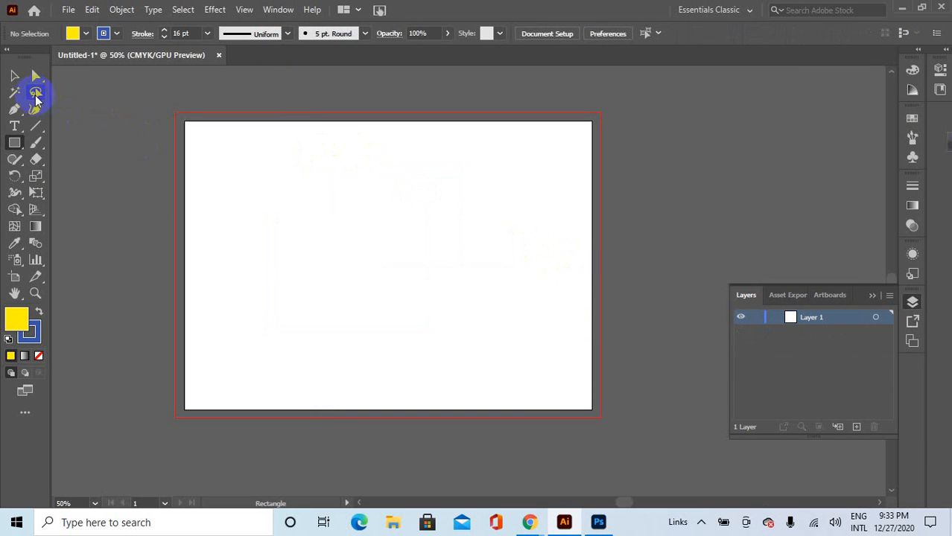
Set the stroke to None, try it on a yellow rectangle in the middle of the artboard, and delete that rectangle.
{"action": "left_click", "coordinate": [116, 33]}
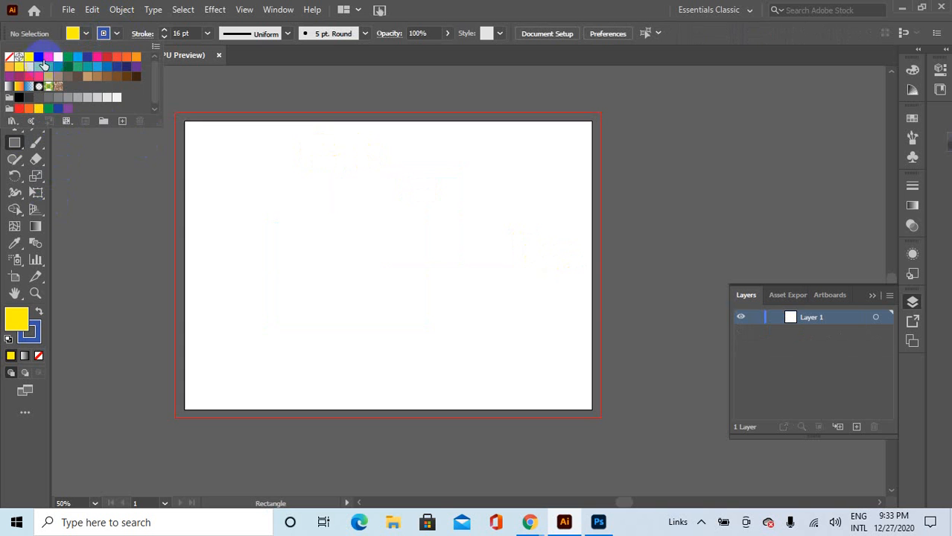
{"action": "left_click", "coordinate": [14, 57]}
{"action": "left_click", "coordinate": [9, 158]}
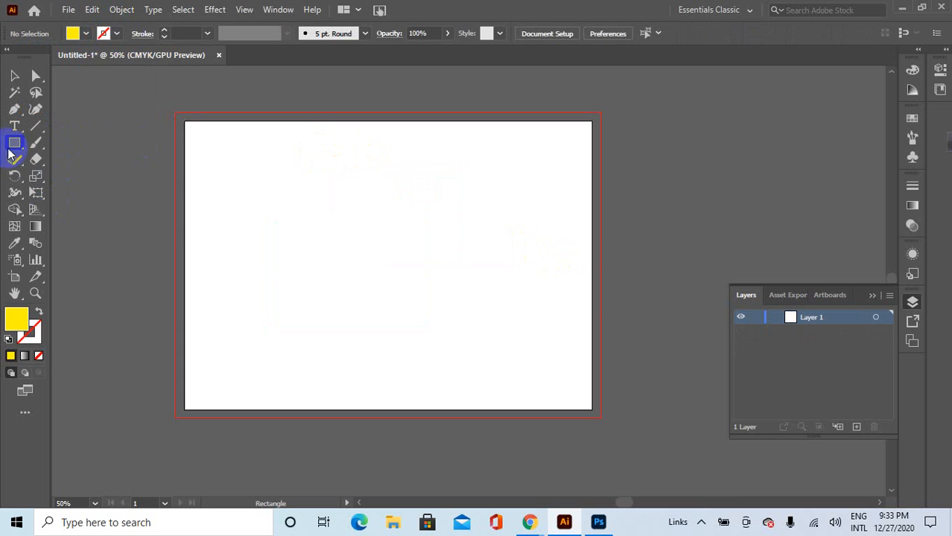
{"action": "left_click_drag", "start_coordinate": [268, 207], "coordinate": [467, 333]}
{"action": "key", "text": "Delete"}
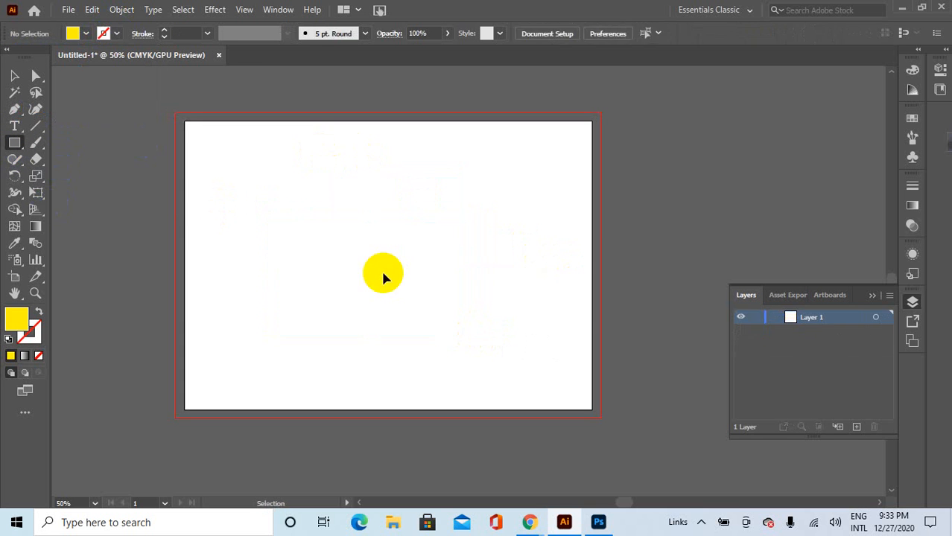
Draw a circle with the Ellipse tool in the upper middle of the artboard and change its fill to red.
{"action": "left_click_drag", "start_coordinate": [14, 143], "coordinate": [67, 175]}
{"action": "left_click_drag", "start_coordinate": [354, 226], "coordinate": [422, 292]}
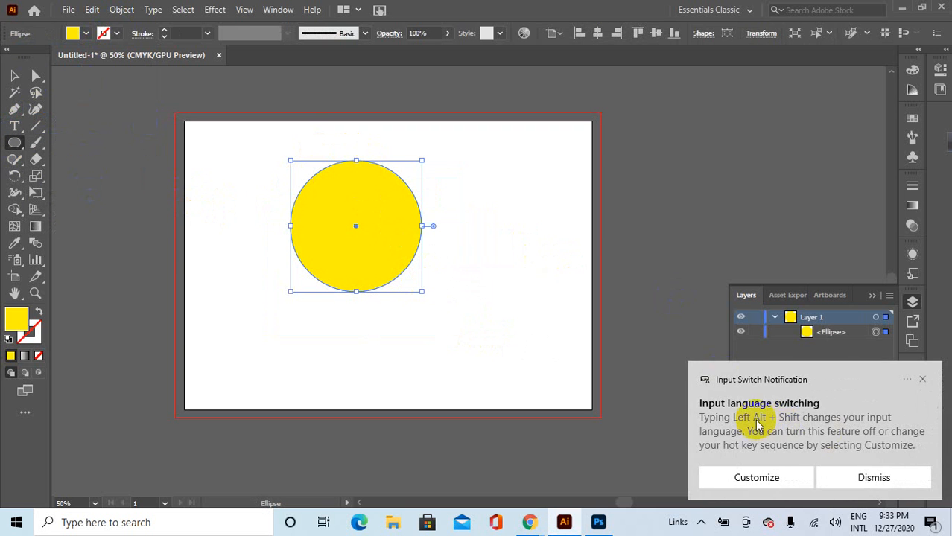
{"action": "double_click", "coordinate": [15, 326]}
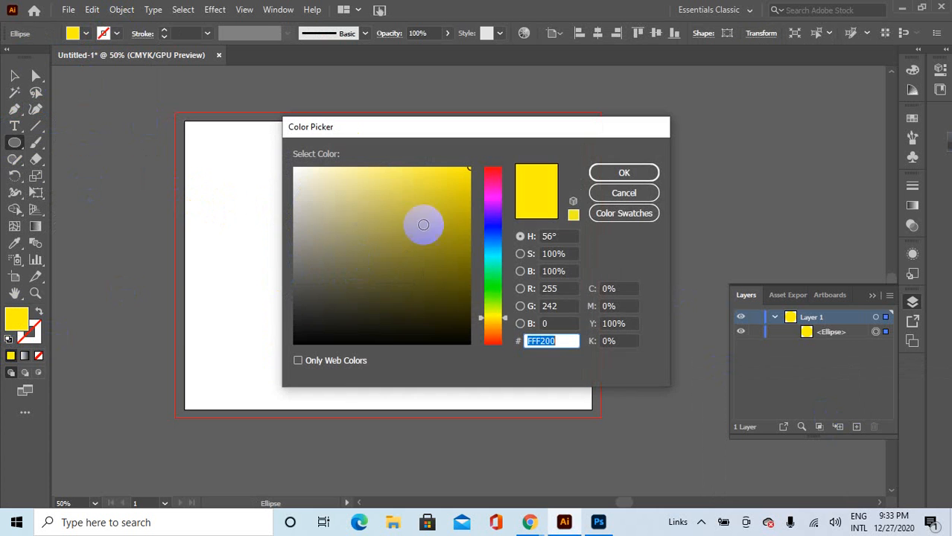
{"action": "left_click_drag", "start_coordinate": [499, 191], "coordinate": [528, 160]}
{"action": "left_click", "coordinate": [624, 172]}
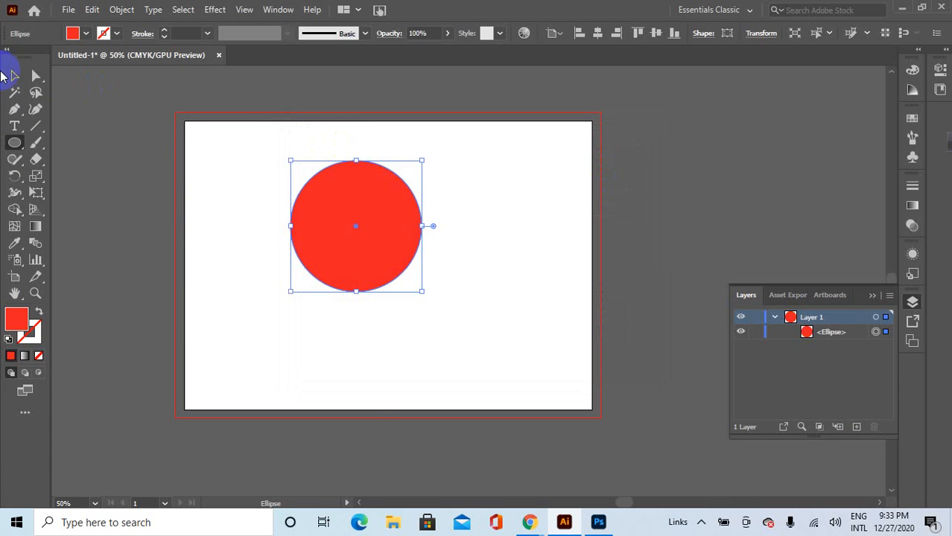
Move the red circle down and slightly right to the middle of the artboard.
{"action": "left_click", "coordinate": [14, 76]}
{"action": "left_click", "coordinate": [365, 218]}
{"action": "left_click_drag", "start_coordinate": [365, 218], "coordinate": [392, 251]}
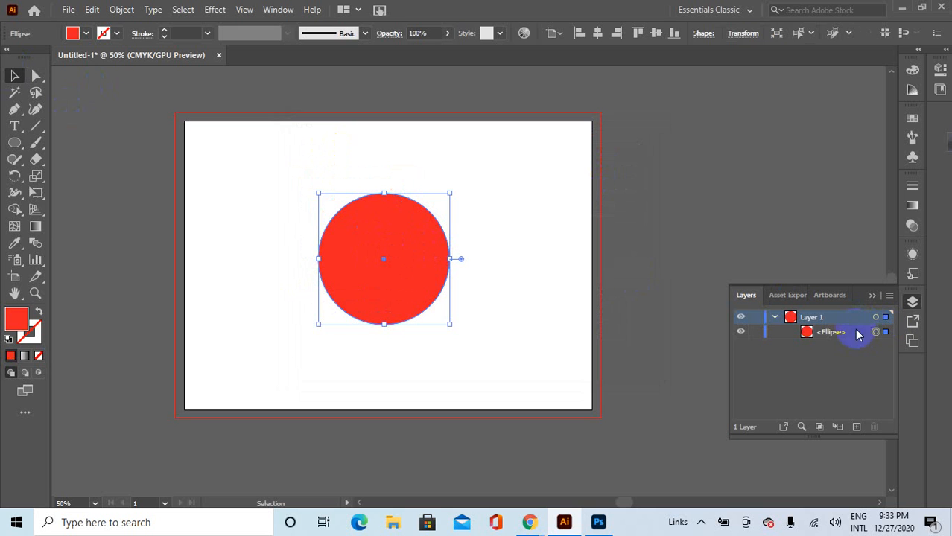
Draw a large rectangle across most of the artboard, covering the circle, and fill it with dark green (#165906).
{"action": "left_click_drag", "start_coordinate": [14, 142], "coordinate": [52, 142]}
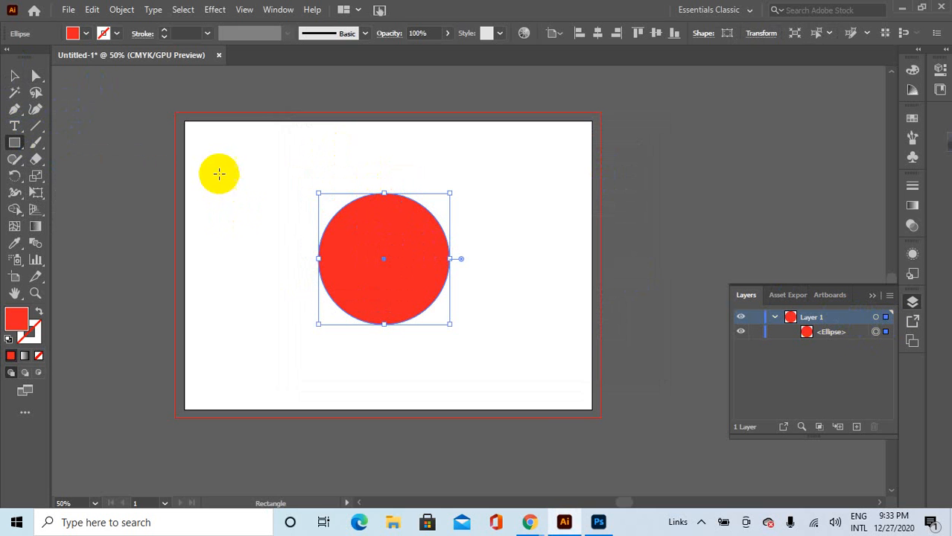
{"action": "left_click_drag", "start_coordinate": [194, 146], "coordinate": [582, 361]}
{"action": "double_click", "coordinate": [16, 318]}
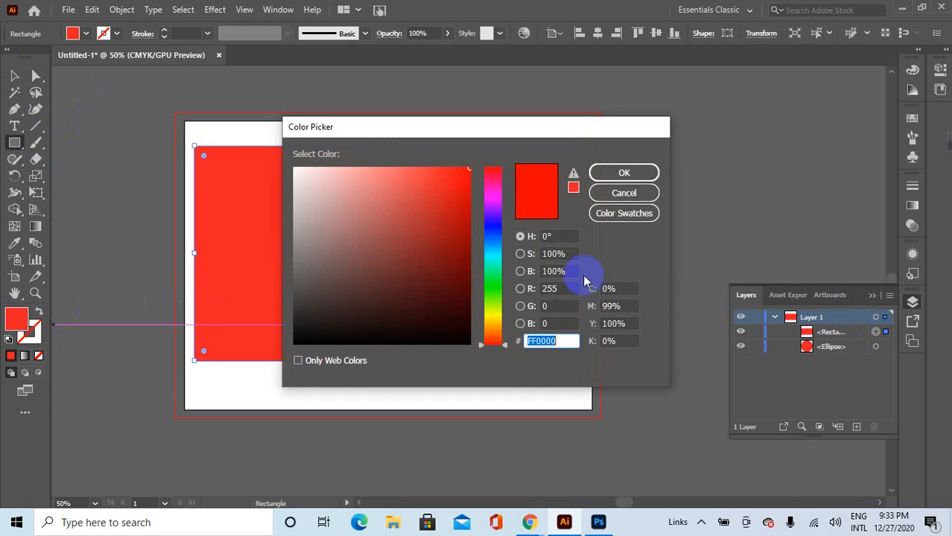
{"action": "mouse_move", "coordinate": [492, 296]}
{"action": "left_mouse_down"}
{"action": "mouse_move", "coordinate": [493, 239]}
{"action": "mouse_move", "coordinate": [494, 293]}
{"action": "left_mouse_up"}
{"action": "left_click", "coordinate": [459, 281]}
{"action": "left_click", "coordinate": [640, 172]}
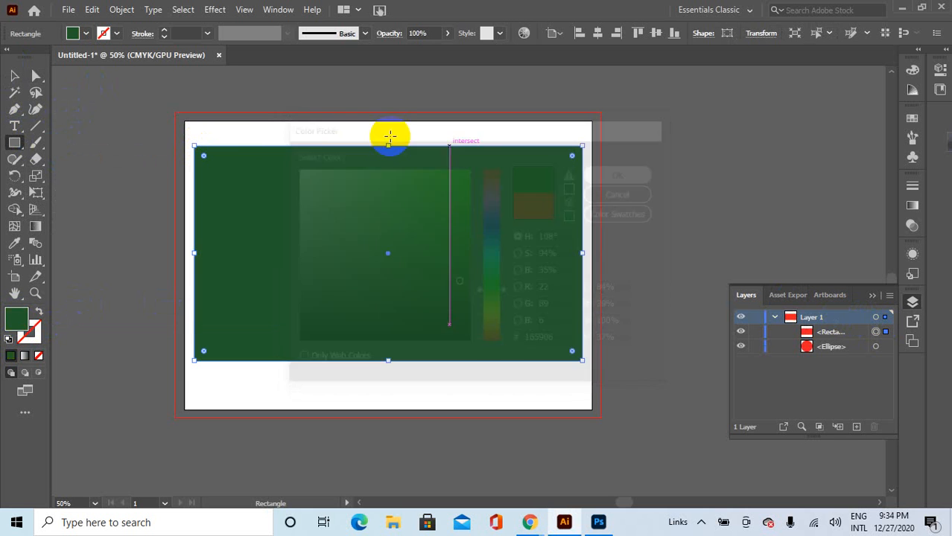
Select the green rectangle alone and both shapes together to examine the circle hidden beneath it, and clear the selection.
{"action": "left_click", "coordinate": [13, 76]}
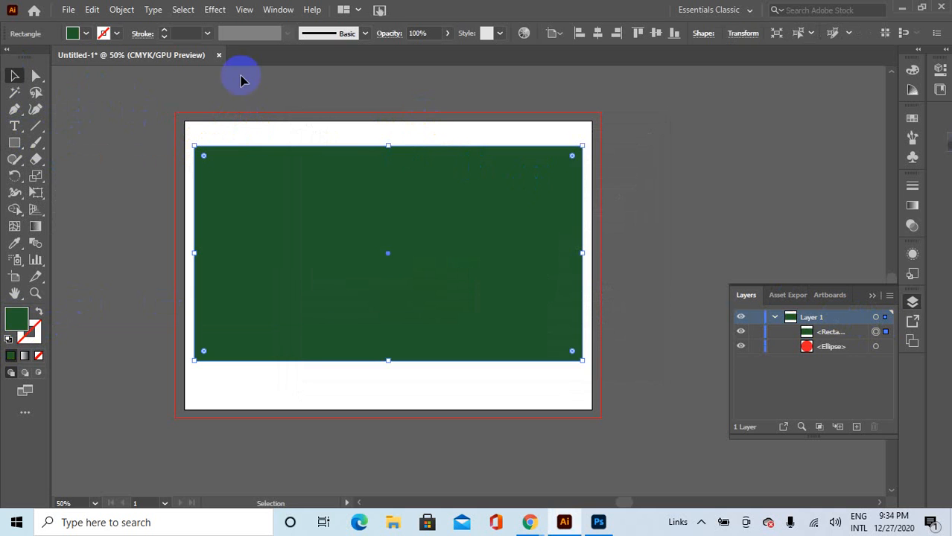
{"action": "left_click", "coordinate": [662, 179]}
{"action": "left_click", "coordinate": [365, 180]}
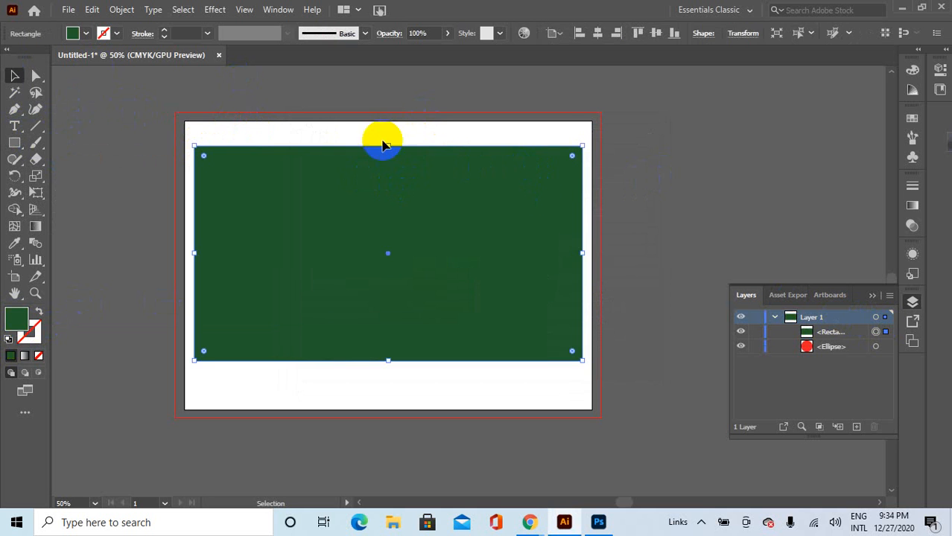
{"action": "left_click", "coordinate": [660, 125]}
{"action": "left_click", "coordinate": [325, 194]}
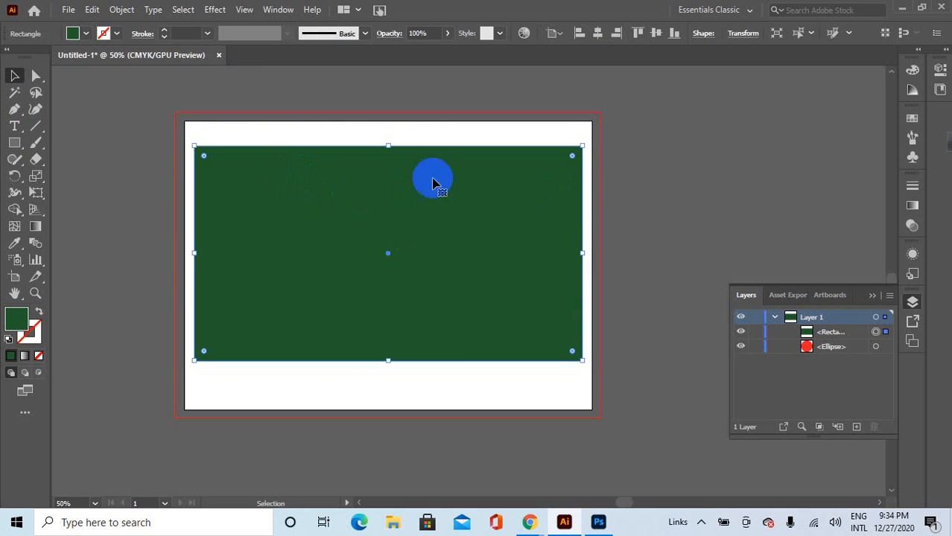
{"action": "left_click_drag", "start_coordinate": [663, 153], "coordinate": [447, 236]}
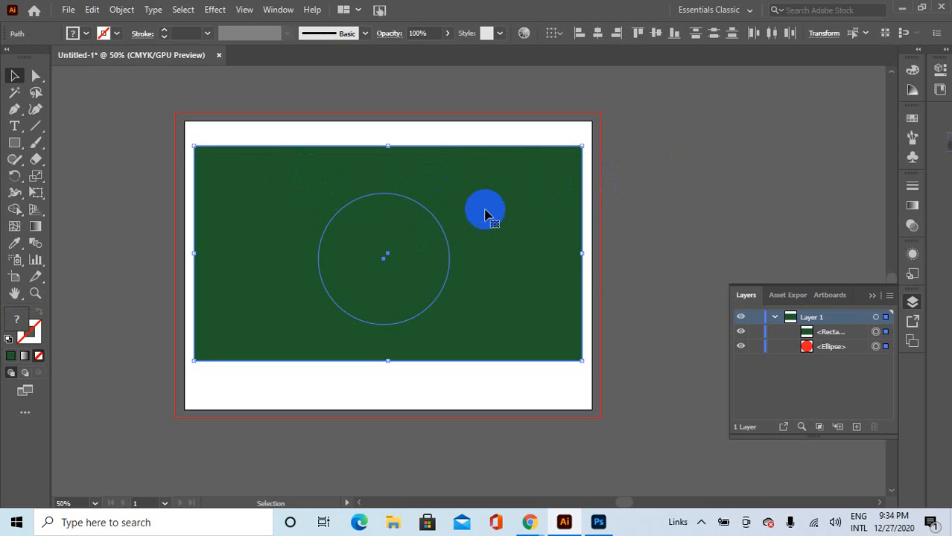
{"action": "left_click_drag", "start_coordinate": [683, 172], "coordinate": [406, 259]}
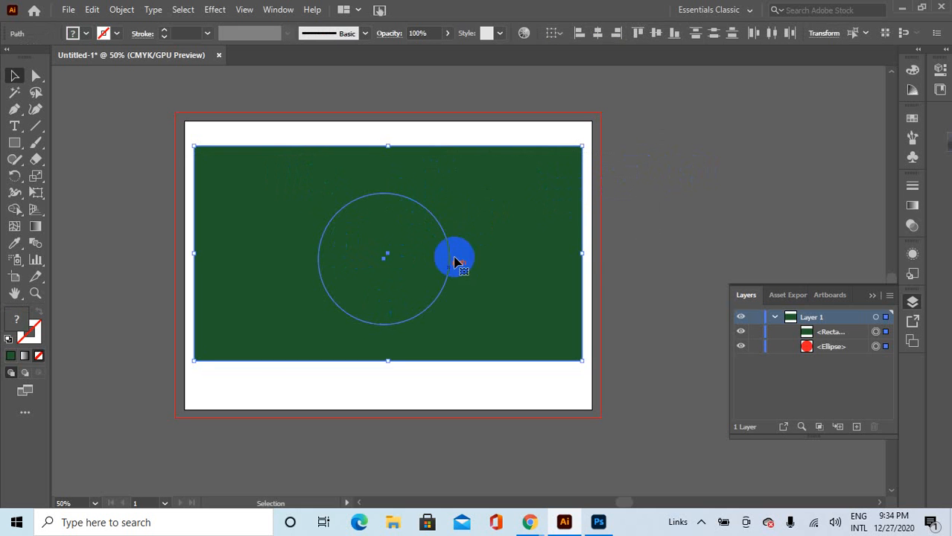
{"action": "left_click", "coordinate": [651, 242]}
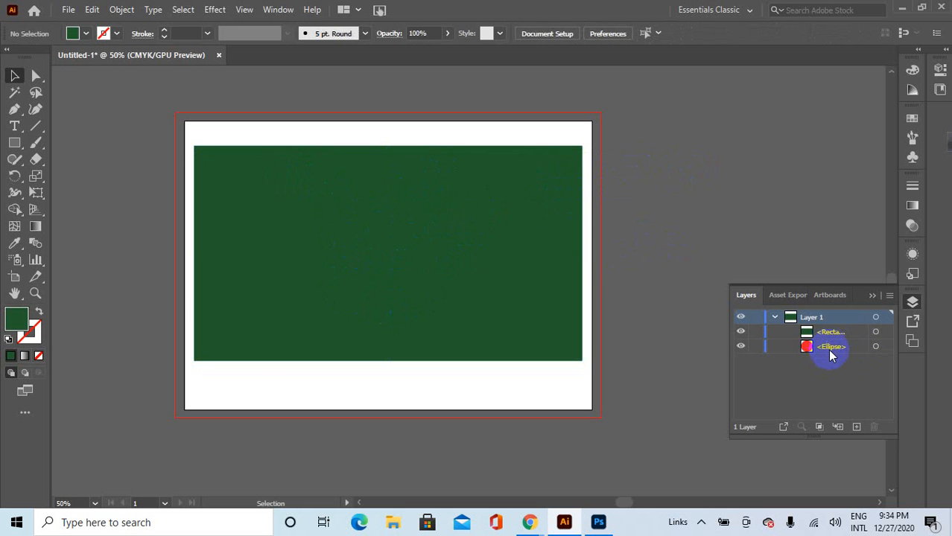
Move the ellipse above the rectangle in Layer 1's stacking order.
{"action": "left_click", "coordinate": [832, 348]}
{"action": "left_click", "coordinate": [830, 333]}
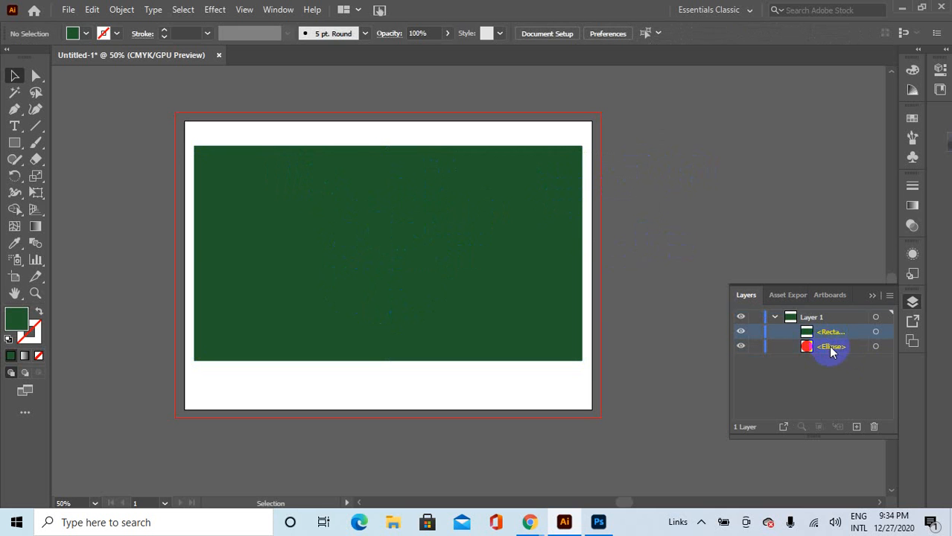
{"action": "left_click", "coordinate": [832, 348]}
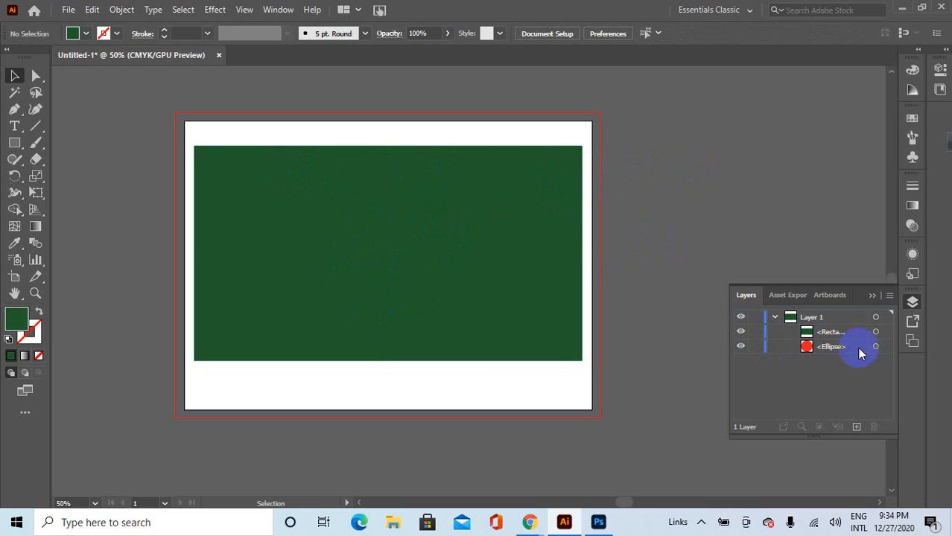
{"action": "left_click", "coordinate": [856, 343]}
{"action": "left_click_drag", "start_coordinate": [861, 326], "coordinate": [860, 323]}
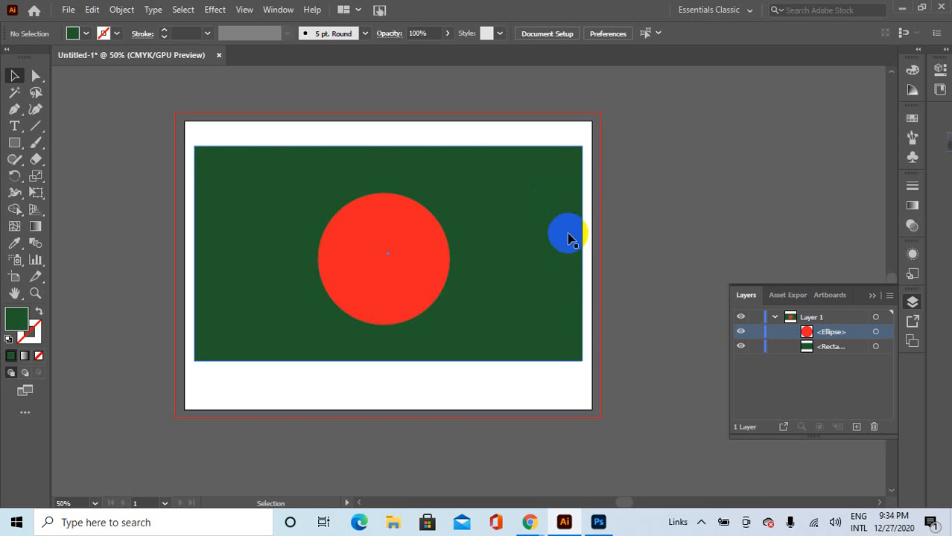
Move the ellipse back below the rectangle in Layer 1, and check the artboard with a trial selection.
{"action": "left_click_drag", "start_coordinate": [841, 332], "coordinate": [842, 353]}
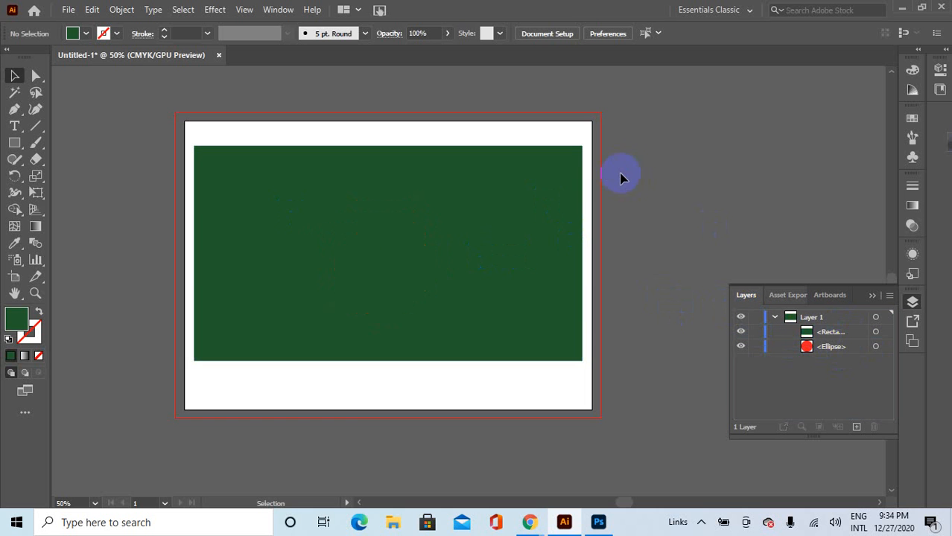
{"action": "left_click_drag", "start_coordinate": [599, 149], "coordinate": [314, 234]}
{"action": "left_click", "coordinate": [642, 163]}
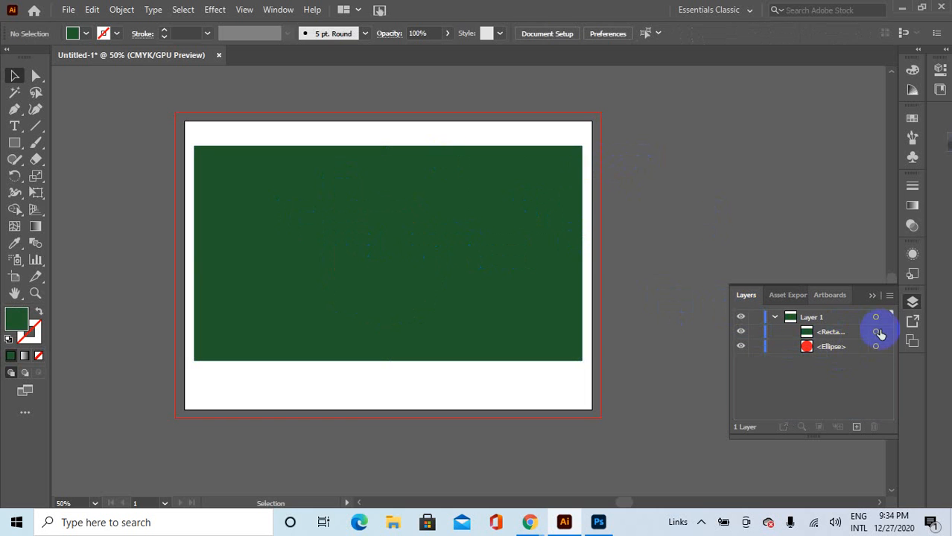
Select the green rectangle, review the Arrange options, and apply Send to Back to place it behind the circle.
{"action": "left_click", "coordinate": [492, 173]}
{"action": "right_click", "coordinate": [453, 185]}
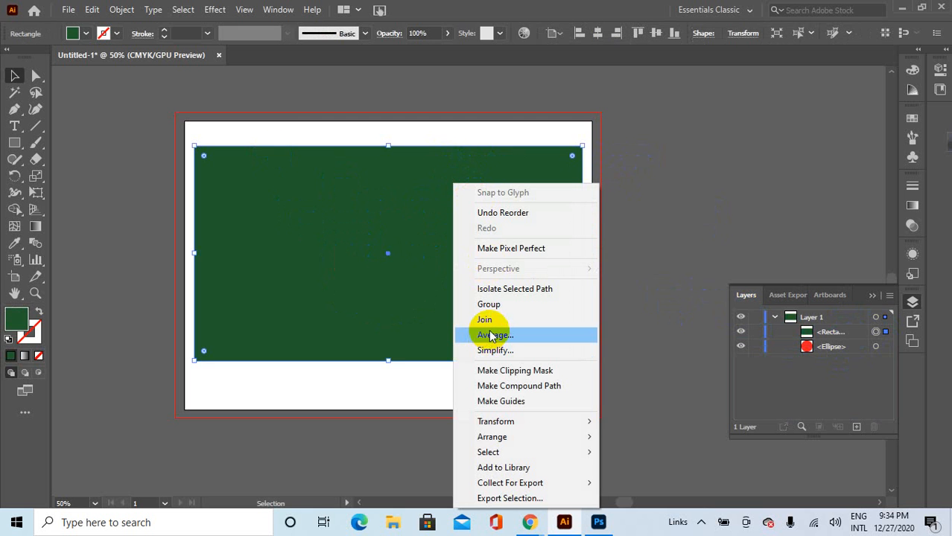
{"action": "mouse_move", "coordinate": [520, 440]}
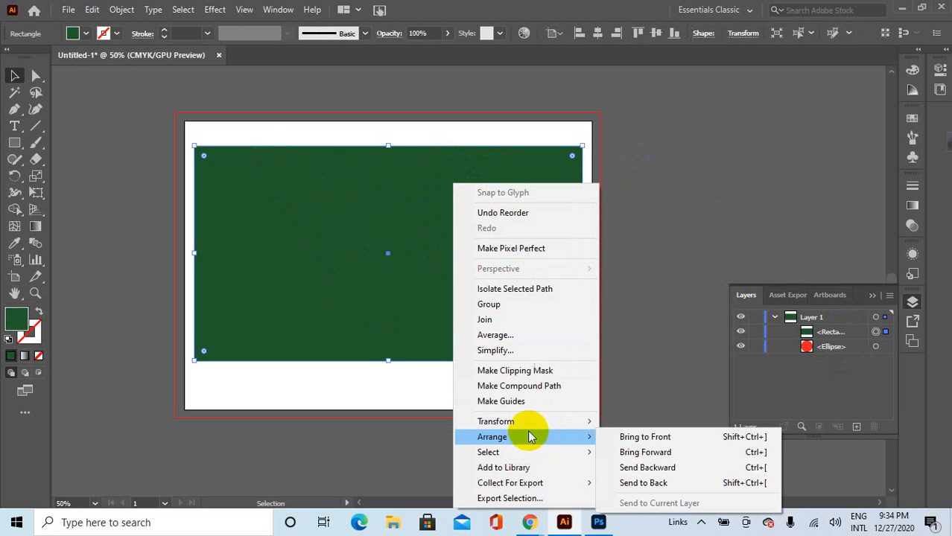
{"action": "right_click", "coordinate": [411, 170]}
{"action": "mouse_move", "coordinate": [453, 429]}
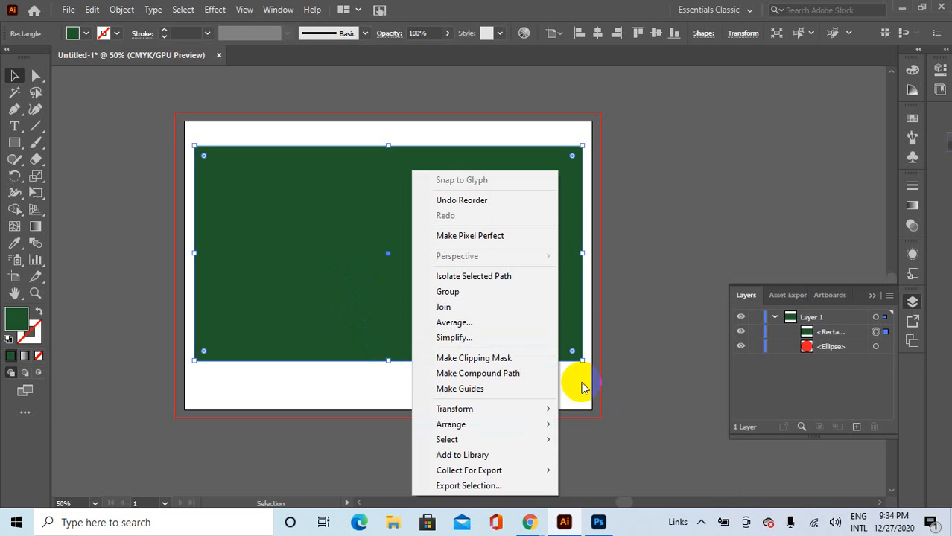
{"action": "mouse_move", "coordinate": [504, 411]}
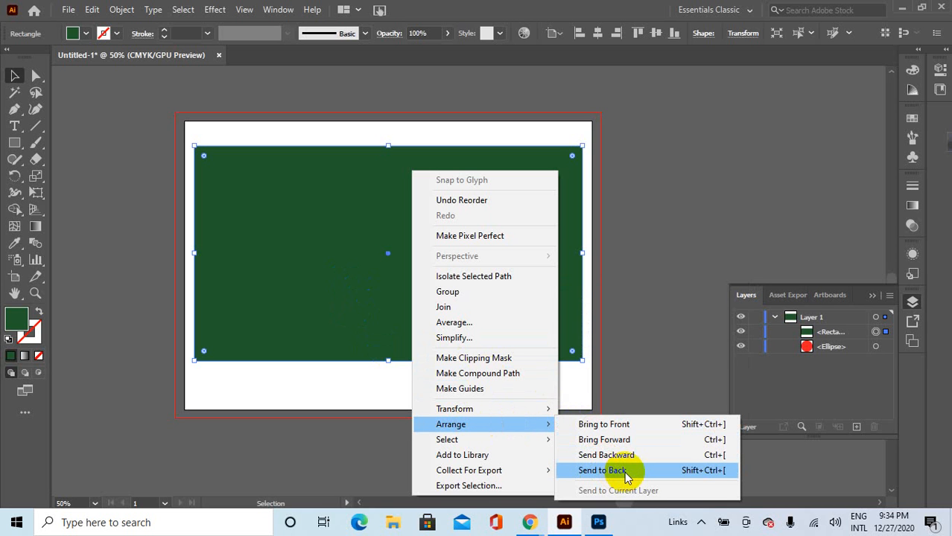
{"action": "left_click", "coordinate": [374, 276]}
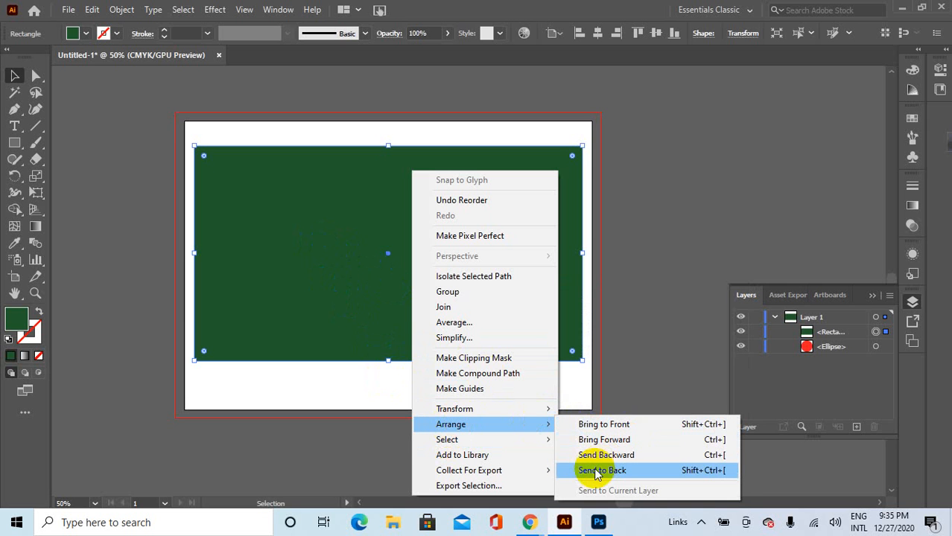
{"action": "left_click", "coordinate": [597, 475]}
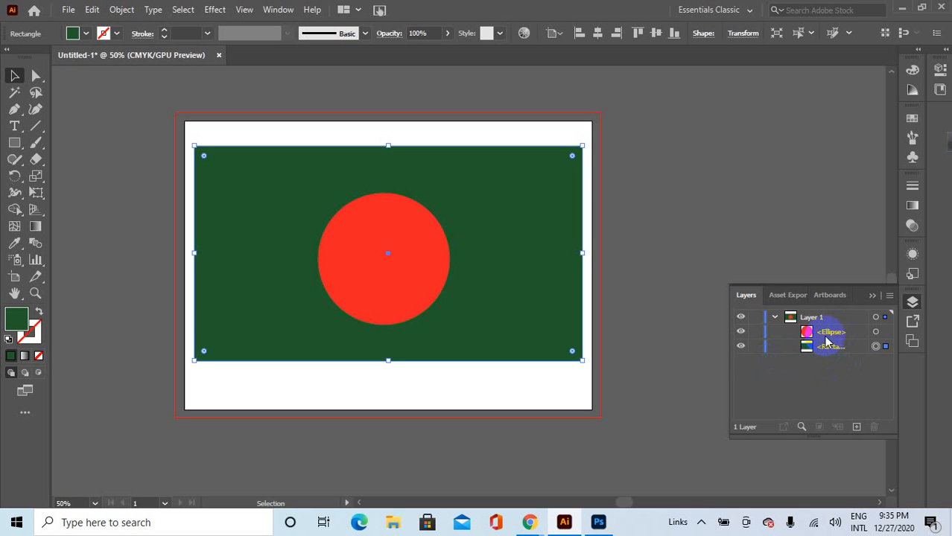
Arrange the green rectangle in front of the red circle with Bring to Front.
{"action": "right_click", "coordinate": [533, 227]}
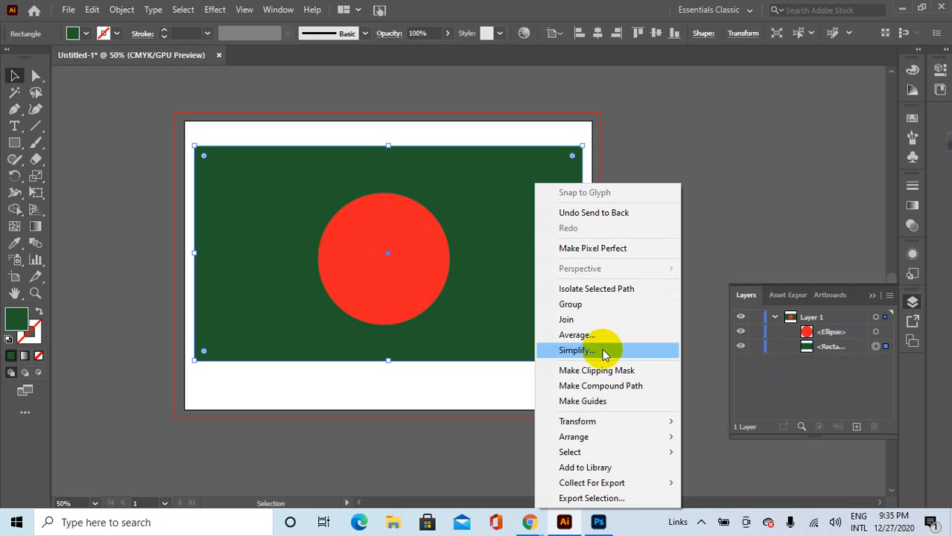
{"action": "mouse_move", "coordinate": [596, 438]}
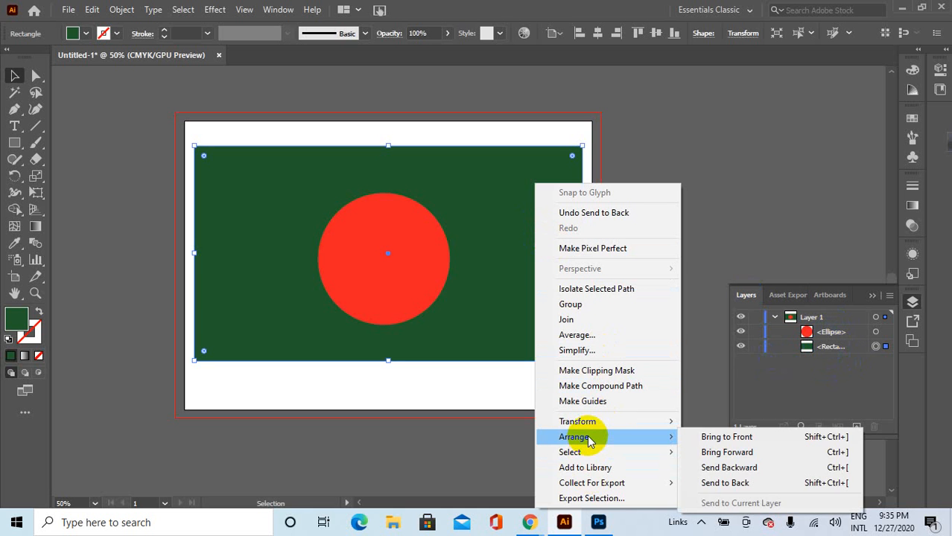
{"action": "left_click", "coordinate": [734, 438]}
Apply Send to Back to the green rectangle, review the Arrange options once more, and deselect it.
{"action": "right_click", "coordinate": [467, 216]}
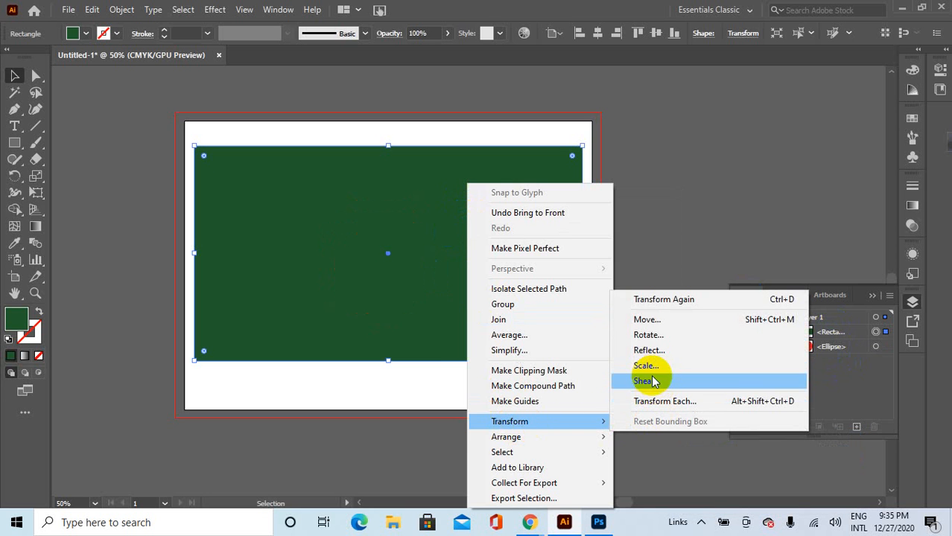
{"action": "mouse_move", "coordinate": [542, 441]}
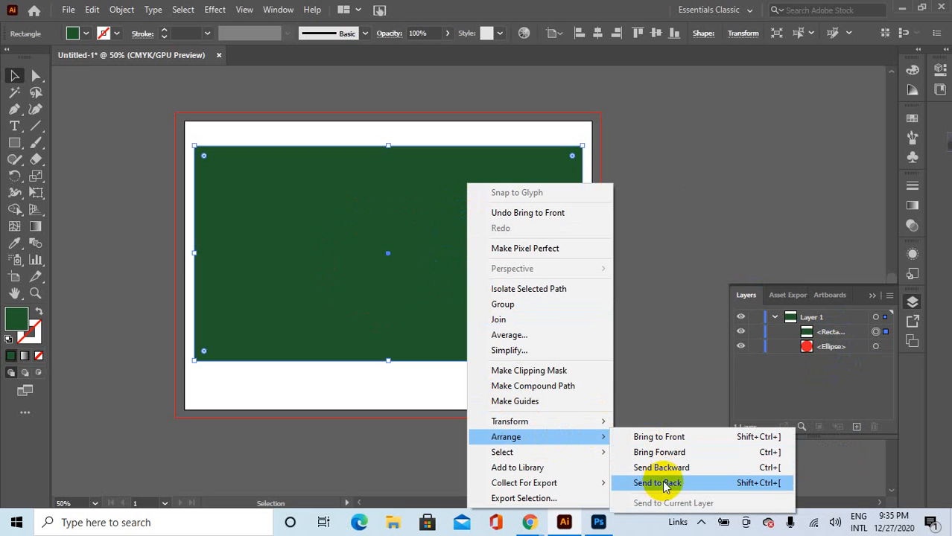
{"action": "left_click", "coordinate": [674, 484]}
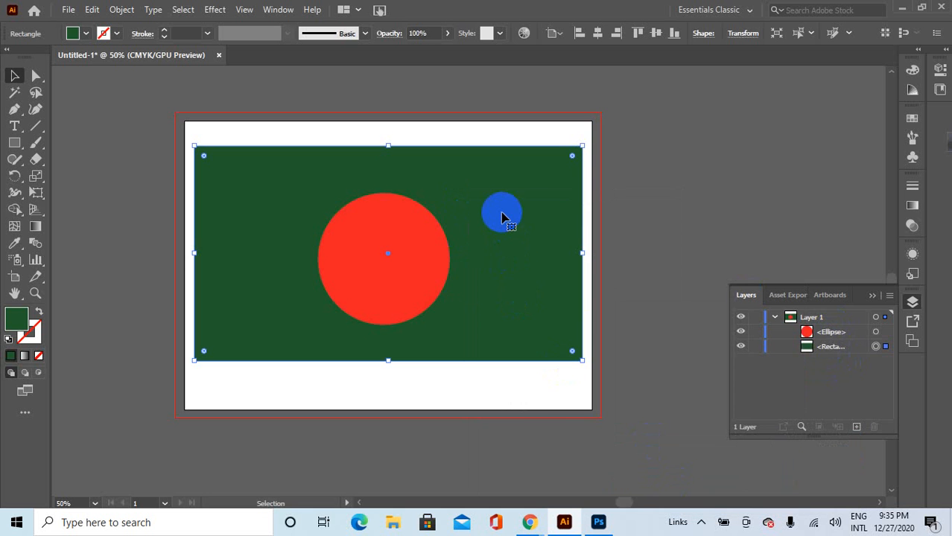
{"action": "right_click", "coordinate": [503, 216]}
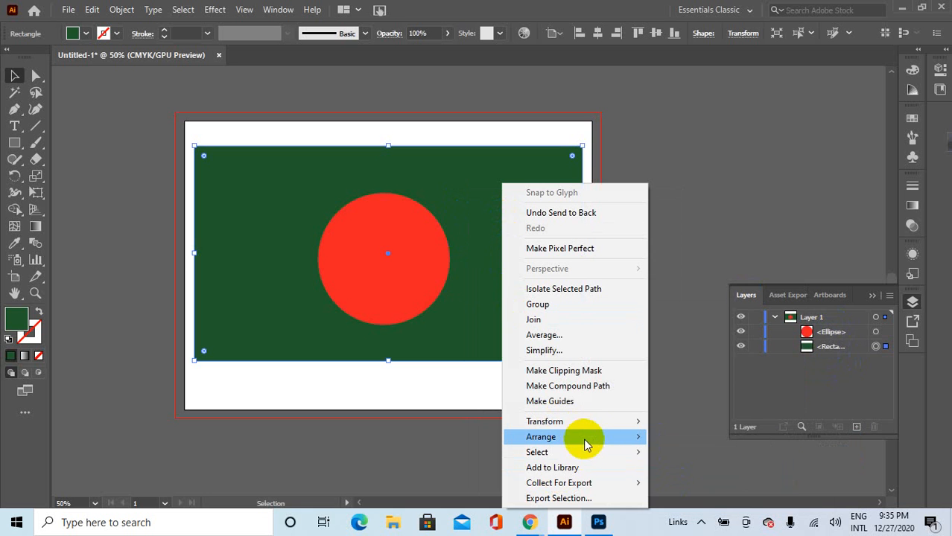
{"action": "mouse_move", "coordinate": [579, 438]}
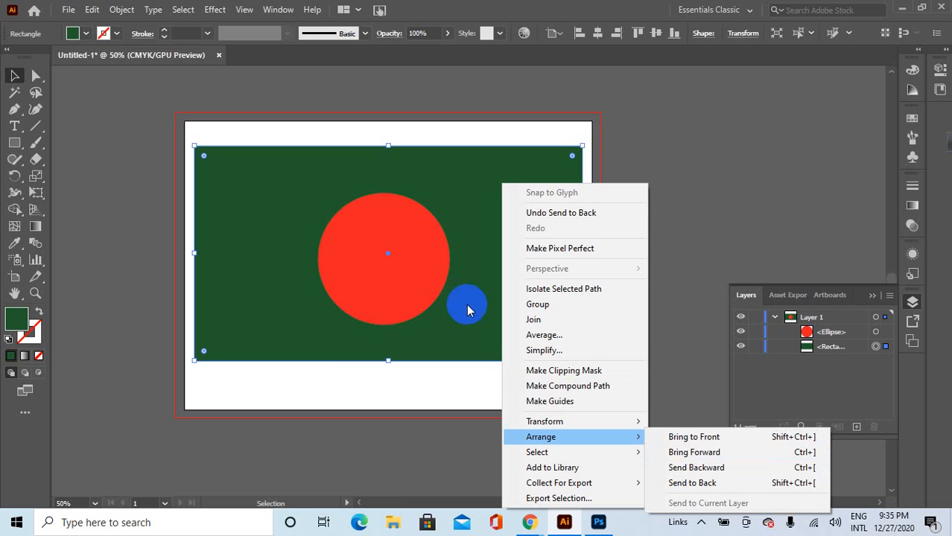
{"action": "left_click", "coordinate": [413, 370]}
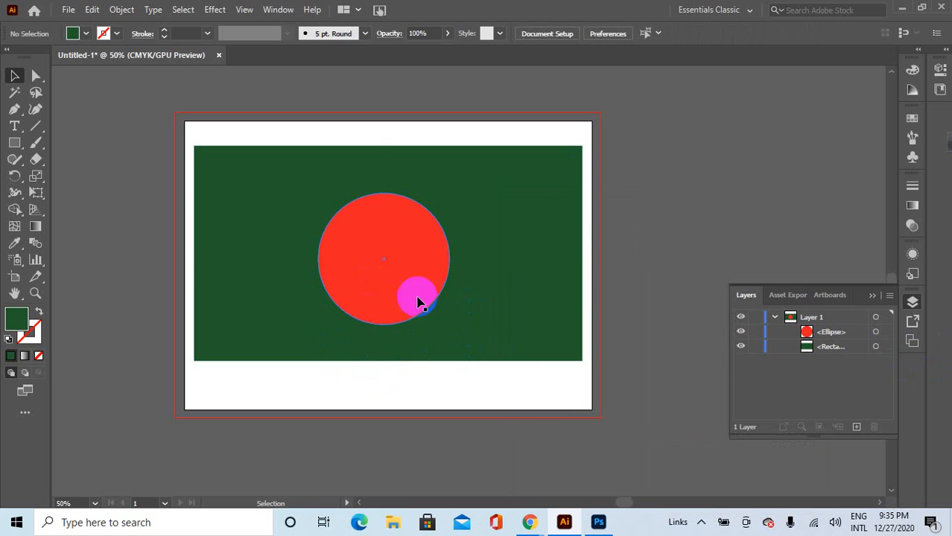
Move the green rectangle and red circle together off the artboard's right side, and draw three overlapping rectangles on the artboard.
{"action": "key", "text": "ctrl+a"}
{"action": "left_click_drag", "start_coordinate": [390, 272], "coordinate": [854, 260]}
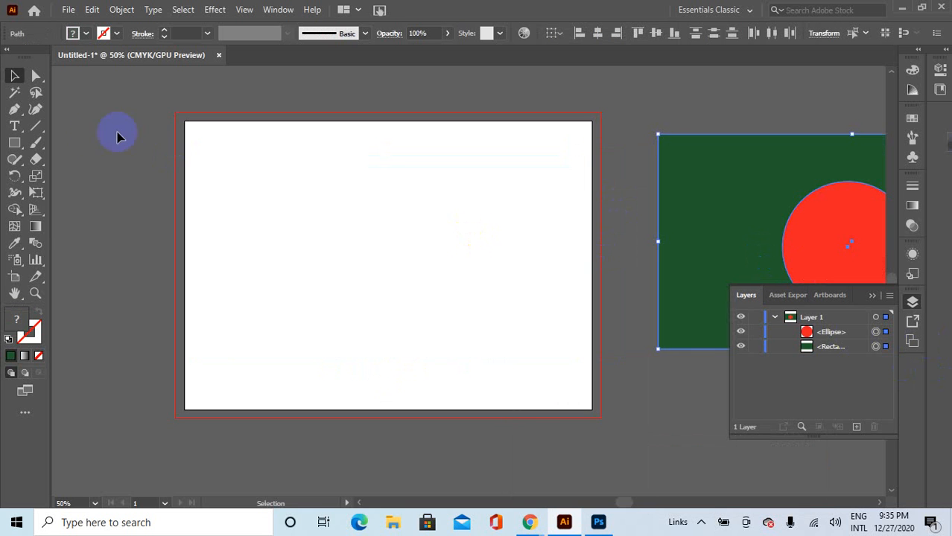
{"action": "left_click", "coordinate": [13, 150]}
{"action": "left_click", "coordinate": [75, 142]}
{"action": "left_click_drag", "start_coordinate": [251, 210], "coordinate": [355, 297]}
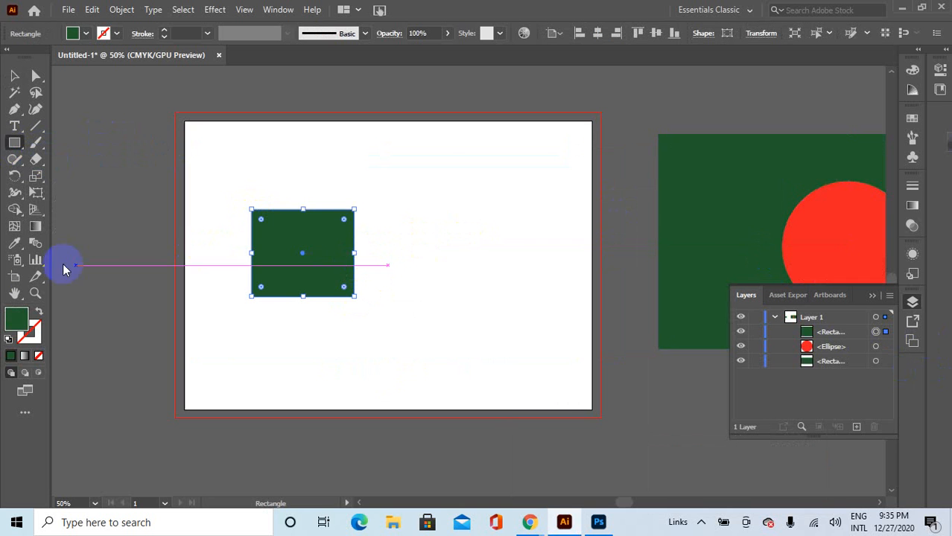
{"action": "left_click_drag", "start_coordinate": [418, 252], "coordinate": [267, 319]}
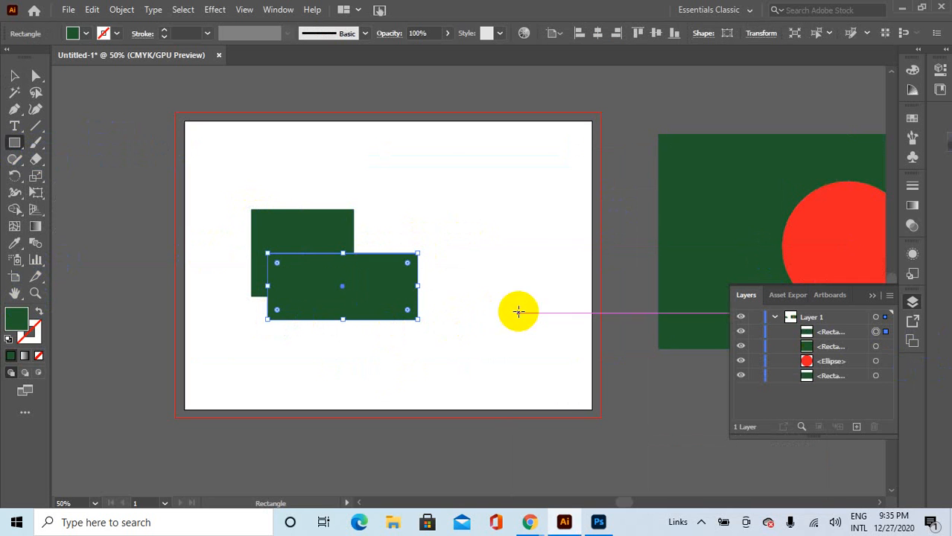
{"action": "mouse_move", "coordinate": [519, 314]}
{"action": "left_mouse_down"}
{"action": "mouse_move", "coordinate": [296, 324]}
{"action": "mouse_move", "coordinate": [312, 283]}
{"action": "mouse_move", "coordinate": [408, 241]}
{"action": "mouse_move", "coordinate": [384, 199]}
{"action": "left_mouse_up"}
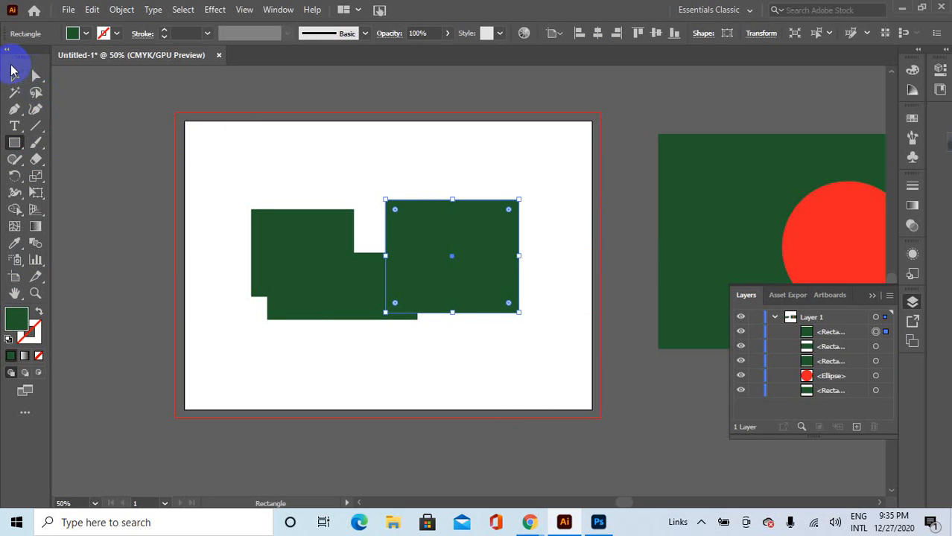
Fill the largest new rectangle with orange, the wide lower one with red and the remaining one with yellow from the swatches.
{"action": "left_click", "coordinate": [12, 77]}
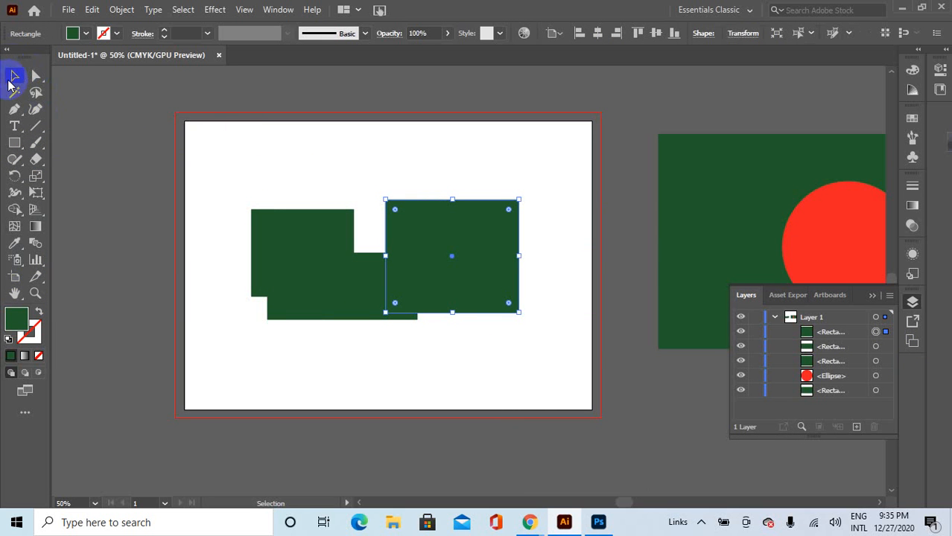
{"action": "left_click", "coordinate": [910, 121]}
{"action": "left_click", "coordinate": [865, 155]}
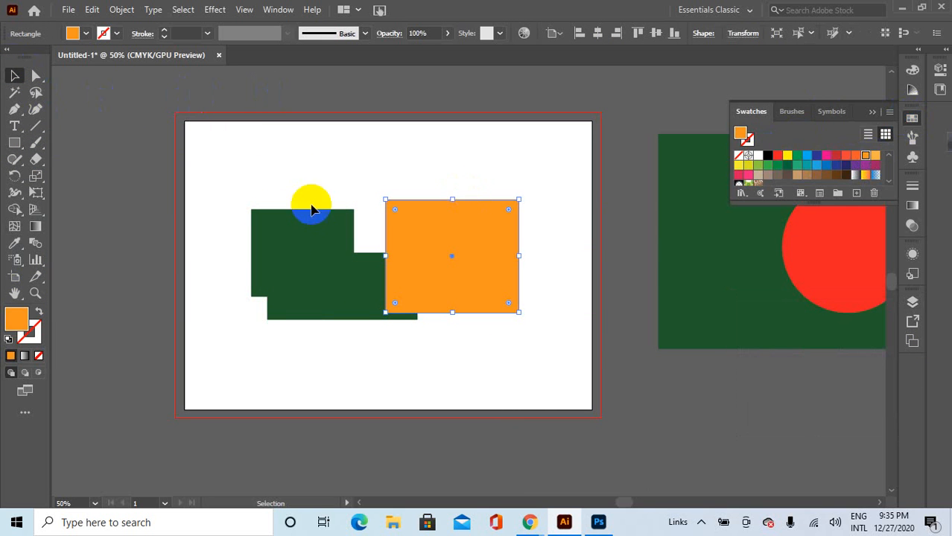
{"action": "left_click", "coordinate": [313, 297]}
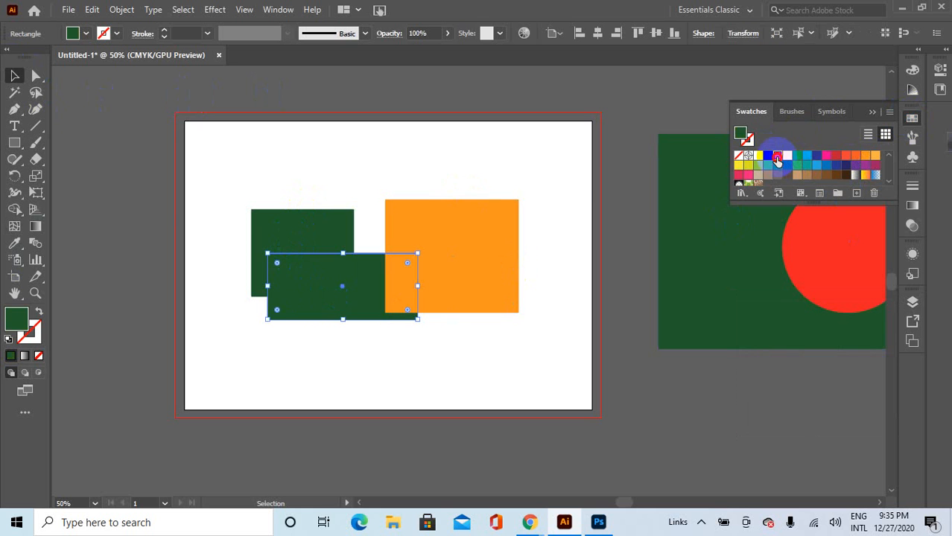
{"action": "left_click", "coordinate": [777, 159]}
{"action": "left_click", "coordinate": [319, 221]}
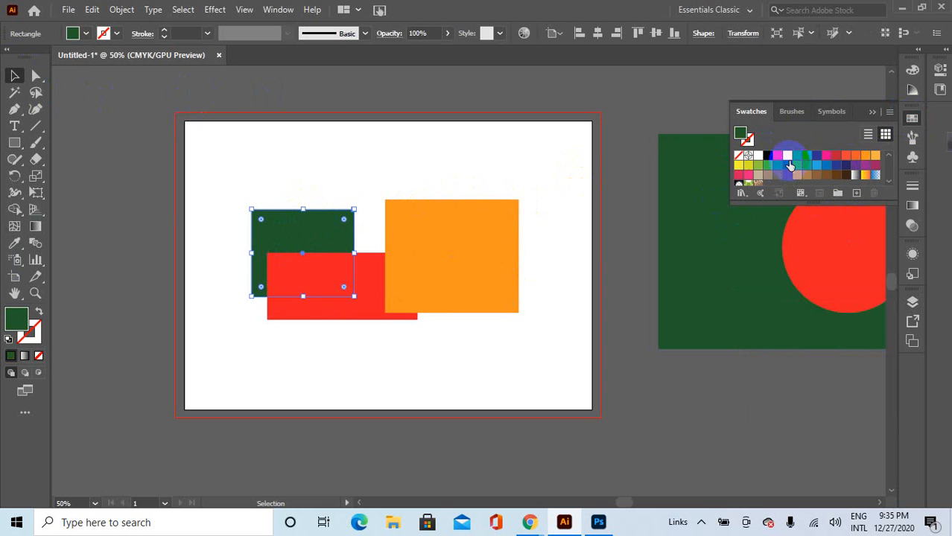
{"action": "left_click", "coordinate": [787, 155]}
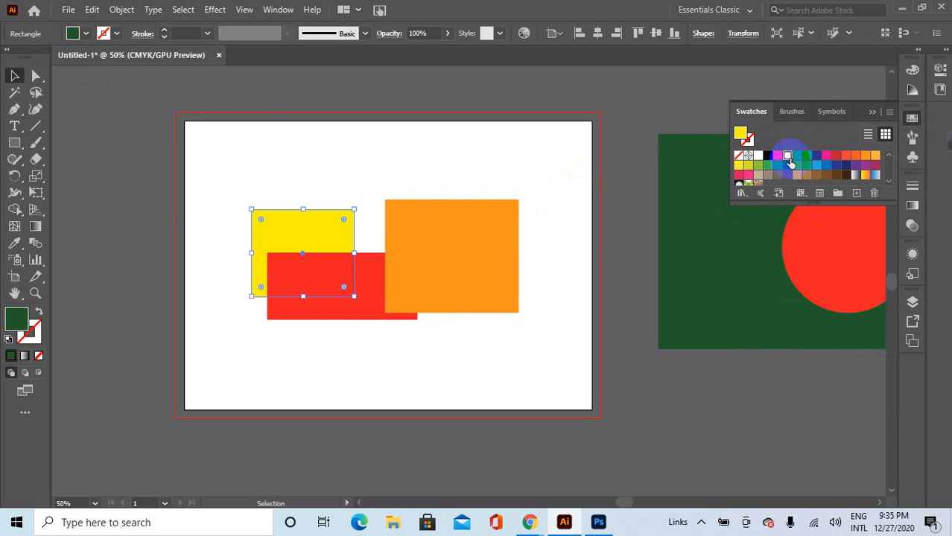
{"action": "left_click", "coordinate": [247, 121]}
{"action": "left_click", "coordinate": [872, 111]}
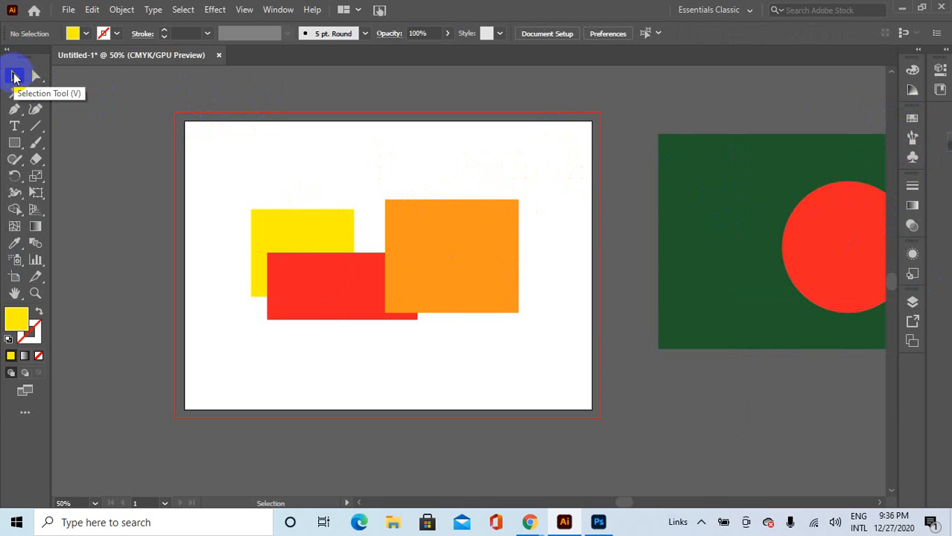
Rotate the yellow rectangle slightly, turn it back upright, and deselect it.
{"action": "left_click", "coordinate": [265, 228]}
{"action": "left_click_drag", "start_coordinate": [355, 298], "coordinate": [355, 290]}
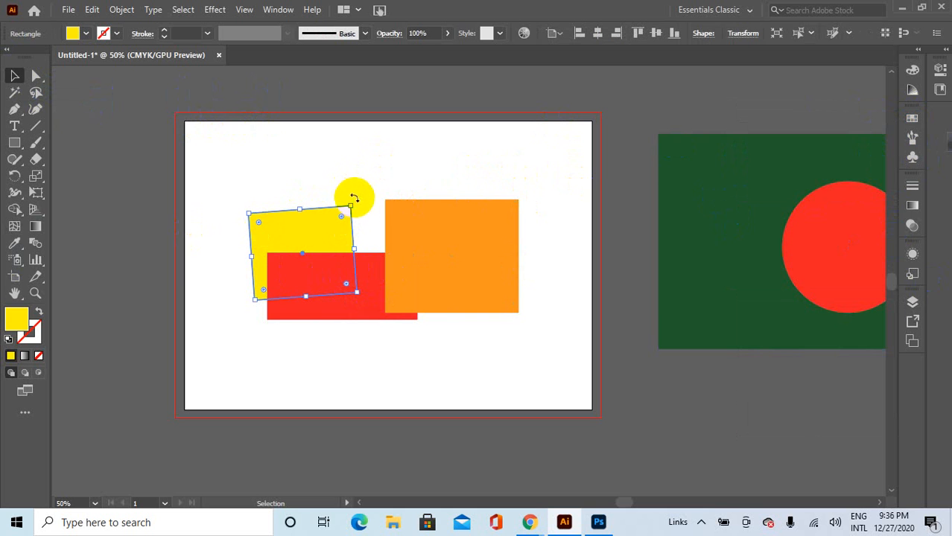
{"action": "left_click_drag", "start_coordinate": [357, 199], "coordinate": [360, 205]}
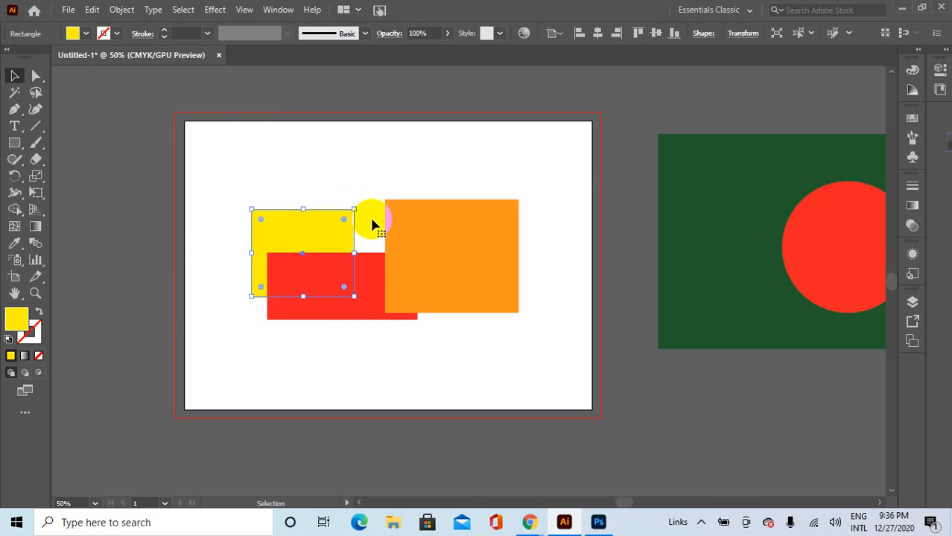
{"action": "left_click", "coordinate": [622, 187]}
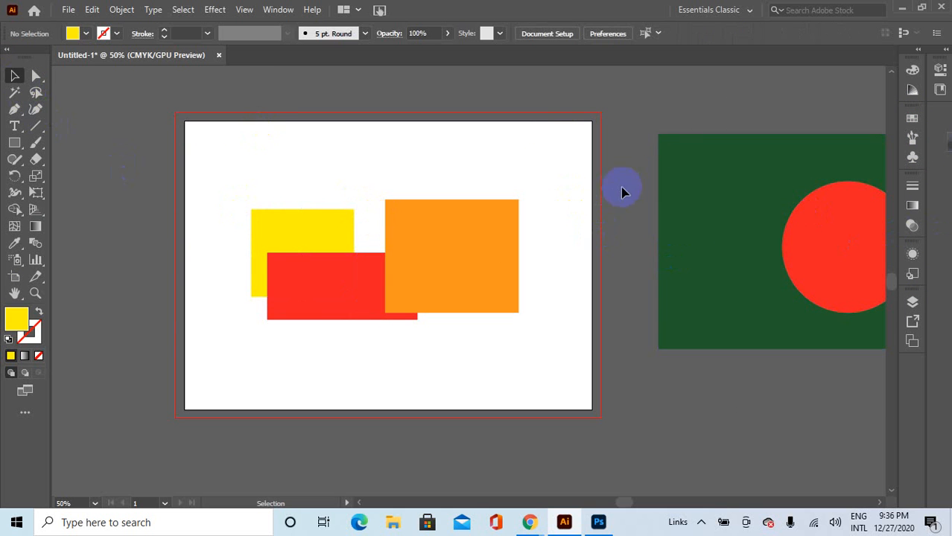
Locate the three rectangles in Layer 1's stacking order, and move the orange one below the red one with Send Backward.
{"action": "left_click", "coordinate": [913, 303]}
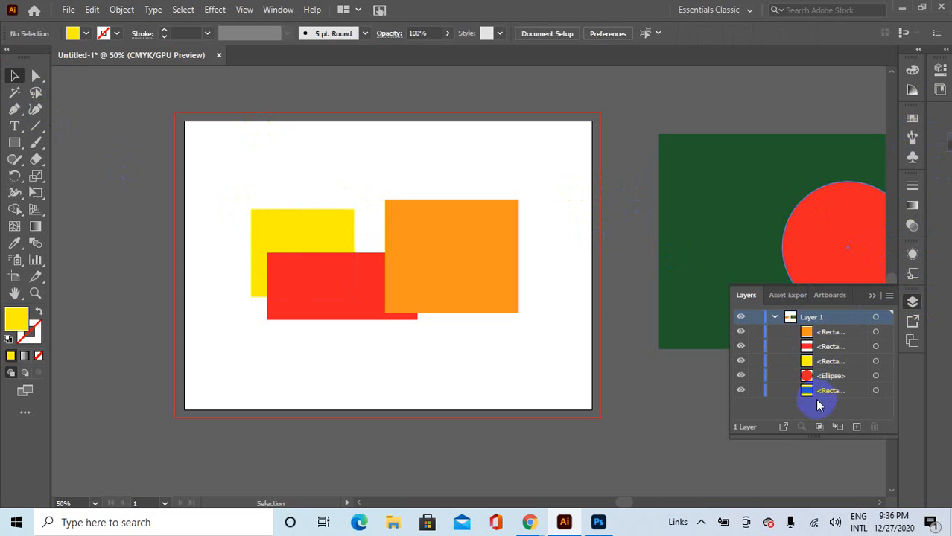
{"action": "left_click", "coordinate": [817, 363]}
{"action": "left_click", "coordinate": [824, 349]}
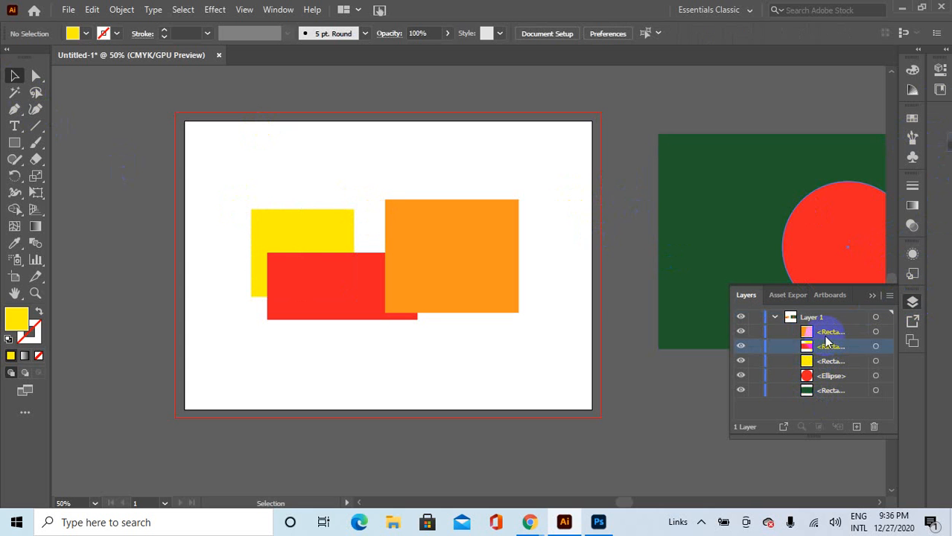
{"action": "left_click", "coordinate": [828, 334]}
{"action": "left_click", "coordinate": [428, 257]}
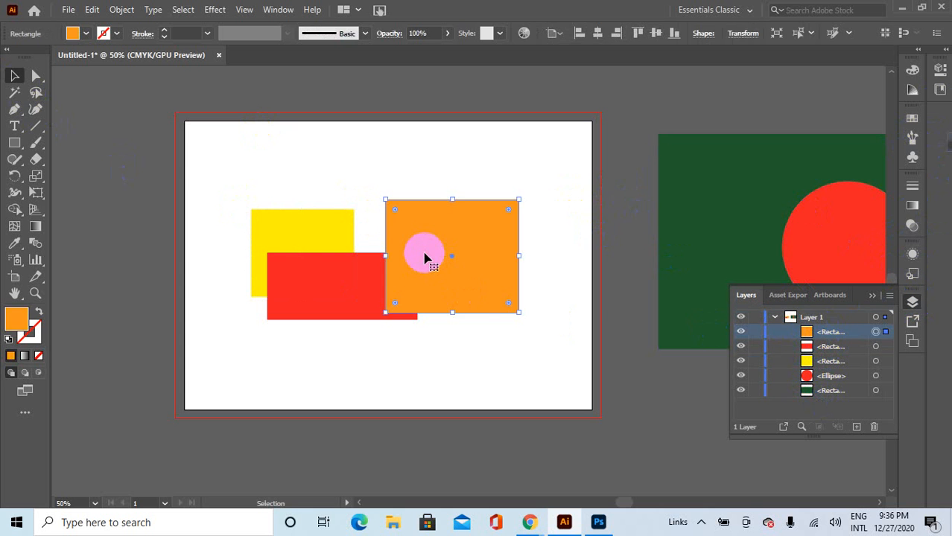
{"action": "right_click", "coordinate": [424, 252]}
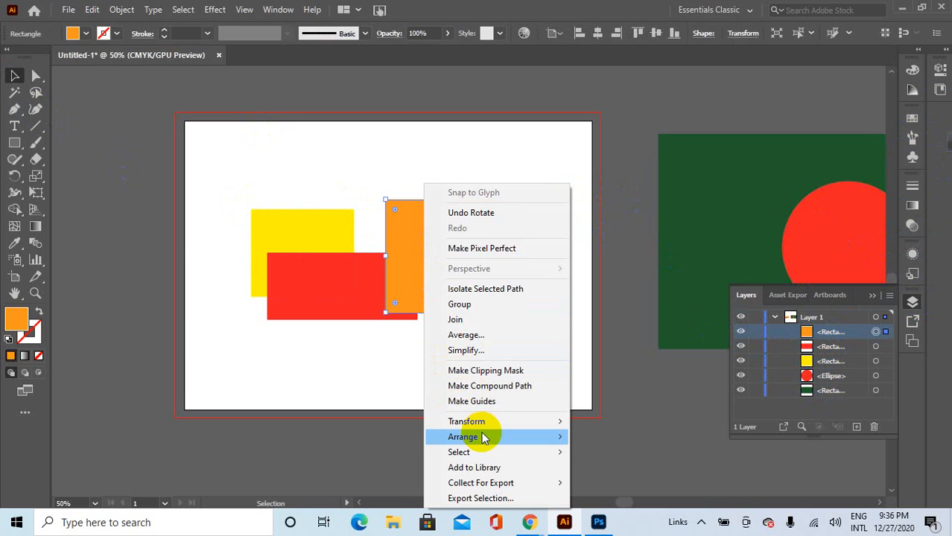
{"action": "mouse_move", "coordinate": [548, 440]}
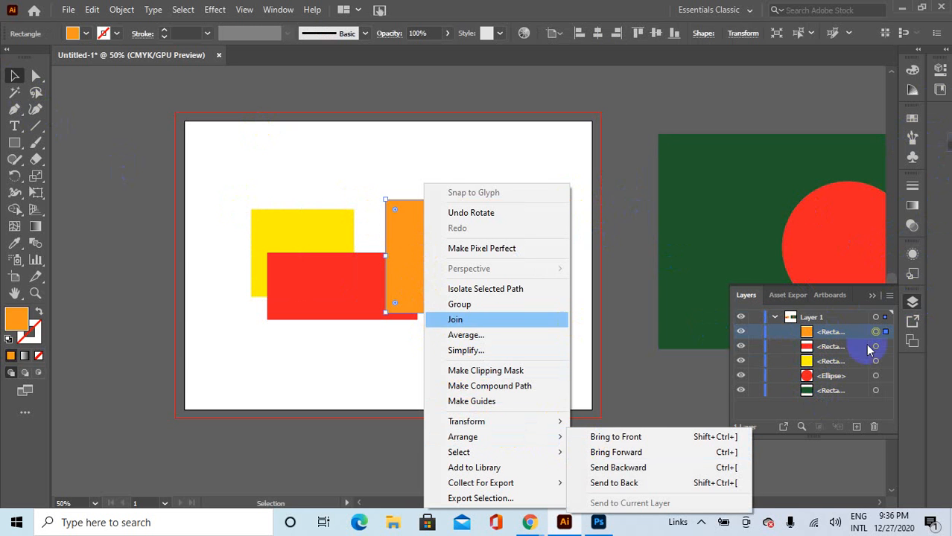
{"action": "mouse_move", "coordinate": [516, 440]}
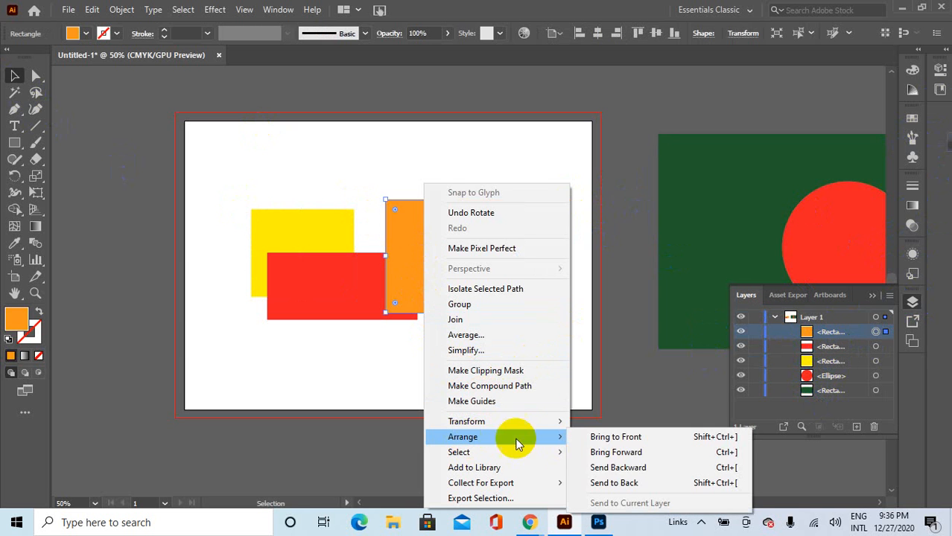
{"action": "left_click", "coordinate": [623, 469]}
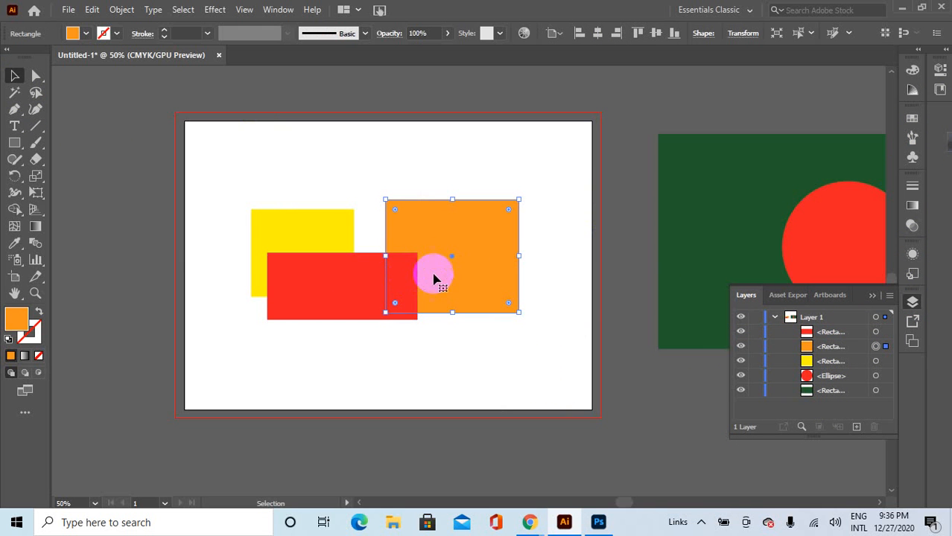
Move the orange rectangle toward the yellow one so that the two overlap, and deselect it.
{"action": "left_click", "coordinate": [833, 347]}
{"action": "mouse_move", "coordinate": [489, 301]}
{"action": "left_mouse_down"}
{"action": "mouse_move", "coordinate": [452, 273]}
{"action": "mouse_move", "coordinate": [418, 273]}
{"action": "left_mouse_up"}
{"action": "left_click", "coordinate": [309, 187]}
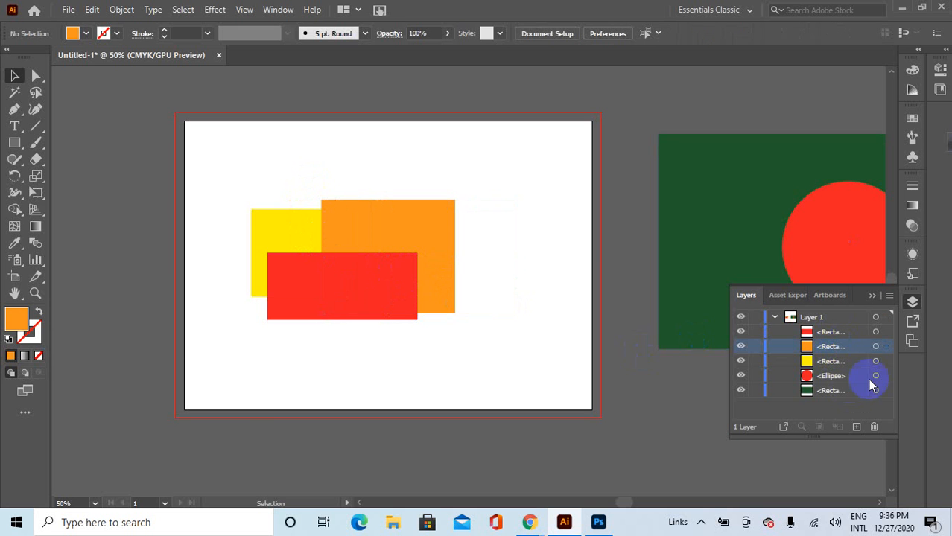
Raise the yellow rectangle above the orange and red ones by applying Bring Forward twice, and deselect it.
{"action": "left_click", "coordinate": [835, 361]}
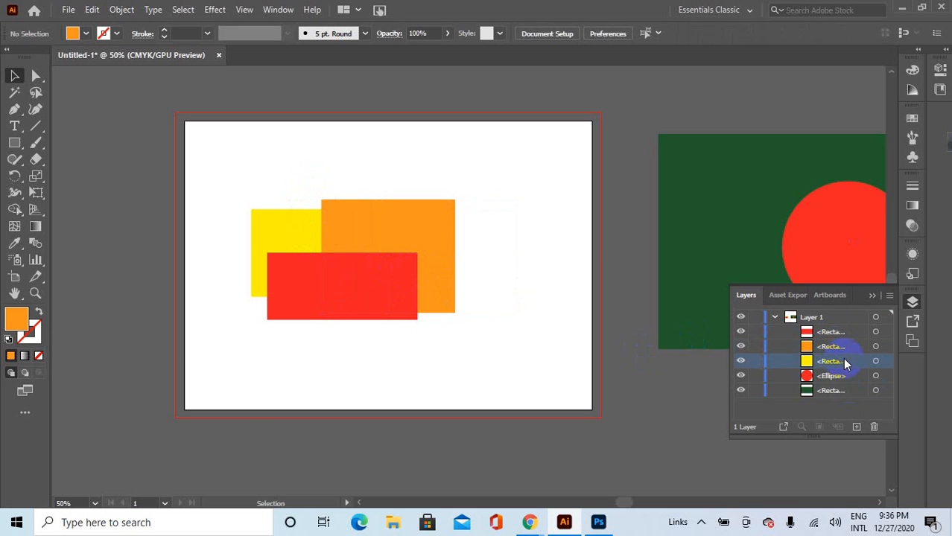
{"action": "right_click", "coordinate": [303, 234]}
{"action": "mouse_move", "coordinate": [403, 441]}
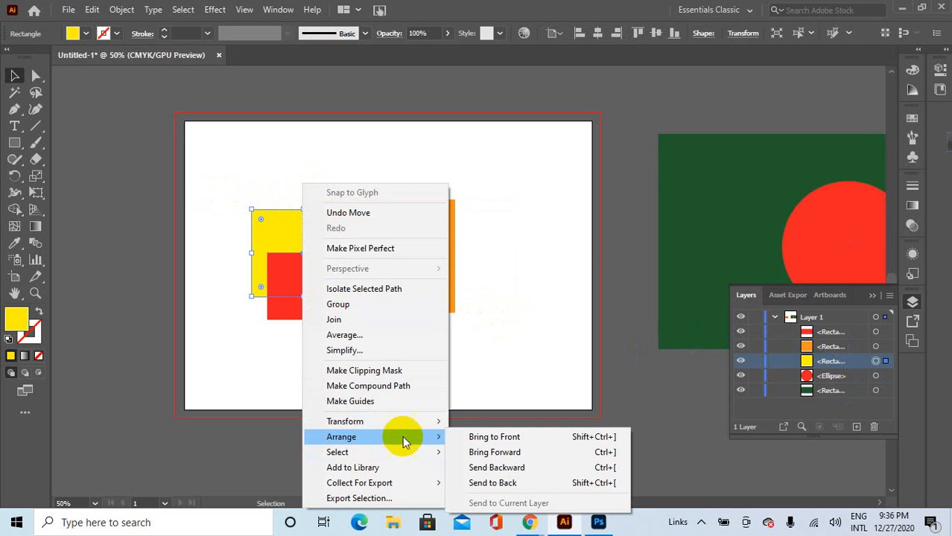
{"action": "left_click", "coordinate": [488, 453]}
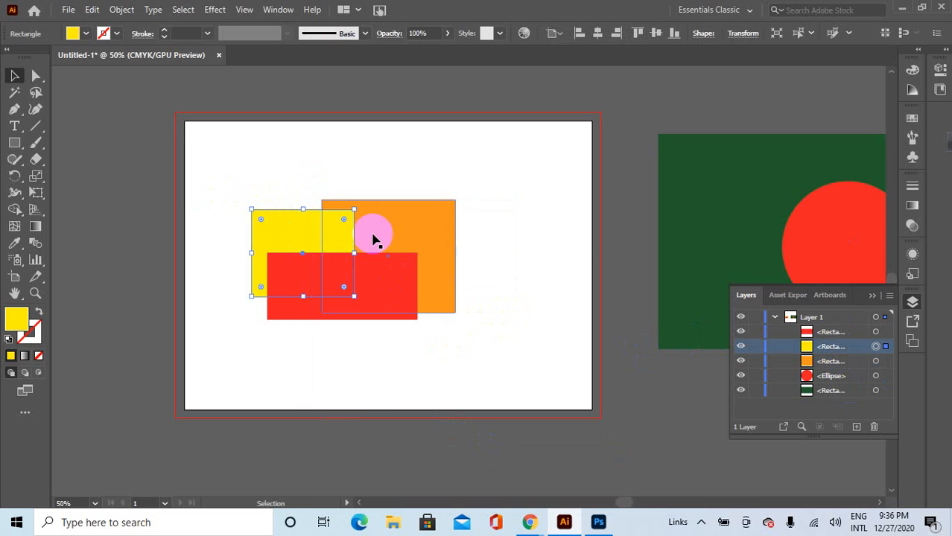
{"action": "right_click", "coordinate": [320, 234]}
{"action": "mouse_move", "coordinate": [356, 438]}
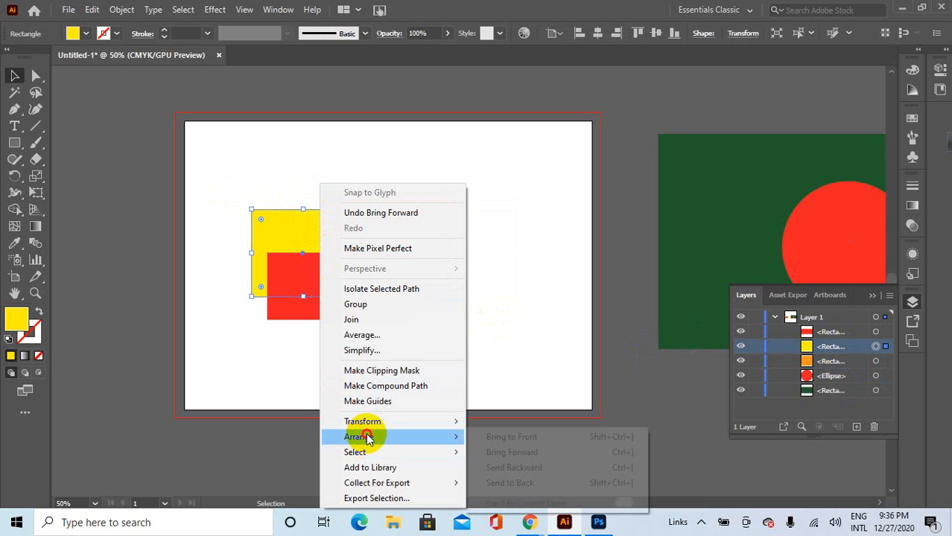
{"action": "left_click", "coordinate": [512, 452]}
{"action": "left_click", "coordinate": [566, 301]}
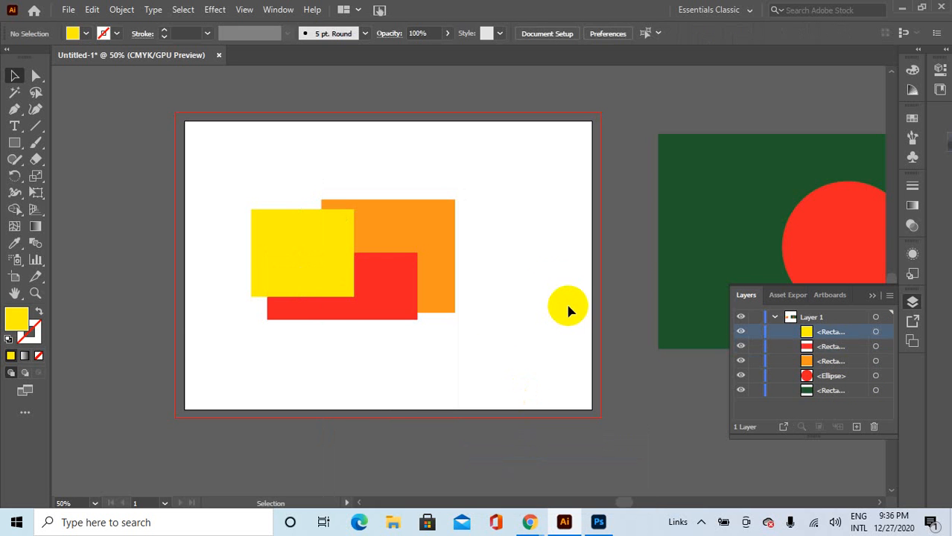
Check the three overlapping rectangles in Layer 1 with trial selections of all three, and clear the selection.
{"action": "left_click_drag", "start_coordinate": [503, 239], "coordinate": [346, 307]}
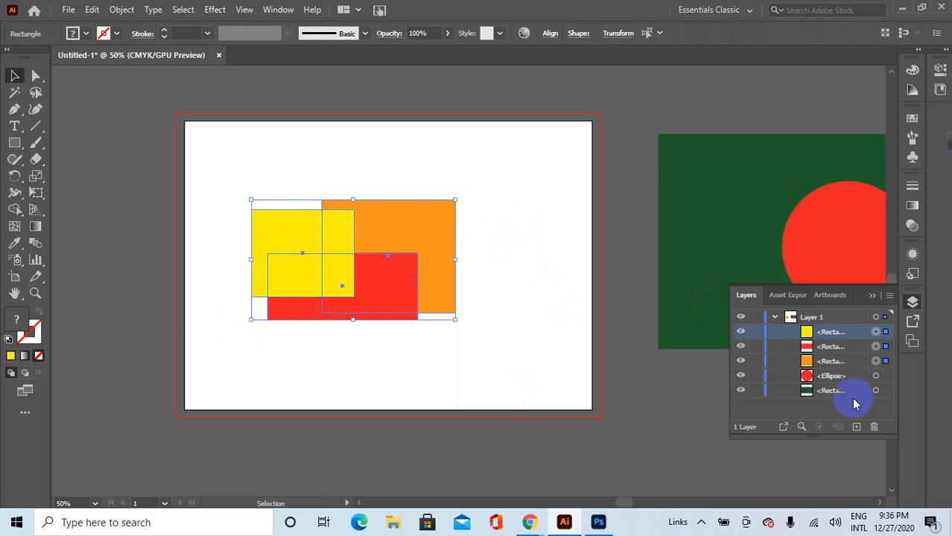
{"action": "left_click", "coordinate": [484, 245]}
{"action": "left_click_drag", "start_coordinate": [520, 232], "coordinate": [209, 345]}
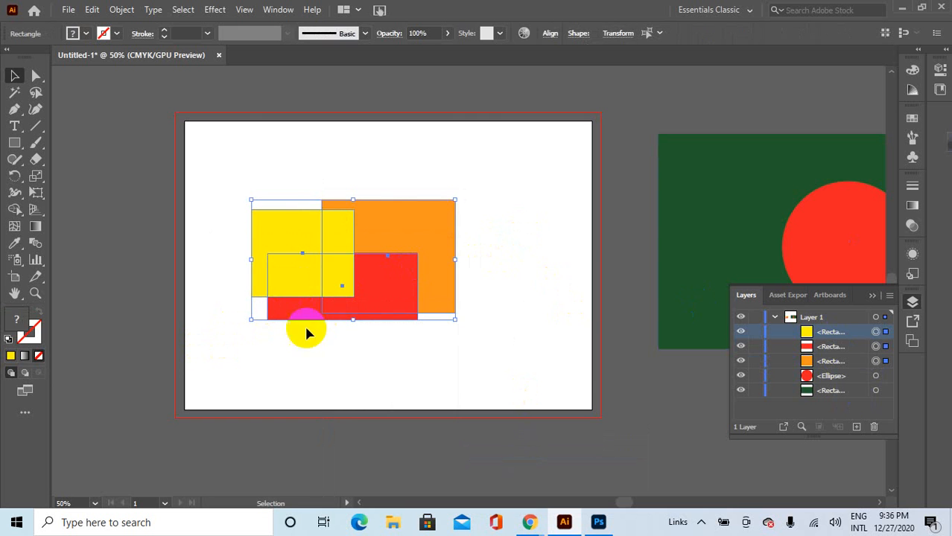
{"action": "left_click", "coordinate": [401, 362]}
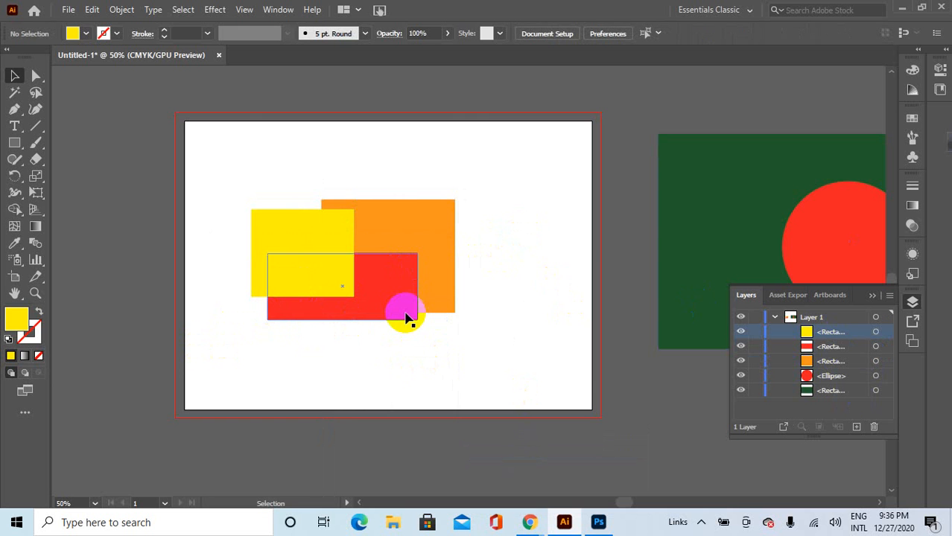
Move the red rectangle so its lower right corner meets the orange one's, and move the yellow rectangle over both.
{"action": "left_click_drag", "start_coordinate": [395, 299], "coordinate": [431, 291]}
{"action": "left_click", "coordinate": [463, 274]}
{"action": "left_click", "coordinate": [275, 260]}
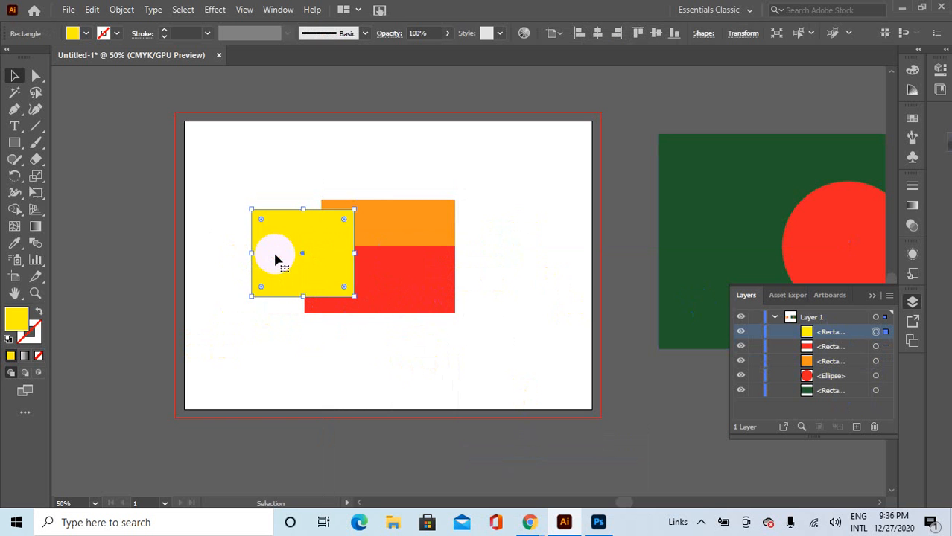
{"action": "left_click_drag", "start_coordinate": [275, 260], "coordinate": [344, 260]}
{"action": "left_click", "coordinate": [477, 263]}
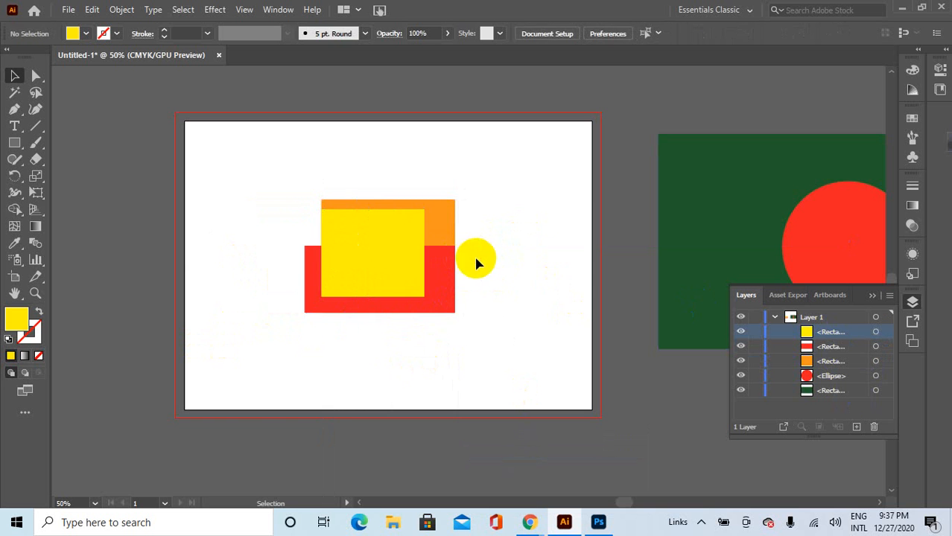
Delete the three overlapping yellow, red and orange rectangles from the artboard.
{"action": "left_click_drag", "start_coordinate": [548, 219], "coordinate": [366, 314]}
{"action": "left_click", "coordinate": [505, 251]}
{"action": "left_click_drag", "start_coordinate": [527, 225], "coordinate": [285, 374]}
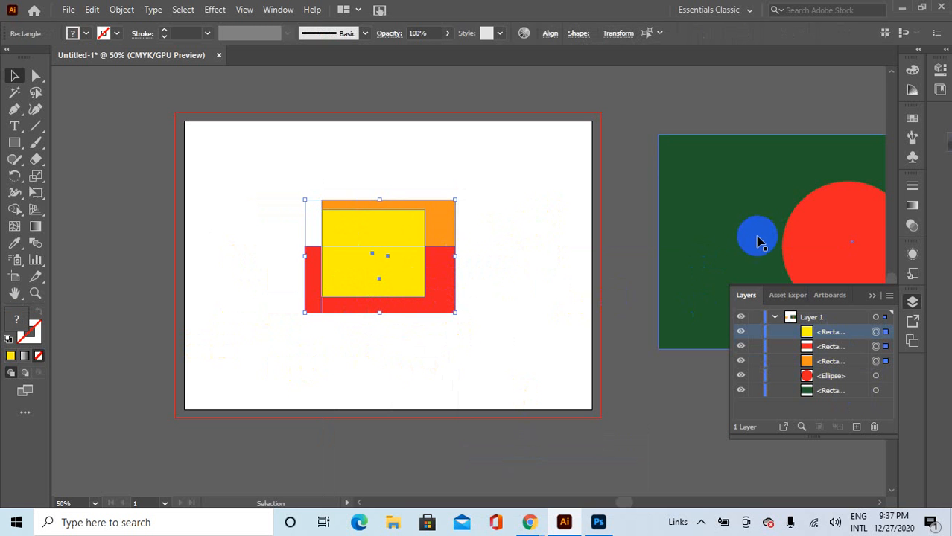
{"action": "key", "text": "Delete"}
Move the green rectangle and red circle together onto the artboard, and select each in turn to show the two objects.
{"action": "left_click_drag", "start_coordinate": [745, 111], "coordinate": [382, 258]}
{"action": "left_click", "coordinate": [639, 248]}
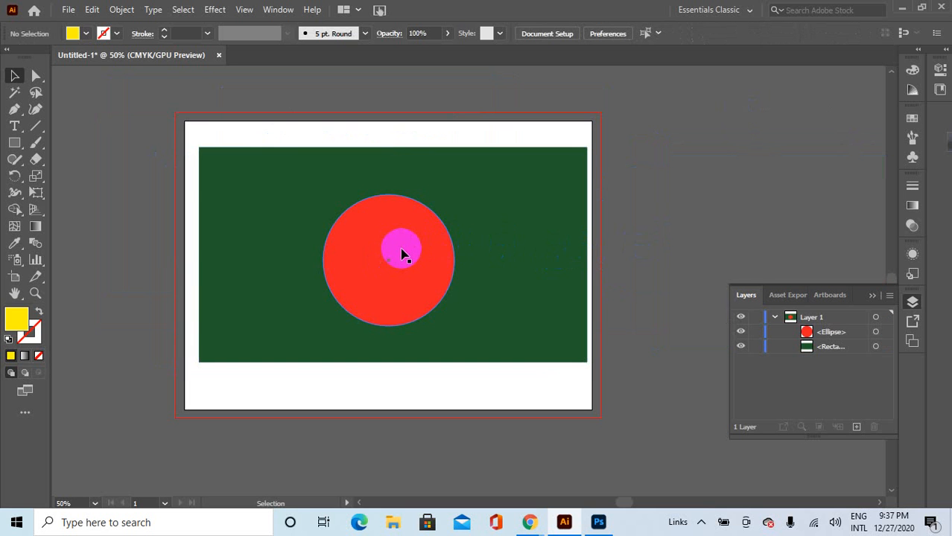
{"action": "left_click", "coordinate": [397, 256]}
{"action": "left_click", "coordinate": [524, 230]}
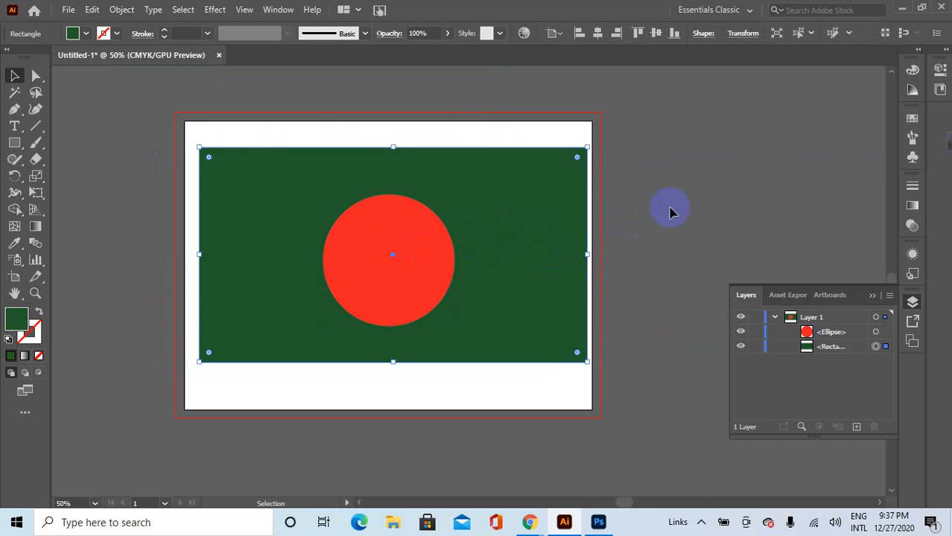
Move the green rectangle and red circle together off the artboard's right side, and draw a green rectangle about 7.8 by 5 in on it.
{"action": "left_click_drag", "start_coordinate": [670, 207], "coordinate": [247, 347]}
{"action": "left_click_drag", "start_coordinate": [374, 298], "coordinate": [794, 257]}
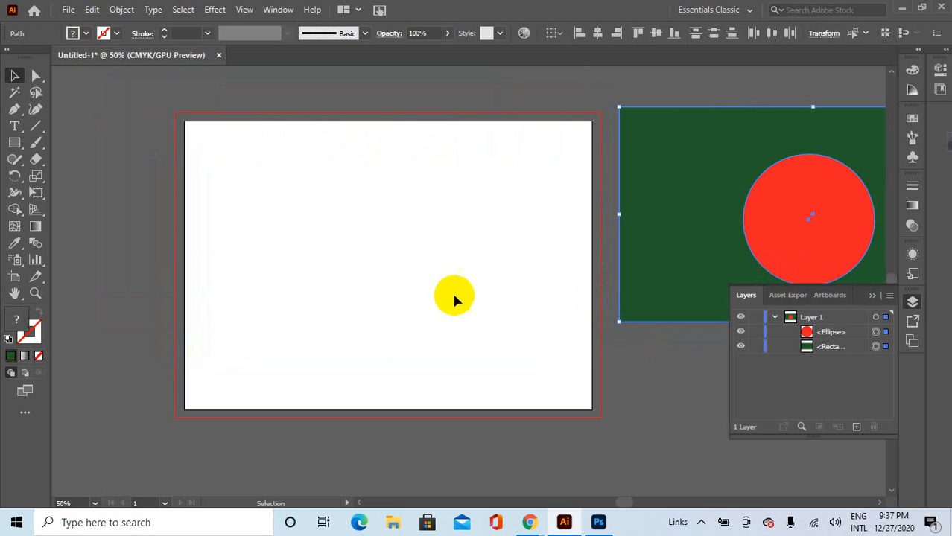
{"action": "left_click_drag", "start_coordinate": [28, 145], "coordinate": [85, 151]}
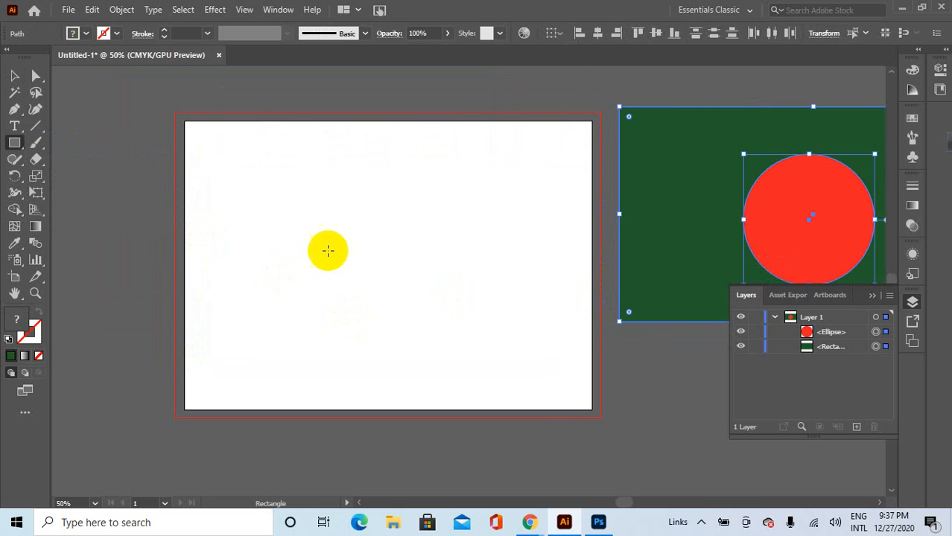
{"action": "left_click_drag", "start_coordinate": [264, 187], "coordinate": [536, 360]}
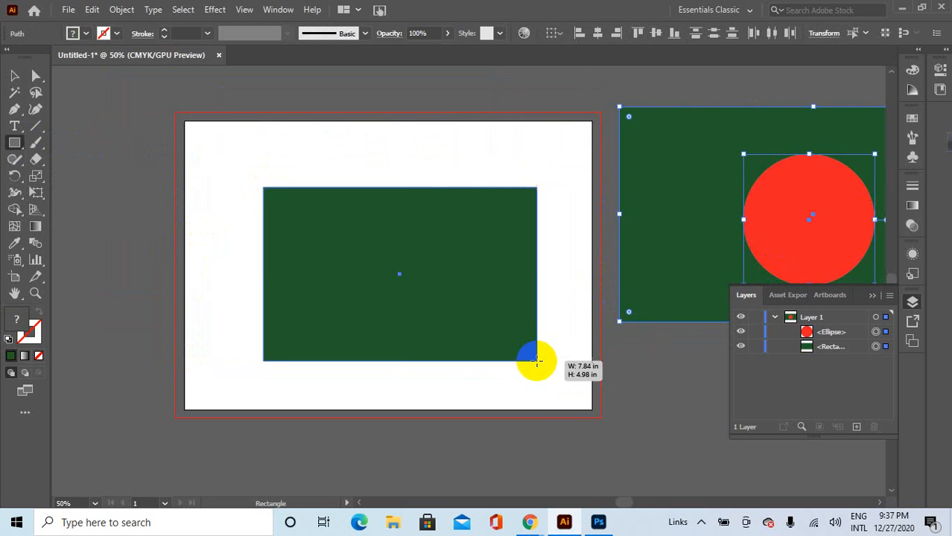
Undo the plain green rectangle on the artboard, try drawing a rounded rectangle in its place, and undo that too.
{"action": "key", "text": "ctrl+z"}
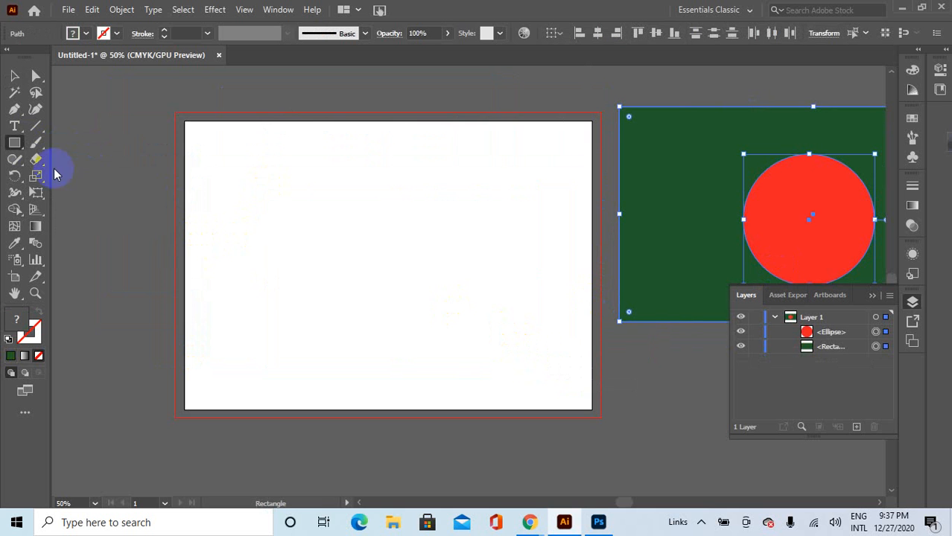
{"action": "left_click", "coordinate": [16, 143]}
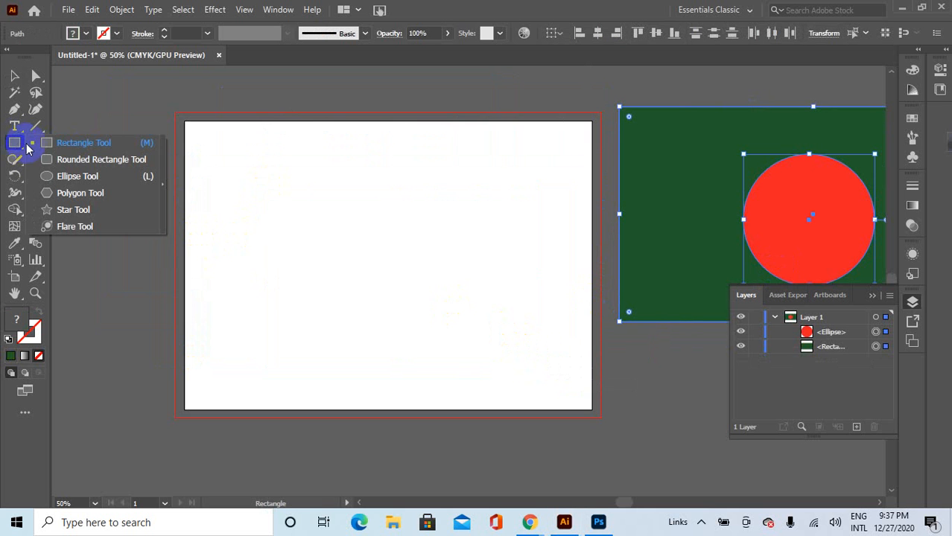
{"action": "left_click", "coordinate": [67, 161]}
{"action": "left_click_drag", "start_coordinate": [242, 182], "coordinate": [468, 322]}
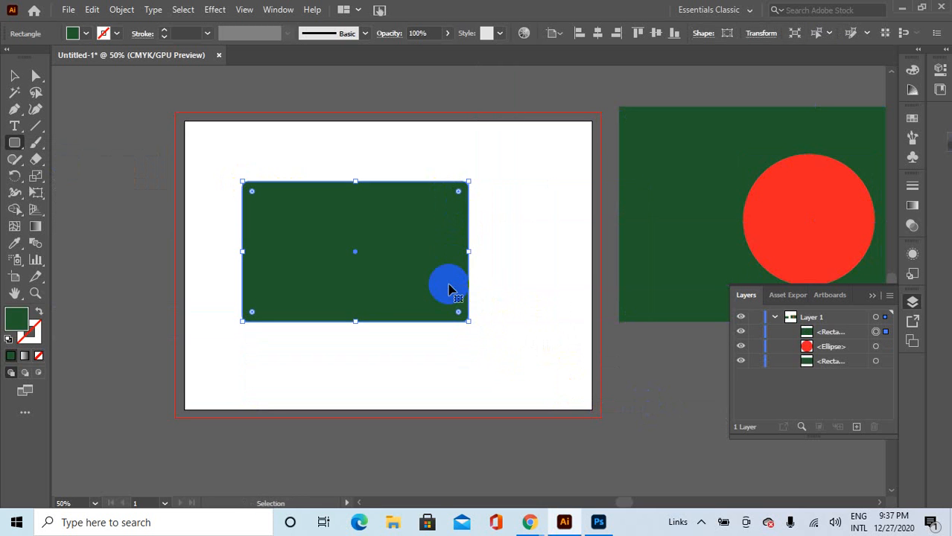
{"action": "key", "text": "ctrl+z"}
Try drawing an equal-sided rounded rectangle outward from the artboard's centre, then remove it.
{"action": "mouse_move", "coordinate": [257, 183]}
{"action": "left_mouse_down"}
{"action": "mouse_move", "coordinate": [482, 356]}
{"action": "mouse_move", "coordinate": [311, 214]}
{"action": "mouse_move", "coordinate": [461, 385]}
{"action": "mouse_move", "coordinate": [568, 474]}
{"action": "mouse_move", "coordinate": [531, 409]}
{"action": "mouse_move", "coordinate": [419, 274]}
{"action": "mouse_move", "coordinate": [511, 428]}
{"action": "mouse_move", "coordinate": [404, 290]}
{"action": "mouse_move", "coordinate": [524, 441]}
{"action": "mouse_move", "coordinate": [351, 272]}
{"action": "mouse_move", "coordinate": [393, 321]}
{"action": "mouse_move", "coordinate": [514, 414]}
{"action": "mouse_move", "coordinate": [352, 257]}
{"action": "mouse_move", "coordinate": [389, 283]}
{"action": "mouse_move", "coordinate": [310, 200]}
{"action": "mouse_move", "coordinate": [255, 182]}
{"action": "mouse_move", "coordinate": [352, 263]}
{"action": "mouse_move", "coordinate": [329, 235]}
{"action": "mouse_move", "coordinate": [529, 432]}
{"action": "mouse_move", "coordinate": [275, 165]}
{"action": "mouse_move", "coordinate": [334, 253]}
{"action": "mouse_move", "coordinate": [469, 359]}
{"action": "mouse_move", "coordinate": [382, 297]}
{"action": "mouse_move", "coordinate": [304, 215]}
{"action": "mouse_move", "coordinate": [258, 185]}
{"action": "left_mouse_up"}
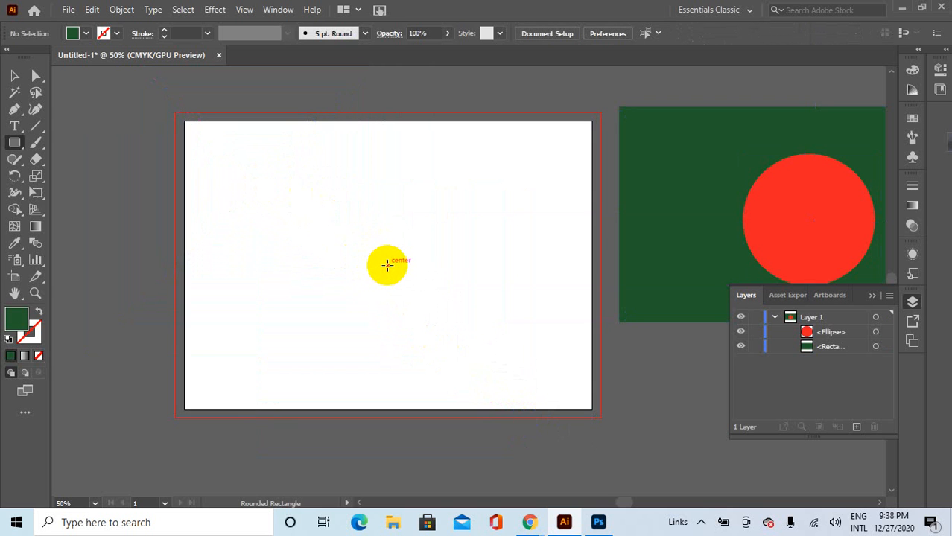
{"action": "left_click_drag", "start_coordinate": [393, 268], "coordinate": [520, 362]}
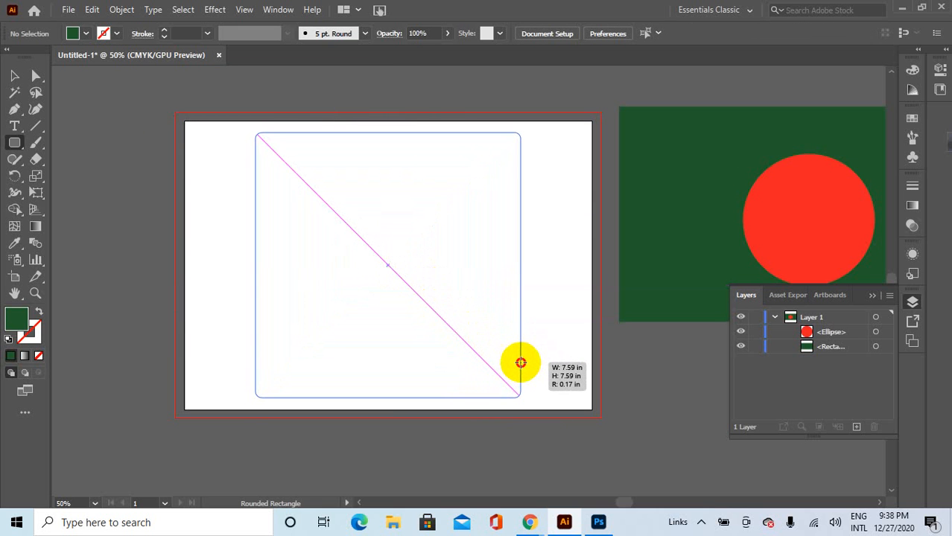
{"action": "mouse_move", "coordinate": [520, 363]}
{"action": "left_mouse_down"}
{"action": "mouse_move", "coordinate": [392, 264]}
{"action": "mouse_move", "coordinate": [487, 351]}
{"action": "mouse_move", "coordinate": [613, 430]}
{"action": "mouse_move", "coordinate": [438, 325]}
{"action": "mouse_move", "coordinate": [601, 425]}
{"action": "mouse_move", "coordinate": [465, 340]}
{"action": "mouse_move", "coordinate": [611, 411]}
{"action": "mouse_move", "coordinate": [600, 403]}
{"action": "mouse_move", "coordinate": [596, 420]}
{"action": "mouse_move", "coordinate": [461, 336]}
{"action": "left_mouse_up"}
{"action": "key", "text": "Delete"}
{"action": "key", "text": "ctrl+z"}
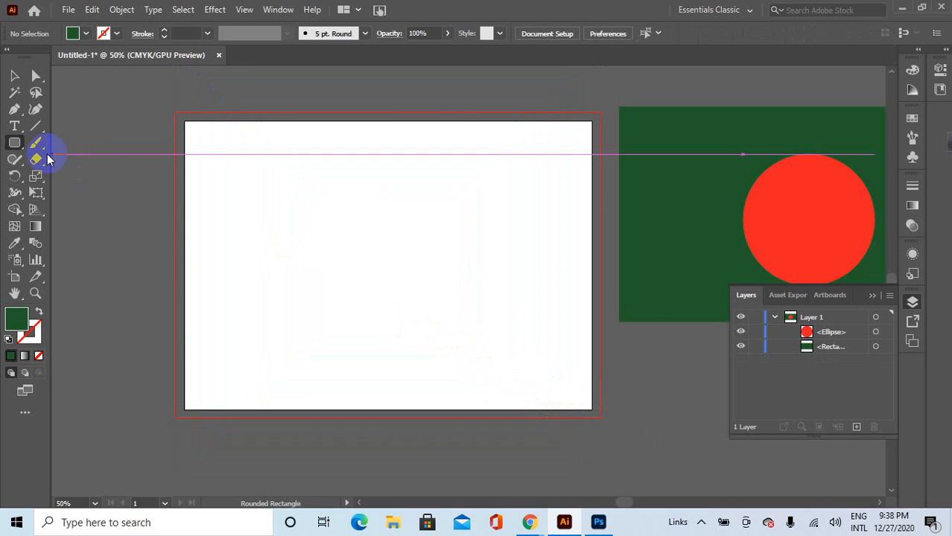
Try drawing ellipses and a circle from the artboard's centre with the Ellipse tool, removing each one.
{"action": "left_click_drag", "start_coordinate": [14, 143], "coordinate": [74, 173]}
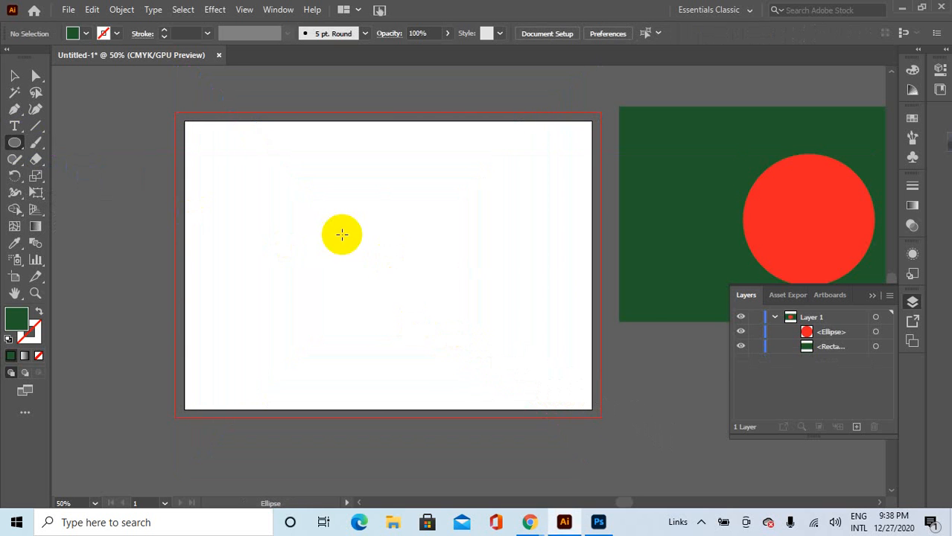
{"action": "left_click_drag", "start_coordinate": [326, 218], "coordinate": [351, 215]}
{"action": "key", "text": "ctrl+z"}
{"action": "key", "text": "ctrl+z"}
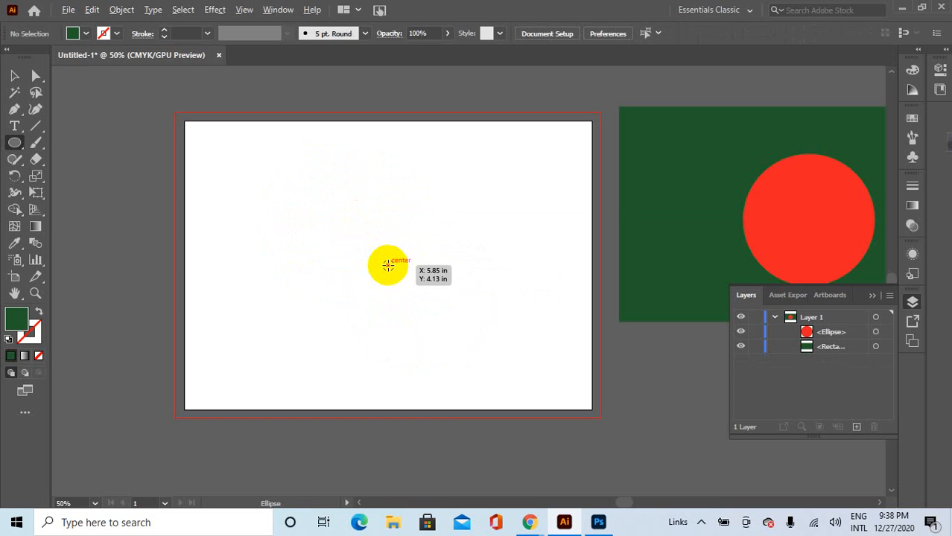
{"action": "left_click_drag", "start_coordinate": [388, 265], "coordinate": [427, 315]}
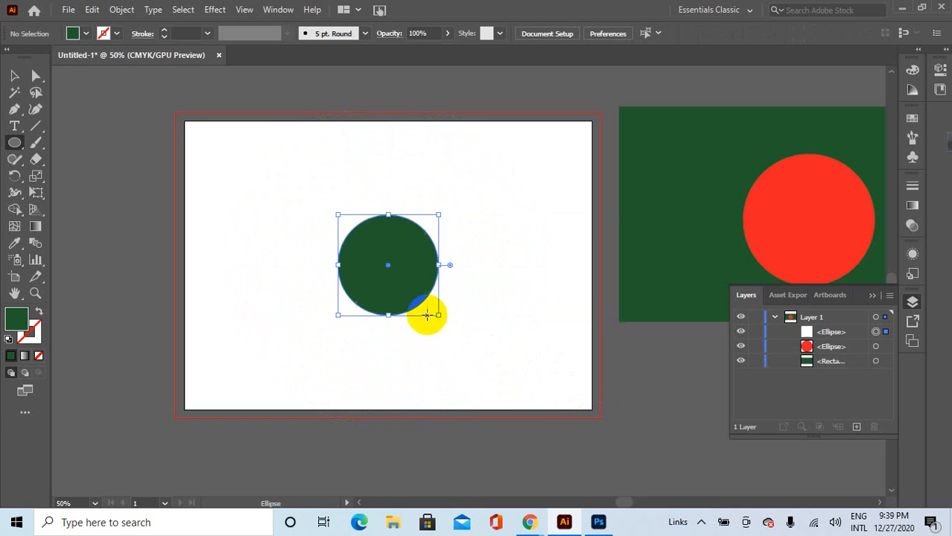
{"action": "key", "text": "Delete"}
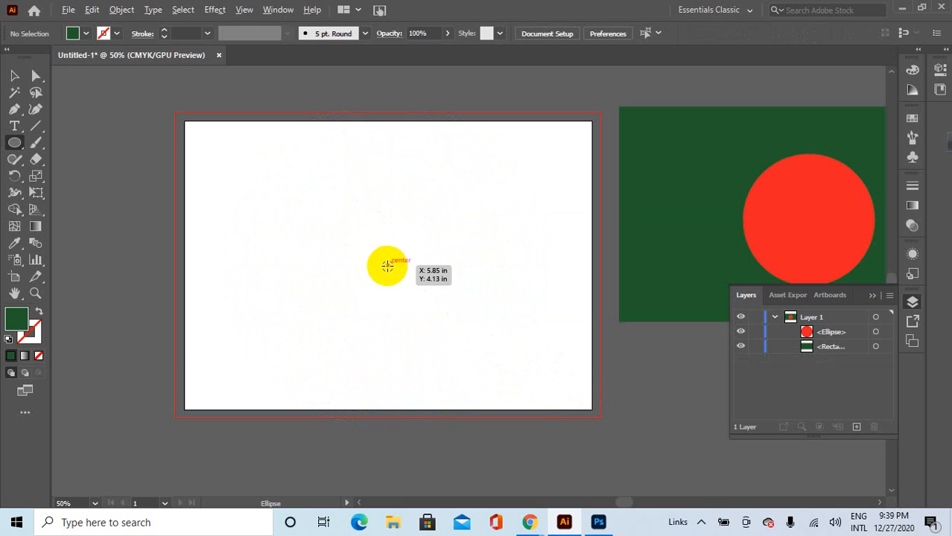
Draw a circle outward from the artboard's centre and fill it with light blue.
{"action": "left_click_drag", "start_coordinate": [387, 266], "coordinate": [469, 314]}
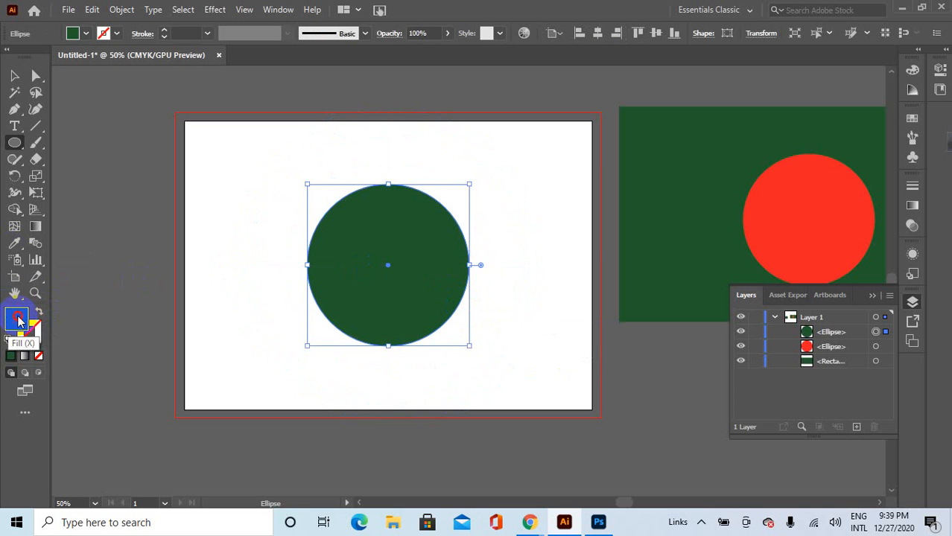
{"action": "left_click", "coordinate": [916, 75]}
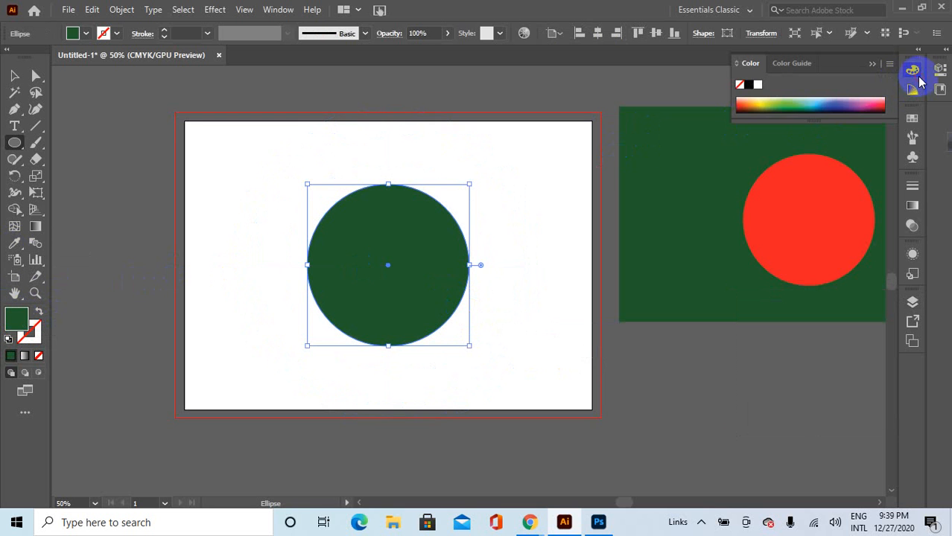
{"action": "left_click", "coordinate": [794, 104]}
{"action": "left_click", "coordinate": [809, 98]}
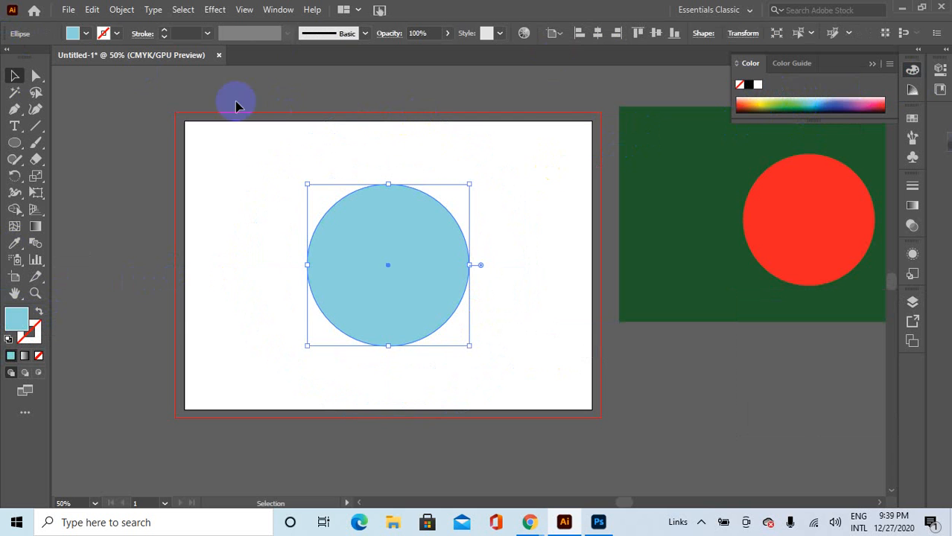
Move the light blue circle off the artboard so it overlaps the green rectangle and red circle, then deselect it.
{"action": "left_click_drag", "start_coordinate": [270, 133], "coordinate": [517, 328]}
{"action": "left_click_drag", "start_coordinate": [416, 264], "coordinate": [768, 296]}
{"action": "left_click", "coordinate": [100, 78]}
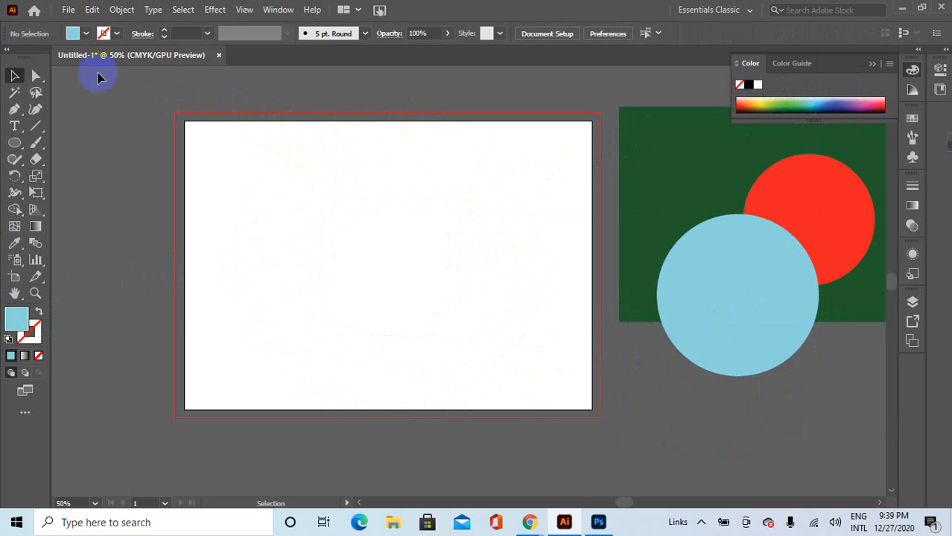
Draw a small light blue hexagon in the upper left part of the artboard with the Polygon tool.
{"action": "right_click", "coordinate": [14, 142]}
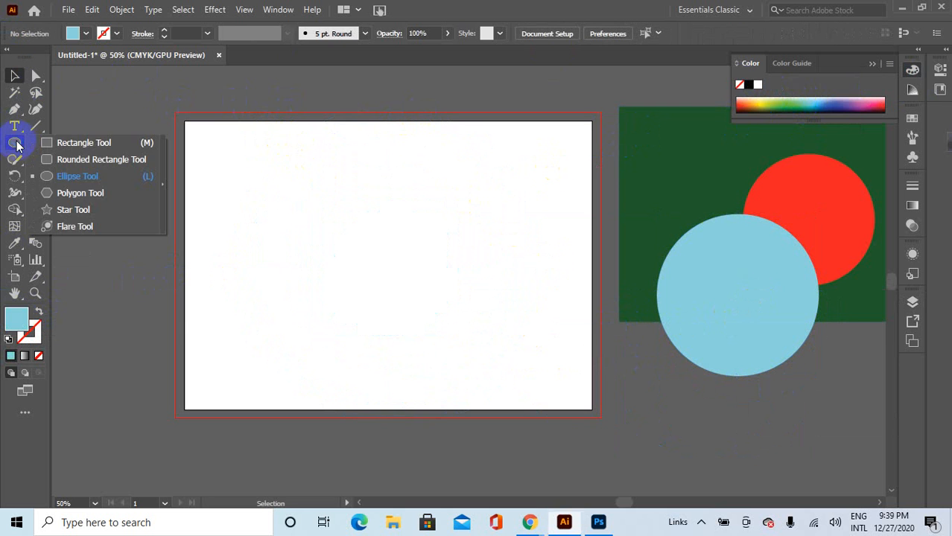
{"action": "left_click", "coordinate": [95, 198]}
{"action": "left_click_drag", "start_coordinate": [271, 224], "coordinate": [307, 246]}
Draw a larger polygon beside the hexagon, varying its number of sides and finishing with eight.
{"action": "left_click_drag", "start_coordinate": [388, 199], "coordinate": [440, 228]}
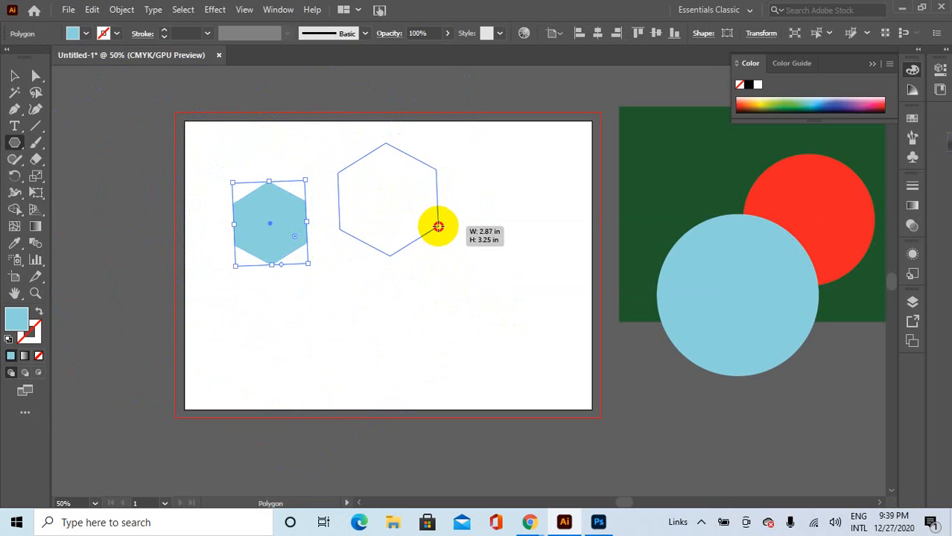
{"action": "left_click_drag", "start_coordinate": [438, 226], "coordinate": [415, 260]}
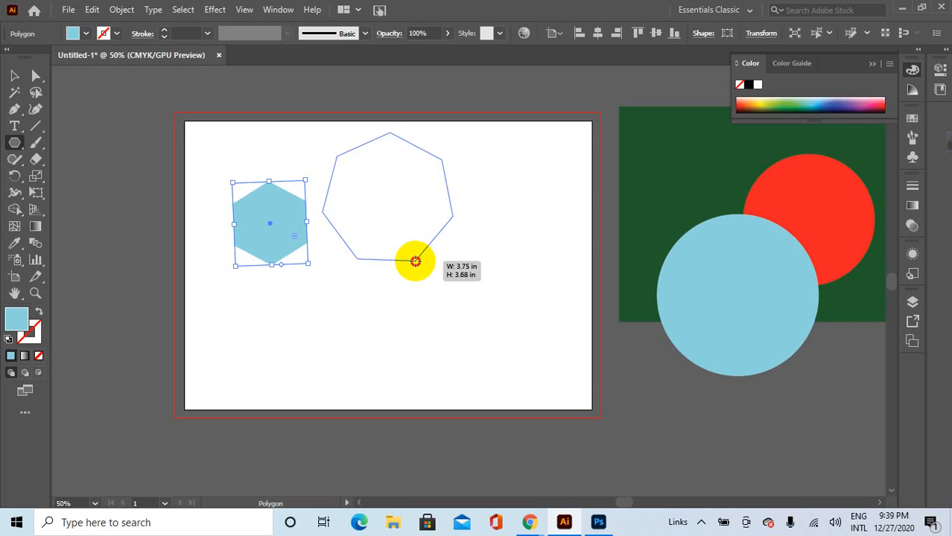
{"action": "left_click_drag", "start_coordinate": [415, 261], "coordinate": [416, 254]}
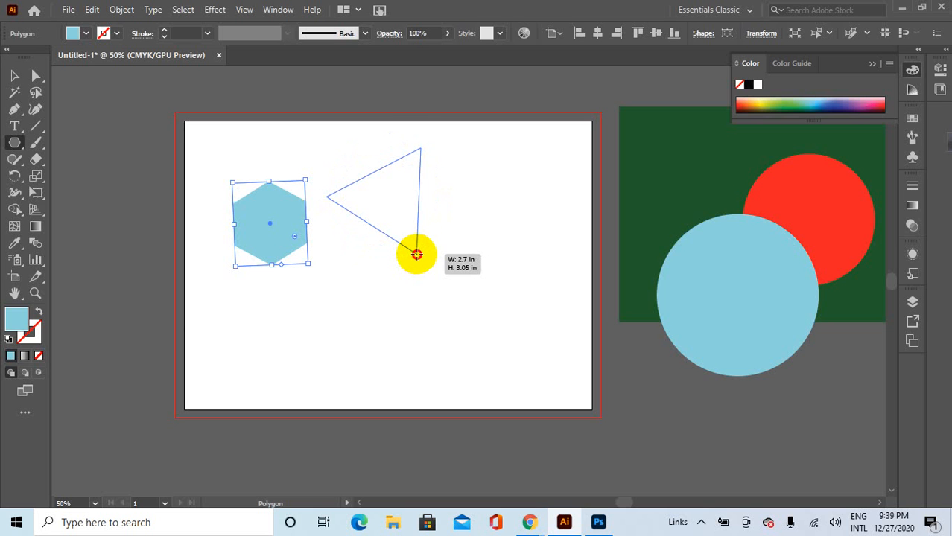
{"action": "left_click_drag", "start_coordinate": [417, 254], "coordinate": [416, 254]}
{"action": "key", "text": "Up"}
{"action": "key", "text": "Up"}
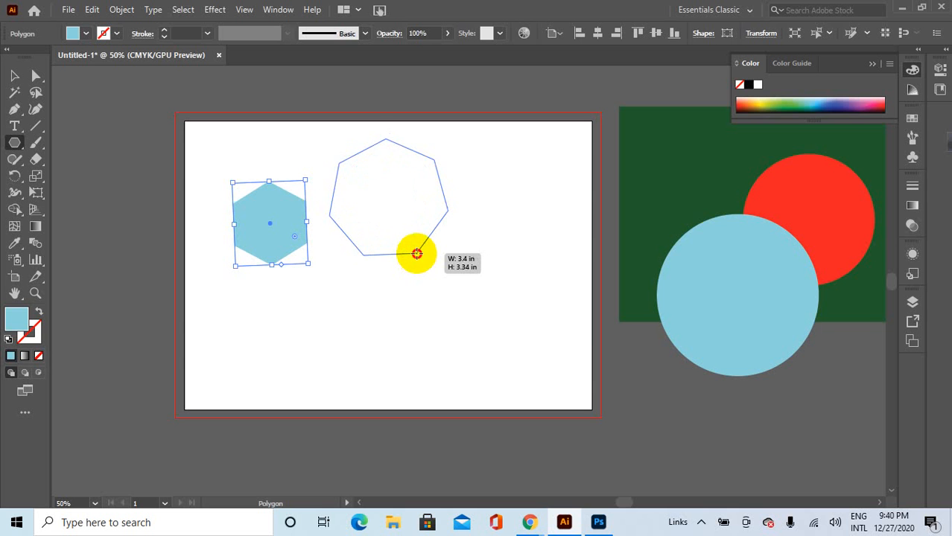
{"action": "left_click_drag", "start_coordinate": [416, 254], "coordinate": [419, 249]}
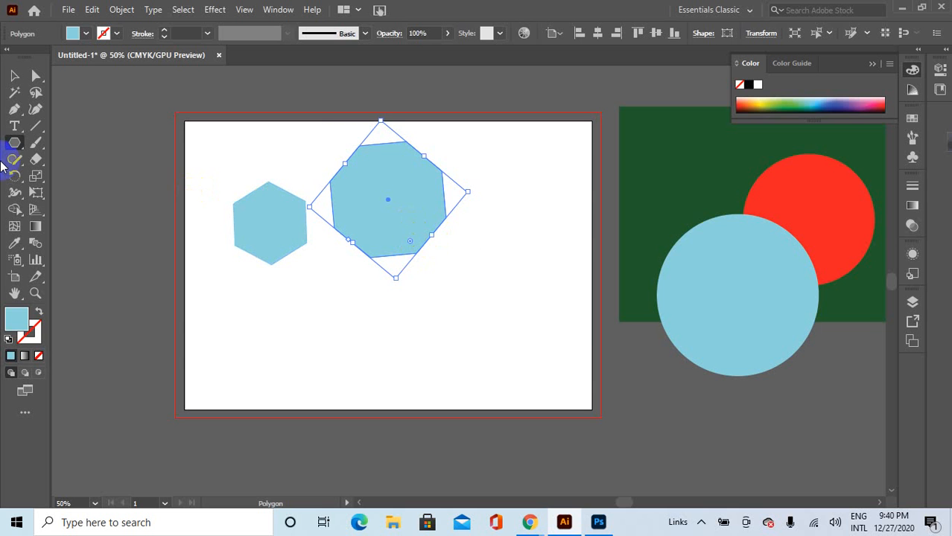
Draw a five-pointed star below the hexagon with the Star tool and fill it with yellow.
{"action": "left_click", "coordinate": [14, 145]}
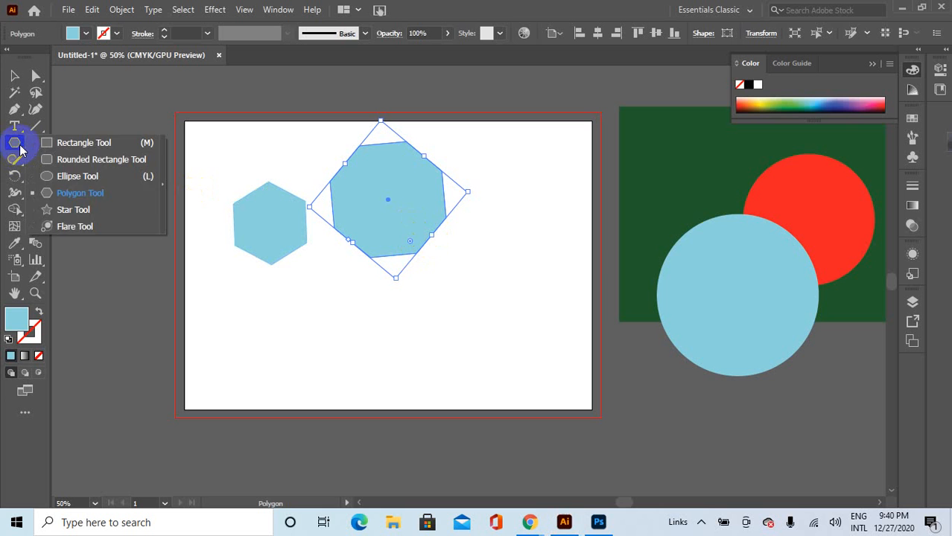
{"action": "left_click", "coordinate": [67, 196]}
{"action": "left_click", "coordinate": [13, 145]}
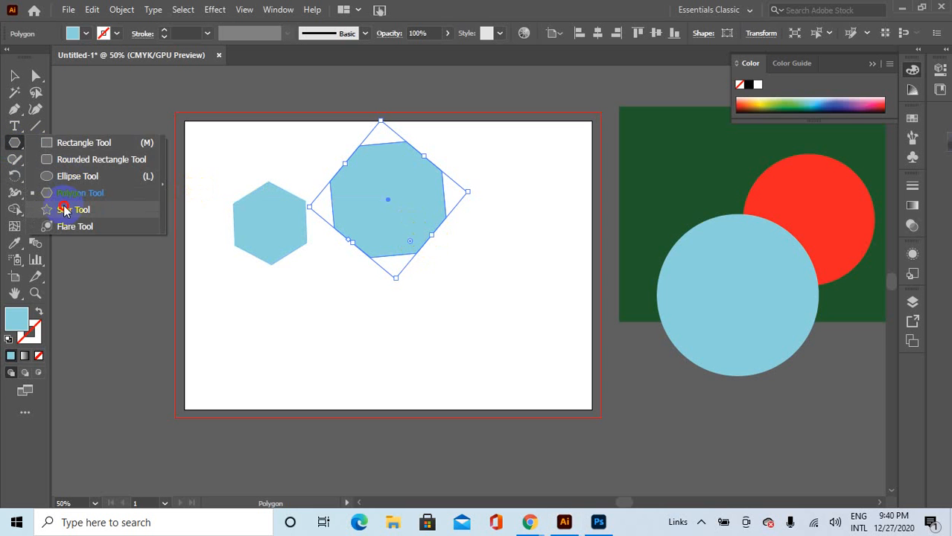
{"action": "left_click", "coordinate": [70, 206]}
{"action": "left_click_drag", "start_coordinate": [295, 304], "coordinate": [330, 337]}
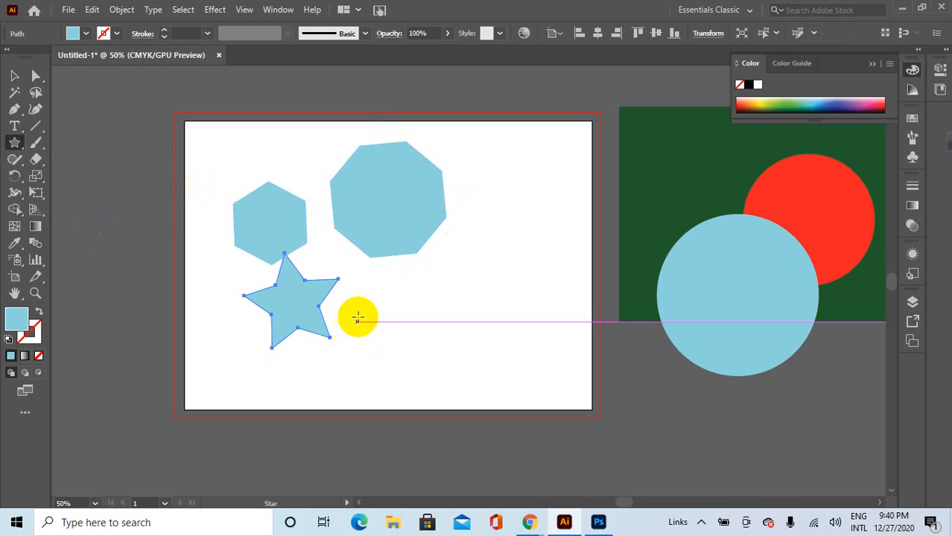
{"action": "left_click", "coordinate": [760, 101]}
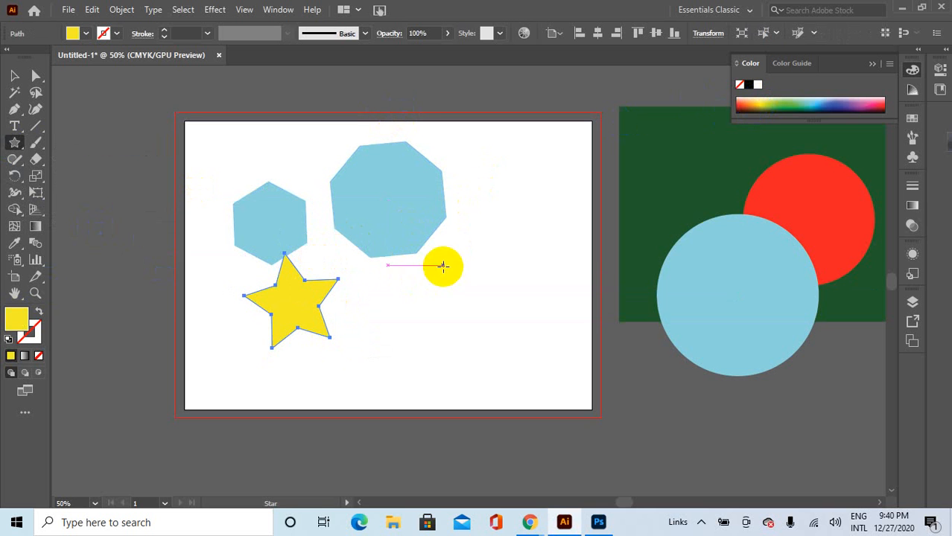
Draw a yellow star about 3 in wide below the octagon, increasing its points until it becomes a spiky sunburst.
{"action": "left_click_drag", "start_coordinate": [397, 282], "coordinate": [444, 323]}
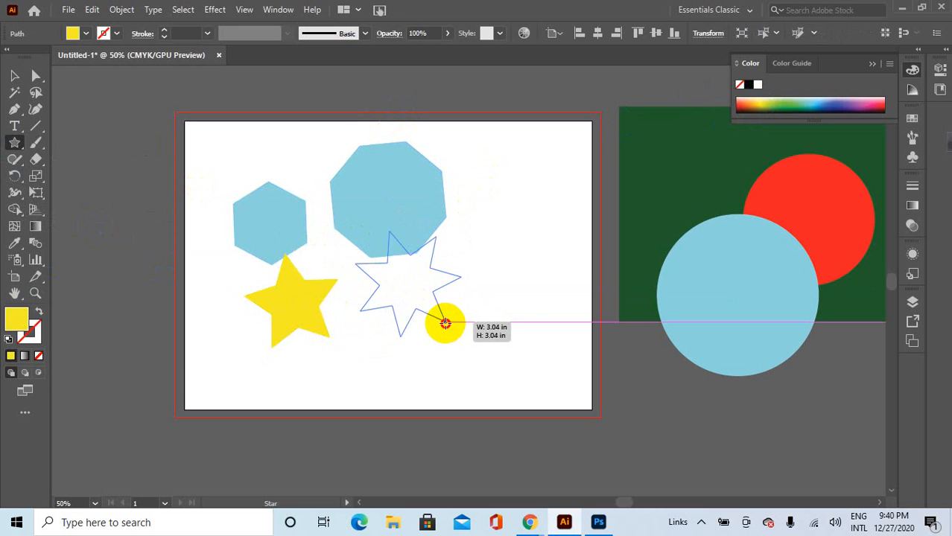
{"action": "key", "text": "Up"}
{"action": "key", "text": "Up"}
{"action": "key", "text": "Up"}
{"action": "key", "text": "Up"}
{"action": "key", "text": "Up"}
{"action": "key", "text": "Up"}
{"action": "key", "text": "Up"}
{"action": "key", "text": "Up"}
{"action": "left_click_drag", "start_coordinate": [445, 323], "coordinate": [445, 323]}
{"action": "key", "text": "Up"}
{"action": "key", "text": "Up"}
{"action": "key", "text": "Up"}
{"action": "key", "text": "Up"}
{"action": "key", "text": "Up"}
{"action": "key", "text": "Up"}
{"action": "key", "text": "Up"}
{"action": "key", "text": "Up"}
{"action": "key", "text": "Up"}
{"action": "key", "text": "Up"}
Draw a yellow star at the right of the artboard, reducing its points to three so it forms a triangle.
{"action": "left_click_drag", "start_coordinate": [513, 253], "coordinate": [537, 292]}
{"action": "key", "text": "Down"}
{"action": "key", "text": "Down"}
{"action": "key", "text": "Down"}
{"action": "key", "text": "Down"}
{"action": "key", "text": "Down"}
{"action": "key", "text": "Down"}
{"action": "key", "text": "Down"}
{"action": "key", "text": "Down"}
{"action": "key", "text": "Down"}
{"action": "key", "text": "Down"}
{"action": "key", "text": "Down"}
{"action": "key", "text": "Down"}
{"action": "key", "text": "Down"}
{"action": "key", "text": "Down"}
{"action": "key", "text": "Down"}
{"action": "key", "text": "Down"}
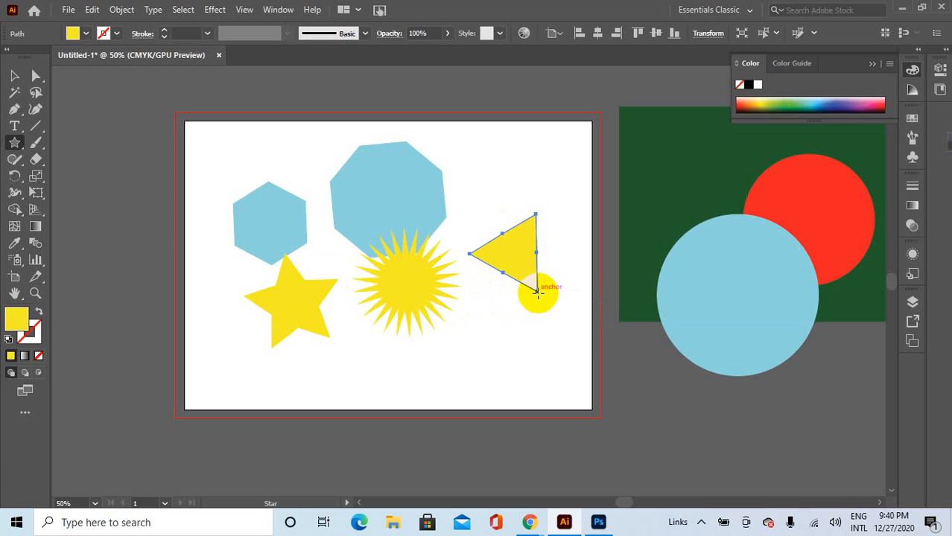
Draw another yellow star in the artboard's lower right area, raising its point count until it has very dense, thin rays.
{"action": "left_click_drag", "start_coordinate": [482, 352], "coordinate": [533, 390]}
{"action": "key", "text": "Up"}
{"action": "key", "text": "Up"}
{"action": "key", "text": "Up"}
{"action": "key", "text": "Up"}
{"action": "key", "text": "Up"}
{"action": "key", "text": "Up"}
{"action": "key", "text": "Up"}
{"action": "key", "text": "Up"}
{"action": "key", "text": "Up"}
{"action": "key", "text": "Up"}
{"action": "key", "text": "Up"}
{"action": "key", "text": "Up"}
{"action": "key", "text": "Up"}
{"action": "key", "text": "Up"}
{"action": "key", "text": "Up"}
{"action": "key", "text": "Up"}
{"action": "key", "text": "Up"}
{"action": "key", "text": "Up"}
{"action": "key", "text": "Up"}
{"action": "key", "text": "Up"}
{"action": "key", "text": "Up"}
{"action": "key", "text": "Up"}
{"action": "key", "text": "Up"}
{"action": "key", "text": "Up"}
{"action": "key", "text": "Up"}
{"action": "key", "text": "Up"}
{"action": "key", "text": "Up"}
{"action": "key", "text": "Up"}
{"action": "key", "text": "Up"}
{"action": "key", "text": "Up"}
{"action": "key", "text": "Up"}
{"action": "key", "text": "Up"}
{"action": "key", "text": "Up"}
{"action": "key", "text": "Up"}
{"action": "key", "text": "Up"}
{"action": "key", "text": "Up"}
{"action": "key", "text": "Up"}
{"action": "key", "text": "Up"}
{"action": "key", "text": "Up"}
{"action": "key", "text": "Up"}
{"action": "key", "text": "Up"}
{"action": "key", "text": "Up"}
{"action": "key", "text": "Up"}
{"action": "key", "text": "Up"}
{"action": "key", "text": "Up"}
{"action": "key", "text": "Up"}
Move the dense-rayed star to the artboard's upper right, overlapping the top edge above the triangle, and deselect it.
{"action": "left_click", "coordinate": [14, 75]}
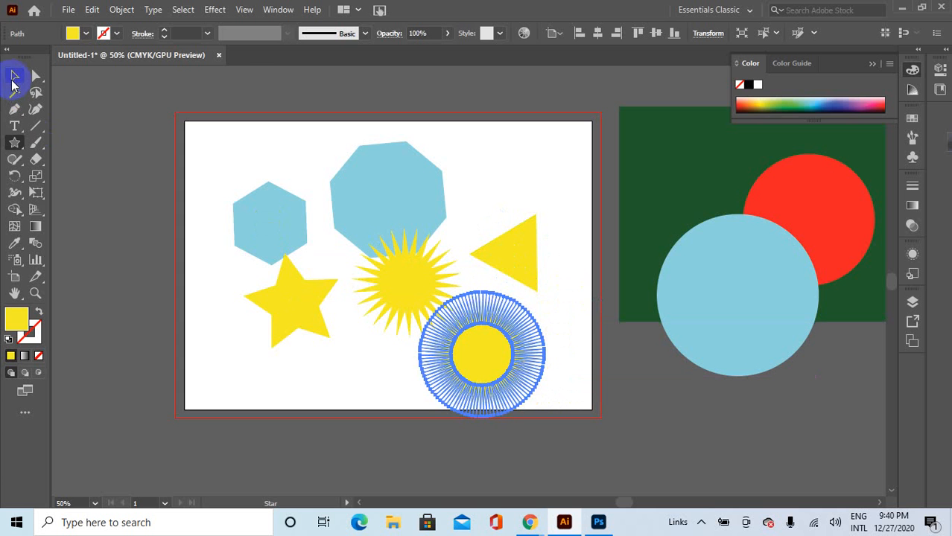
{"action": "left_click", "coordinate": [555, 159]}
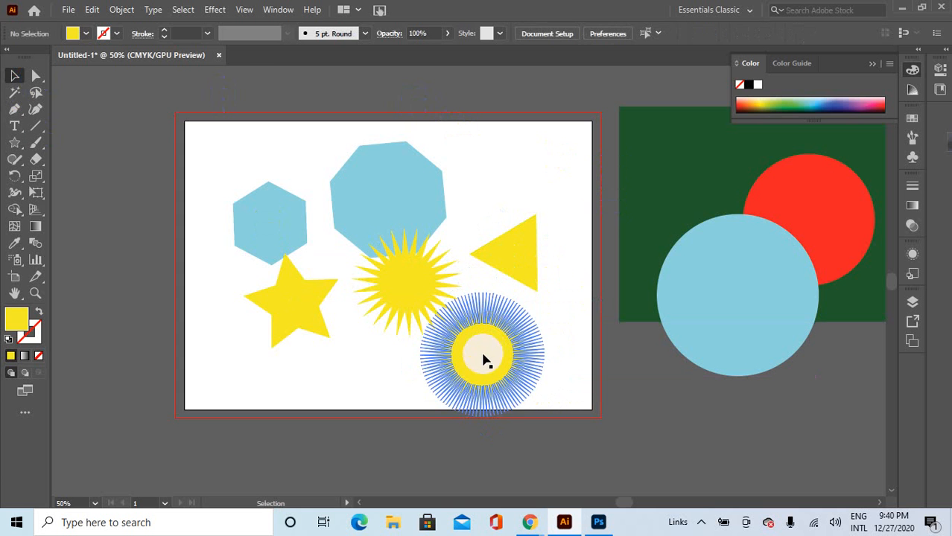
{"action": "left_click_drag", "start_coordinate": [484, 357], "coordinate": [560, 142]}
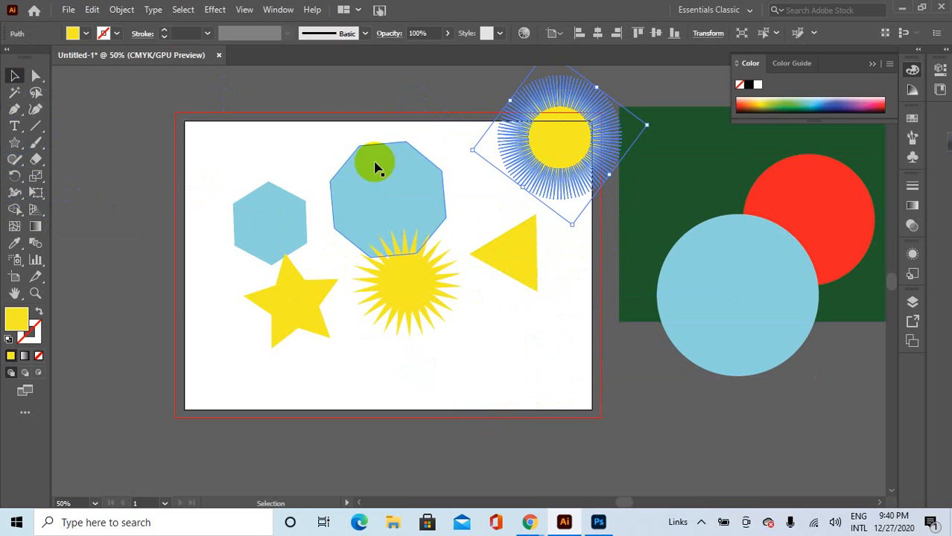
{"action": "left_click", "coordinate": [575, 273]}
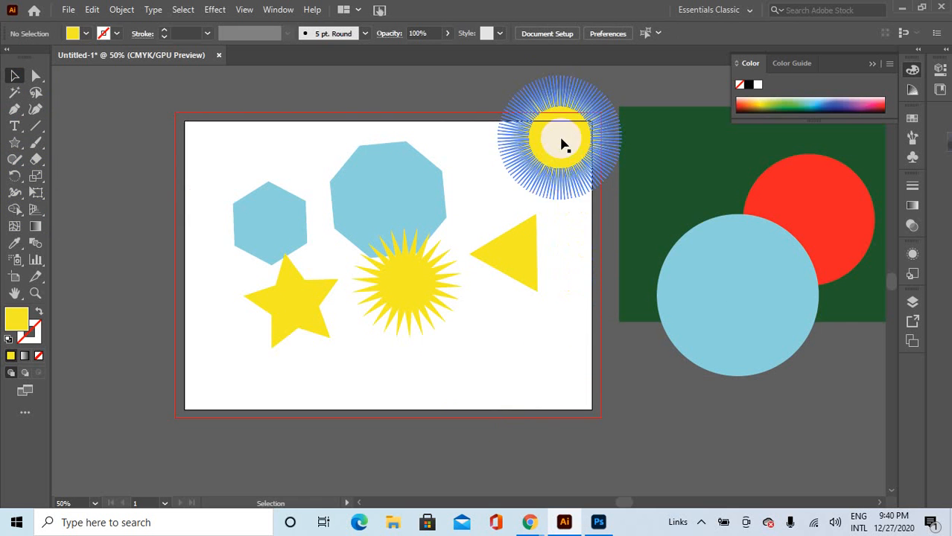
{"action": "left_click_drag", "start_coordinate": [565, 142], "coordinate": [523, 140]}
{"action": "left_click", "coordinate": [569, 257]}
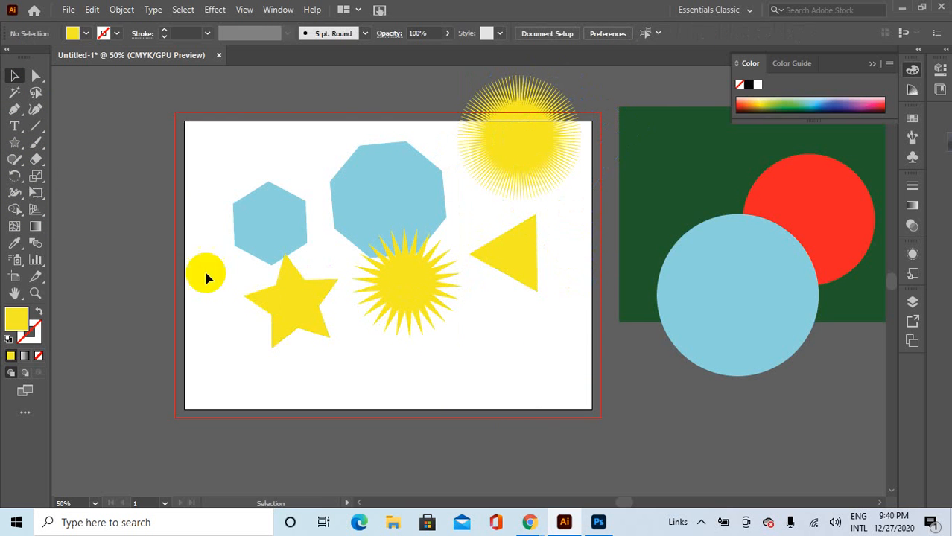
Move all the polygons and stars together off toward the light blue circle, clearing most of the artboard, and deselect them.
{"action": "left_click_drag", "start_coordinate": [218, 136], "coordinate": [515, 299]}
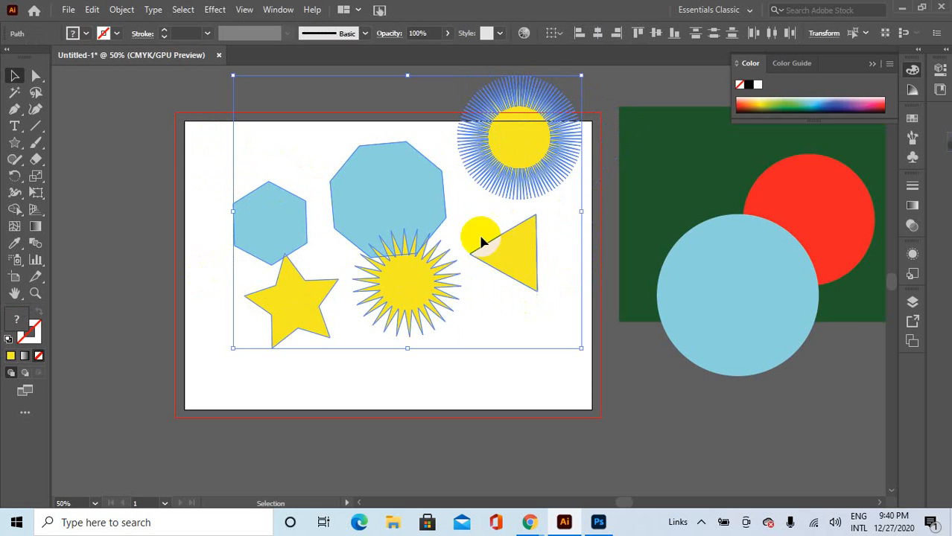
{"action": "left_click_drag", "start_coordinate": [402, 197], "coordinate": [729, 313]}
{"action": "left_click", "coordinate": [463, 185]}
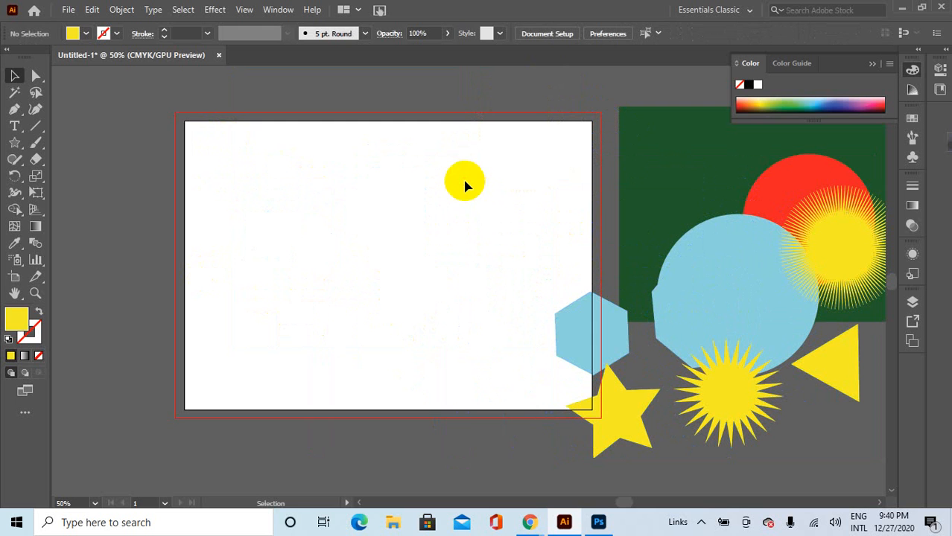
{"action": "left_click_drag", "start_coordinate": [18, 154], "coordinate": [61, 140]}
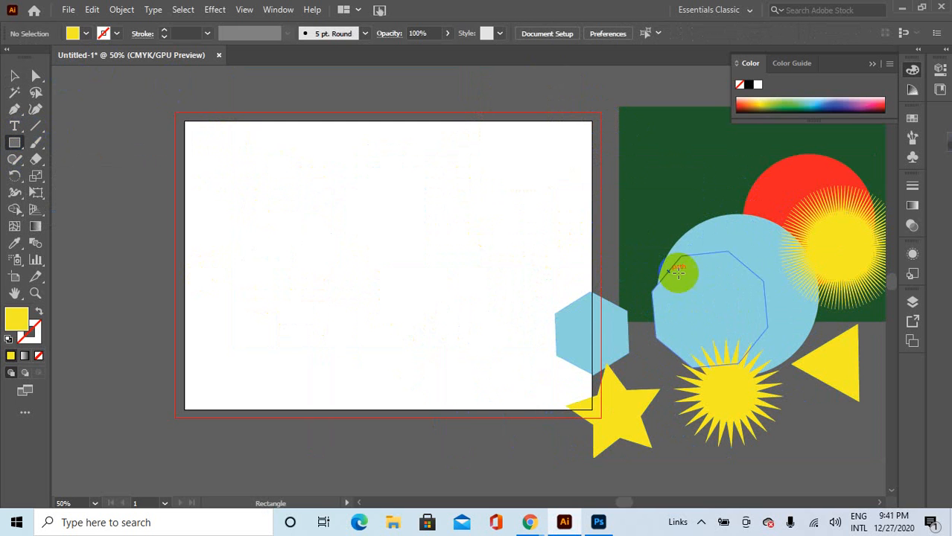
{"action": "left_click", "coordinate": [18, 76]}
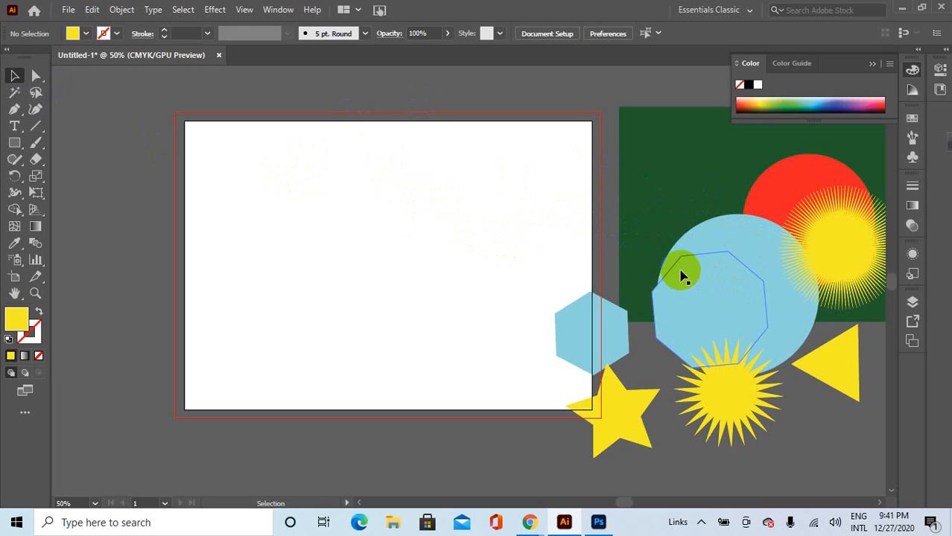
Move the light blue octagon from over the large light blue circle to the middle of the artboard.
{"action": "left_click_drag", "start_coordinate": [672, 280], "coordinate": [386, 223]}
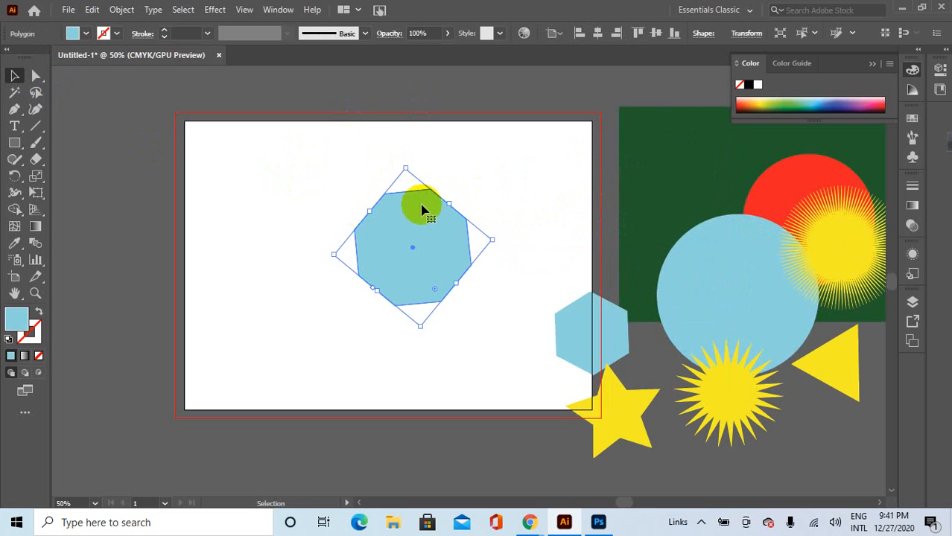
{"action": "scroll", "coordinate": [423, 206], "scroll_direction": "up", "scroll_amount": 6}
{"action": "scroll", "coordinate": [551, 224], "scroll_direction": "down", "scroll_amount": 2}
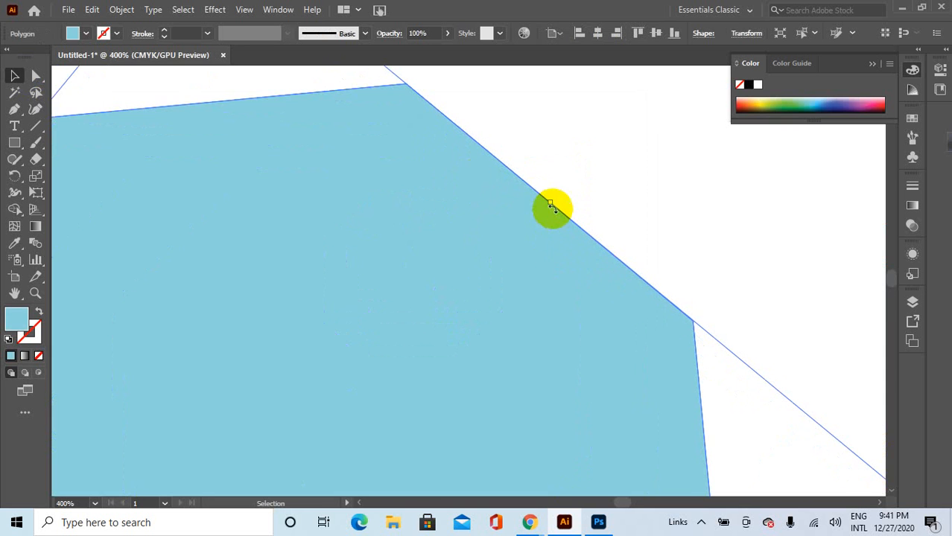
{"action": "scroll", "coordinate": [522, 173], "scroll_direction": "down", "scroll_amount": 1}
{"action": "scroll", "coordinate": [481, 167], "scroll_direction": "down", "scroll_amount": 3}
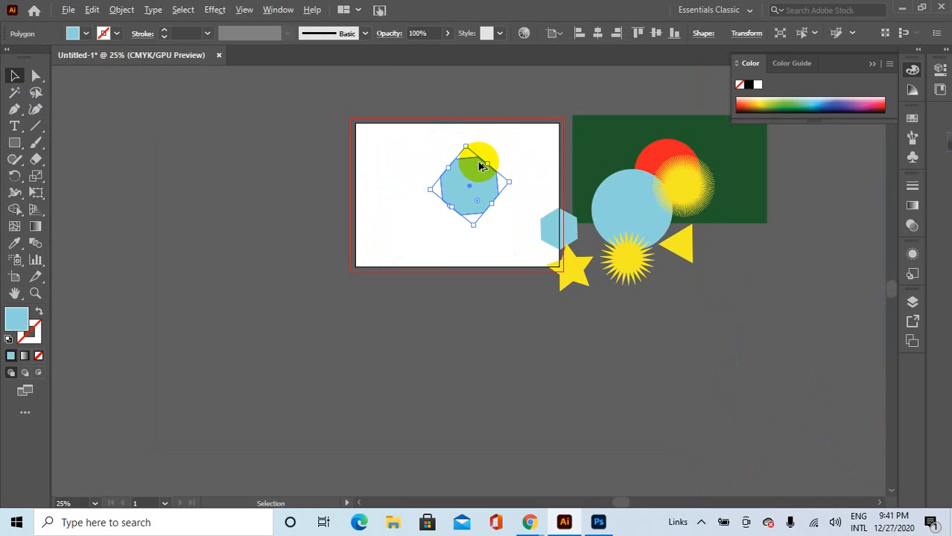
Select the dense-rayed star, red circle, light blue circle, five-pointed star and hexagon one after another.
{"action": "scroll", "coordinate": [580, 206], "scroll_direction": "up", "scroll_amount": 2}
{"action": "left_click", "coordinate": [582, 202]}
{"action": "left_click", "coordinate": [674, 159]}
{"action": "scroll", "coordinate": [757, 219], "scroll_direction": "up", "scroll_amount": 1}
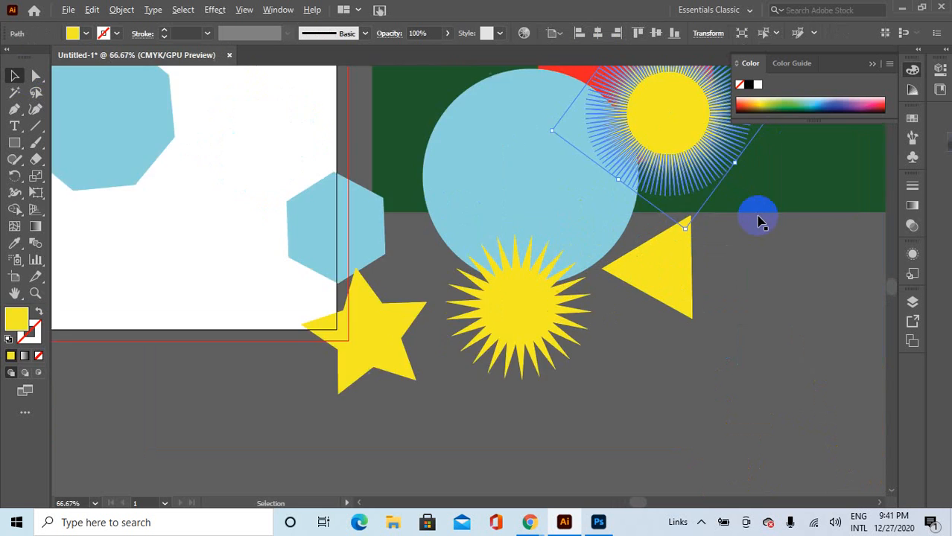
{"action": "scroll", "coordinate": [760, 215], "scroll_direction": "down", "scroll_amount": 2}
{"action": "left_click", "coordinate": [782, 152]}
{"action": "left_click", "coordinate": [677, 111]}
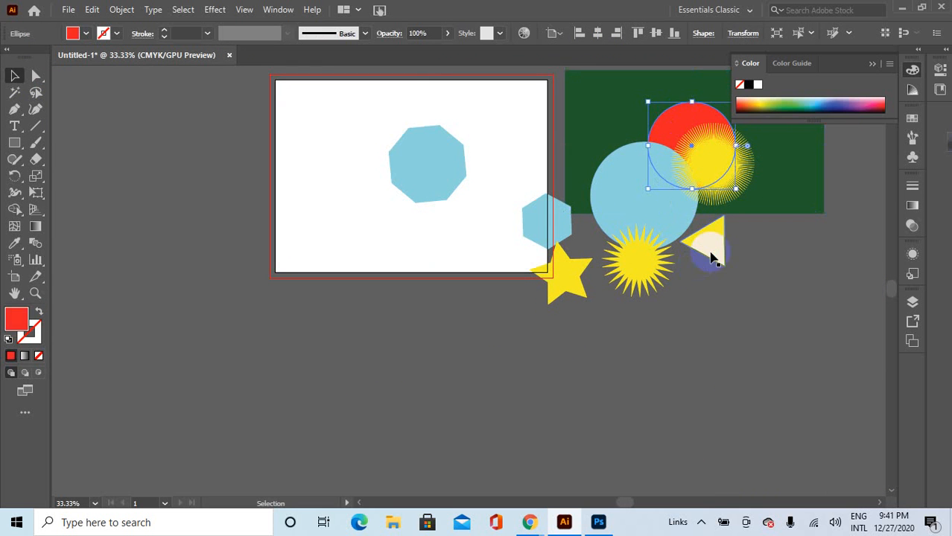
{"action": "left_click", "coordinate": [645, 262]}
{"action": "left_click", "coordinate": [615, 230]}
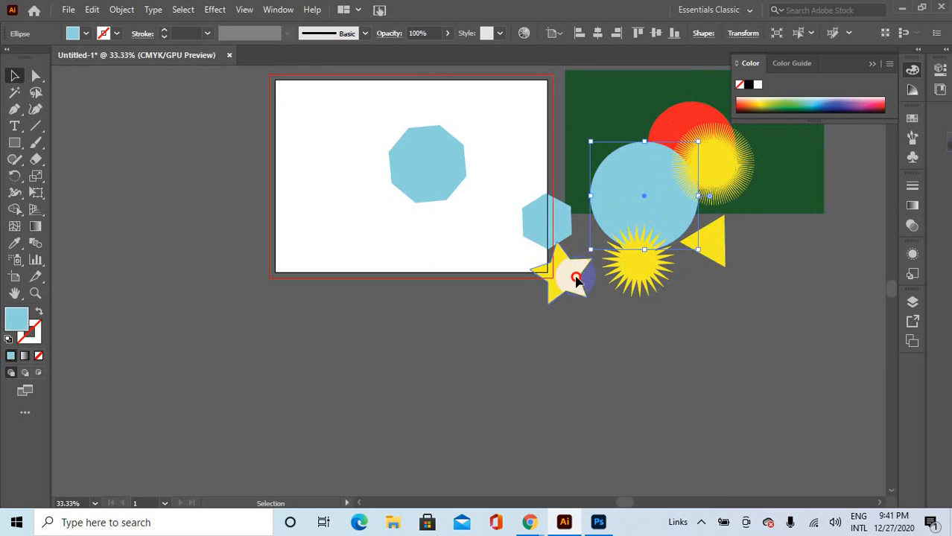
{"action": "left_click", "coordinate": [569, 277]}
{"action": "left_click", "coordinate": [543, 216]}
Move the light blue octagon off the artboard to the empty area below the yellow triangle.
{"action": "left_click_drag", "start_coordinate": [397, 163], "coordinate": [713, 295]}
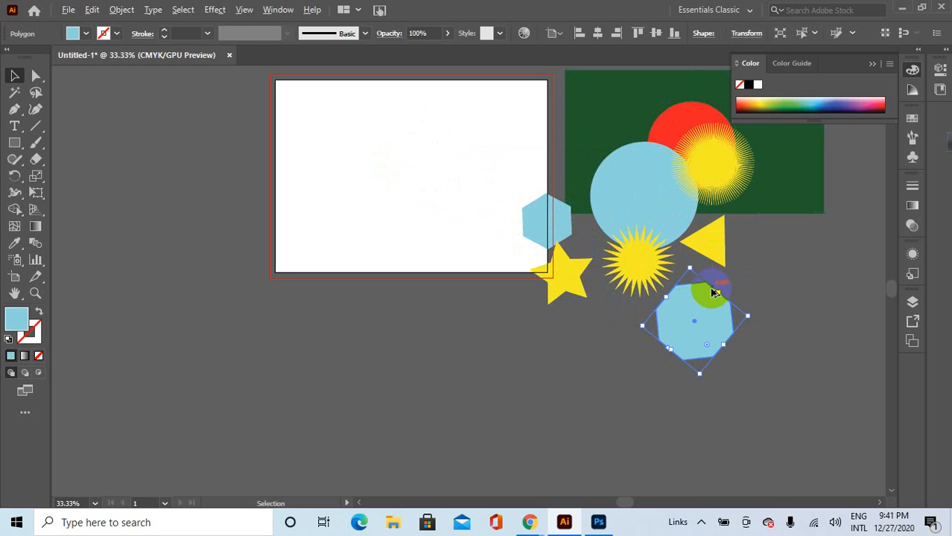
{"action": "scroll", "coordinate": [714, 294], "scroll_direction": "up", "scroll_amount": 2}
{"action": "scroll", "coordinate": [682, 300], "scroll_direction": "up", "scroll_amount": 1}
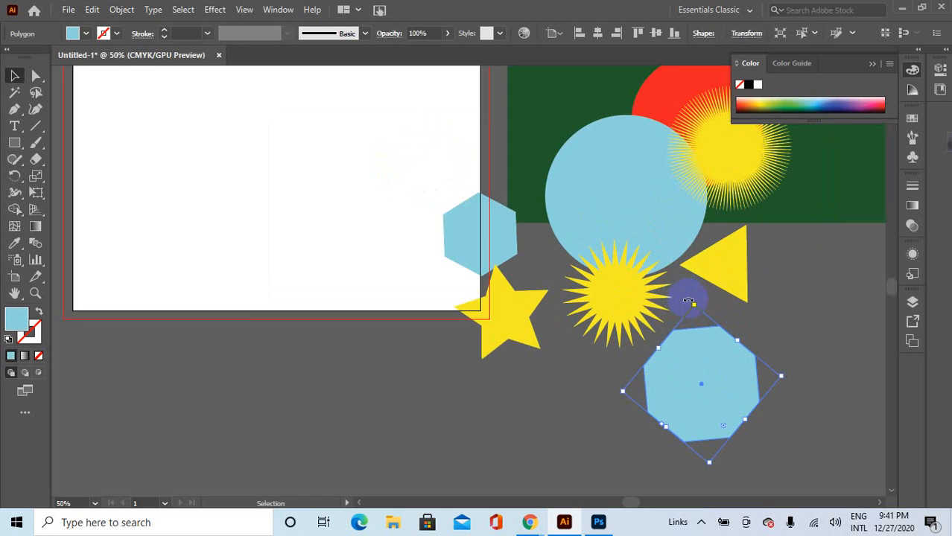
{"action": "scroll", "coordinate": [682, 300], "scroll_direction": "down", "scroll_amount": 1}
{"action": "scroll", "coordinate": [678, 300], "scroll_direction": "up", "scroll_amount": 1}
Select the light blue circle, hexagon, dense-rayed star and five-pointed star individually once more.
{"action": "left_click", "coordinate": [669, 255]}
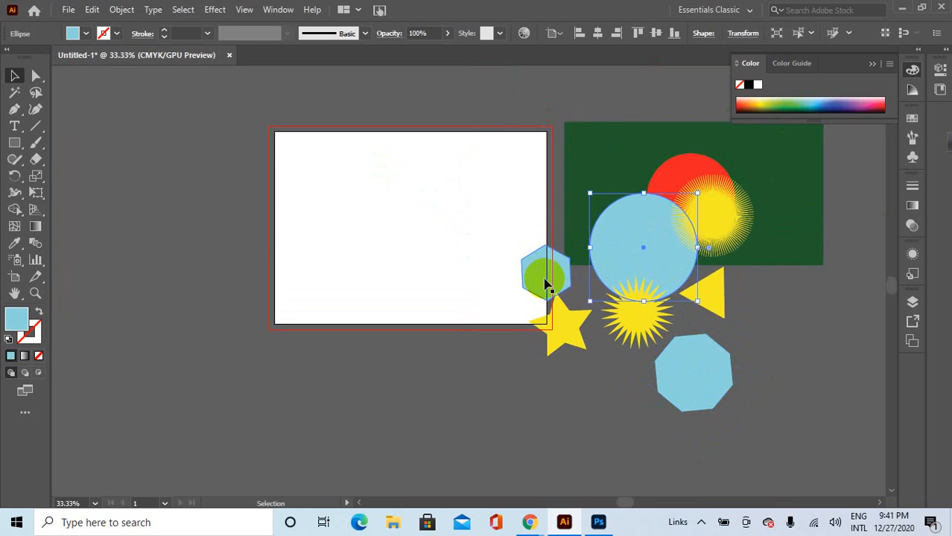
{"action": "left_click", "coordinate": [546, 283]}
{"action": "left_click", "coordinate": [627, 173]}
{"action": "left_click", "coordinate": [704, 192]}
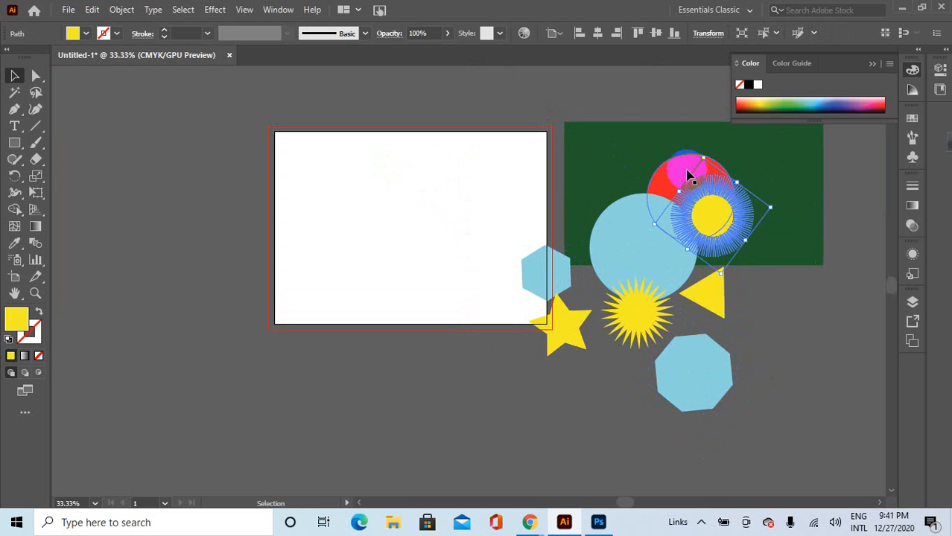
{"action": "left_click", "coordinate": [660, 185]}
{"action": "left_click", "coordinate": [546, 270]}
{"action": "left_click", "coordinate": [559, 330]}
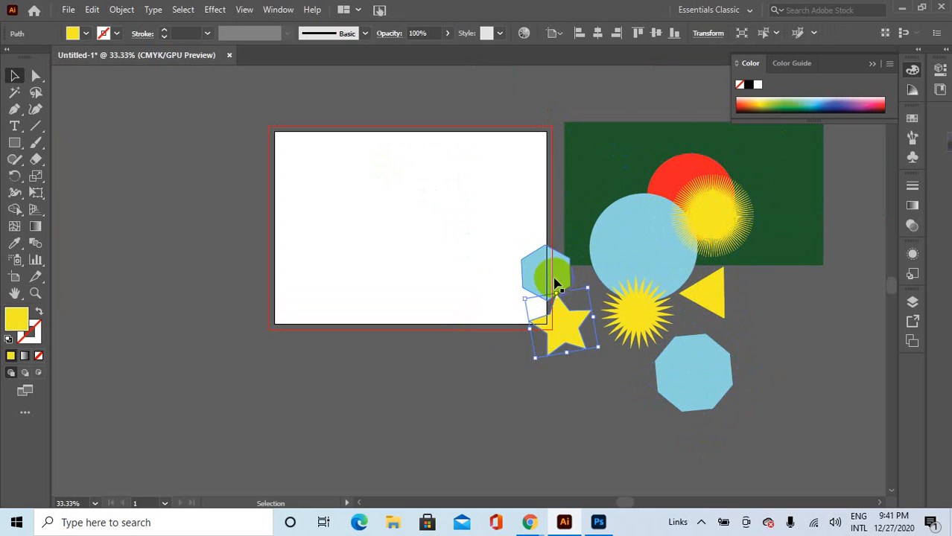
Move the light blue hexagon off the artboard to just below its lower edge and deselect it.
{"action": "left_click_drag", "start_coordinate": [553, 276], "coordinate": [506, 385]}
{"action": "left_click", "coordinate": [587, 388]}
{"action": "scroll", "coordinate": [428, 227], "scroll_direction": "up", "scroll_amount": 1}
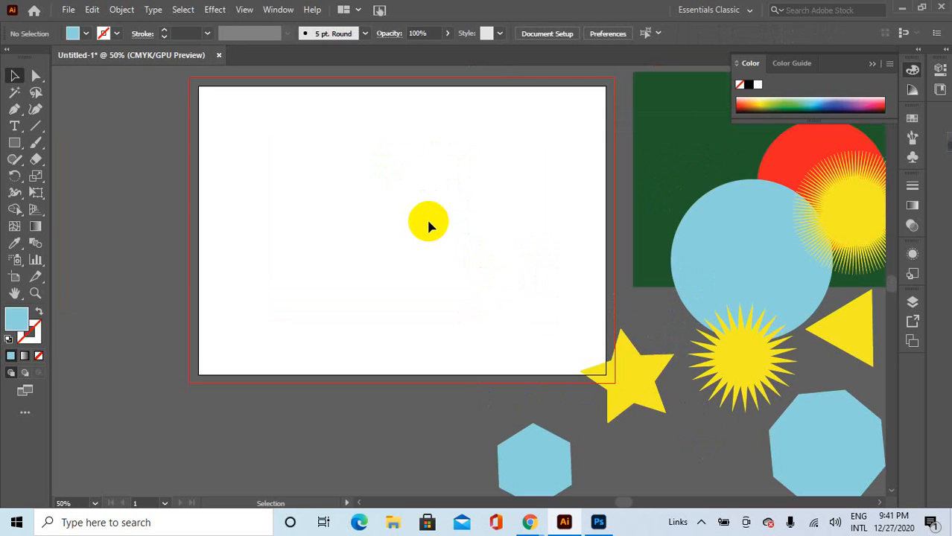
Draw a light blue rectangle about half the artboard's width in the middle of the artboard.
{"action": "scroll", "coordinate": [426, 217], "scroll_direction": "up", "scroll_amount": 1}
{"action": "left_click_drag", "start_coordinate": [24, 140], "coordinate": [87, 152]}
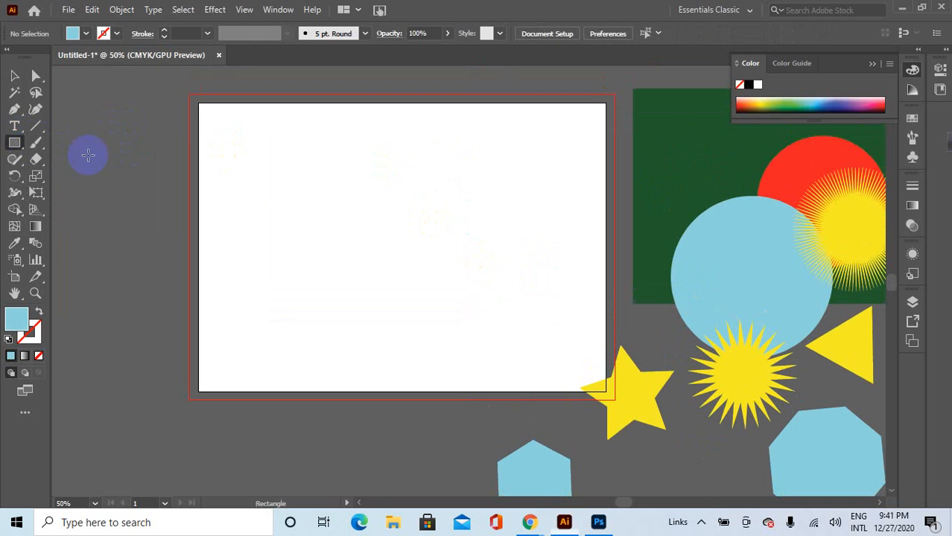
{"action": "left_click_drag", "start_coordinate": [266, 185], "coordinate": [473, 309]}
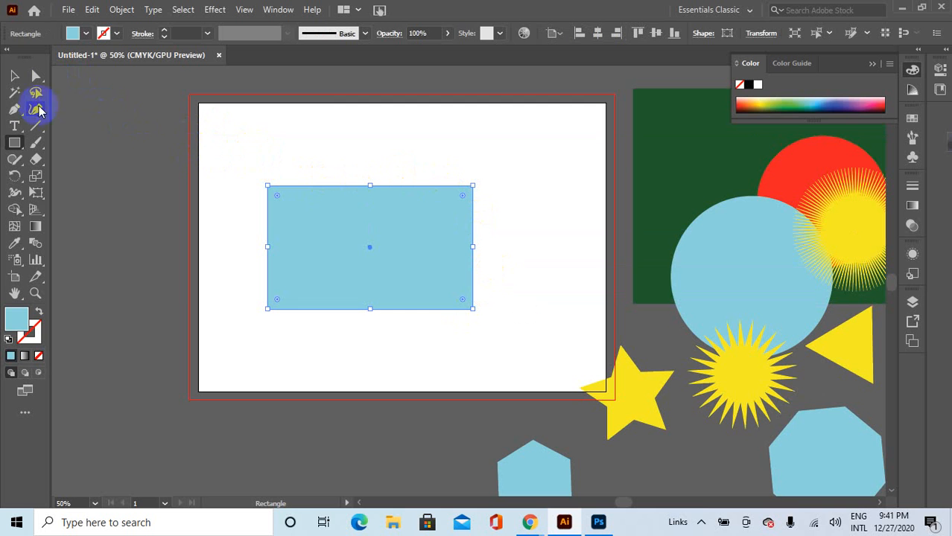
Reshape the rectangle into a large irregular quadrilateral by moving its individual corner anchors with Direct Selection.
{"action": "left_click_drag", "start_coordinate": [37, 82], "coordinate": [109, 82]}
{"action": "left_click_drag", "start_coordinate": [475, 192], "coordinate": [566, 132]}
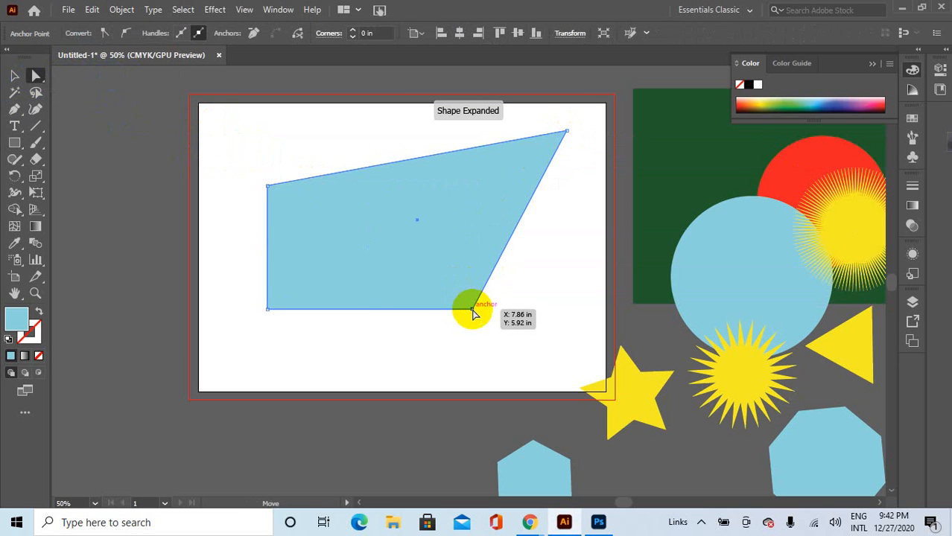
{"action": "left_click_drag", "start_coordinate": [473, 312], "coordinate": [375, 196]}
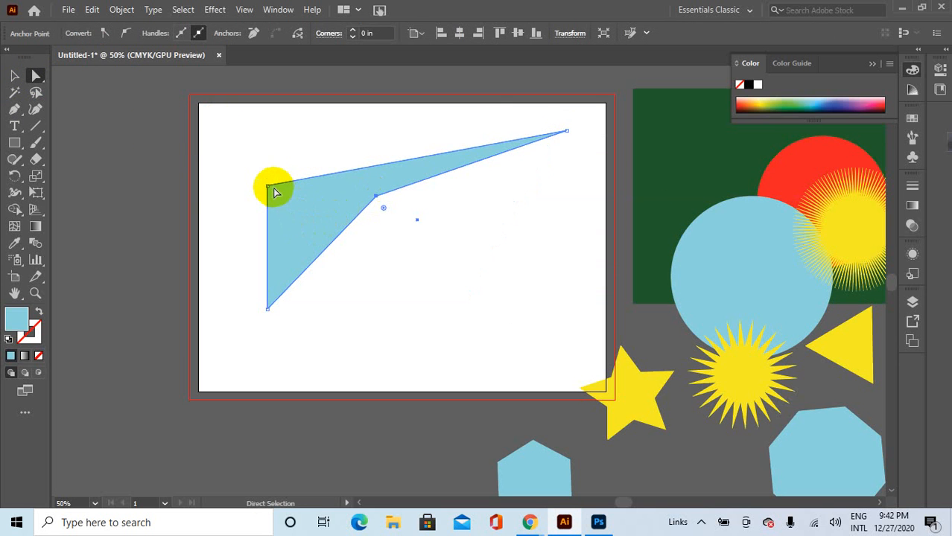
{"action": "left_click_drag", "start_coordinate": [269, 186], "coordinate": [325, 144]}
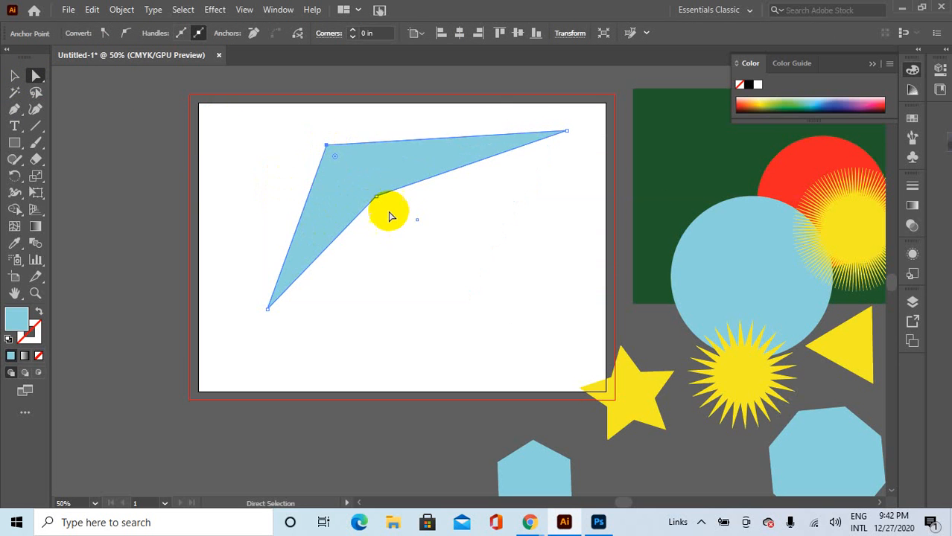
{"action": "left_click_drag", "start_coordinate": [378, 204], "coordinate": [549, 365]}
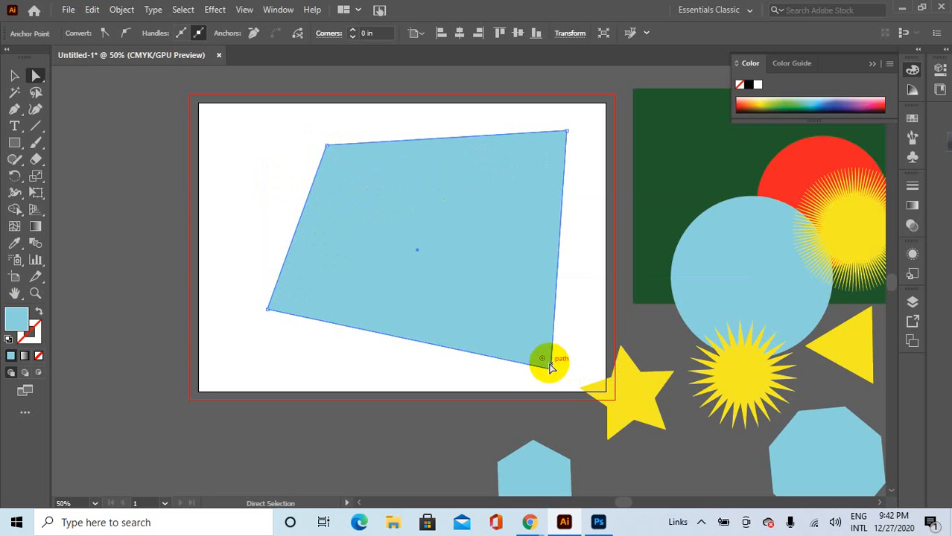
Reposition the quadrilateral's four anchors so it becomes a thin V shape pointing to the artboard's lower right.
{"action": "left_click_drag", "start_coordinate": [330, 147], "coordinate": [520, 319]}
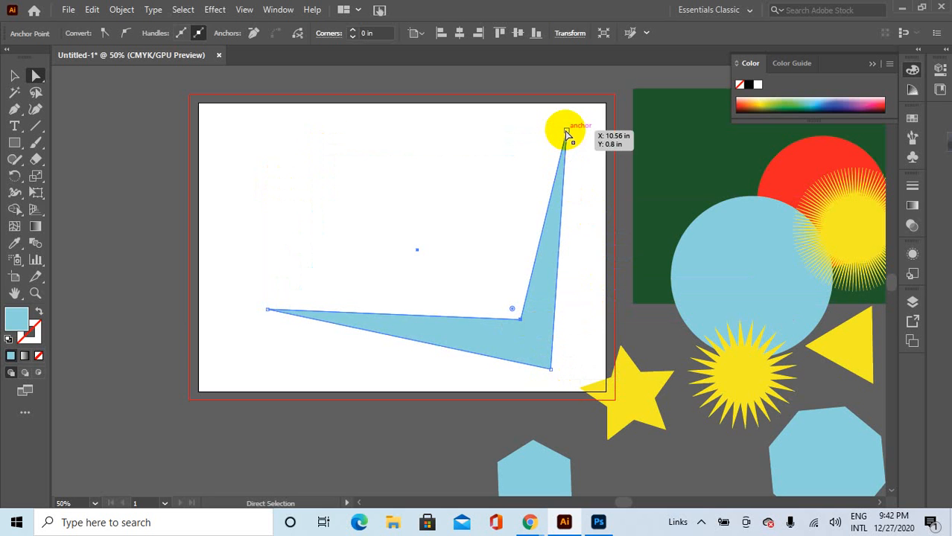
{"action": "left_click_drag", "start_coordinate": [565, 132], "coordinate": [468, 145]}
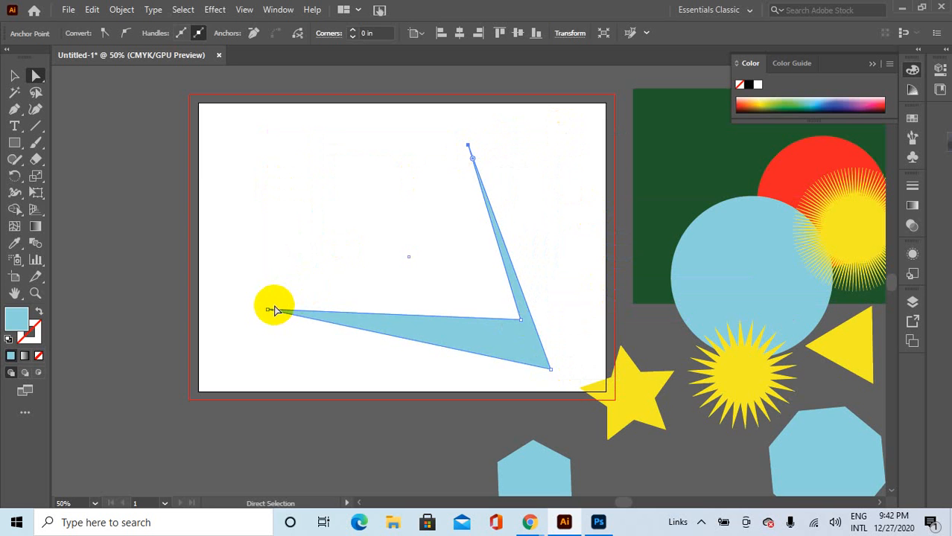
{"action": "left_click_drag", "start_coordinate": [269, 311], "coordinate": [341, 187]}
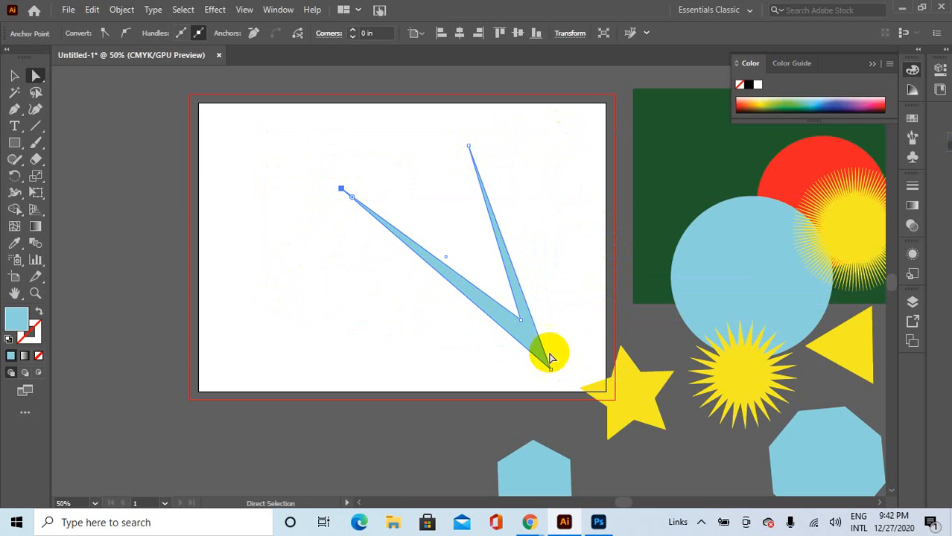
{"action": "left_click_drag", "start_coordinate": [521, 323], "coordinate": [523, 329]}
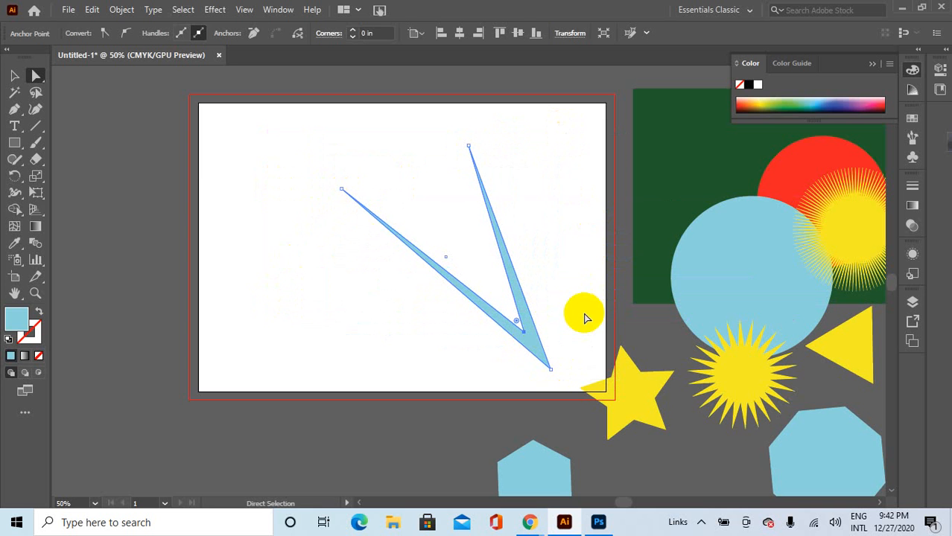
Move the whole V shape past the artboard's left edge and back to its middle, and deselect it.
{"action": "left_click", "coordinate": [580, 315]}
{"action": "left_click", "coordinate": [538, 347]}
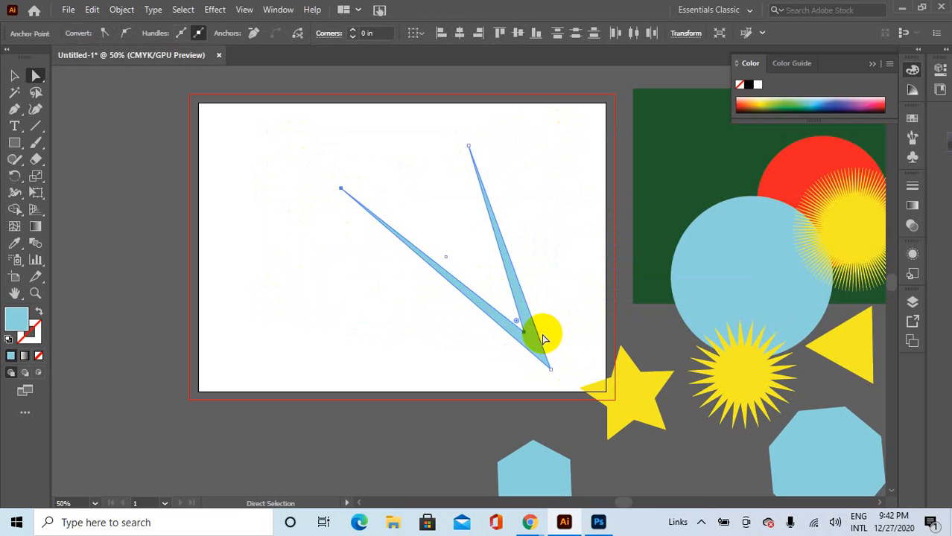
{"action": "left_click_drag", "start_coordinate": [534, 334], "coordinate": [231, 338]}
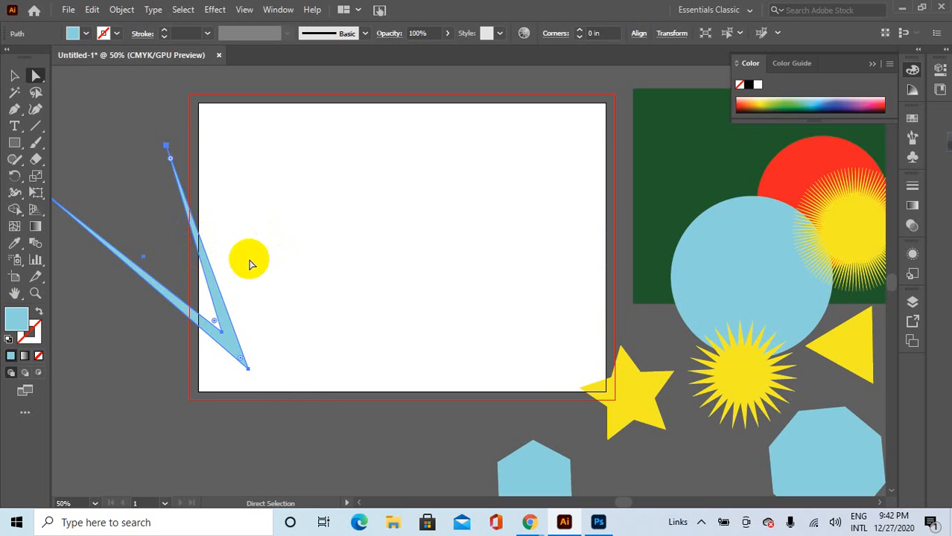
{"action": "left_click_drag", "start_coordinate": [219, 295], "coordinate": [480, 253]}
{"action": "left_click", "coordinate": [168, 127]}
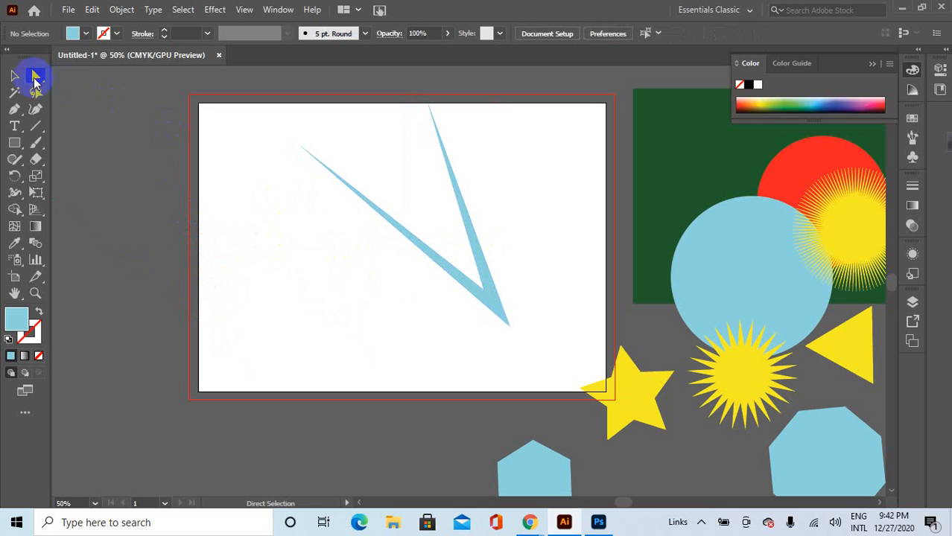
Select the V shape with the Group Selection tool and move it slightly left on the artboard.
{"action": "left_click_drag", "start_coordinate": [35, 80], "coordinate": [74, 90]}
{"action": "left_click", "coordinate": [450, 272]}
{"action": "left_click_drag", "start_coordinate": [502, 315], "coordinate": [473, 294]}
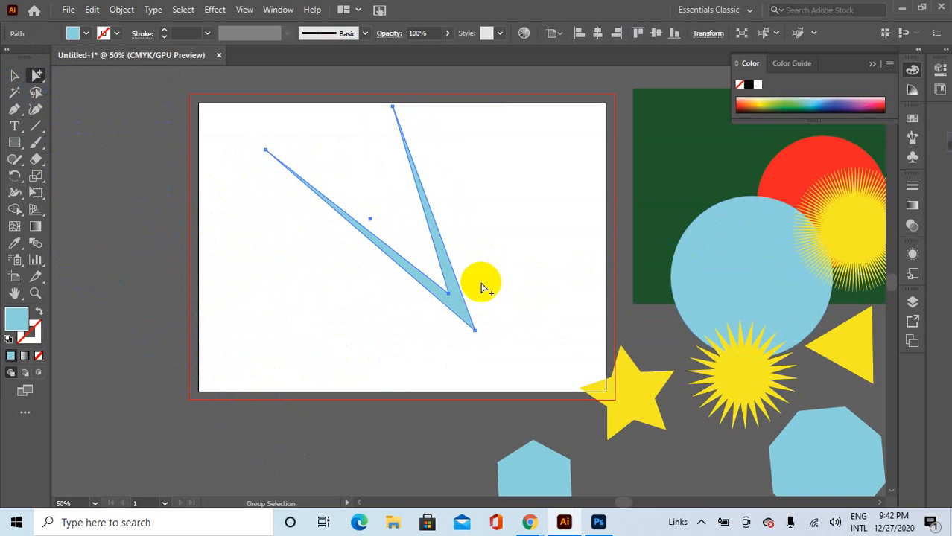
{"action": "left_click", "coordinate": [748, 293], "text": "shift"}
{"action": "left_click", "coordinate": [746, 290], "text": "shift"}
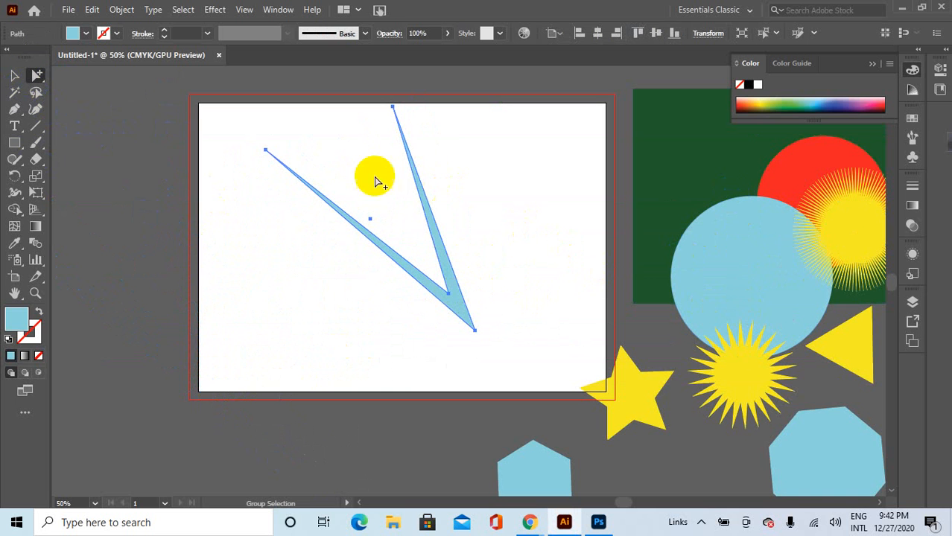
{"action": "right_click", "coordinate": [12, 146]}
{"action": "left_click", "coordinate": [13, 146]}
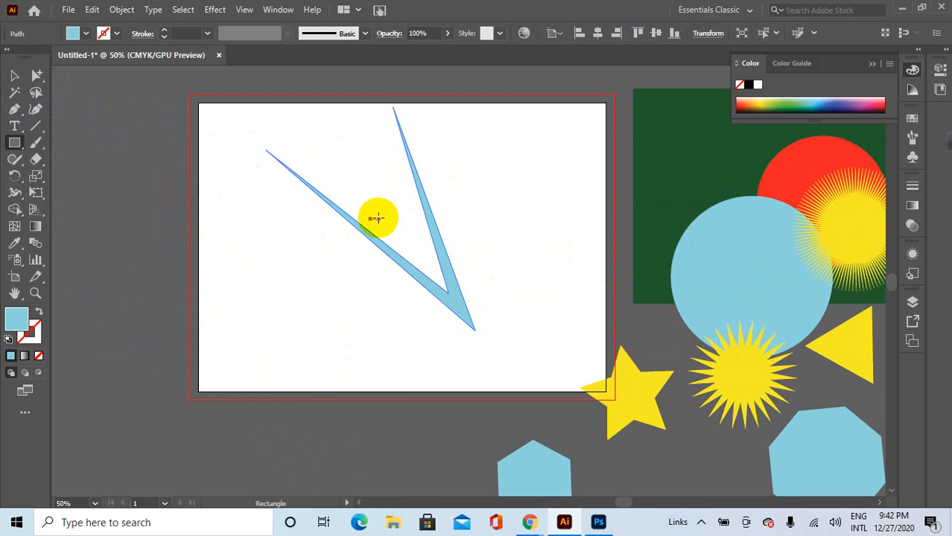
{"action": "left_click_drag", "start_coordinate": [370, 218], "coordinate": [412, 233]}
Undo the V-shape edits, the rectangle and the hexagon and octagon moves, until the artboard is clear again.
{"action": "key", "text": "ctrl+z"}
{"action": "key", "text": "ctrl+z"}
{"action": "key", "text": "ctrl+z"}
{"action": "key", "text": "ctrl+z"}
{"action": "key", "text": "ctrl+z"}
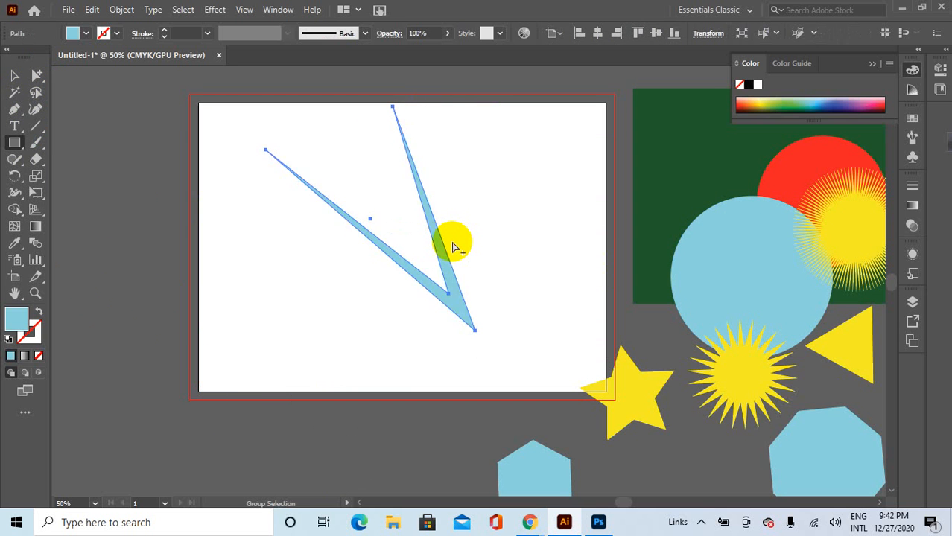
{"action": "key", "text": "ctrl+z"}
{"action": "key", "text": "ctrl+z"}
{"action": "key", "text": "ctrl+z"}
{"action": "key", "text": "ctrl+z"}
{"action": "key", "text": "ctrl+z"}
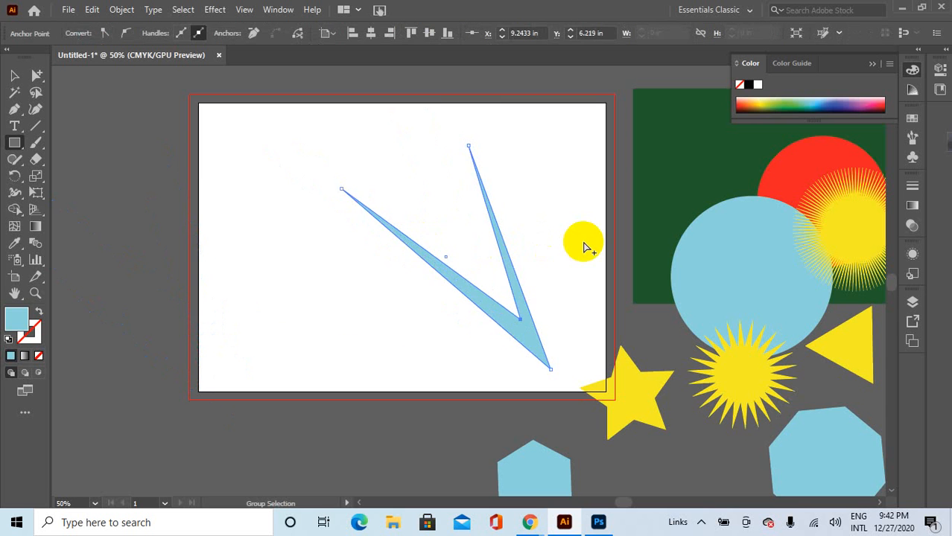
{"action": "key", "text": "ctrl+z"}
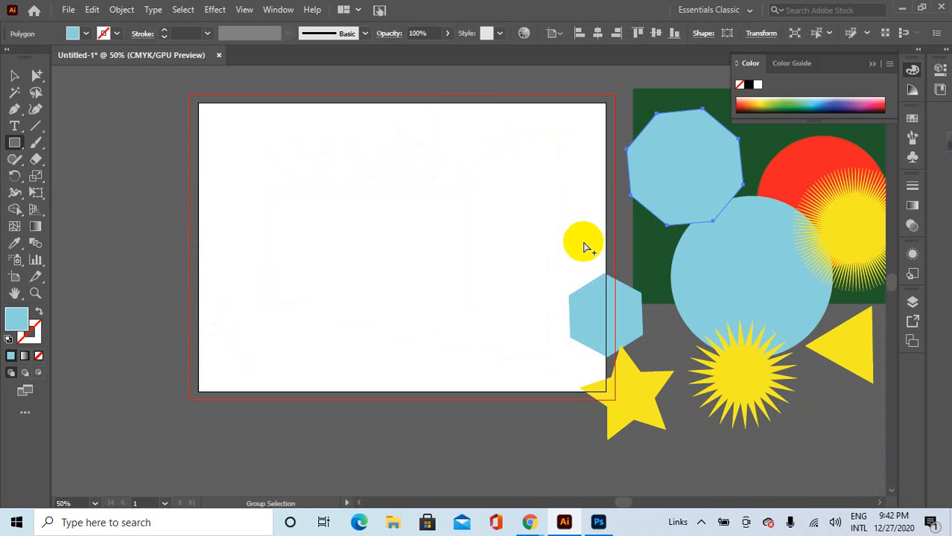
Draw a light blue circle in the upper middle of the artboard with the Ellipse tool.
{"action": "scroll", "coordinate": [594, 253], "scroll_direction": "down", "scroll_amount": 1}
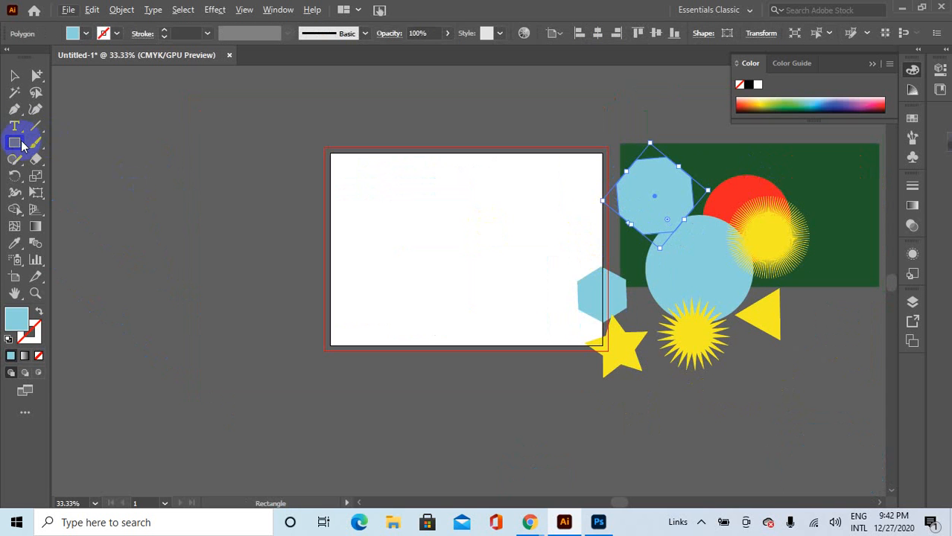
{"action": "left_click_drag", "start_coordinate": [22, 145], "coordinate": [71, 173]}
{"action": "left_click", "coordinate": [63, 179]}
{"action": "scroll", "coordinate": [452, 270], "scroll_direction": "up", "scroll_amount": 2}
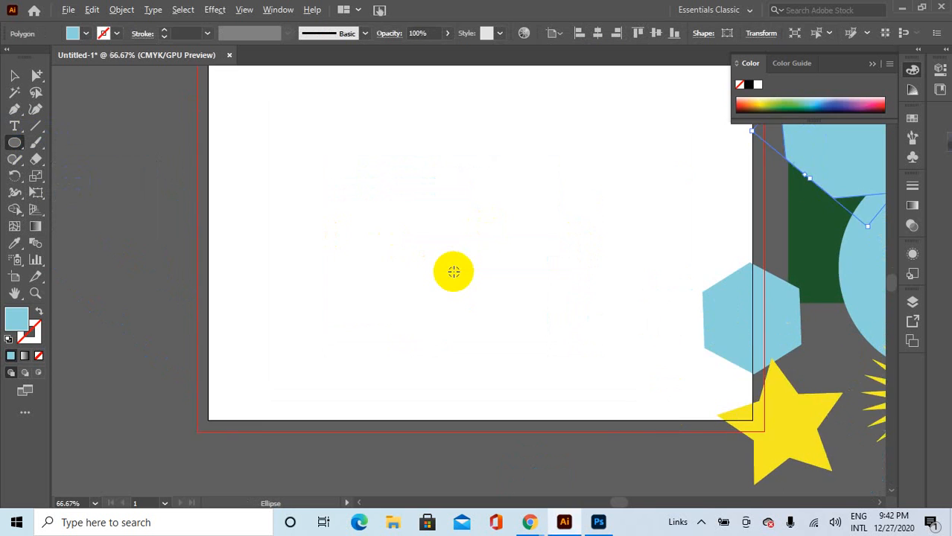
{"action": "scroll", "coordinate": [459, 242], "scroll_direction": "down", "scroll_amount": 1}
{"action": "left_click_drag", "start_coordinate": [466, 229], "coordinate": [526, 281]}
Reshape the light blue circle with the Direct Selection tool, moving its top anchor up, bottom anchor down and the right anchor's lower handle outward.
{"action": "left_click_drag", "start_coordinate": [39, 79], "coordinate": [82, 74]}
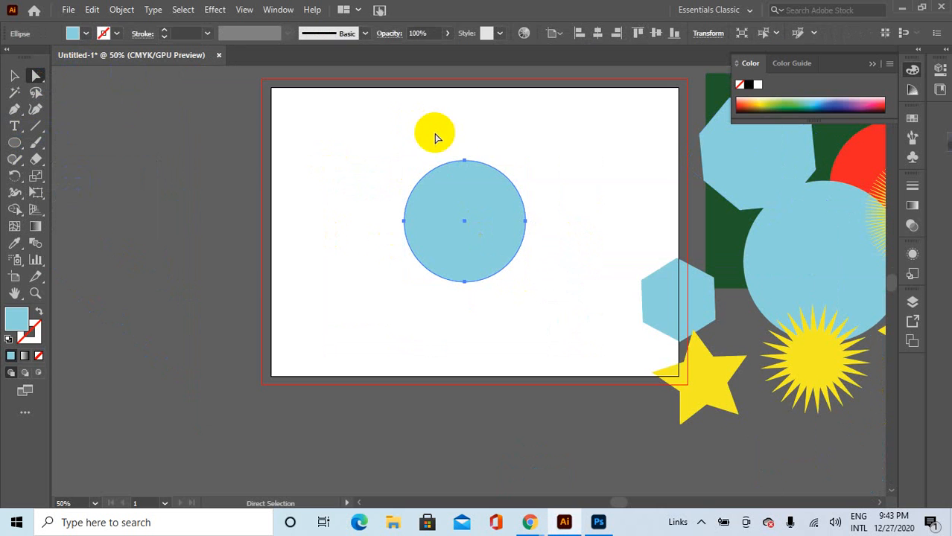
{"action": "left_click_drag", "start_coordinate": [464, 160], "coordinate": [469, 91]}
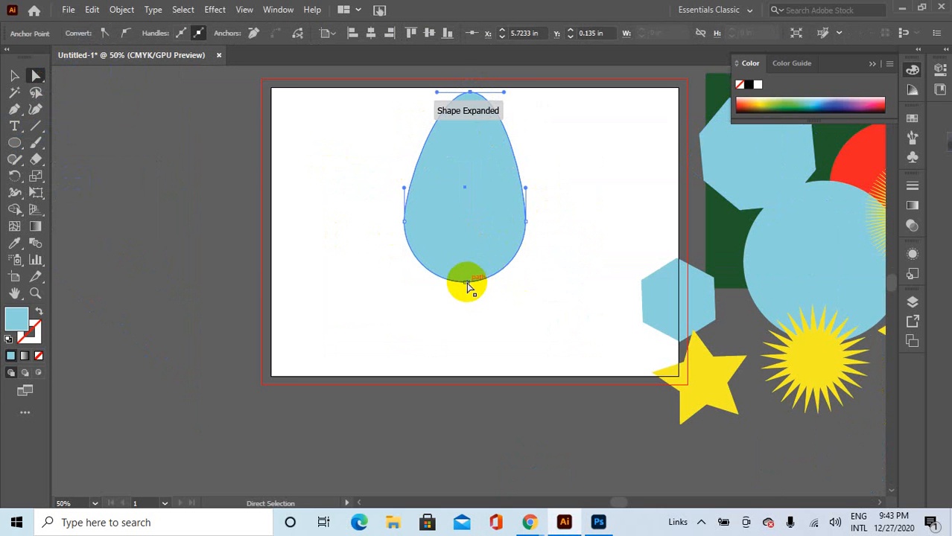
{"action": "left_click_drag", "start_coordinate": [467, 282], "coordinate": [464, 301]}
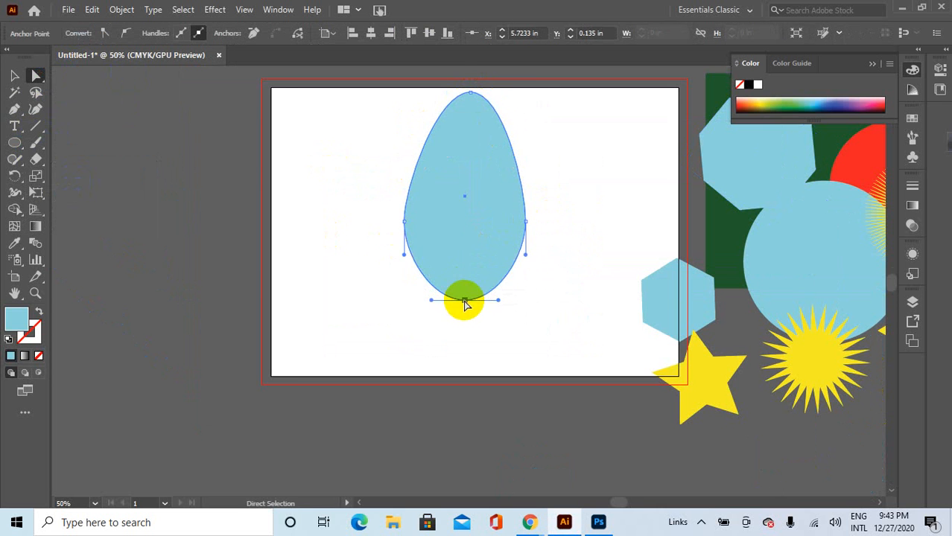
{"action": "left_click", "coordinate": [526, 221]}
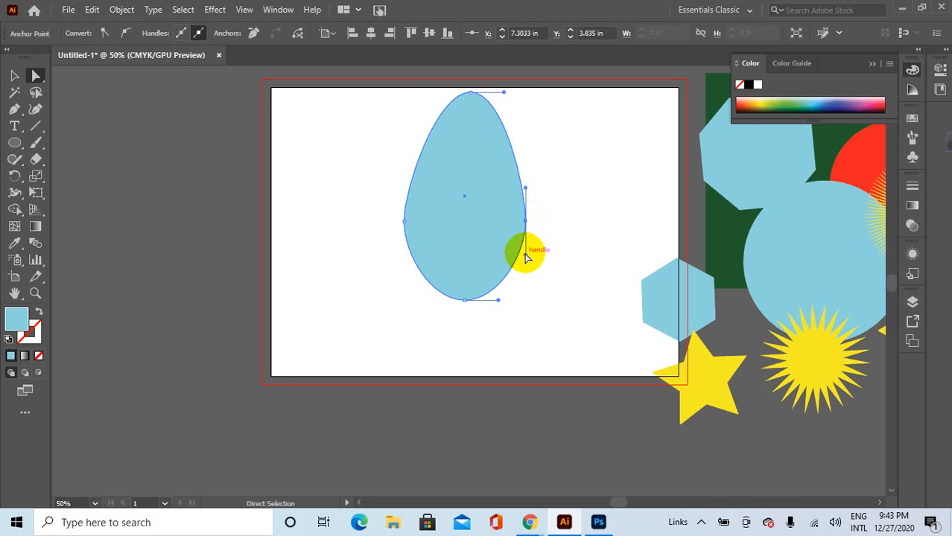
{"action": "left_click_drag", "start_coordinate": [525, 258], "coordinate": [650, 202]}
Undo the circle's anchor and handle edits and the drawing of the circle, until the artboard is empty.
{"action": "key", "text": "ctrl+z"}
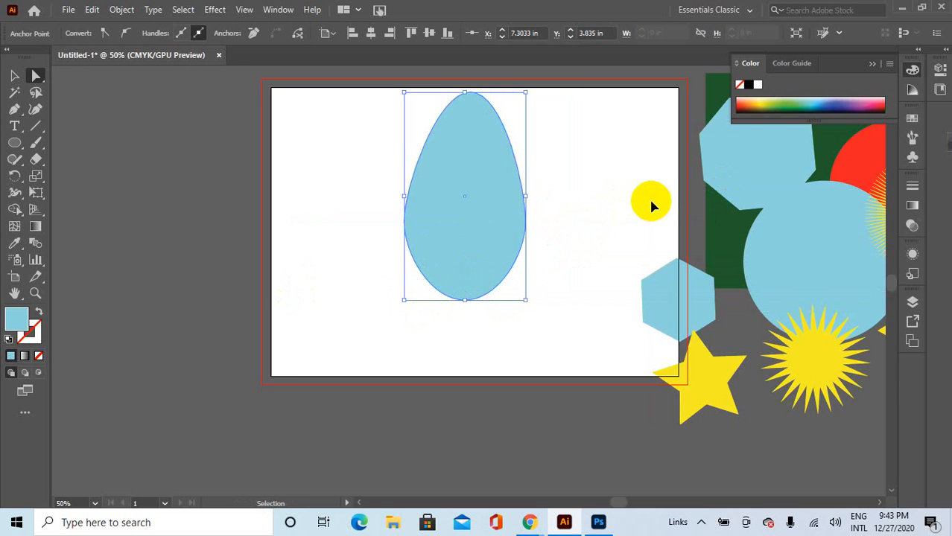
{"action": "key", "text": "ctrl+z"}
{"action": "key", "text": "ctrl+z"}
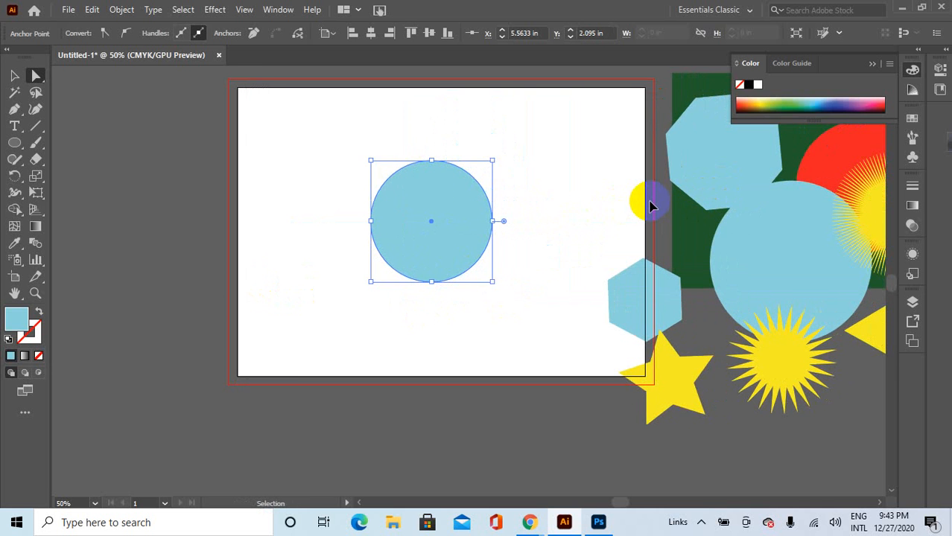
{"action": "key", "text": "ctrl+z"}
{"action": "key", "text": "ctrl+z"}
{"action": "key", "text": "ctrl+z"}
Move the light blue hexagon off the artboard's right edge to the free area below the yellow triangle.
{"action": "scroll", "coordinate": [636, 207], "scroll_direction": "down", "scroll_amount": 2}
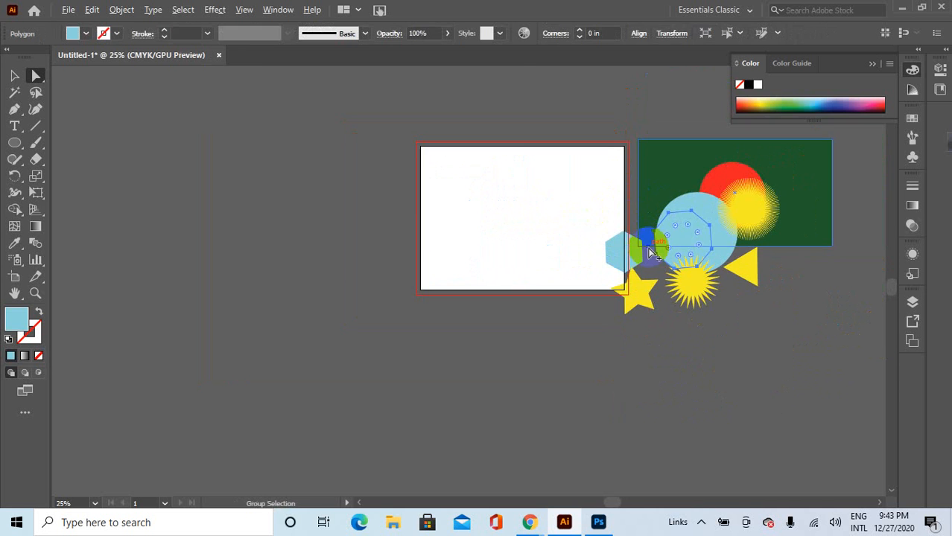
{"action": "scroll", "coordinate": [636, 209], "scroll_direction": "up", "scroll_amount": 2}
{"action": "scroll", "coordinate": [756, 260], "scroll_direction": "down", "scroll_amount": 2}
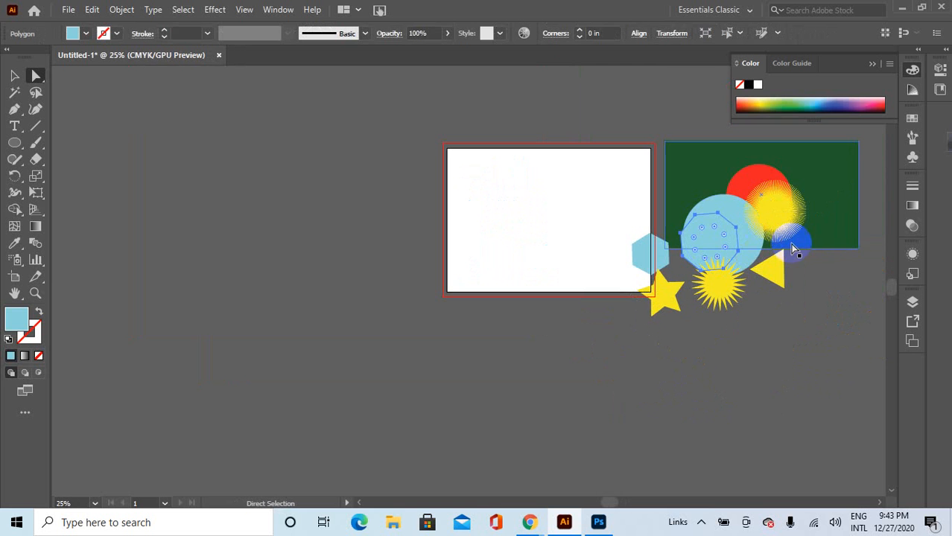
{"action": "scroll", "coordinate": [867, 227], "scroll_direction": "up", "scroll_amount": 1}
{"action": "scroll", "coordinate": [879, 220], "scroll_direction": "up", "scroll_amount": 1}
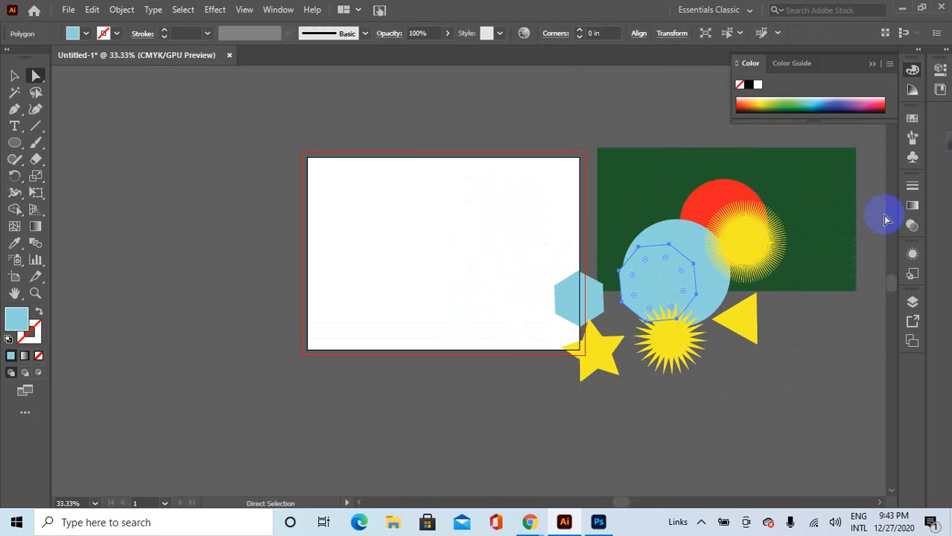
{"action": "left_click_drag", "start_coordinate": [627, 503], "coordinate": [634, 504]}
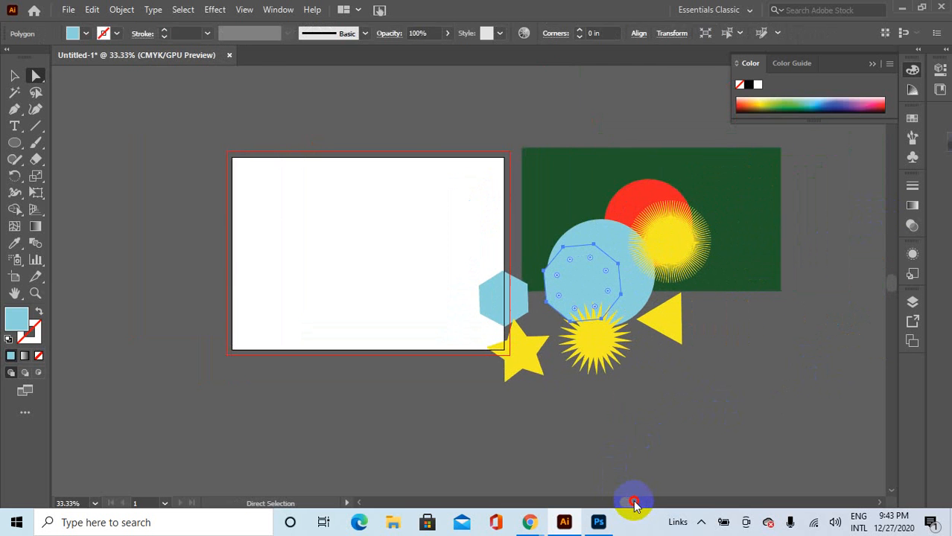
{"action": "scroll", "coordinate": [431, 268], "scroll_direction": "up", "scroll_amount": 1}
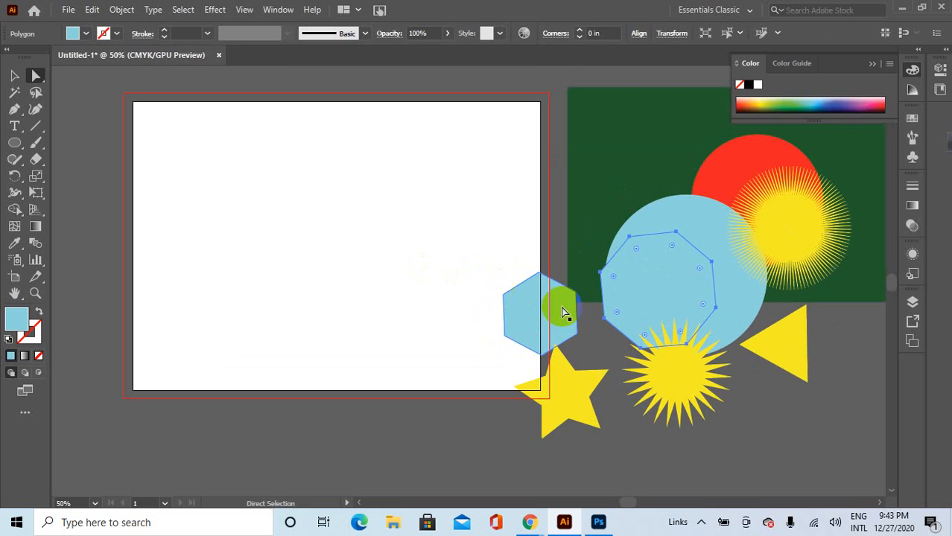
{"action": "left_click_drag", "start_coordinate": [555, 313], "coordinate": [846, 413]}
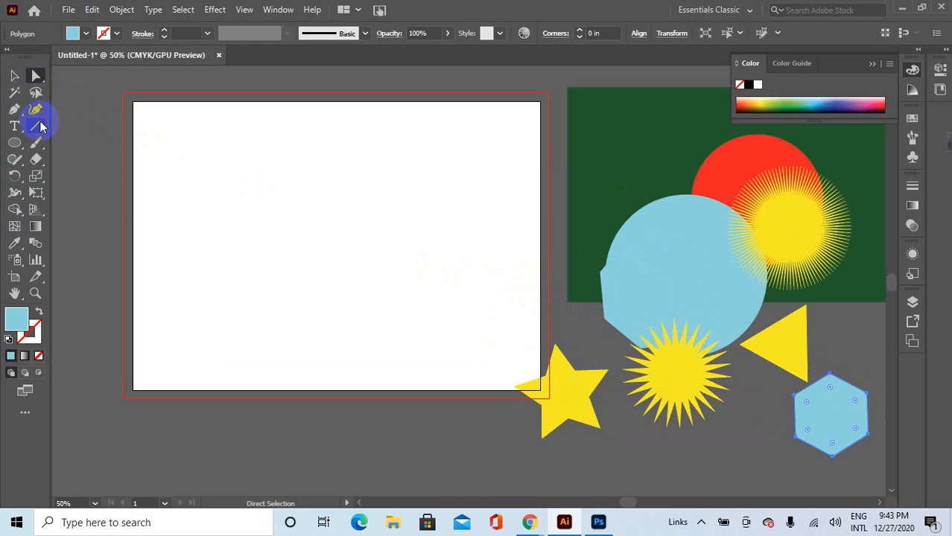
Move the yellow star off the artboard beside the sunburst, and the light blue octagon to the green rectangle's upper-left corner.
{"action": "left_click_drag", "start_coordinate": [583, 406], "coordinate": [628, 421]}
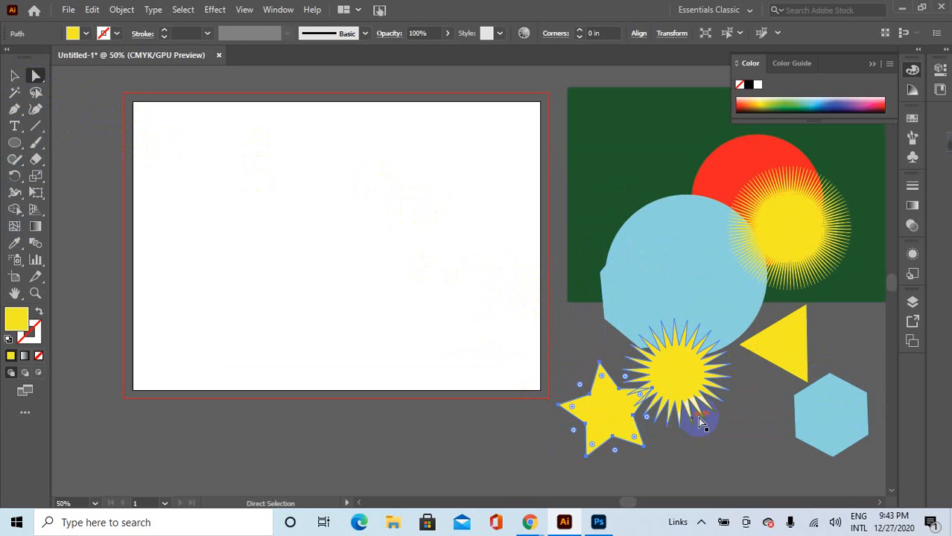
{"action": "left_click", "coordinate": [715, 417]}
{"action": "left_click", "coordinate": [747, 421]}
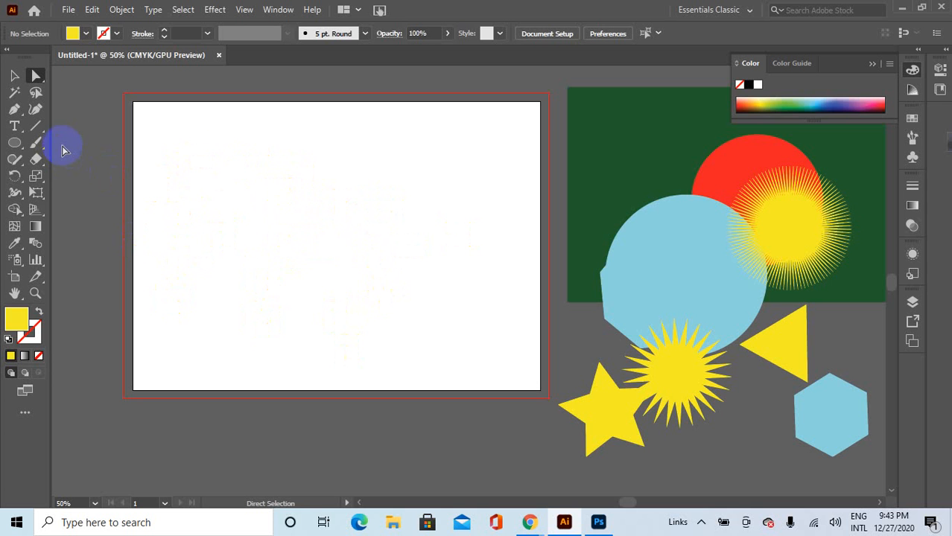
{"action": "left_click_drag", "start_coordinate": [608, 299], "coordinate": [589, 156]}
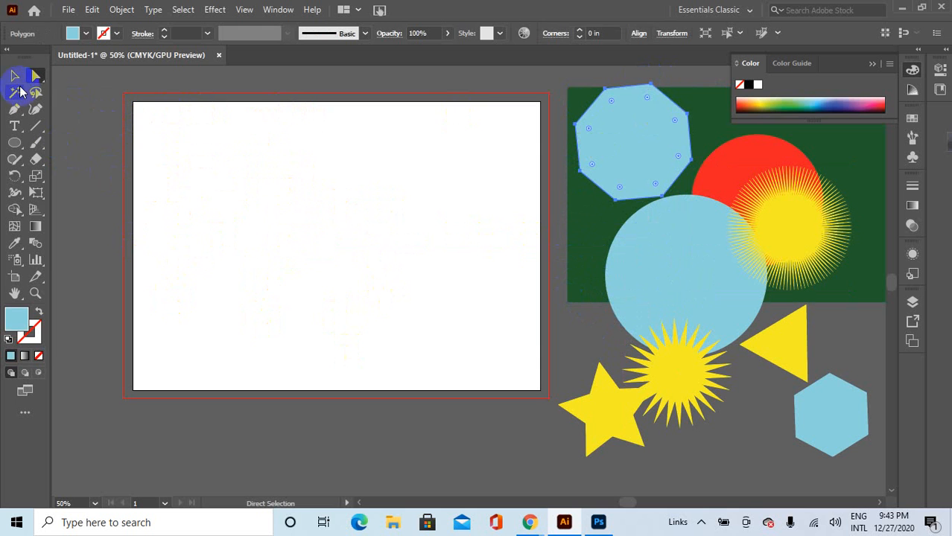
{"action": "right_click", "coordinate": [35, 76]}
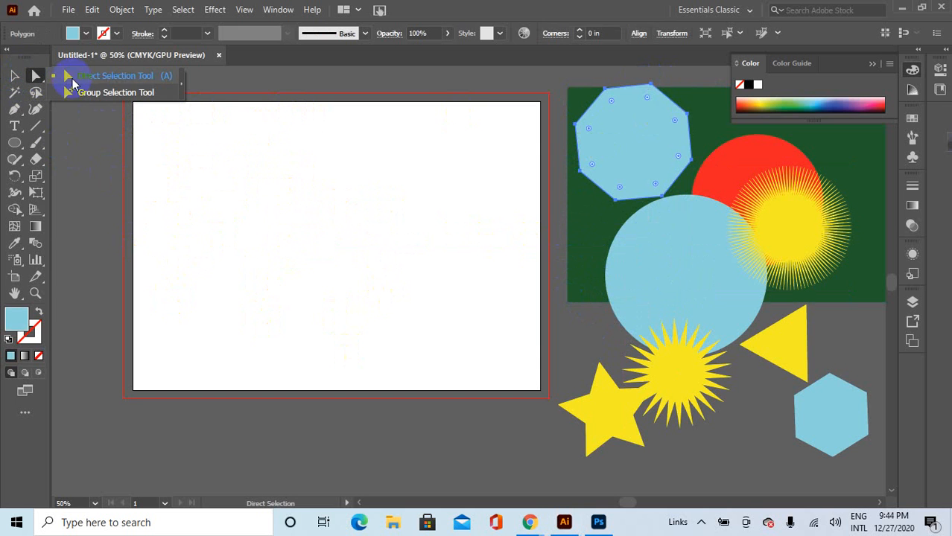
{"action": "left_click", "coordinate": [14, 75]}
{"action": "right_click", "coordinate": [14, 146]}
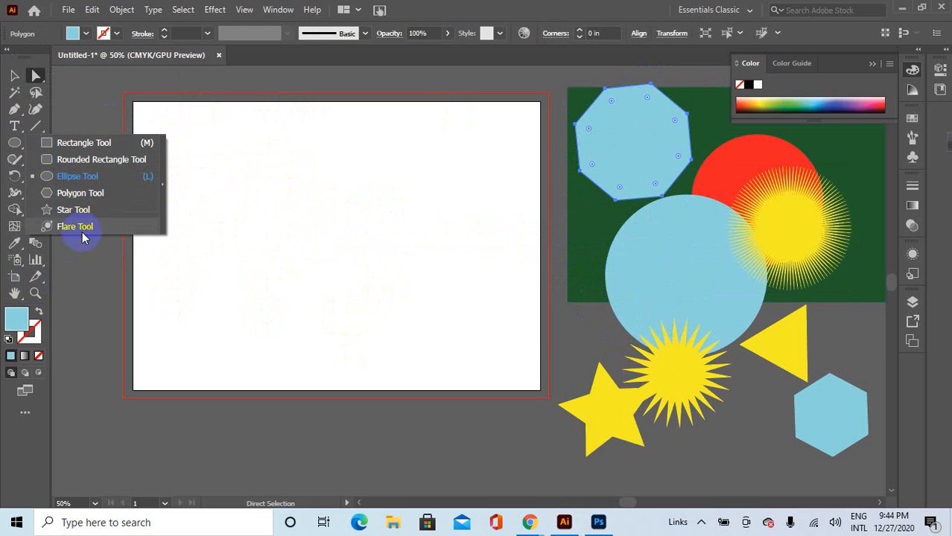
{"action": "left_click", "coordinate": [16, 76]}
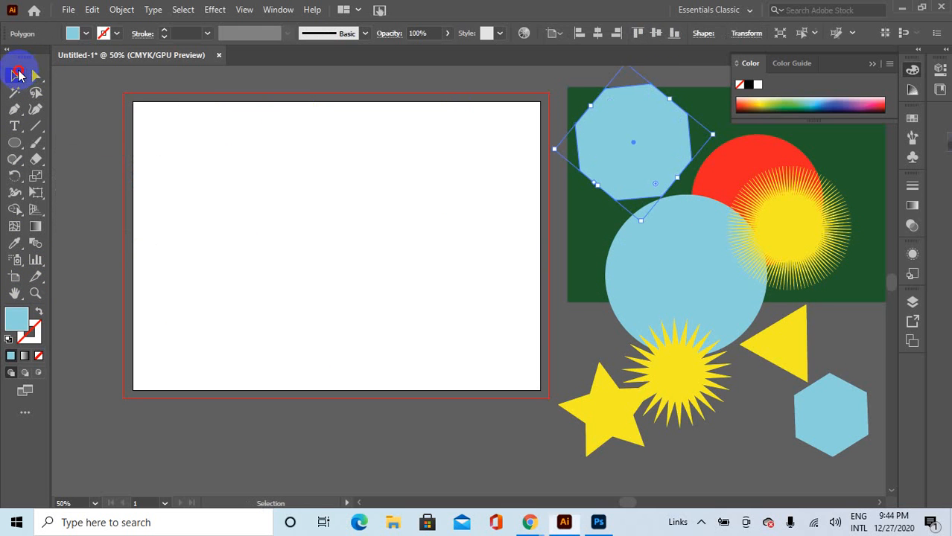
{"action": "left_click", "coordinate": [33, 76]}
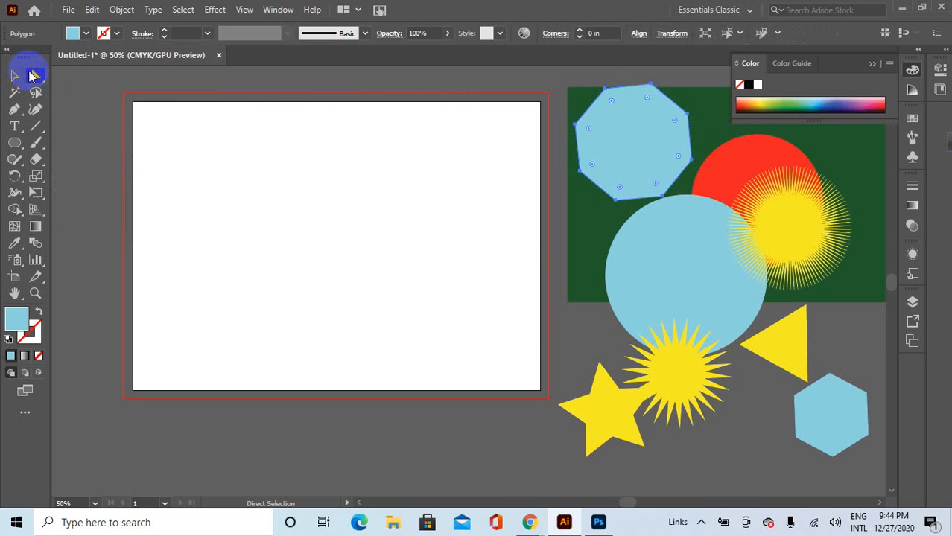
{"action": "left_click", "coordinate": [17, 75]}
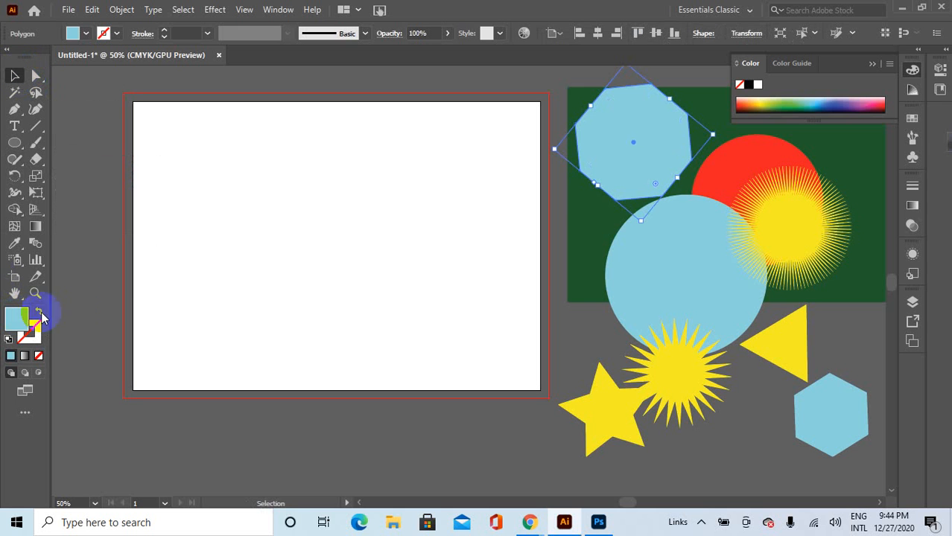
Deselect the octagon and draw a light blue rectangle in the left half of the artboard with the Rectangle tool.
{"action": "left_click", "coordinate": [249, 236]}
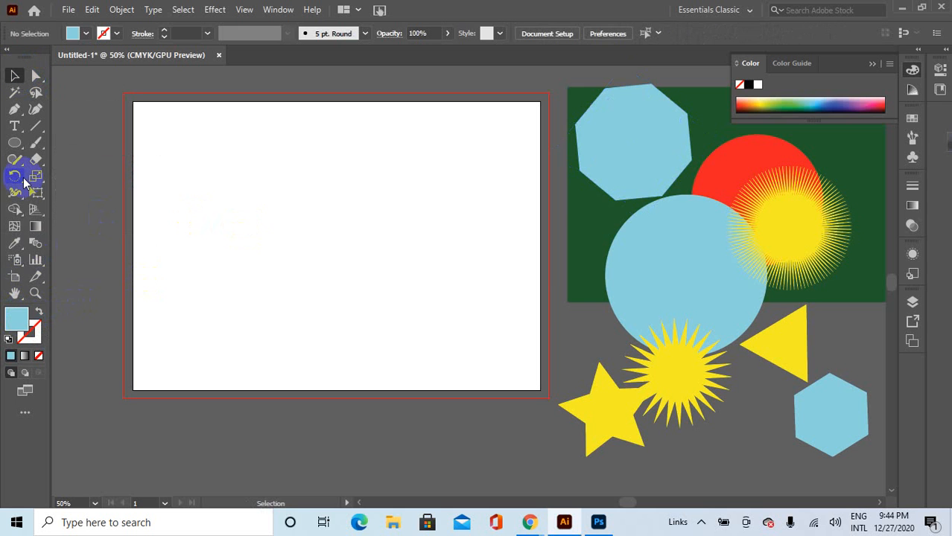
{"action": "left_click_drag", "start_coordinate": [23, 145], "coordinate": [58, 143]}
{"action": "left_click_drag", "start_coordinate": [170, 165], "coordinate": [351, 318]}
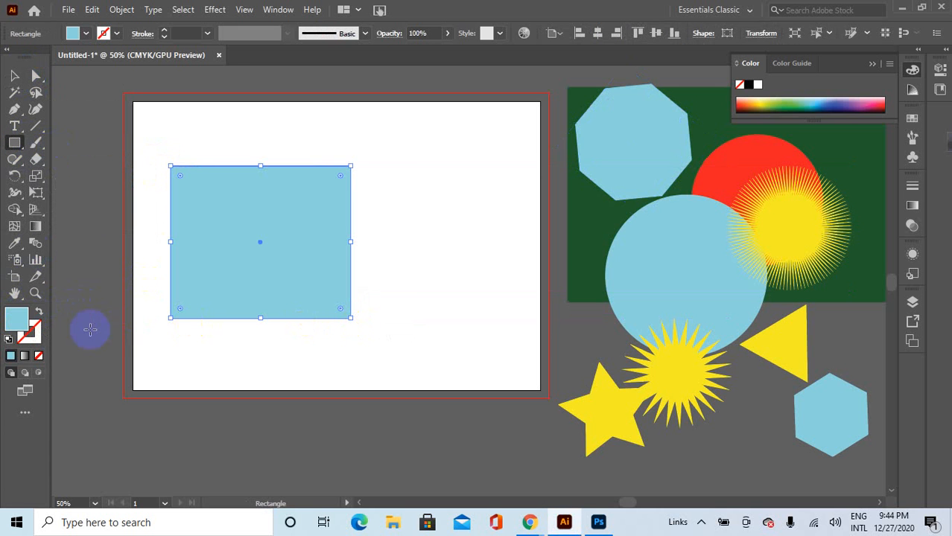
Try dark teal #012123 and a dark blue from the colour spectrum as the rectangle's fill.
{"action": "double_click", "coordinate": [18, 319]}
{"action": "mouse_move", "coordinate": [429, 206]}
{"action": "left_mouse_down"}
{"action": "mouse_move", "coordinate": [471, 281]}
{"action": "mouse_move", "coordinate": [464, 324]}
{"action": "left_mouse_up"}
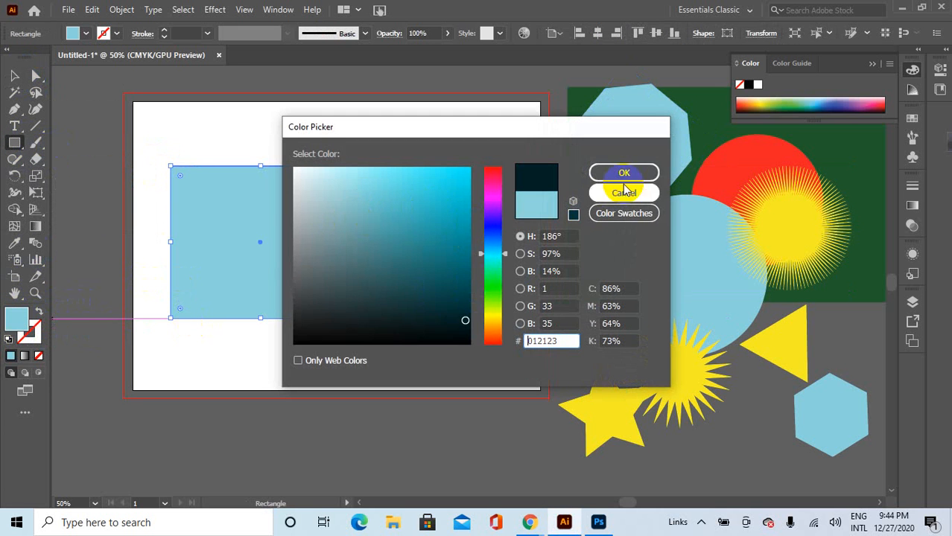
{"action": "left_click", "coordinate": [623, 173]}
{"action": "left_click", "coordinate": [831, 104]}
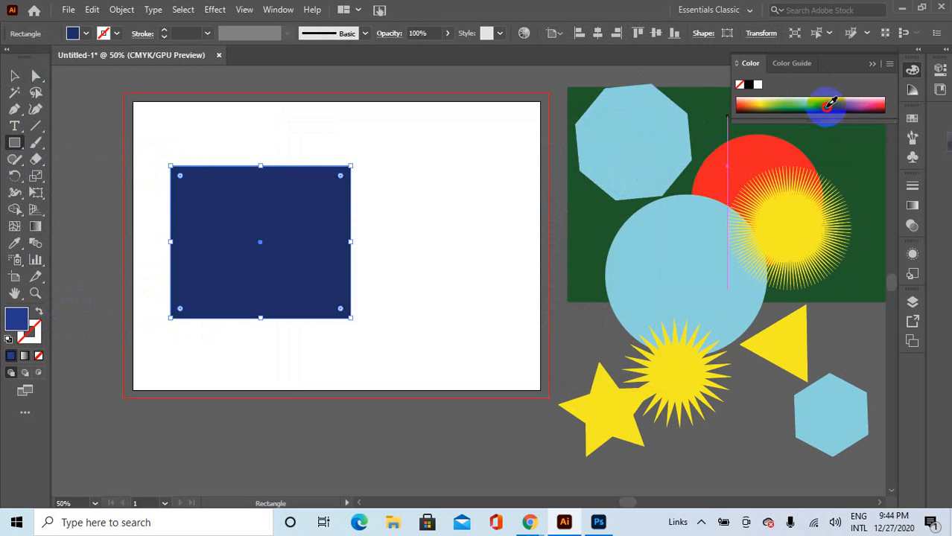
{"action": "left_click", "coordinate": [278, 10]}
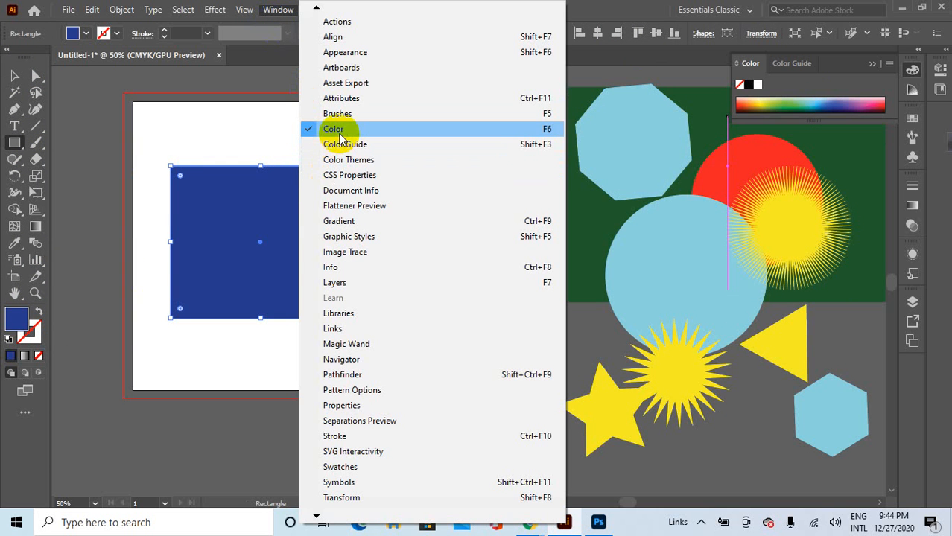
{"action": "left_click", "coordinate": [900, 72]}
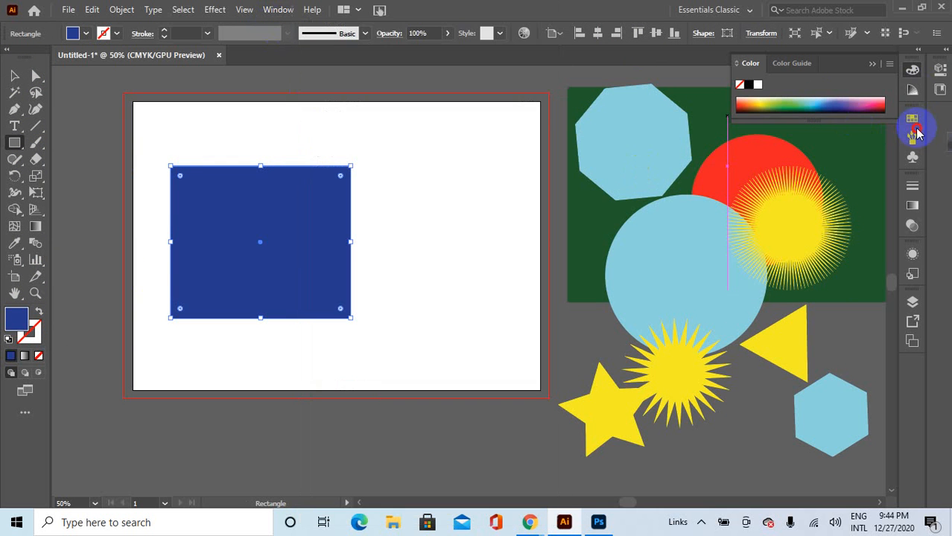
Try several solid swatches and an orange gradient swatch on the rectangle, and settle on a yellow fill.
{"action": "left_click", "coordinate": [913, 120]}
{"action": "left_click", "coordinate": [797, 156]}
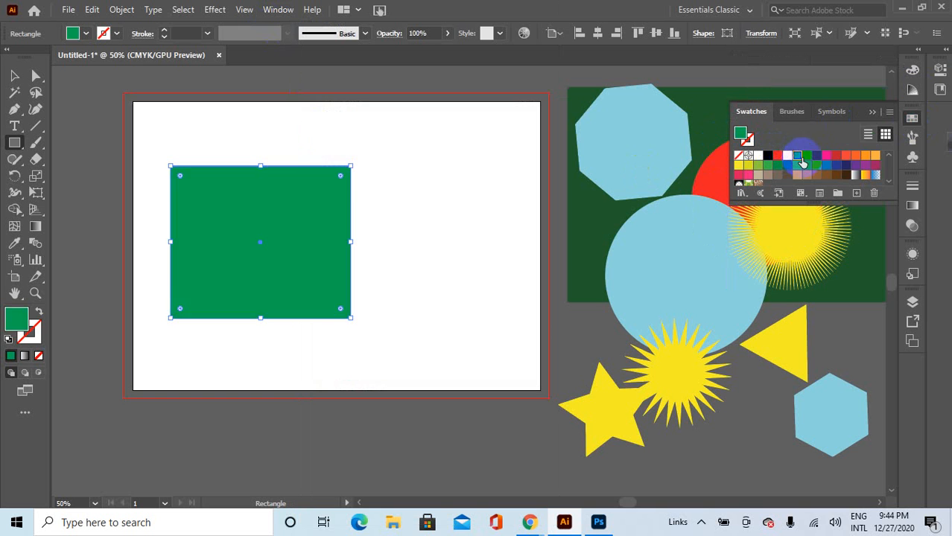
{"action": "left_click", "coordinate": [807, 155]}
{"action": "left_click", "coordinate": [837, 156]}
{"action": "left_click", "coordinate": [856, 156]}
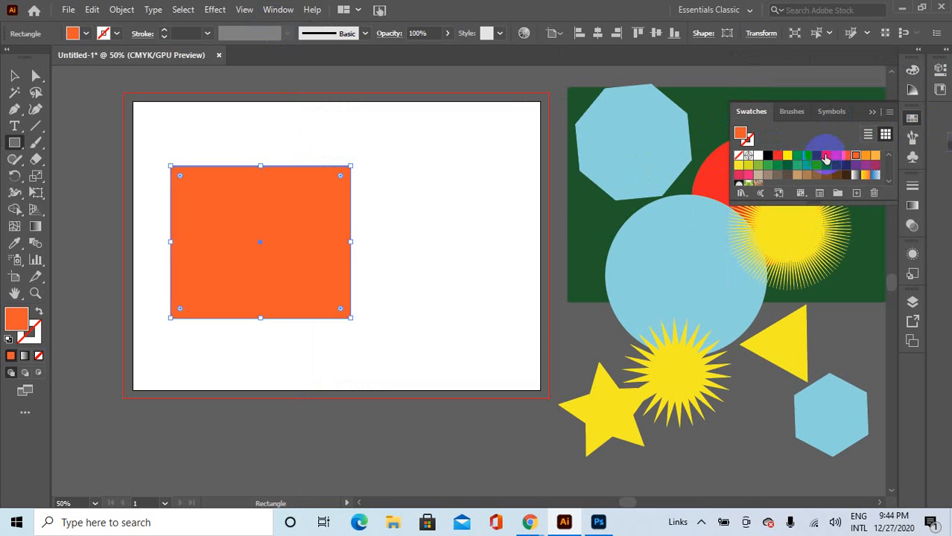
{"action": "left_click", "coordinate": [836, 155]}
{"action": "left_click", "coordinate": [864, 177]}
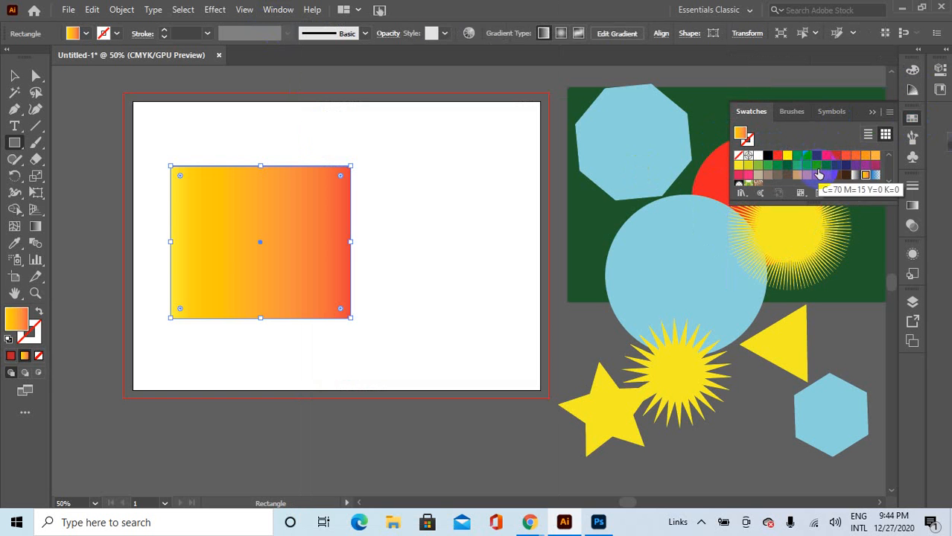
{"action": "left_click", "coordinate": [807, 156]}
{"action": "left_click", "coordinate": [789, 156]}
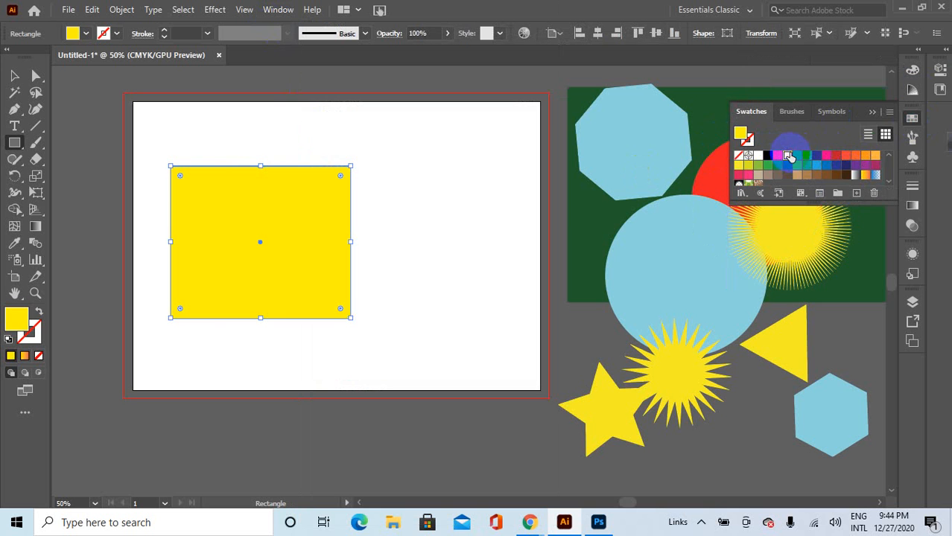
{"action": "left_click", "coordinate": [870, 111]}
Move the yellow rectangle slightly right with the Selection tool and shrink it from its lower-right corner to a small, flat rectangle.
{"action": "left_click", "coordinate": [15, 75]}
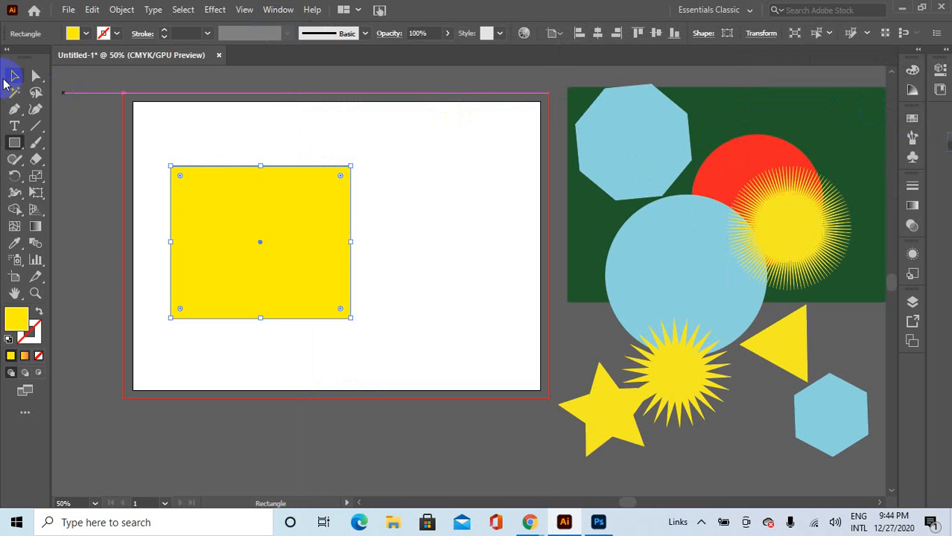
{"action": "scroll", "coordinate": [349, 162], "scroll_direction": "down", "scroll_amount": 1}
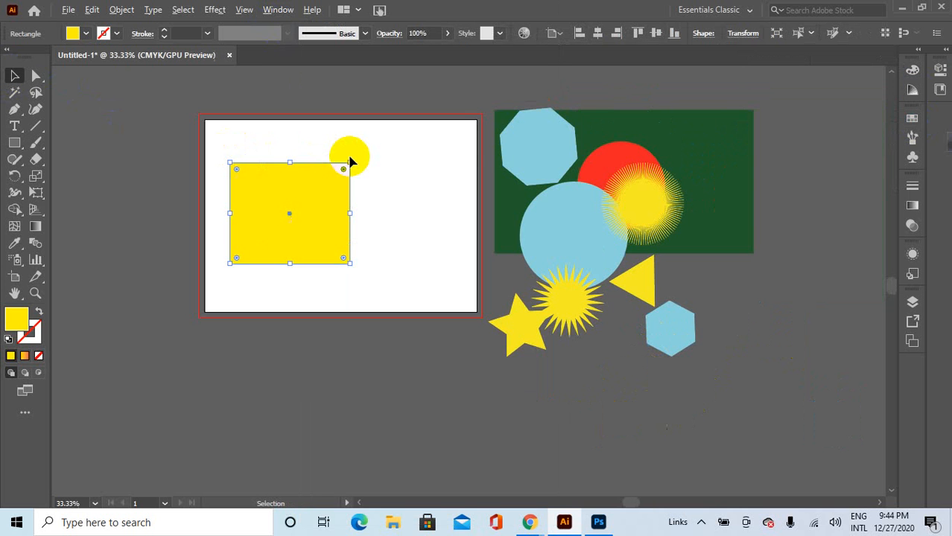
{"action": "scroll", "coordinate": [402, 164], "scroll_direction": "up", "scroll_amount": 1}
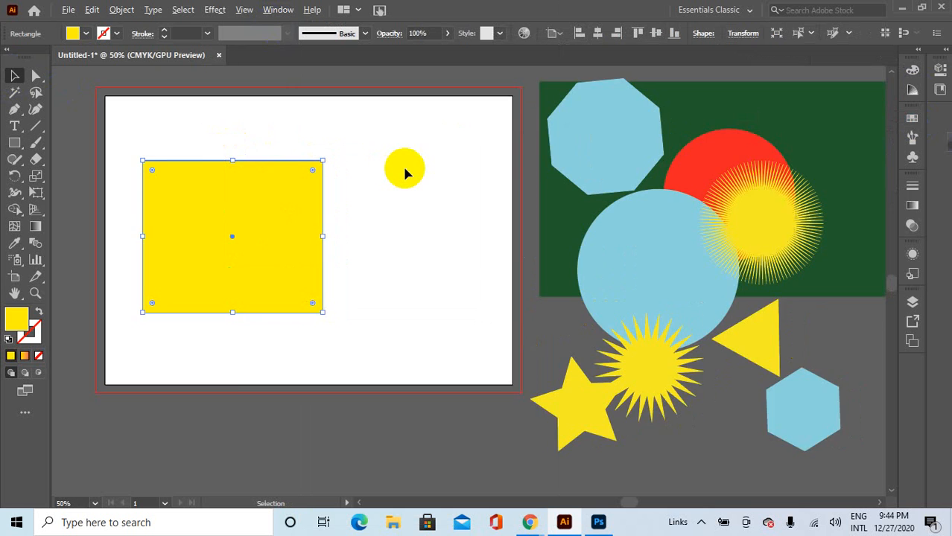
{"action": "scroll", "coordinate": [406, 163], "scroll_direction": "down", "scroll_amount": 1}
{"action": "scroll", "coordinate": [410, 157], "scroll_direction": "up", "scroll_amount": 1}
{"action": "scroll", "coordinate": [417, 186], "scroll_direction": "up", "scroll_amount": 1}
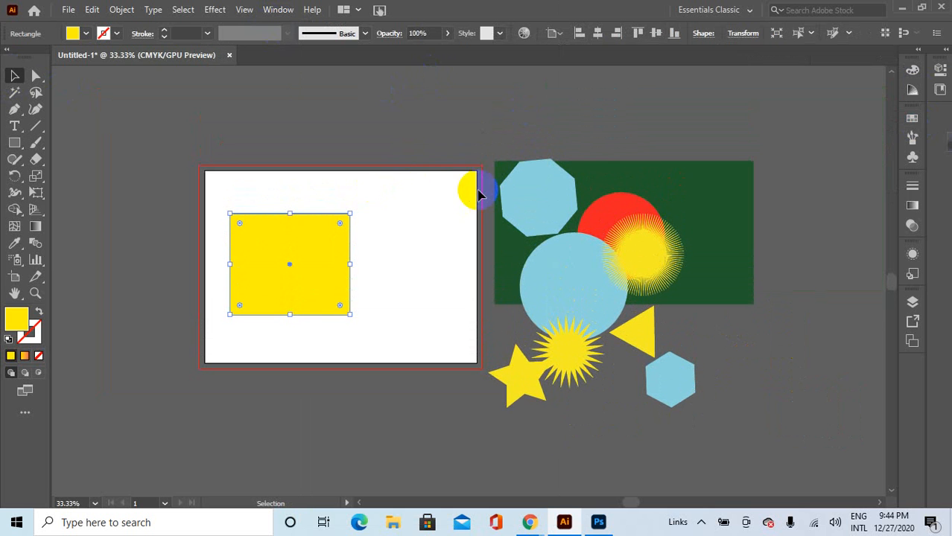
{"action": "left_click_drag", "start_coordinate": [287, 251], "coordinate": [341, 244]}
{"action": "left_click_drag", "start_coordinate": [402, 305], "coordinate": [351, 248]}
{"action": "scroll", "coordinate": [353, 246], "scroll_direction": "up", "scroll_amount": 1}
{"action": "scroll", "coordinate": [356, 235], "scroll_direction": "up", "scroll_amount": 1}
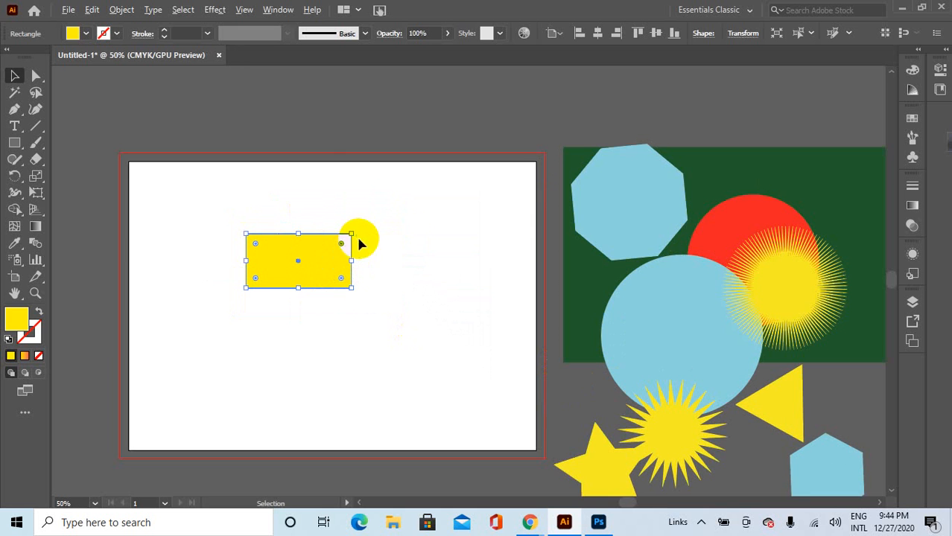
Enlarge the yellow rectangle on the artboard from its lower-right corner, making it wider and about twice as tall.
{"action": "scroll", "coordinate": [406, 236], "scroll_direction": "down", "scroll_amount": 1}
{"action": "scroll", "coordinate": [393, 228], "scroll_direction": "down", "scroll_amount": 1}
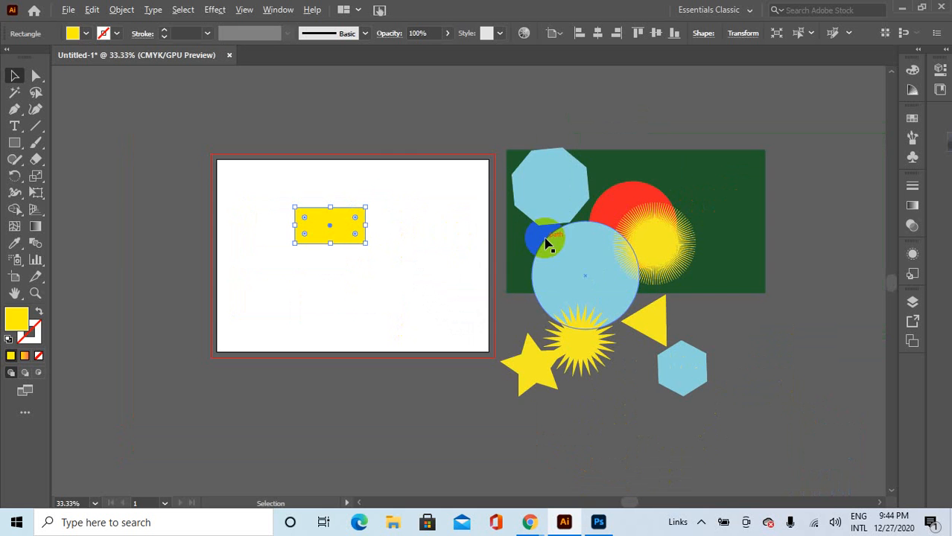
{"action": "scroll", "coordinate": [806, 267], "scroll_direction": "up", "scroll_amount": 1}
{"action": "scroll", "coordinate": [689, 259], "scroll_direction": "down", "scroll_amount": 1}
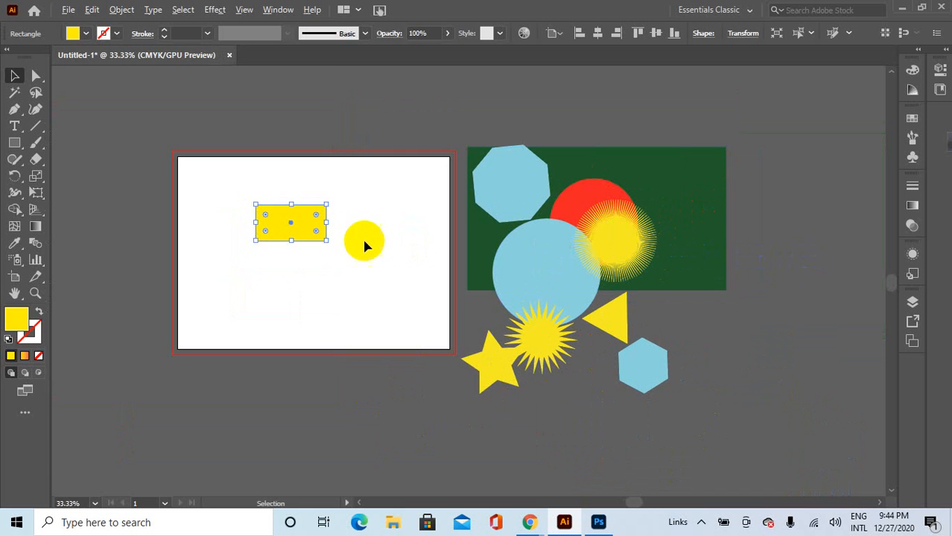
{"action": "left_click_drag", "start_coordinate": [325, 241], "coordinate": [355, 282]}
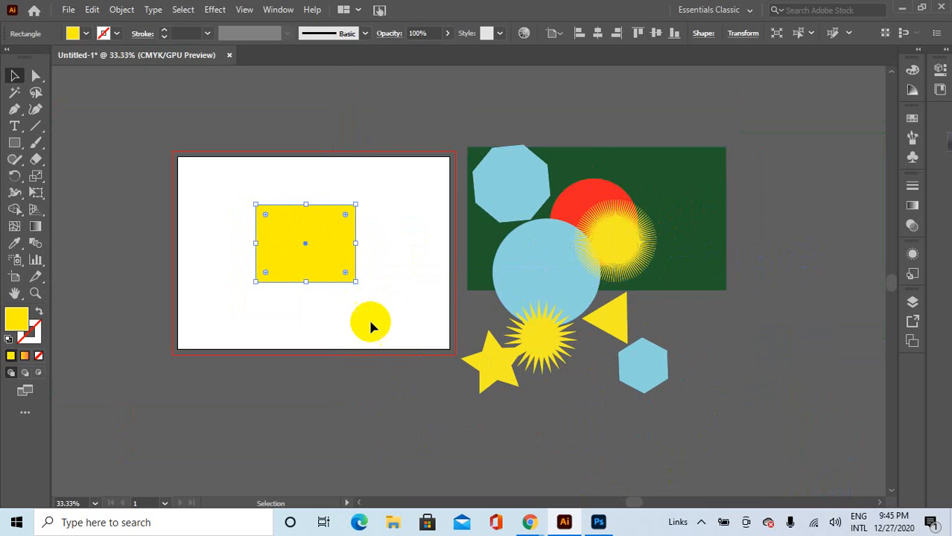
Reselect the yellow rectangle and move it off the artboard, placing it below the lower-right corner of the dark green rectangle.
{"action": "left_click", "coordinate": [351, 383]}
{"action": "left_click_drag", "start_coordinate": [234, 162], "coordinate": [398, 308]}
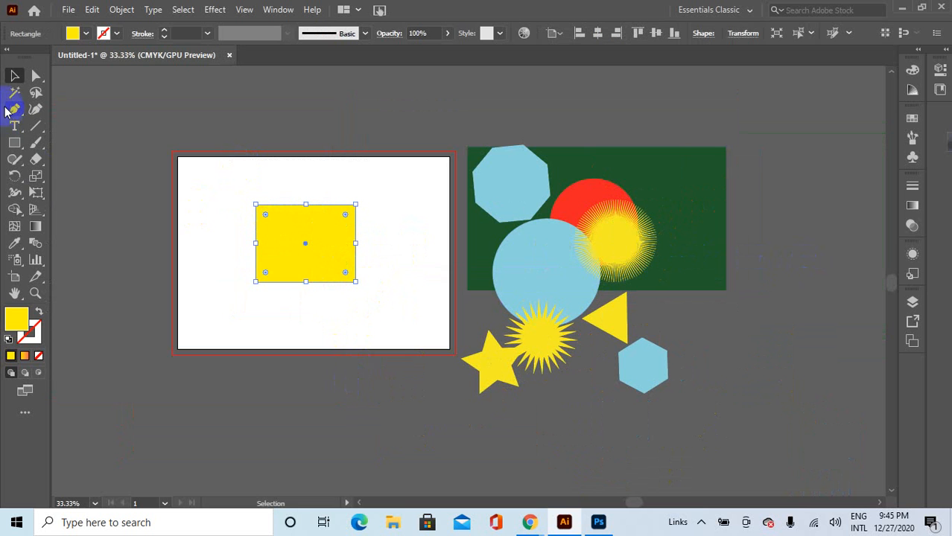
{"action": "left_click_drag", "start_coordinate": [320, 243], "coordinate": [493, 97]}
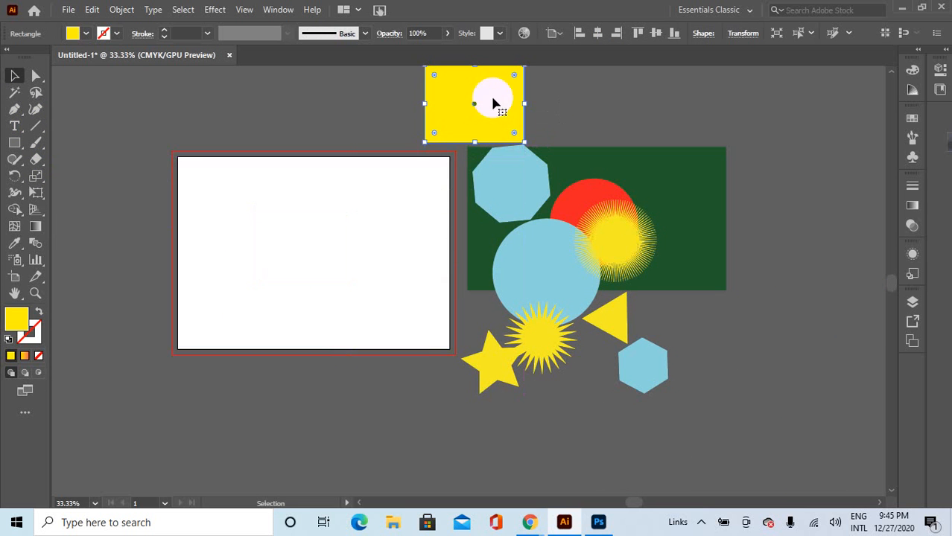
{"action": "left_click", "coordinate": [294, 201]}
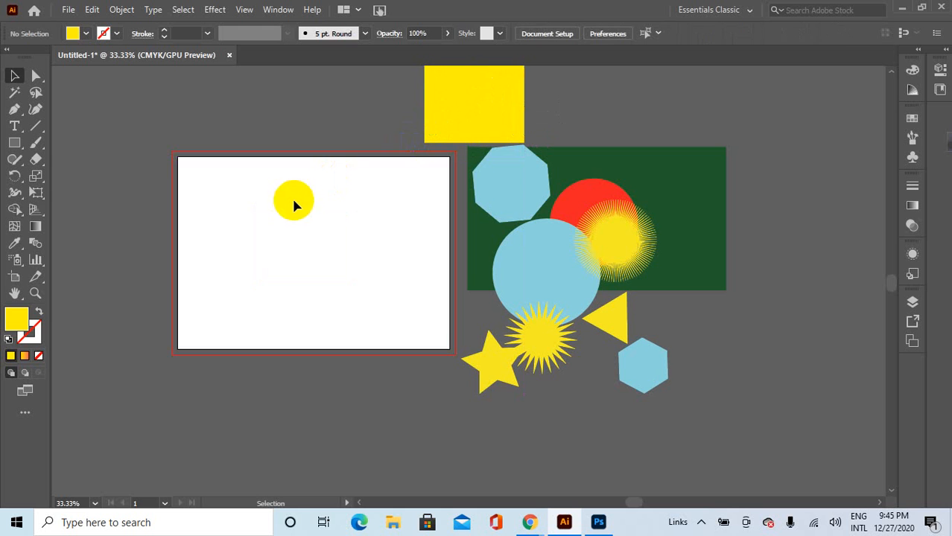
{"action": "scroll", "coordinate": [504, 188], "scroll_direction": "up", "scroll_amount": 1}
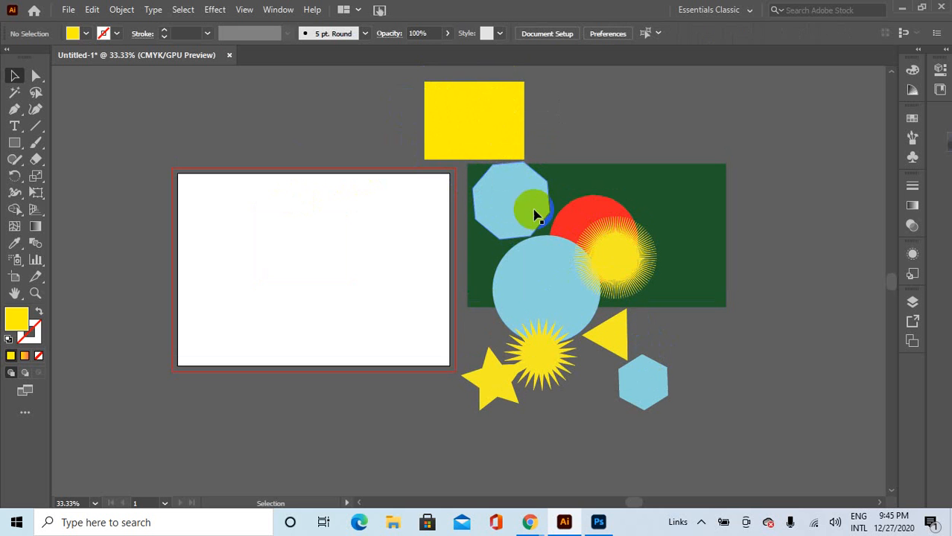
{"action": "left_click_drag", "start_coordinate": [488, 110], "coordinate": [754, 345]}
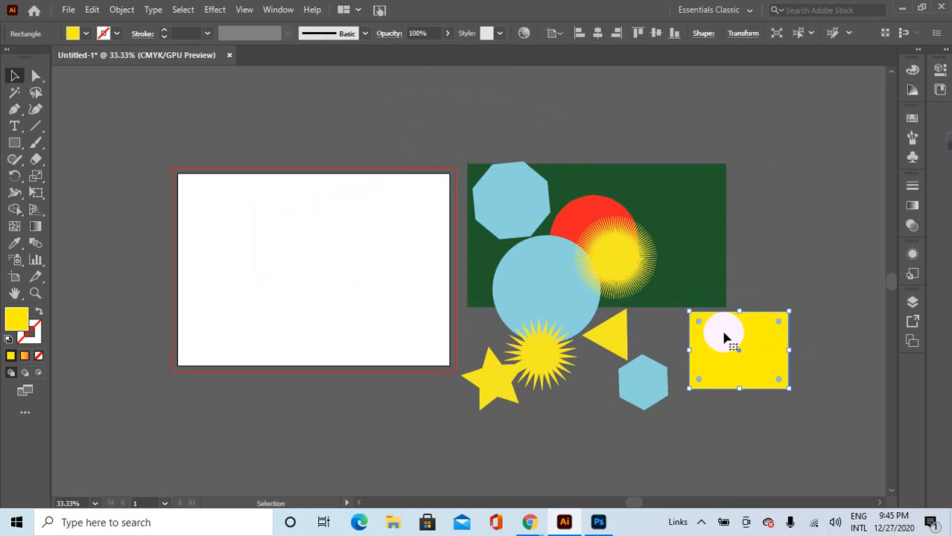
Move the light blue circle below the dark green rectangle and delete it with all the other shapes there, including the yellow rectangle.
{"action": "scroll", "coordinate": [679, 321], "scroll_direction": "up", "scroll_amount": 1}
{"action": "scroll", "coordinate": [680, 322], "scroll_direction": "down", "scroll_amount": 1}
{"action": "left_click_drag", "start_coordinate": [533, 306], "coordinate": [602, 378]}
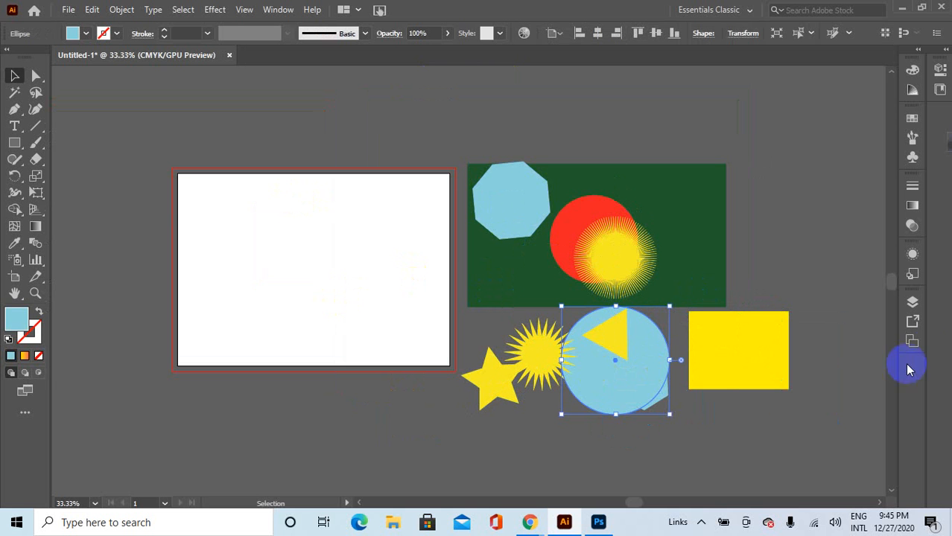
{"action": "left_click_drag", "start_coordinate": [862, 361], "coordinate": [504, 402]}
{"action": "key", "text": "Delete"}
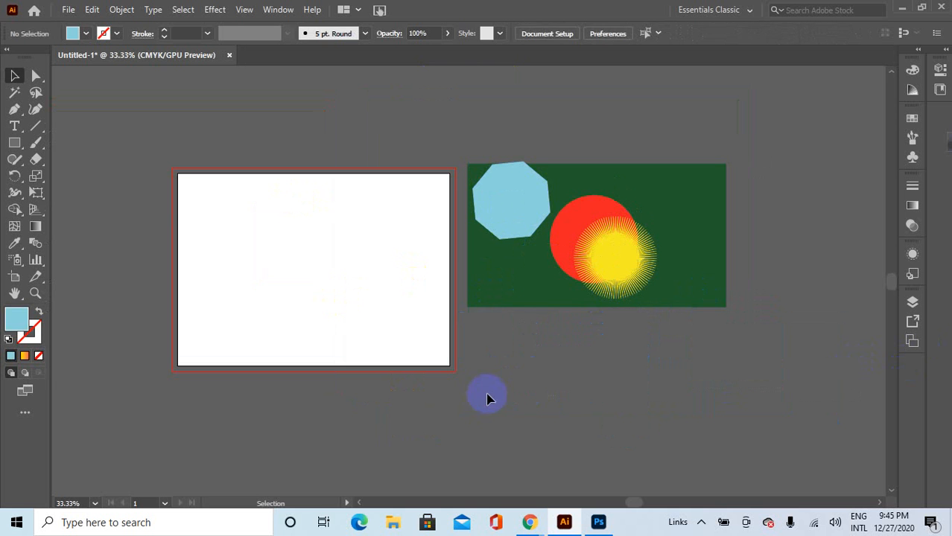
Delete the fine-rayed yellow sunburst and the light blue octagon from the dark green rectangle.
{"action": "left_click", "coordinate": [617, 257]}
{"action": "key", "text": "Delete"}
{"action": "left_click", "coordinate": [512, 214]}
{"action": "key", "text": "Delete"}
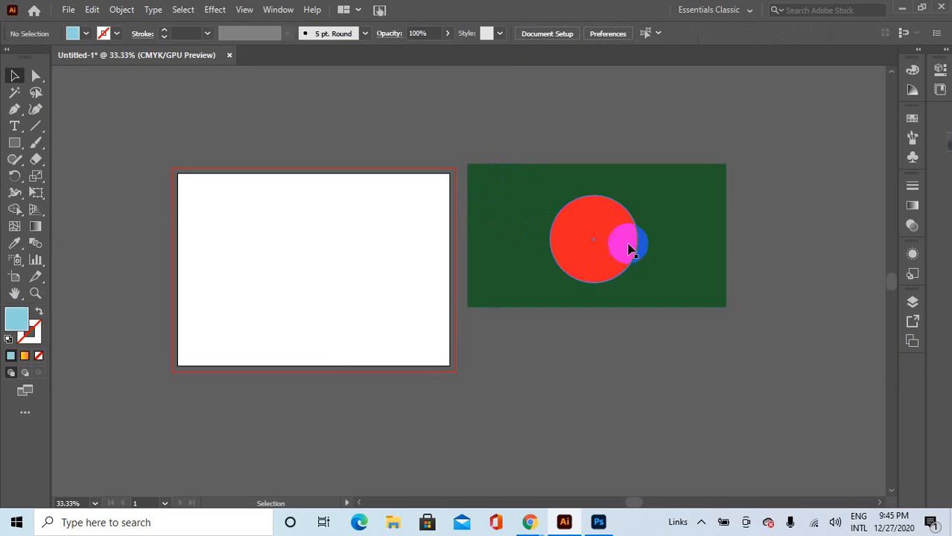
Select the green rectangle and red circle together, move them onto the artboard and deselect them.
{"action": "key", "text": "ctrl+a"}
{"action": "left_click_drag", "start_coordinate": [606, 264], "coordinate": [319, 291]}
{"action": "left_click", "coordinate": [491, 299]}
{"action": "scroll", "coordinate": [353, 273], "scroll_direction": "up", "scroll_amount": 1}
{"action": "scroll", "coordinate": [352, 270], "scroll_direction": "up", "scroll_amount": 1}
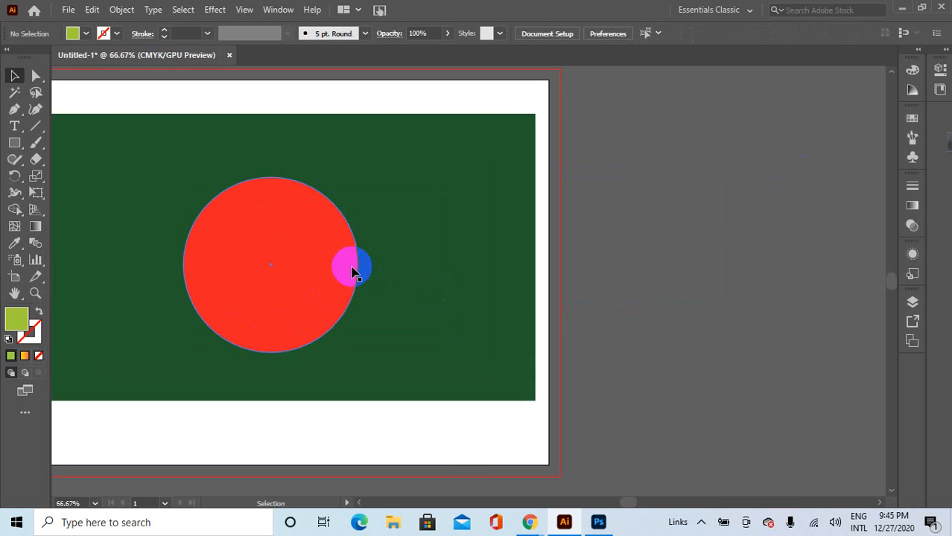
{"action": "scroll", "coordinate": [304, 272], "scroll_direction": "down", "scroll_amount": 1}
{"action": "scroll", "coordinate": [131, 265], "scroll_direction": "down", "scroll_amount": 1}
{"action": "scroll", "coordinate": [69, 255], "scroll_direction": "up", "scroll_amount": 1}
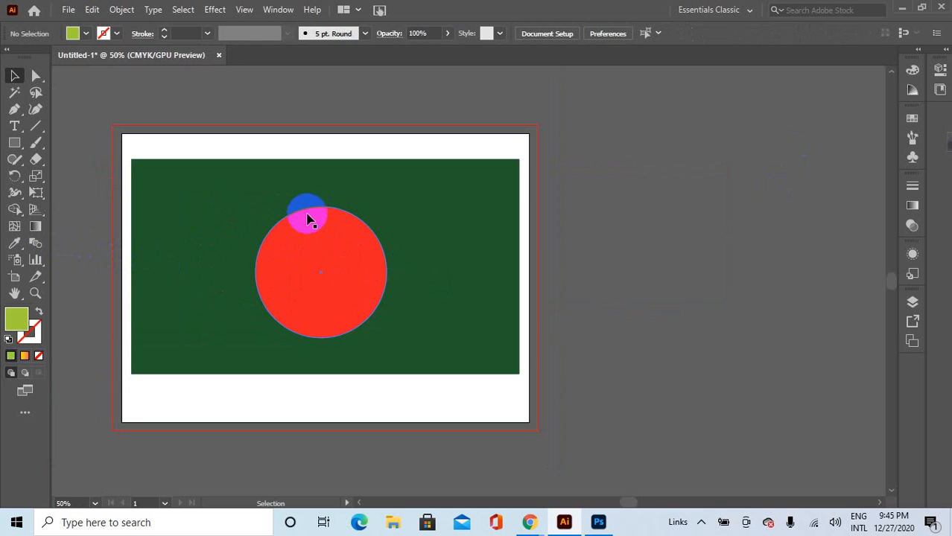
{"action": "scroll", "coordinate": [251, 231], "scroll_direction": "up", "scroll_amount": 1}
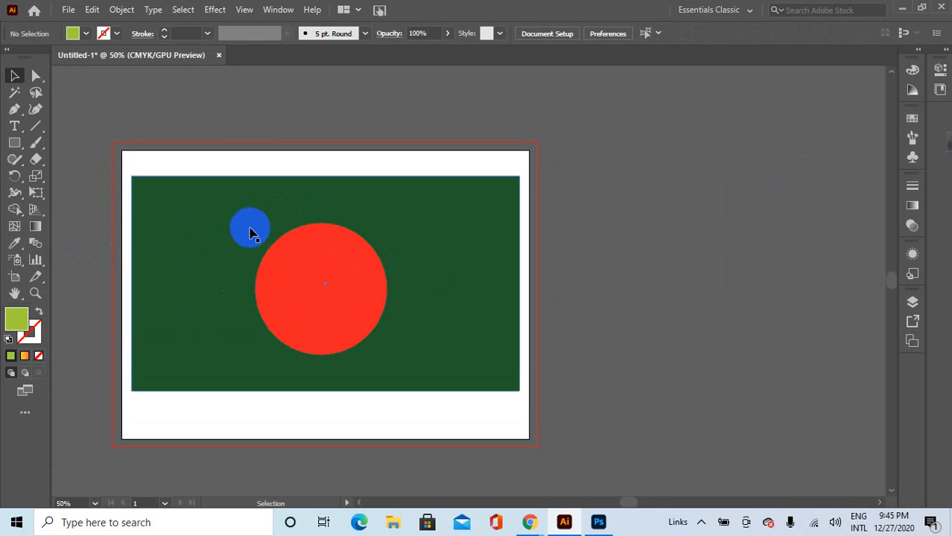
Enter dasfsd.ai as the file name in the Save As dialog and cancel the save.
{"action": "left_click", "coordinate": [69, 9]}
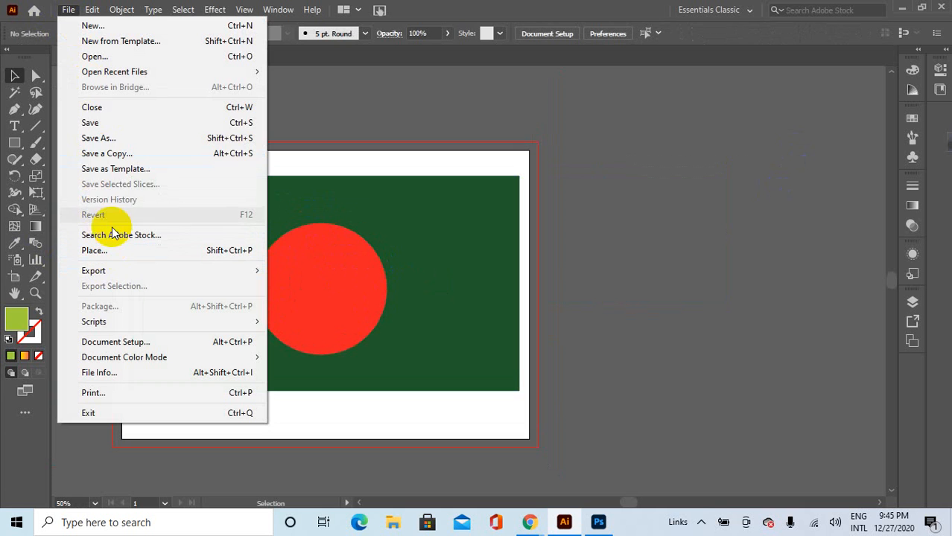
{"action": "left_click", "coordinate": [120, 139]}
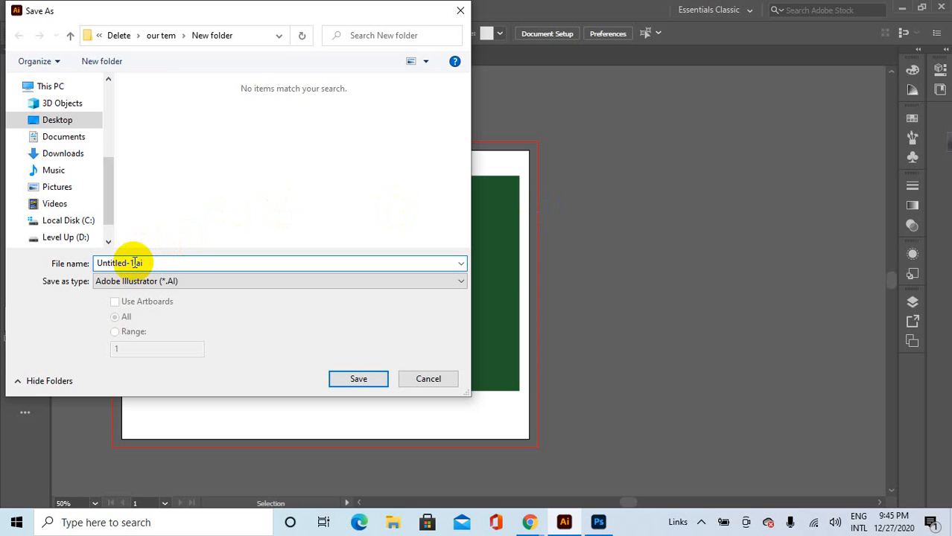
{"action": "left_click_drag", "start_coordinate": [134, 263], "coordinate": [59, 265]}
{"action": "type", "text": "das"}
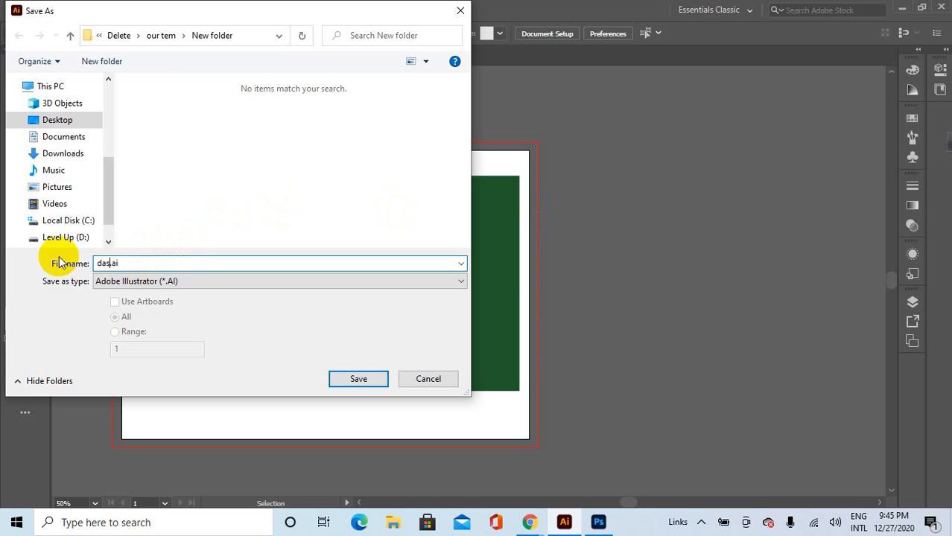
{"action": "type", "text": "fsd"}
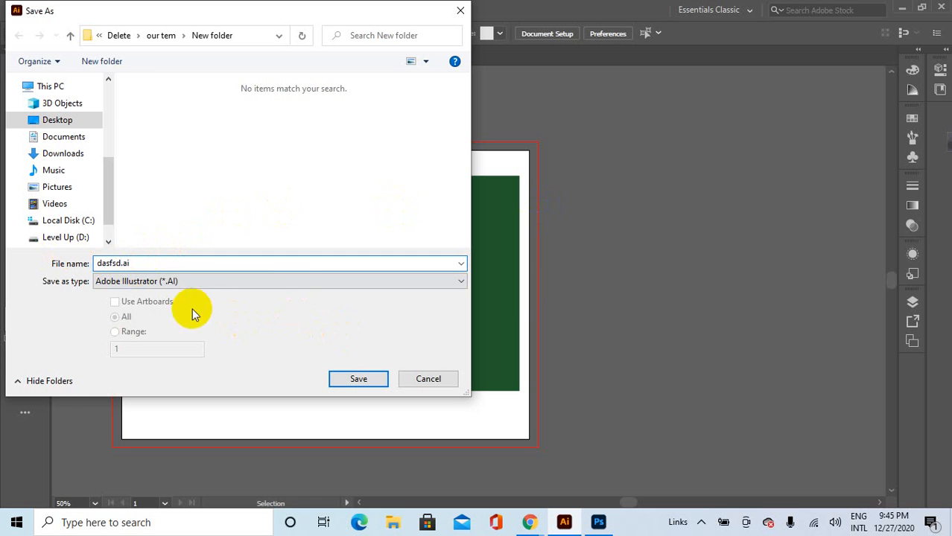
{"action": "left_click", "coordinate": [432, 381]}
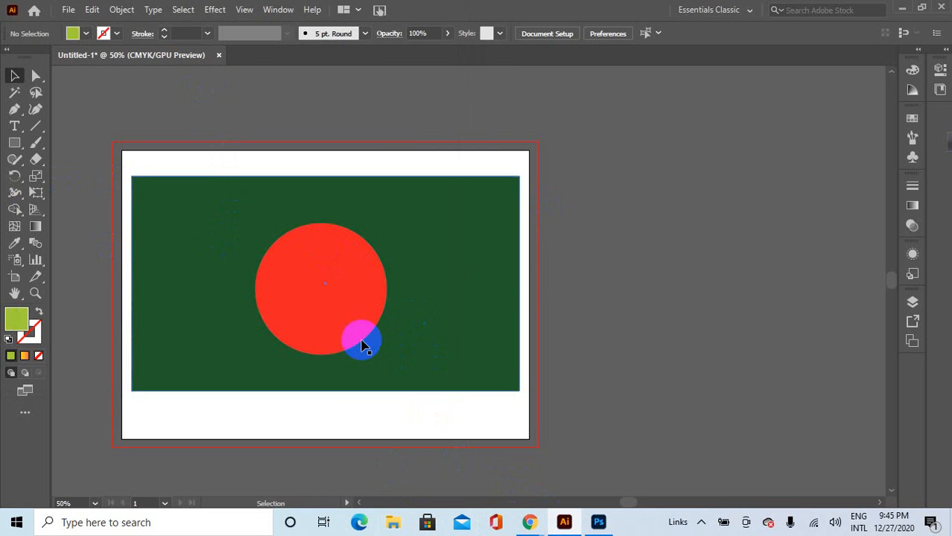
Reopen the save dialog, examine the file formats available for saving the document, and leave without saving.
{"action": "mouse_move", "coordinate": [570, 530]}
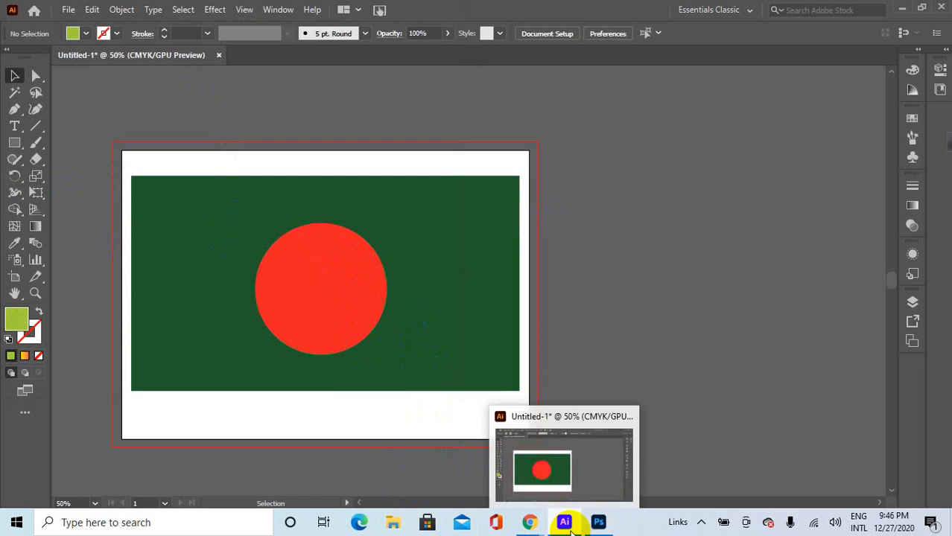
{"action": "left_click", "coordinate": [596, 486]}
{"action": "key", "text": "ctrl+s"}
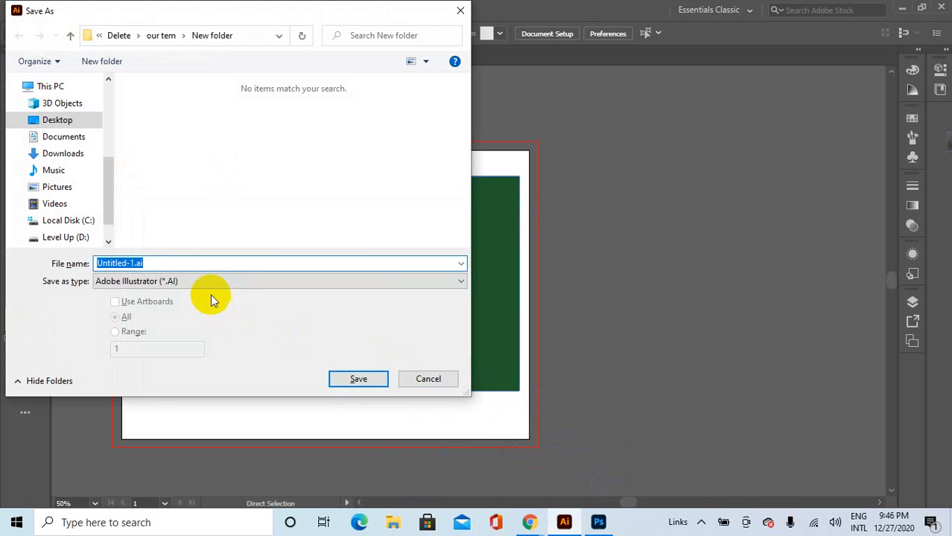
{"action": "left_click", "coordinate": [426, 381]}
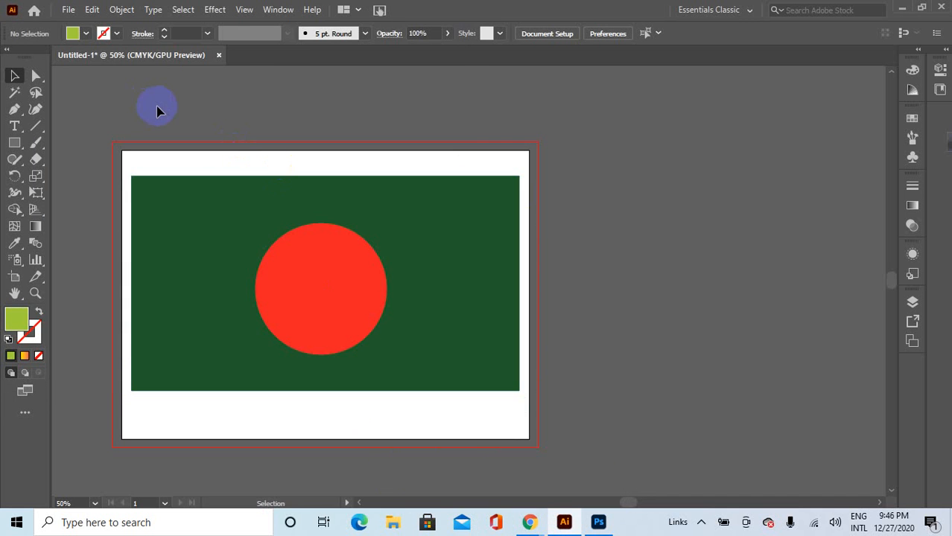
{"action": "key", "text": "ctrl+s"}
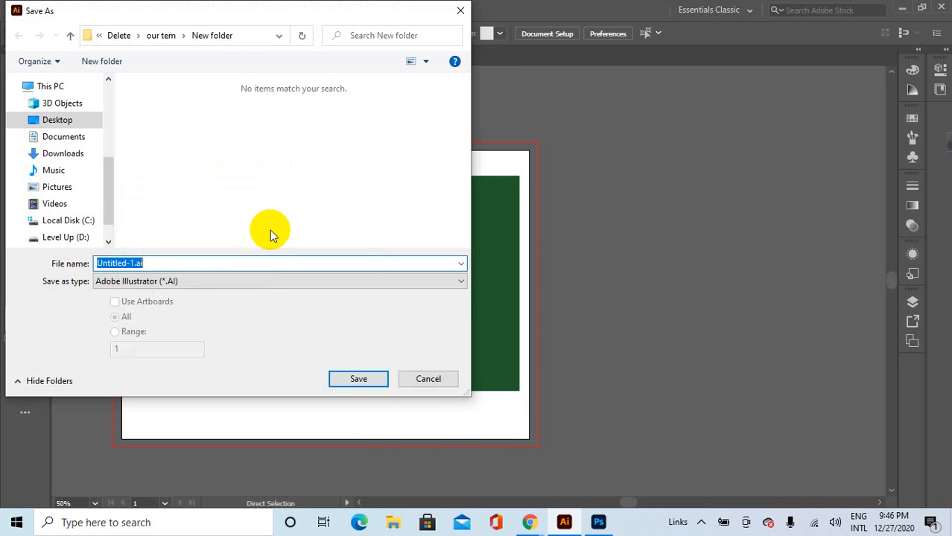
{"action": "left_click", "coordinate": [205, 281]}
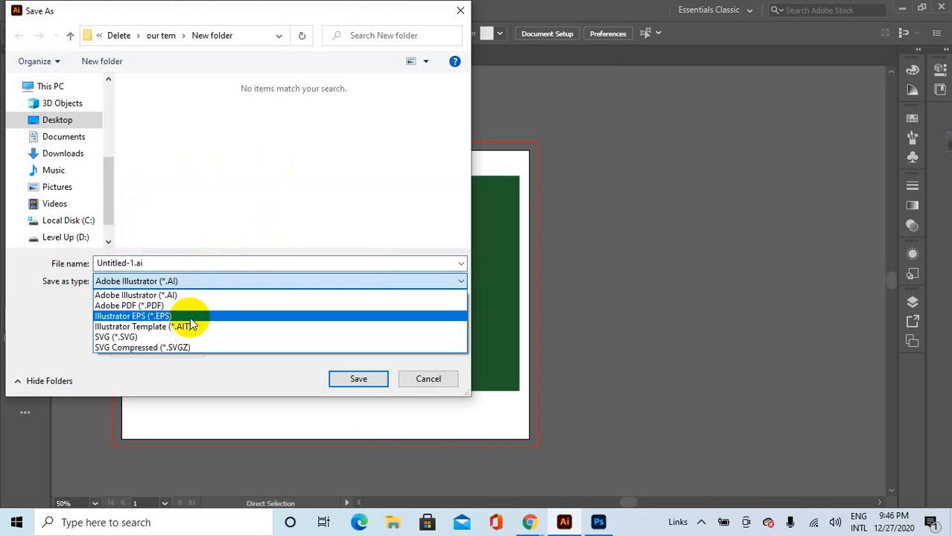
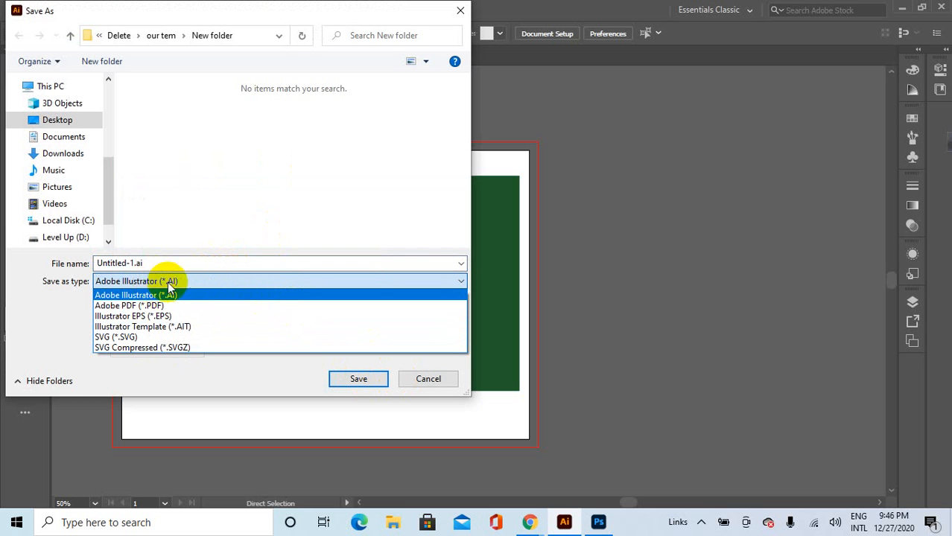
{"action": "left_click", "coordinate": [414, 383]}
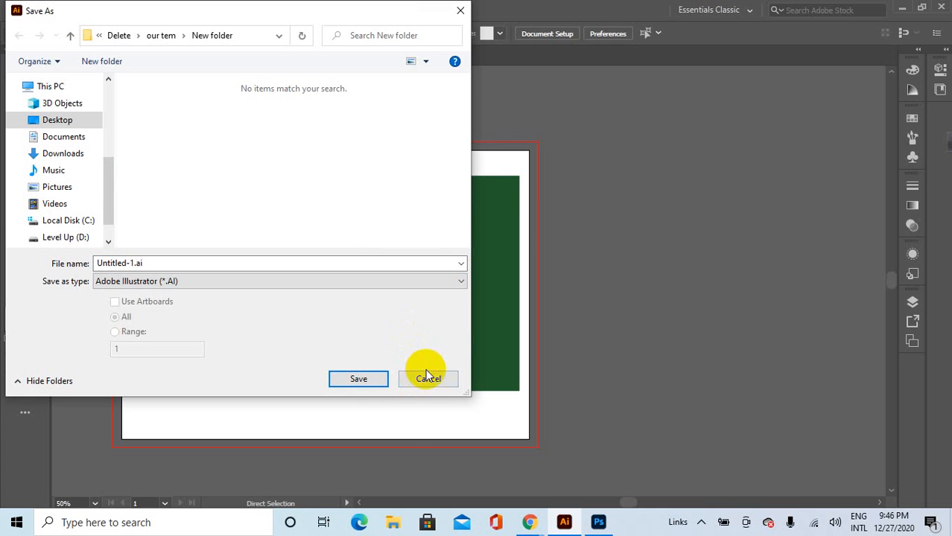
{"action": "left_click", "coordinate": [427, 376]}
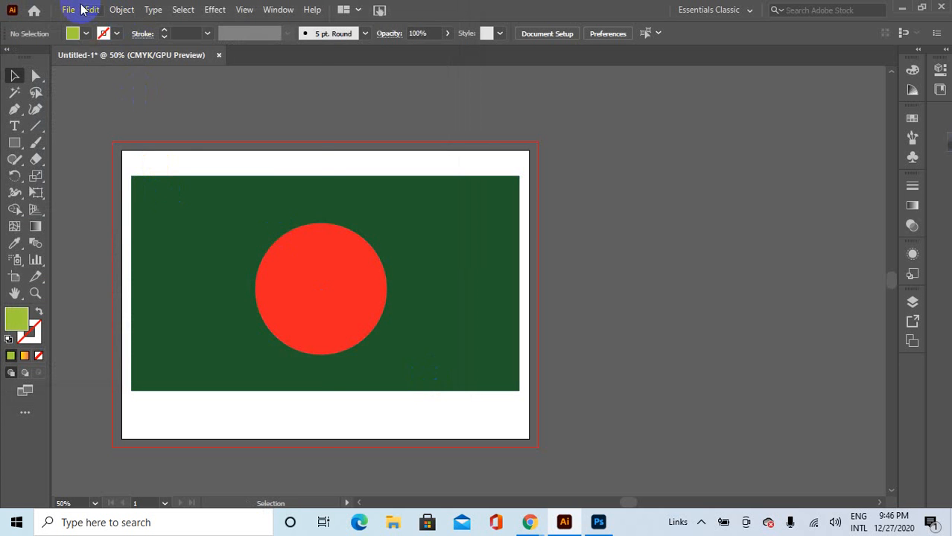
Open the Export As dialog, examine the available export file formats, and close it without exporting.
{"action": "left_click", "coordinate": [68, 9]}
{"action": "left_click", "coordinate": [69, 9]}
{"action": "left_click", "coordinate": [69, 9]}
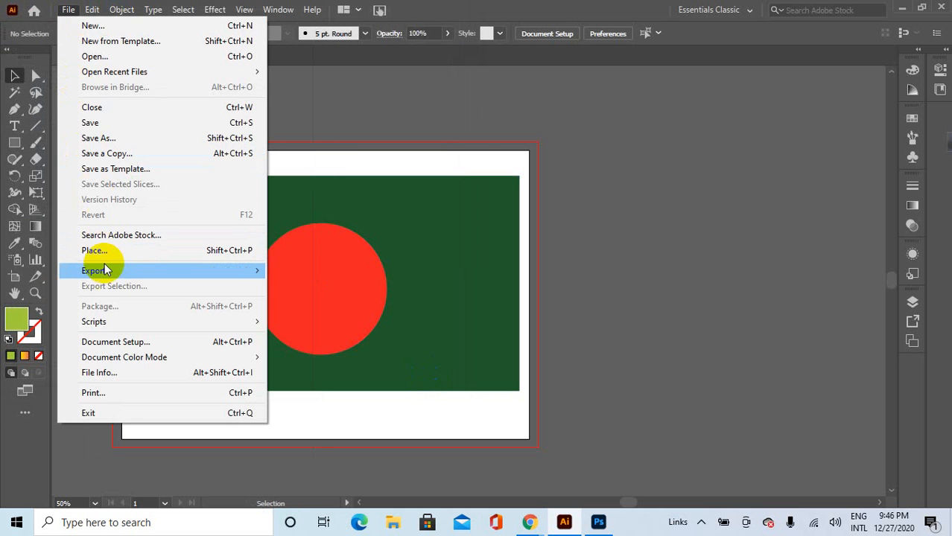
{"action": "mouse_move", "coordinate": [105, 270]}
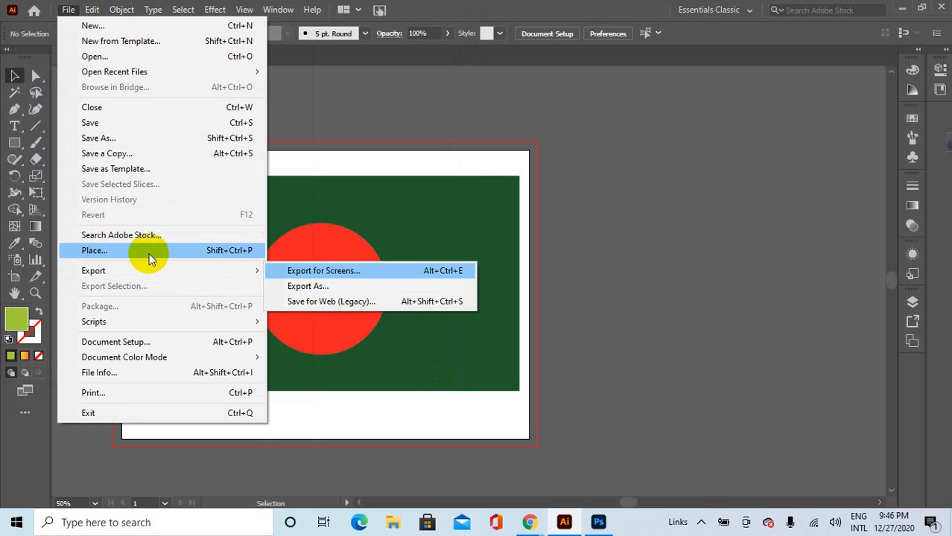
{"action": "mouse_move", "coordinate": [207, 270]}
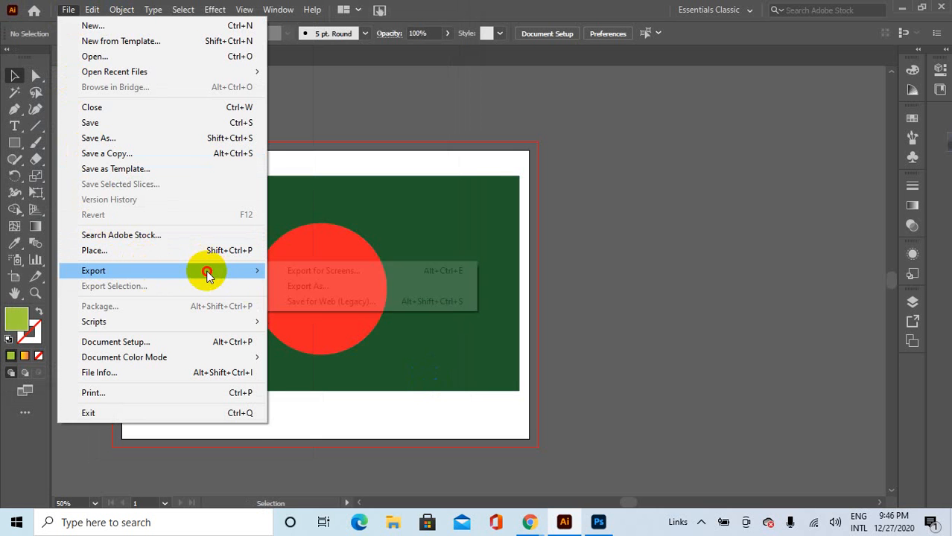
{"action": "left_click", "coordinate": [290, 287]}
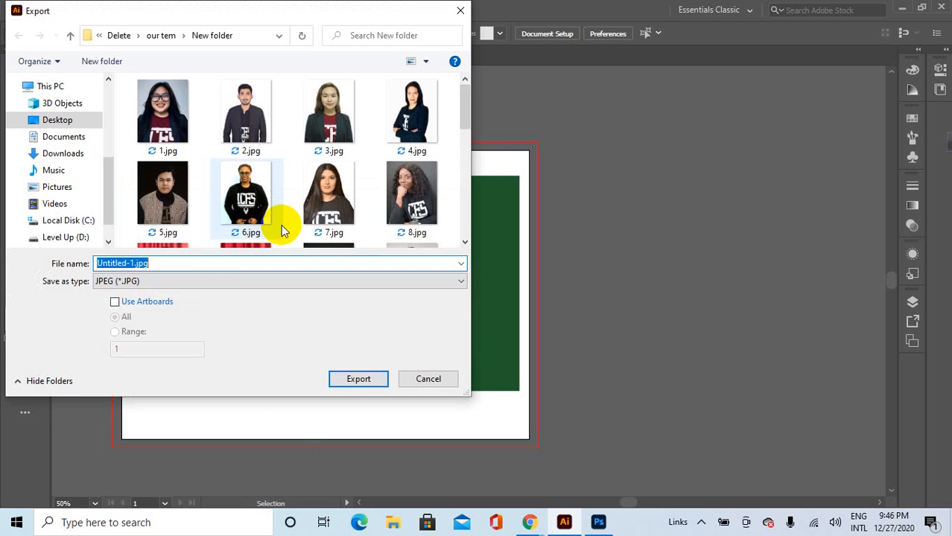
{"action": "left_click", "coordinate": [149, 282]}
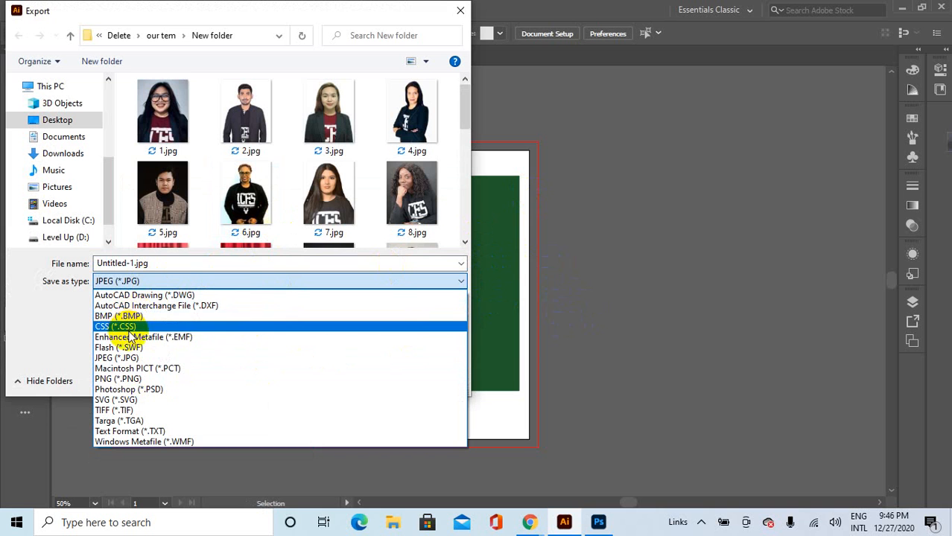
{"action": "left_click", "coordinate": [192, 261]}
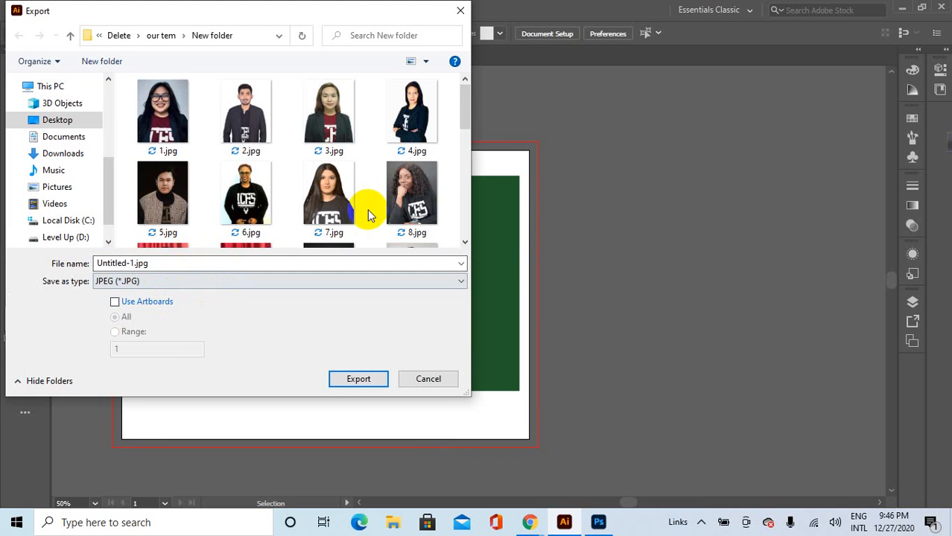
{"action": "left_click_drag", "start_coordinate": [339, 14], "coordinate": [595, 30]}
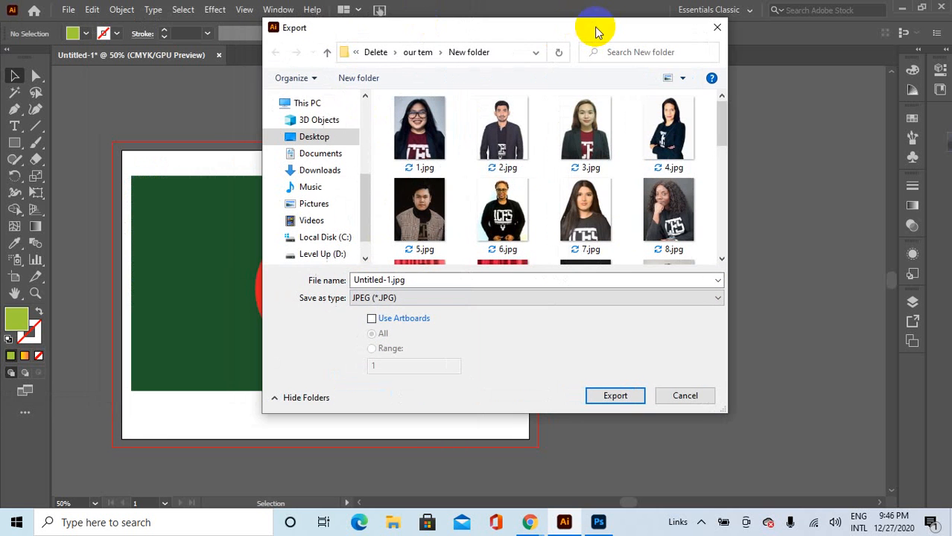
{"action": "left_click", "coordinate": [715, 30]}
Draw four light green rectangles of different sizes beside and above the artboard.
{"action": "left_click", "coordinate": [13, 144]}
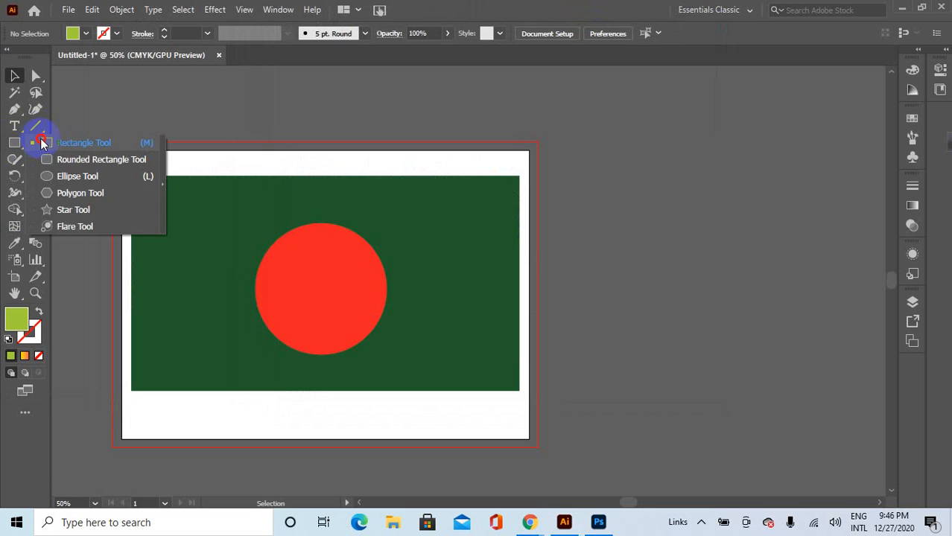
{"action": "left_click", "coordinate": [43, 140]}
{"action": "left_click_drag", "start_coordinate": [623, 186], "coordinate": [806, 354]}
{"action": "left_click_drag", "start_coordinate": [612, 100], "coordinate": [637, 141]}
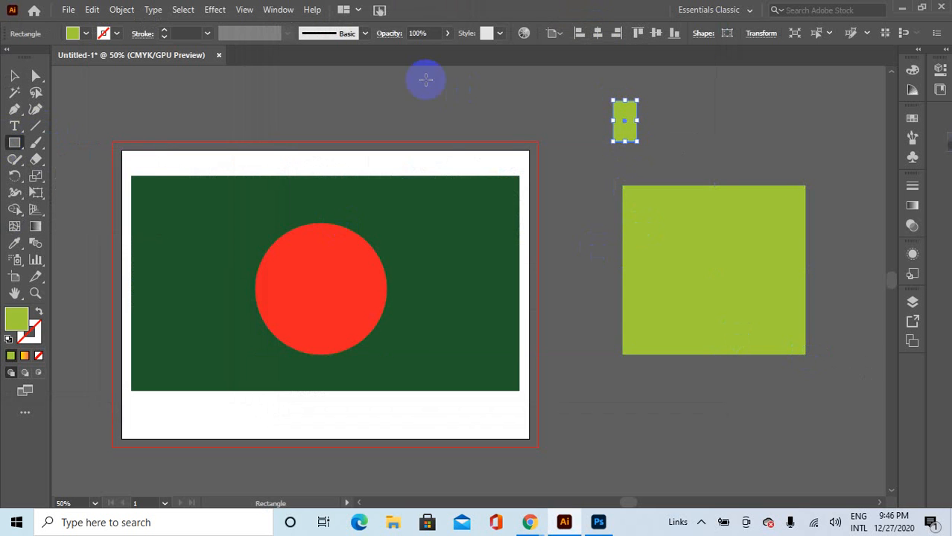
{"action": "left_click_drag", "start_coordinate": [425, 79], "coordinate": [473, 118]}
{"action": "left_click_drag", "start_coordinate": [259, 79], "coordinate": [312, 108]}
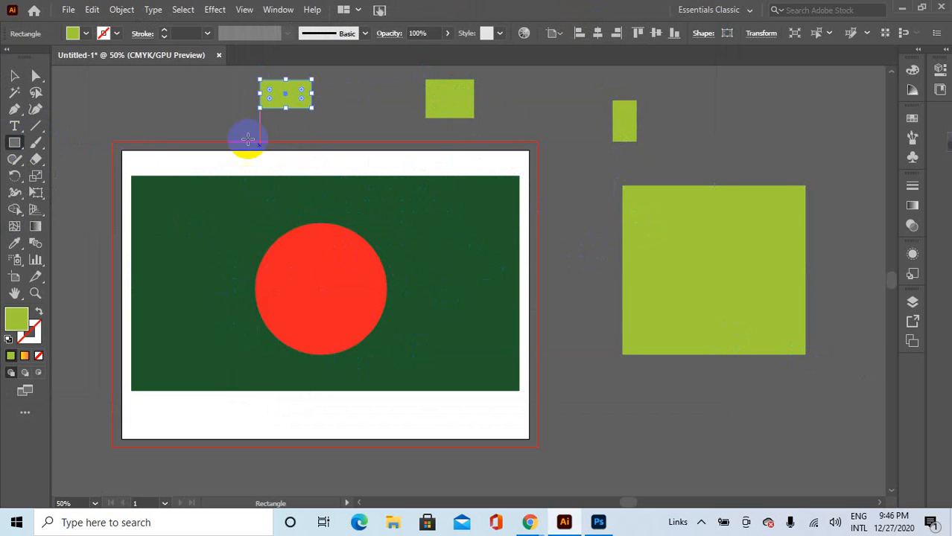
Select the dark green rectangle and red circle together and stretch them to fill the whole artboard.
{"action": "left_click", "coordinate": [14, 75]}
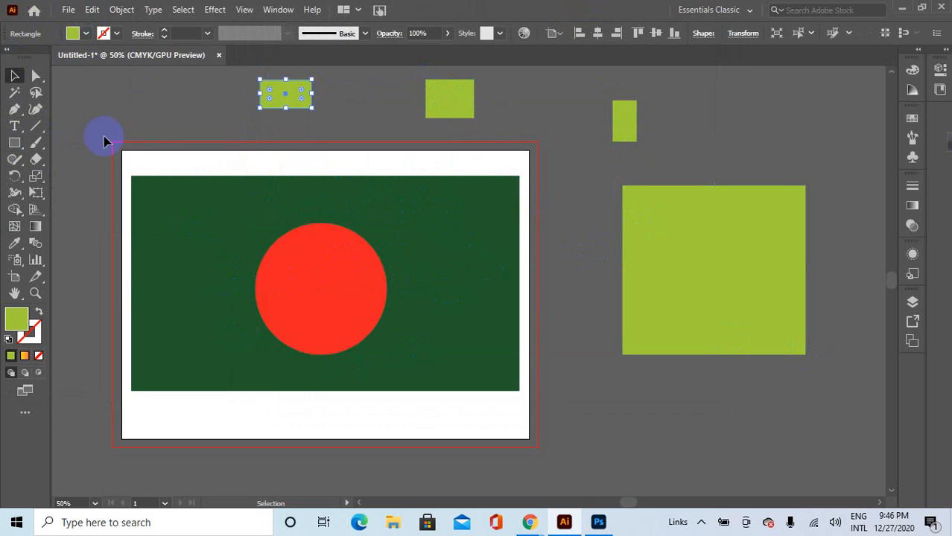
{"action": "left_click", "coordinate": [417, 271]}
{"action": "left_click", "coordinate": [319, 283], "text": "shift"}
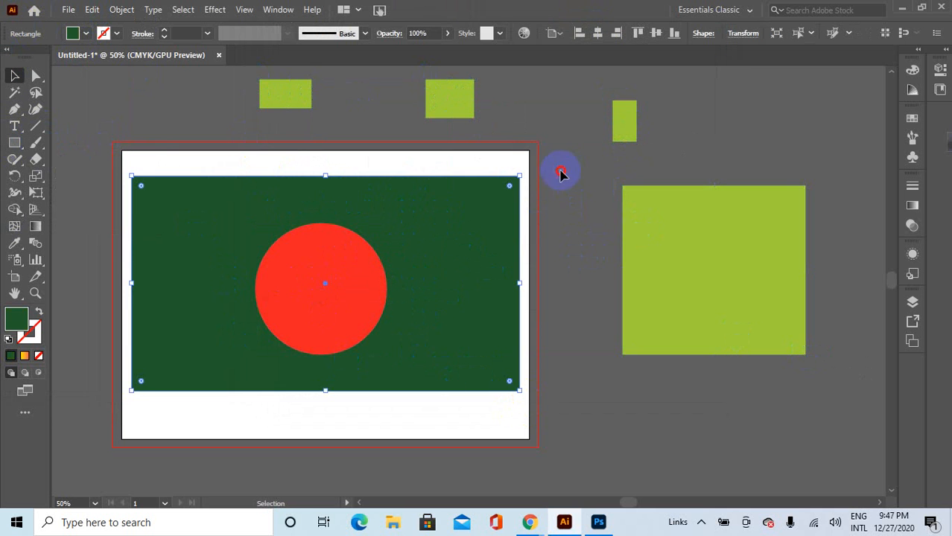
{"action": "left_click_drag", "start_coordinate": [325, 390], "coordinate": [325, 440]}
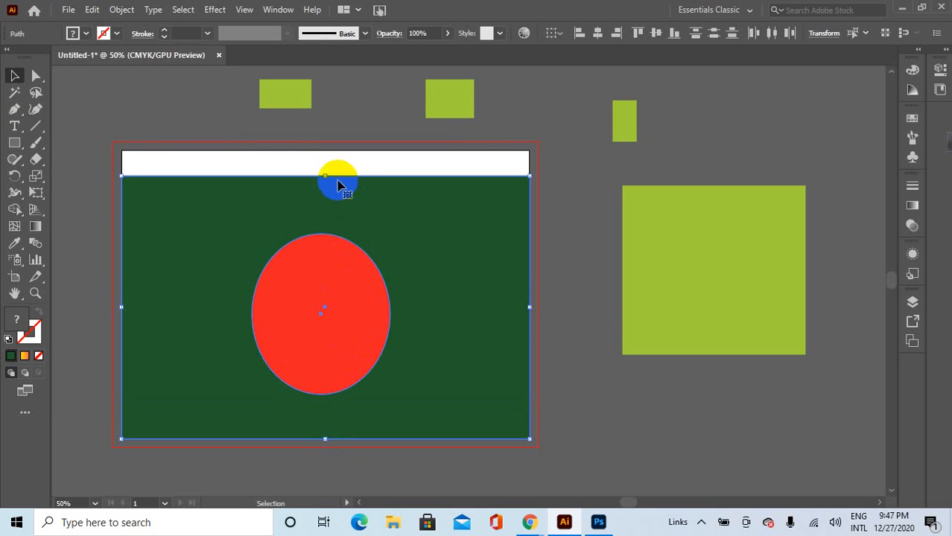
{"action": "left_click_drag", "start_coordinate": [325, 176], "coordinate": [325, 149]}
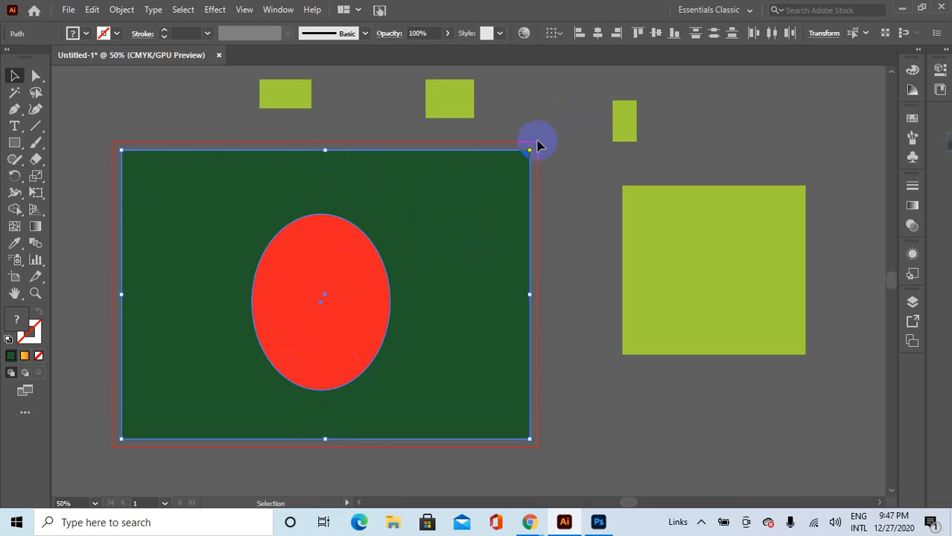
Export Untitled-1.jpg as JPEG to the Delete folder, using artboards limited to range 1.
{"action": "left_click", "coordinate": [67, 9]}
{"action": "mouse_move", "coordinate": [113, 271]}
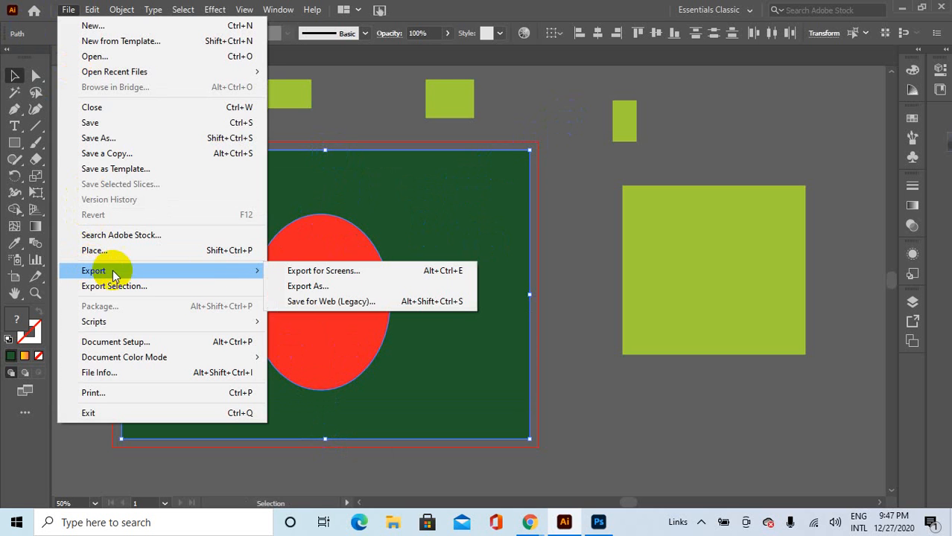
{"action": "left_click", "coordinate": [304, 287]}
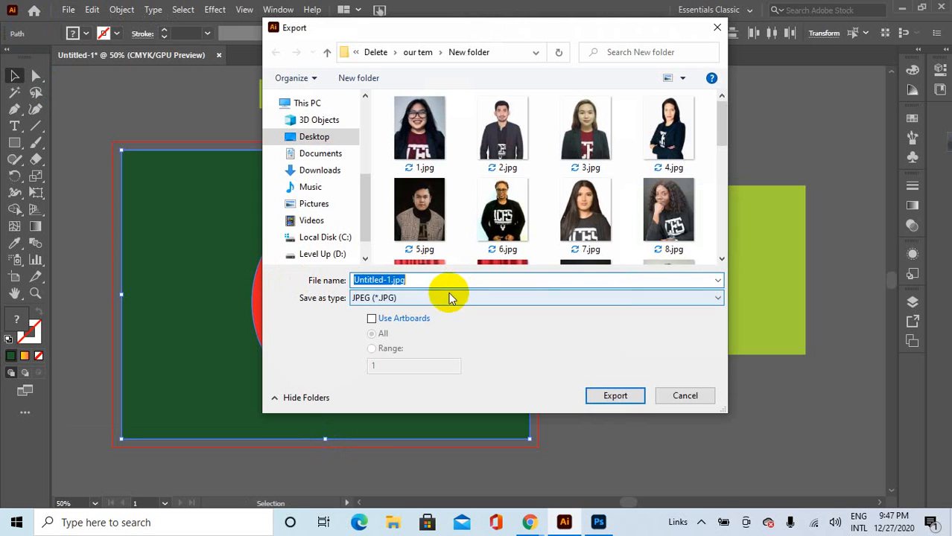
{"action": "left_click", "coordinate": [372, 319]}
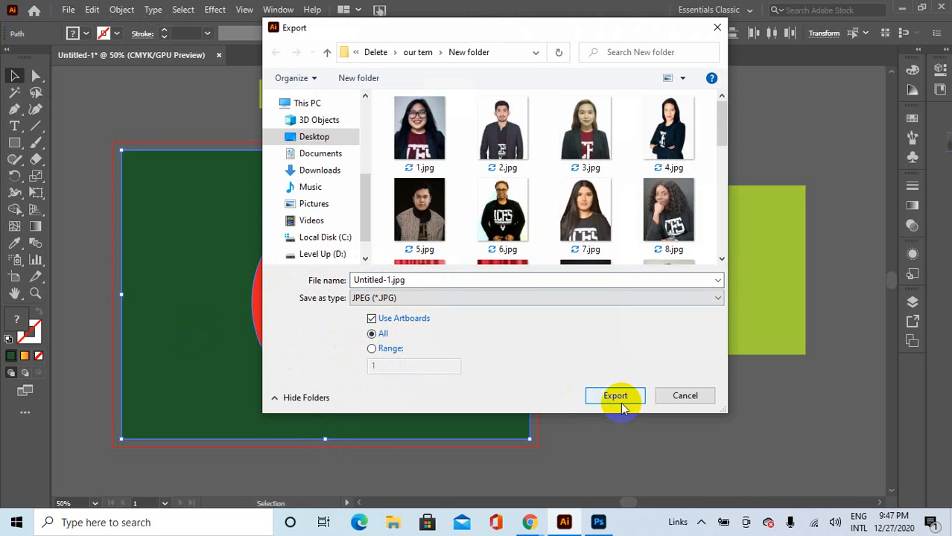
{"action": "left_click", "coordinate": [372, 348]}
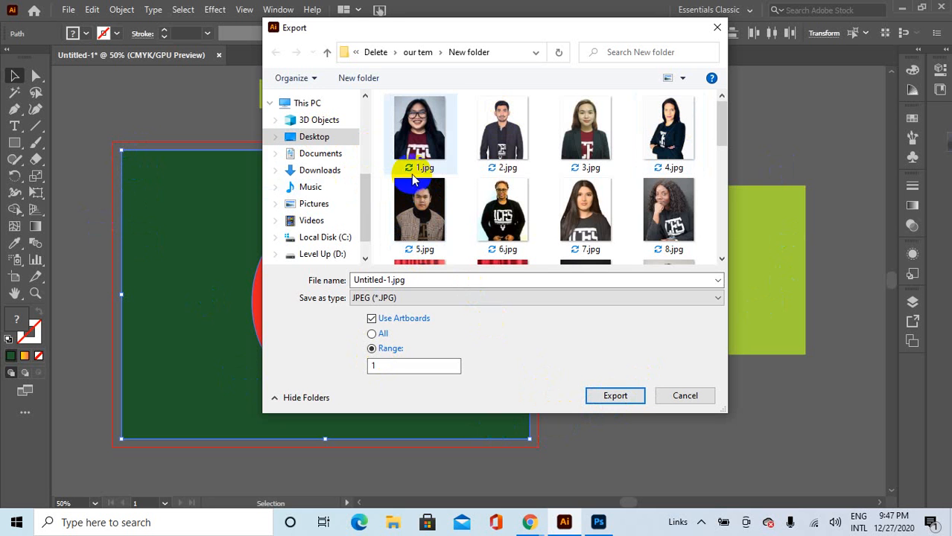
{"action": "left_click", "coordinate": [375, 52]}
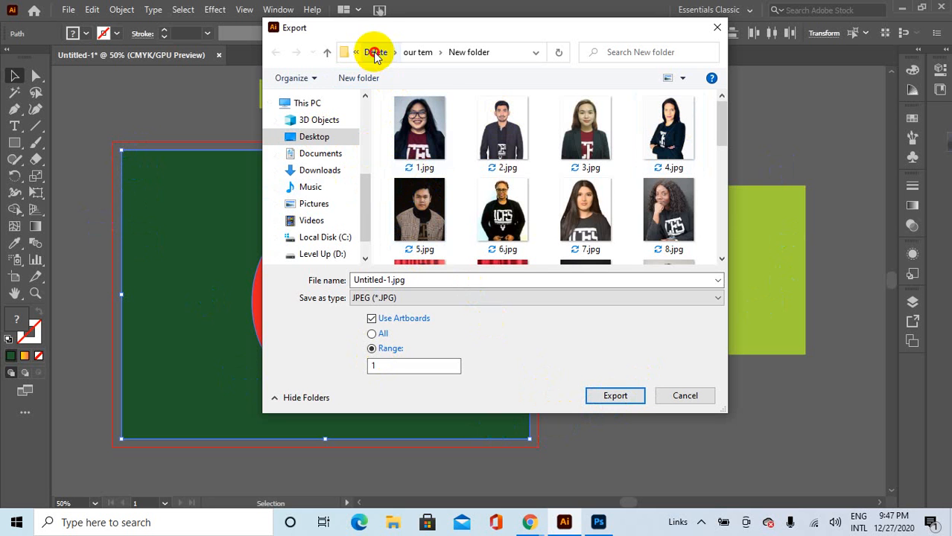
{"action": "left_click", "coordinate": [604, 395]}
Set the JPEG color model to RGB and complete the export.
{"action": "left_click", "coordinate": [447, 242]}
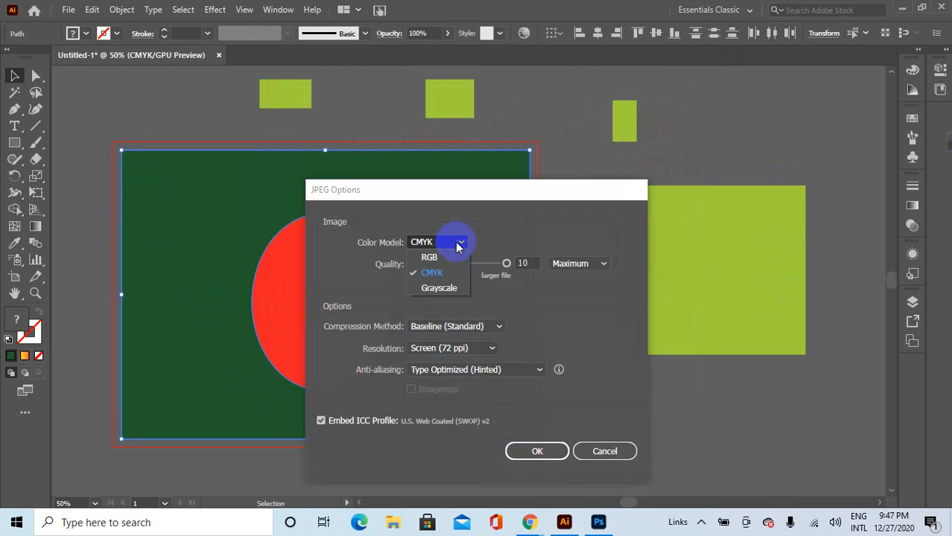
{"action": "left_click", "coordinate": [428, 257]}
{"action": "left_click", "coordinate": [542, 459]}
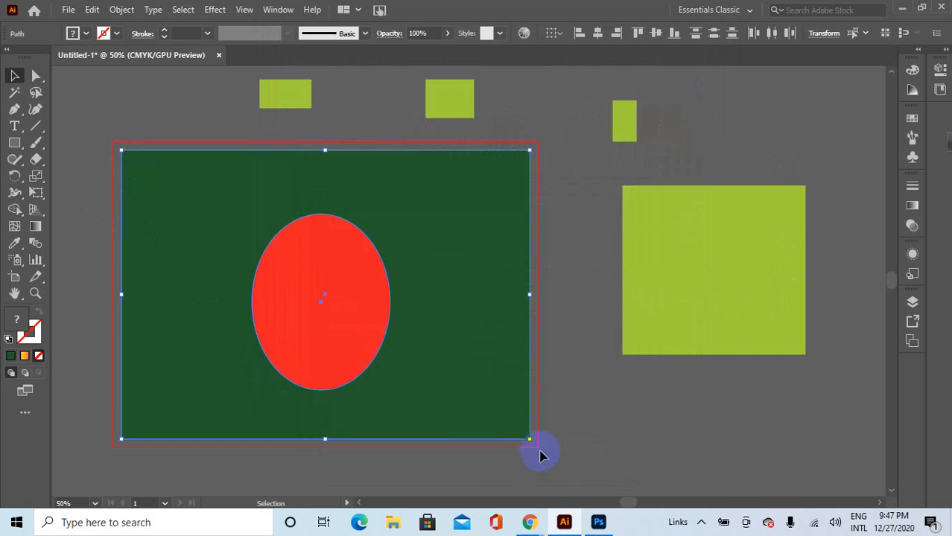
Switch to File Explorer, open Untitled-1.jpg from the recent files and close the viewer.
{"action": "left_click", "coordinate": [393, 523]}
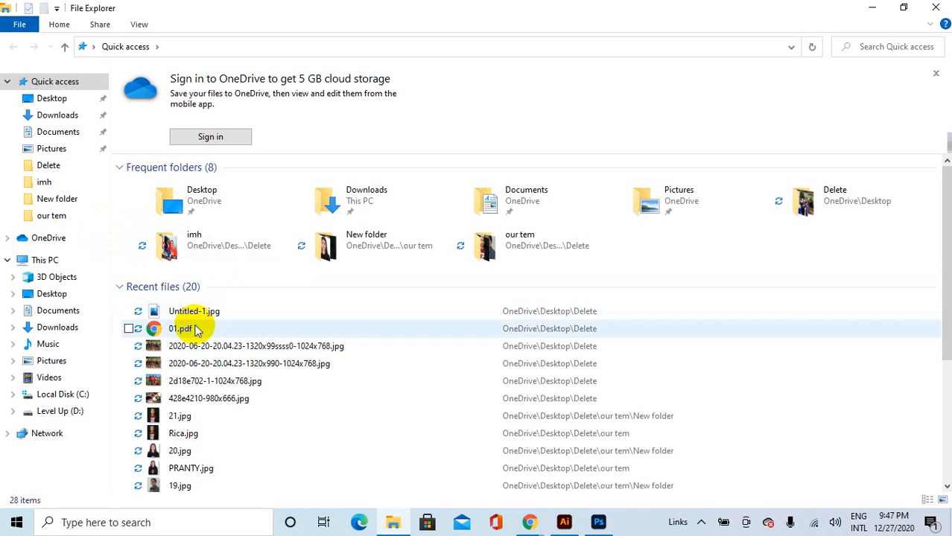
{"action": "double_click", "coordinate": [238, 318]}
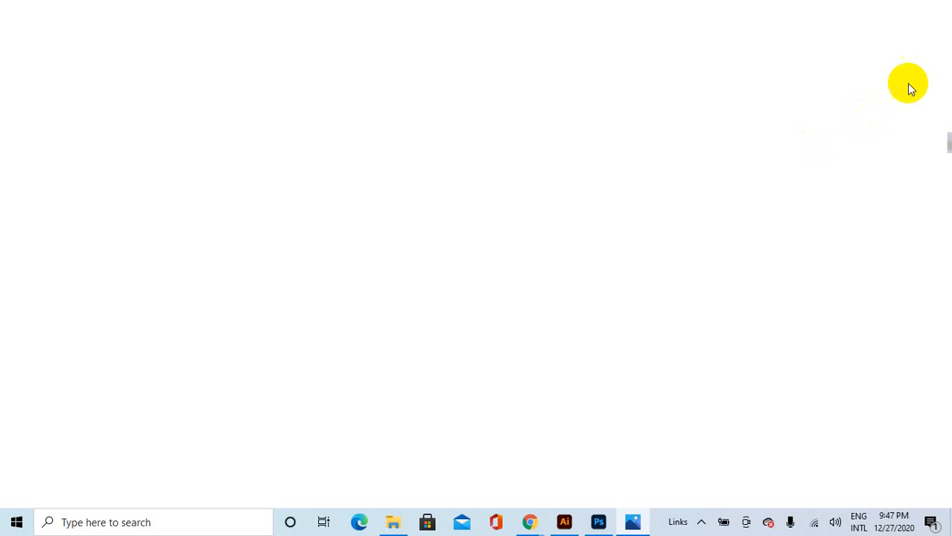
{"action": "left_click", "coordinate": [937, 11]}
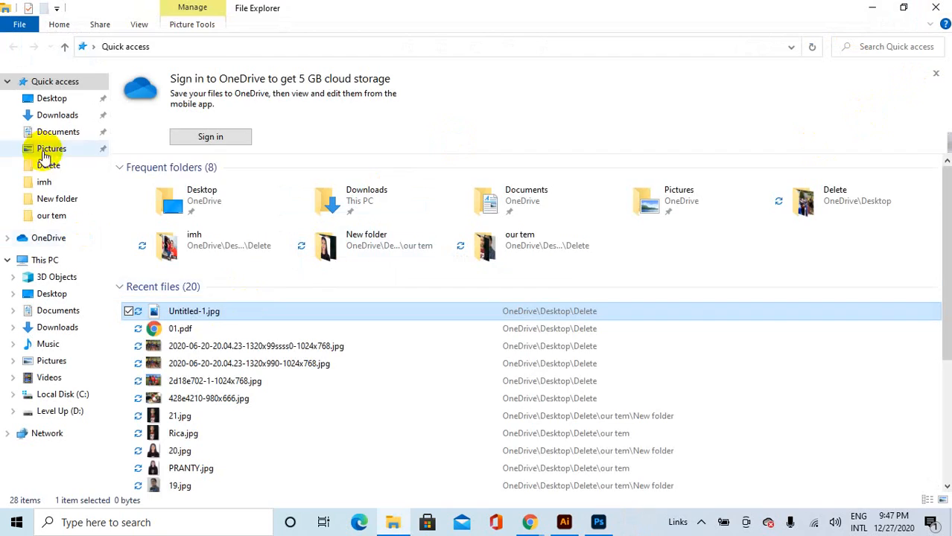
Find the exported Untitled-1-01.jpg in the Delete folder, view the image and close the viewer.
{"action": "left_click", "coordinate": [37, 181]}
{"action": "left_click", "coordinate": [45, 165]}
{"action": "scroll", "coordinate": [350, 197], "scroll_direction": "down", "scroll_amount": 1}
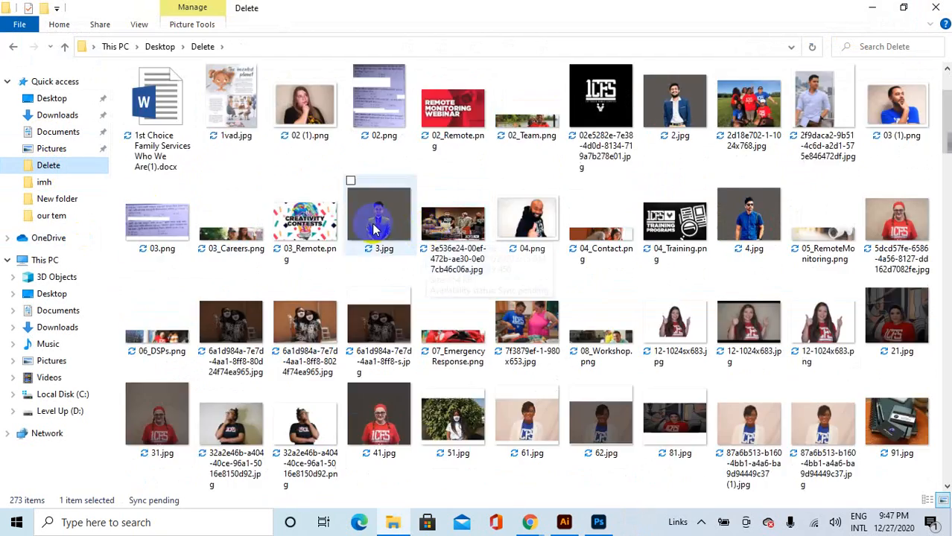
{"action": "scroll", "coordinate": [354, 211], "scroll_direction": "up", "scroll_amount": 1}
{"action": "scroll", "coordinate": [350, 211], "scroll_direction": "down", "scroll_amount": 15}
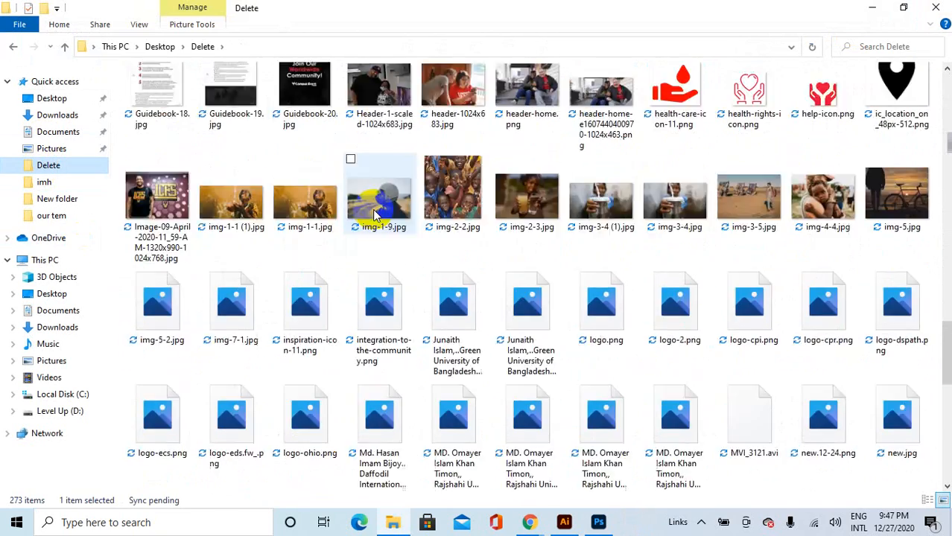
{"action": "scroll", "coordinate": [387, 238], "scroll_direction": "down", "scroll_amount": 3}
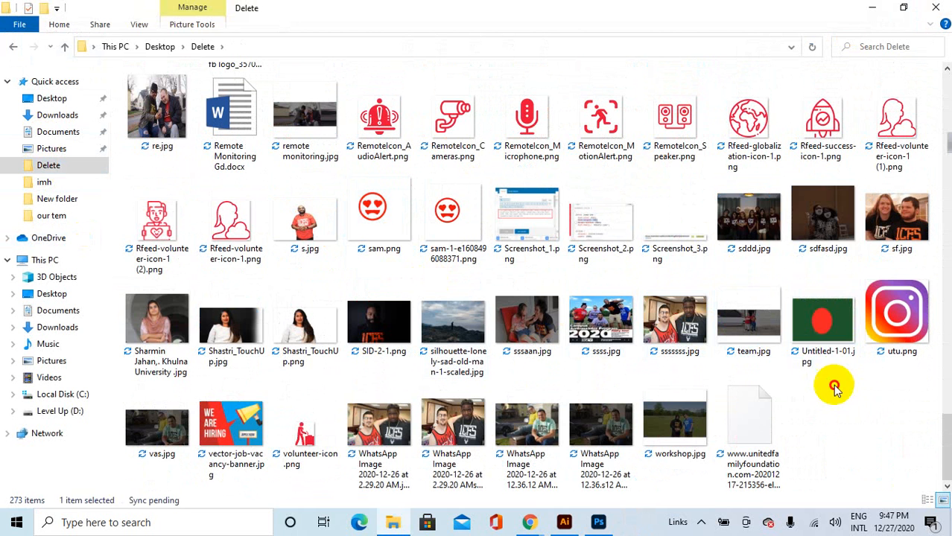
{"action": "left_click", "coordinate": [826, 349]}
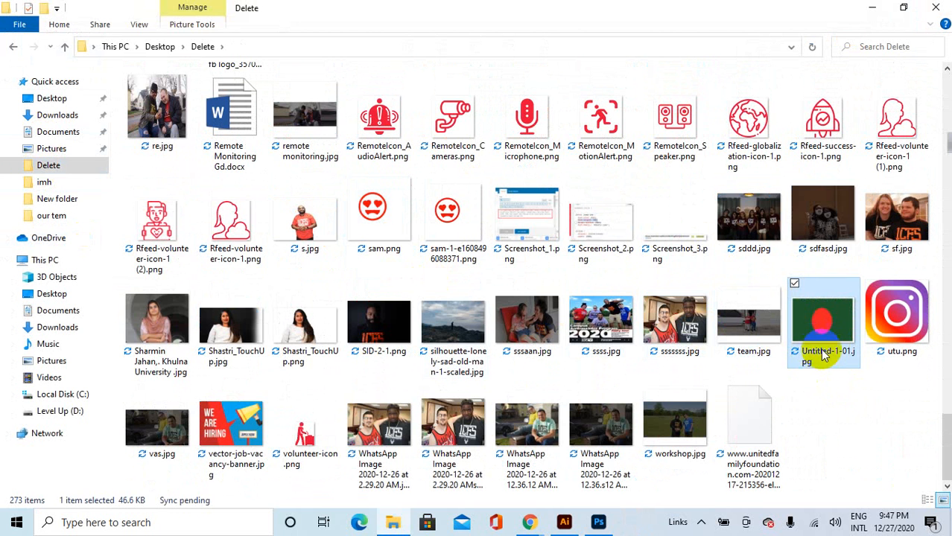
{"action": "double_click", "coordinate": [825, 358]}
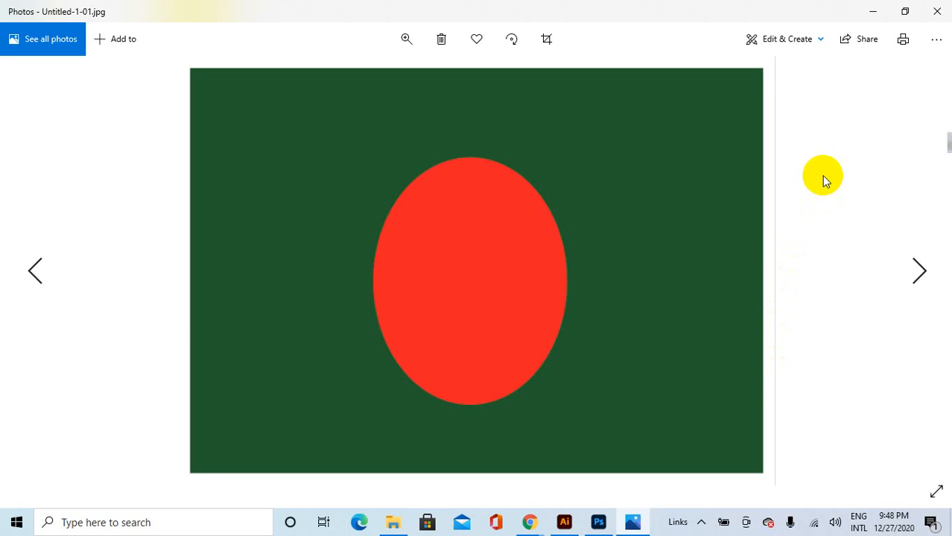
{"action": "left_click", "coordinate": [938, 12]}
Switch back to Illustrator and delete the light green rectangles lying outside the artboard.
{"action": "left_click", "coordinate": [566, 522]}
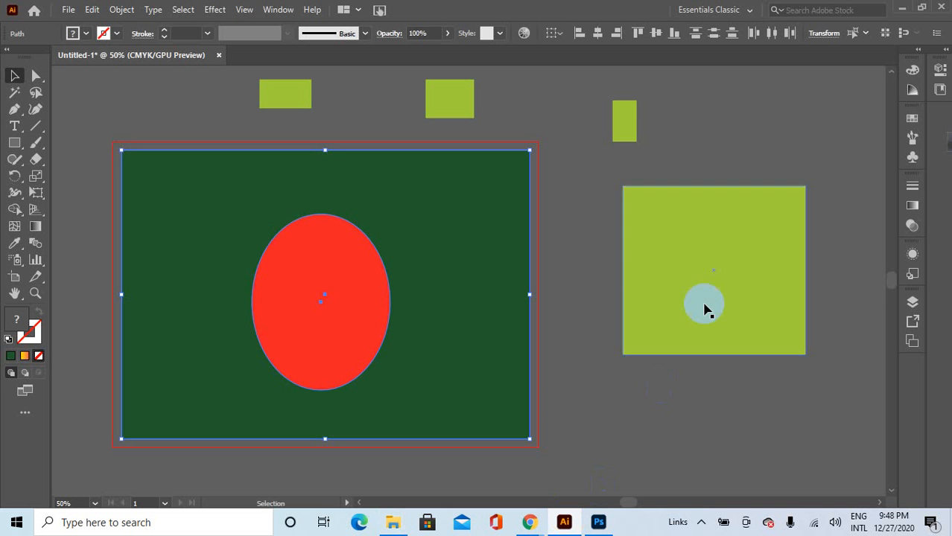
{"action": "left_click_drag", "start_coordinate": [799, 421], "coordinate": [626, 77]}
{"action": "key", "text": "Delete"}
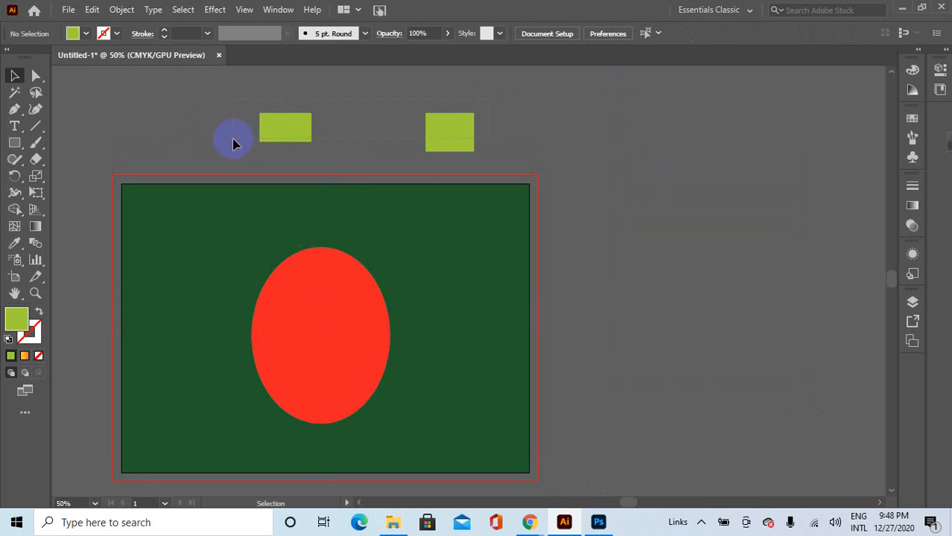
{"action": "scroll", "coordinate": [580, 165], "scroll_direction": "down", "scroll_amount": 1}
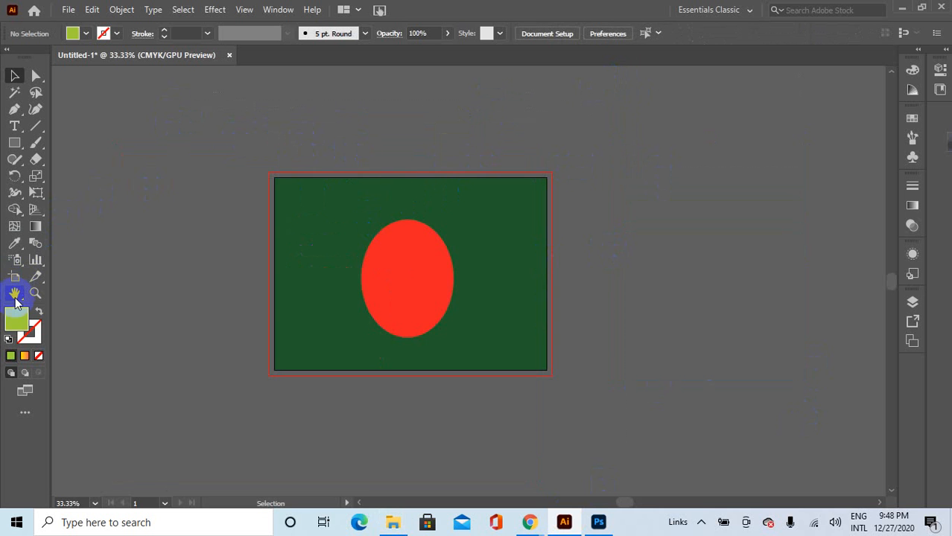
Draw six light green rectangles of varying proportions around the outside of the flag artboard.
{"action": "left_click_drag", "start_coordinate": [16, 149], "coordinate": [47, 145]}
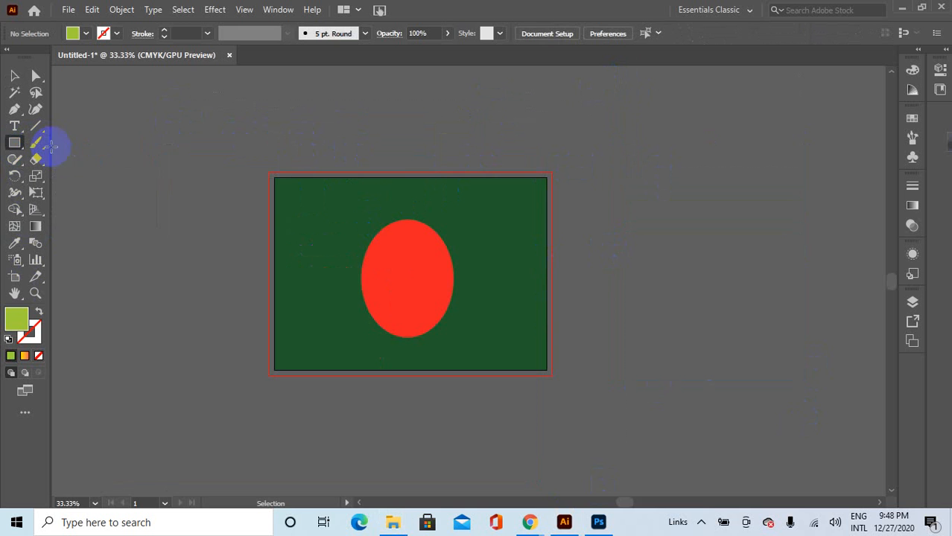
{"action": "left_click_drag", "start_coordinate": [159, 122], "coordinate": [224, 184]}
{"action": "left_click_drag", "start_coordinate": [275, 110], "coordinate": [372, 138]}
{"action": "left_click_drag", "start_coordinate": [453, 123], "coordinate": [572, 142]}
{"action": "left_click_drag", "start_coordinate": [641, 124], "coordinate": [701, 208]}
{"action": "left_click_drag", "start_coordinate": [698, 242], "coordinate": [707, 278]}
{"action": "left_click_drag", "start_coordinate": [691, 314], "coordinate": [699, 355]}
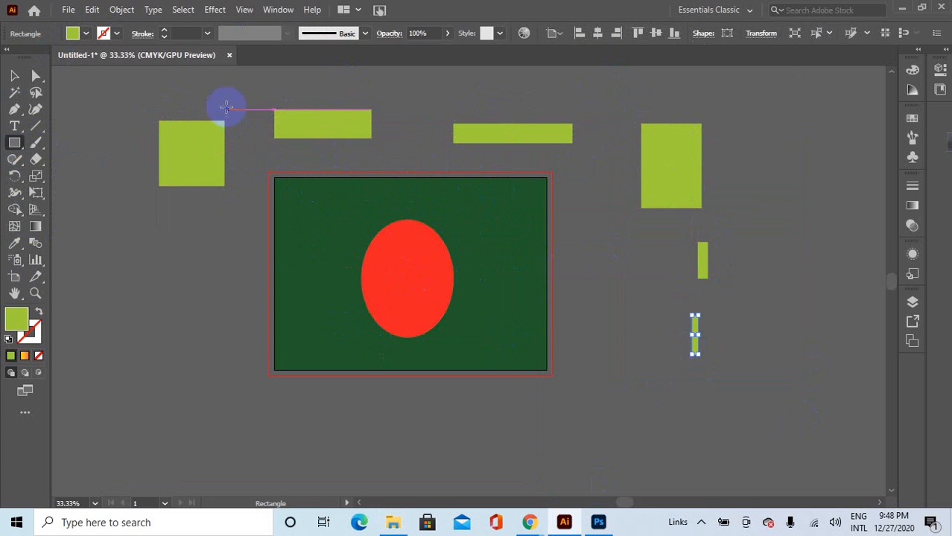
Select all the light green rectangles around the flag and delete them, keeping the flag.
{"action": "left_click", "coordinate": [14, 75]}
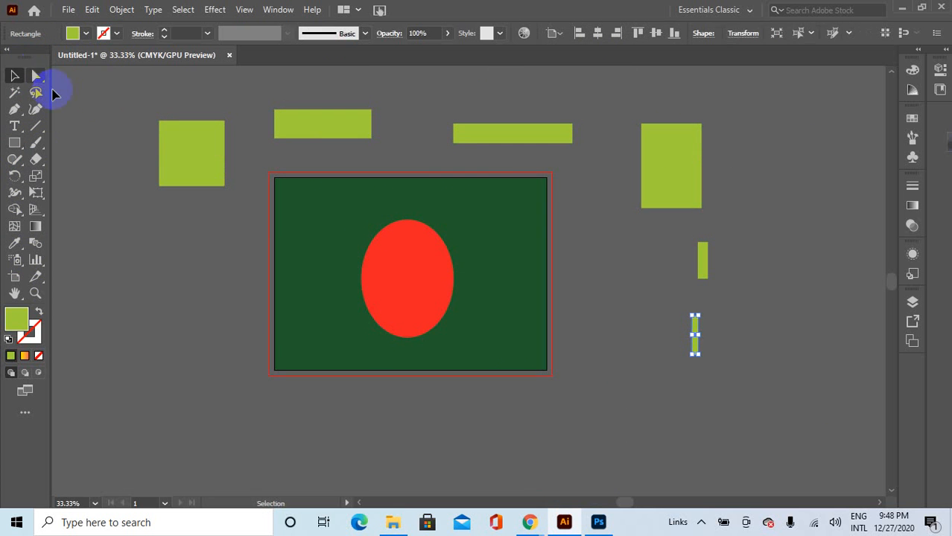
{"action": "key", "text": "ctrl+a"}
{"action": "left_click_drag", "start_coordinate": [748, 182], "coordinate": [588, 129]}
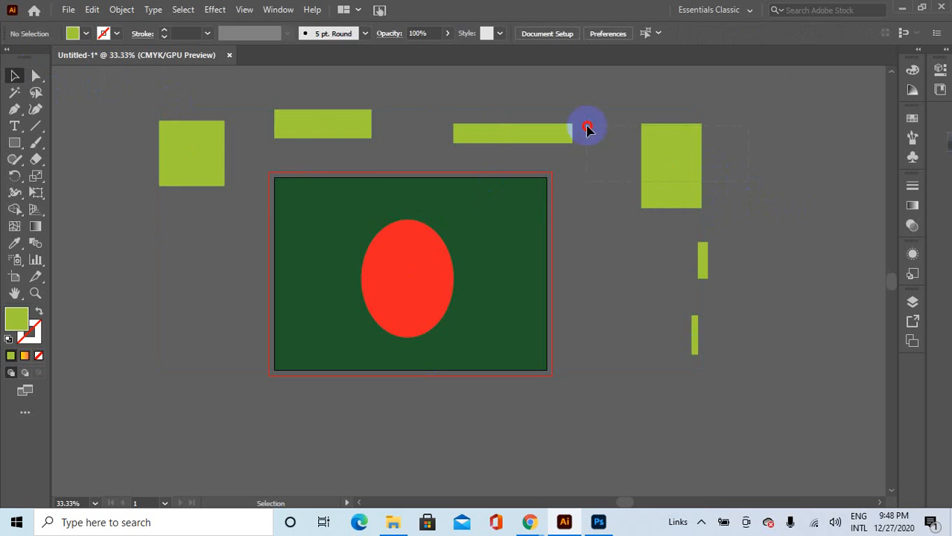
{"action": "left_click_drag", "start_coordinate": [234, 87], "coordinate": [147, 76]}
{"action": "scroll", "coordinate": [476, 189], "scroll_direction": "down", "scroll_amount": 8}
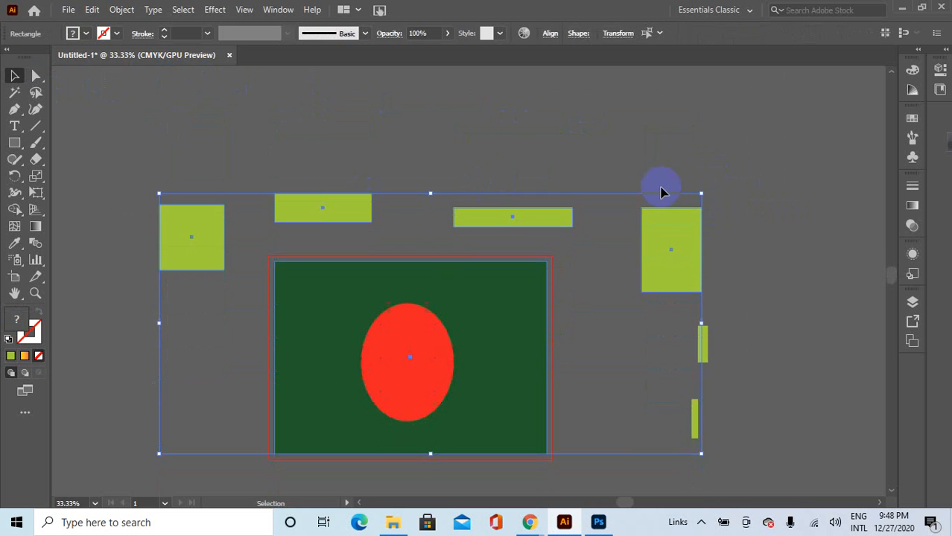
{"action": "left_click", "coordinate": [761, 236]}
{"action": "left_click_drag", "start_coordinate": [723, 434], "coordinate": [161, 182]}
{"action": "key", "text": "Delete"}
{"action": "key", "text": "Delete"}
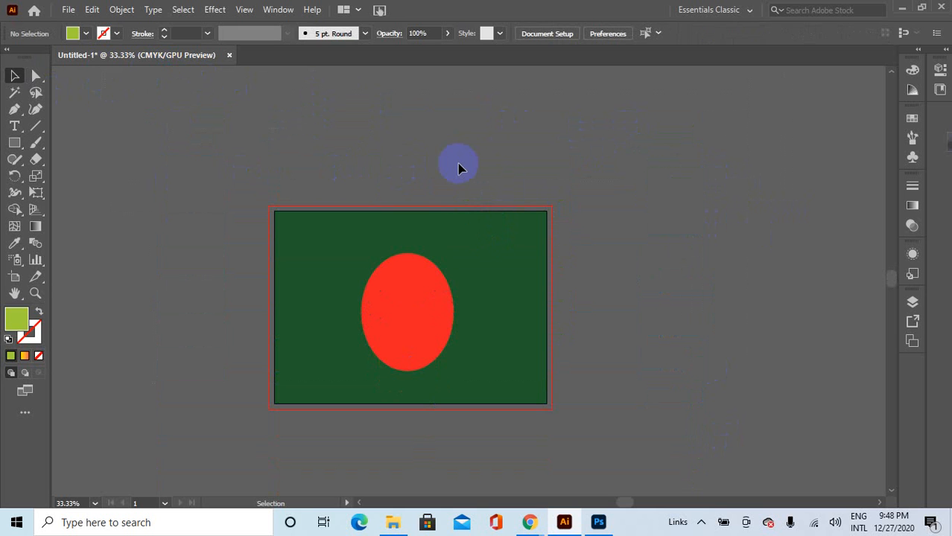
Reshape the red ellipse into a circle, centre it on the flag, and select the dark green rectangle.
{"action": "left_click", "coordinate": [416, 344]}
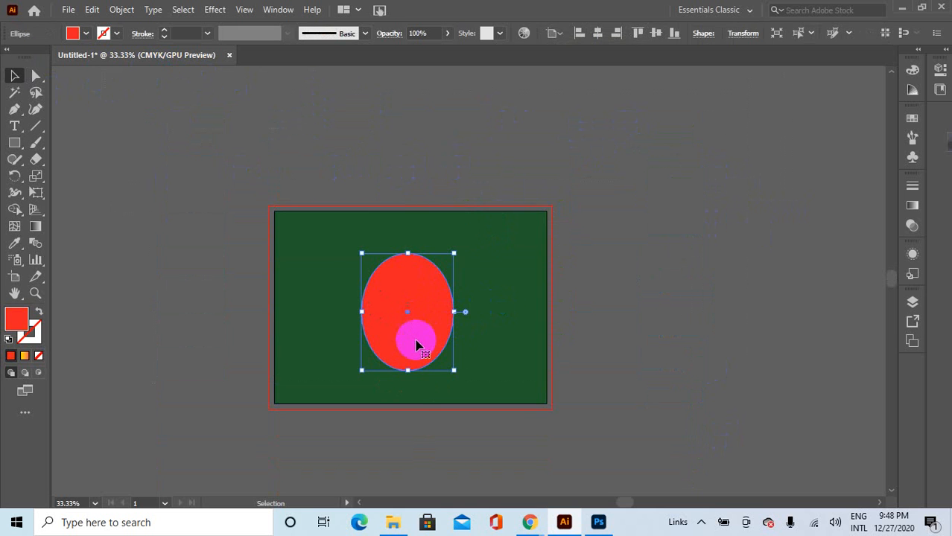
{"action": "left_click_drag", "start_coordinate": [408, 370], "coordinate": [411, 345]}
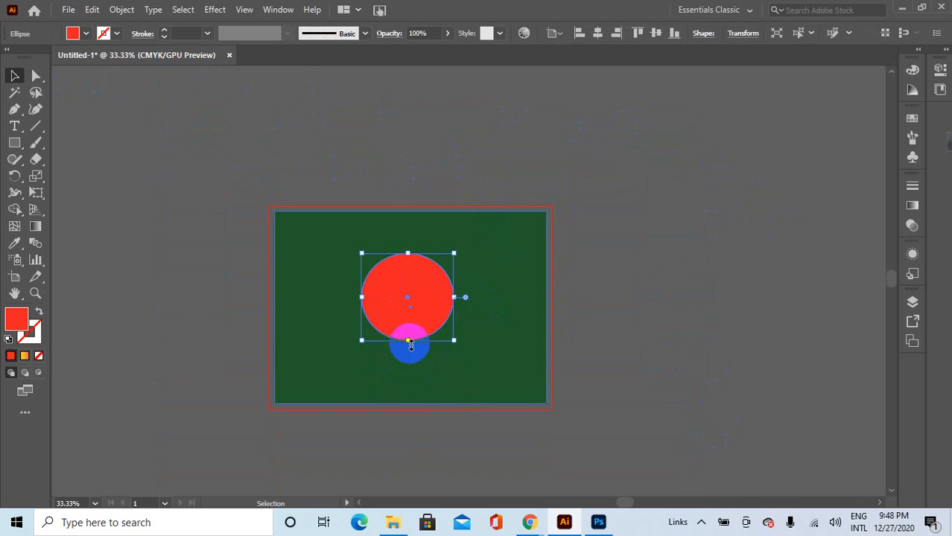
{"action": "left_click_drag", "start_coordinate": [431, 324], "coordinate": [437, 335]}
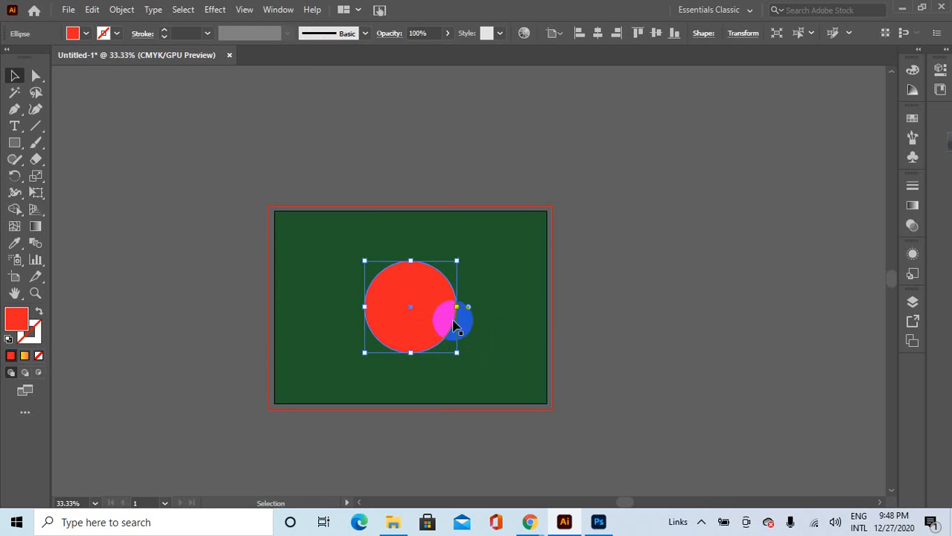
{"action": "left_click", "coordinate": [499, 320]}
{"action": "scroll", "coordinate": [614, 323], "scroll_direction": "up", "scroll_amount": 3}
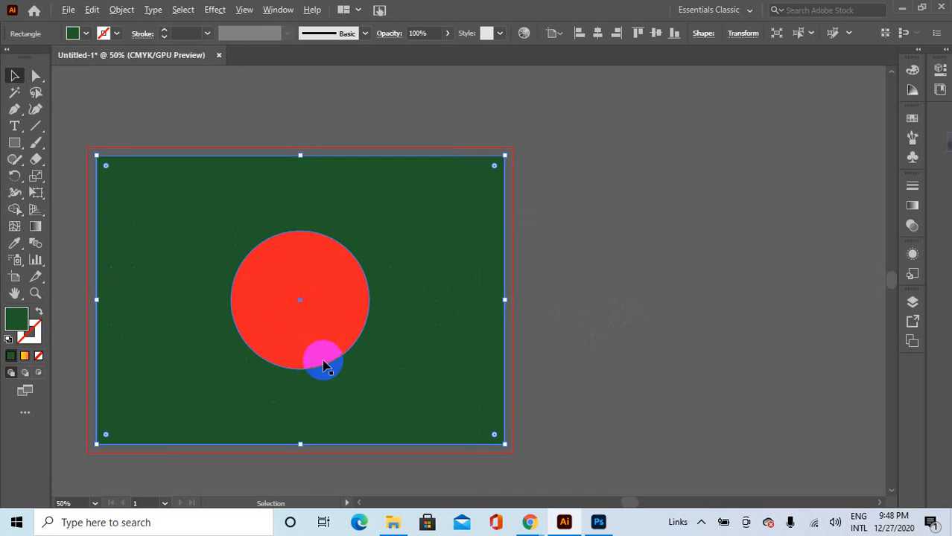
Deselect the dark green rectangle on the flag artboard.
{"action": "scroll", "coordinate": [319, 362], "scroll_direction": "down", "scroll_amount": 2}
{"action": "scroll", "coordinate": [134, 344], "scroll_direction": "up", "scroll_amount": 2}
{"action": "left_click_drag", "start_coordinate": [293, 346], "coordinate": [314, 346]}
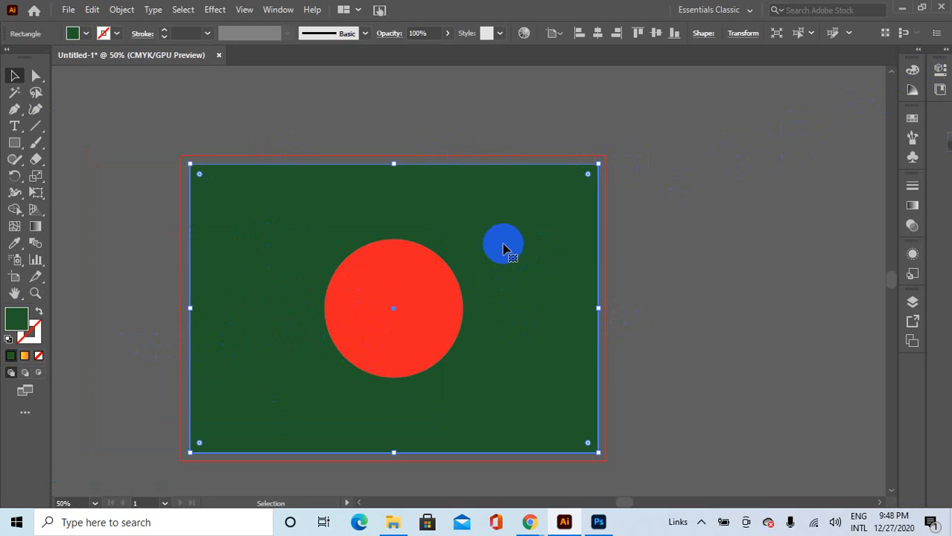
{"action": "scroll", "coordinate": [504, 248], "scroll_direction": "down", "scroll_amount": 1}
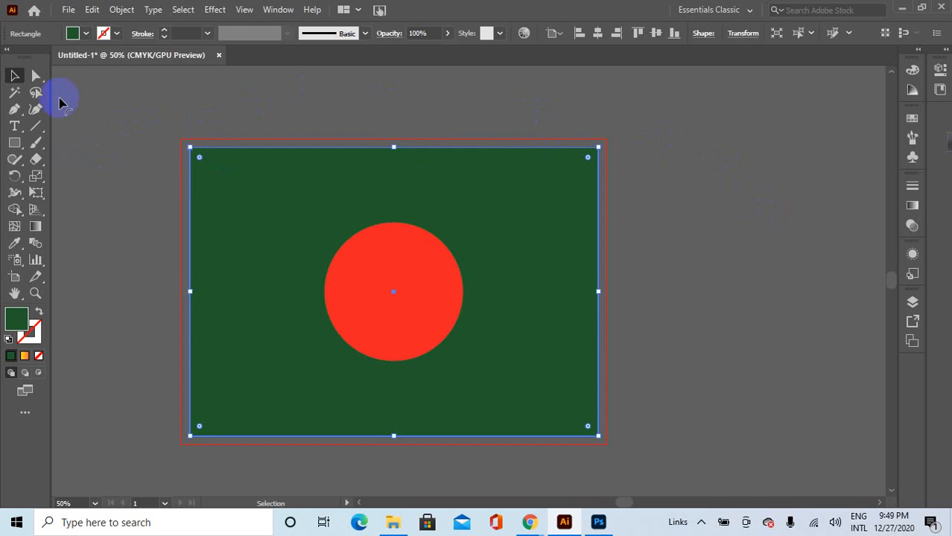
{"action": "left_click", "coordinate": [123, 84]}
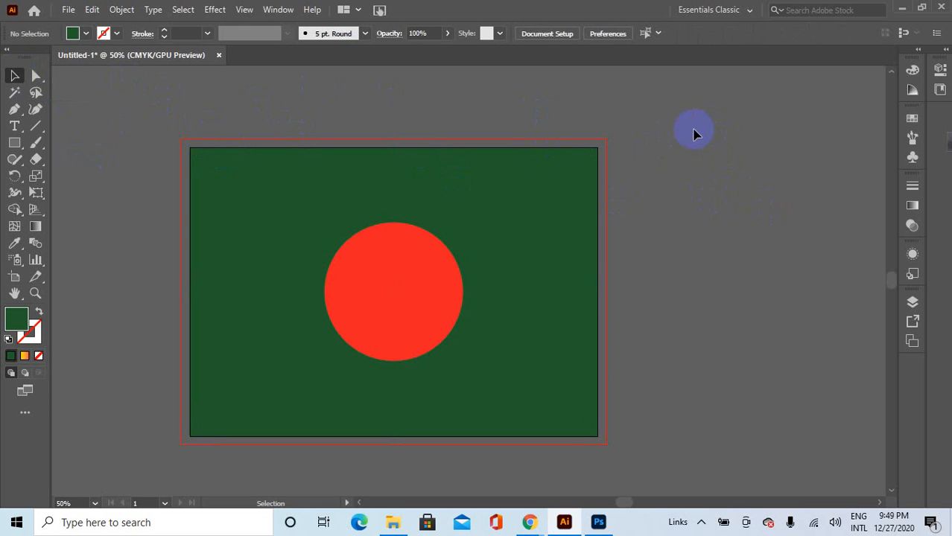
Move the dark green rectangle horizontally off the artboard to the empty canvas beside it, leaving the red circle in place.
{"action": "scroll", "coordinate": [692, 134], "scroll_direction": "down", "scroll_amount": 5}
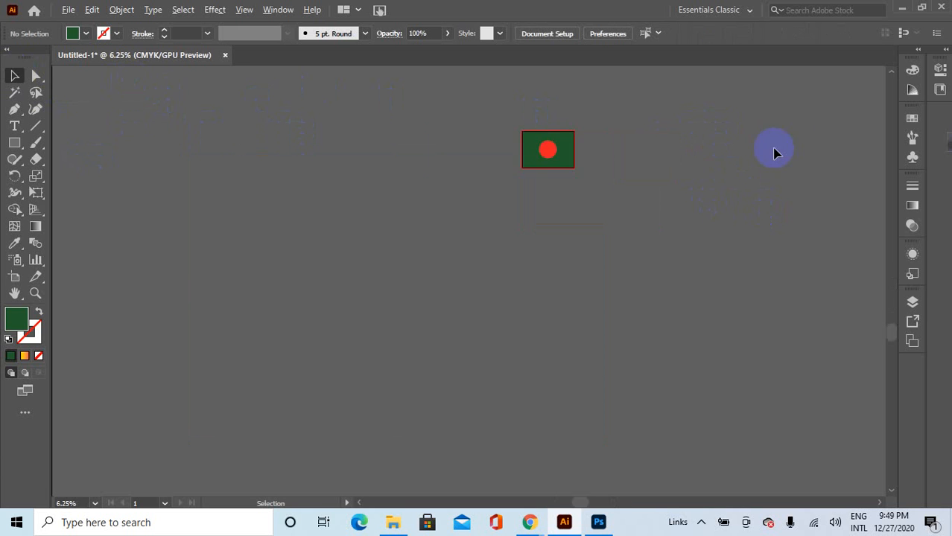
{"action": "scroll", "coordinate": [425, 140], "scroll_direction": "up", "scroll_amount": 1}
{"action": "scroll", "coordinate": [620, 186], "scroll_direction": "up", "scroll_amount": 1}
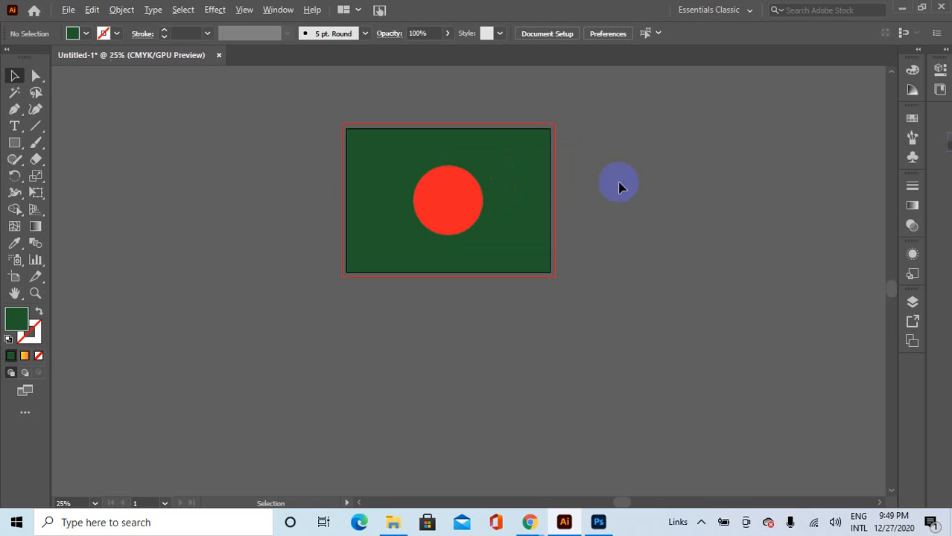
{"action": "scroll", "coordinate": [493, 196], "scroll_direction": "up", "scroll_amount": 1}
{"action": "scroll", "coordinate": [417, 195], "scroll_direction": "up", "scroll_amount": 1}
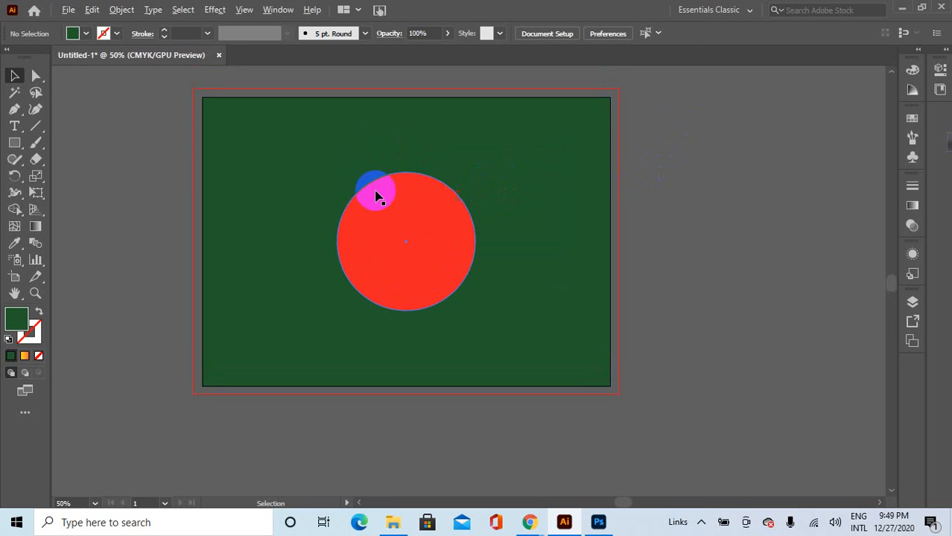
{"action": "scroll", "coordinate": [347, 200], "scroll_direction": "up", "scroll_amount": 1}
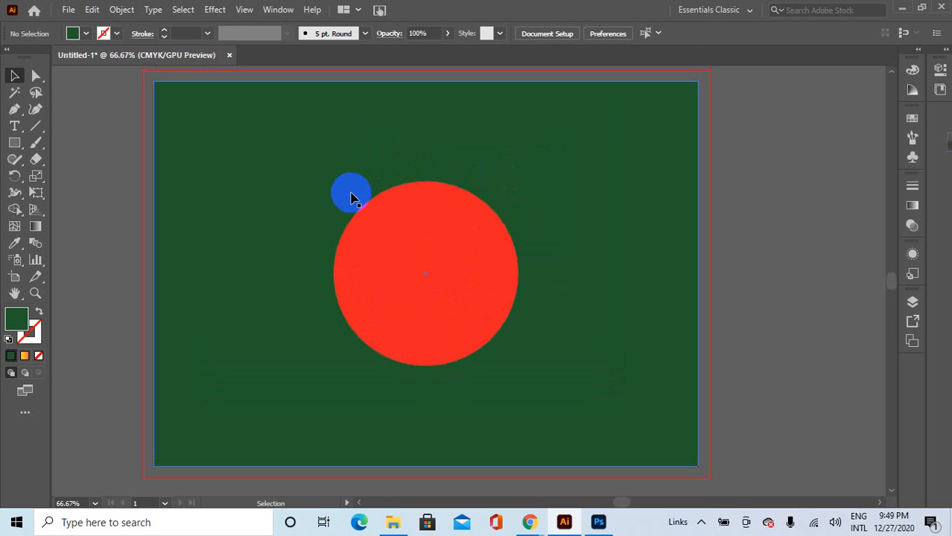
{"action": "scroll", "coordinate": [351, 197], "scroll_direction": "down", "scroll_amount": 1}
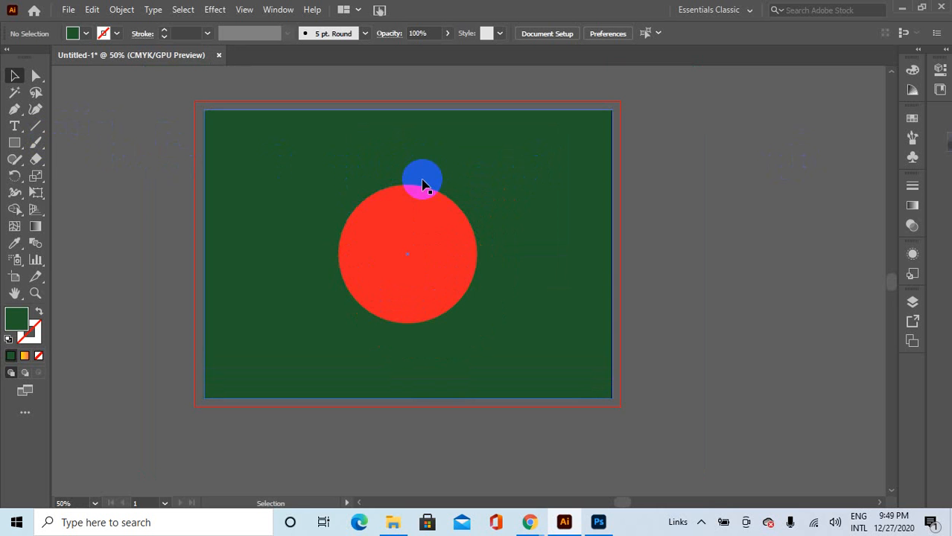
{"action": "left_click_drag", "start_coordinate": [423, 181], "coordinate": [848, 181]}
{"action": "left_click_drag", "start_coordinate": [778, 152], "coordinate": [799, 152]}
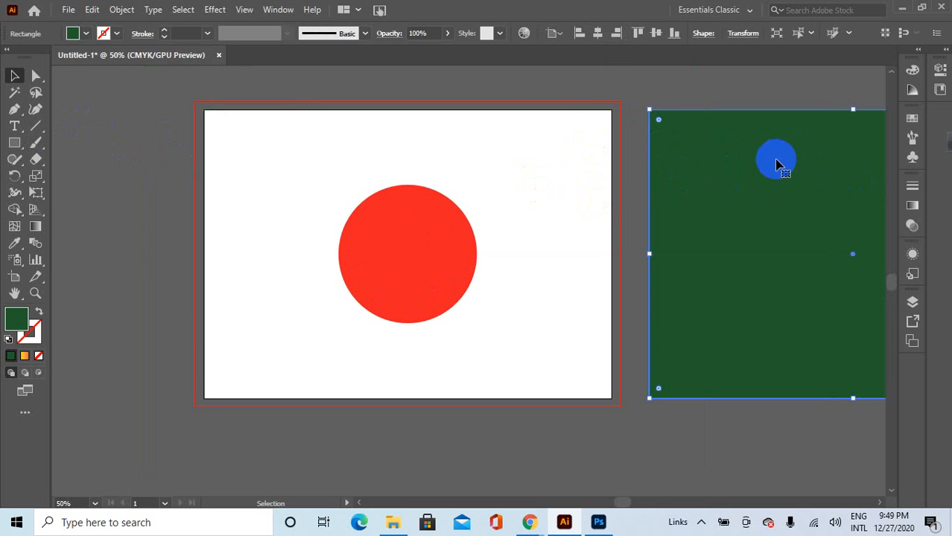
Select the red circle on the white artboard.
{"action": "scroll", "coordinate": [775, 164], "scroll_direction": "down", "scroll_amount": 1}
{"action": "scroll", "coordinate": [856, 191], "scroll_direction": "up", "scroll_amount": 1}
{"action": "scroll", "coordinate": [541, 219], "scroll_direction": "down", "scroll_amount": 2}
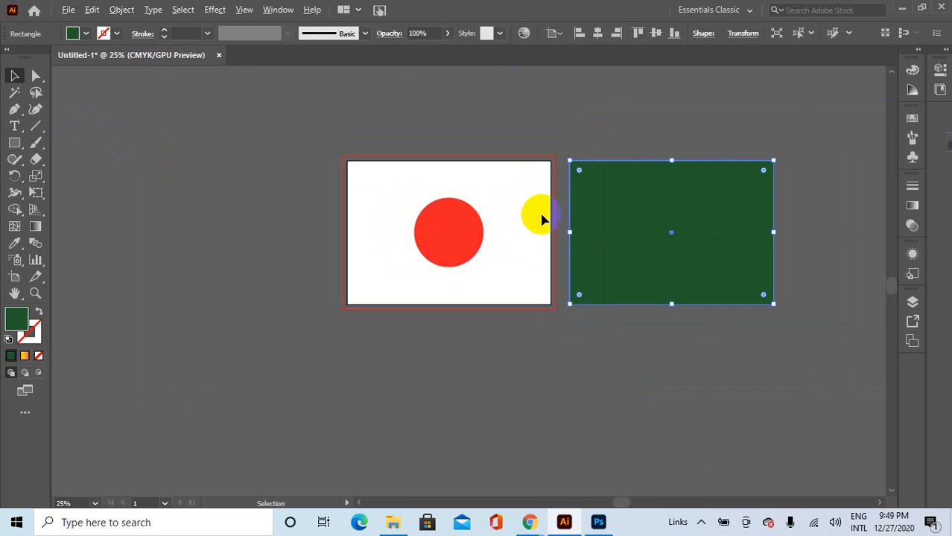
{"action": "scroll", "coordinate": [750, 177], "scroll_direction": "up", "scroll_amount": 1}
{"action": "scroll", "coordinate": [240, 177], "scroll_direction": "up", "scroll_amount": 1}
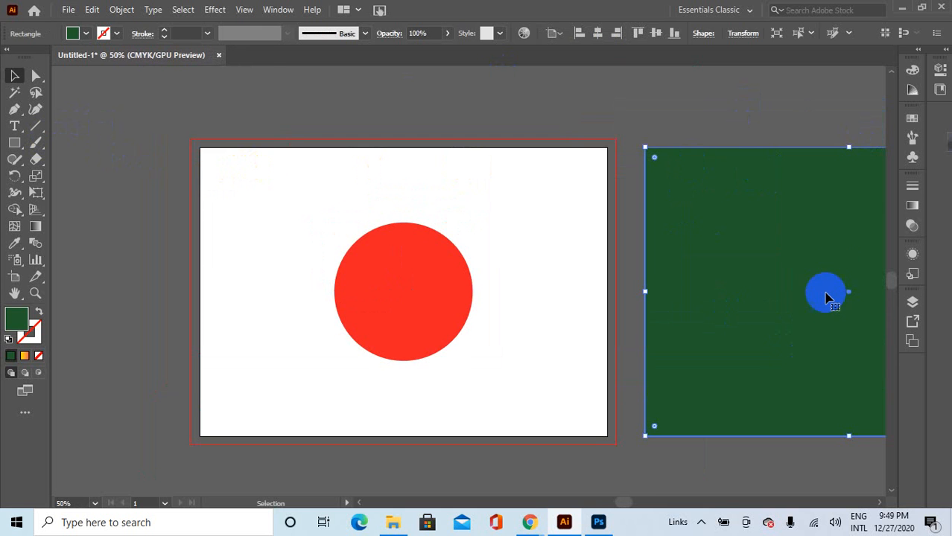
{"action": "scroll", "coordinate": [726, 296], "scroll_direction": "down", "scroll_amount": 1}
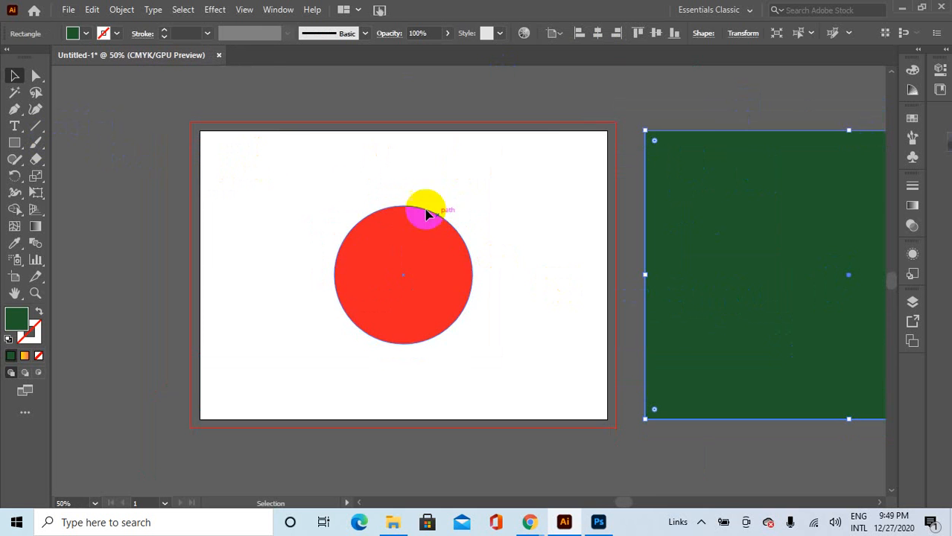
{"action": "left_click_drag", "start_coordinate": [449, 146], "coordinate": [394, 319]}
{"action": "scroll", "coordinate": [436, 302], "scroll_direction": "up", "scroll_amount": 1}
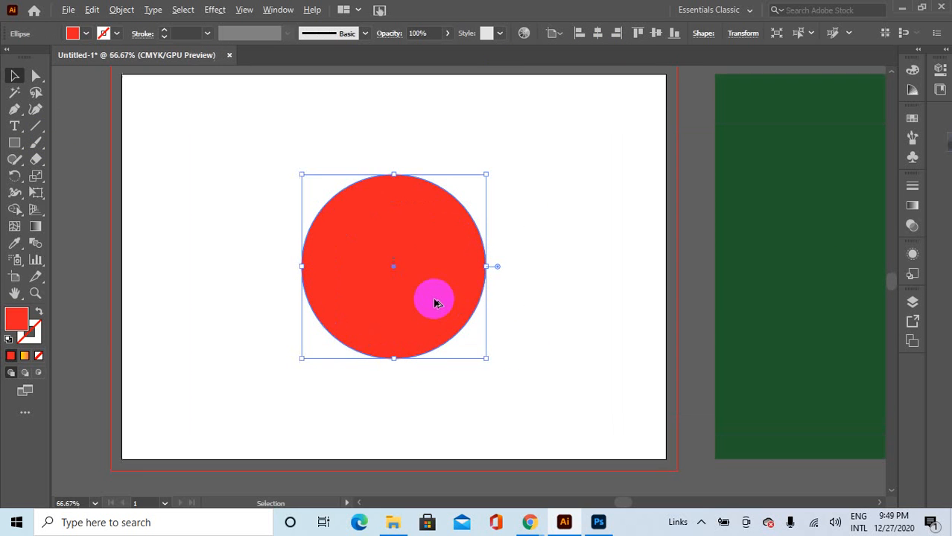
{"action": "scroll", "coordinate": [393, 185], "scroll_direction": "down", "scroll_amount": 2}
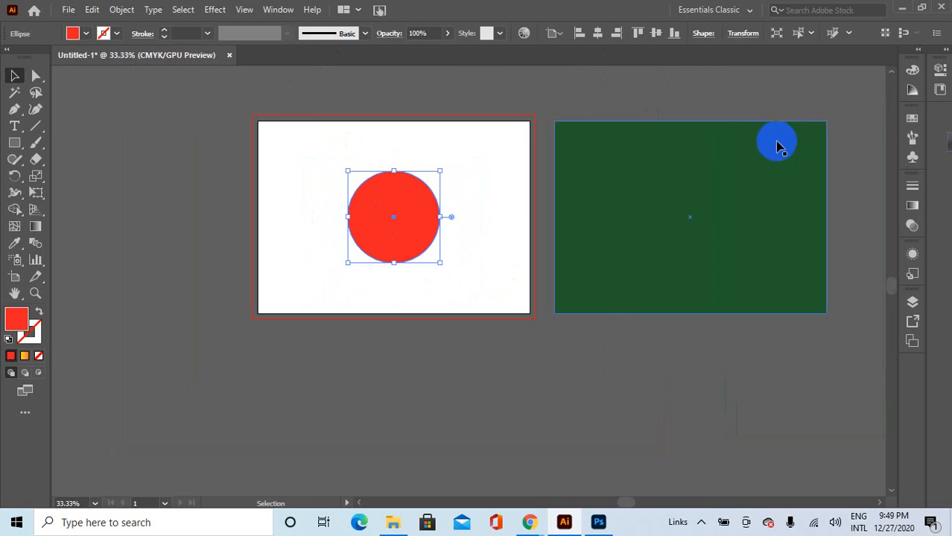
{"action": "scroll", "coordinate": [705, 335], "scroll_direction": "up", "scroll_amount": 1}
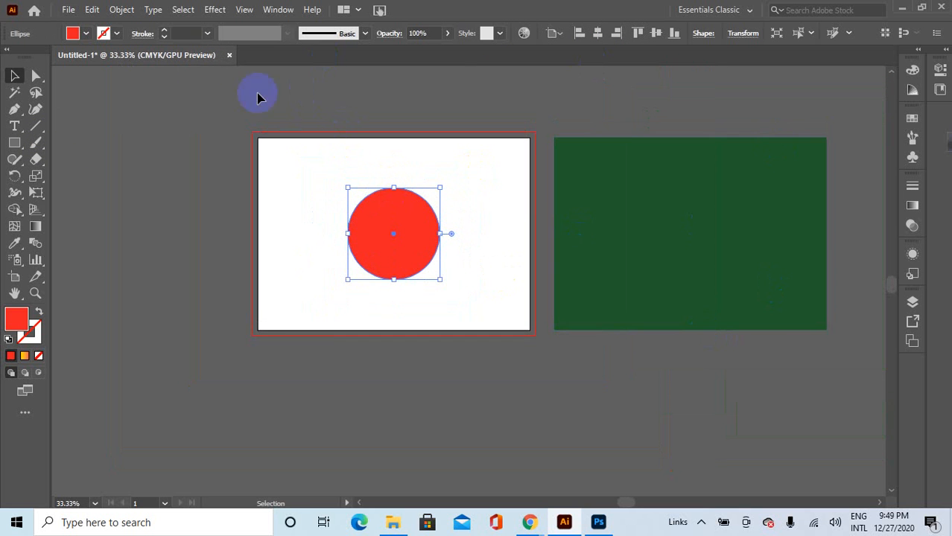
Export the artwork as the JPEG Untitled-1.jpg to the Delete folder without using artboards, with the RGB color model.
{"action": "left_click", "coordinate": [68, 8]}
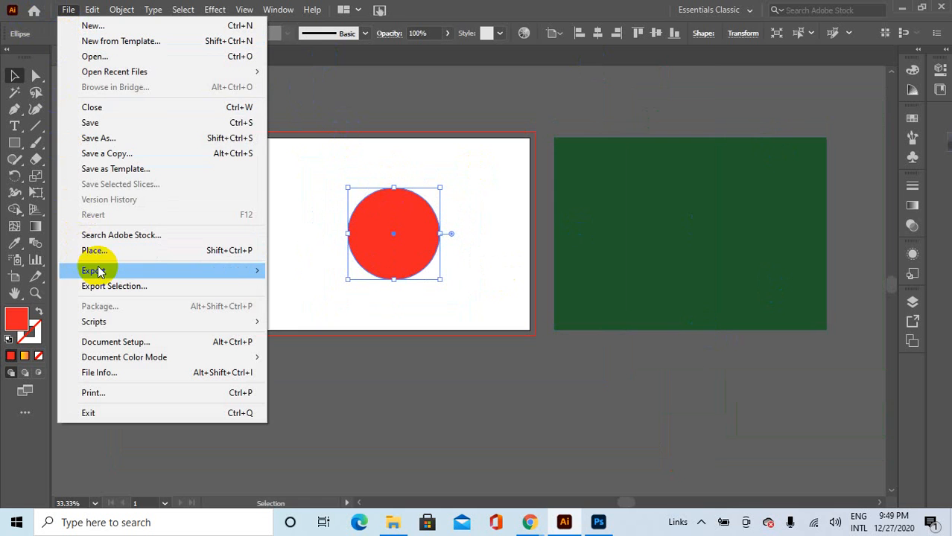
{"action": "mouse_move", "coordinate": [98, 270]}
{"action": "left_click", "coordinate": [281, 286]}
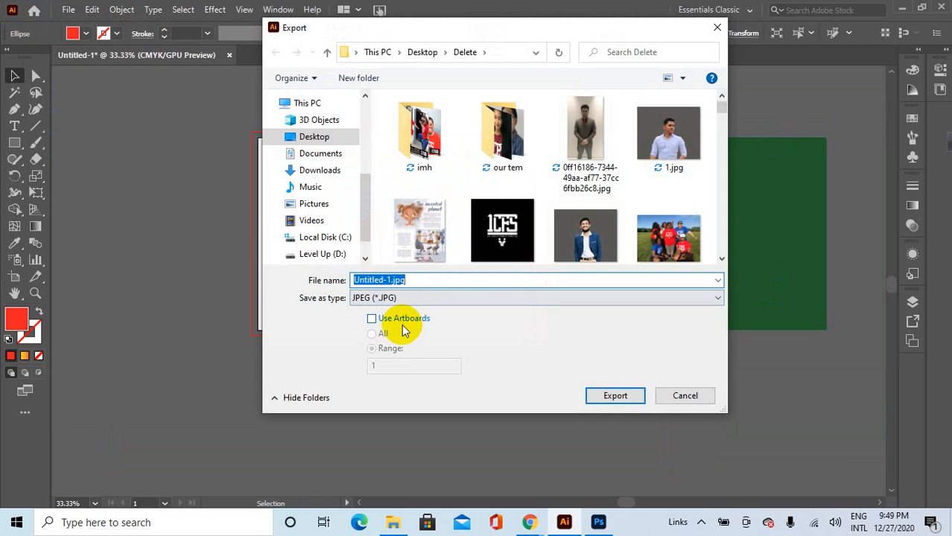
{"action": "left_click", "coordinate": [604, 395]}
{"action": "left_click", "coordinate": [438, 242]}
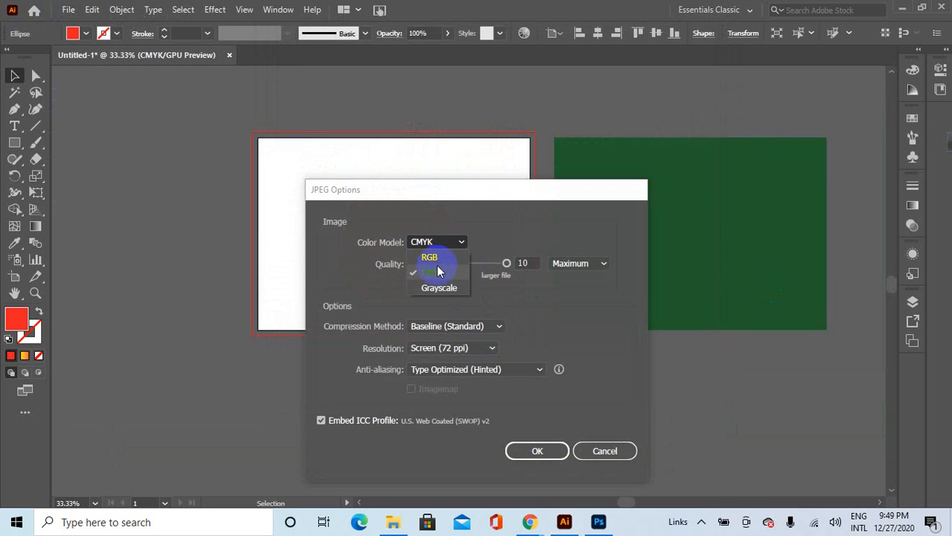
{"action": "left_click", "coordinate": [435, 255]}
{"action": "left_click", "coordinate": [542, 451]}
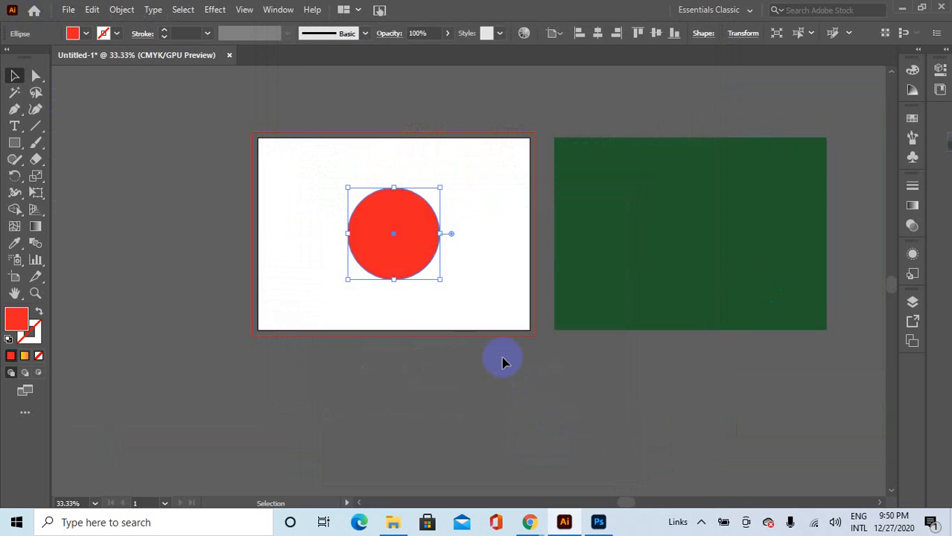
Open the exported Untitled-1.jpg from the Delete folder to check it, close it, and switch back to Illustrator.
{"action": "left_click", "coordinate": [392, 522]}
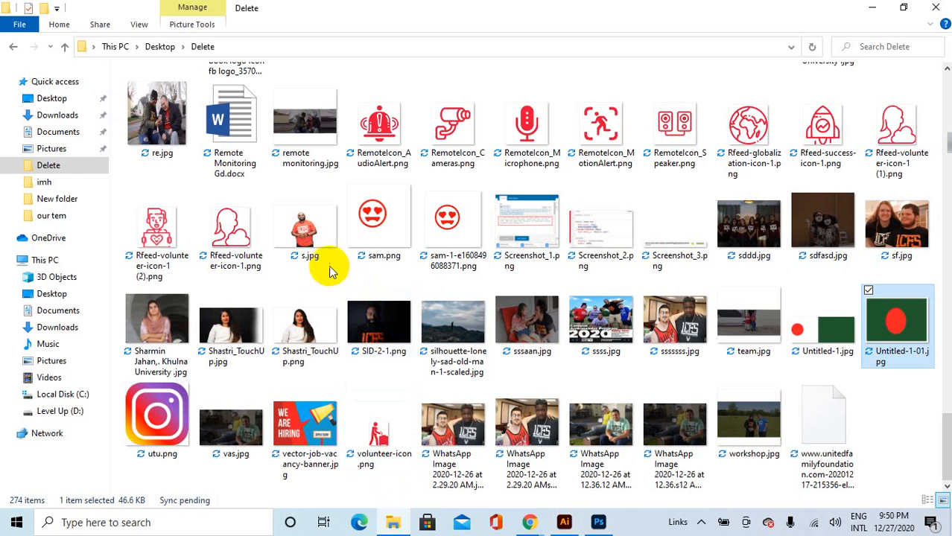
{"action": "double_click", "coordinate": [824, 341]}
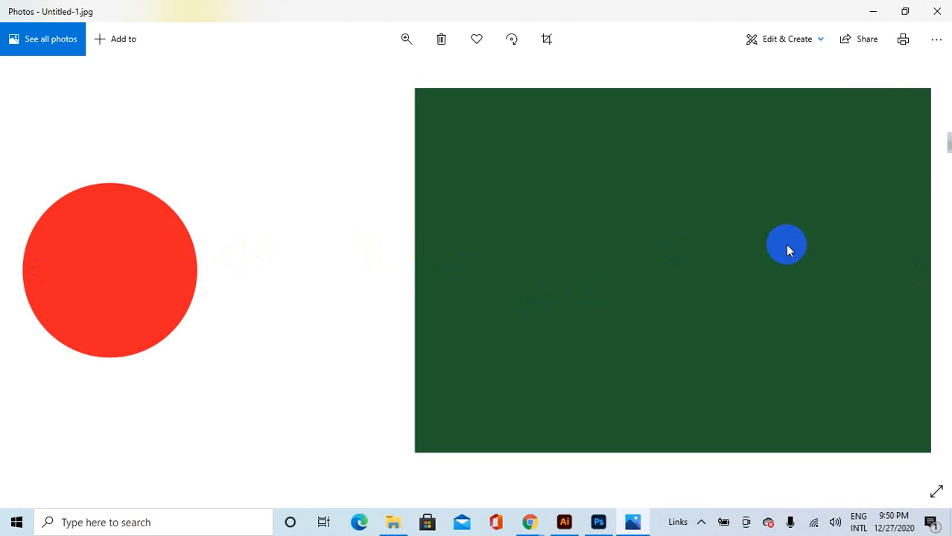
{"action": "left_click", "coordinate": [938, 12]}
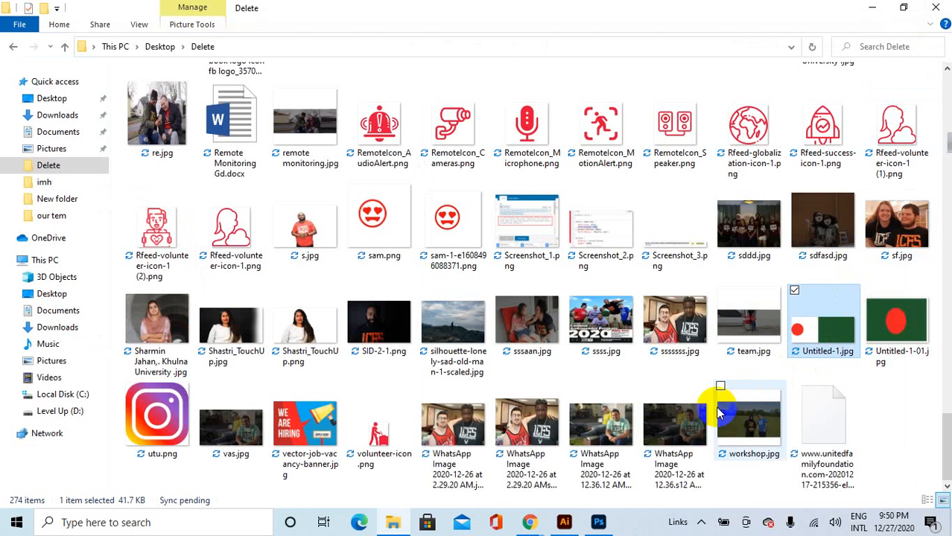
{"action": "left_click", "coordinate": [577, 524]}
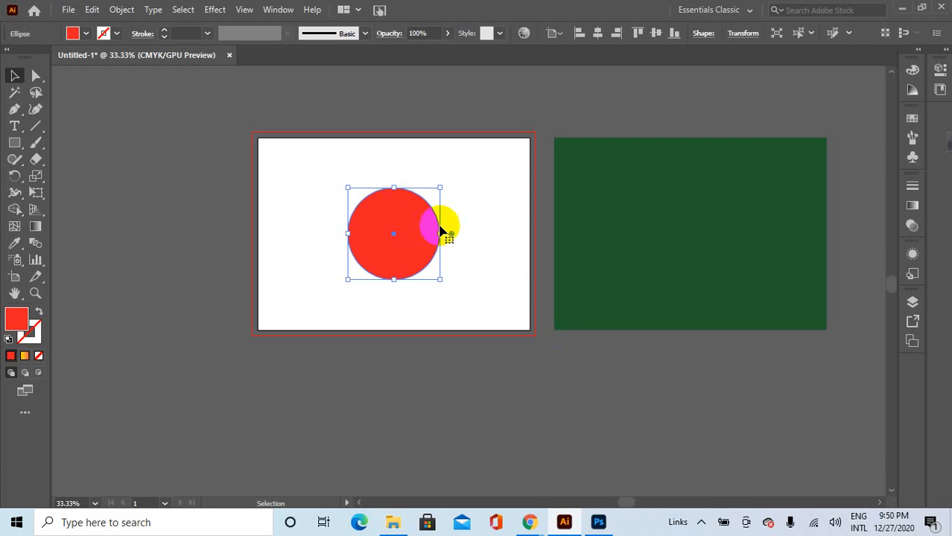
Select the dark green rectangle, check the exported images in the Delete folder again, and minimize the folder window.
{"action": "left_click", "coordinate": [651, 227]}
{"action": "left_click", "coordinate": [527, 520]}
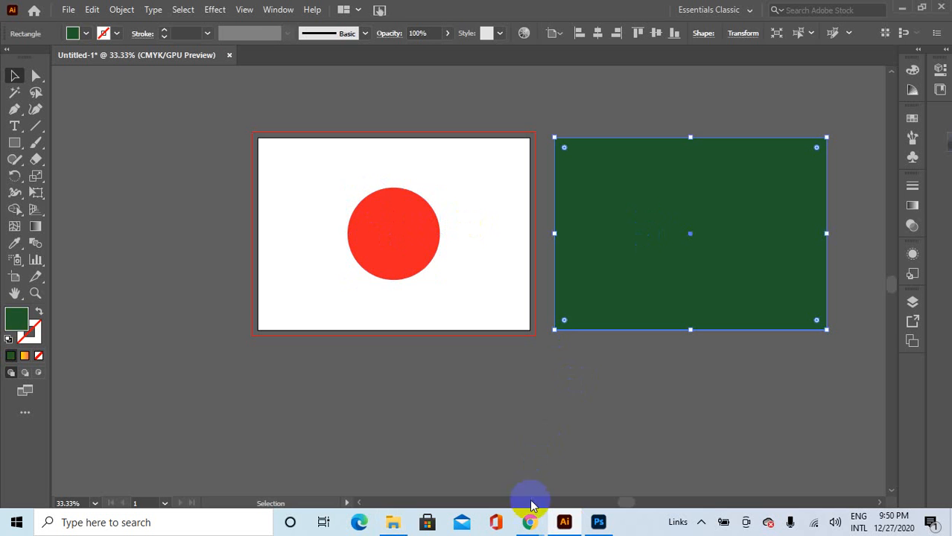
{"action": "left_click", "coordinate": [397, 522]}
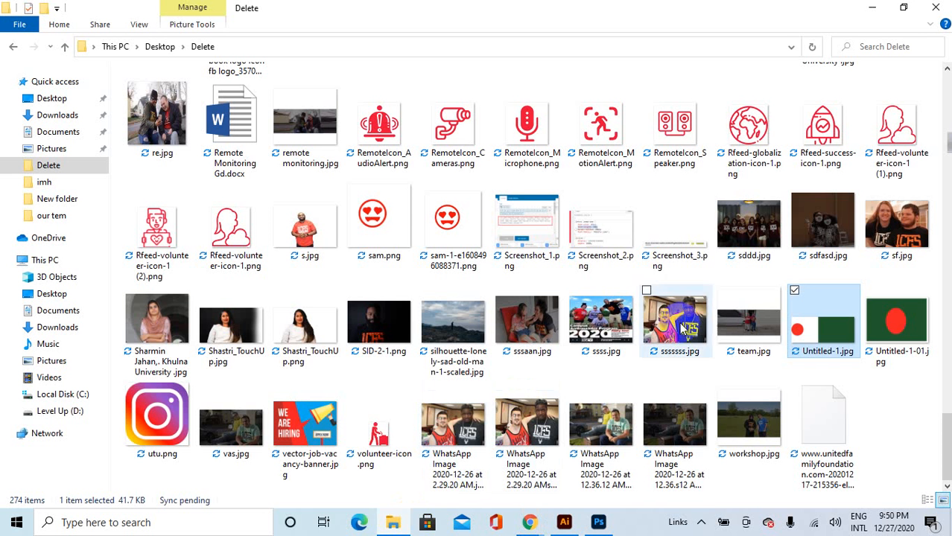
{"action": "left_click", "coordinate": [871, 388]}
{"action": "left_click", "coordinate": [873, 7]}
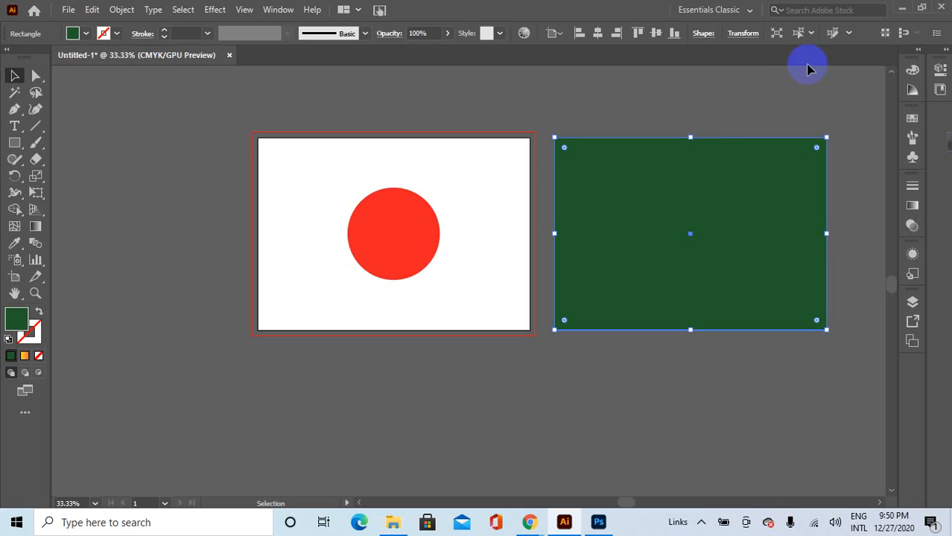
Move the dark green rectangle back onto the artboard behind the red circle and deselect it.
{"action": "left_click", "coordinate": [563, 419]}
{"action": "scroll", "coordinate": [616, 366], "scroll_direction": "up", "scroll_amount": 1}
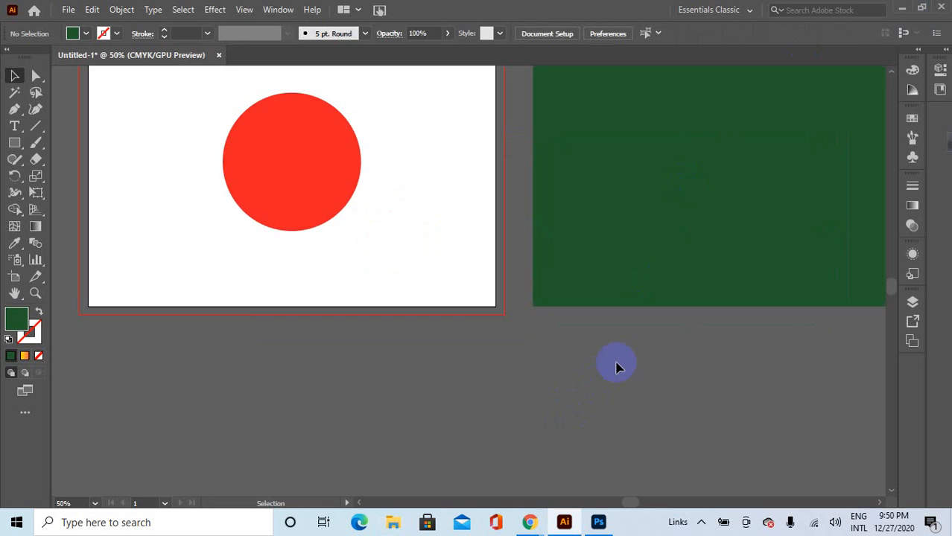
{"action": "scroll", "coordinate": [616, 365], "scroll_direction": "down", "scroll_amount": 2}
{"action": "scroll", "coordinate": [653, 339], "scroll_direction": "up", "scroll_amount": 1}
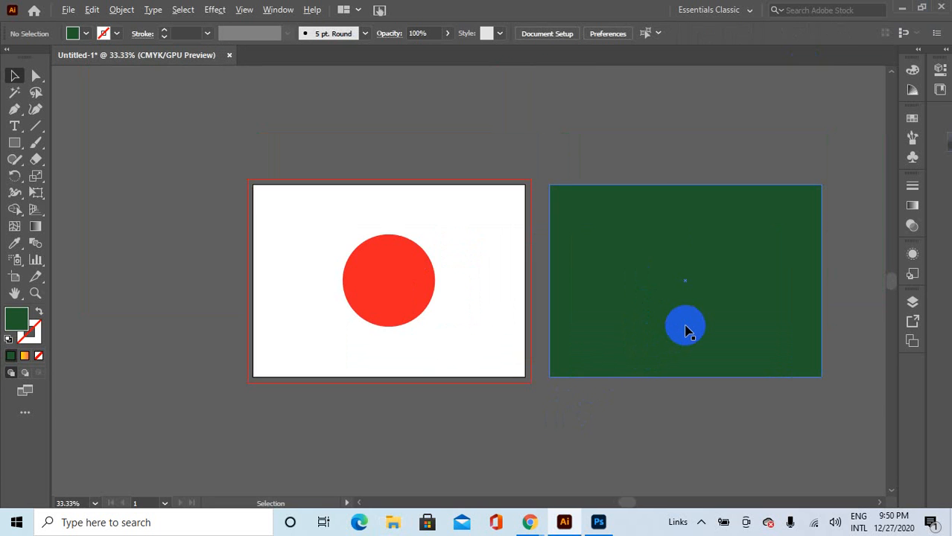
{"action": "scroll", "coordinate": [686, 329], "scroll_direction": "up", "scroll_amount": 1}
{"action": "scroll", "coordinate": [689, 331], "scroll_direction": "down", "scroll_amount": 1}
{"action": "left_click_drag", "start_coordinate": [693, 315], "coordinate": [398, 315]}
{"action": "left_click", "coordinate": [599, 302]}
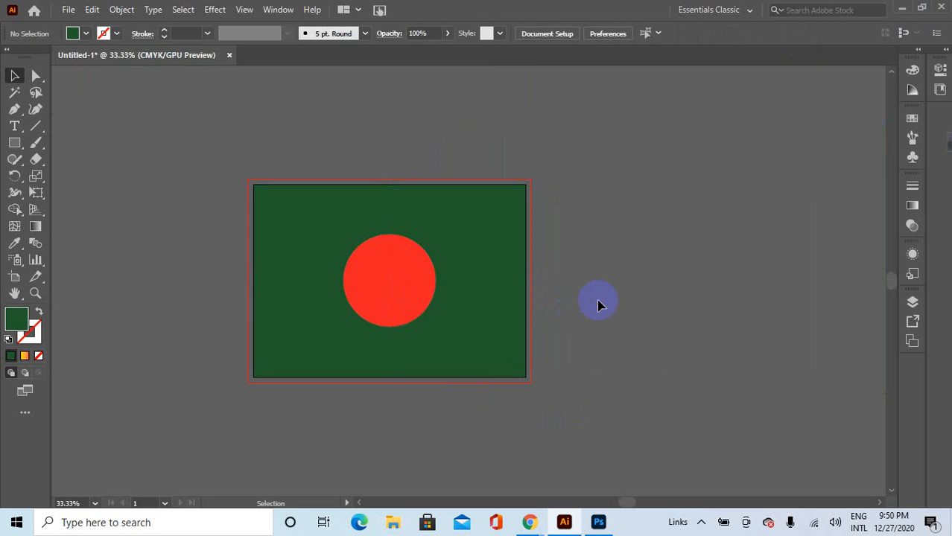
Select the red circle and the dark green rectangle together.
{"action": "left_click_drag", "start_coordinate": [584, 229], "coordinate": [371, 375]}
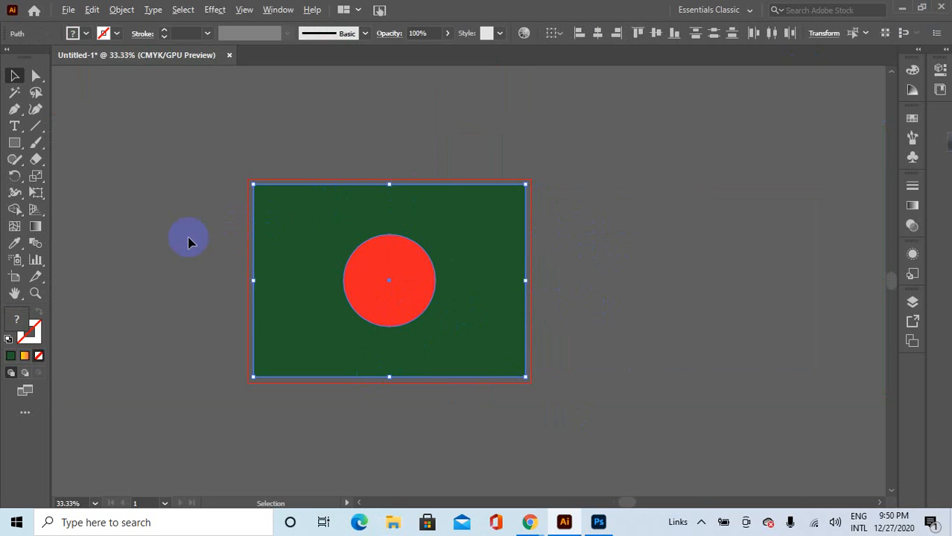
{"action": "scroll", "coordinate": [170, 240], "scroll_direction": "up", "scroll_amount": 1}
{"action": "scroll", "coordinate": [847, 286], "scroll_direction": "up", "scroll_amount": 1}
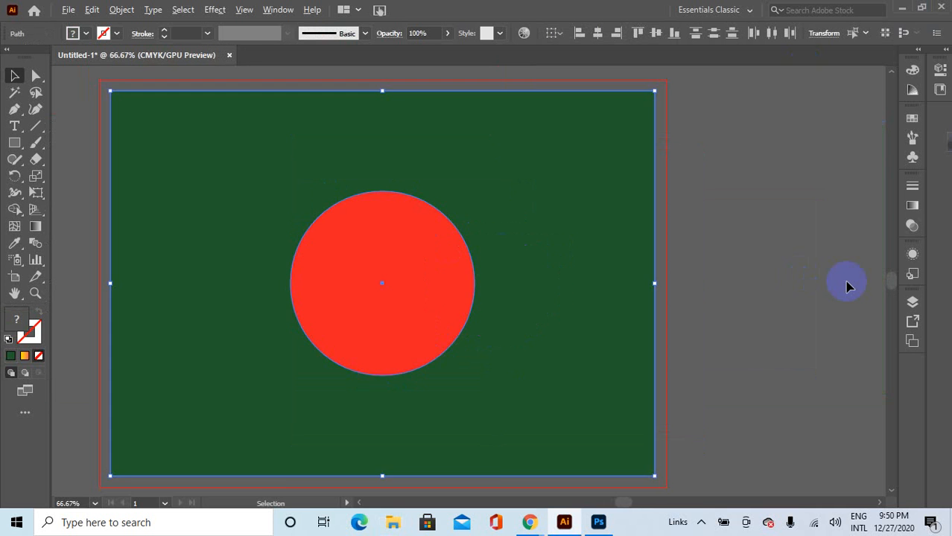
{"action": "scroll", "coordinate": [843, 283], "scroll_direction": "down", "scroll_amount": 1}
{"action": "scroll", "coordinate": [623, 300], "scroll_direction": "up", "scroll_amount": 1}
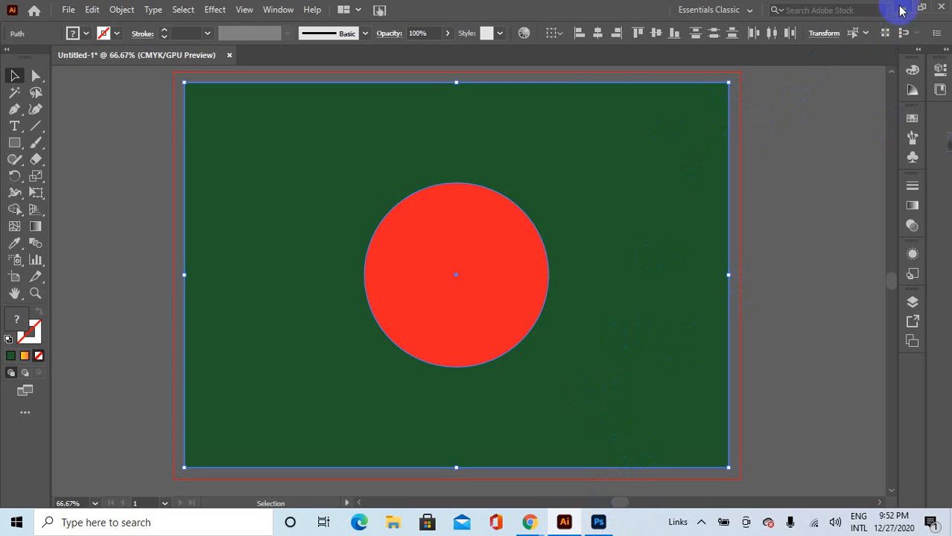
Switch to Photoshop, activate the Move Tool in place of the Artboard Tool, and deselect Layer 0.
{"action": "left_click", "coordinate": [596, 523]}
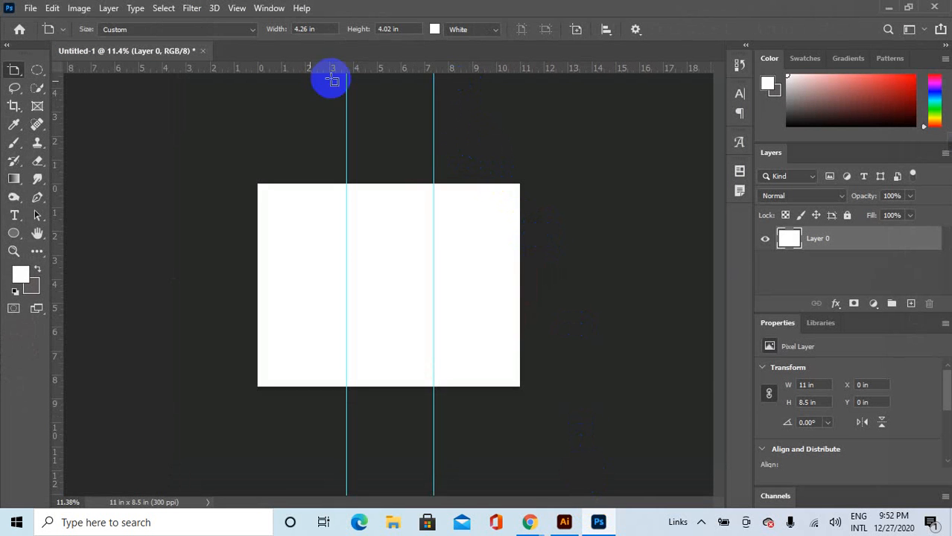
{"action": "right_click", "coordinate": [17, 72]}
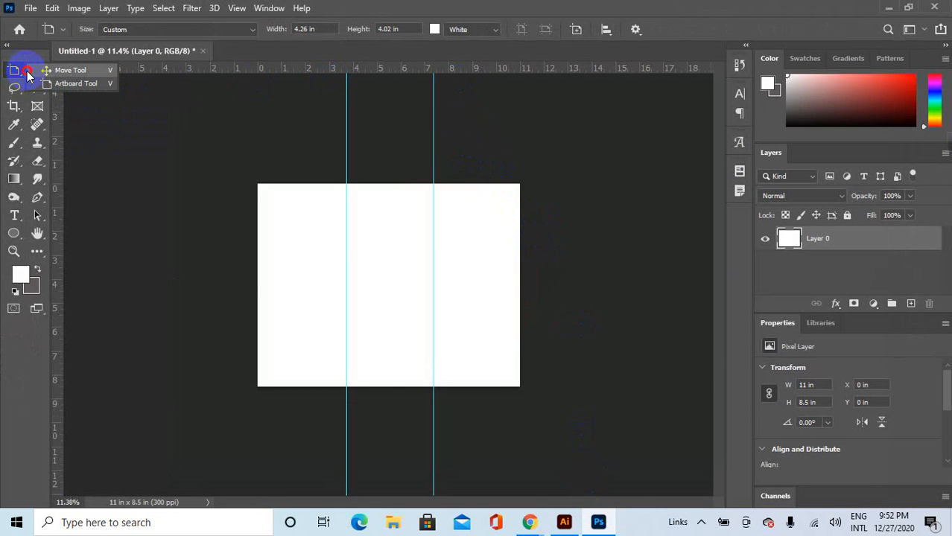
{"action": "left_click", "coordinate": [71, 68]}
{"action": "left_click", "coordinate": [239, 133]}
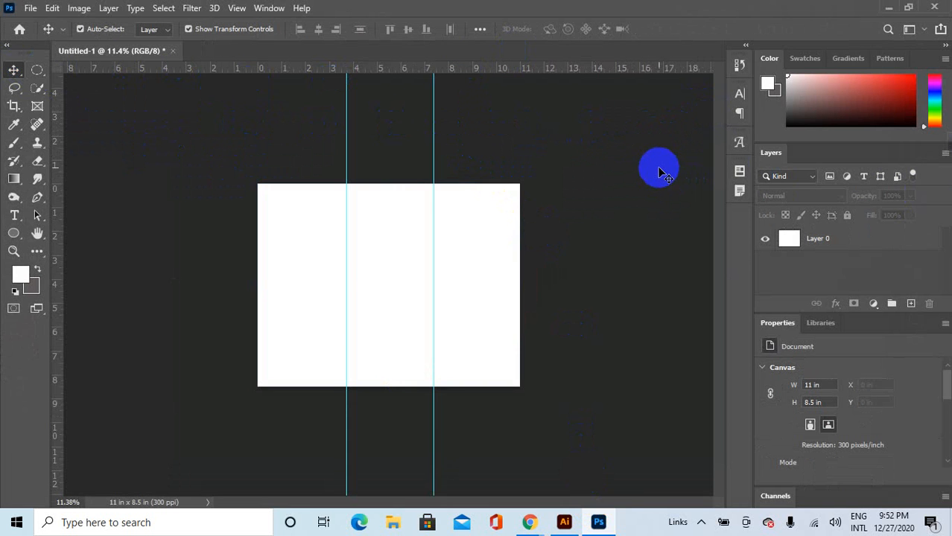
Place the recent file 2020-06-20-20.04.23-1320x99ssss0-1024x768.jpg from File Explorer onto the Photoshop canvas and commit the placement.
{"action": "left_click", "coordinate": [435, 197]}
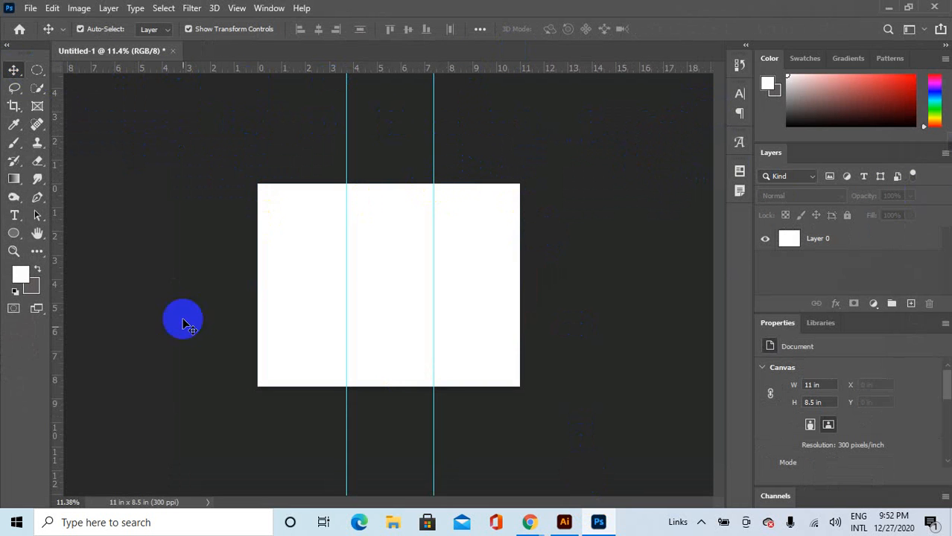
{"action": "left_click", "coordinate": [392, 522]}
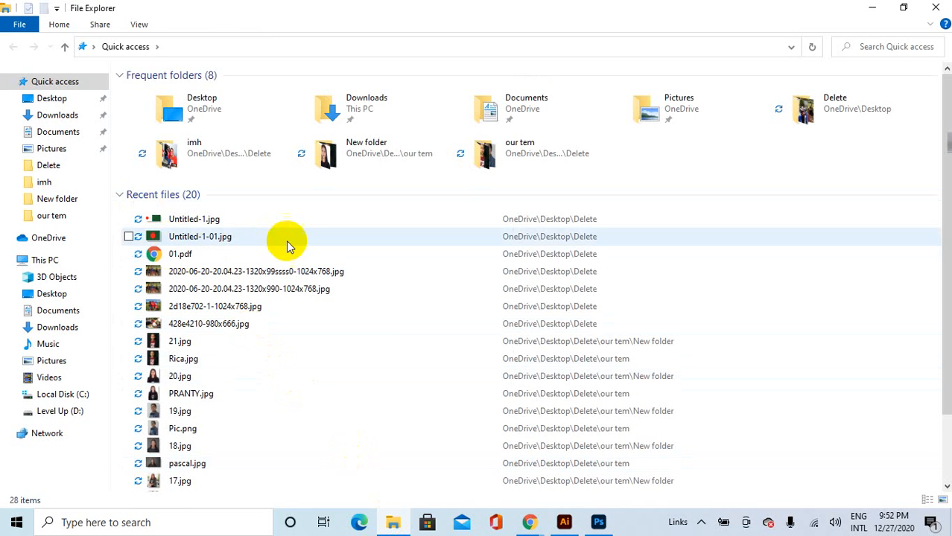
{"action": "left_click_drag", "start_coordinate": [274, 273], "coordinate": [421, 254]}
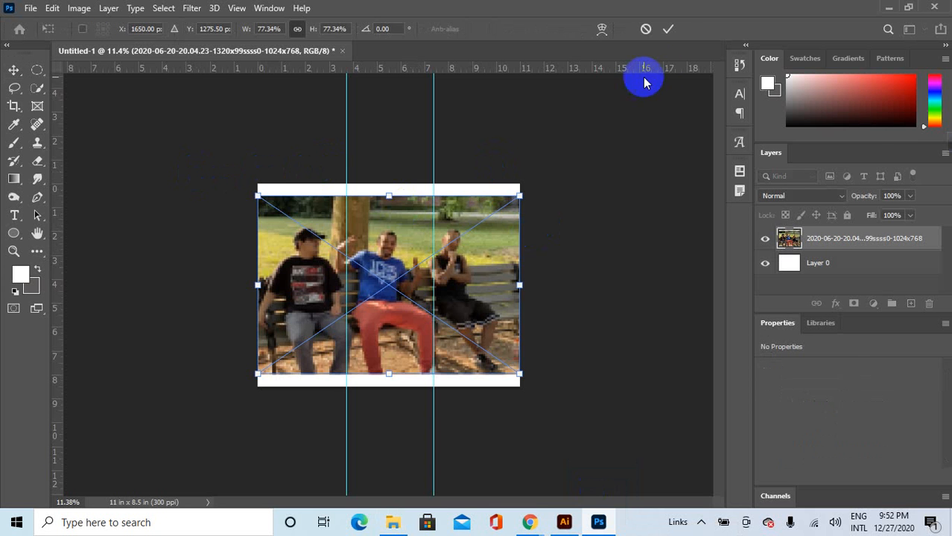
{"action": "left_click", "coordinate": [668, 28]}
{"action": "scroll", "coordinate": [378, 272], "scroll_direction": "up", "scroll_amount": 3}
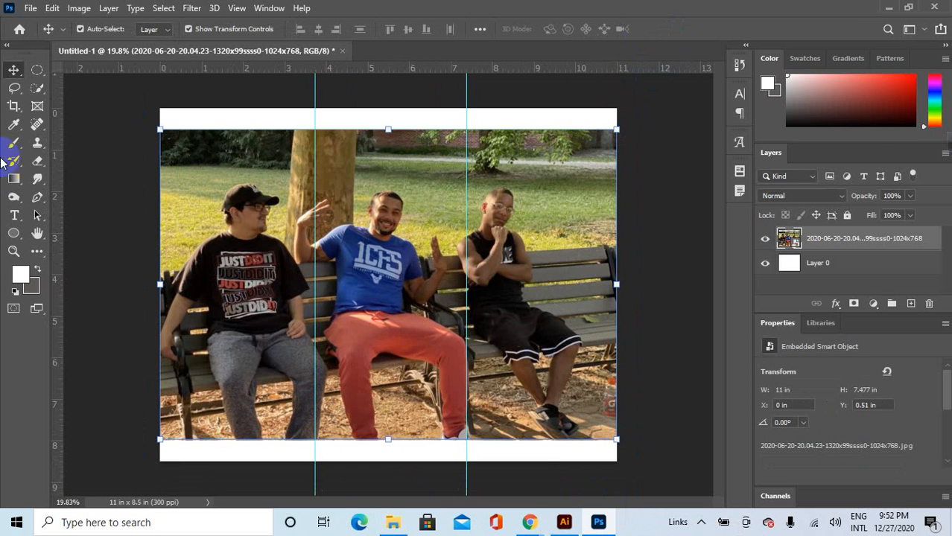
Activate the Crop Tool over the placed photo, and return to the Move Tool without cropping.
{"action": "left_click", "coordinate": [13, 125]}
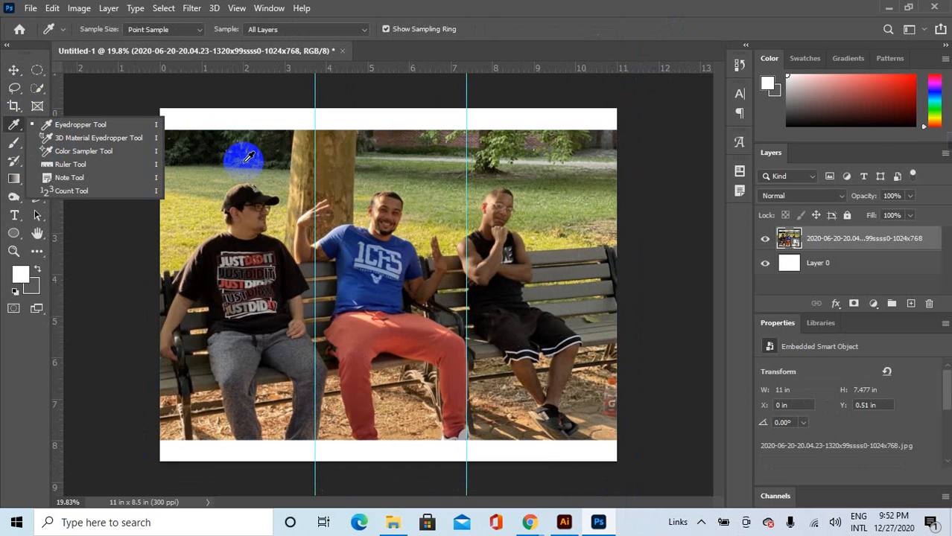
{"action": "left_click", "coordinate": [12, 68]}
{"action": "scroll", "coordinate": [442, 181], "scroll_direction": "up", "scroll_amount": 2}
{"action": "scroll", "coordinate": [441, 181], "scroll_direction": "down", "scroll_amount": 1}
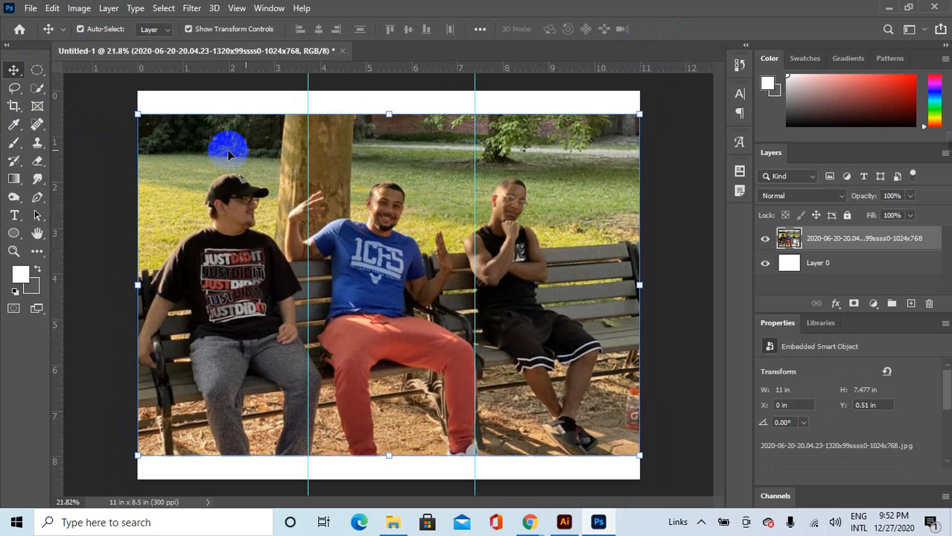
{"action": "left_click", "coordinate": [20, 110]}
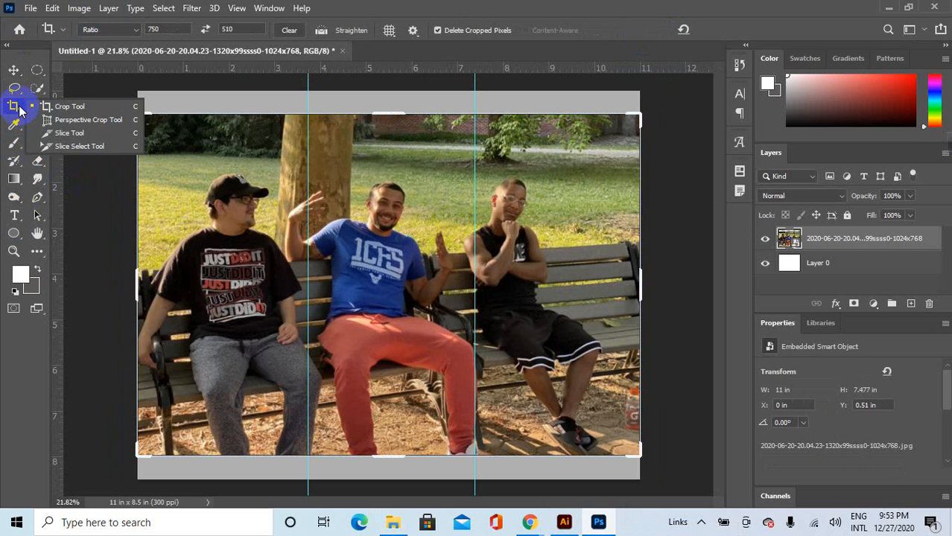
{"action": "left_click", "coordinate": [111, 104]}
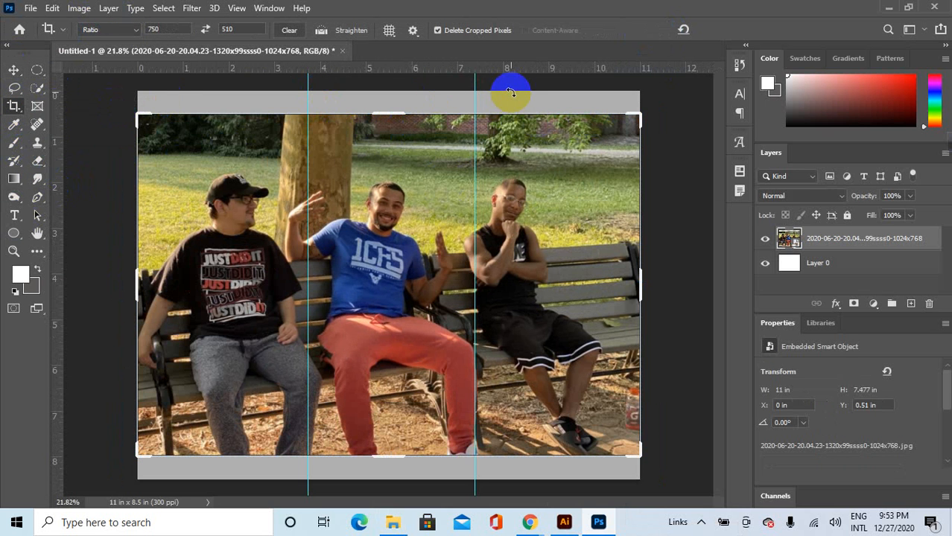
{"action": "left_click", "coordinate": [12, 69]}
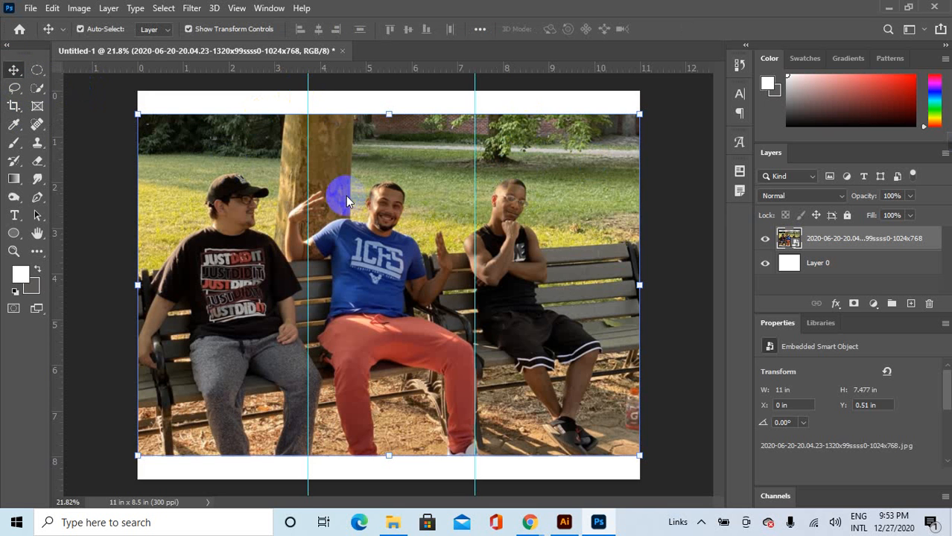
Select the placed photo alone and together with Layer 0, clearing each selection.
{"action": "key", "text": "ctrl+minus"}
{"action": "scroll", "coordinate": [140, 168], "scroll_direction": "up", "scroll_amount": 1}
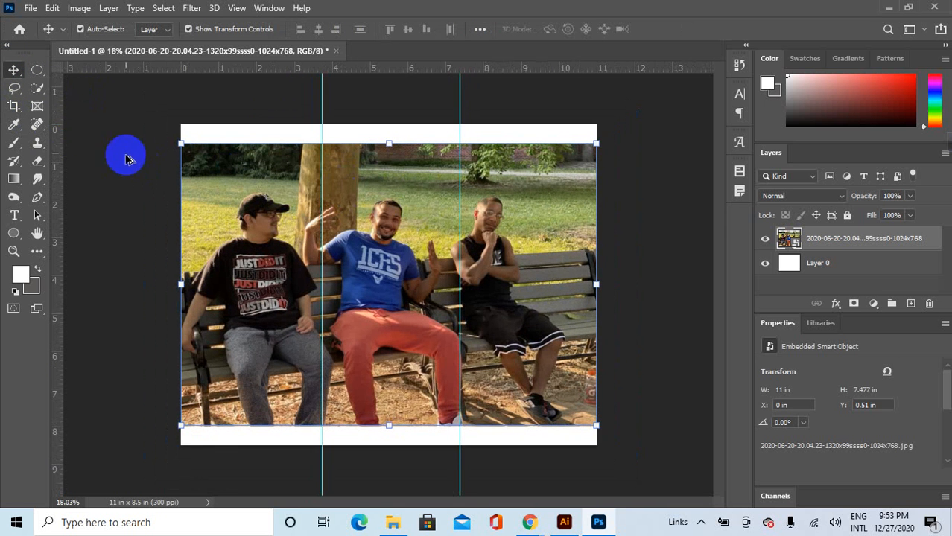
{"action": "left_click", "coordinate": [131, 85]}
{"action": "scroll", "coordinate": [480, 207], "scroll_direction": "up", "scroll_amount": 2}
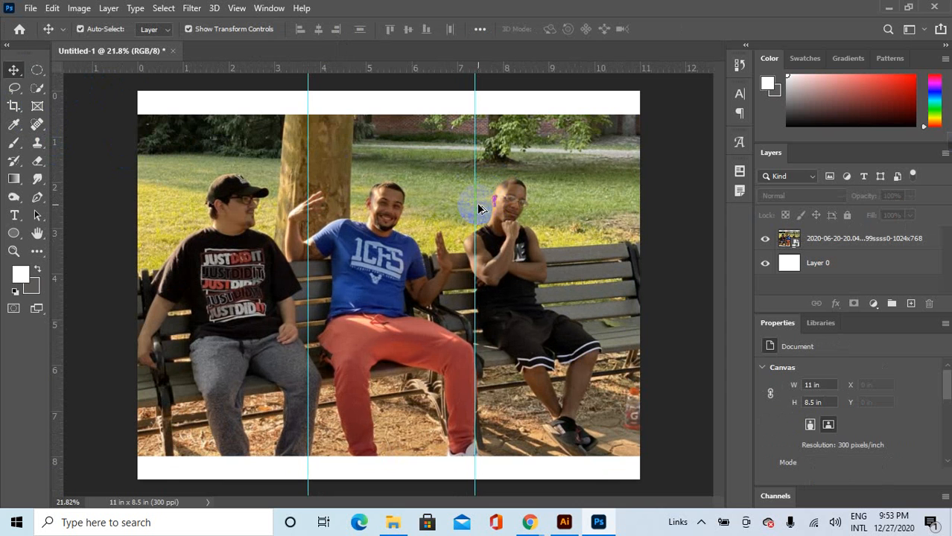
{"action": "left_click", "coordinate": [504, 202]}
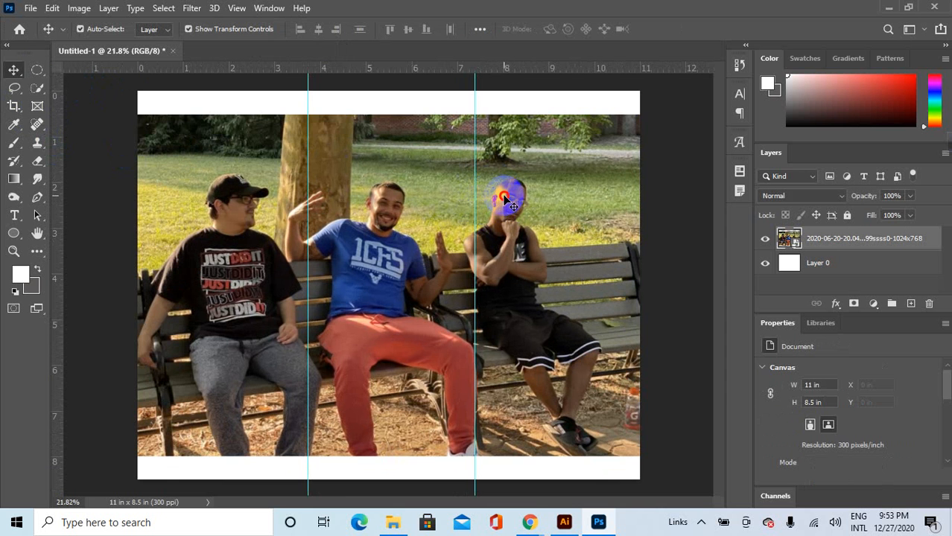
{"action": "scroll", "coordinate": [492, 204], "scroll_direction": "down", "scroll_amount": 1}
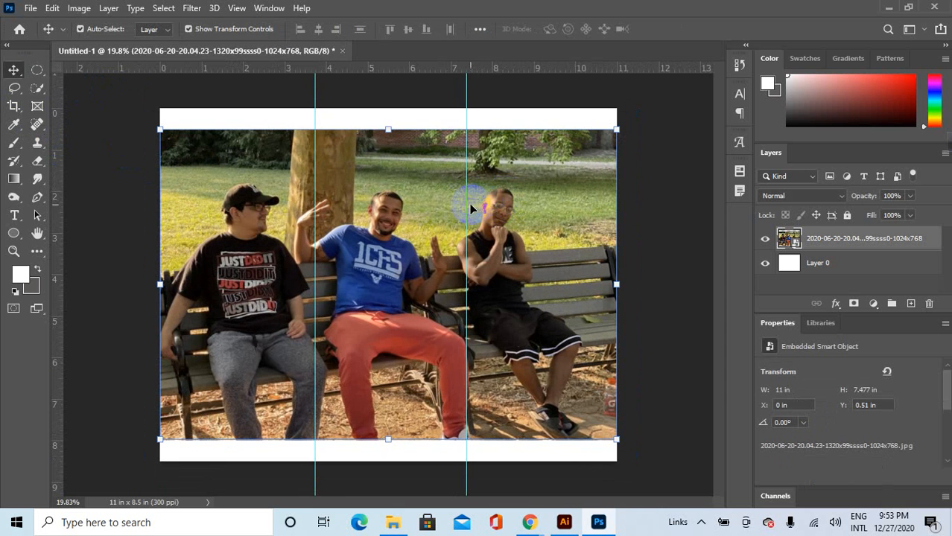
{"action": "left_click", "coordinate": [654, 137]}
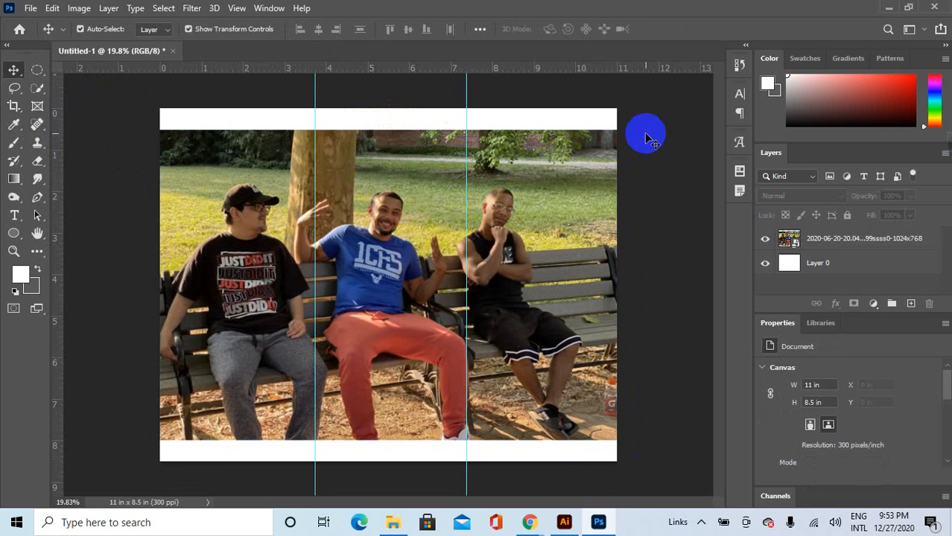
{"action": "left_click_drag", "start_coordinate": [651, 139], "coordinate": [548, 211]}
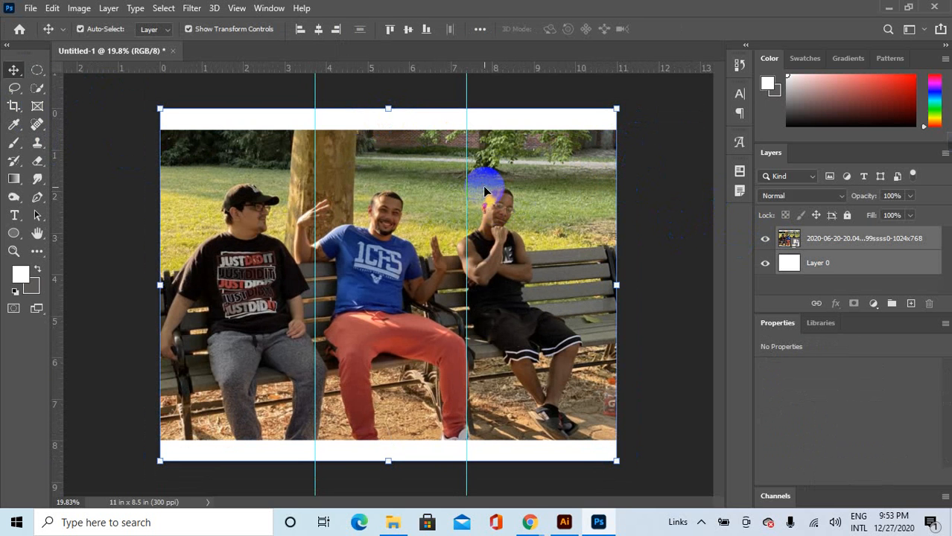
{"action": "left_click", "coordinate": [672, 150]}
Stretch the placed photo vertically to the canvas's upper and lower edges, apply the transform, and deselect it.
{"action": "left_click", "coordinate": [488, 168]}
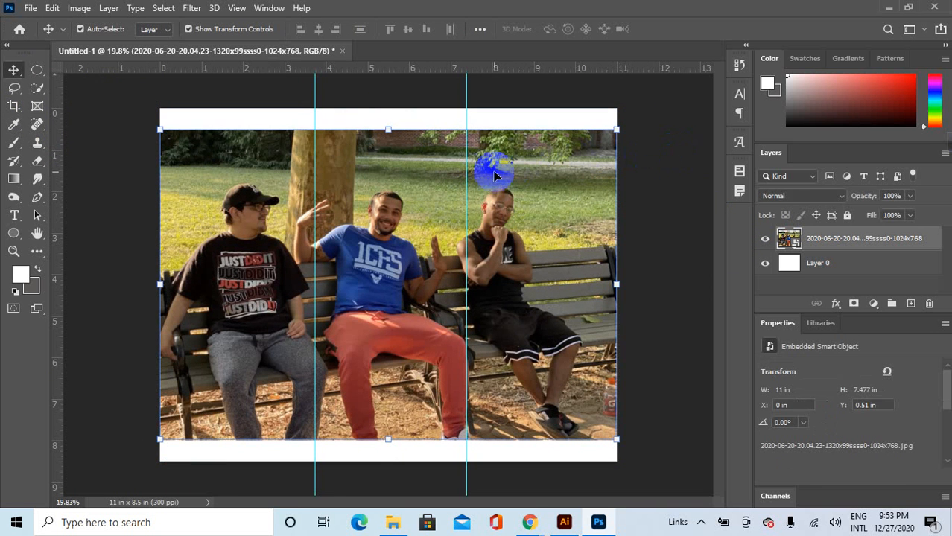
{"action": "left_click_drag", "start_coordinate": [388, 440], "coordinate": [388, 461]}
{"action": "mouse_move", "coordinate": [390, 127]}
{"action": "left_mouse_down"}
{"action": "mouse_move", "coordinate": [398, 106]}
{"action": "mouse_move", "coordinate": [388, 108]}
{"action": "left_mouse_up"}
{"action": "left_click", "coordinate": [668, 28]}
{"action": "left_click", "coordinate": [673, 127]}
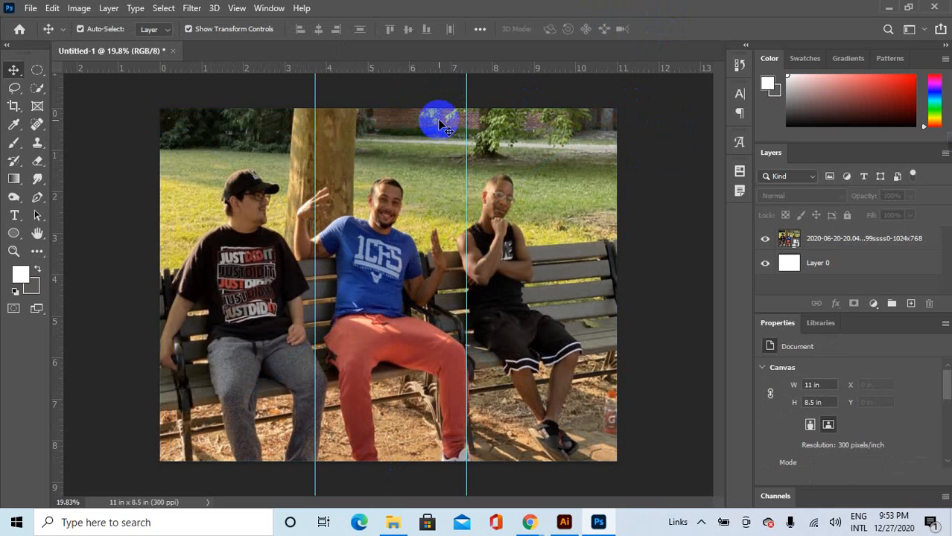
{"action": "key", "text": "ctrl+0"}
{"action": "scroll", "coordinate": [347, 174], "scroll_direction": "down", "scroll_amount": 1}
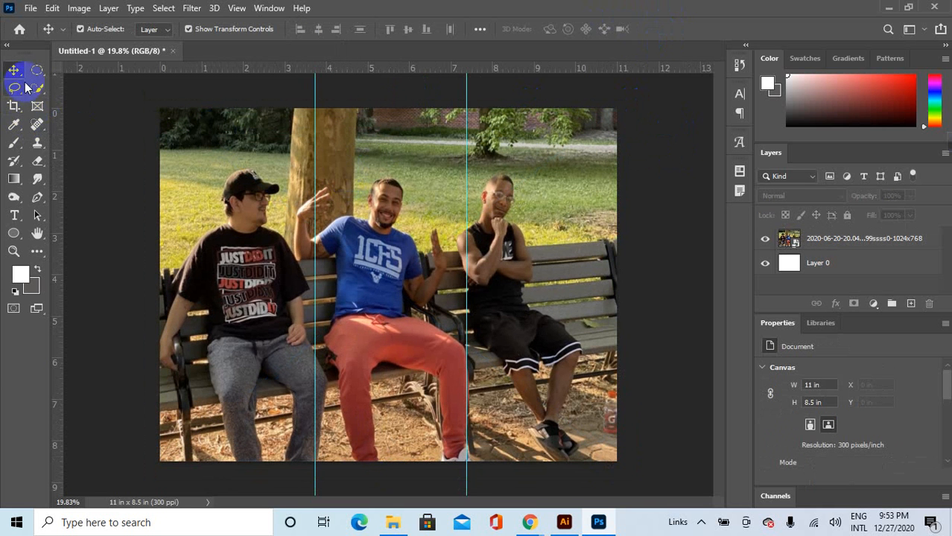
{"action": "left_click", "coordinate": [16, 108]}
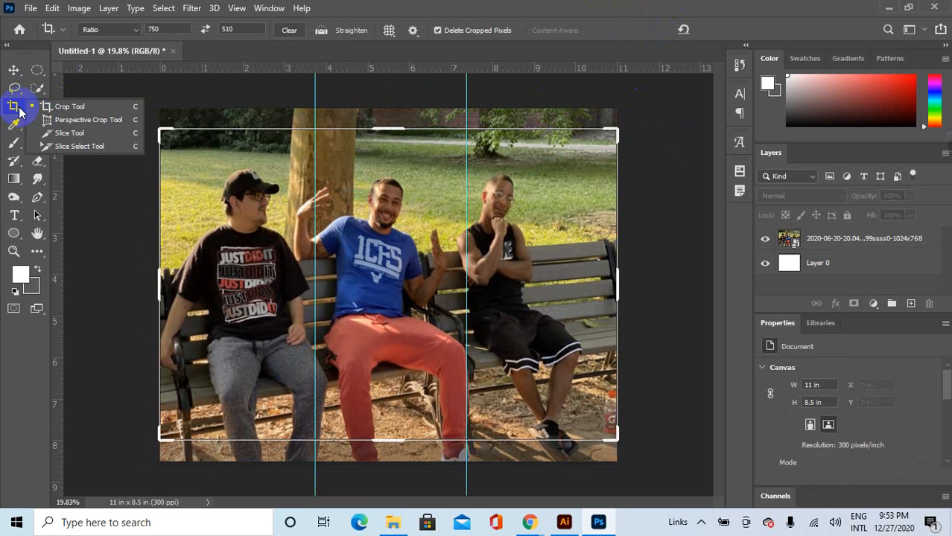
{"action": "left_click", "coordinate": [80, 189]}
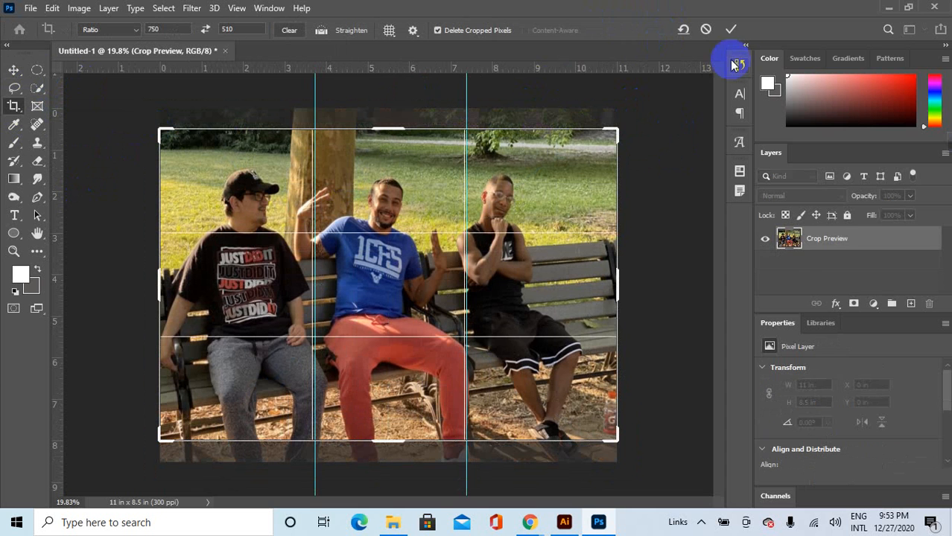
{"action": "left_click", "coordinate": [706, 30]}
{"action": "left_click", "coordinate": [14, 69]}
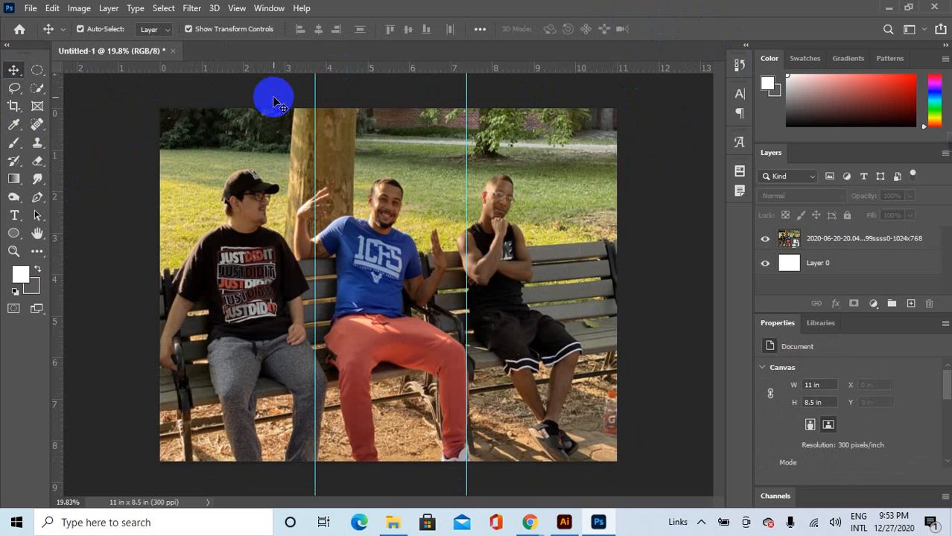
Activate the Crop Tool and save its 750 by 510 ratio as a new crop preset named passport.
{"action": "left_click", "coordinate": [13, 112]}
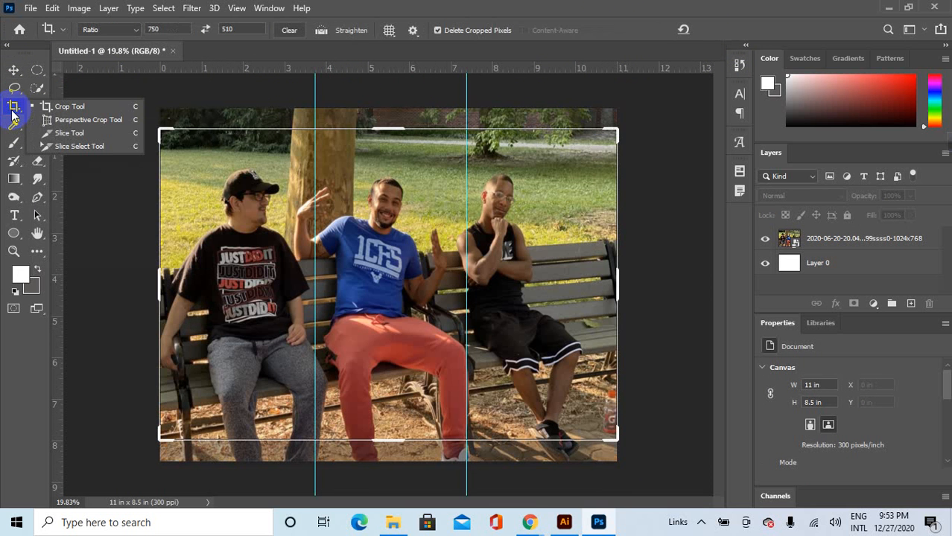
{"action": "left_click", "coordinate": [62, 106]}
{"action": "left_click", "coordinate": [133, 29]}
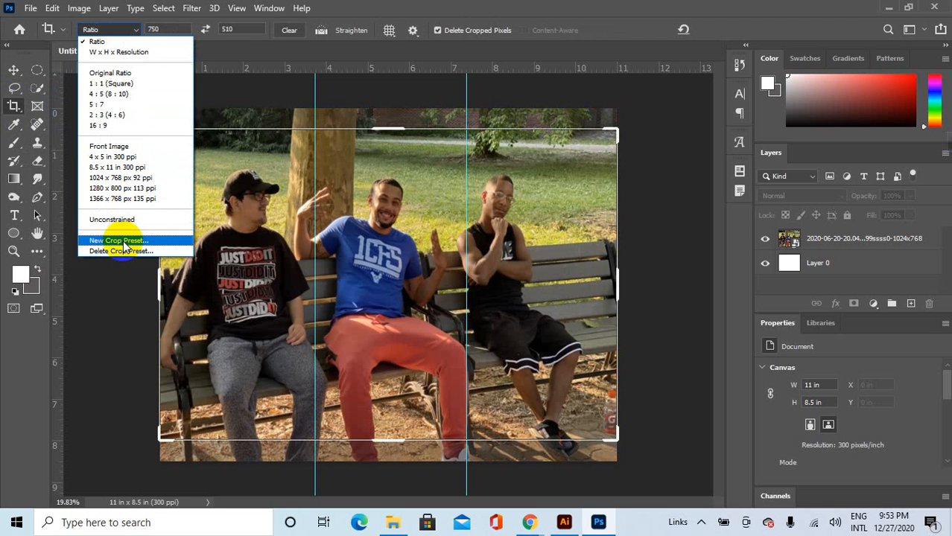
{"action": "left_click", "coordinate": [125, 243]}
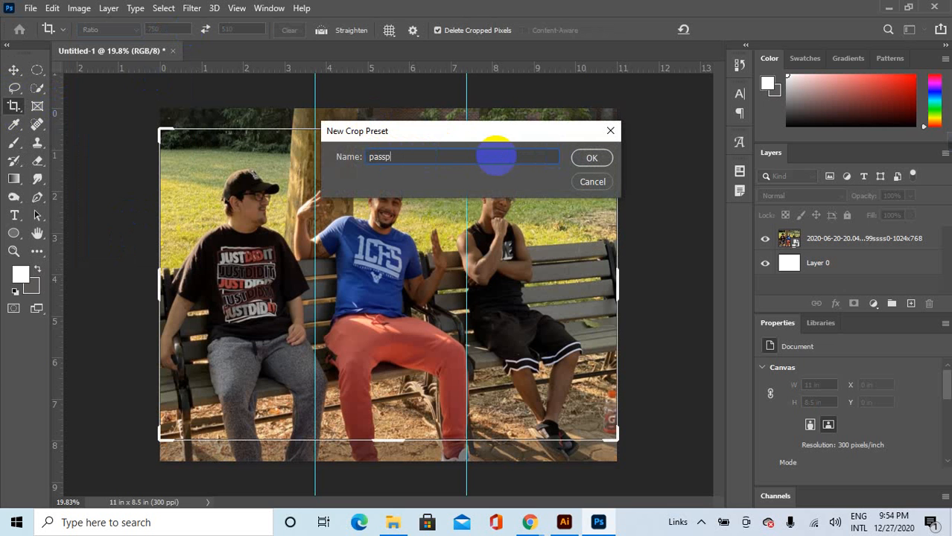
{"action": "key", "text": "Return"}
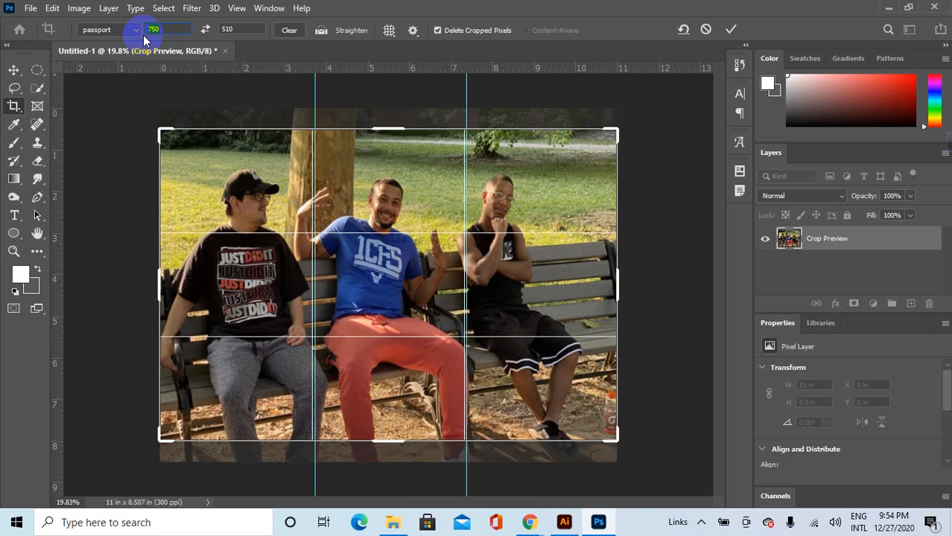
Try a crop ratio width of 30, and clear the width value.
{"action": "left_click", "coordinate": [151, 31]}
{"action": "type", "text": "30"}
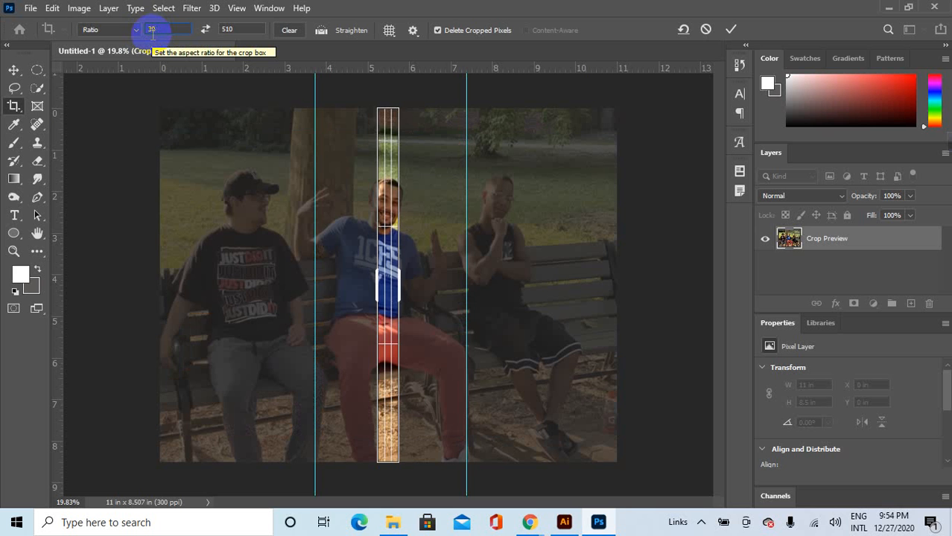
{"action": "key", "text": "BackSpace"}
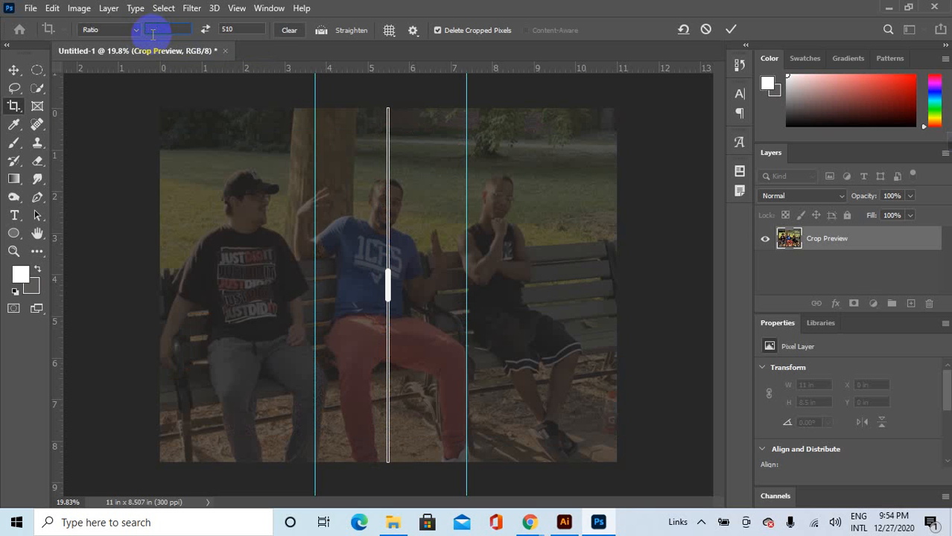
{"action": "type", "text": "1"}
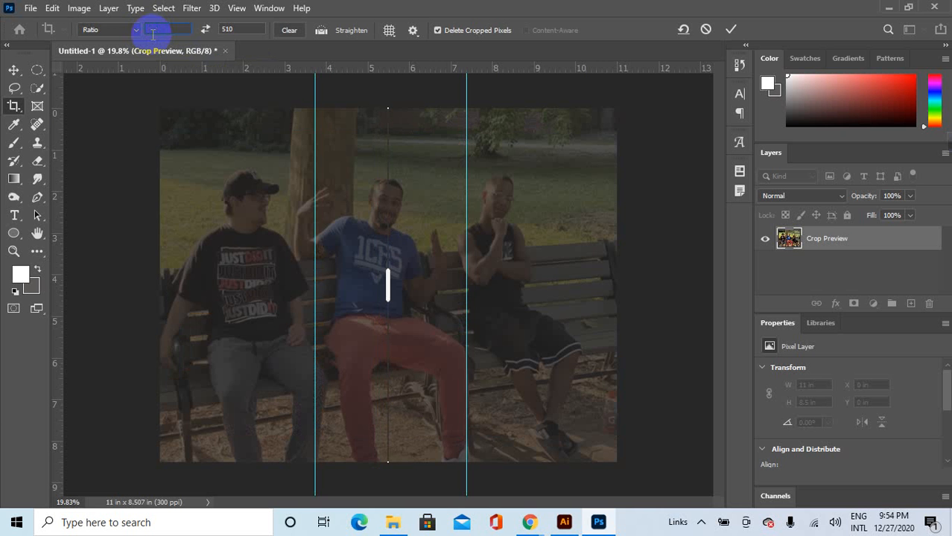
Switch to Chrome and search Google in a new tab for "passport size photo size in bd".
{"action": "left_click", "coordinate": [530, 522]}
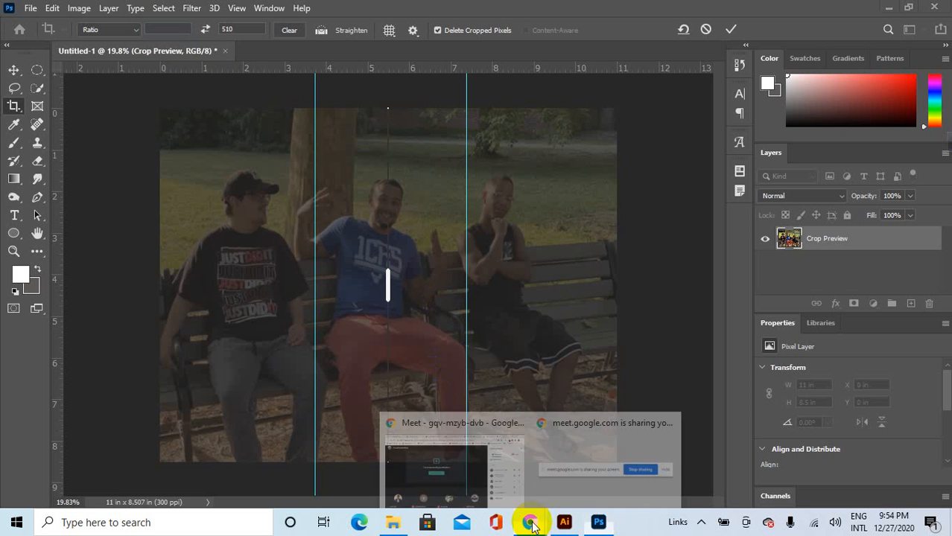
{"action": "left_click", "coordinate": [472, 468]}
{"action": "left_click", "coordinate": [813, 11]}
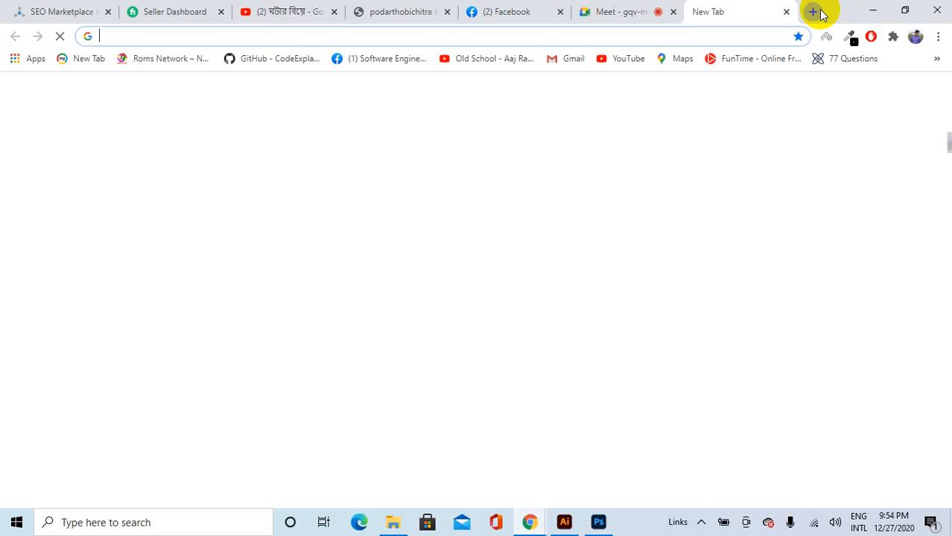
{"action": "type", "text": "pass"}
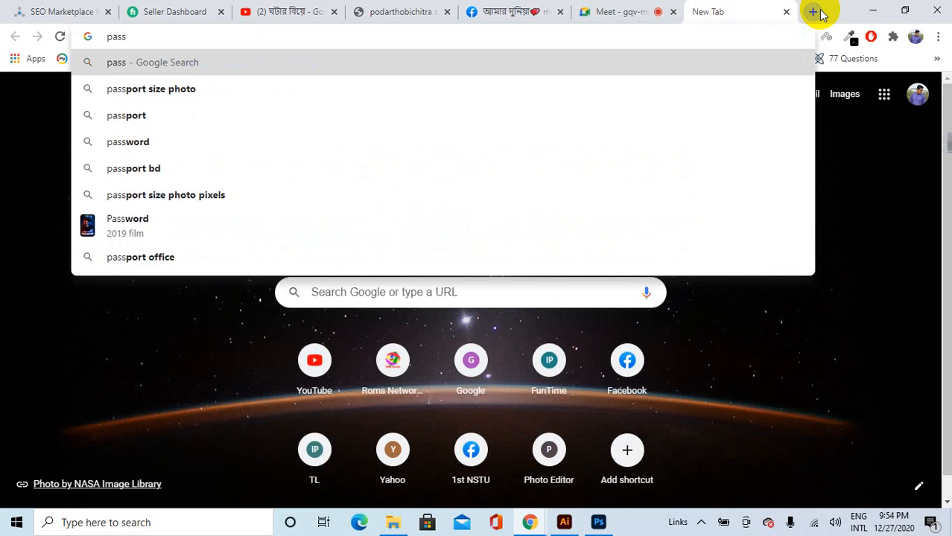
{"action": "type", "text": "por"}
{"action": "key", "text": "BackSpace"}
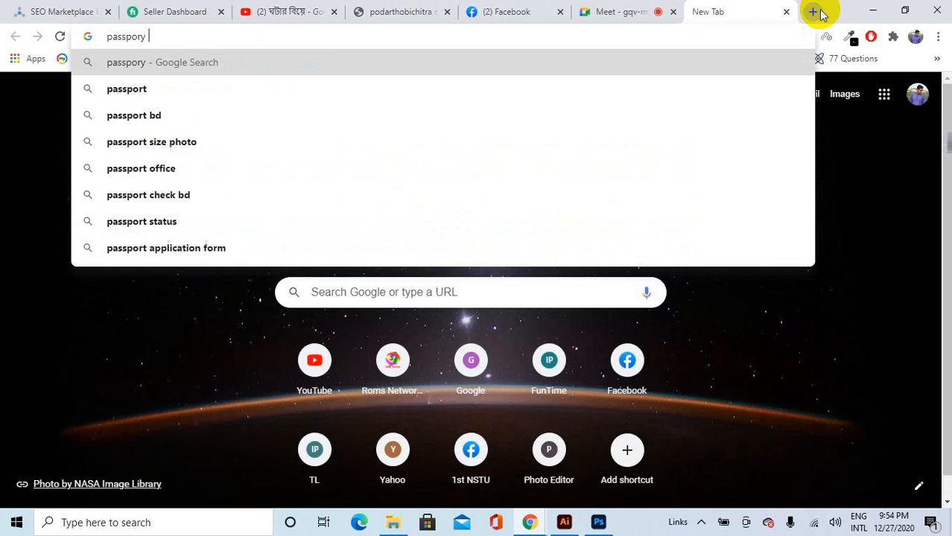
{"action": "type", "text": "t"}
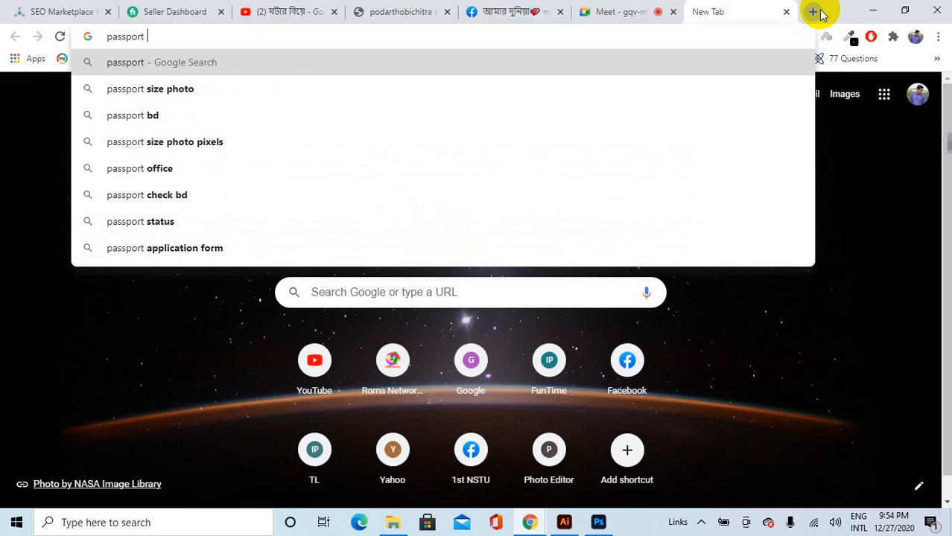
{"action": "type", "text": "size"}
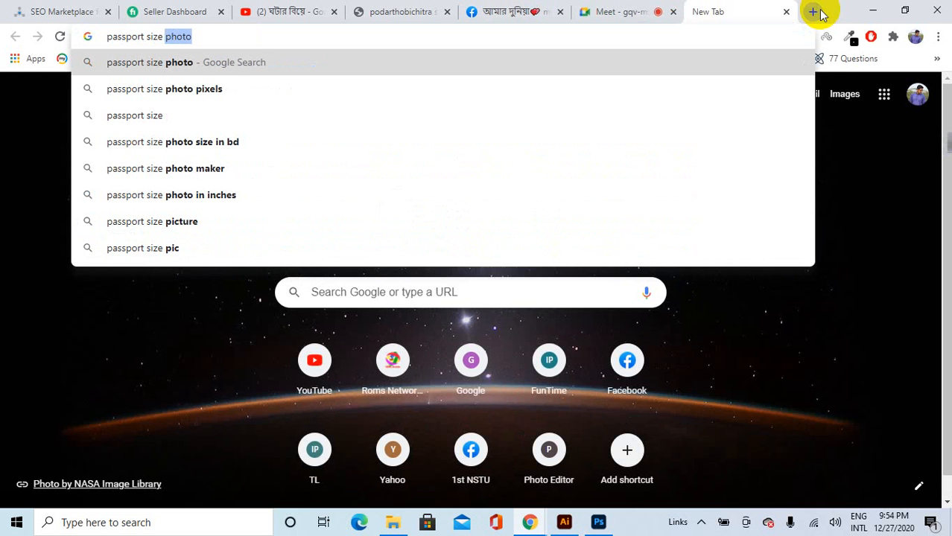
{"action": "key", "text": "Down"}
{"action": "key", "text": "Down"}
{"action": "key", "text": "Down"}
{"action": "key", "text": "Return"}
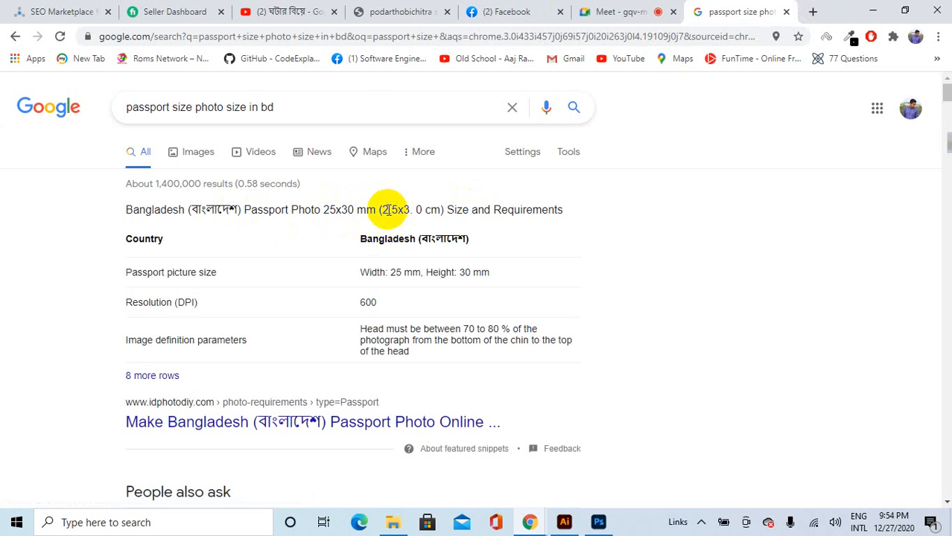
Examine the Bangladesh passport photo dimensions in centimetres and the other search results.
{"action": "left_click_drag", "start_coordinate": [386, 211], "coordinate": [446, 212]}
{"action": "scroll", "coordinate": [451, 212], "scroll_direction": "down", "scroll_amount": 1}
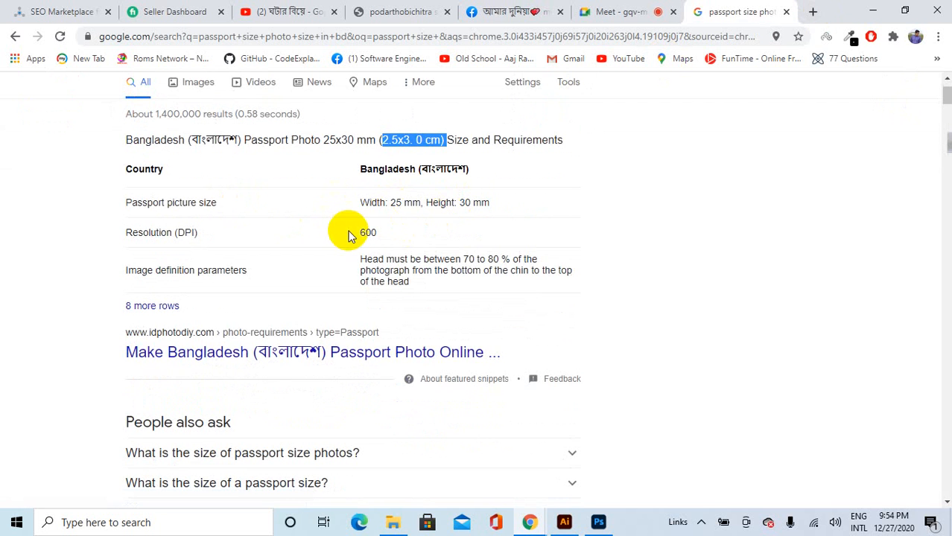
{"action": "scroll", "coordinate": [460, 232], "scroll_direction": "down", "scroll_amount": 3}
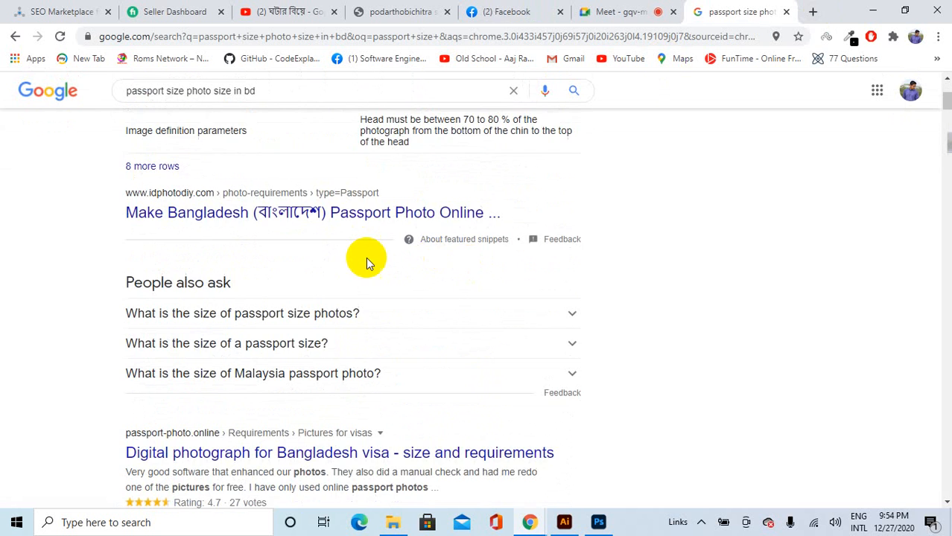
{"action": "scroll", "coordinate": [385, 272], "scroll_direction": "down", "scroll_amount": 2}
{"action": "scroll", "coordinate": [414, 239], "scroll_direction": "up", "scroll_amount": 6}
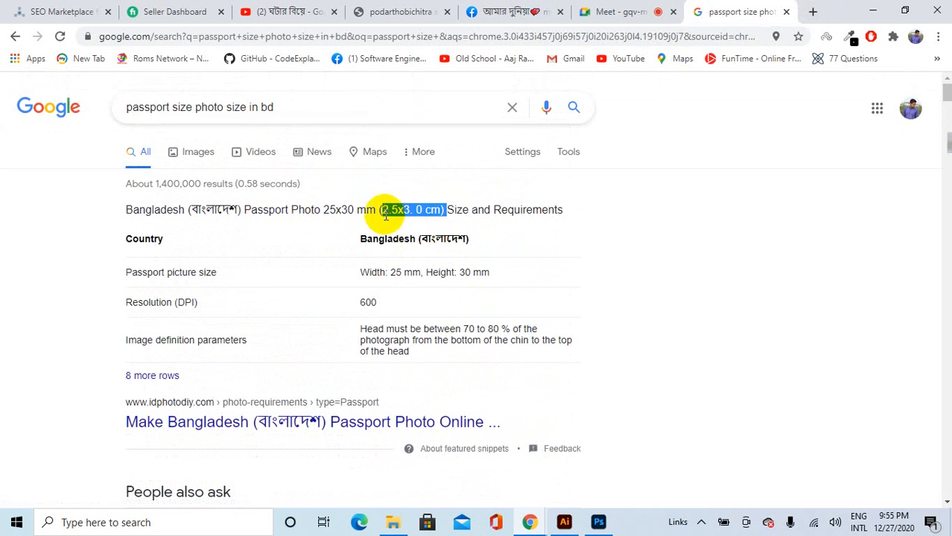
Search Google for "passport size photo size in pixels" and highlight the 600x600 pixels entry in the size table.
{"action": "left_click_drag", "start_coordinate": [298, 106], "coordinate": [251, 116]}
{"action": "key", "text": "BackSpace"}
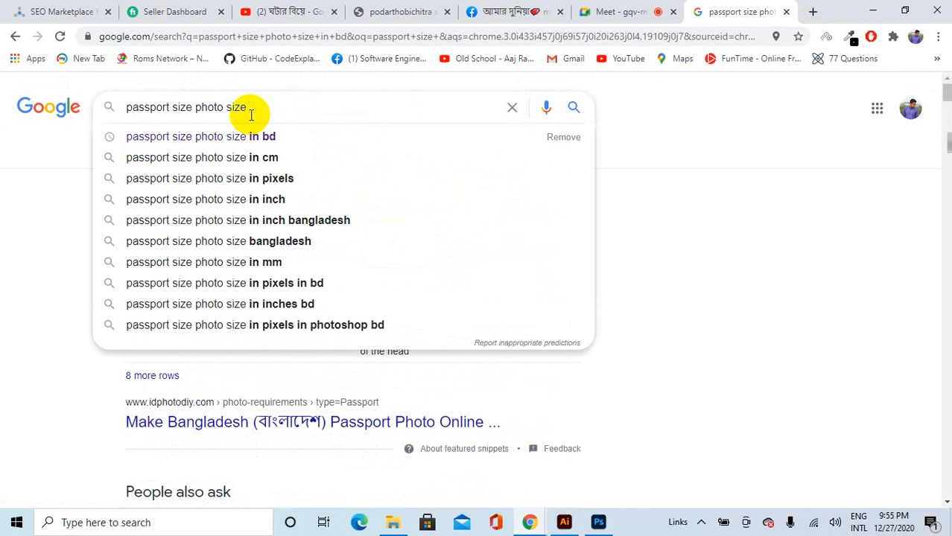
{"action": "type", "text": "in pixels"}
{"action": "key", "text": "Return"}
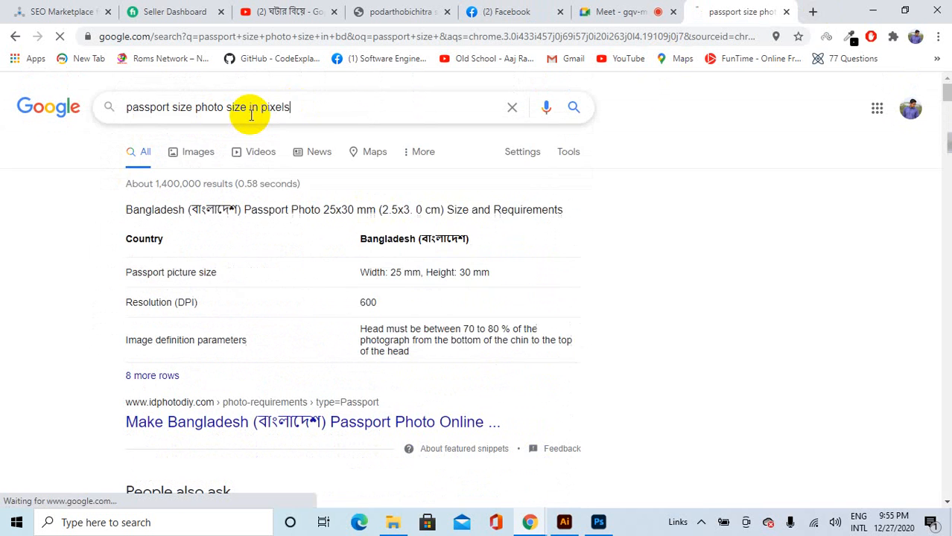
{"action": "scroll", "coordinate": [274, 246], "scroll_direction": "down", "scroll_amount": 1}
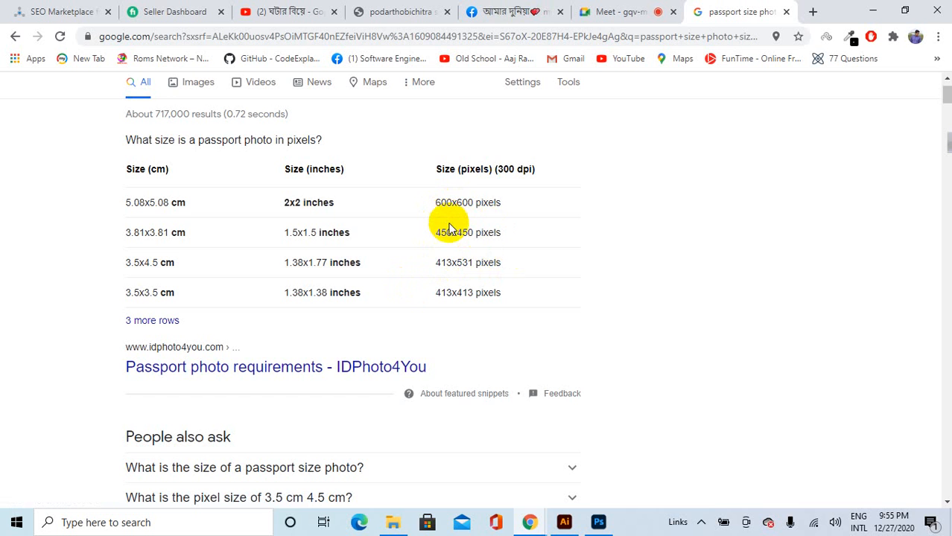
{"action": "scroll", "coordinate": [450, 232], "scroll_direction": "down", "scroll_amount": 1}
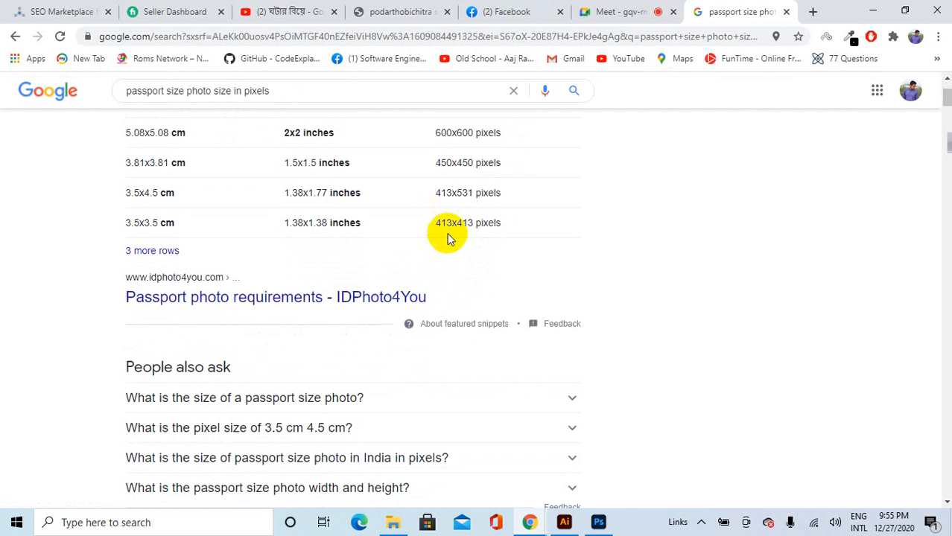
{"action": "scroll", "coordinate": [455, 206], "scroll_direction": "up", "scroll_amount": 1}
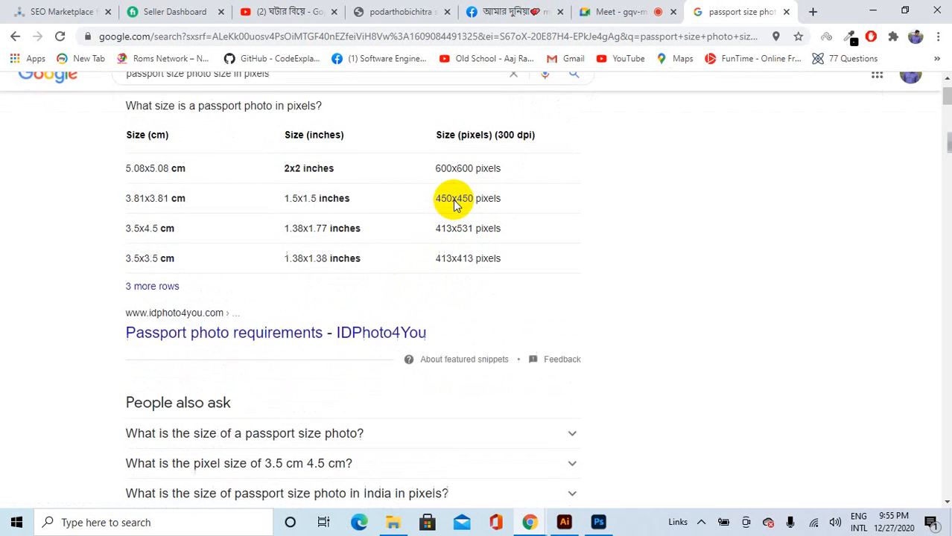
{"action": "left_click_drag", "start_coordinate": [436, 202], "coordinate": [484, 204]}
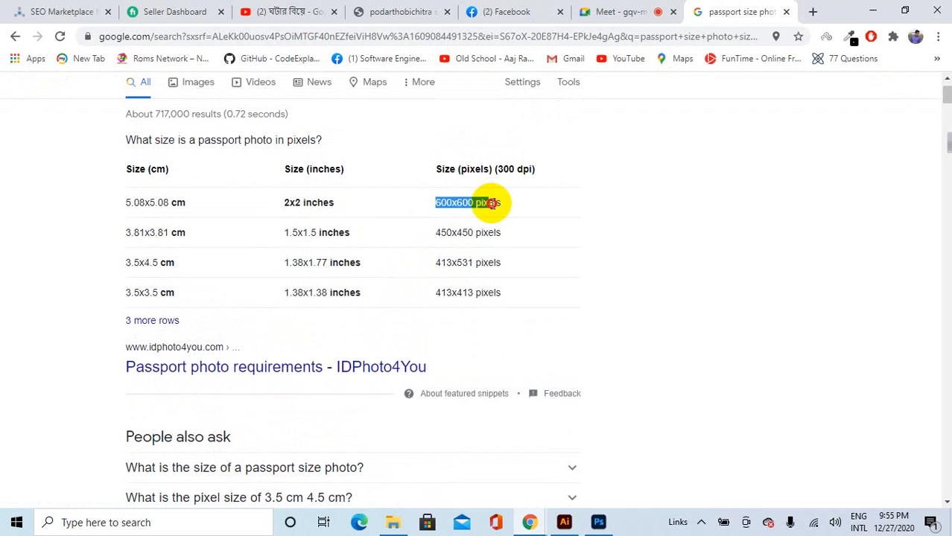
Switch to Photoshop, set the crop ratio to 600 by 600, and apply the crop to the group photo.
{"action": "left_click", "coordinate": [595, 520]}
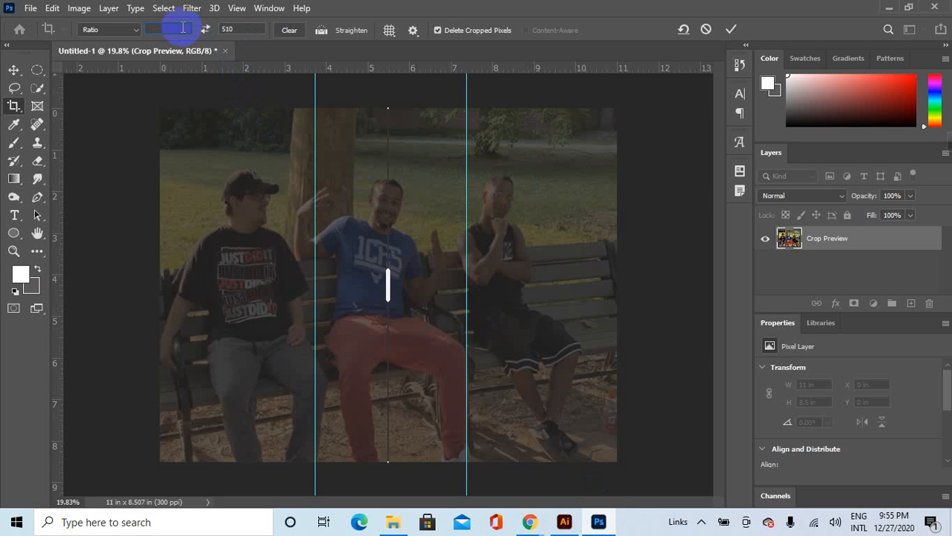
{"action": "type", "text": "600"}
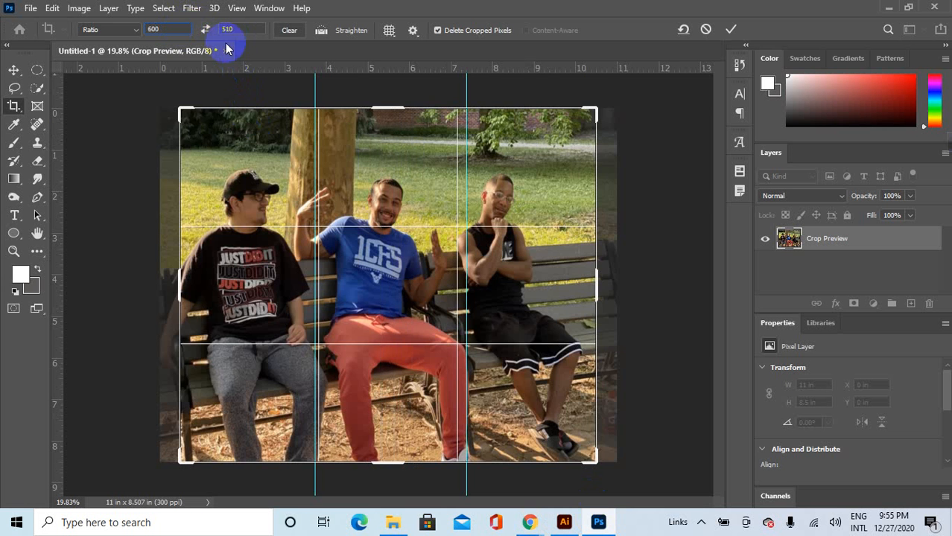
{"action": "left_click_drag", "start_coordinate": [247, 29], "coordinate": [218, 42]}
{"action": "type", "text": "600"}
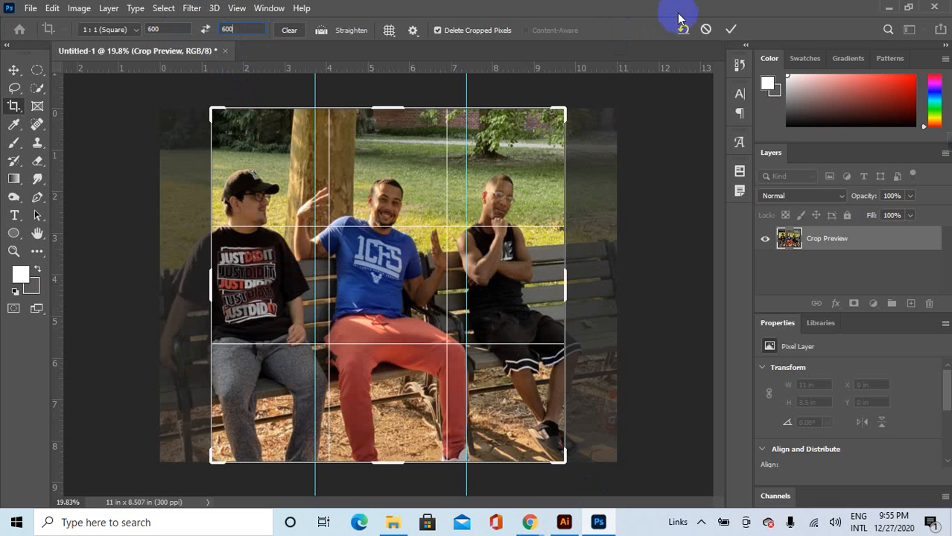
{"action": "left_click", "coordinate": [730, 29]}
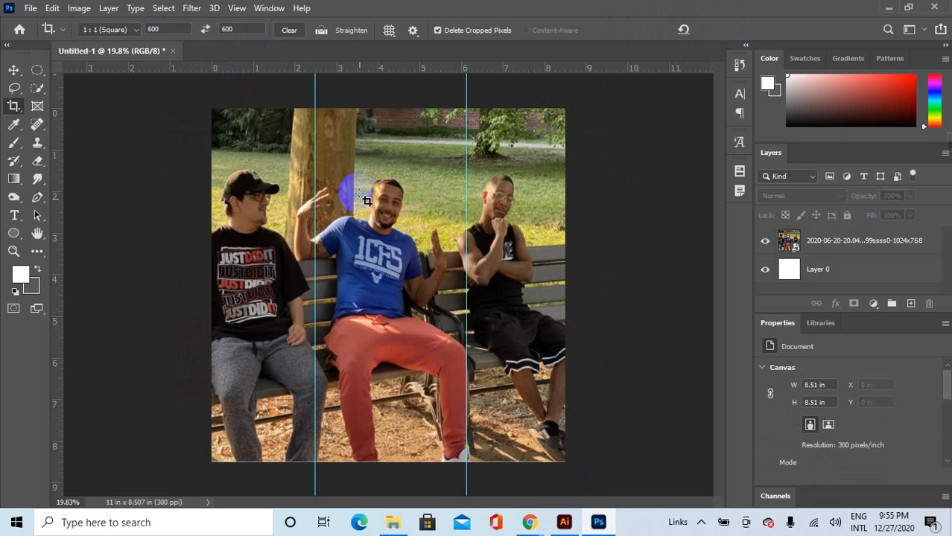
Load the passport crop preset and try overriding its ratio with 600 by 600.
{"action": "left_click", "coordinate": [123, 34]}
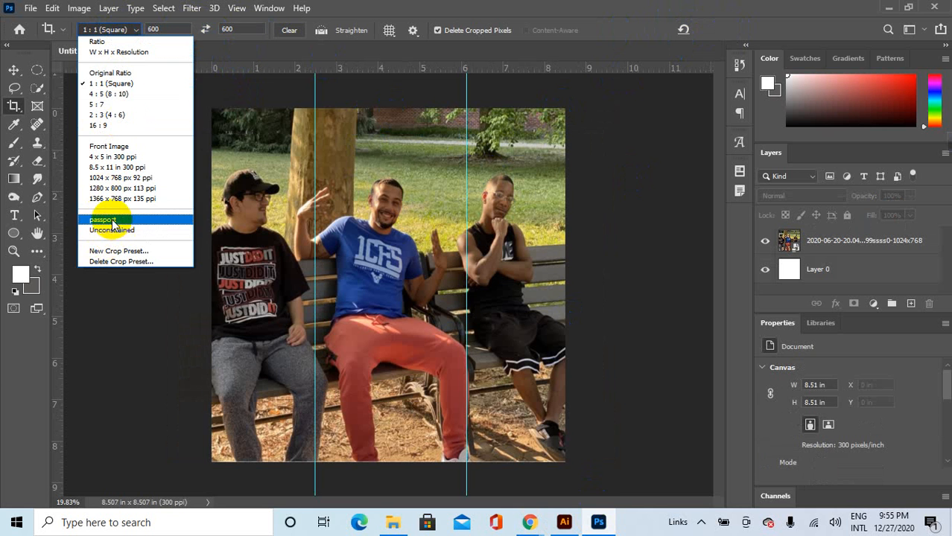
{"action": "left_click", "coordinate": [112, 219]}
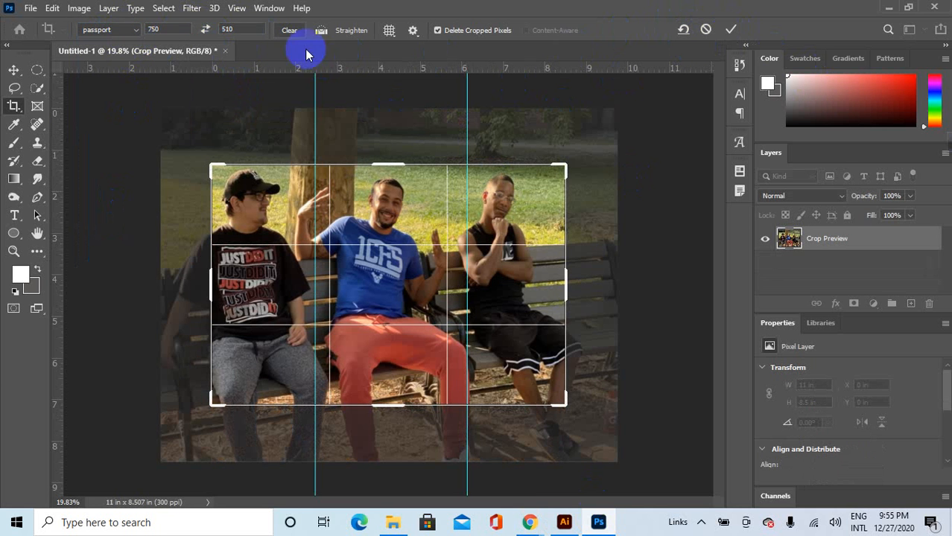
{"action": "left_click_drag", "start_coordinate": [180, 25], "coordinate": [150, 29]}
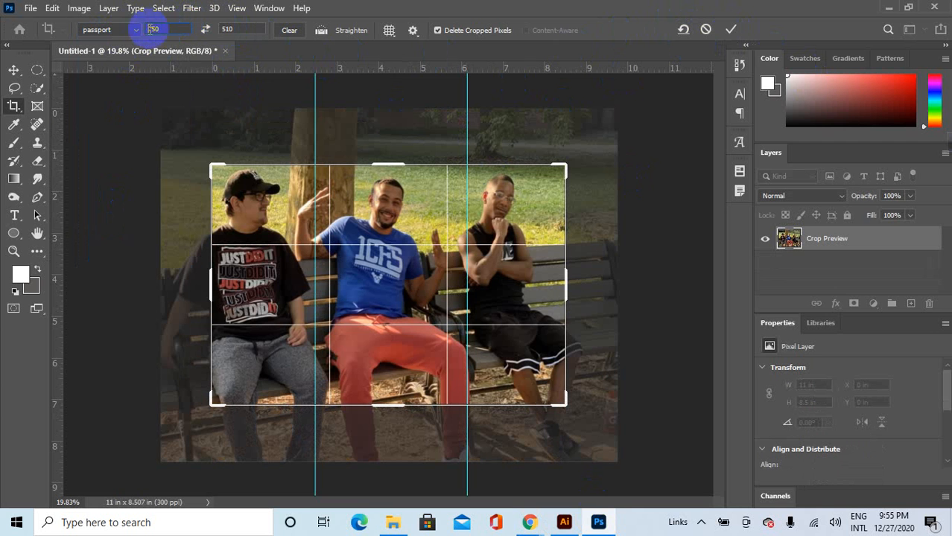
{"action": "type", "text": "600"}
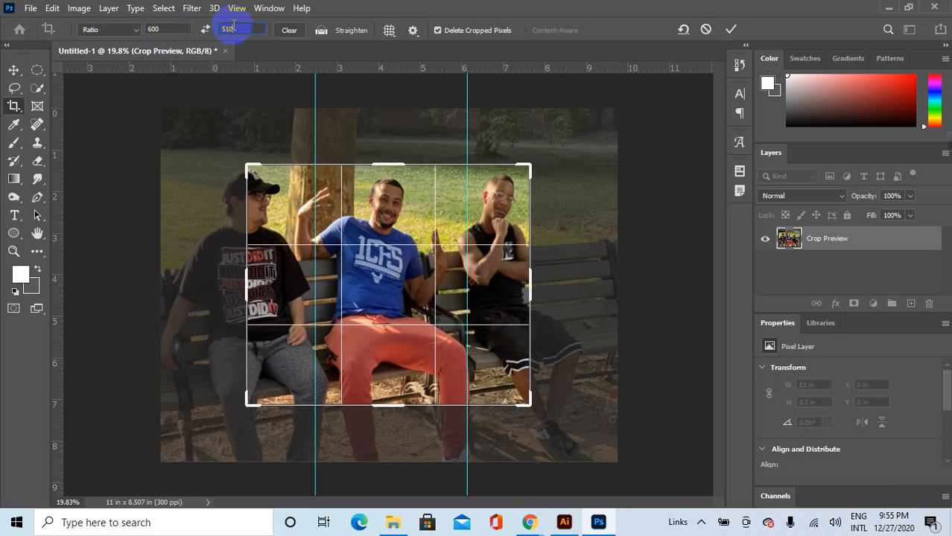
{"action": "key", "text": "BackSpace"}
{"action": "key", "text": "BackSpace"}
{"action": "key", "text": "BackSpace"}
{"action": "type", "text": "6"}
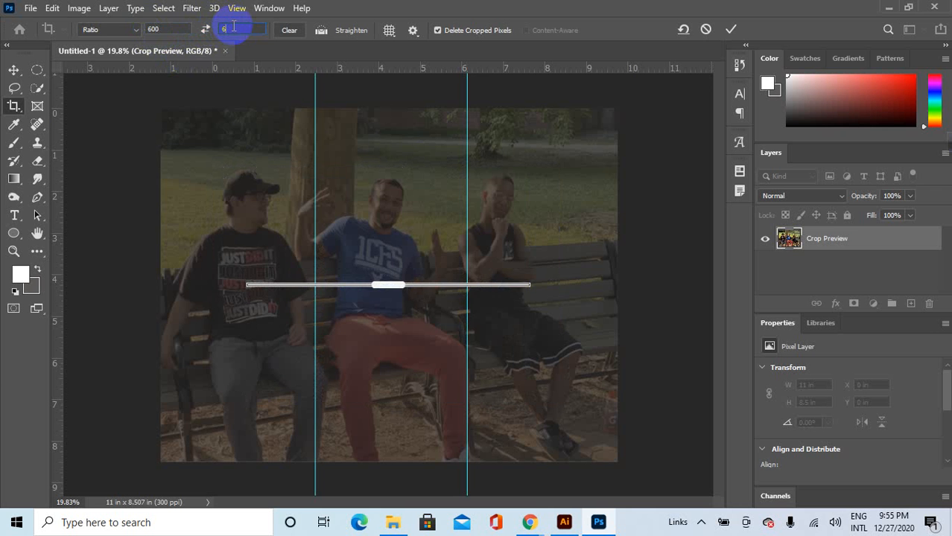
{"action": "type", "text": "00"}
Reselect the passport crop preset and cancel the pending crop.
{"action": "left_click", "coordinate": [104, 30]}
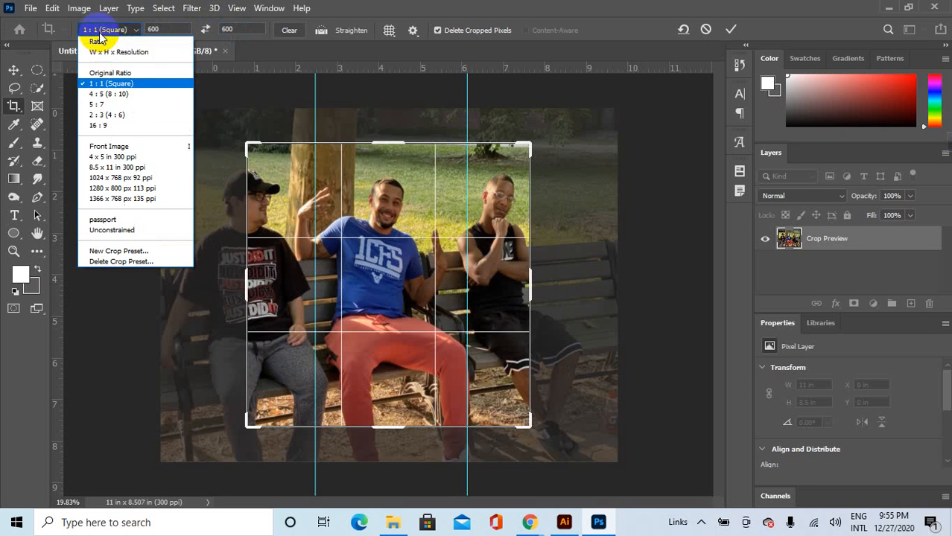
{"action": "left_click", "coordinate": [102, 220]}
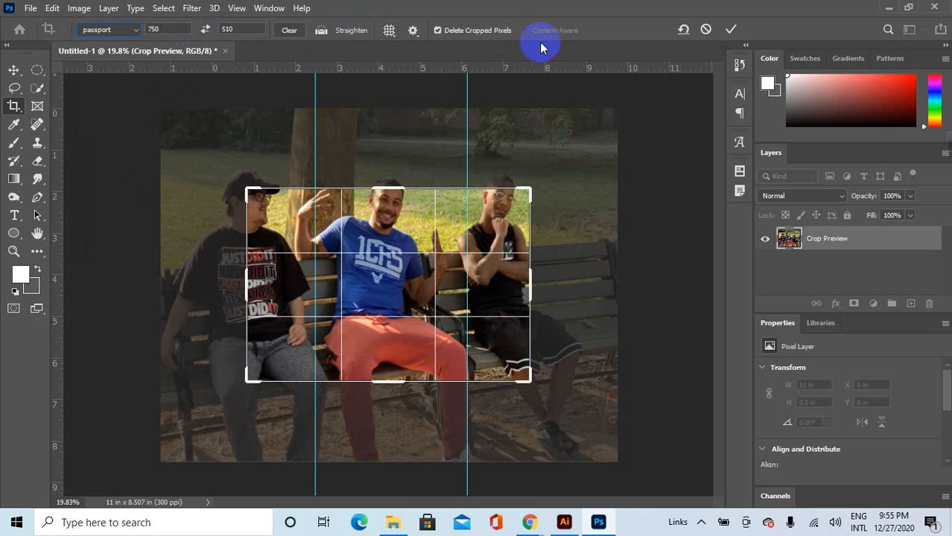
{"action": "left_click", "coordinate": [703, 30]}
{"action": "left_click", "coordinate": [31, 8]}
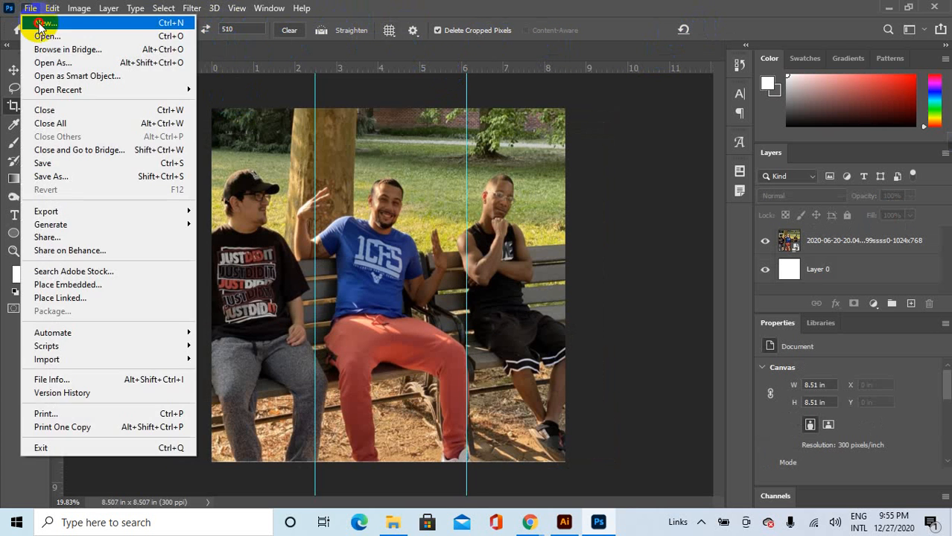
{"action": "left_click", "coordinate": [42, 23]}
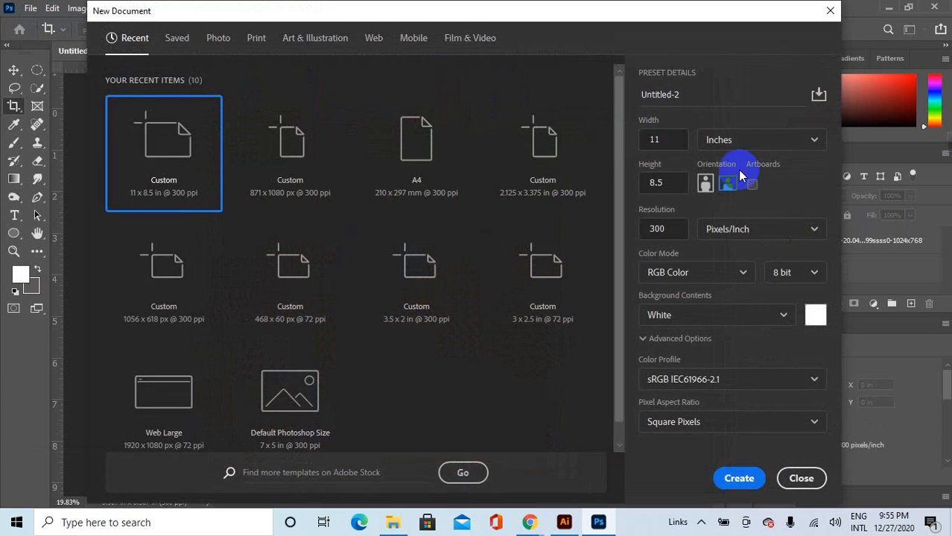
{"action": "left_click", "coordinate": [664, 146]}
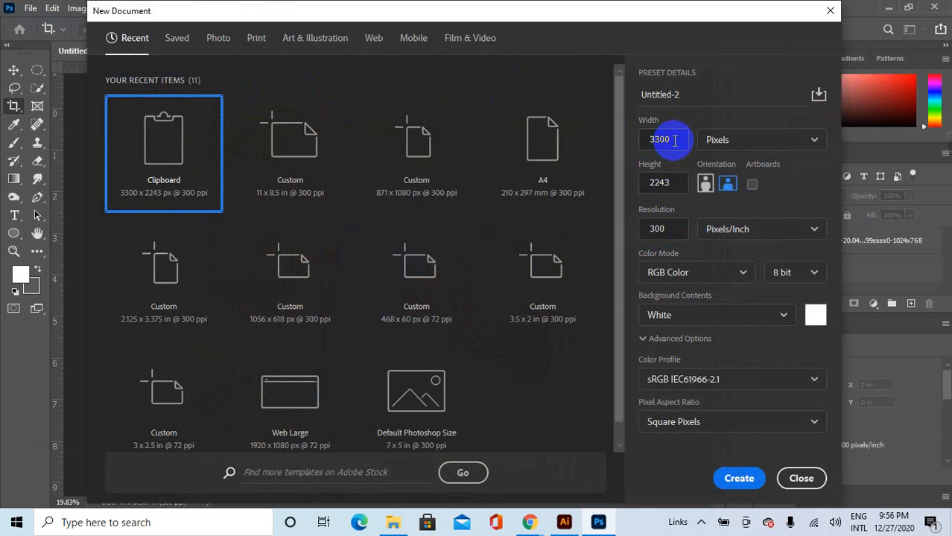
{"action": "left_click", "coordinate": [799, 477]}
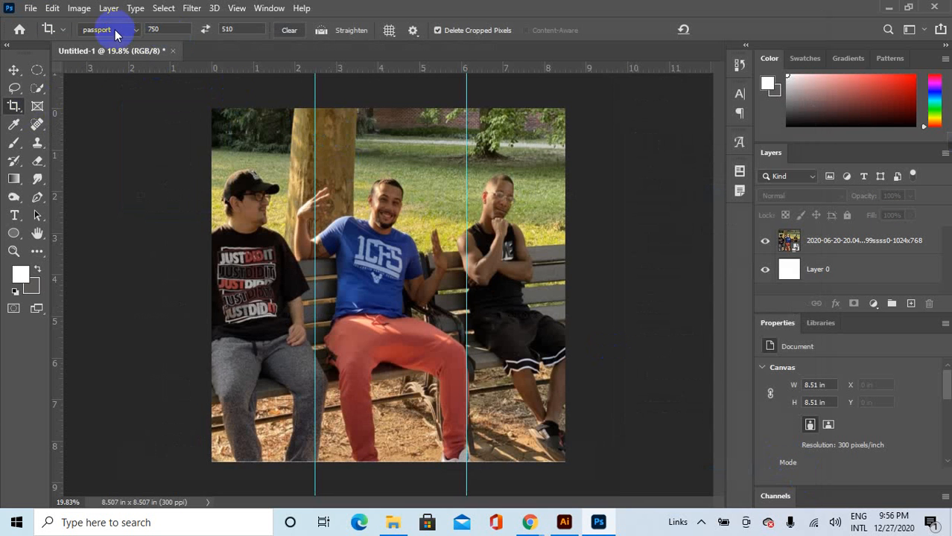
{"action": "left_click", "coordinate": [32, 9]}
{"action": "left_click", "coordinate": [186, 34]}
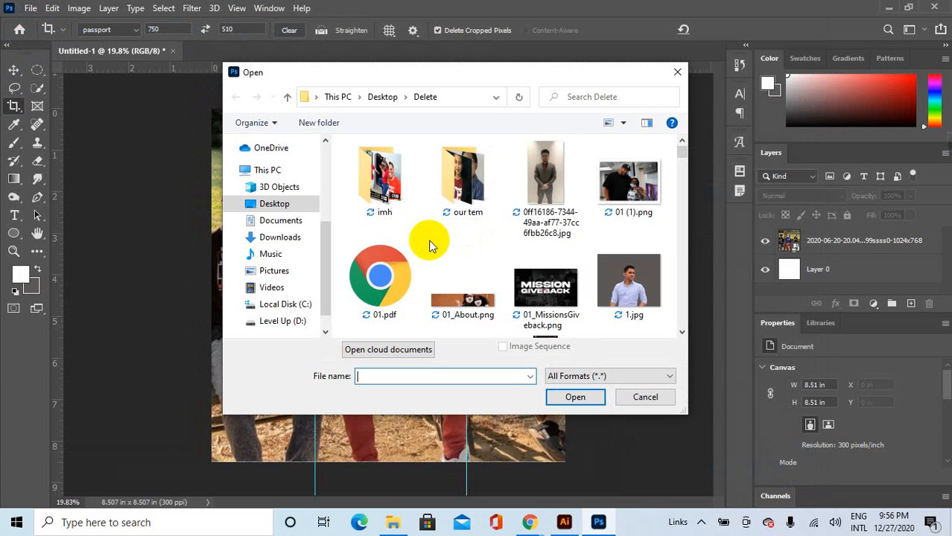
{"action": "left_click", "coordinate": [535, 191]}
{"action": "left_click_drag", "start_coordinate": [534, 191], "coordinate": [506, 195]}
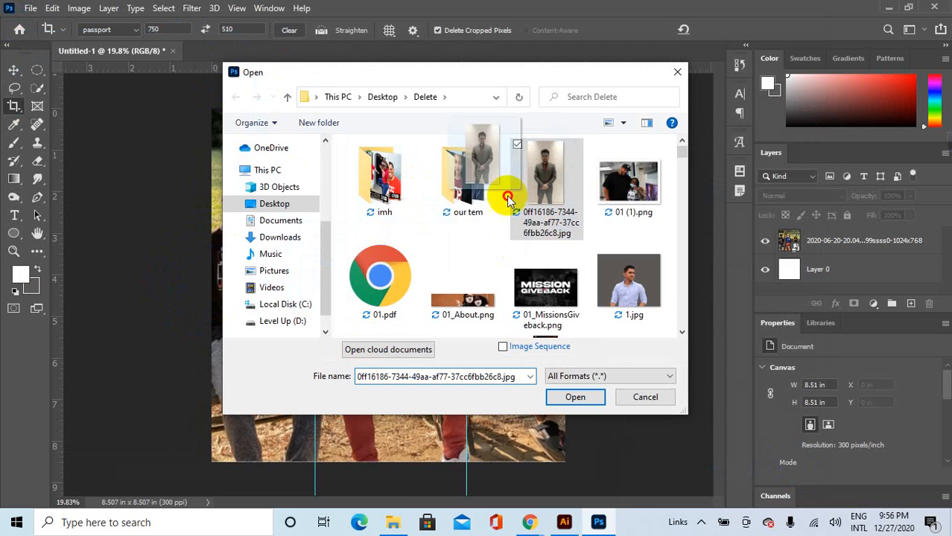
{"action": "left_click", "coordinate": [577, 397]}
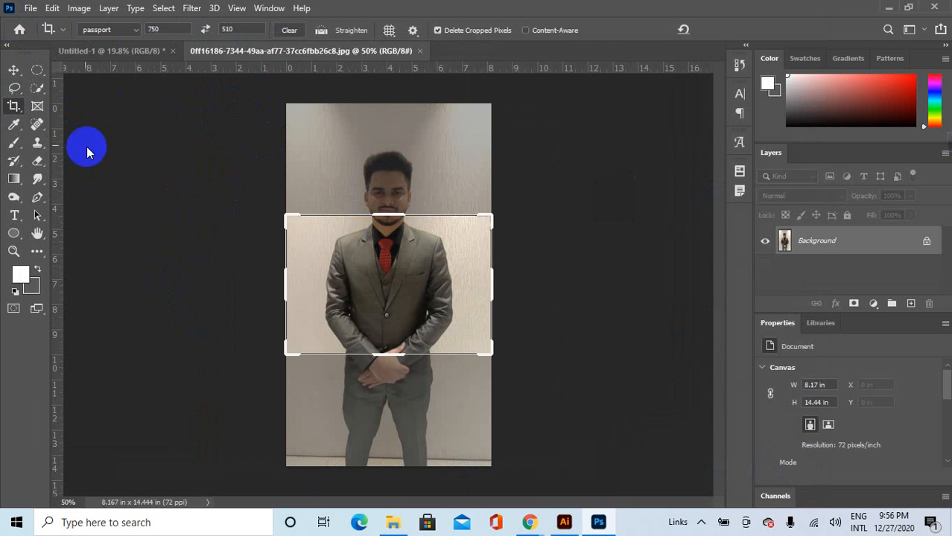
Try cropping the suited man's photo with the passport preset, and undo the applied crop.
{"action": "left_click", "coordinate": [14, 69]}
{"action": "left_click", "coordinate": [14, 106]}
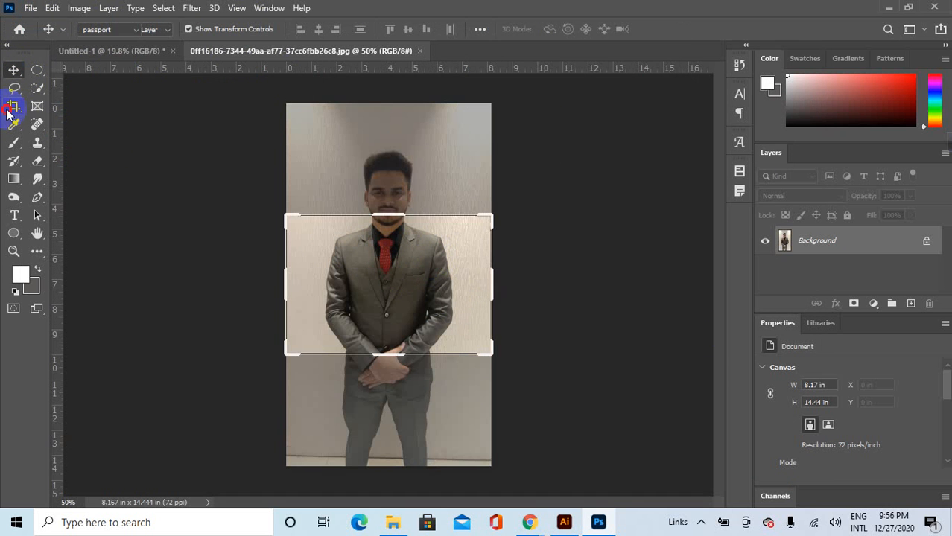
{"action": "left_click_drag", "start_coordinate": [401, 267], "coordinate": [401, 206]}
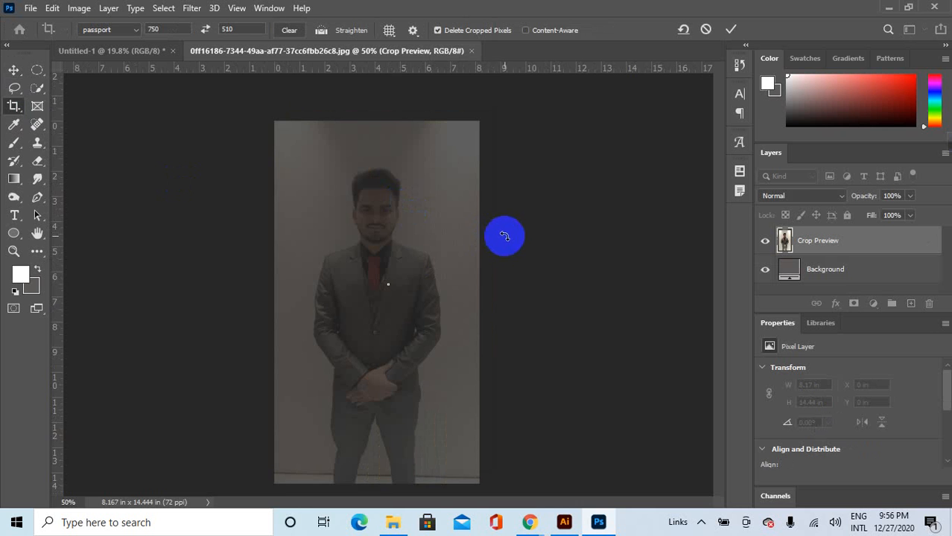
{"action": "left_click", "coordinate": [500, 241]}
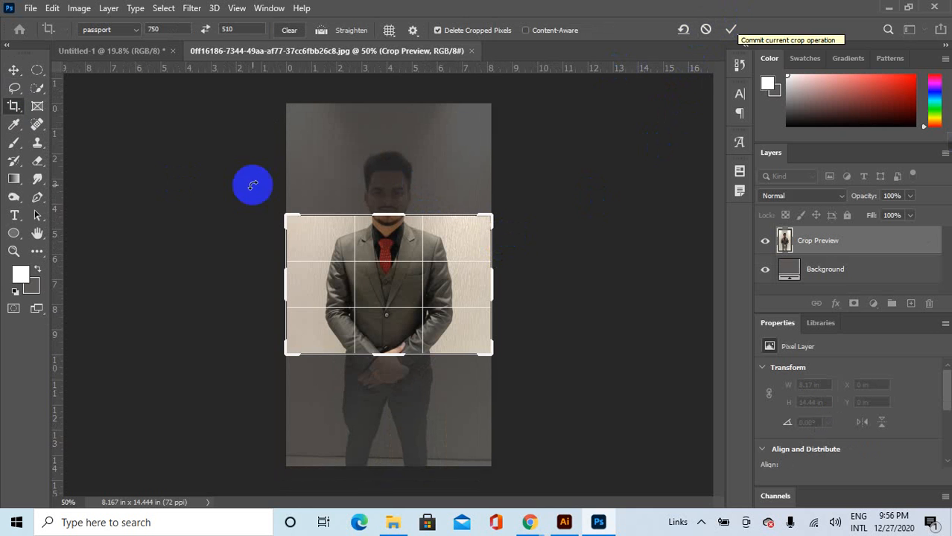
{"action": "left_click", "coordinate": [731, 31]}
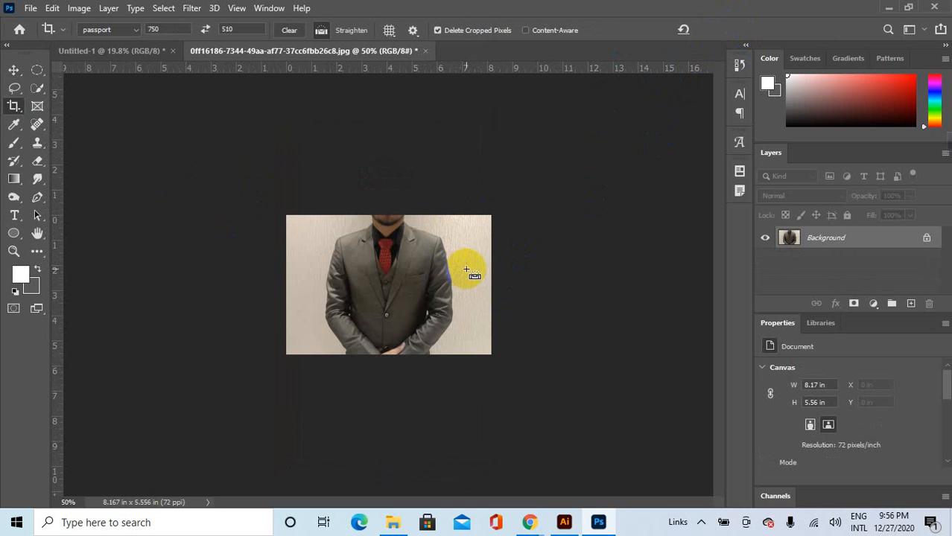
{"action": "key", "text": "ctrl+z"}
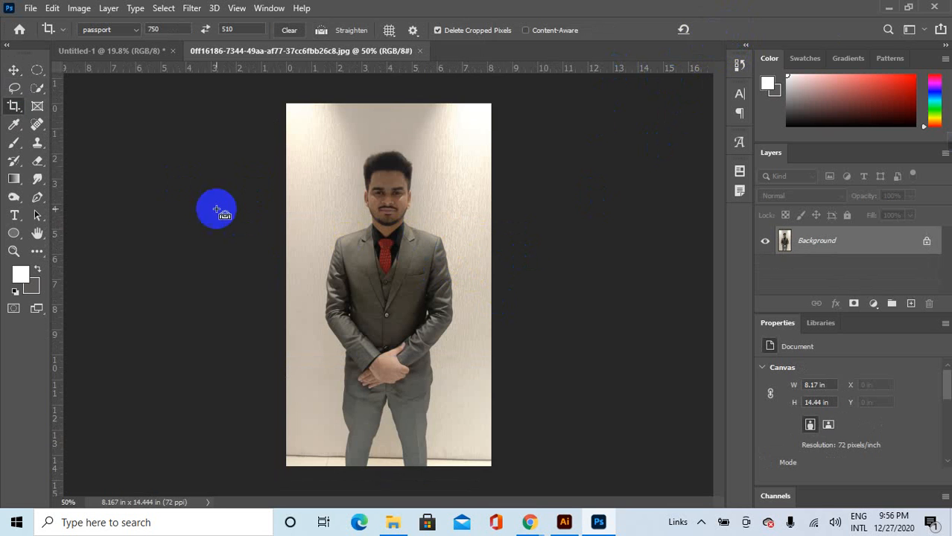
Delete the passport crop preset and confirm its removal.
{"action": "left_click", "coordinate": [96, 30]}
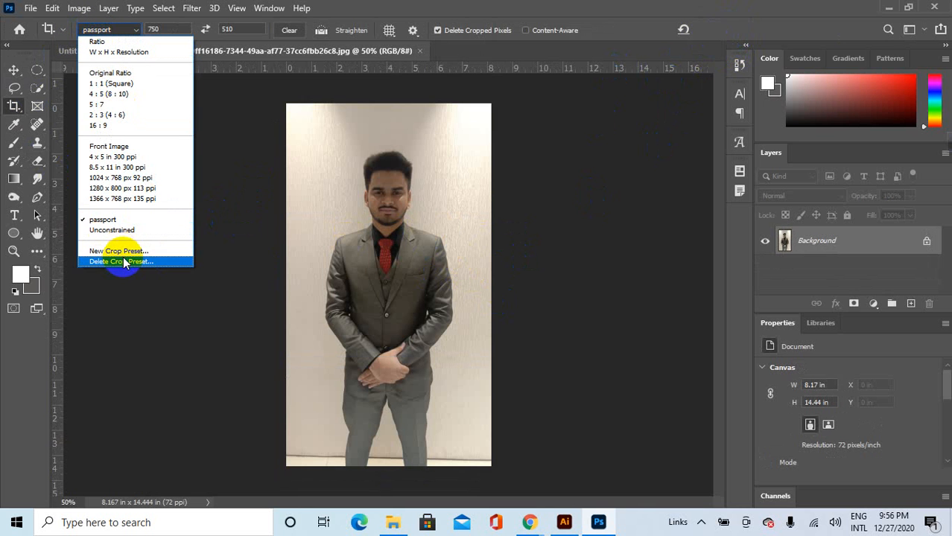
{"action": "left_click", "coordinate": [129, 262]}
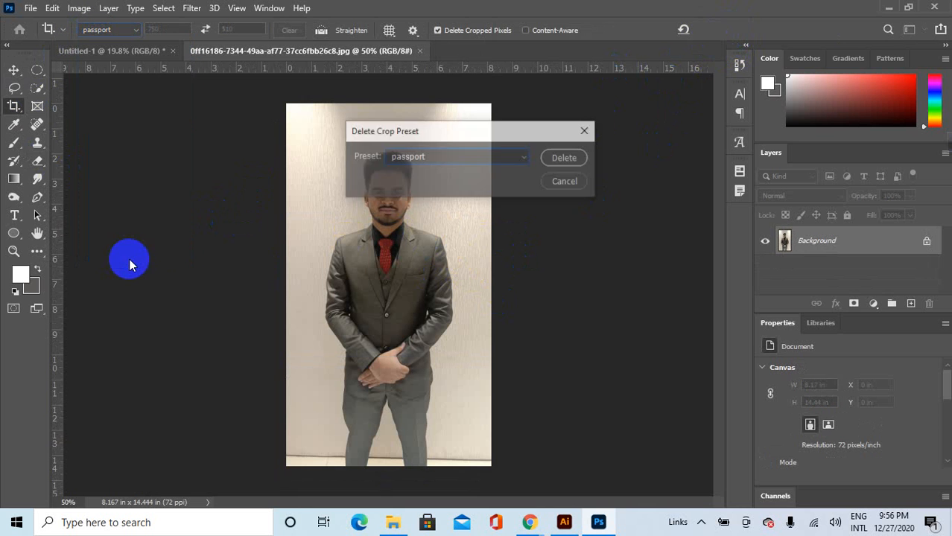
{"action": "left_click", "coordinate": [563, 157]}
{"action": "left_click", "coordinate": [422, 202]}
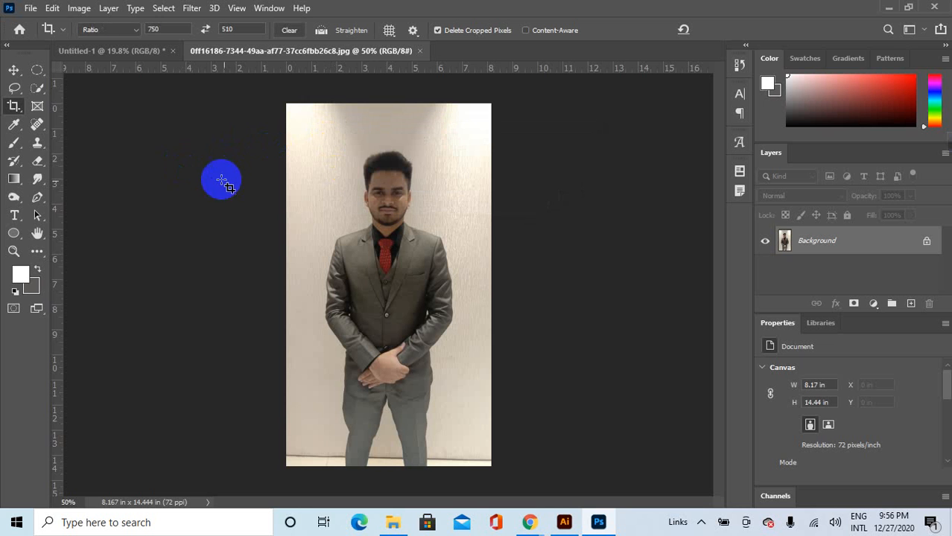
Review the list of crop presets, and switch from the Crop tool to the Move tool.
{"action": "left_click", "coordinate": [124, 33]}
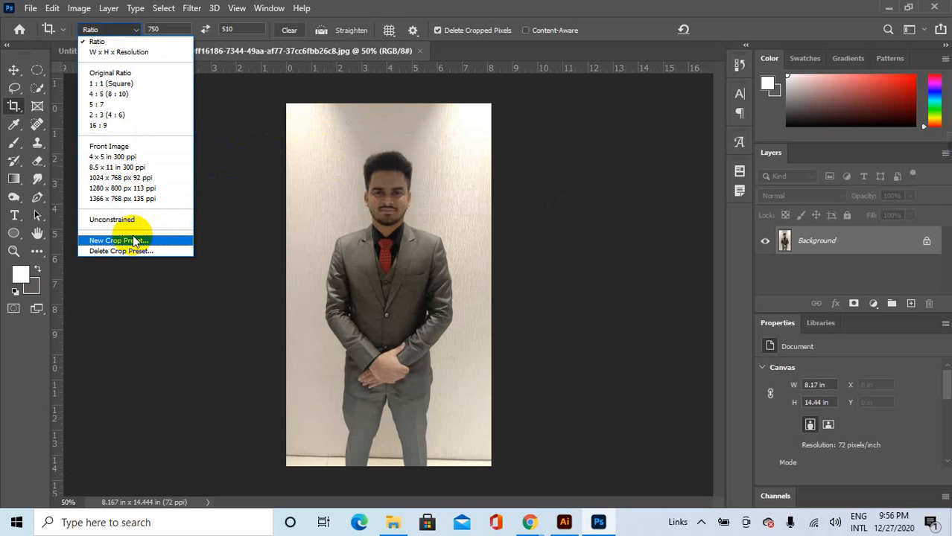
{"action": "left_click", "coordinate": [262, 69]}
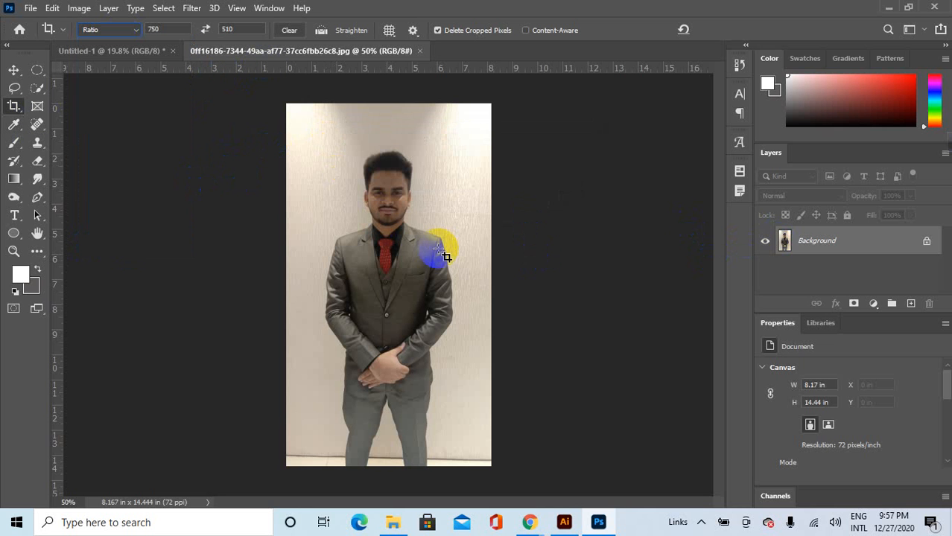
{"action": "left_click", "coordinate": [13, 73]}
{"action": "left_click", "coordinate": [14, 107]}
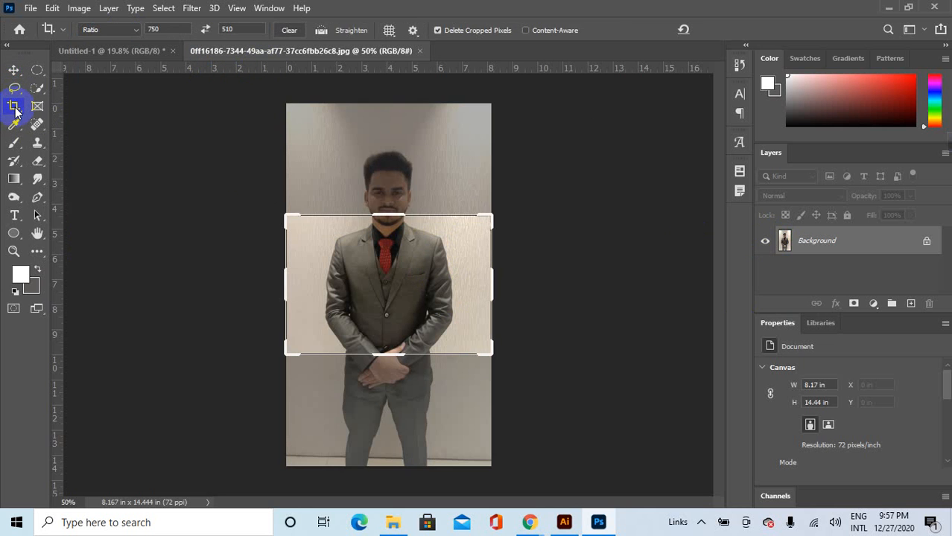
{"action": "left_click", "coordinate": [12, 70]}
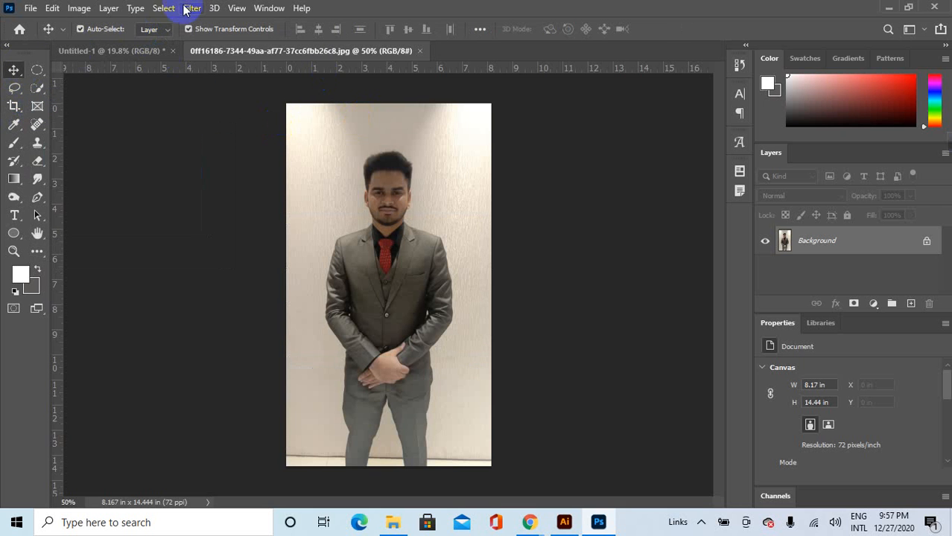
Turn on image asset generation for the suited man's photo.
{"action": "left_click", "coordinate": [32, 8]}
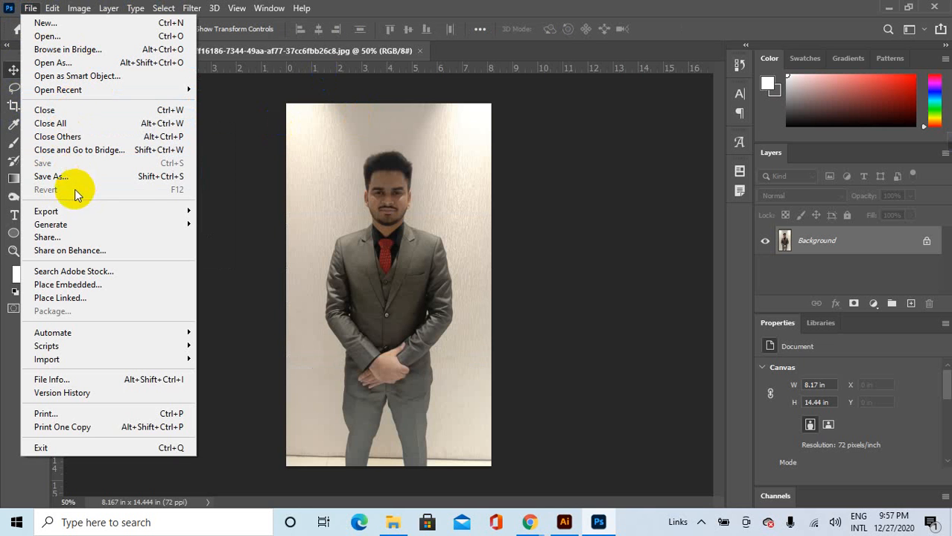
{"action": "mouse_move", "coordinate": [86, 228]}
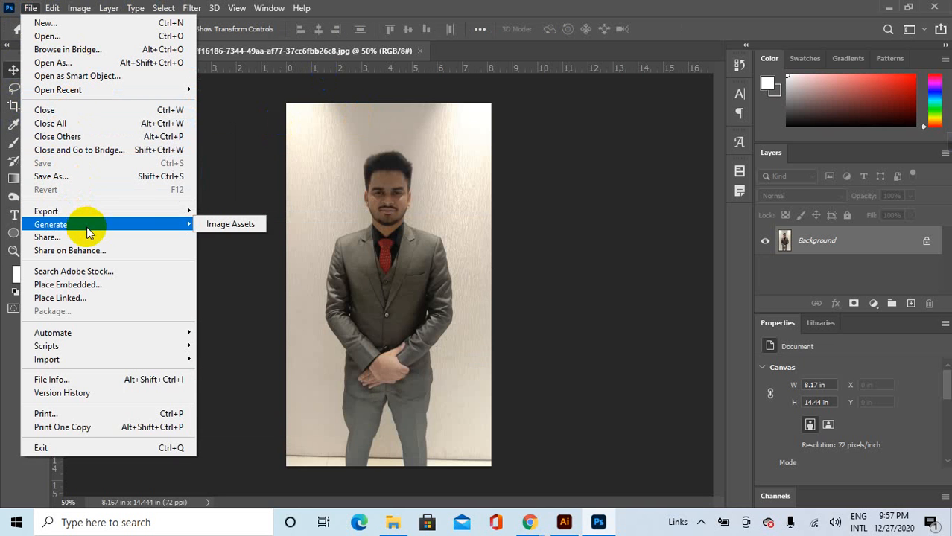
{"action": "left_click", "coordinate": [227, 223]}
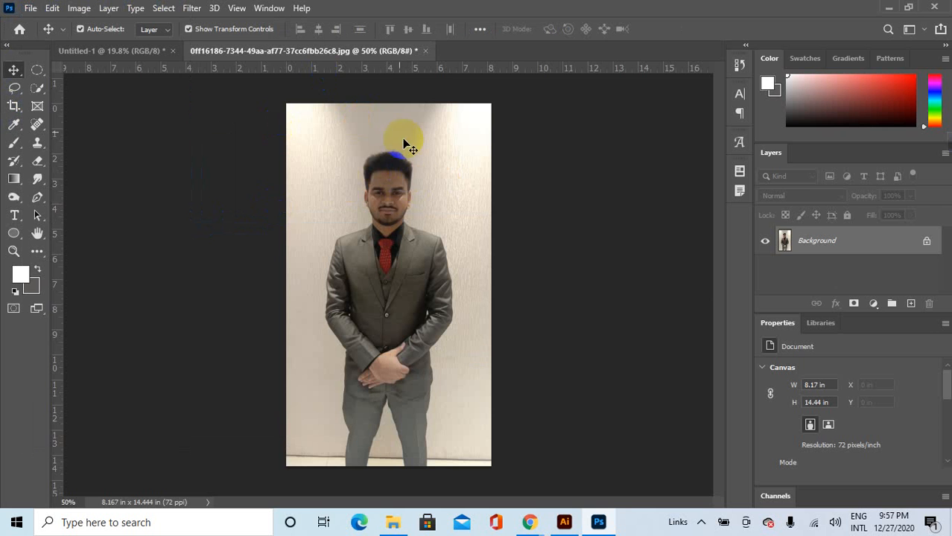
{"action": "left_click", "coordinate": [30, 9]}
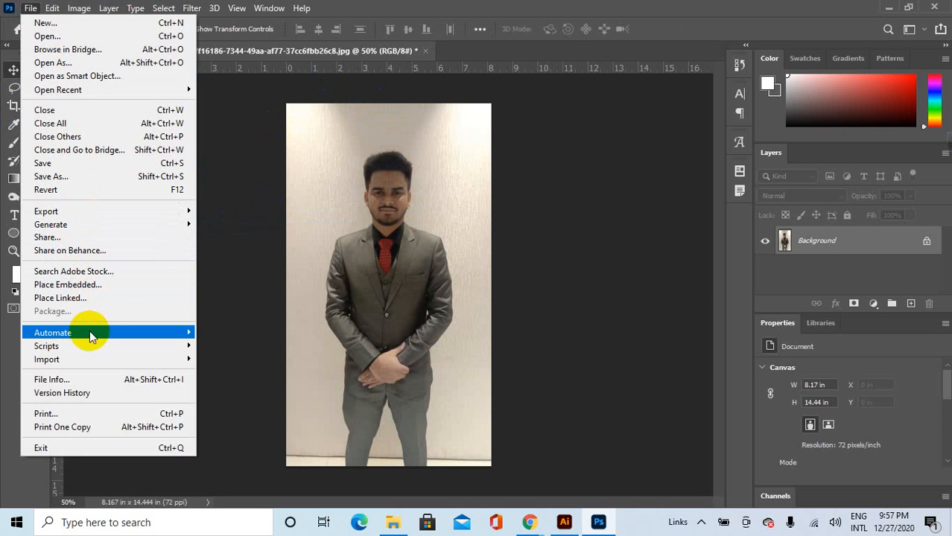
{"action": "mouse_move", "coordinate": [87, 348]}
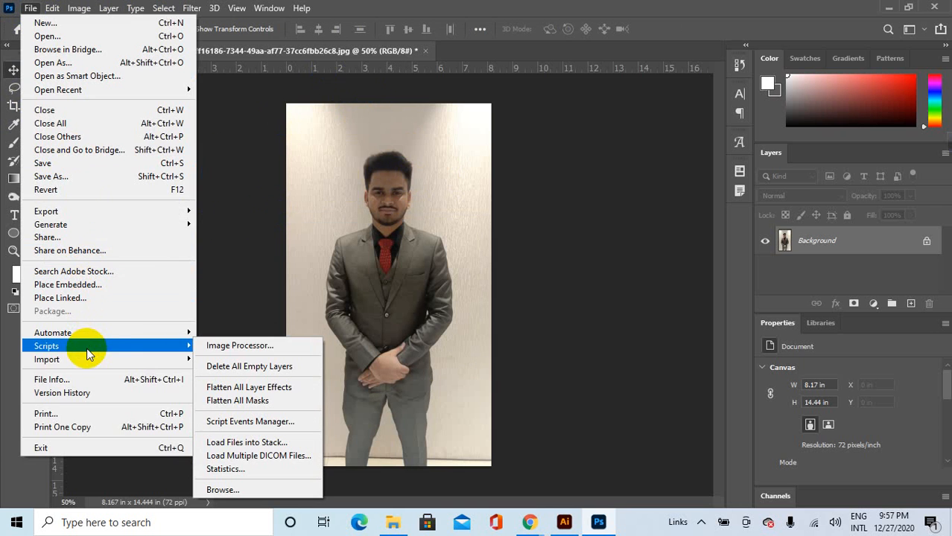
{"action": "left_click", "coordinate": [225, 346]}
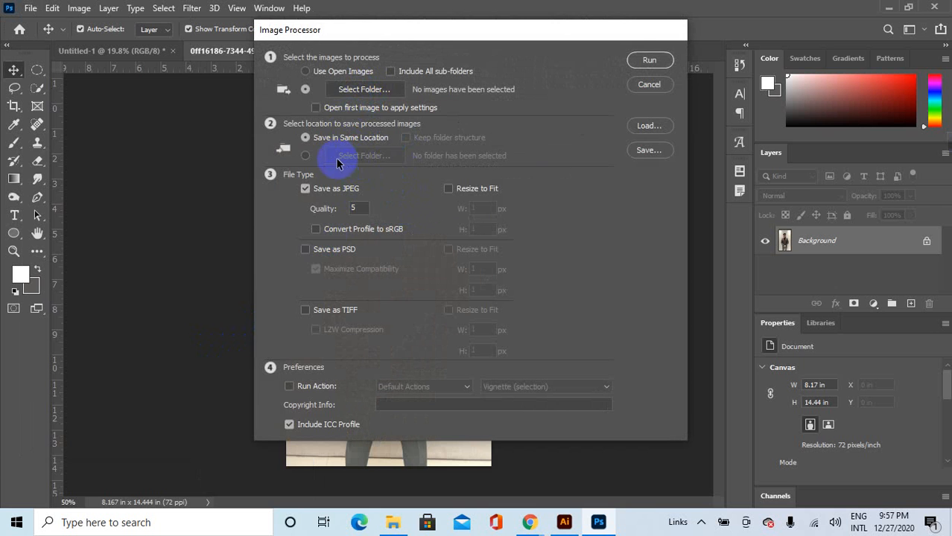
{"action": "left_click", "coordinate": [362, 90]}
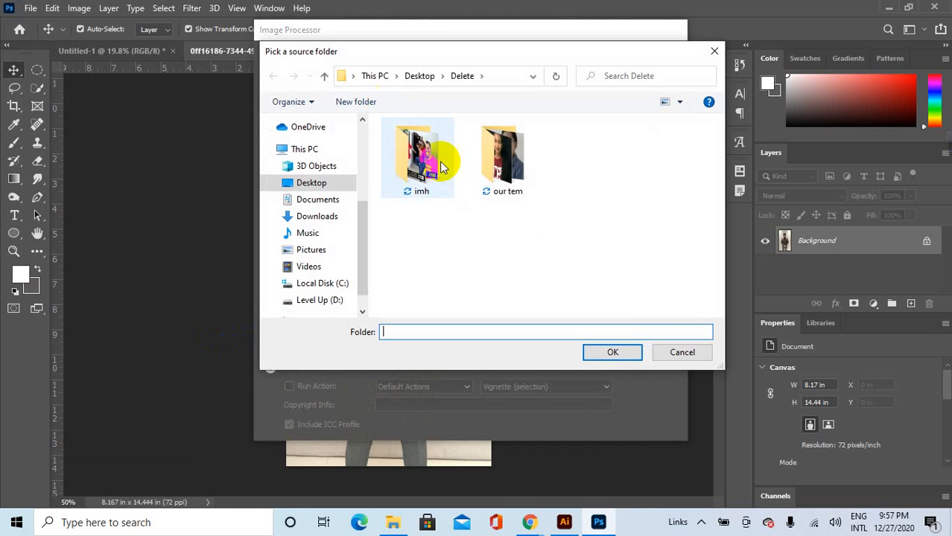
{"action": "left_click", "coordinate": [631, 355]}
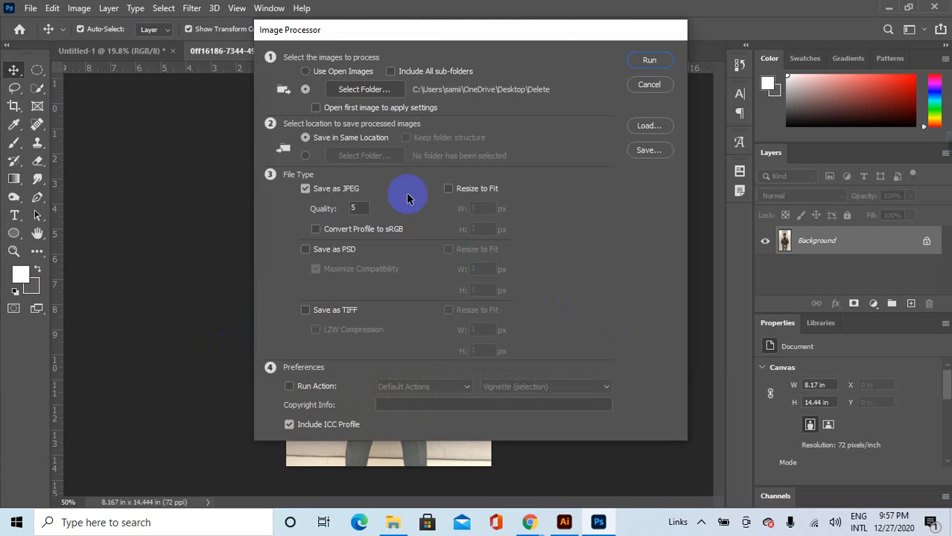
{"action": "left_click", "coordinate": [346, 72]}
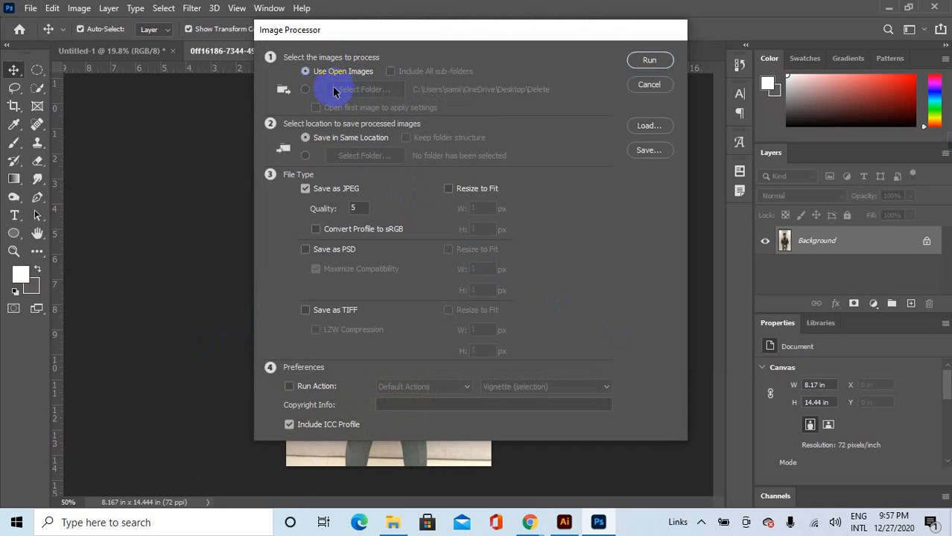
{"action": "left_click", "coordinate": [308, 90]}
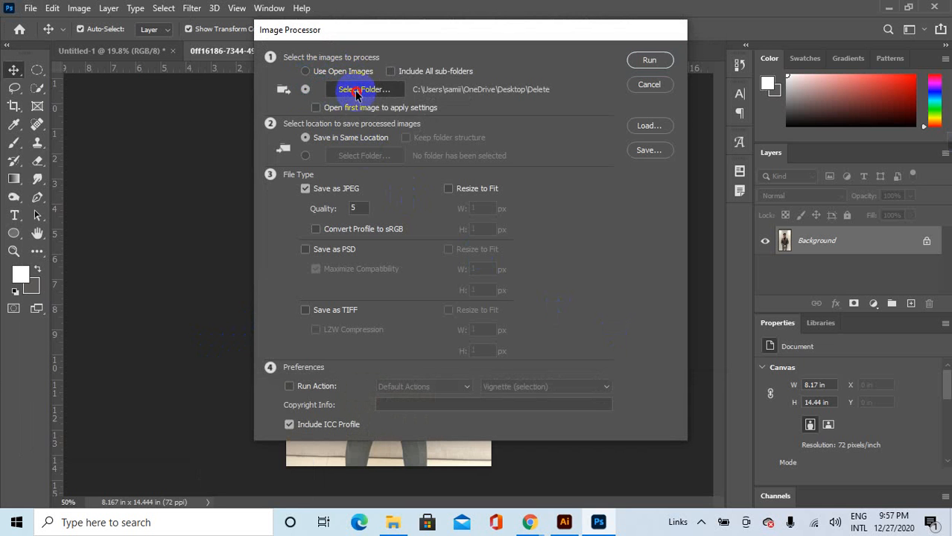
{"action": "left_click", "coordinate": [356, 91]}
{"action": "left_click", "coordinate": [474, 168]}
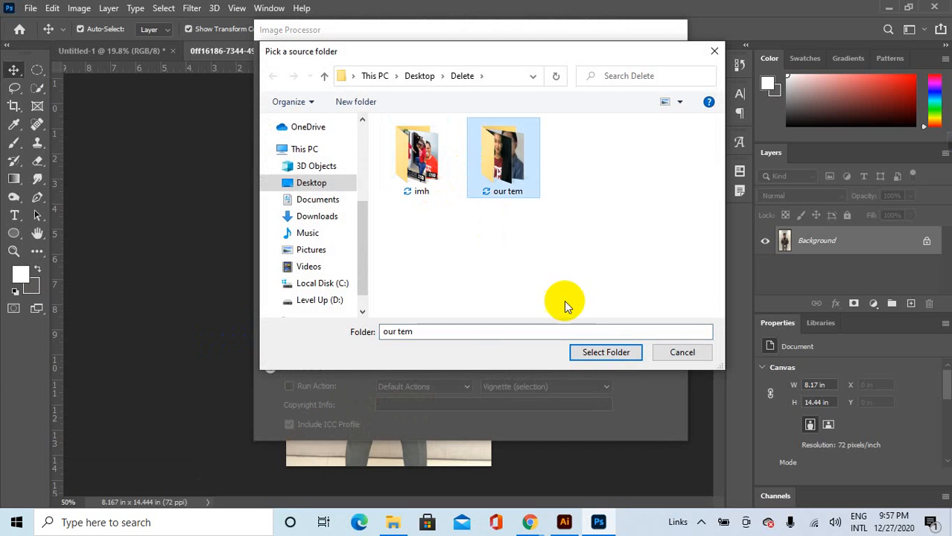
{"action": "left_click", "coordinate": [603, 352]}
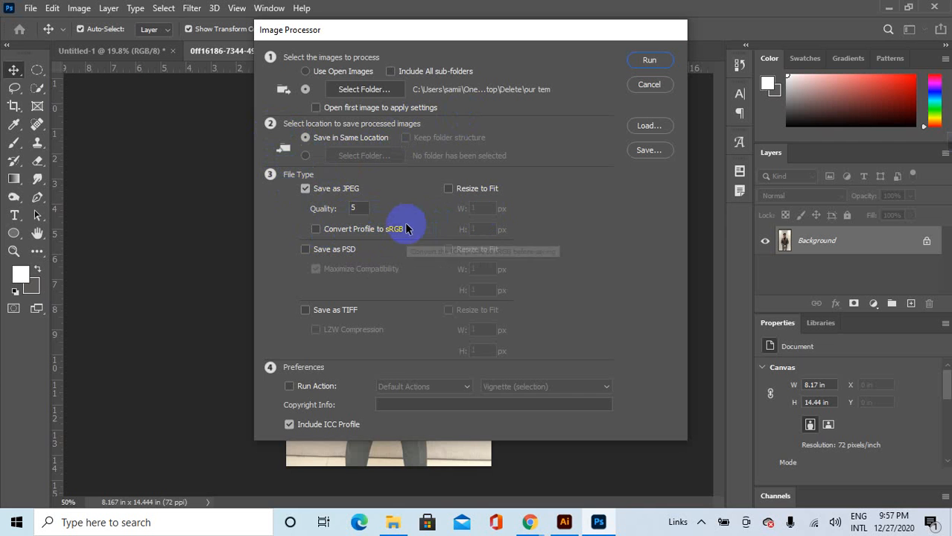
{"action": "left_click", "coordinate": [449, 188]}
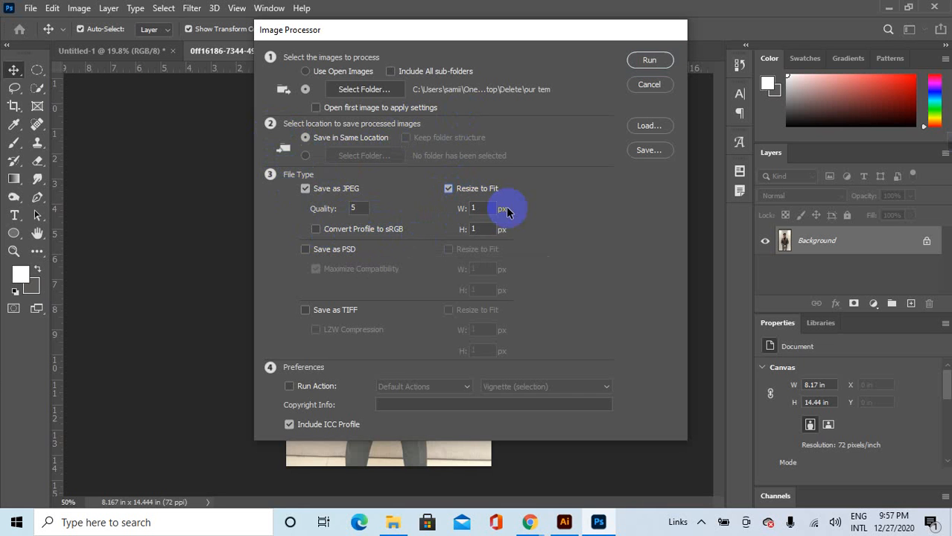
{"action": "left_click", "coordinate": [651, 88]}
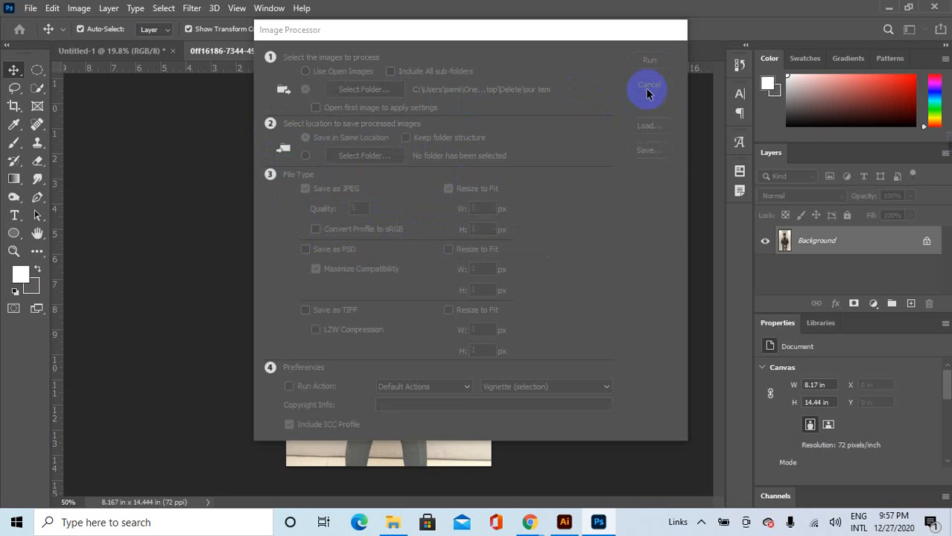
Switch to File Explorer, look over the photos in the our tem folder, and close the window.
{"action": "left_click", "coordinate": [398, 521]}
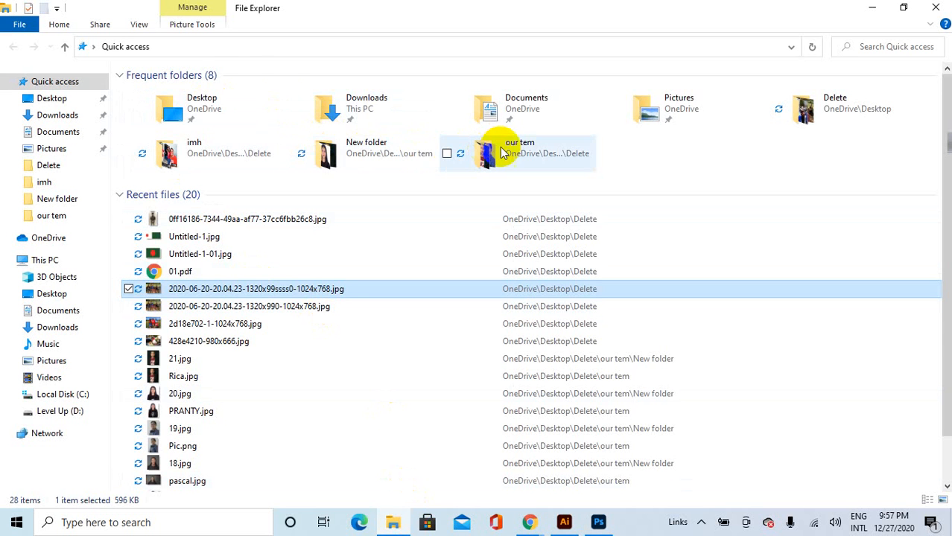
{"action": "double_click", "coordinate": [502, 149]}
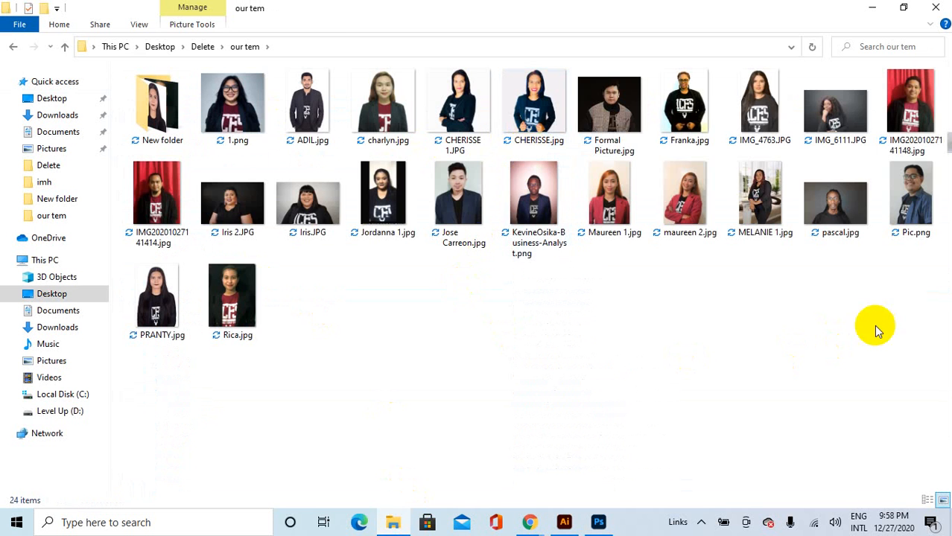
{"action": "left_click_drag", "start_coordinate": [884, 308], "coordinate": [188, 83]}
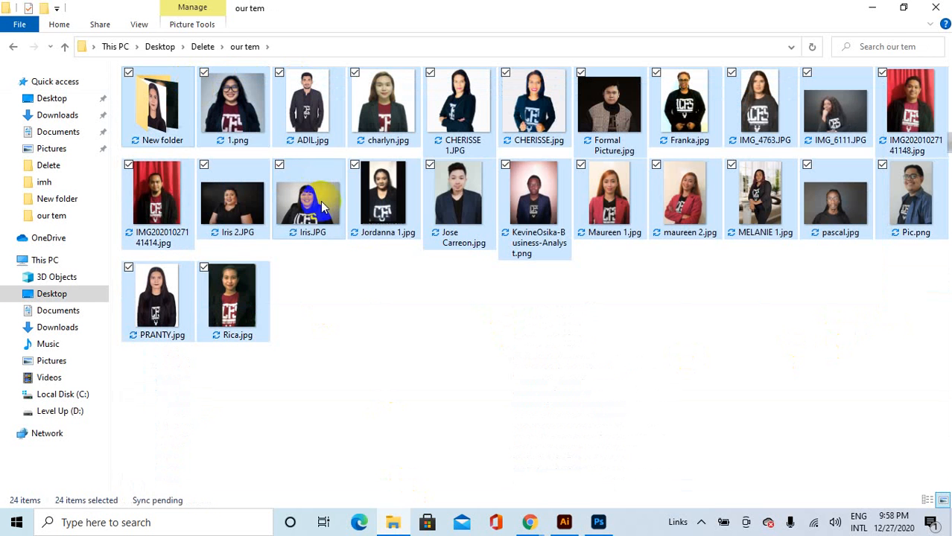
{"action": "left_click", "coordinate": [381, 291]}
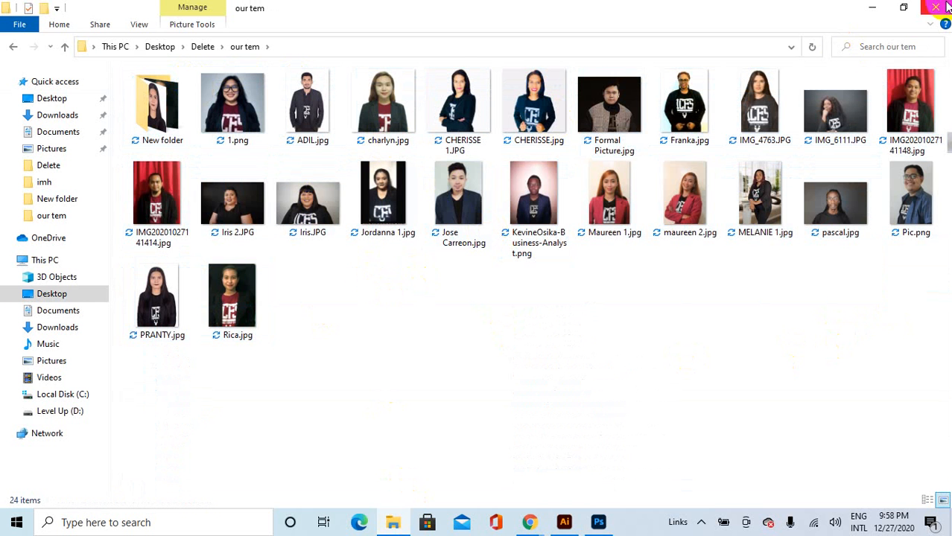
{"action": "left_click", "coordinate": [946, 6]}
Start the Image Processor script and choose the imh folder inside Delete on the desktop as the source of the images.
{"action": "left_click", "coordinate": [37, 10]}
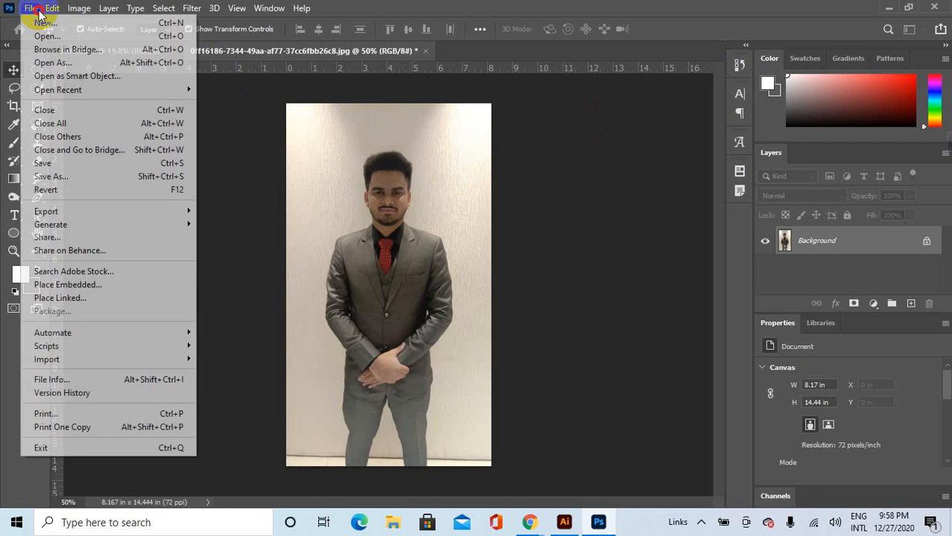
{"action": "mouse_move", "coordinate": [104, 360]}
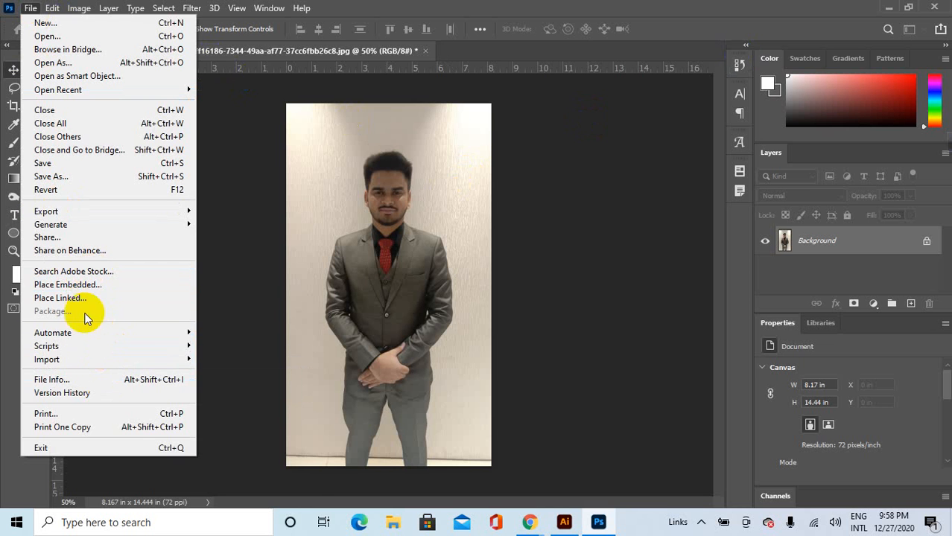
{"action": "mouse_move", "coordinate": [134, 362]}
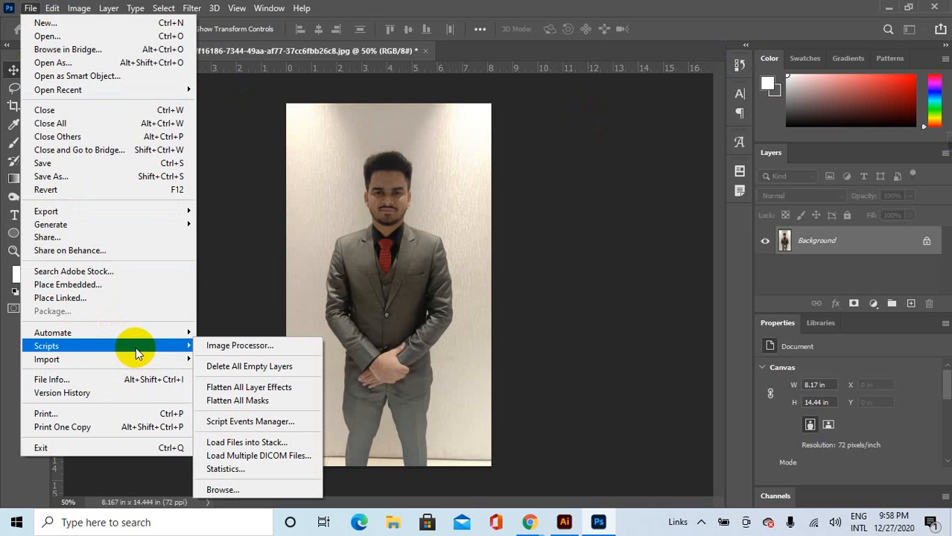
{"action": "left_click", "coordinate": [250, 352]}
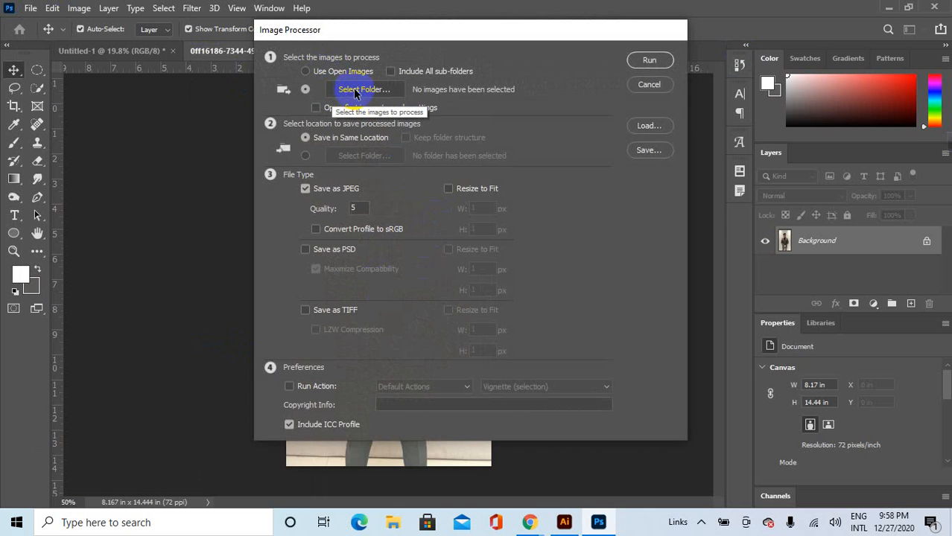
{"action": "left_click", "coordinate": [355, 91]}
{"action": "left_click", "coordinate": [425, 147]}
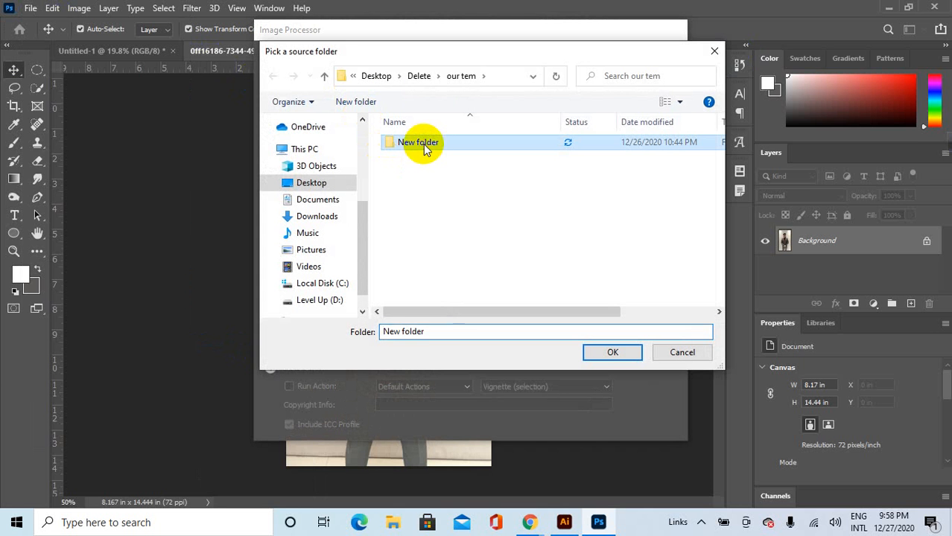
{"action": "left_click", "coordinate": [420, 76]}
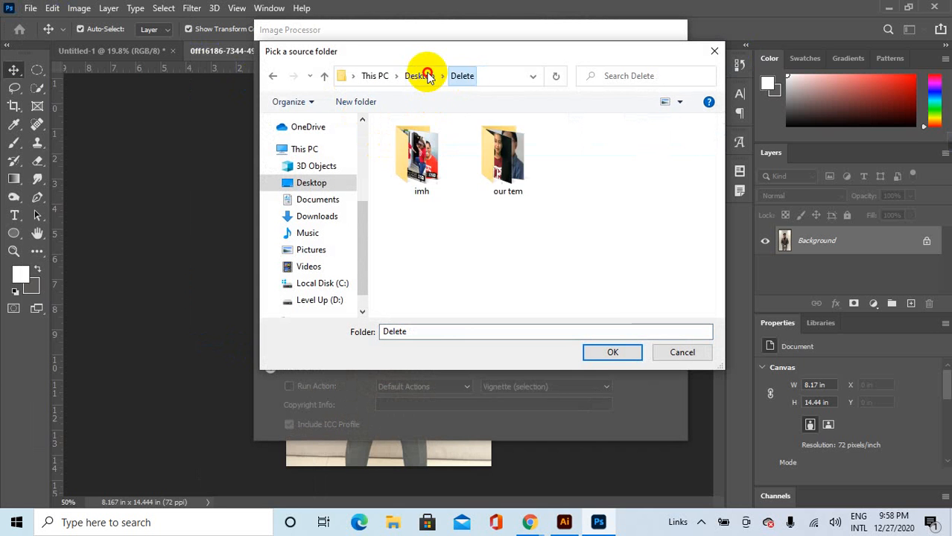
{"action": "left_click", "coordinate": [423, 75]}
{"action": "left_click", "coordinate": [438, 76]}
{"action": "left_click", "coordinate": [439, 94]}
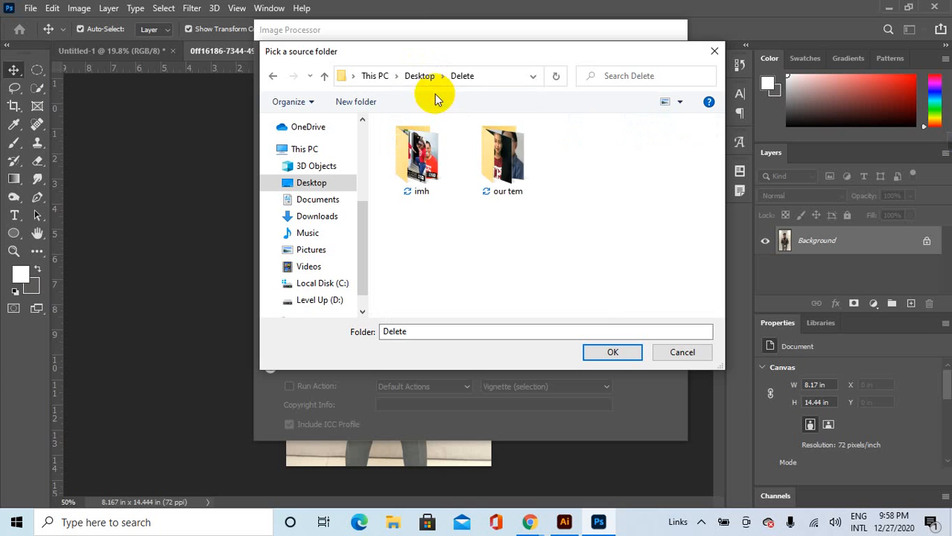
{"action": "double_click", "coordinate": [417, 174]}
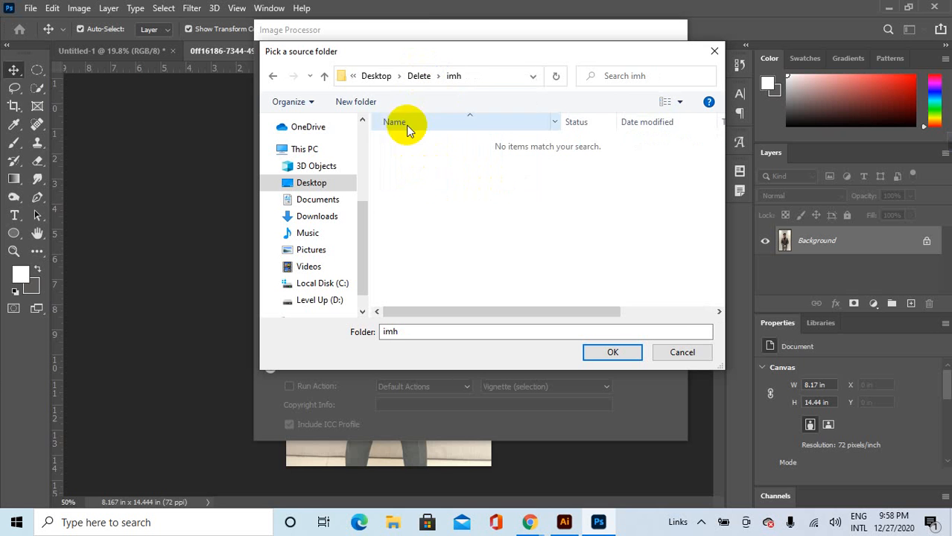
{"action": "left_click", "coordinate": [422, 75]}
{"action": "left_click", "coordinate": [416, 158]}
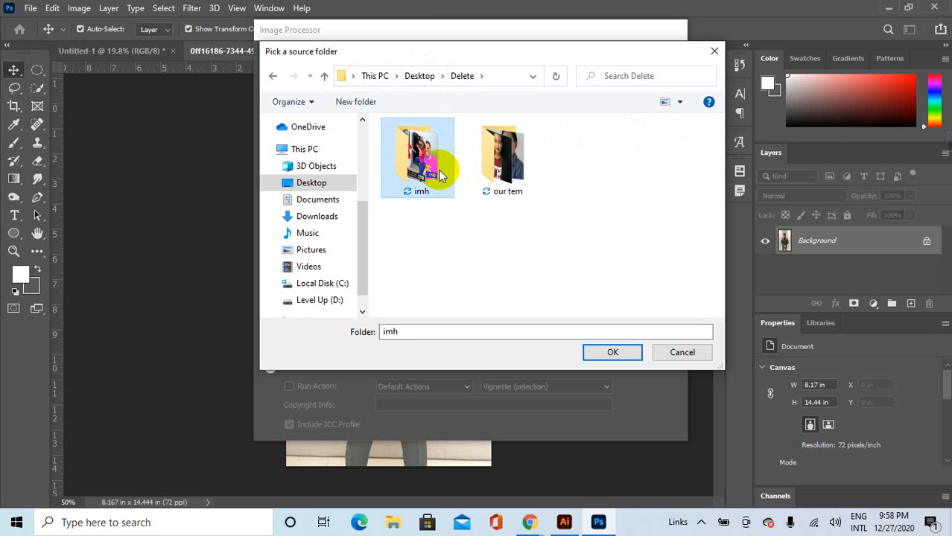
{"action": "left_click", "coordinate": [600, 352]}
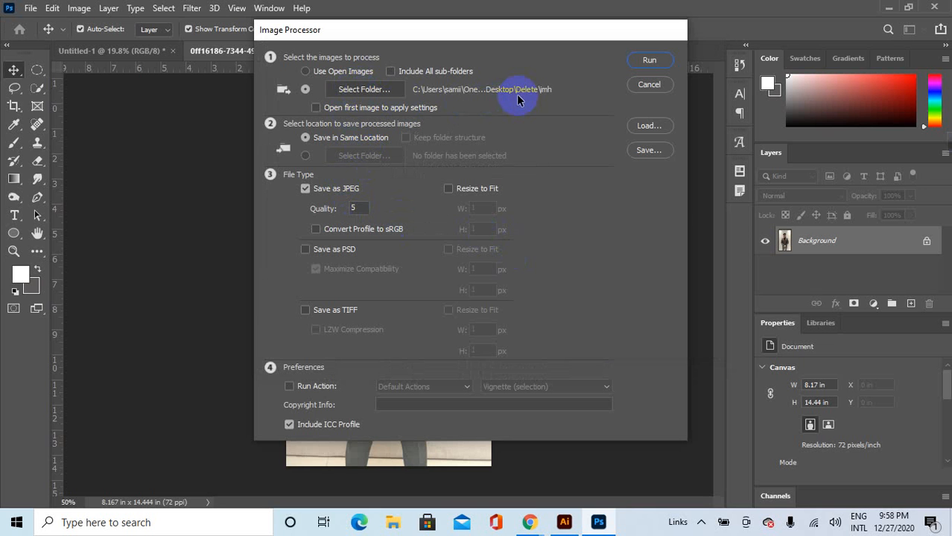
Choose the Desktop folder as the location for saving the processed images.
{"action": "left_click", "coordinate": [307, 156]}
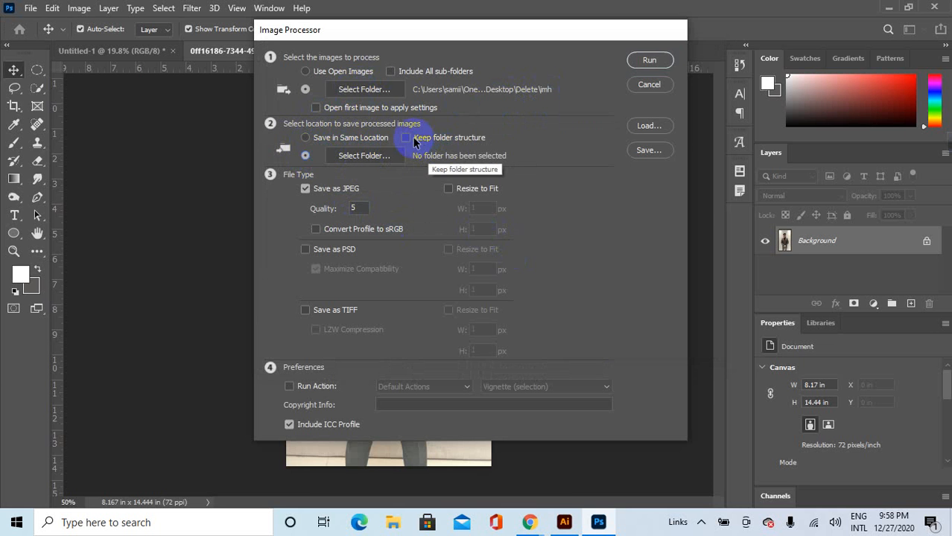
{"action": "left_click", "coordinate": [365, 157]}
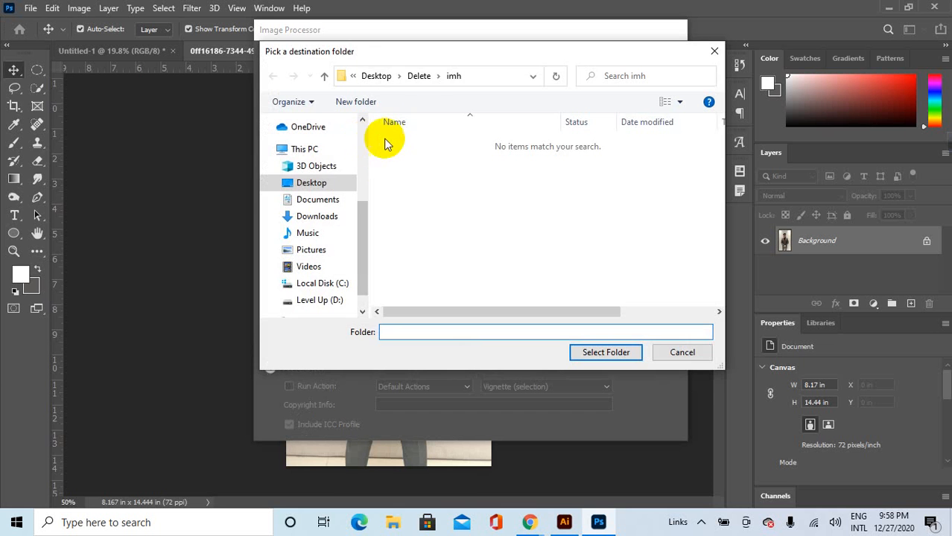
{"action": "left_click", "coordinate": [314, 184]}
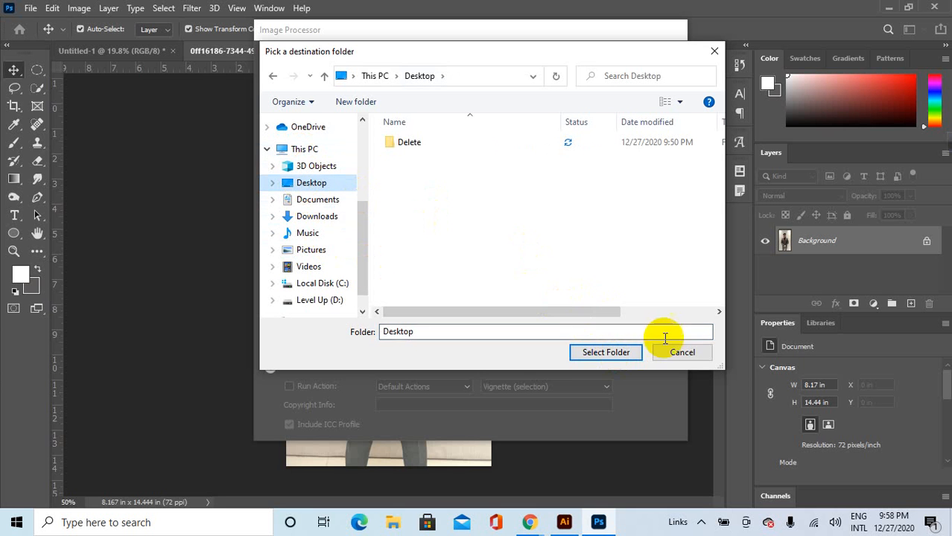
{"action": "left_click", "coordinate": [625, 353]}
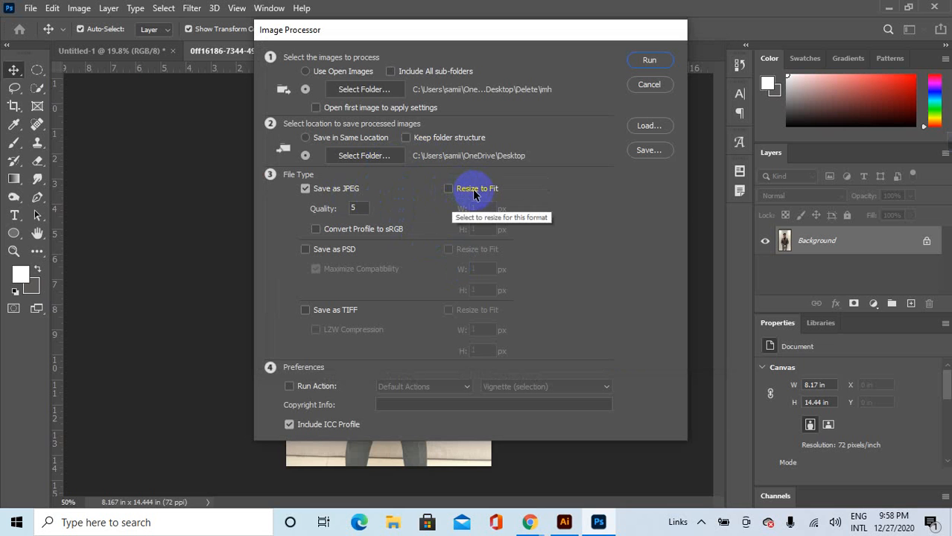
Turn on resizing for the JPEG output and set both its width and height to 300 px.
{"action": "left_click", "coordinate": [450, 190]}
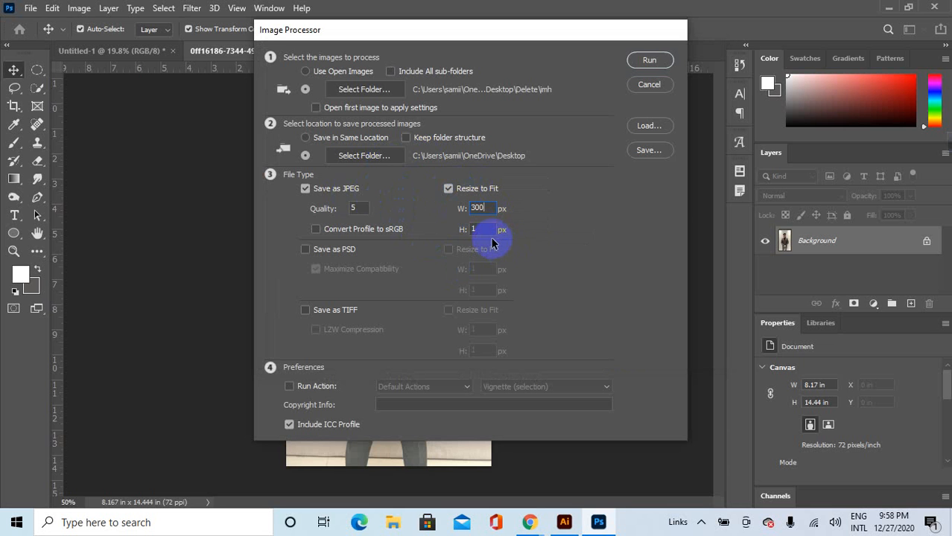
{"action": "double_click", "coordinate": [475, 229]}
{"action": "type", "text": "300"}
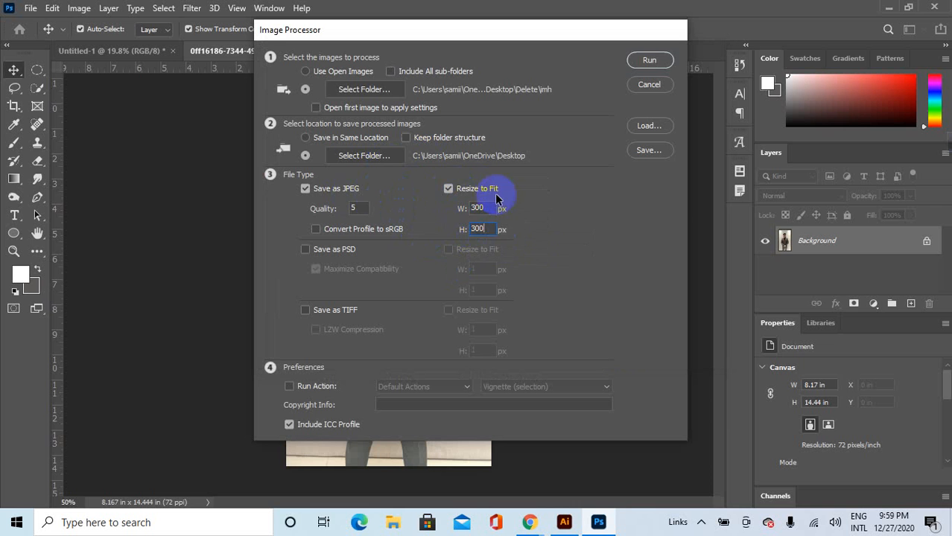
{"action": "double_click", "coordinate": [485, 208]}
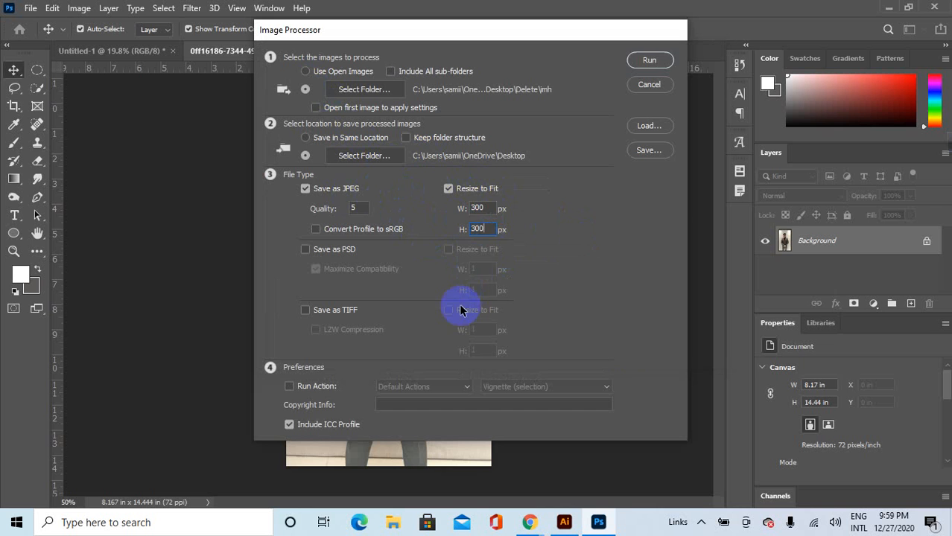
Try the Save as PSD option, turn it back off, and set the JPEG quality to 10.
{"action": "double_click", "coordinate": [354, 208]}
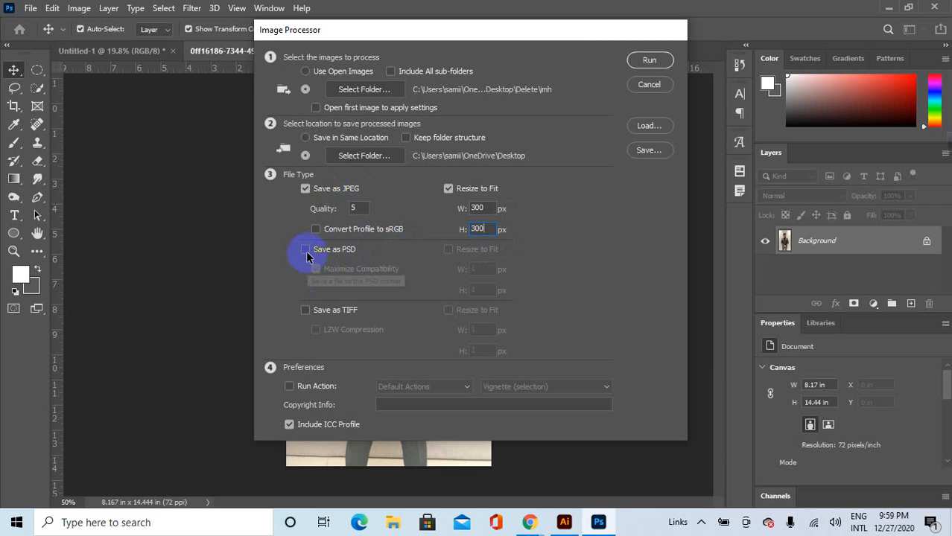
{"action": "left_click", "coordinate": [307, 252]}
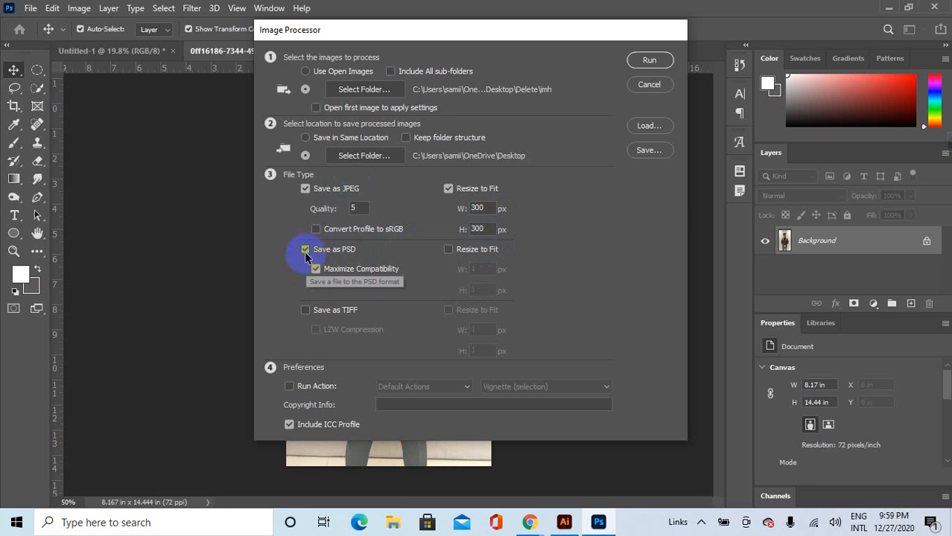
{"action": "left_click", "coordinate": [304, 250]}
{"action": "left_click", "coordinate": [364, 208]}
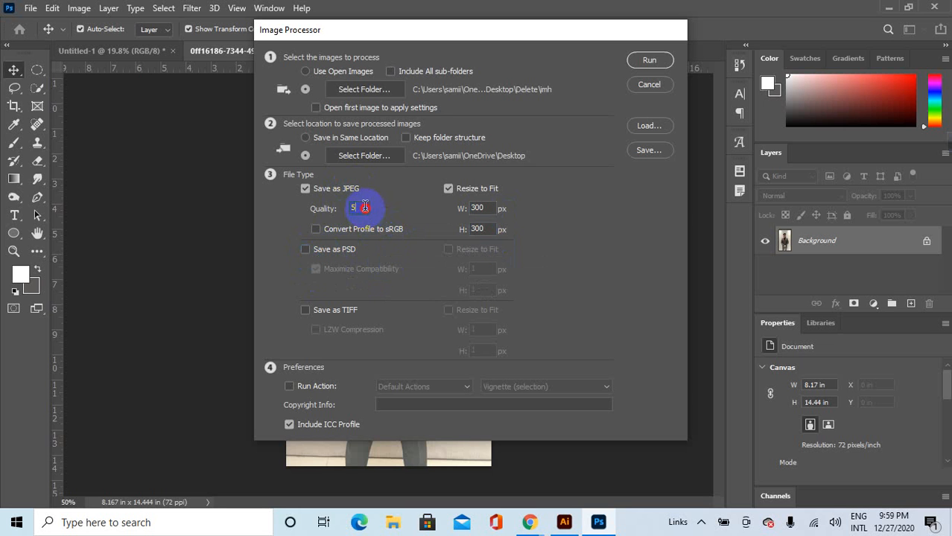
{"action": "type", "text": "0000"}
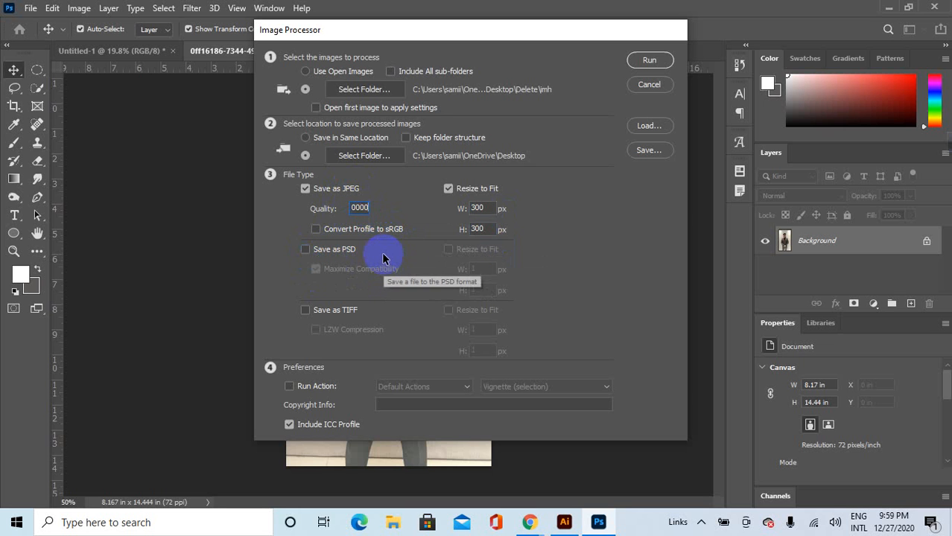
{"action": "key", "text": "BackSpace"}
{"action": "key", "text": "BackSpace"}
{"action": "key", "text": "BackSpace"}
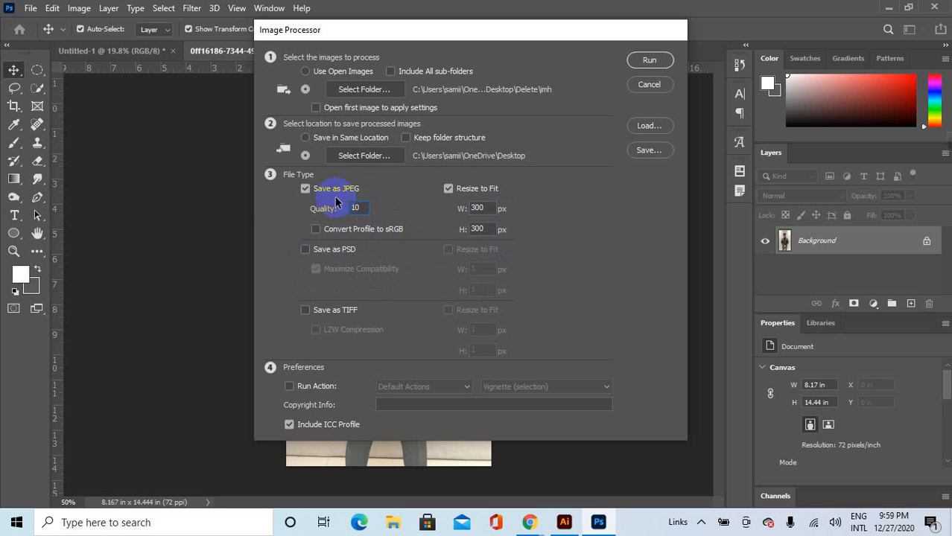
{"action": "left_click", "coordinate": [168, 181]}
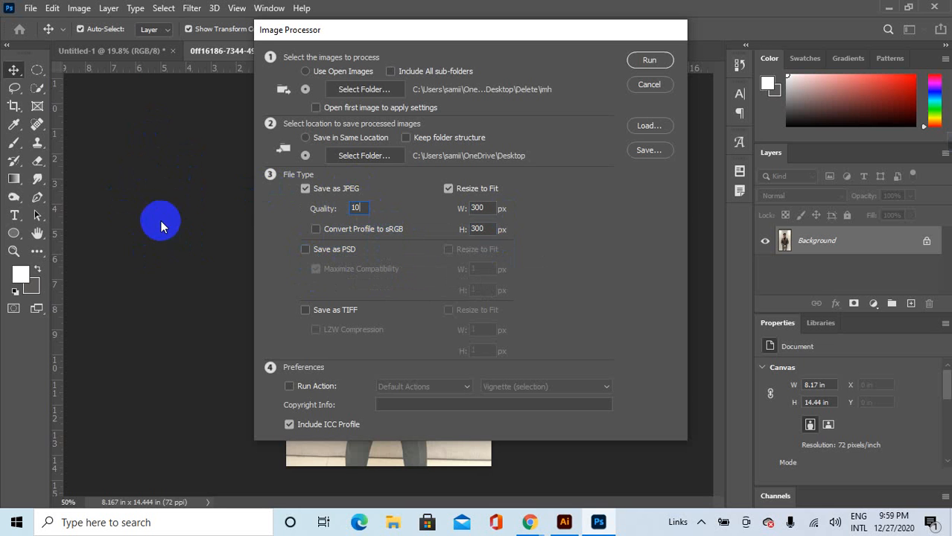
Turn on Convert Profile to sRGB, look over the default actions with Run Action briefly enabled, and cancel the Image Processor.
{"action": "left_click", "coordinate": [316, 231]}
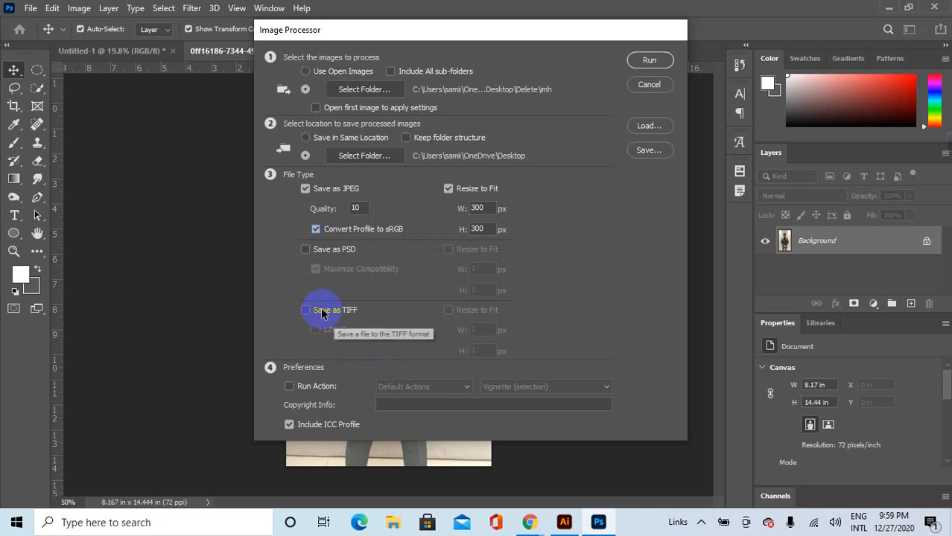
{"action": "left_click", "coordinate": [289, 386]}
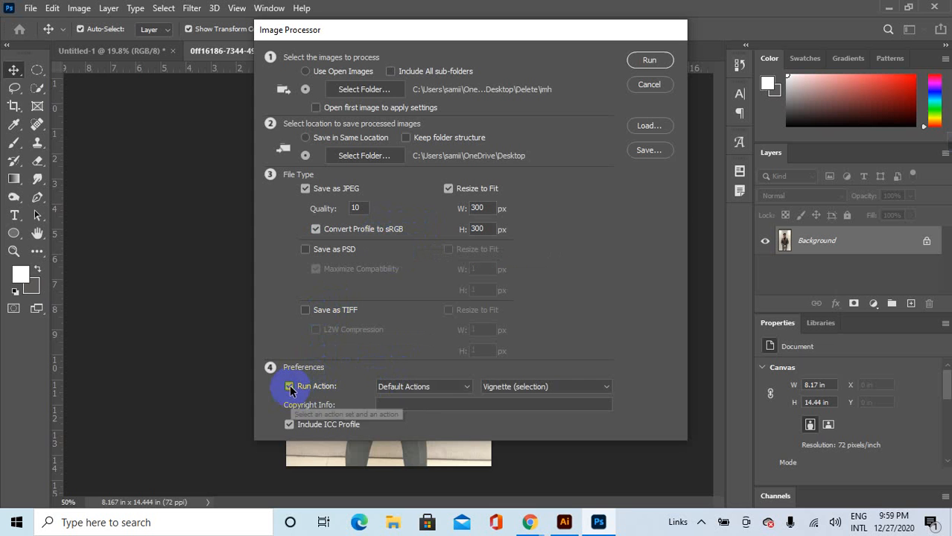
{"action": "left_click", "coordinate": [432, 382]}
{"action": "left_click", "coordinate": [434, 382]}
{"action": "left_click", "coordinate": [489, 387]}
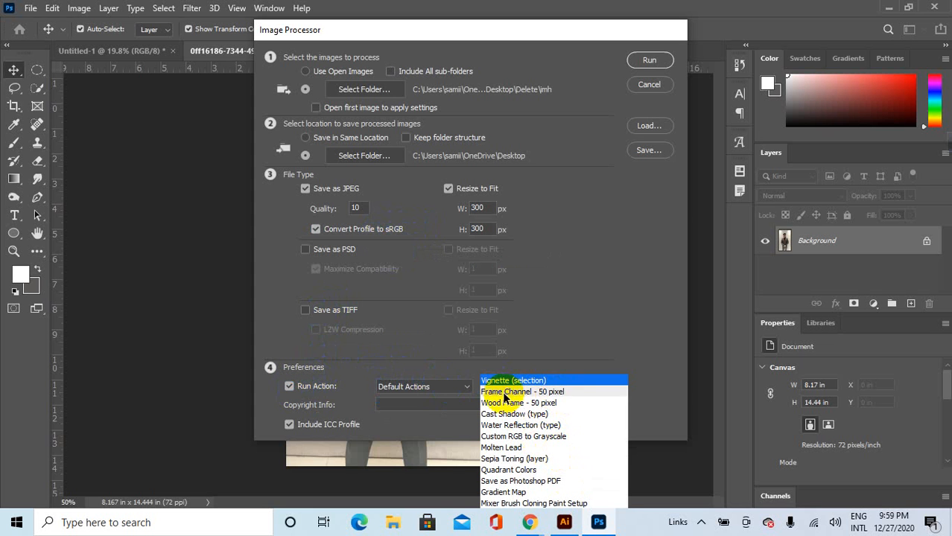
{"action": "left_click", "coordinate": [441, 379]}
{"action": "left_click", "coordinate": [290, 387]}
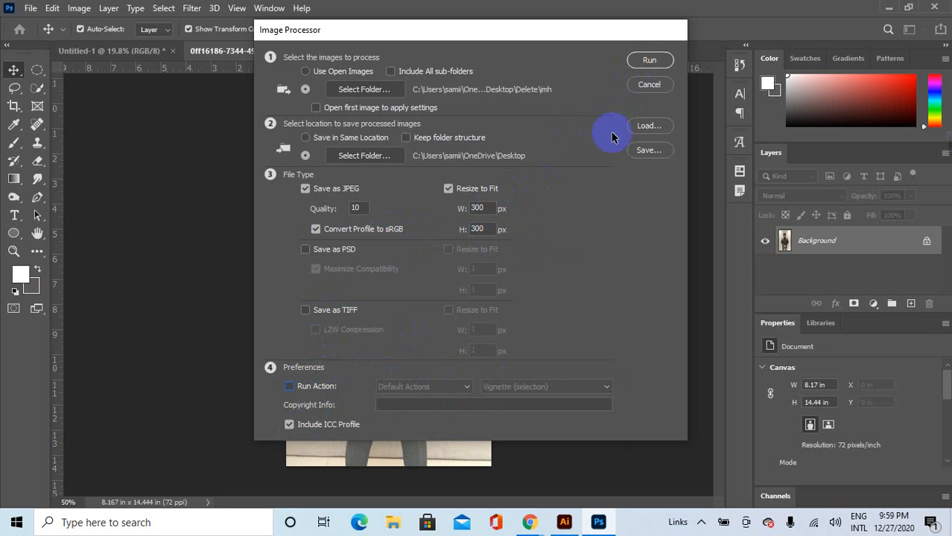
{"action": "left_click", "coordinate": [649, 86]}
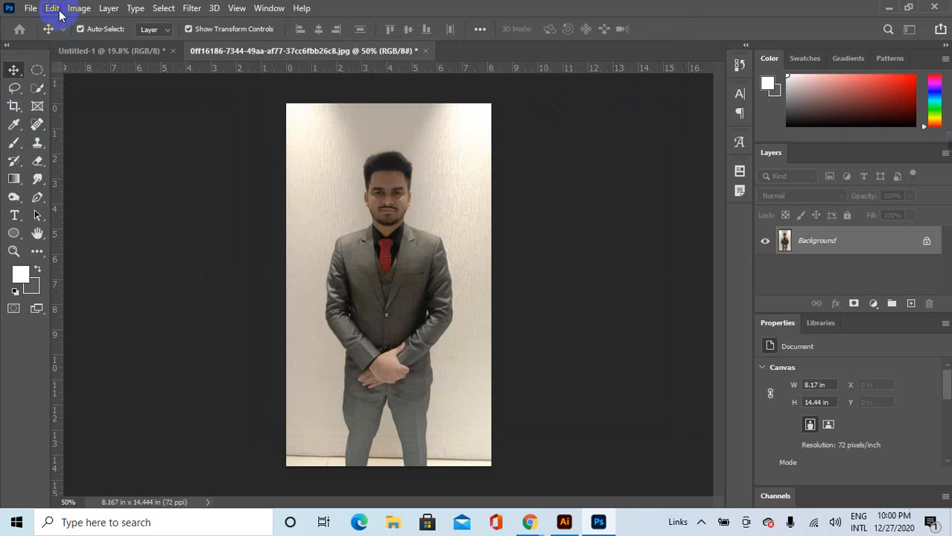
Turn off image asset generation for the suited man's photo.
{"action": "left_click", "coordinate": [30, 8]}
{"action": "left_click", "coordinate": [30, 9]}
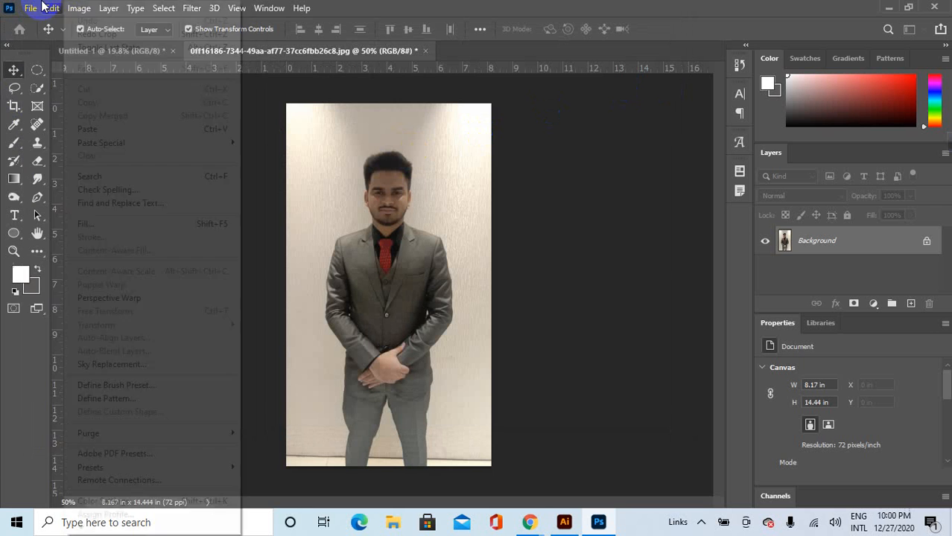
{"action": "left_click", "coordinate": [65, 8]}
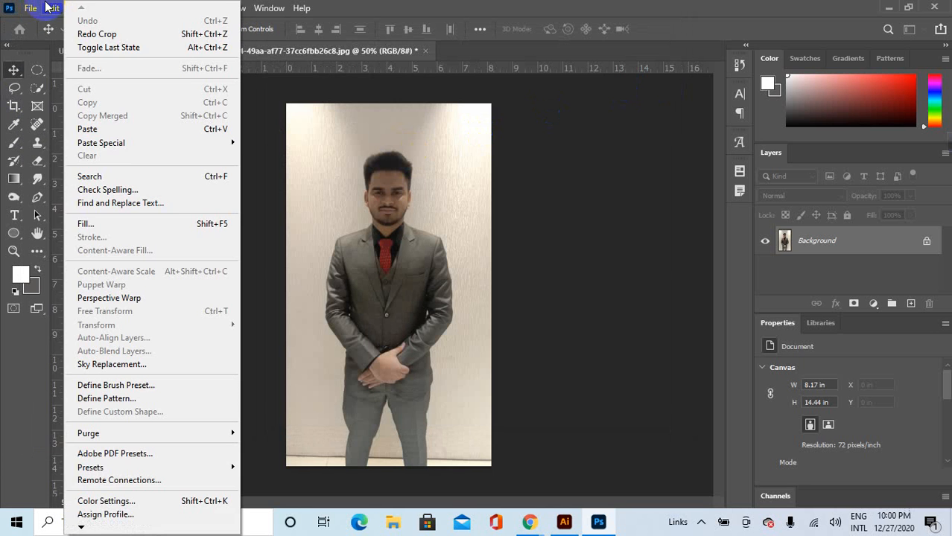
{"action": "mouse_move", "coordinate": [31, 8]}
{"action": "mouse_move", "coordinate": [115, 349]}
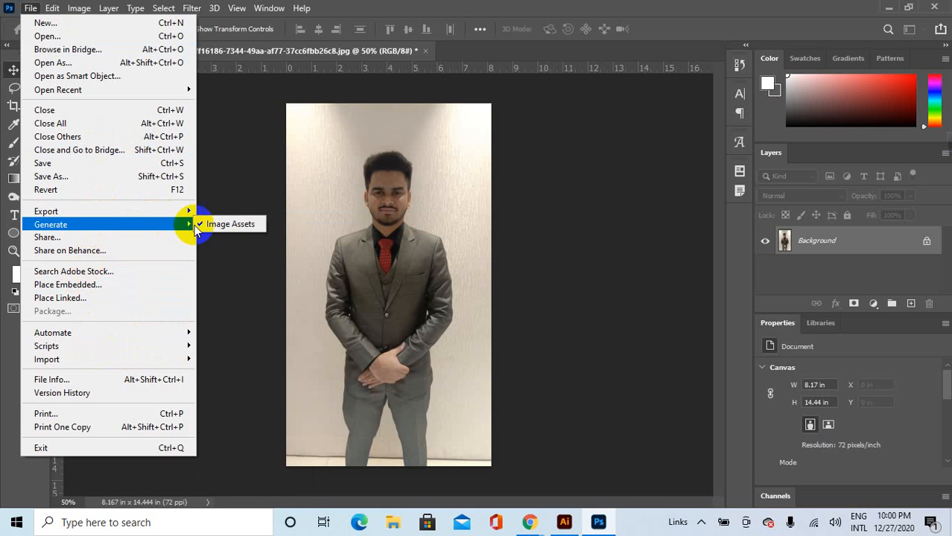
{"action": "left_click", "coordinate": [196, 228]}
{"action": "left_click", "coordinate": [30, 8]}
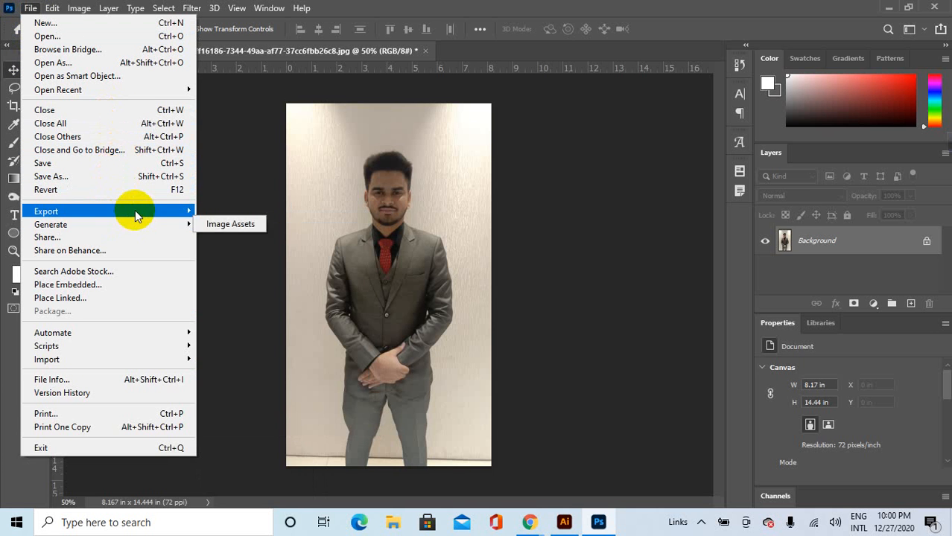
{"action": "mouse_move", "coordinate": [135, 212]}
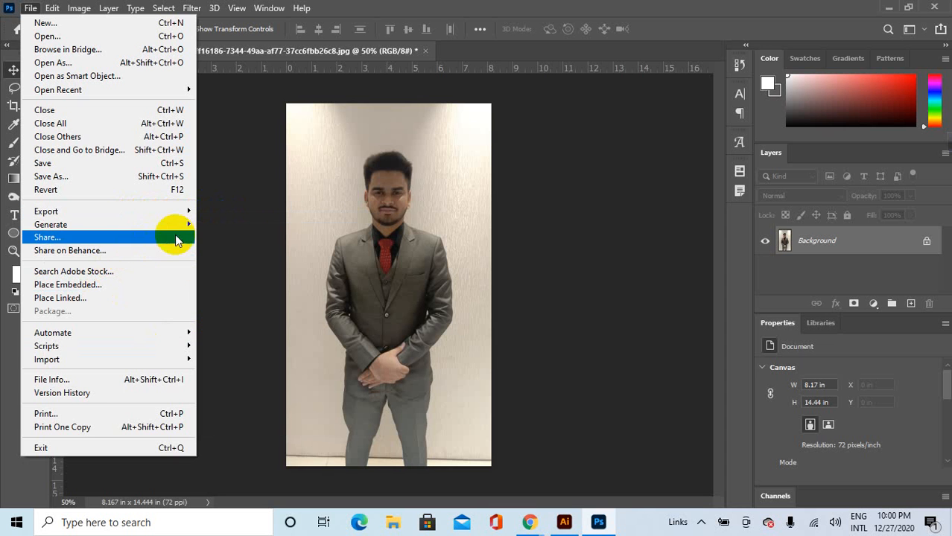
{"action": "left_click", "coordinate": [364, 50]}
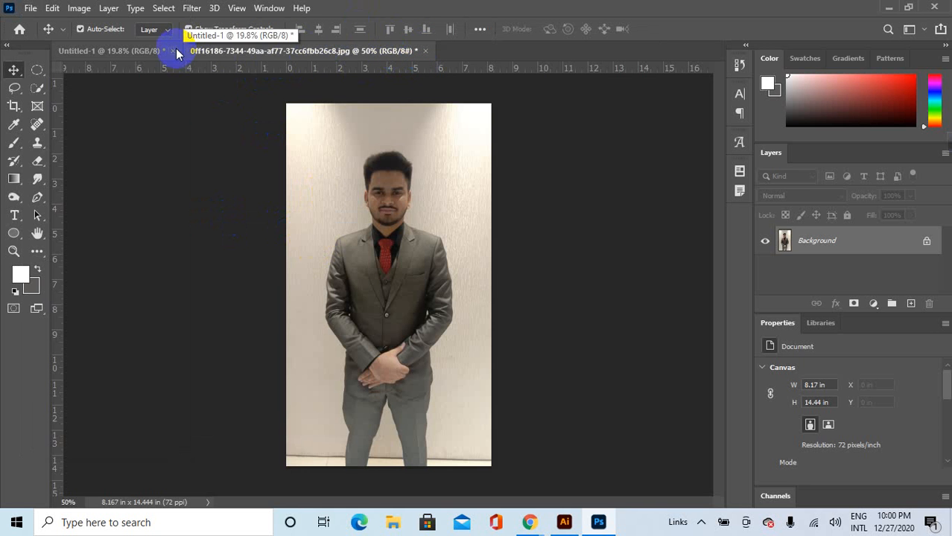
{"action": "left_click", "coordinate": [75, 54]}
{"action": "left_click", "coordinate": [246, 54]}
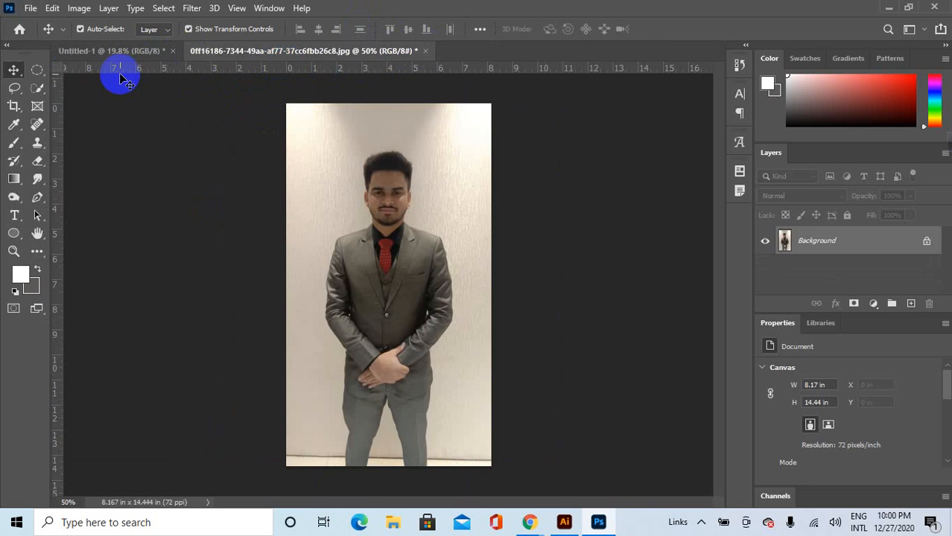
Activate the Crop tool on the suited man's photo and review its overlay options without changing them.
{"action": "left_click", "coordinate": [13, 106]}
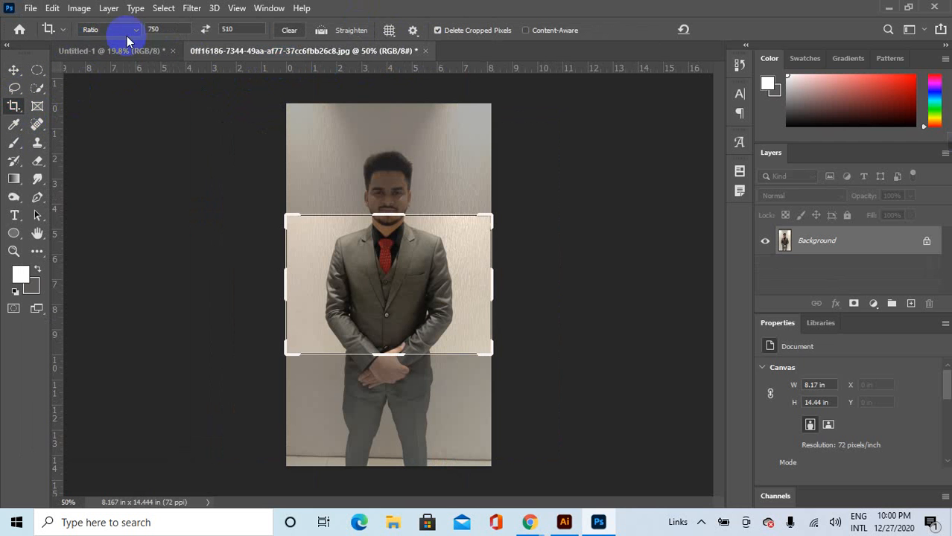
{"action": "left_click", "coordinate": [413, 31]}
{"action": "left_click", "coordinate": [415, 35]}
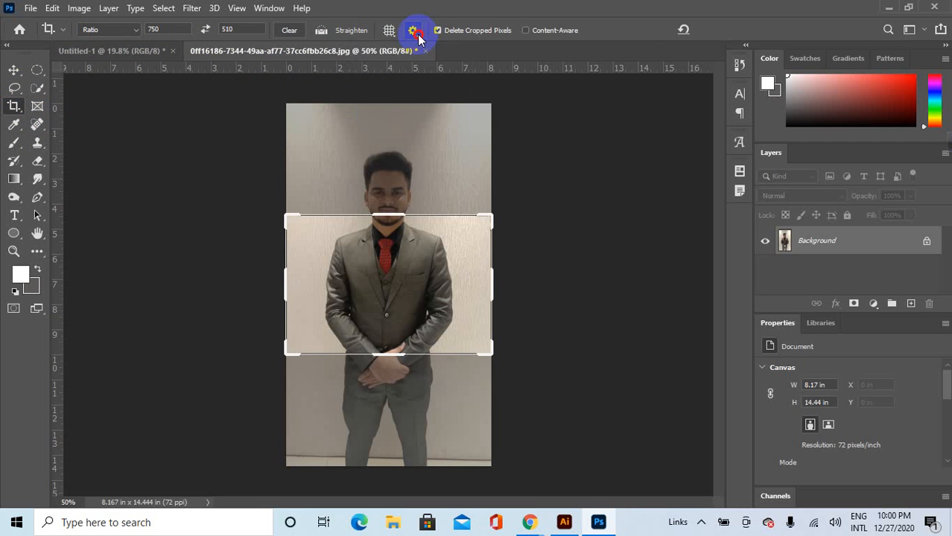
{"action": "left_click", "coordinate": [389, 30]}
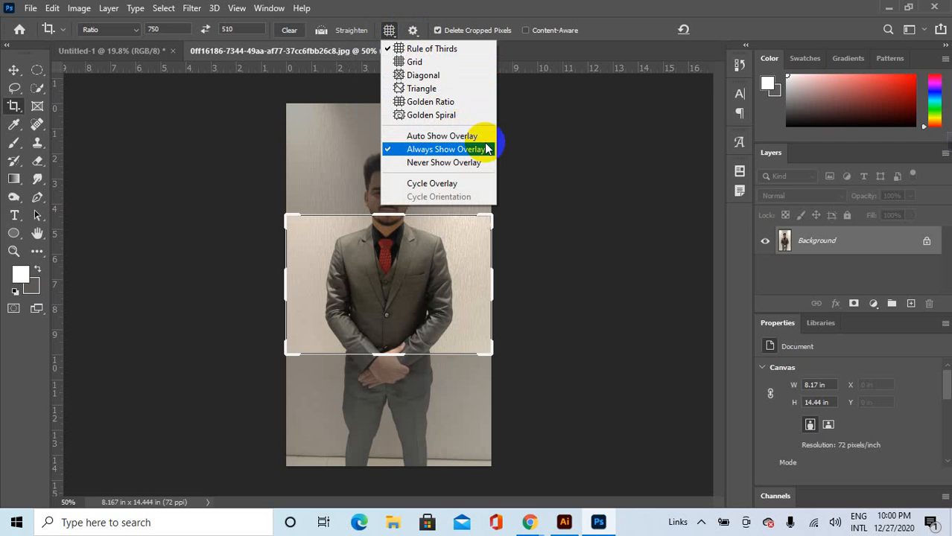
{"action": "left_click", "coordinate": [560, 59]}
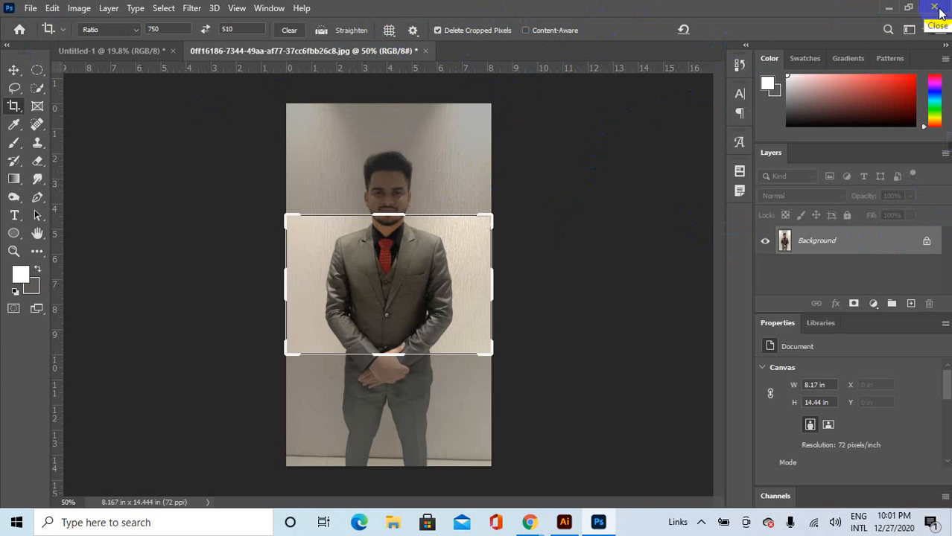
Minimize Photoshop and the browser to return to the green and red flag artwork in Illustrator.
{"action": "left_click", "coordinate": [889, 8]}
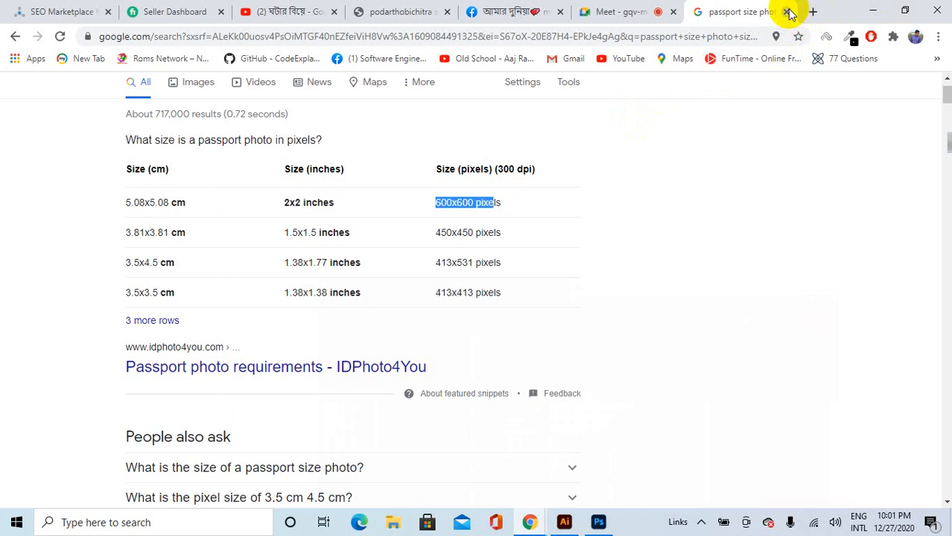
{"action": "left_click", "coordinate": [873, 11]}
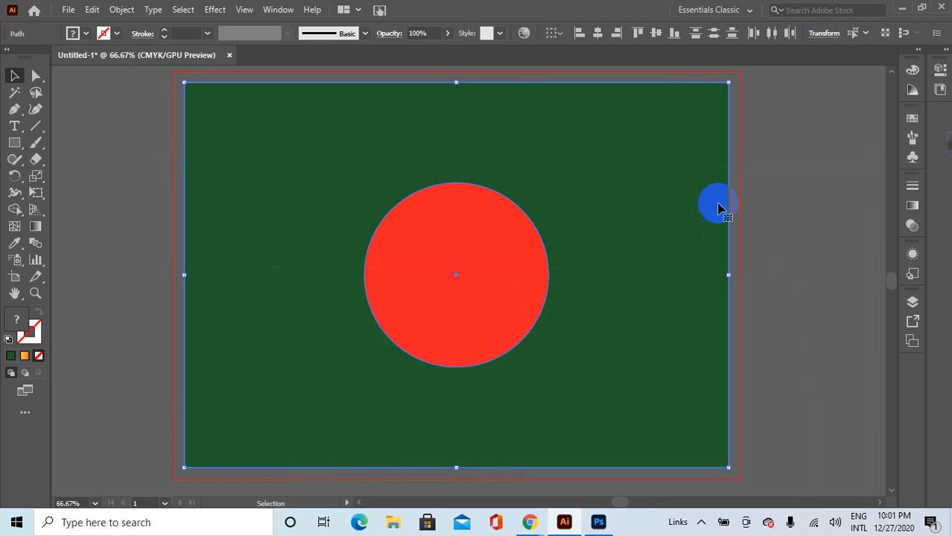
{"action": "scroll", "coordinate": [718, 206], "scroll_direction": "down", "scroll_amount": 2}
{"action": "scroll", "coordinate": [857, 218], "scroll_direction": "up", "scroll_amount": 1}
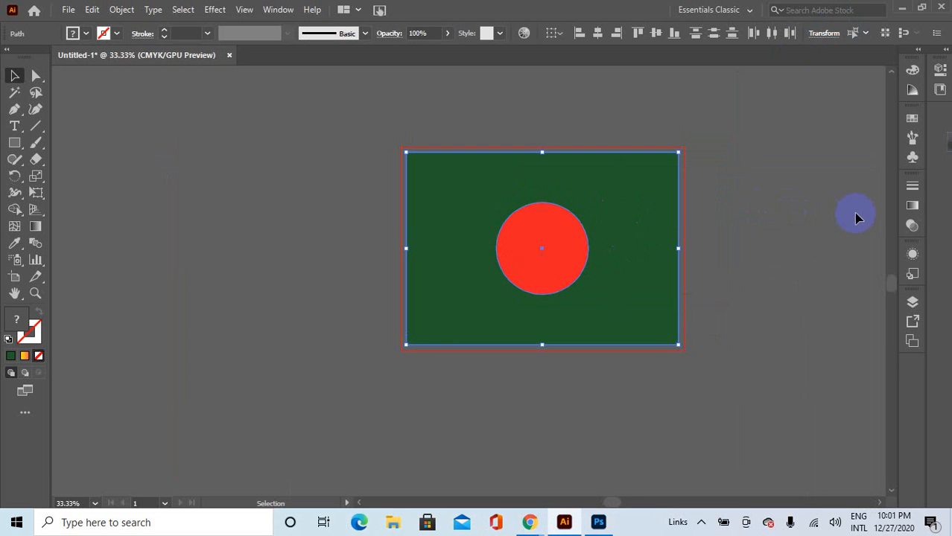
{"action": "scroll", "coordinate": [886, 214], "scroll_direction": "up", "scroll_amount": 2}
{"action": "scroll", "coordinate": [797, 213], "scroll_direction": "down", "scroll_amount": 3}
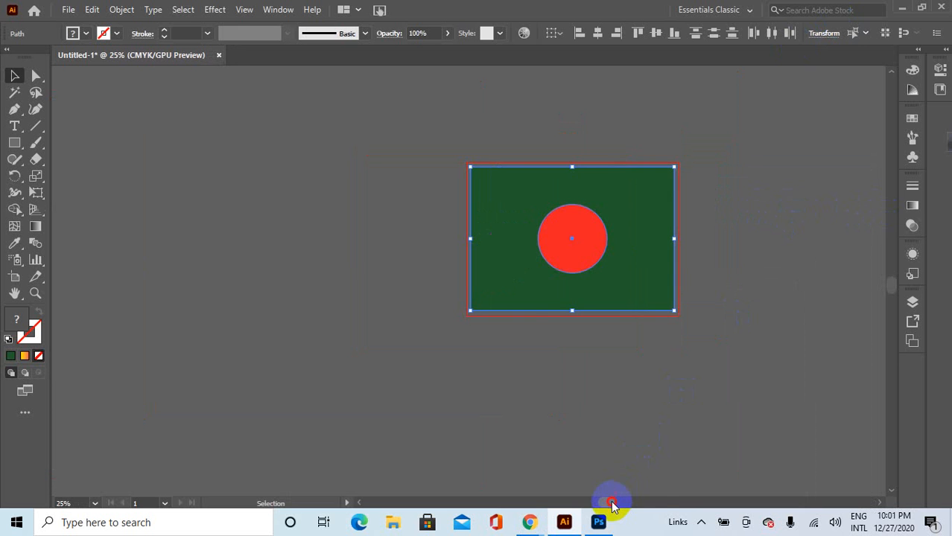
{"action": "left_click_drag", "start_coordinate": [612, 507], "coordinate": [633, 504]}
{"action": "scroll", "coordinate": [335, 237], "scroll_direction": "up", "scroll_amount": 1}
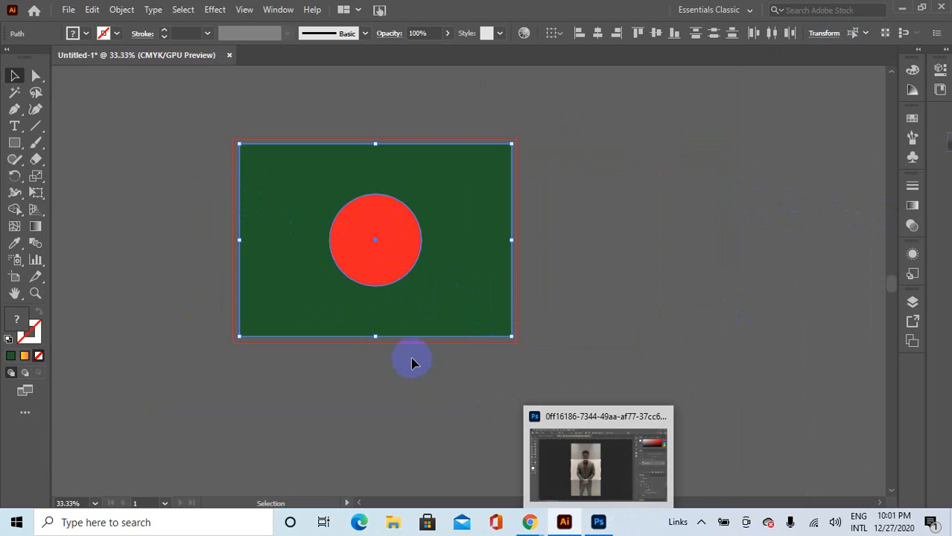
{"action": "scroll", "coordinate": [179, 249], "scroll_direction": "up", "scroll_amount": 1}
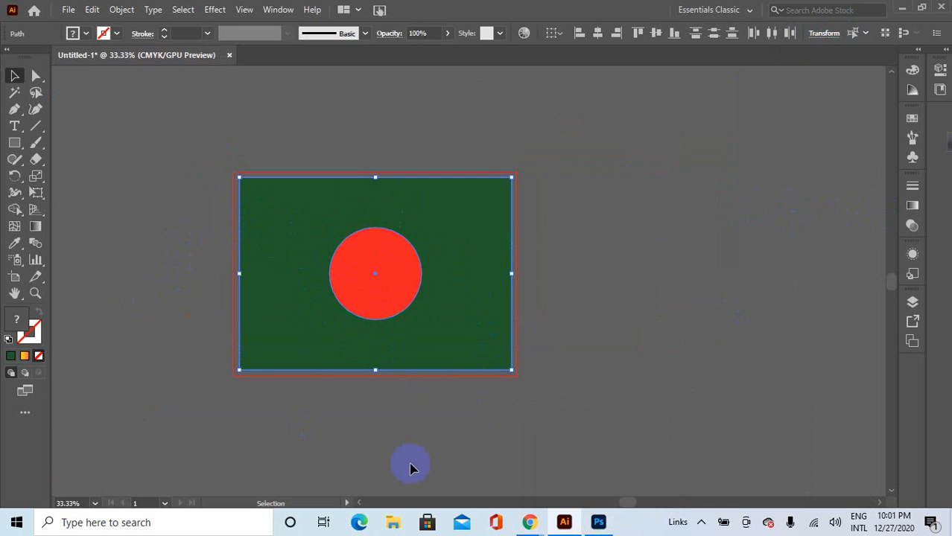
{"action": "left_click_drag", "start_coordinate": [623, 502], "coordinate": [614, 502]}
{"action": "scroll", "coordinate": [423, 353], "scroll_direction": "up", "scroll_amount": 1}
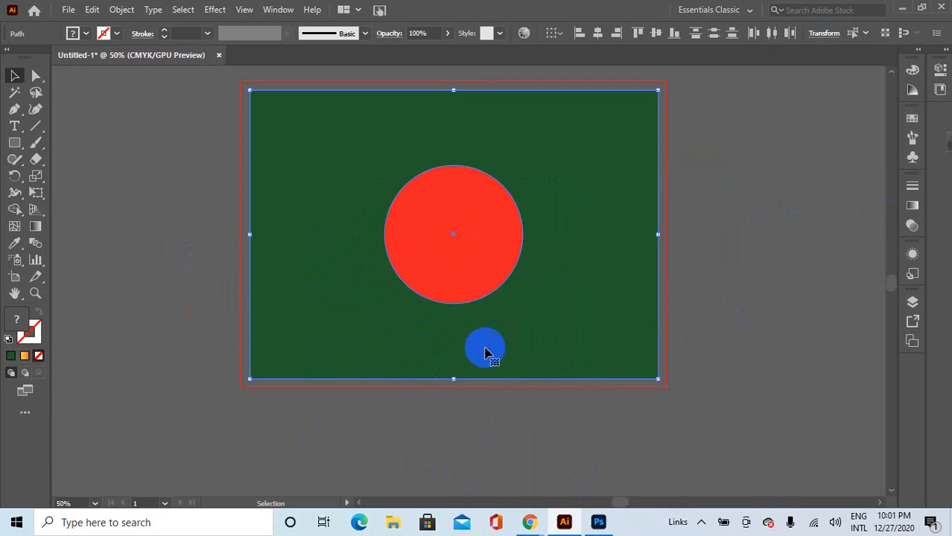
Delete the green rectangle and the red circle from the artboard.
{"action": "left_click_drag", "start_coordinate": [490, 352], "coordinate": [362, 277]}
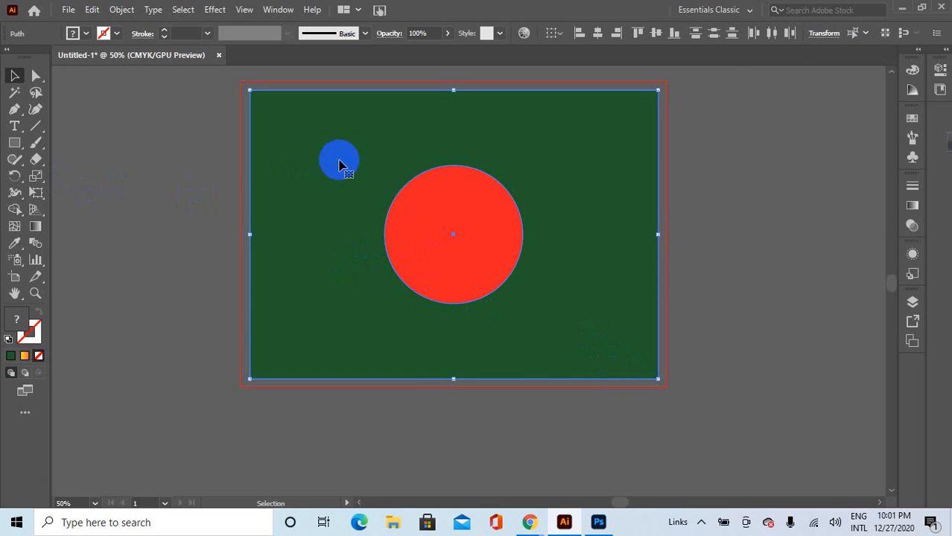
{"action": "left_click_drag", "start_coordinate": [243, 157], "coordinate": [503, 277]}
{"action": "scroll", "coordinate": [476, 315], "scroll_direction": "up", "scroll_amount": 1}
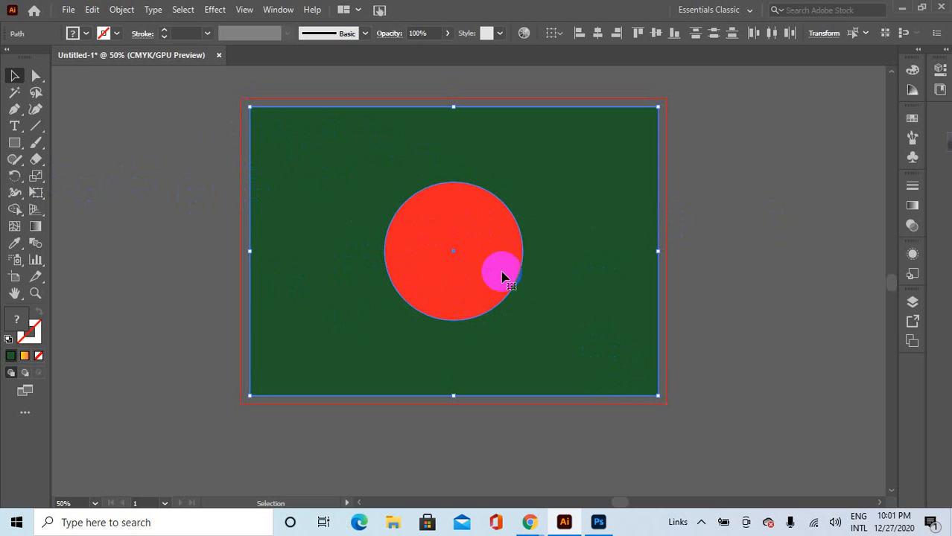
{"action": "left_click_drag", "start_coordinate": [719, 199], "coordinate": [477, 296]}
{"action": "key", "text": "Delete"}
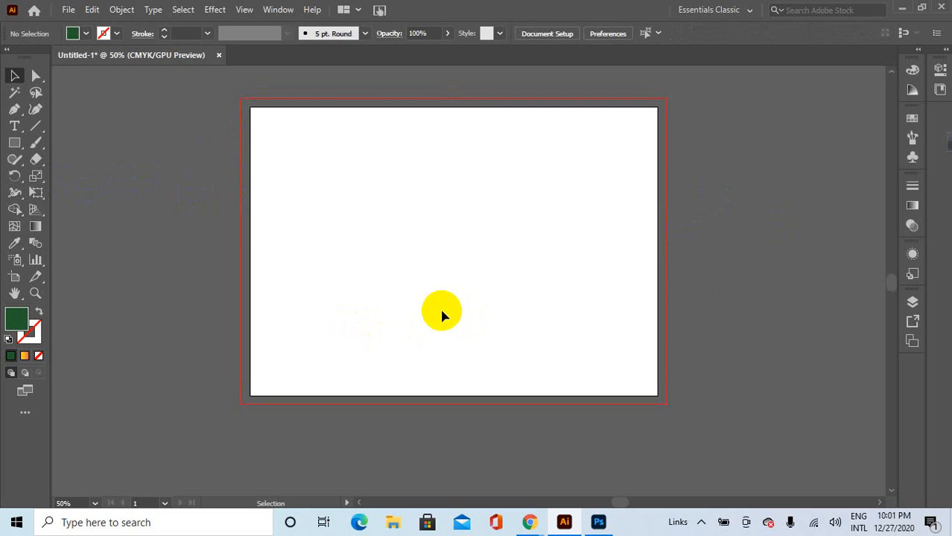
Activate the Rectangle tool for drawing on the empty artboard.
{"action": "left_click", "coordinate": [32, 146]}
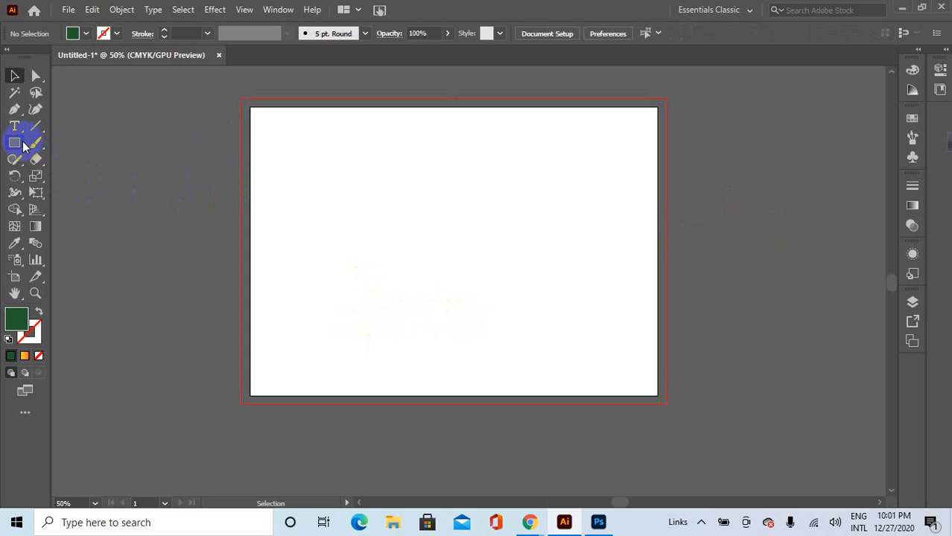
{"action": "left_click", "coordinate": [23, 145]}
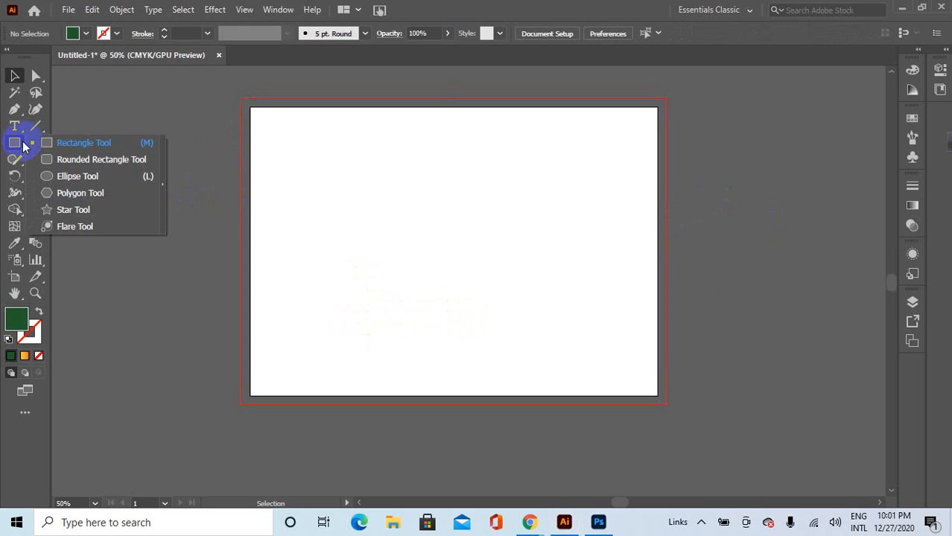
{"action": "left_click", "coordinate": [23, 145]}
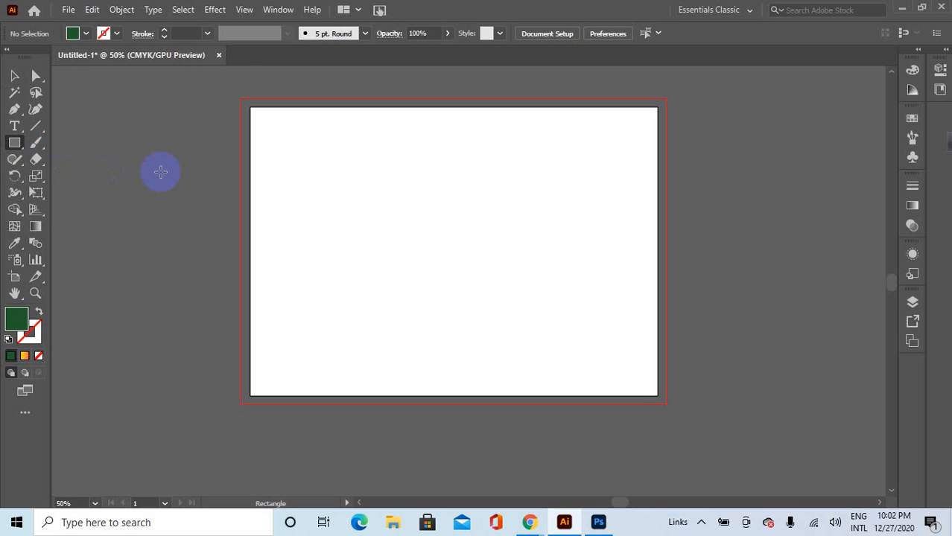
{"action": "scroll", "coordinate": [301, 166], "scroll_direction": "down", "scroll_amount": 3}
{"action": "scroll", "coordinate": [583, 179], "scroll_direction": "up", "scroll_amount": 1}
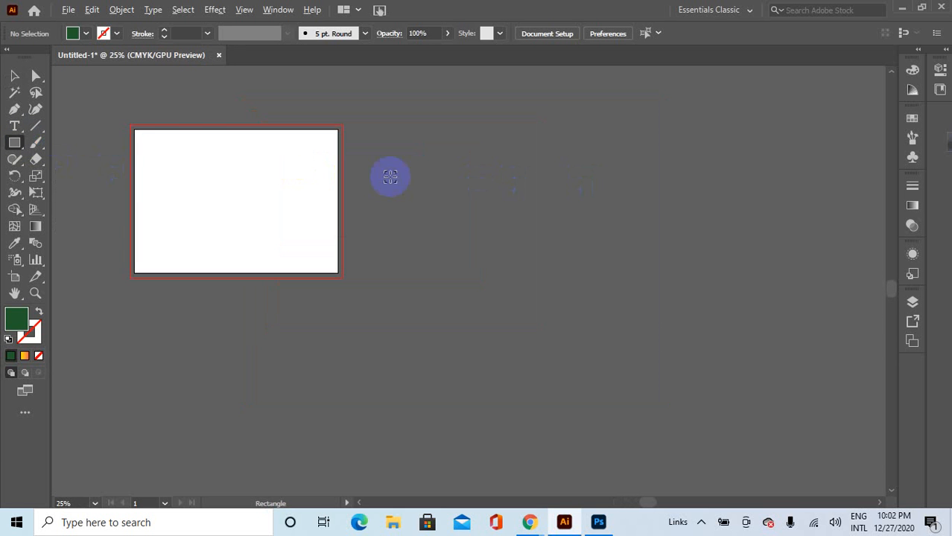
Start a new document and set its size to 3.5 in wide by 2 in high.
{"action": "left_click", "coordinate": [67, 11]}
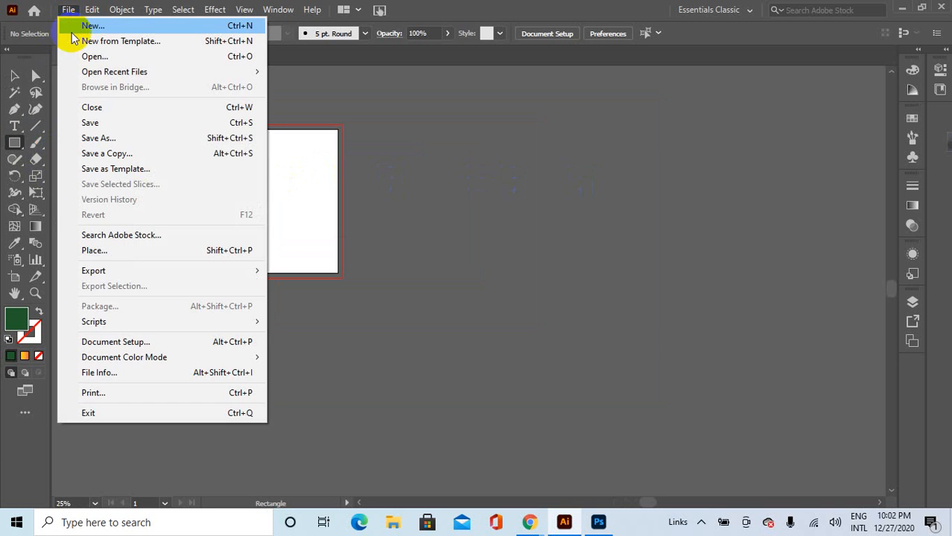
{"action": "left_click", "coordinate": [75, 29]}
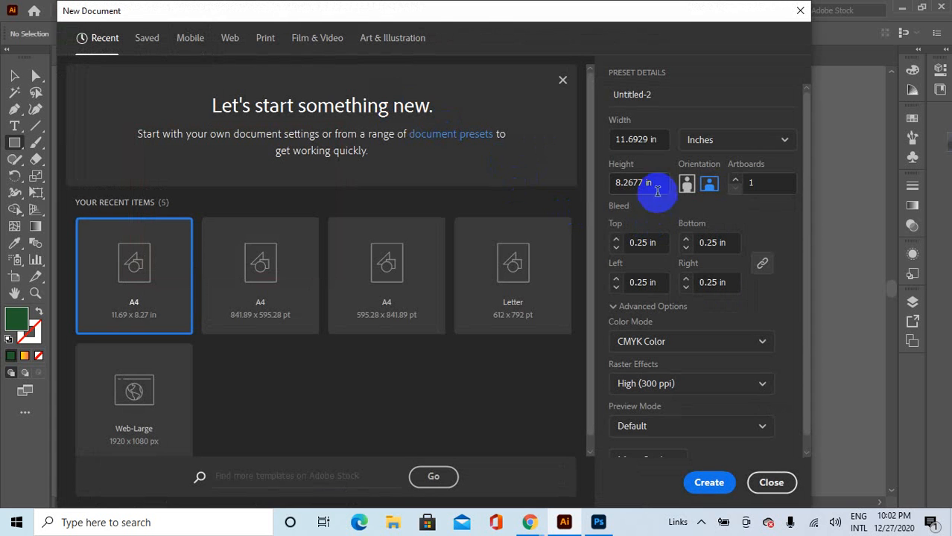
{"action": "left_click", "coordinate": [659, 141]}
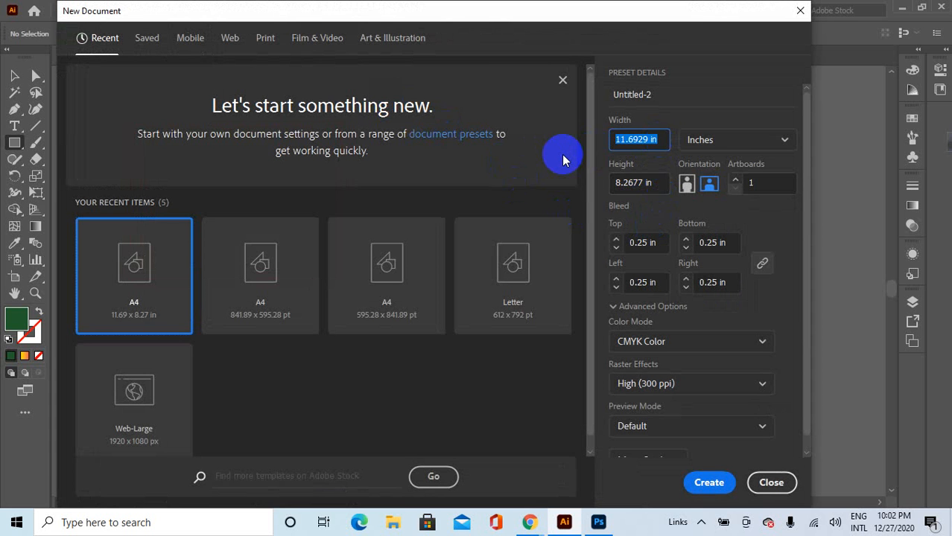
{"action": "type", "text": "2"}
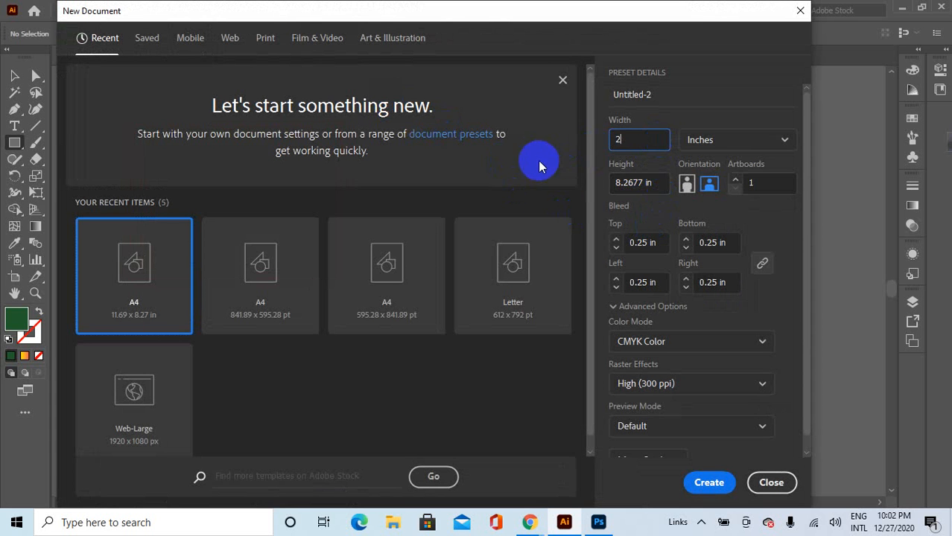
{"action": "left_click", "coordinate": [633, 183]}
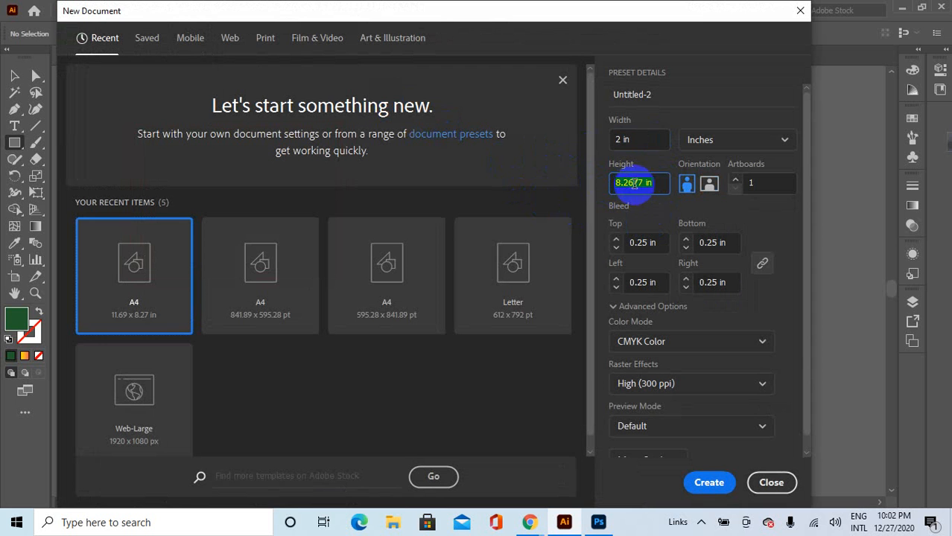
{"action": "left_click", "coordinate": [653, 141]}
{"action": "type", "text": "3."}
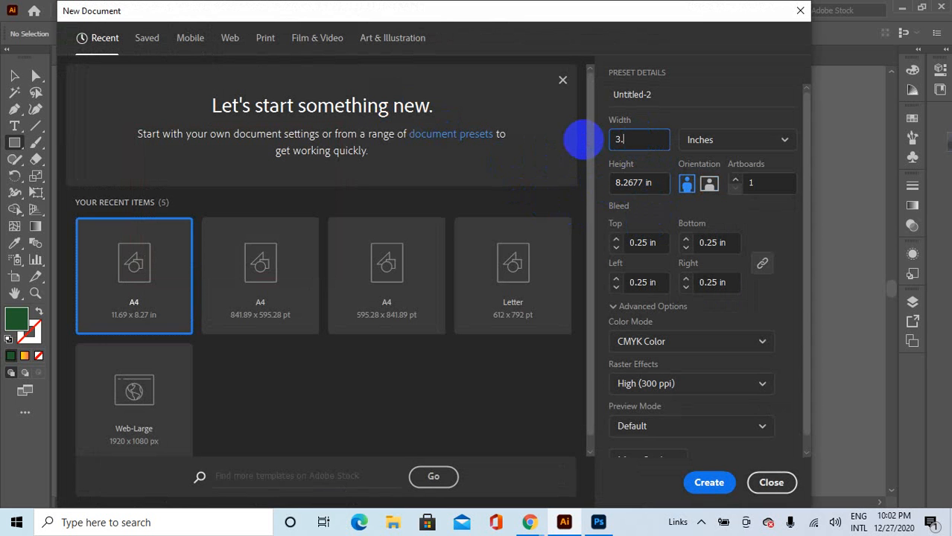
{"action": "type", "text": "5"}
{"action": "left_click", "coordinate": [640, 185]}
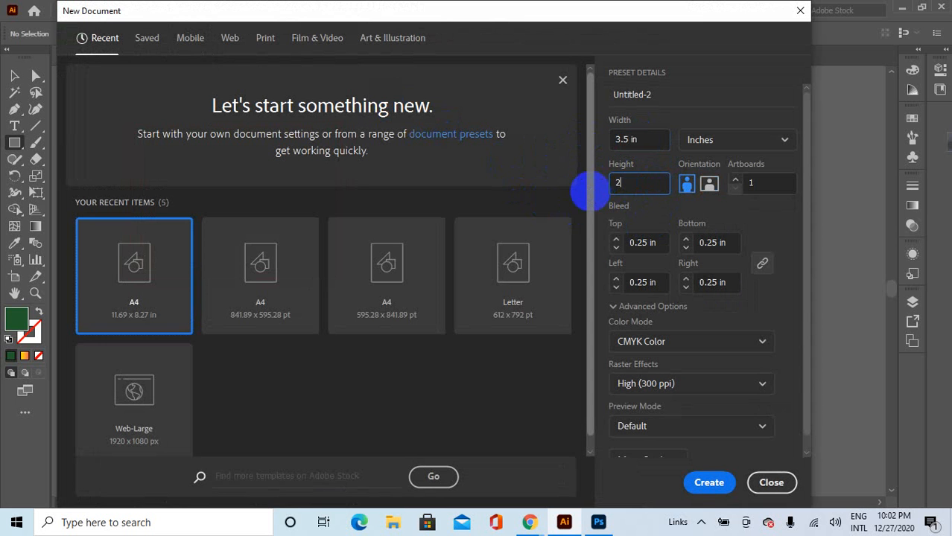
{"action": "left_click", "coordinate": [687, 206]}
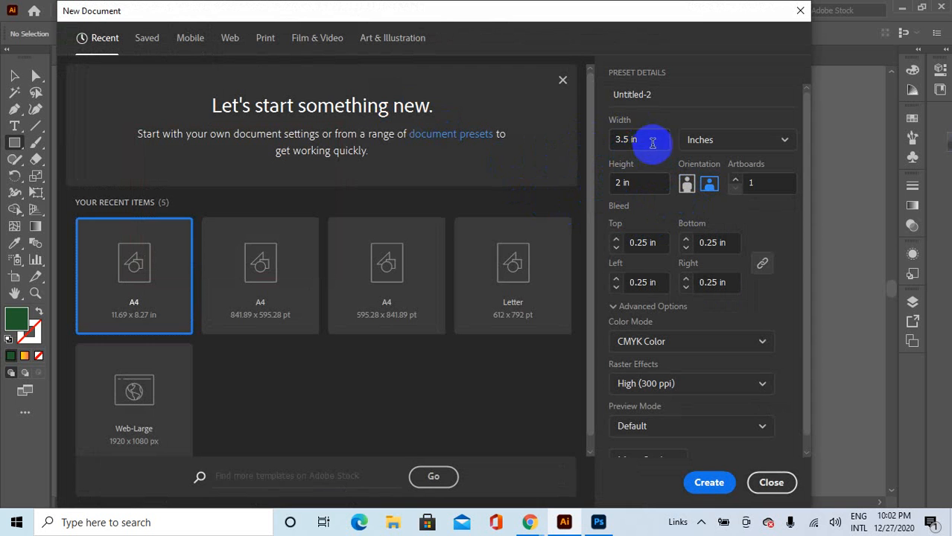
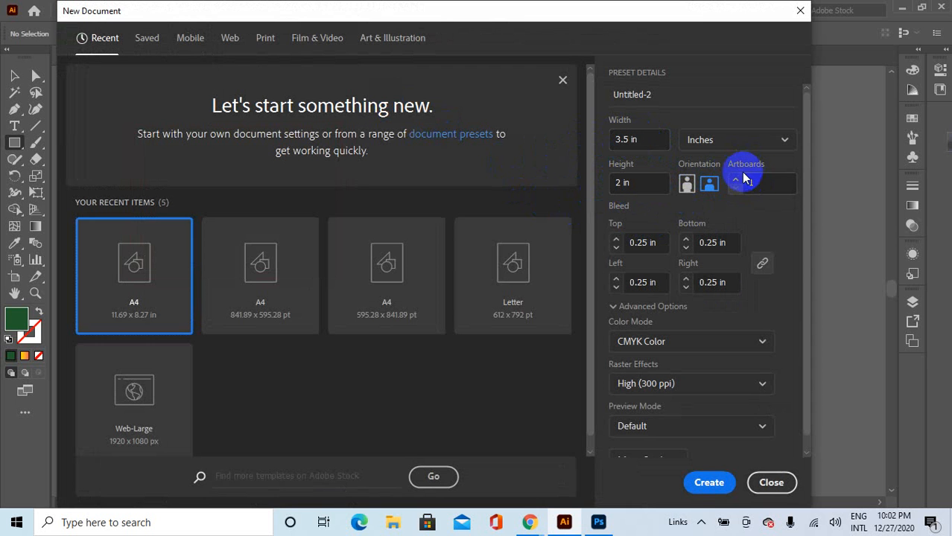
Set the number of artboards to 2 and create the document.
{"action": "left_click", "coordinate": [737, 179]}
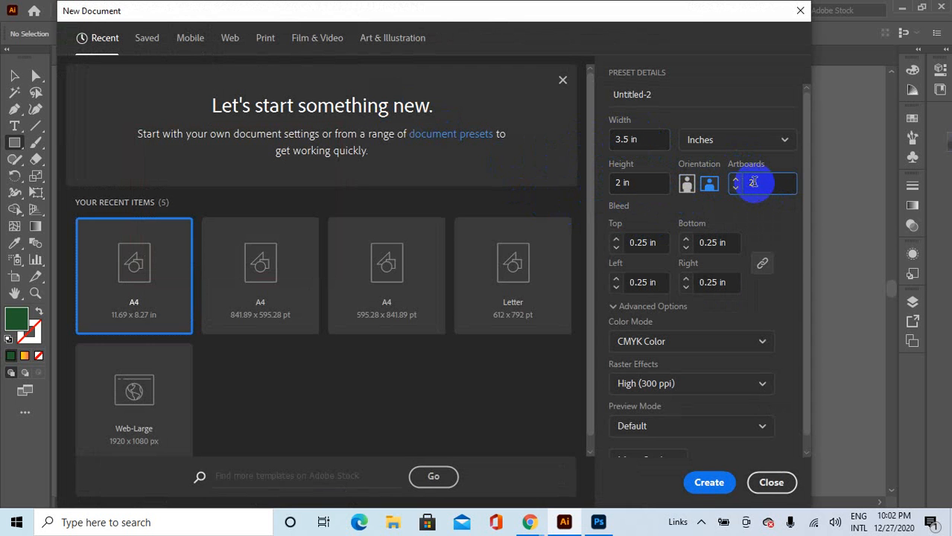
{"action": "double_click", "coordinate": [756, 182]}
{"action": "left_click", "coordinate": [709, 483]}
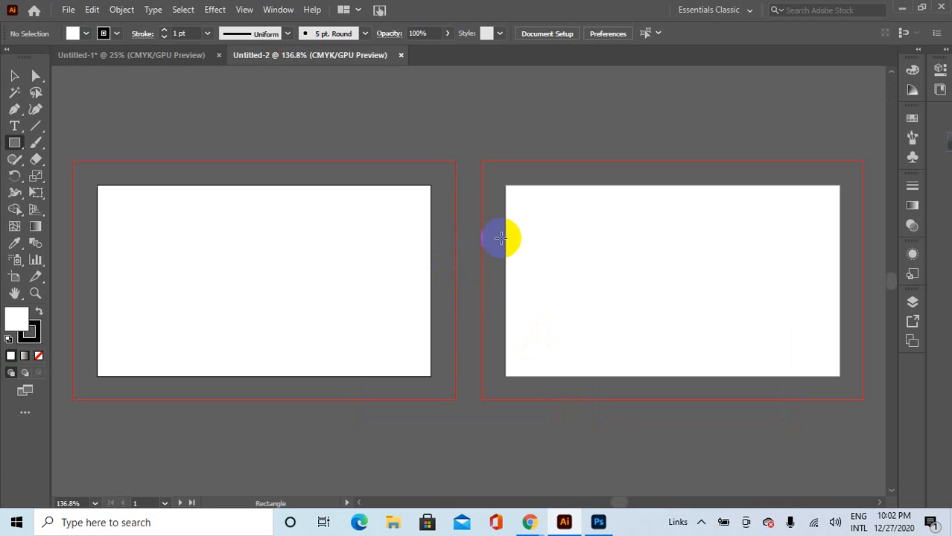
Draw a rectangle covering the whole first artboard and fill it with yellow.
{"action": "key", "text": "ctrl+1"}
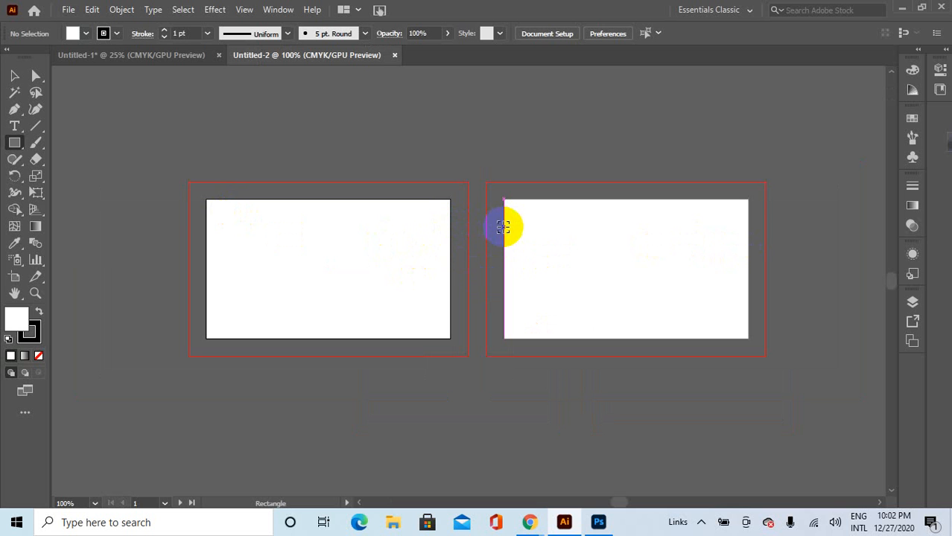
{"action": "left_click", "coordinate": [15, 144]}
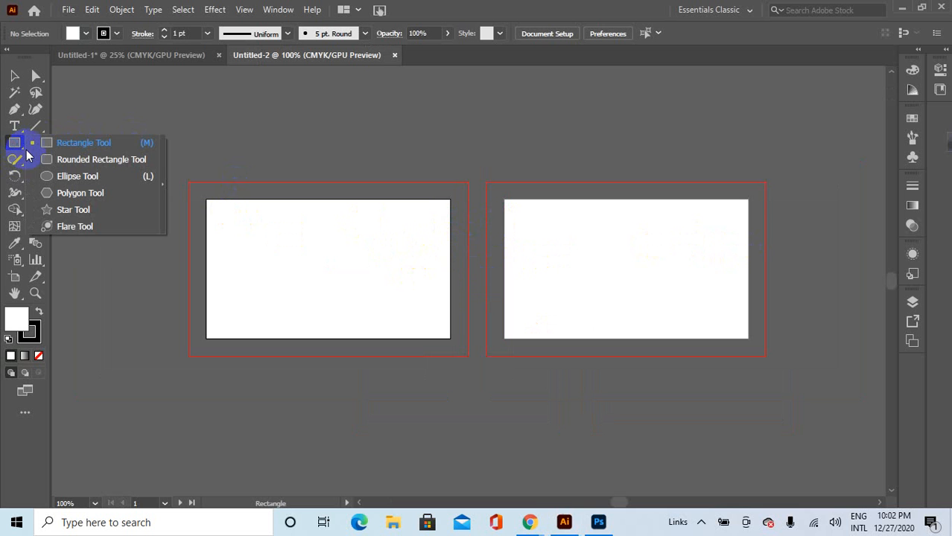
{"action": "left_click", "coordinate": [68, 146]}
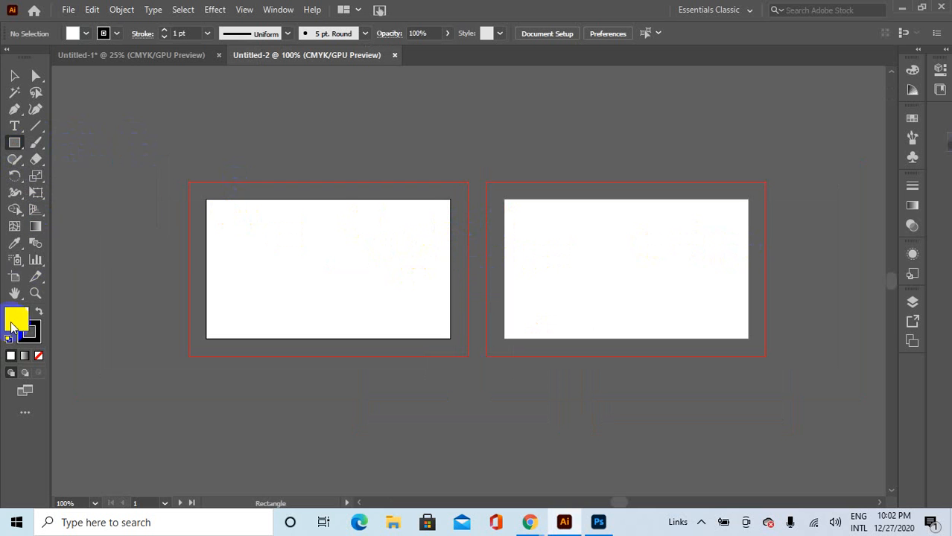
{"action": "left_click", "coordinate": [214, 205]}
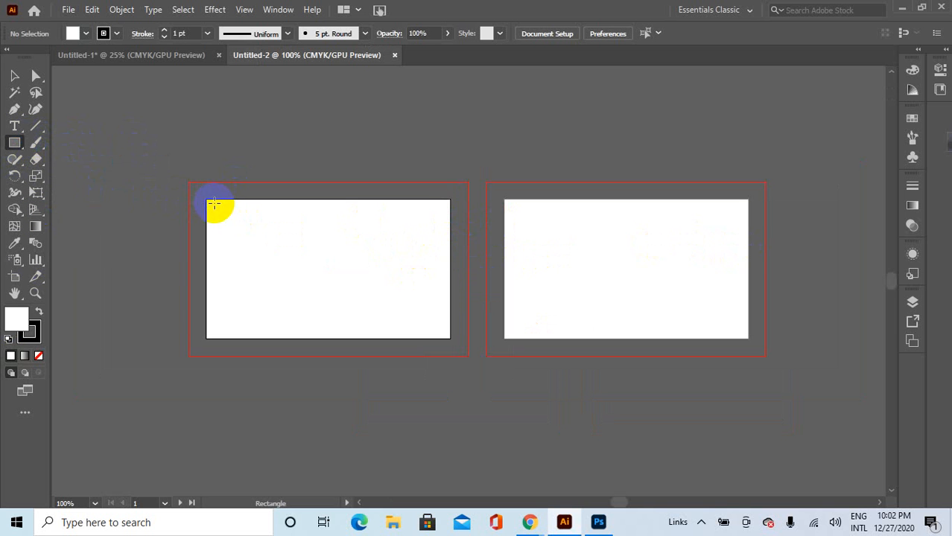
{"action": "left_click_drag", "start_coordinate": [207, 198], "coordinate": [450, 341]}
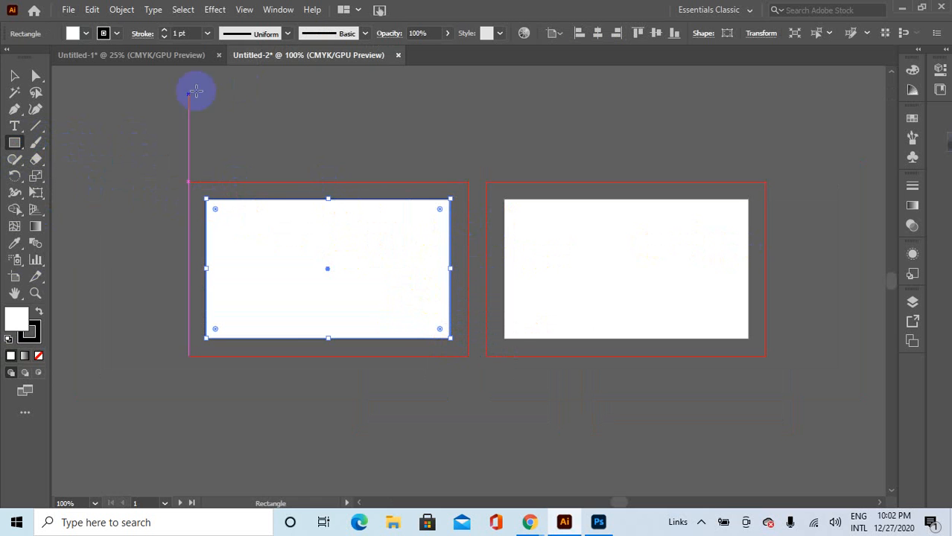
{"action": "left_click", "coordinate": [912, 69]}
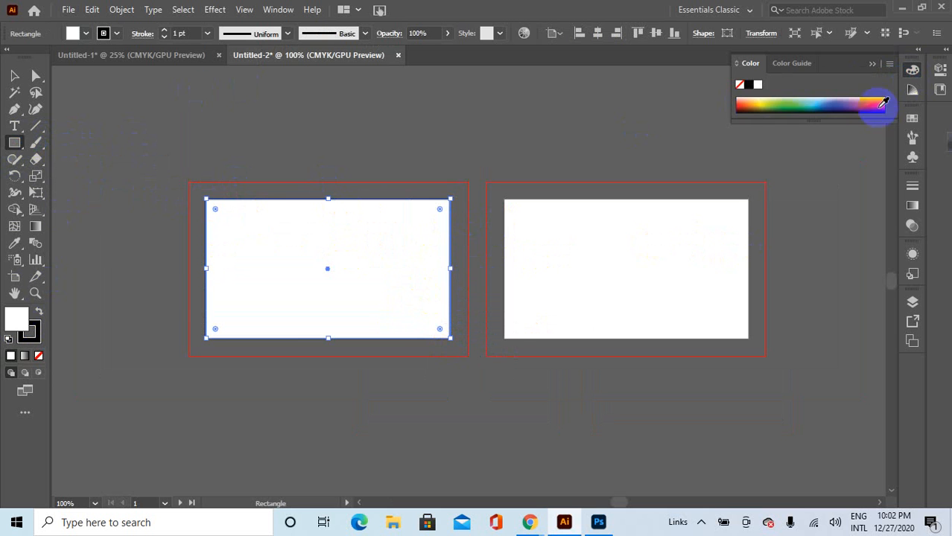
{"action": "left_click", "coordinate": [763, 99]}
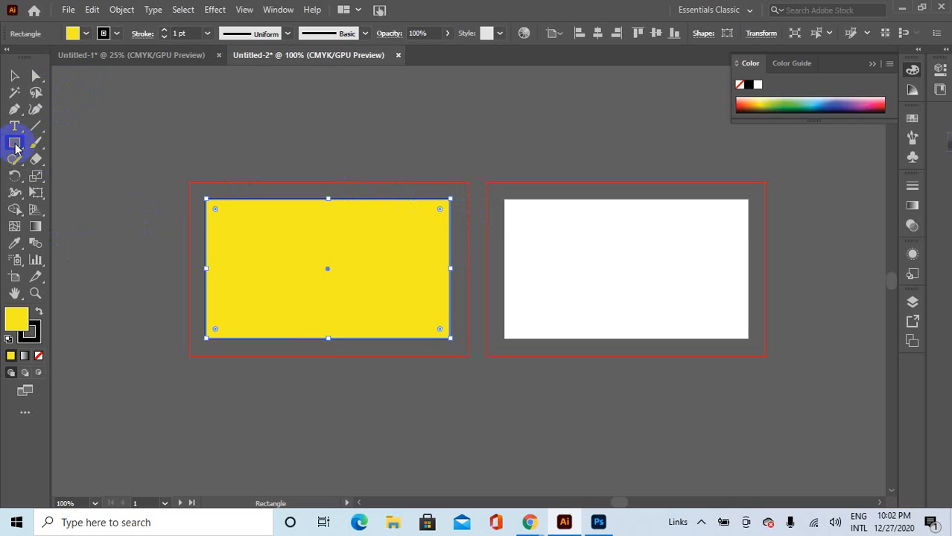
Draw a rectangle covering the whole second artboard and fill it with blue.
{"action": "left_click_drag", "start_coordinate": [15, 147], "coordinate": [44, 142]}
{"action": "left_click_drag", "start_coordinate": [506, 198], "coordinate": [749, 341]}
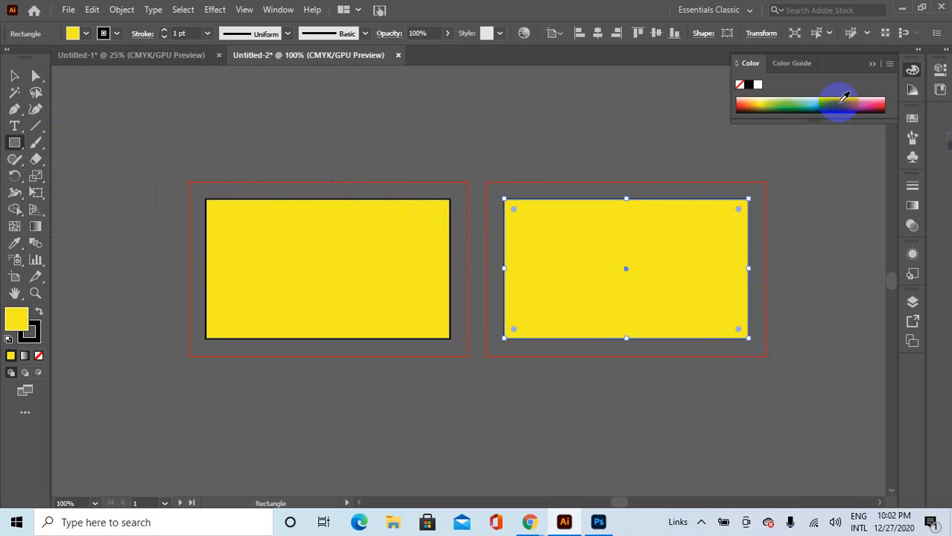
{"action": "left_click", "coordinate": [840, 97]}
{"action": "left_click", "coordinate": [68, 9]}
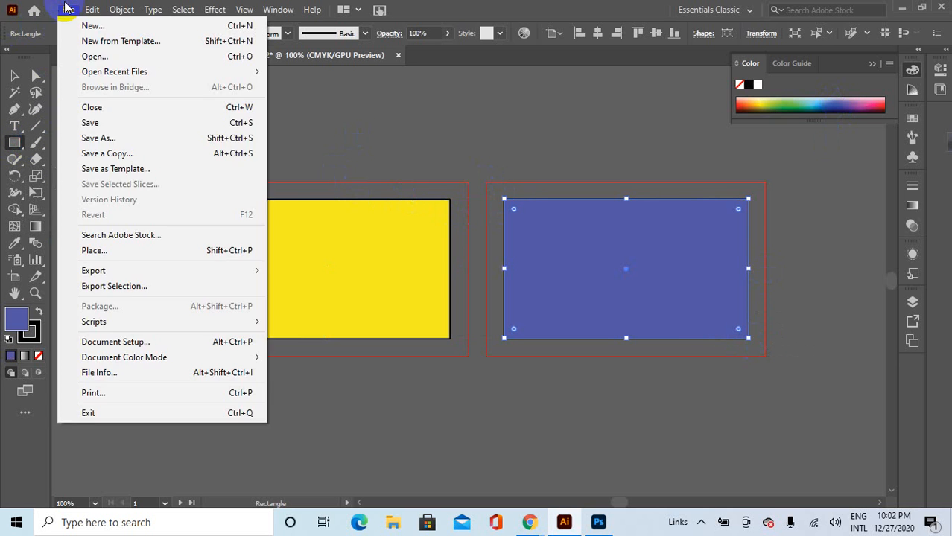
{"action": "left_click", "coordinate": [382, 127]}
{"action": "left_click", "coordinate": [487, 289]}
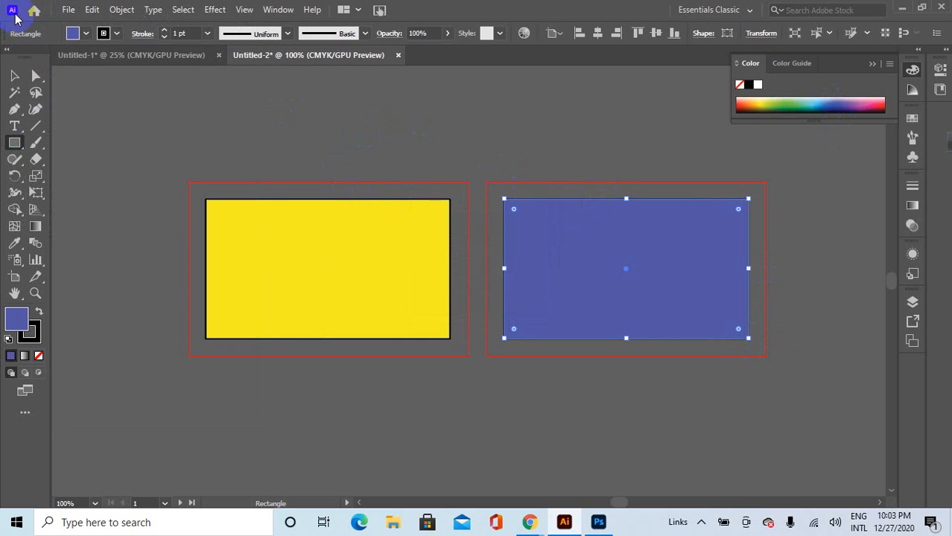
Remove the stroke from the yellow rectangle on the first artboard.
{"action": "left_click", "coordinate": [15, 76]}
{"action": "left_click", "coordinate": [425, 127]}
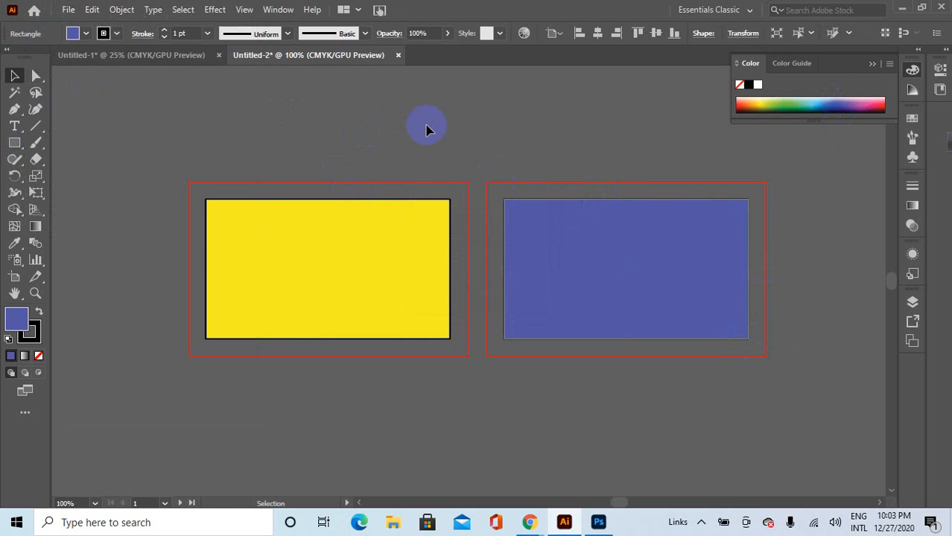
{"action": "left_click", "coordinate": [872, 64]}
{"action": "left_click", "coordinate": [438, 201]}
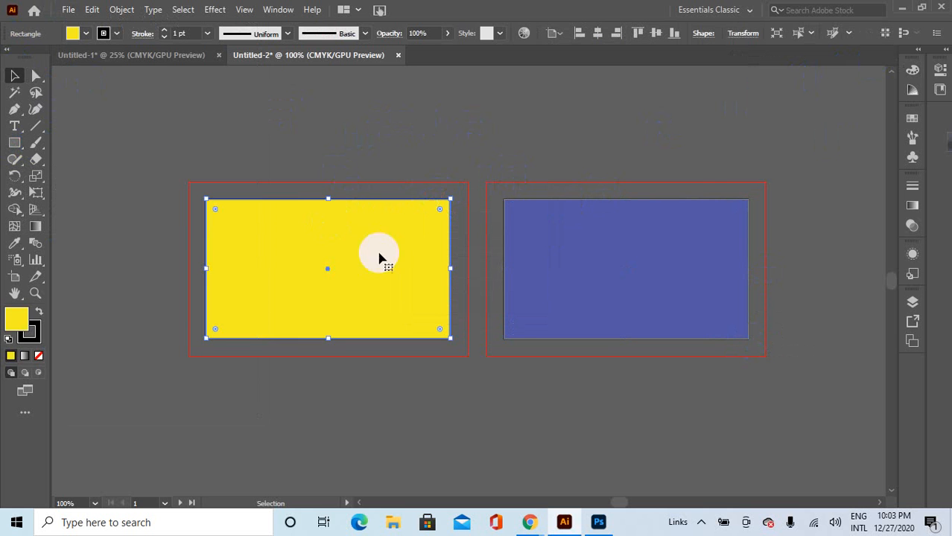
{"action": "left_click", "coordinate": [30, 334]}
{"action": "left_click", "coordinate": [35, 358]}
{"action": "left_click", "coordinate": [419, 132]}
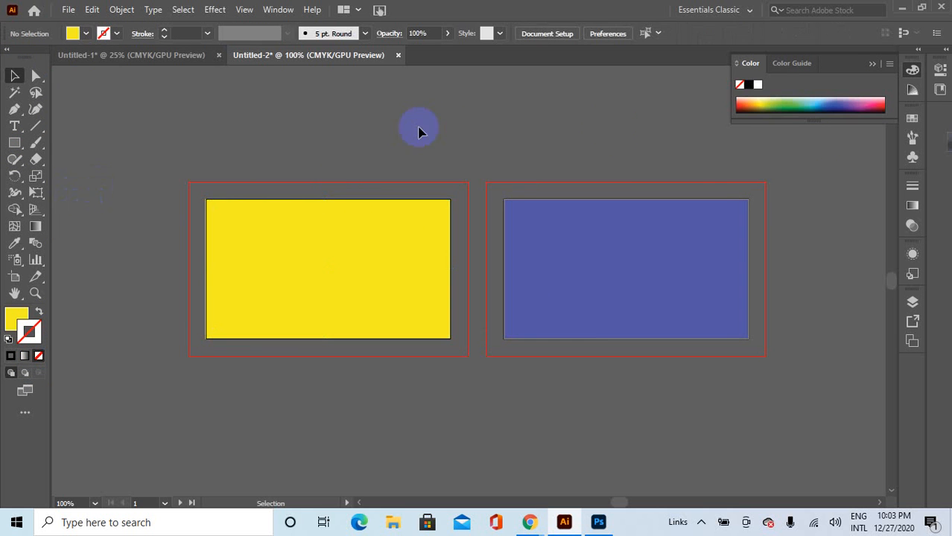
{"action": "left_click", "coordinate": [870, 64]}
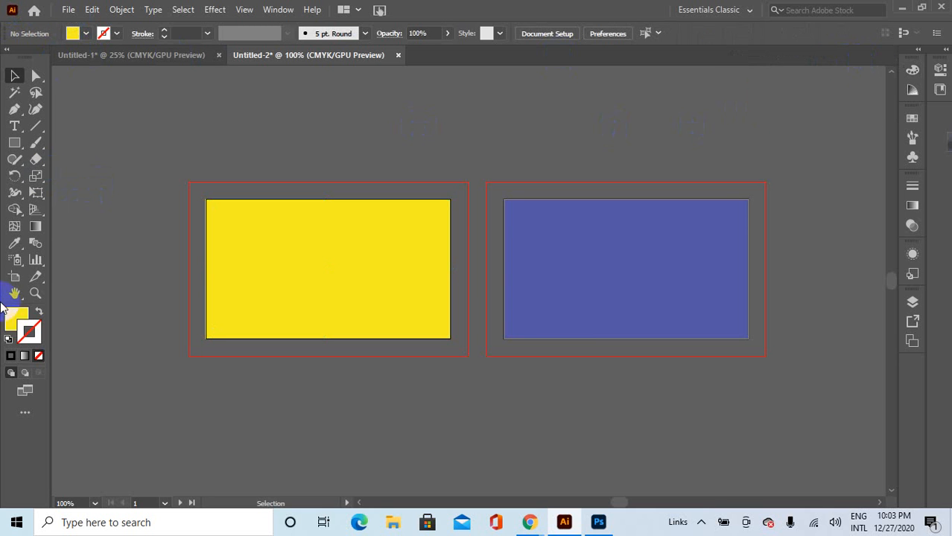
{"action": "left_click", "coordinate": [16, 319]}
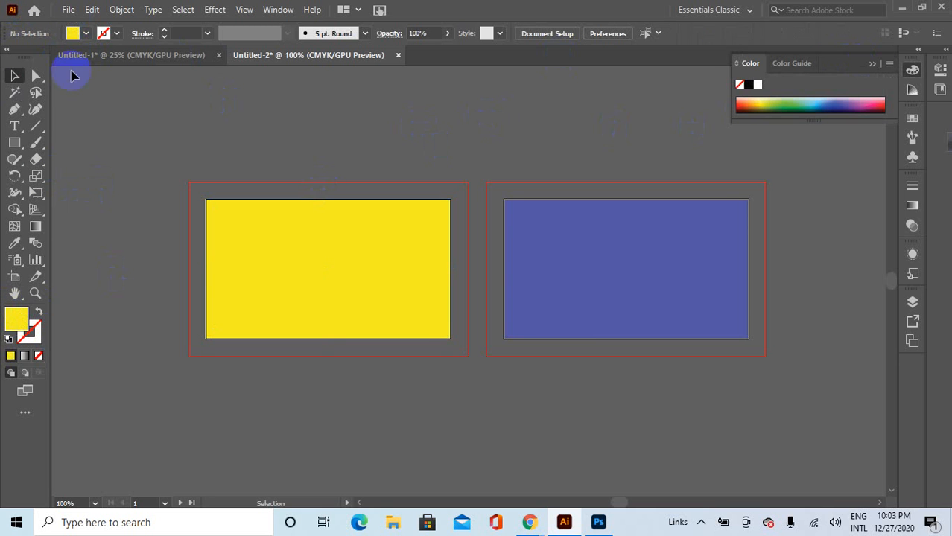
{"action": "left_click", "coordinate": [875, 66]}
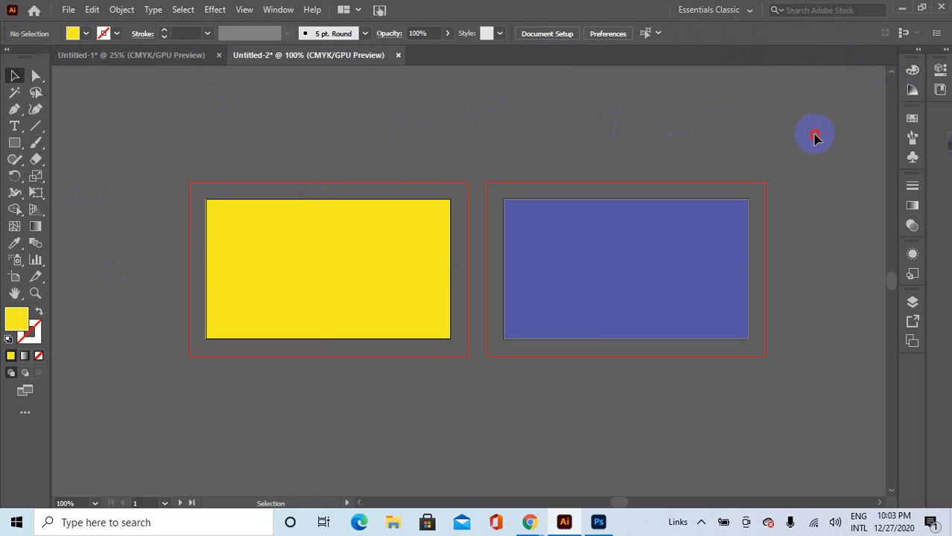
{"action": "left_click_drag", "start_coordinate": [356, 276], "coordinate": [298, 273]}
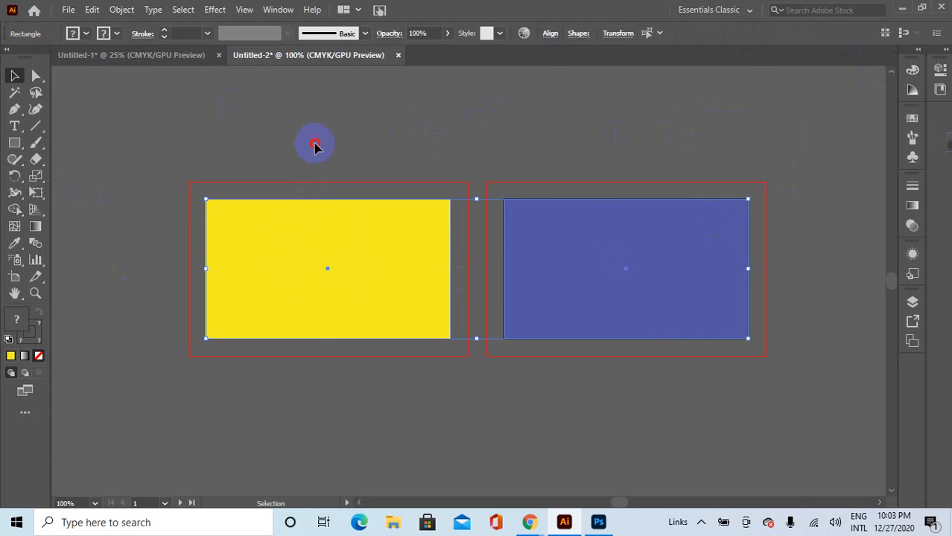
{"action": "left_click", "coordinate": [314, 145]}
{"action": "left_click", "coordinate": [408, 212]}
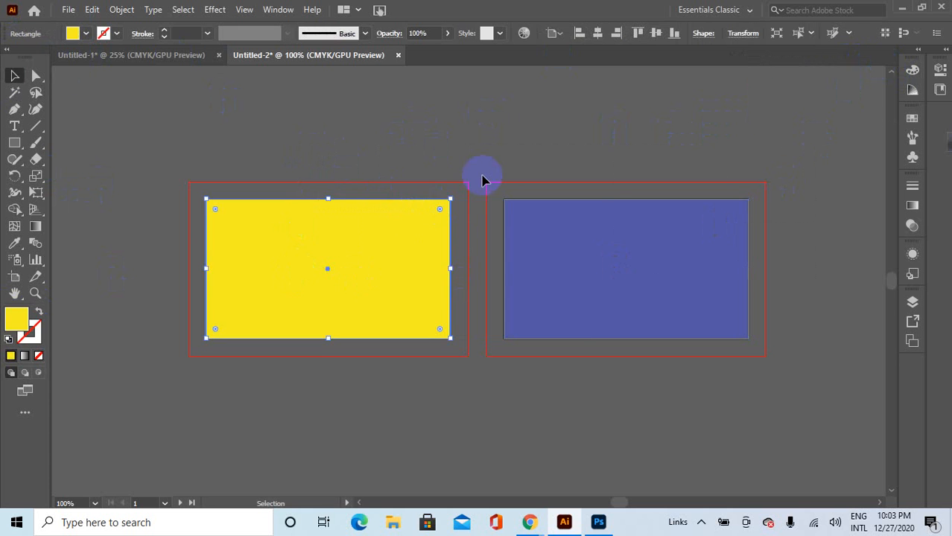
{"action": "left_click", "coordinate": [516, 171]}
{"action": "left_click", "coordinate": [565, 222]}
{"action": "left_click", "coordinate": [603, 188]}
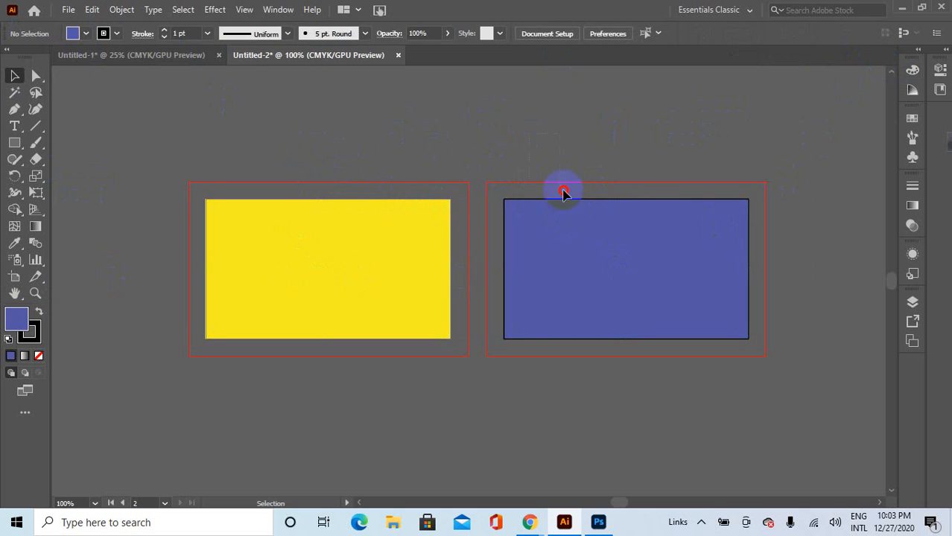
{"action": "left_click", "coordinate": [604, 213]}
{"action": "left_click", "coordinate": [526, 154]}
Select the yellow and blue rectangles together.
{"action": "left_click_drag", "start_coordinate": [552, 265], "coordinate": [555, 266]}
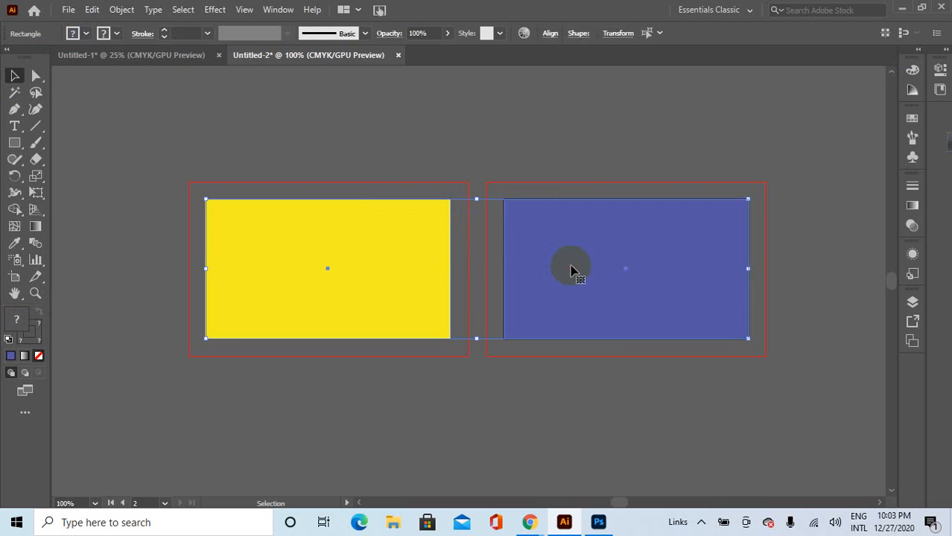
{"action": "left_click", "coordinate": [560, 181]}
{"action": "left_click", "coordinate": [378, 296]}
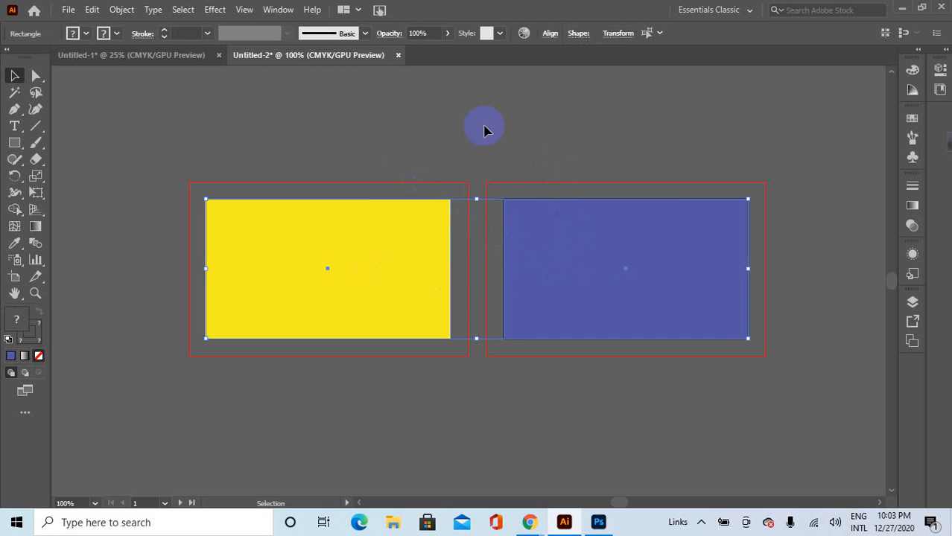
{"action": "left_click", "coordinate": [485, 132]}
{"action": "left_click", "coordinate": [409, 281]}
{"action": "left_click", "coordinate": [406, 184]}
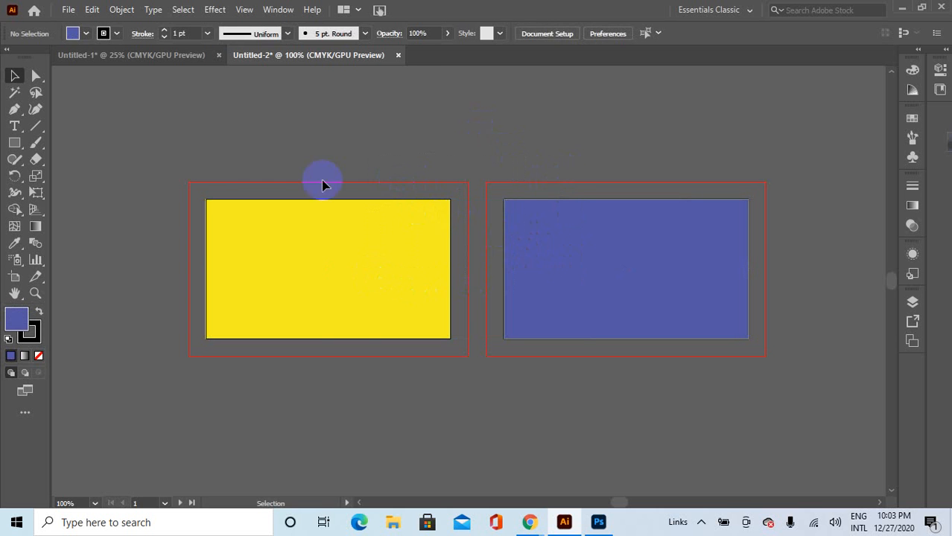
{"action": "left_click", "coordinate": [214, 207]}
{"action": "left_click", "coordinate": [287, 153]}
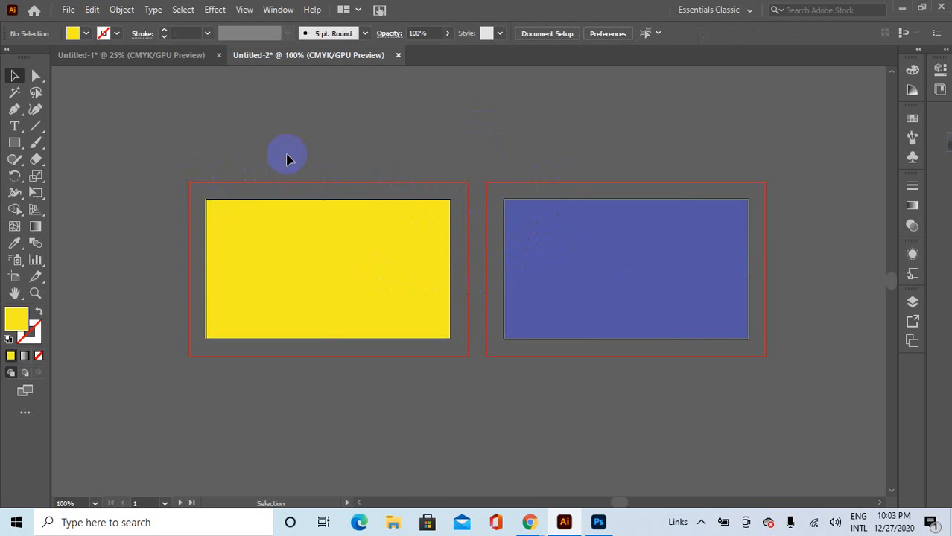
{"action": "left_click", "coordinate": [212, 212]}
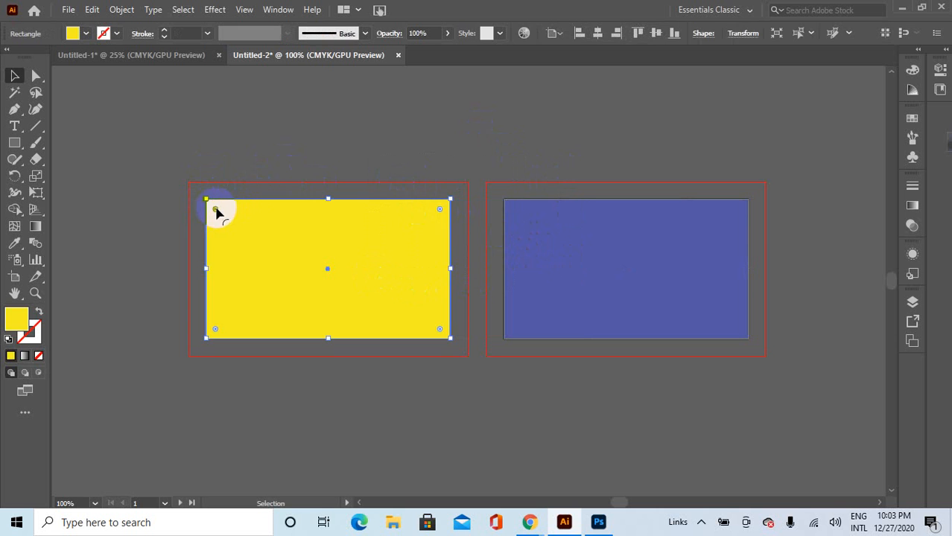
{"action": "left_click", "coordinate": [265, 156]}
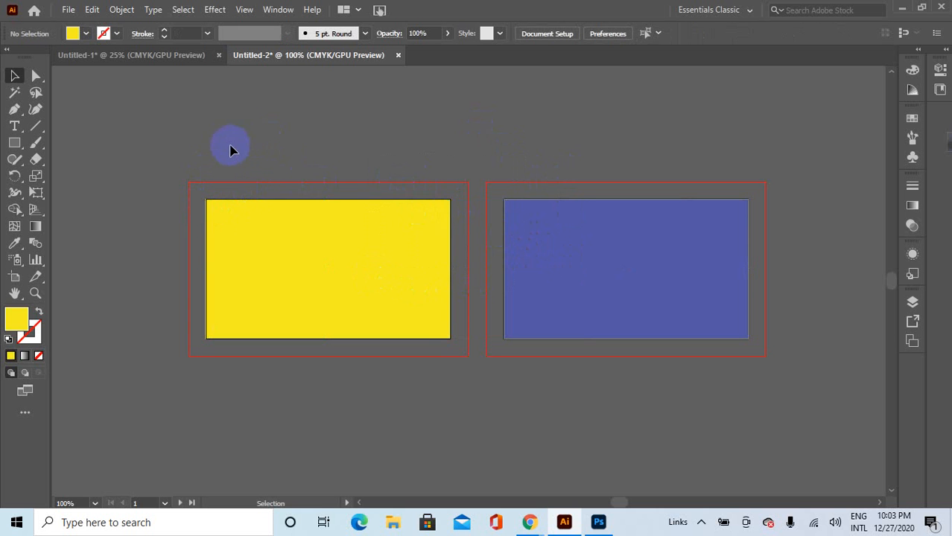
{"action": "left_click_drag", "start_coordinate": [367, 234], "coordinate": [605, 356]}
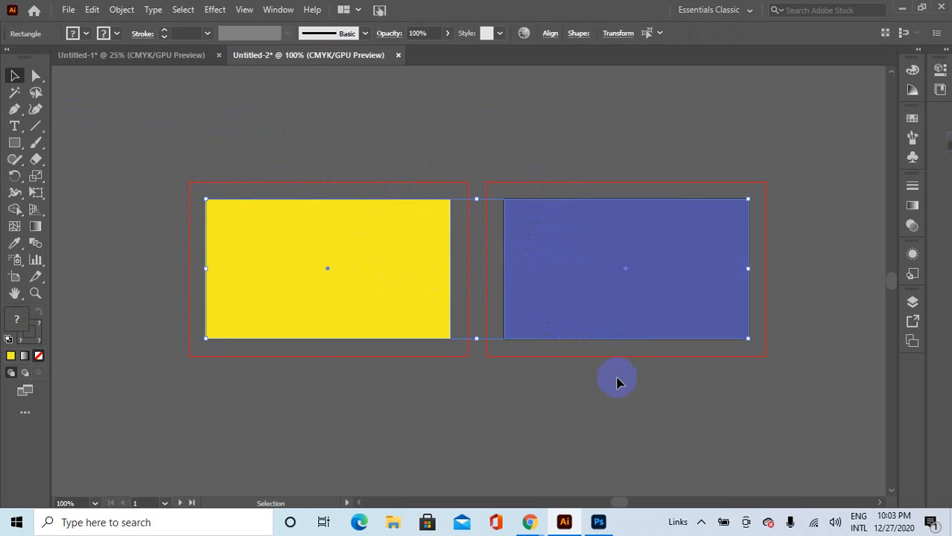
{"action": "left_click", "coordinate": [617, 381]}
{"action": "left_click_drag", "start_coordinate": [653, 322], "coordinate": [654, 322]}
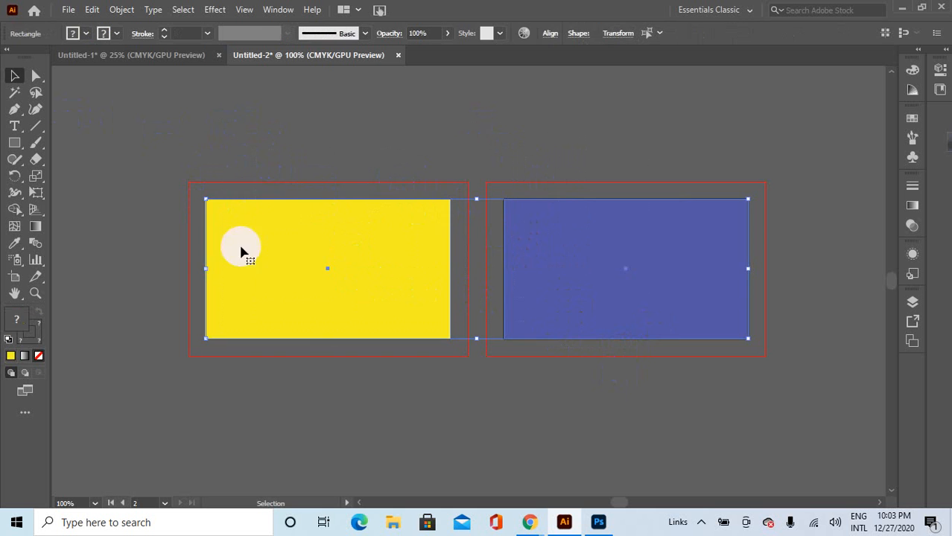
{"action": "left_click", "coordinate": [118, 122]}
{"action": "left_click", "coordinate": [66, 10]}
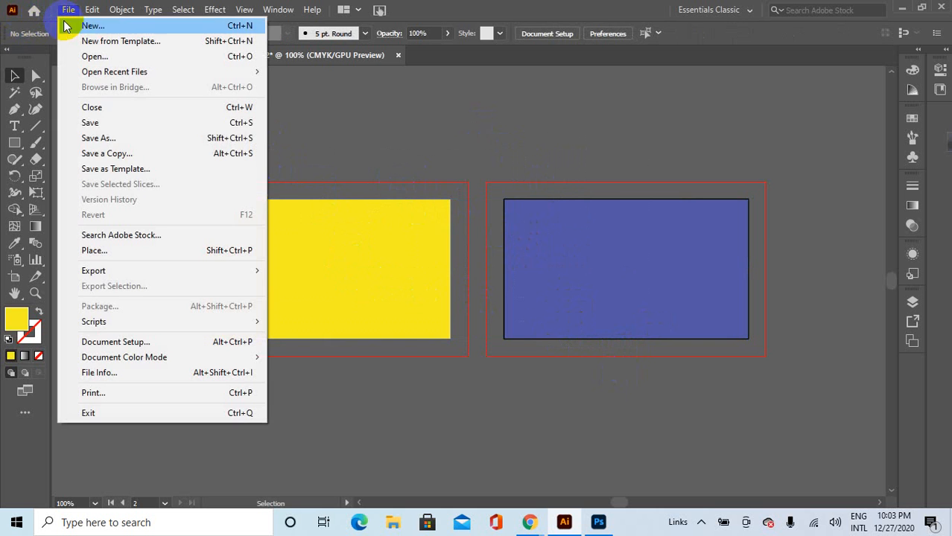
{"action": "left_click", "coordinate": [100, 138]}
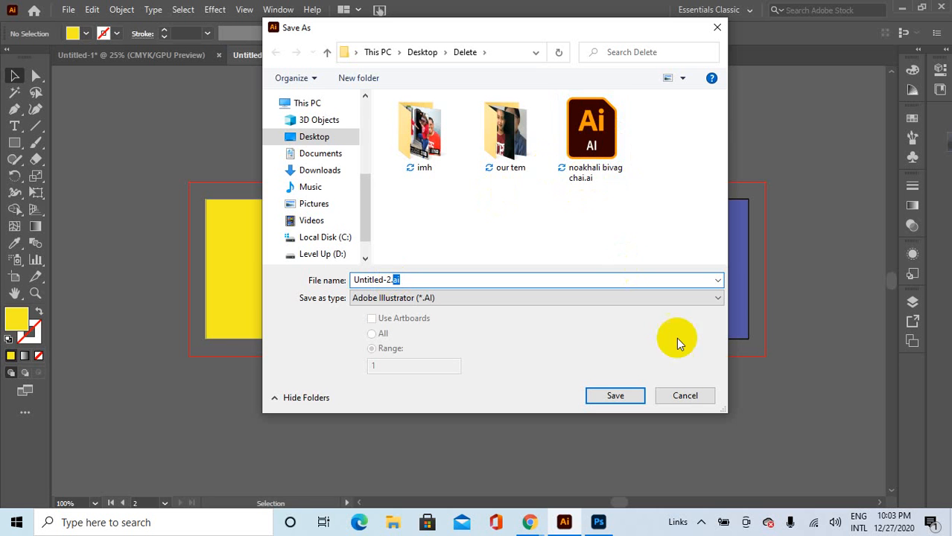
{"action": "left_click", "coordinate": [682, 395]}
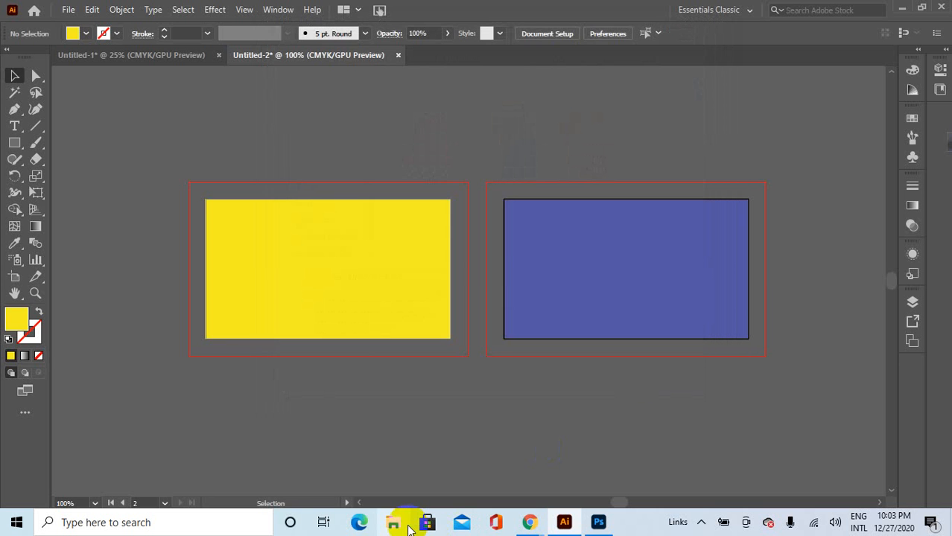
Switch to File Explorer and open the Delete folder on the Desktop.
{"action": "left_click", "coordinate": [400, 525]}
{"action": "scroll", "coordinate": [201, 223], "scroll_direction": "down", "scroll_amount": 2}
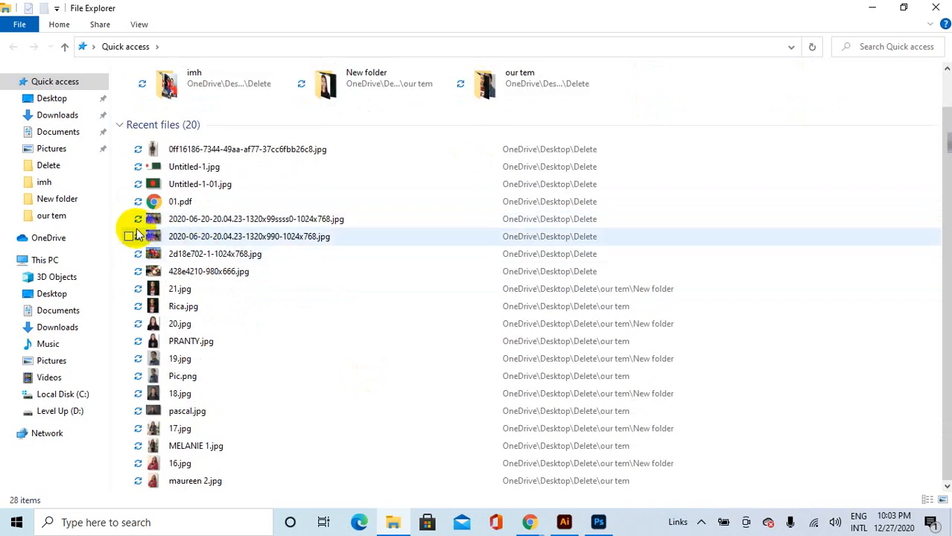
{"action": "scroll", "coordinate": [136, 234], "scroll_direction": "up", "scroll_amount": 2}
{"action": "double_click", "coordinate": [257, 104]}
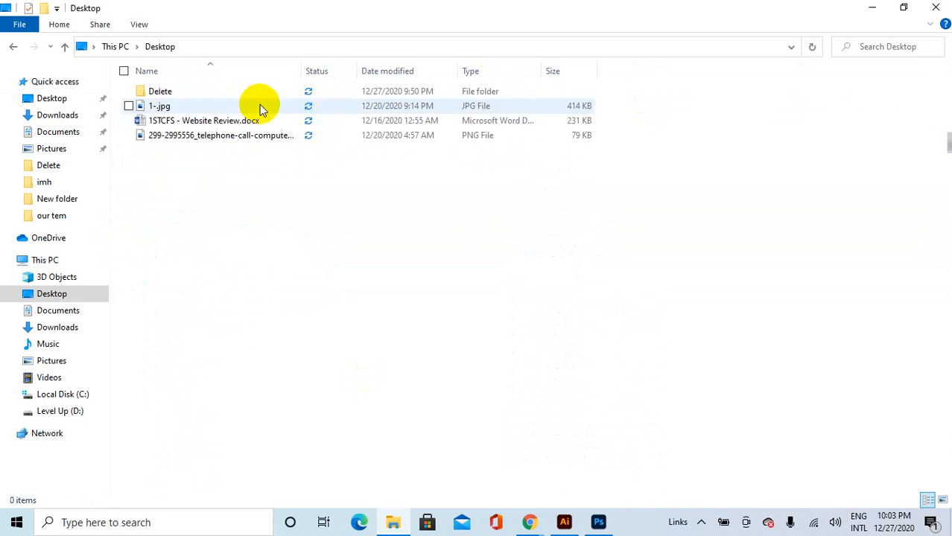
{"action": "double_click", "coordinate": [219, 92]}
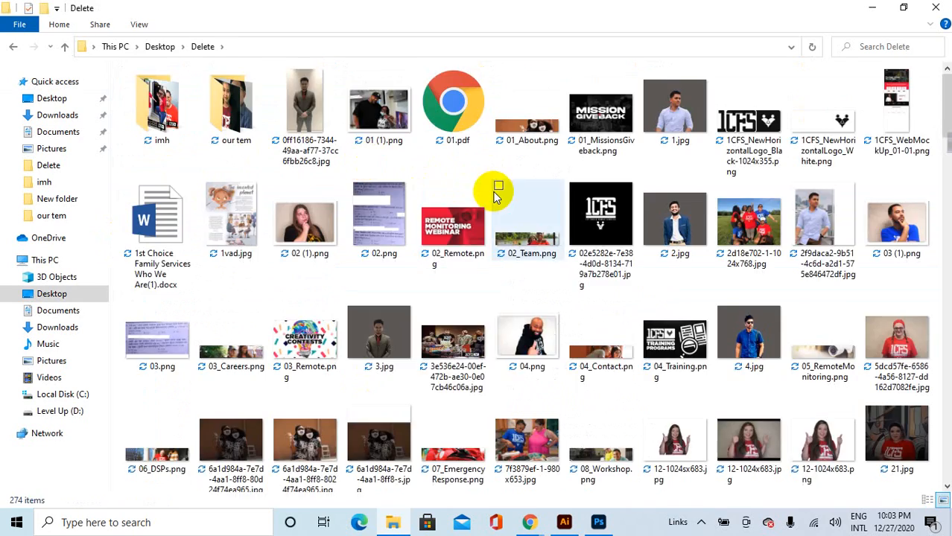
Search the Delete folder for "ai" and open noakhali bivag chai.ai in Illustrator.
{"action": "scroll", "coordinate": [496, 196], "scroll_direction": "down", "scroll_amount": 20}
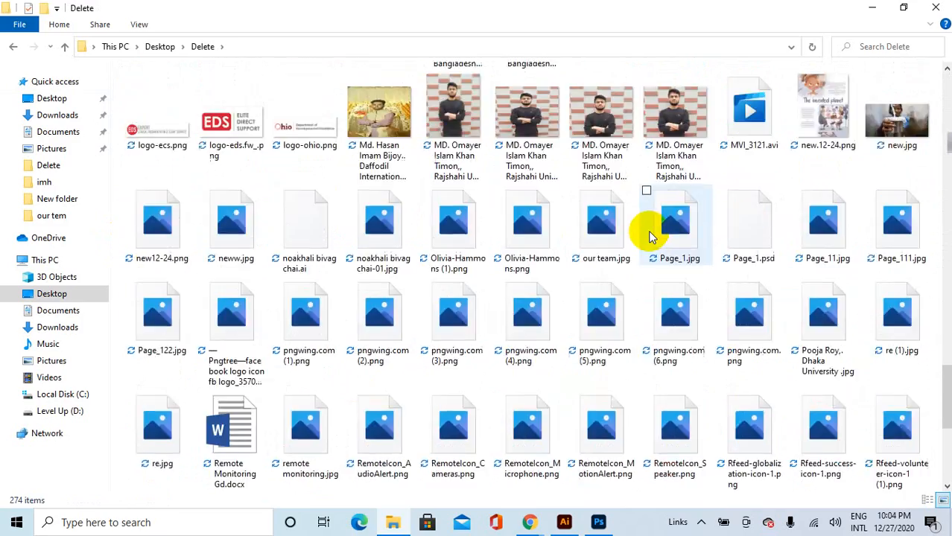
{"action": "scroll", "coordinate": [650, 237], "scroll_direction": "down", "scroll_amount": 3}
{"action": "scroll", "coordinate": [878, 363], "scroll_direction": "up", "scroll_amount": 10}
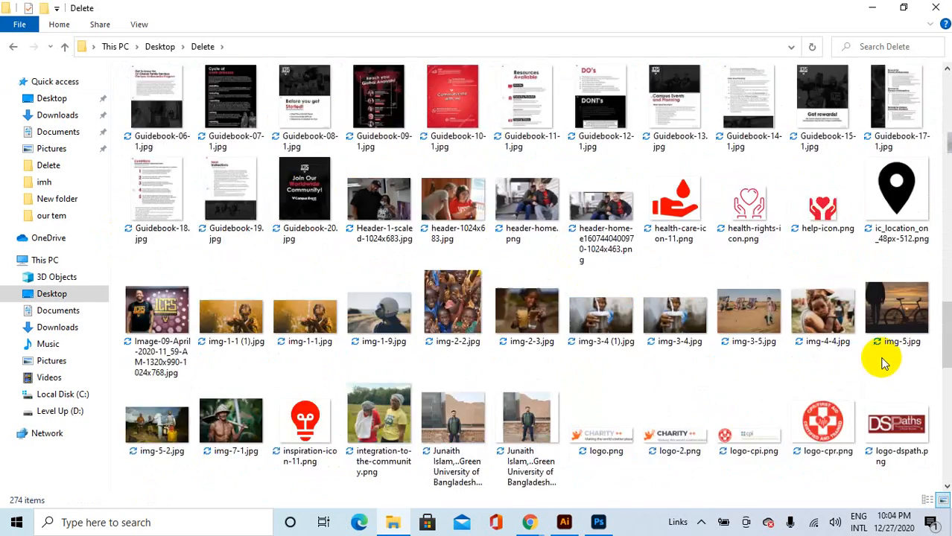
{"action": "scroll", "coordinate": [882, 357], "scroll_direction": "up", "scroll_amount": 10}
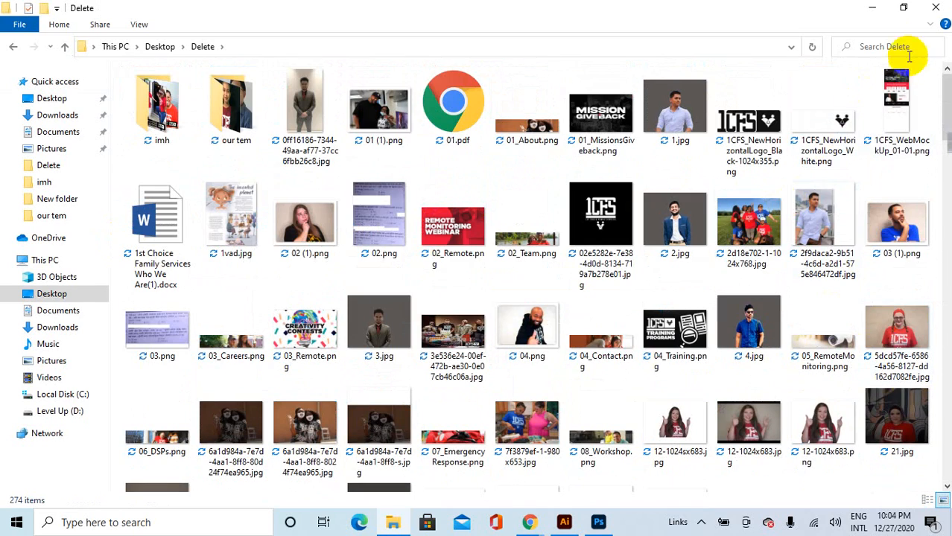
{"action": "type", "text": "ai"}
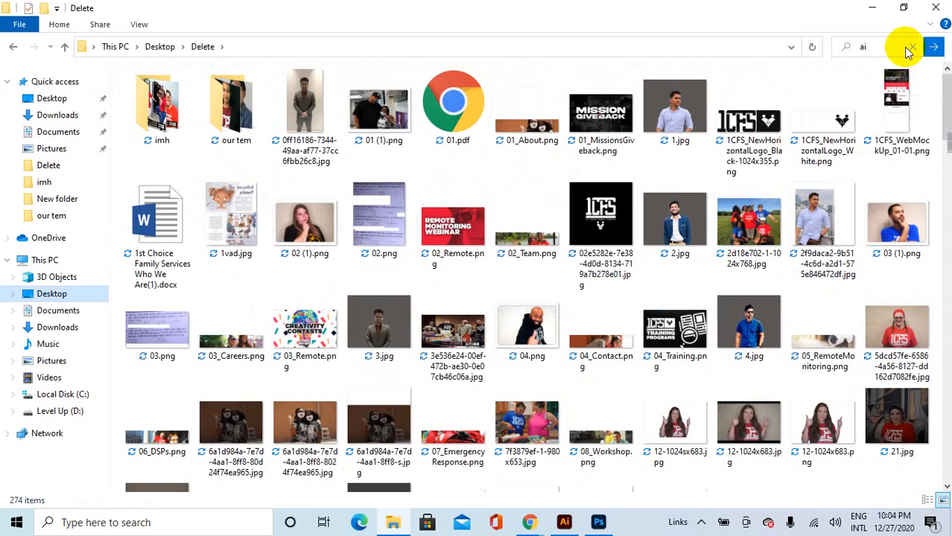
{"action": "left_click", "coordinate": [149, 145]}
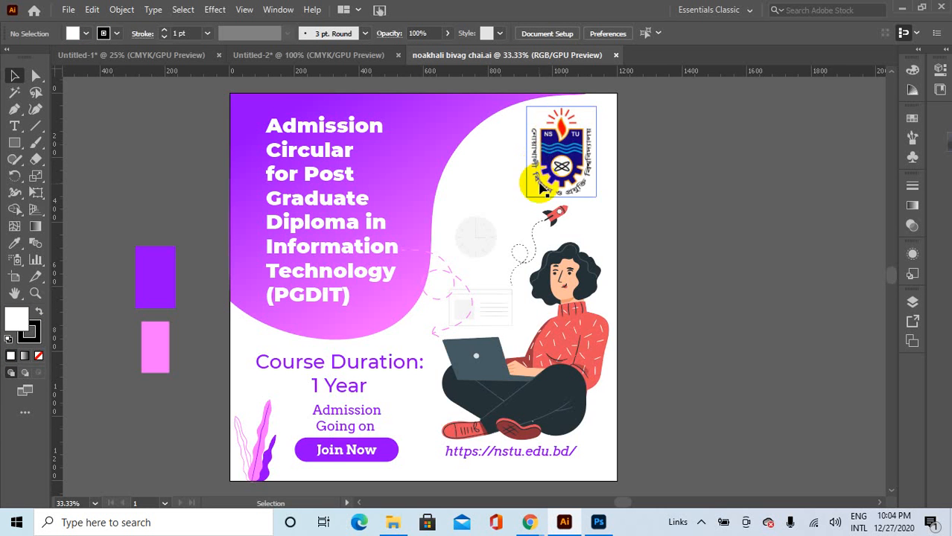
Examine the admission poster's individual elements, including the purple shape, logo, rocket and course text, and its overall layout.
{"action": "scroll", "coordinate": [264, 157], "scroll_direction": "down", "scroll_amount": 2}
{"action": "scroll", "coordinate": [214, 188], "scroll_direction": "up", "scroll_amount": 2}
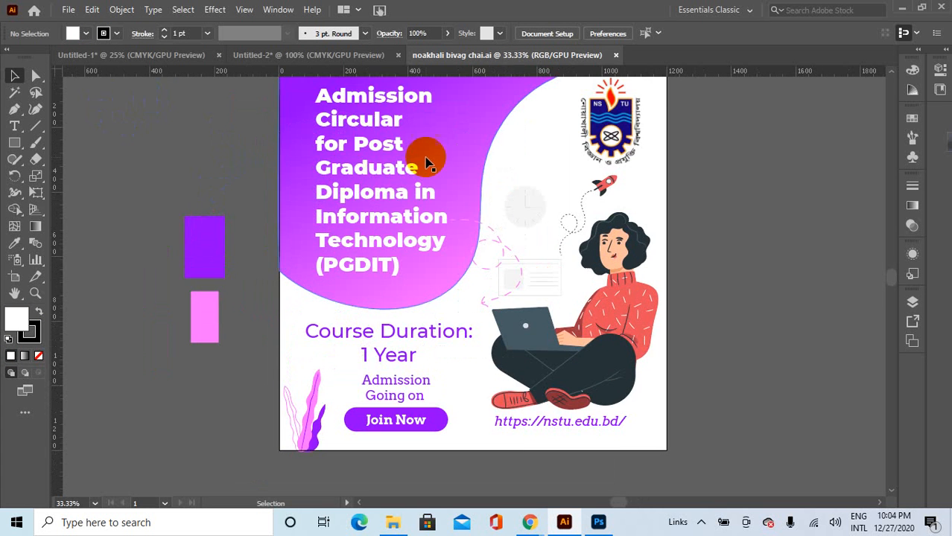
{"action": "scroll", "coordinate": [426, 163], "scroll_direction": "up", "scroll_amount": 2}
{"action": "left_click", "coordinate": [382, 187]}
{"action": "left_click", "coordinate": [618, 173]}
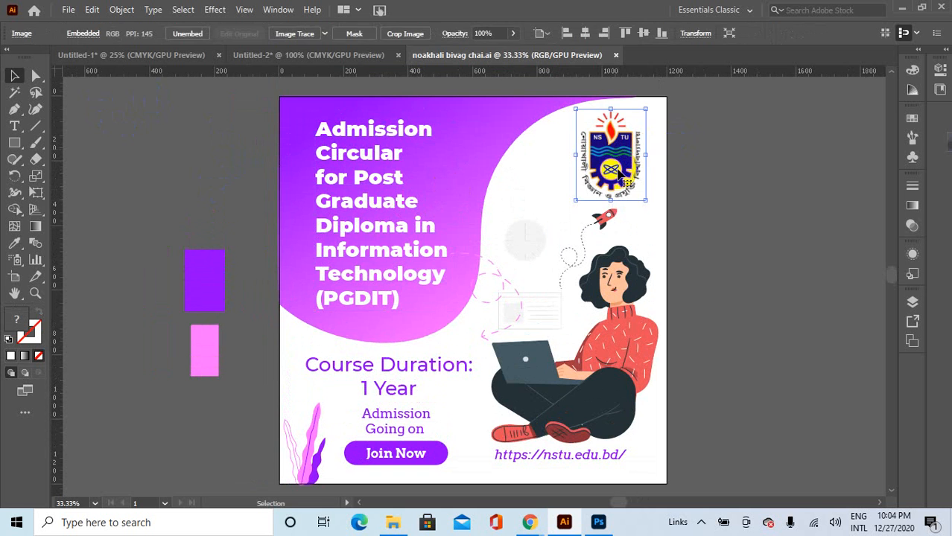
{"action": "left_click", "coordinate": [601, 223]}
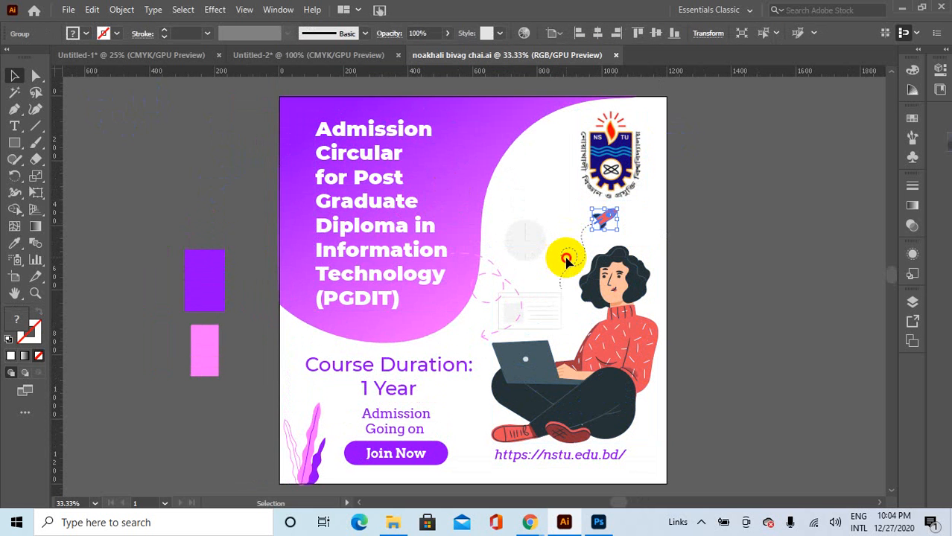
{"action": "left_click", "coordinate": [567, 260]}
{"action": "left_click", "coordinate": [400, 366]}
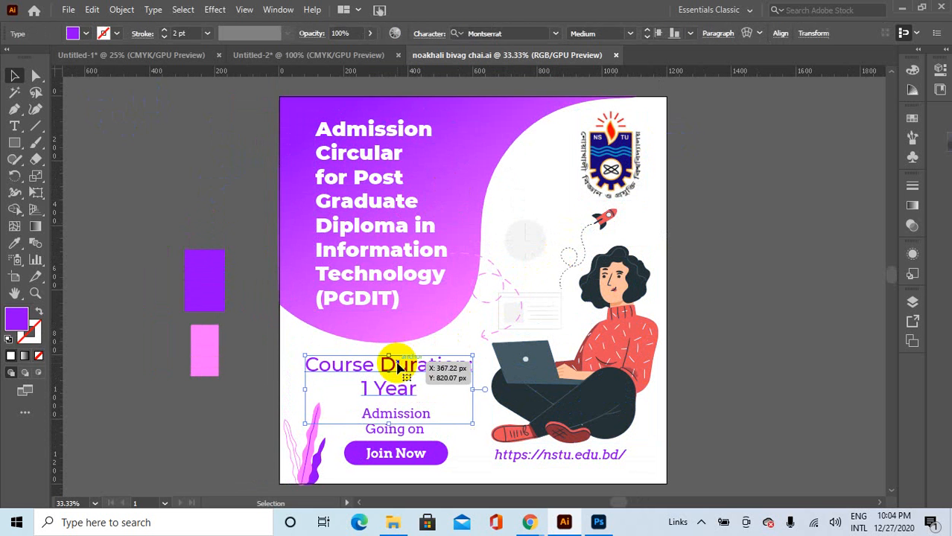
{"action": "left_click", "coordinate": [381, 414]}
{"action": "left_click", "coordinate": [794, 234]}
{"action": "scroll", "coordinate": [536, 167], "scroll_direction": "down", "scroll_amount": 2}
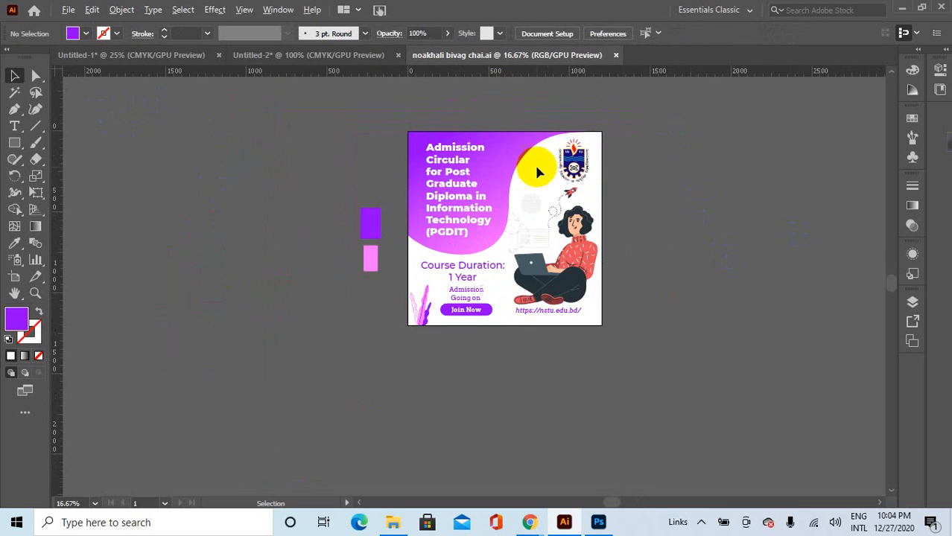
{"action": "scroll", "coordinate": [537, 170], "scroll_direction": "up", "scroll_amount": 1}
{"action": "scroll", "coordinate": [596, 213], "scroll_direction": "up", "scroll_amount": 2}
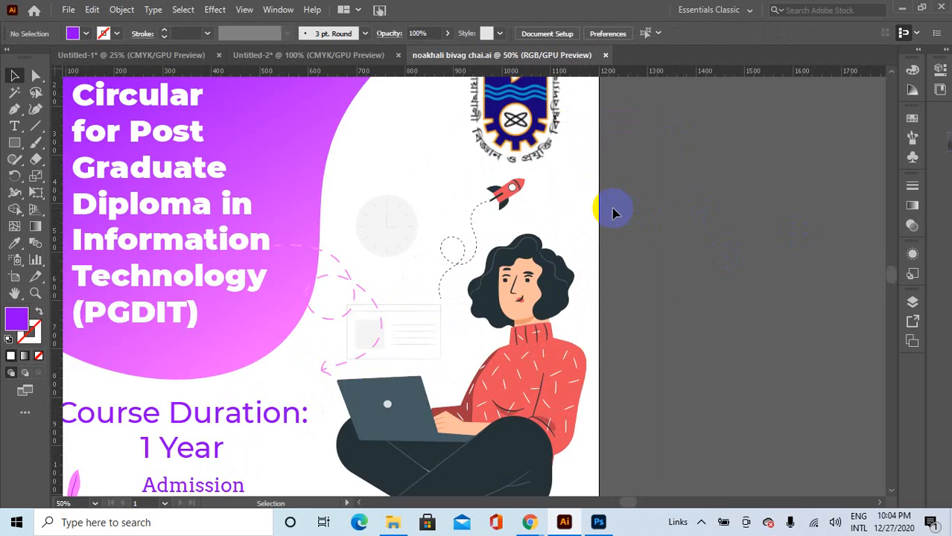
{"action": "scroll", "coordinate": [612, 214], "scroll_direction": "down", "scroll_amount": 2}
{"action": "scroll", "coordinate": [613, 216], "scroll_direction": "up", "scroll_amount": 1}
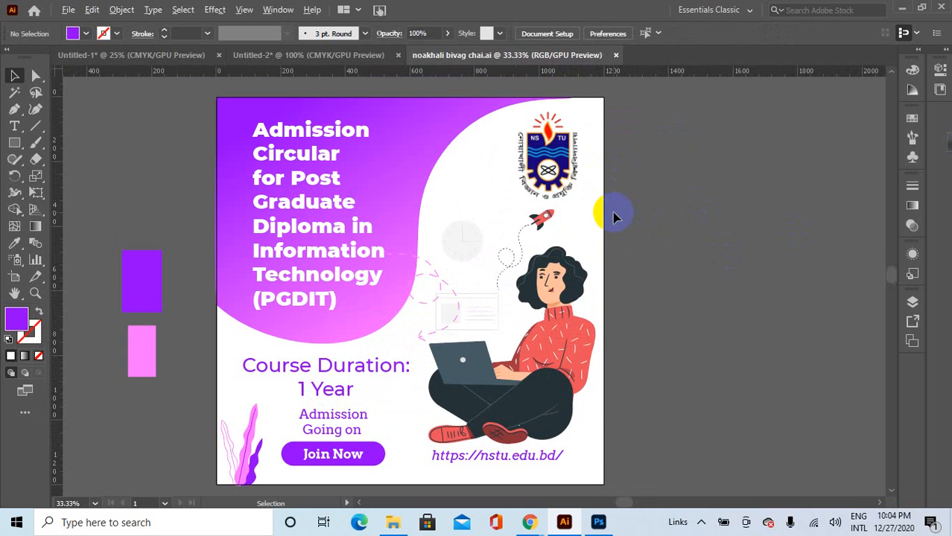
Return to the Untitled-2 document and start an Export As to the Delete folder, keeping JPEG as the format.
{"action": "left_click", "coordinate": [252, 55]}
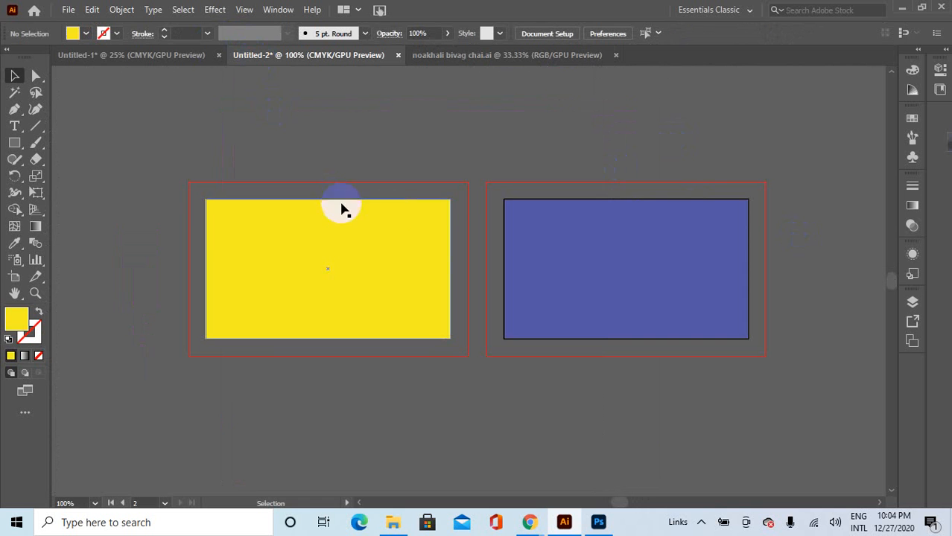
{"action": "left_click", "coordinate": [68, 11]}
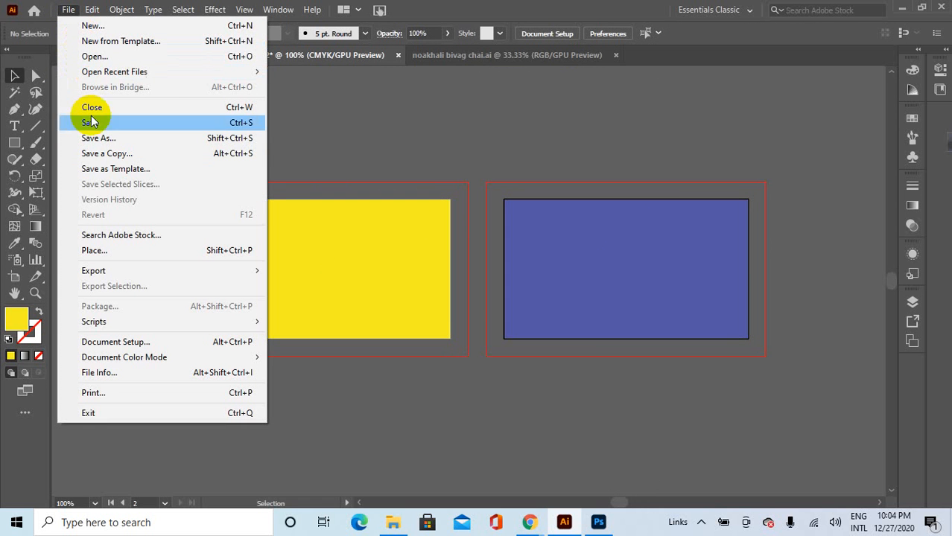
{"action": "mouse_move", "coordinate": [98, 271]}
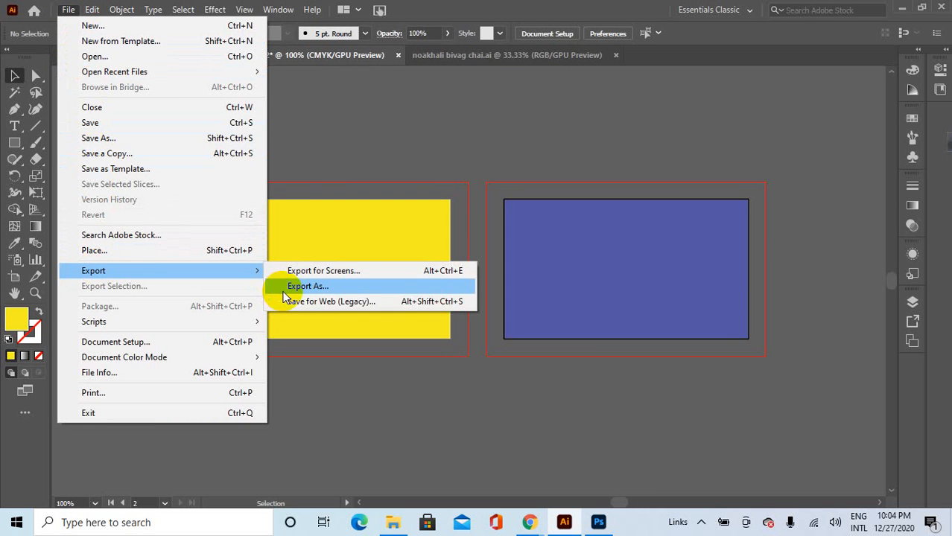
{"action": "left_click", "coordinate": [284, 292]}
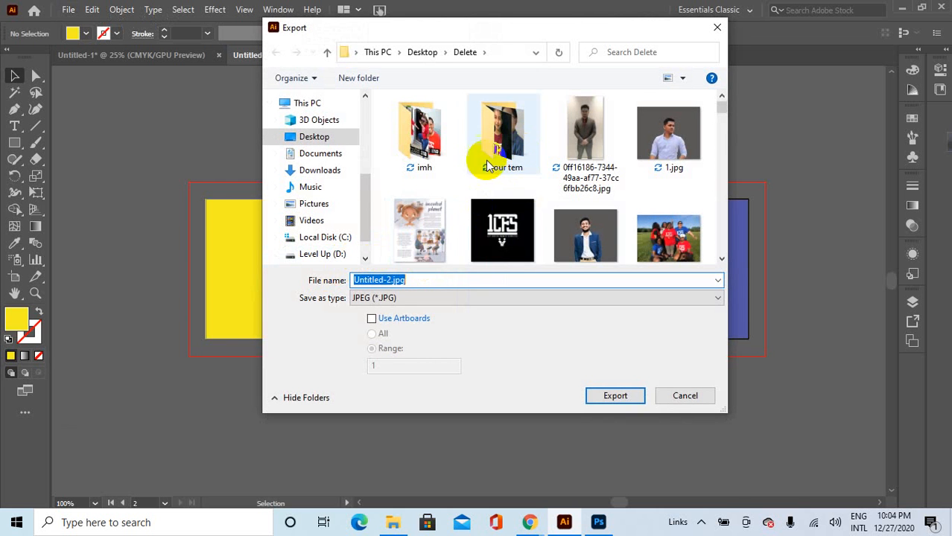
{"action": "left_click", "coordinate": [380, 298]}
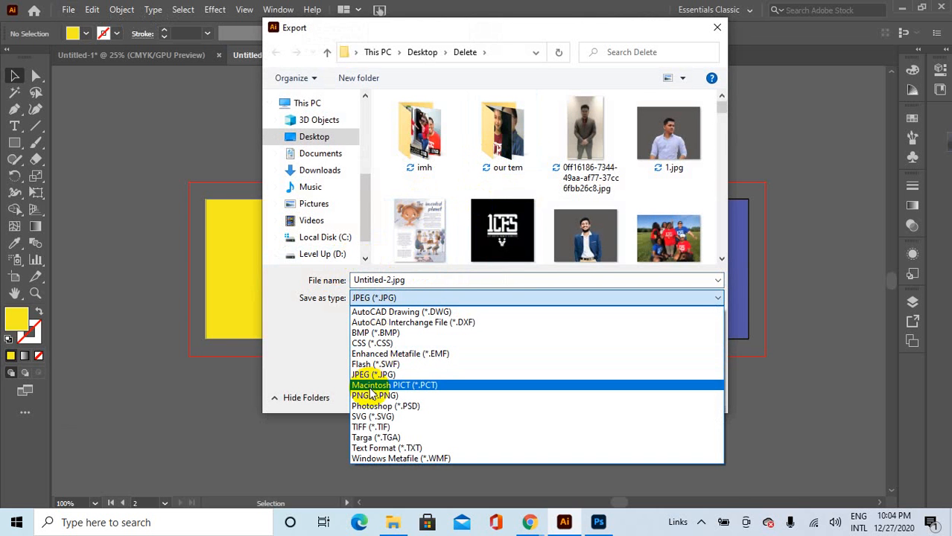
{"action": "left_click", "coordinate": [322, 331]}
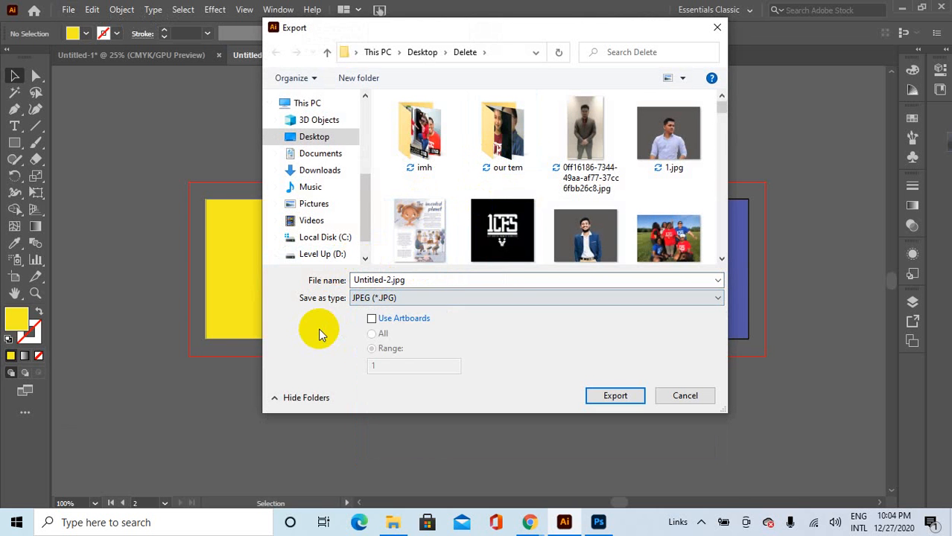
Enable Use Artboards with All artboards selected and proceed with exporting Untitled-2.jpg.
{"action": "left_click", "coordinate": [372, 319]}
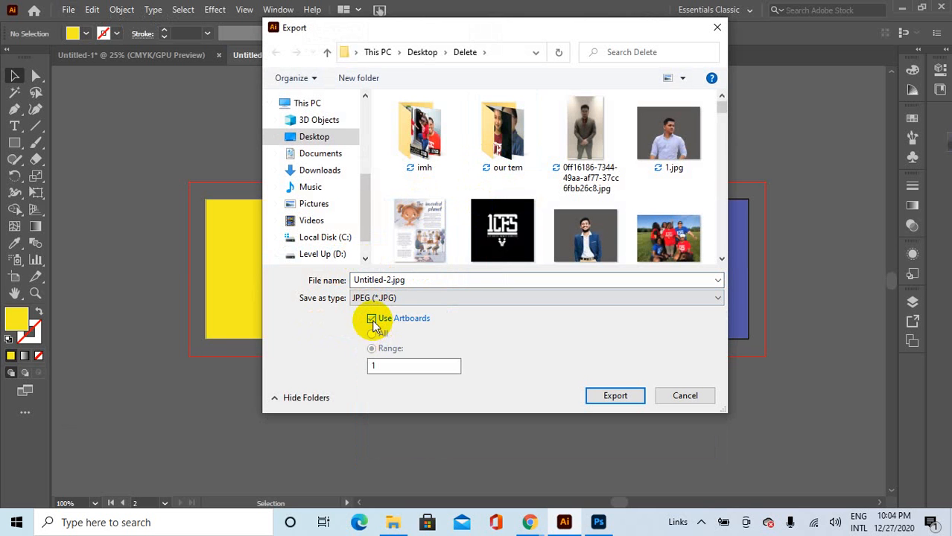
{"action": "left_click", "coordinate": [373, 332]}
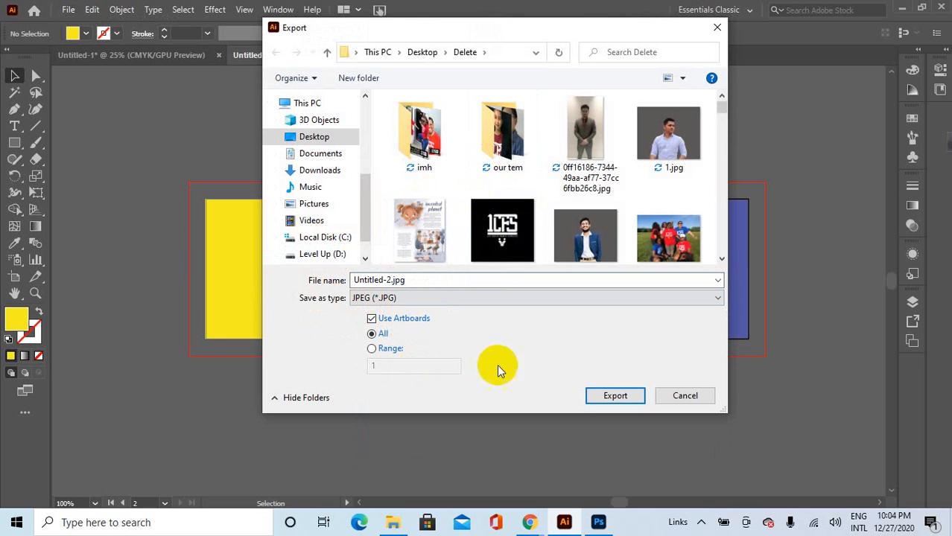
{"action": "left_click", "coordinate": [372, 349]}
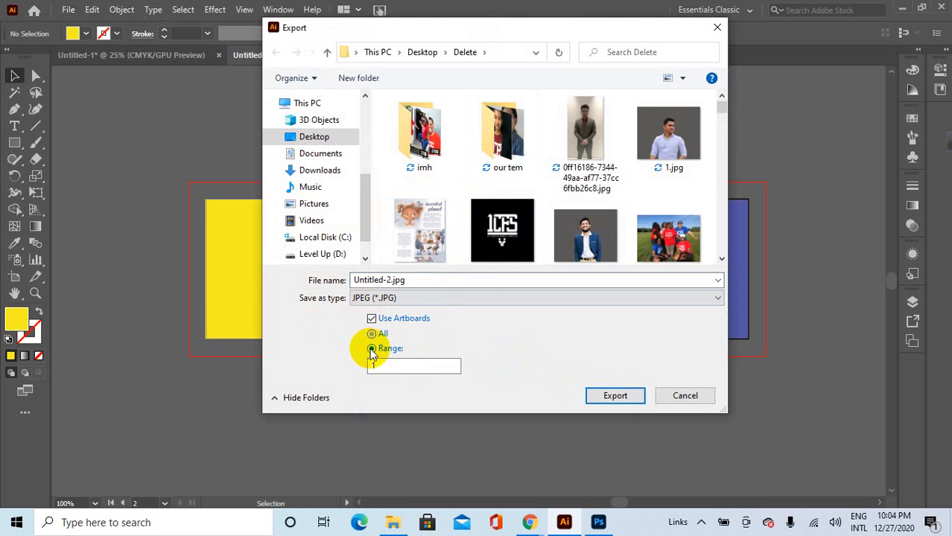
{"action": "left_click", "coordinate": [373, 334]}
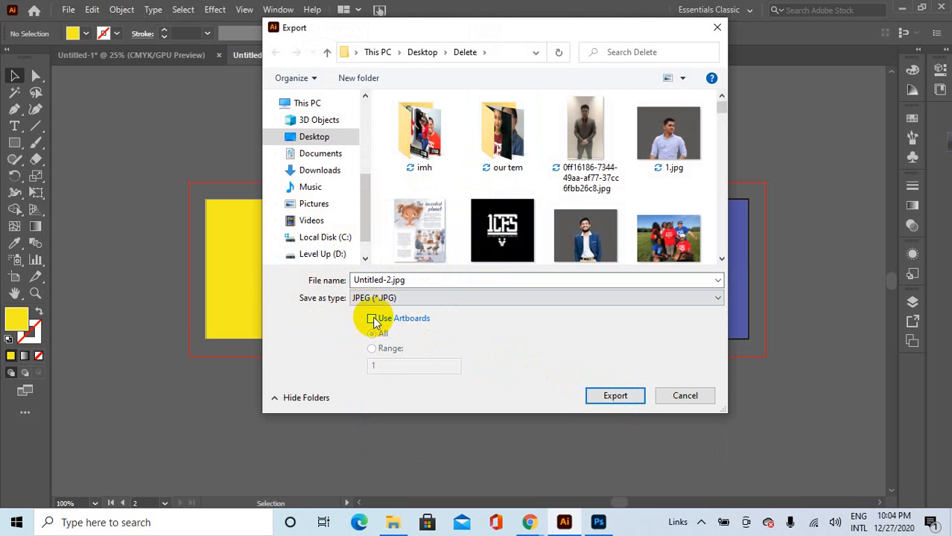
{"action": "left_click", "coordinate": [616, 398]}
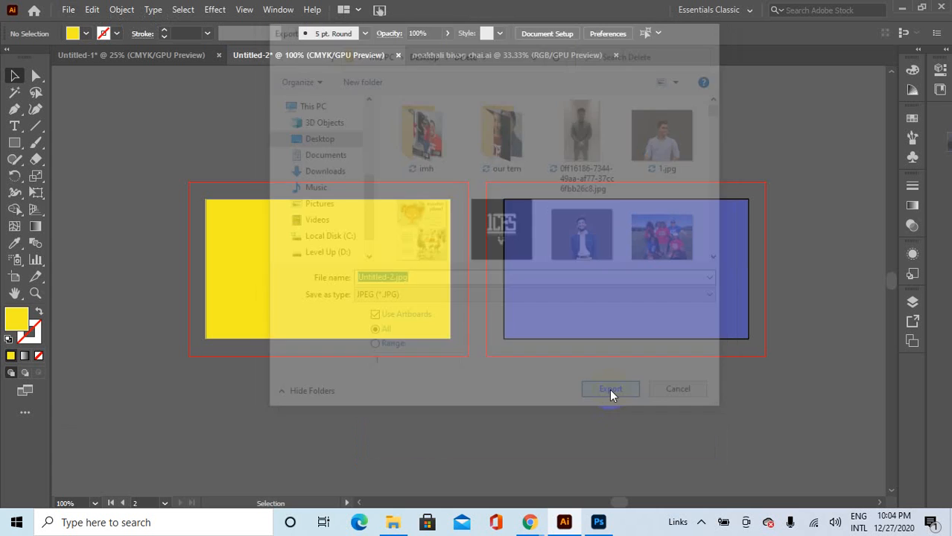
Set the JPEG colour model to RGB and complete the export of all artboards.
{"action": "left_click", "coordinate": [438, 245]}
{"action": "left_click", "coordinate": [431, 258]}
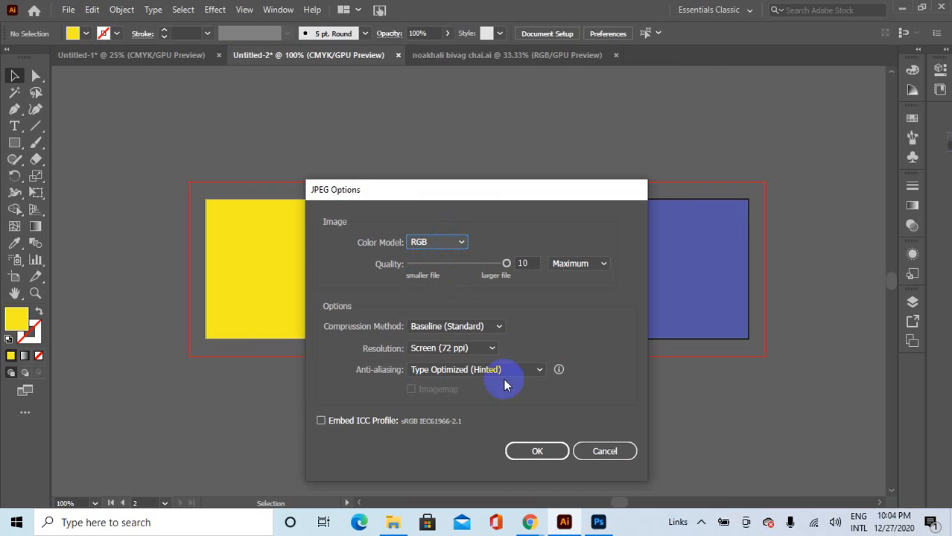
{"action": "left_click", "coordinate": [557, 452]}
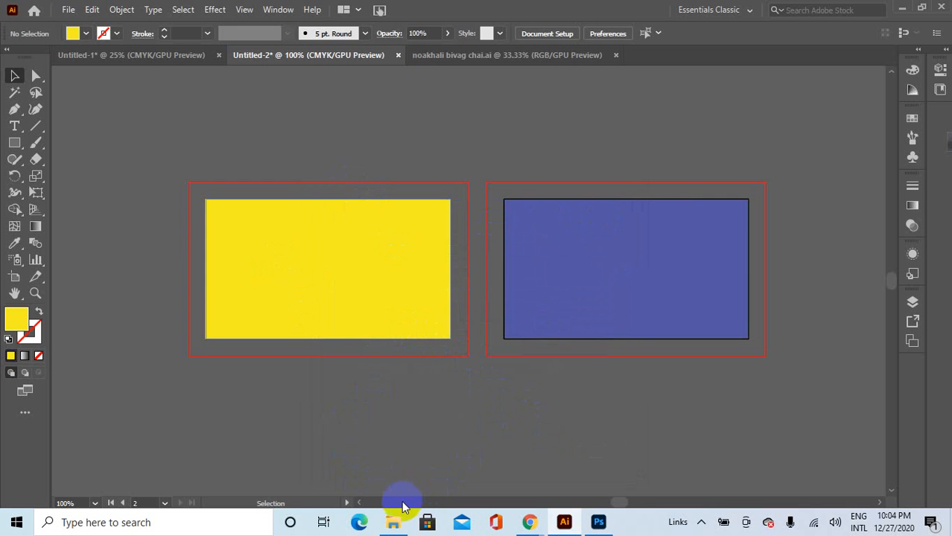
Start another JPEG Export As of Untitled-2 to the Delete folder, enabling Use Artboards with range 1.
{"action": "left_click", "coordinate": [76, 9]}
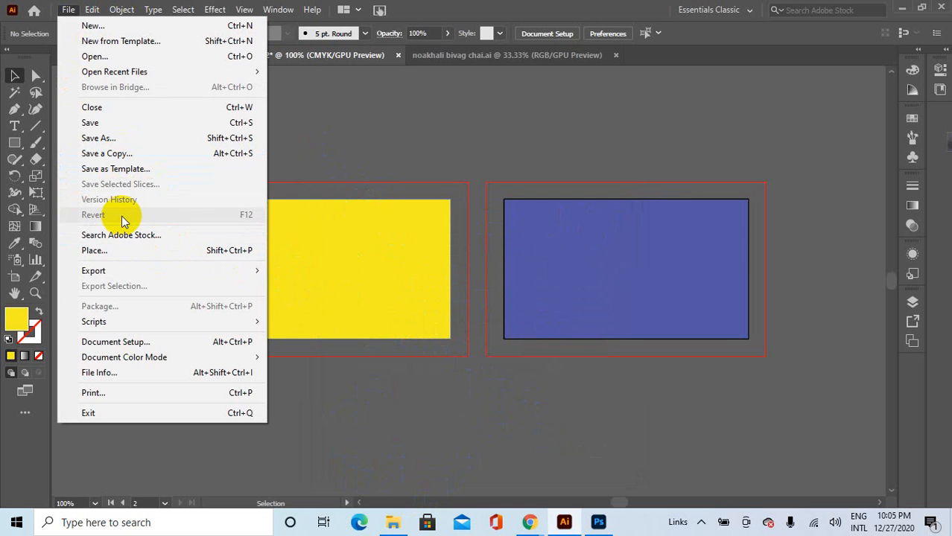
{"action": "mouse_move", "coordinate": [167, 267]}
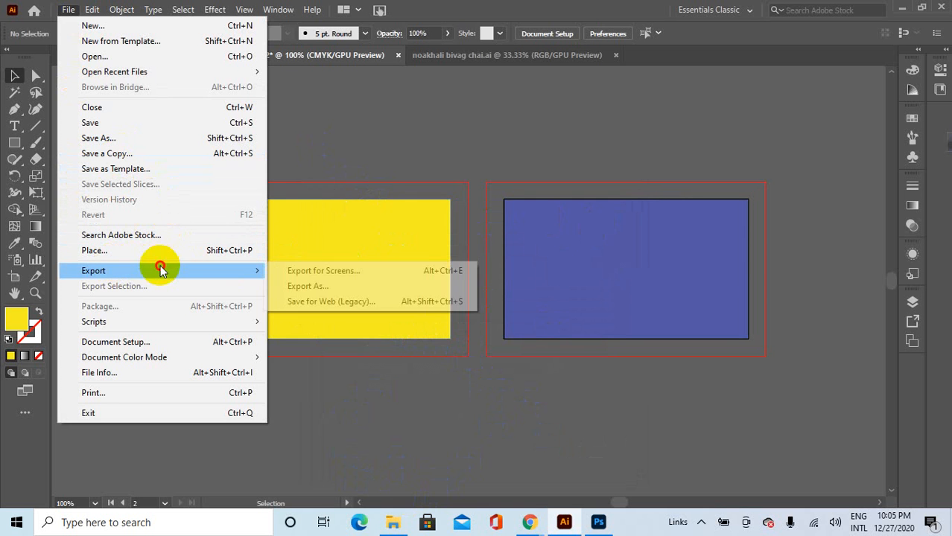
{"action": "left_click", "coordinate": [298, 287]}
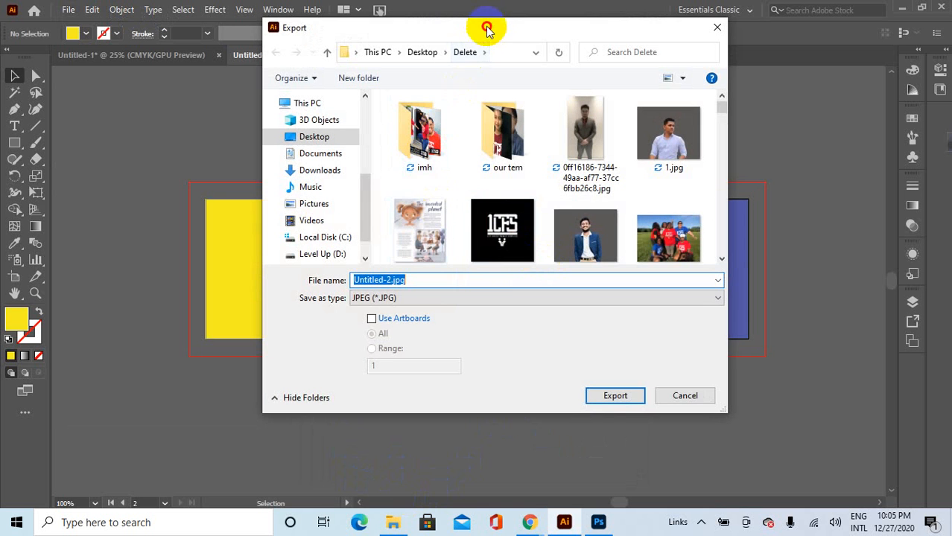
{"action": "left_click_drag", "start_coordinate": [484, 27], "coordinate": [704, 74]}
{"action": "left_click", "coordinate": [592, 368]}
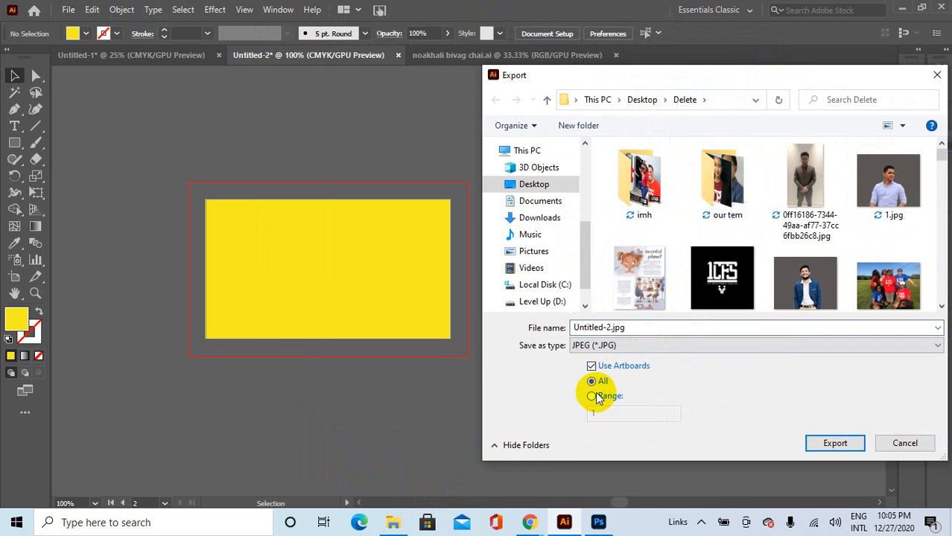
{"action": "left_click_drag", "start_coordinate": [589, 75], "coordinate": [639, 149]}
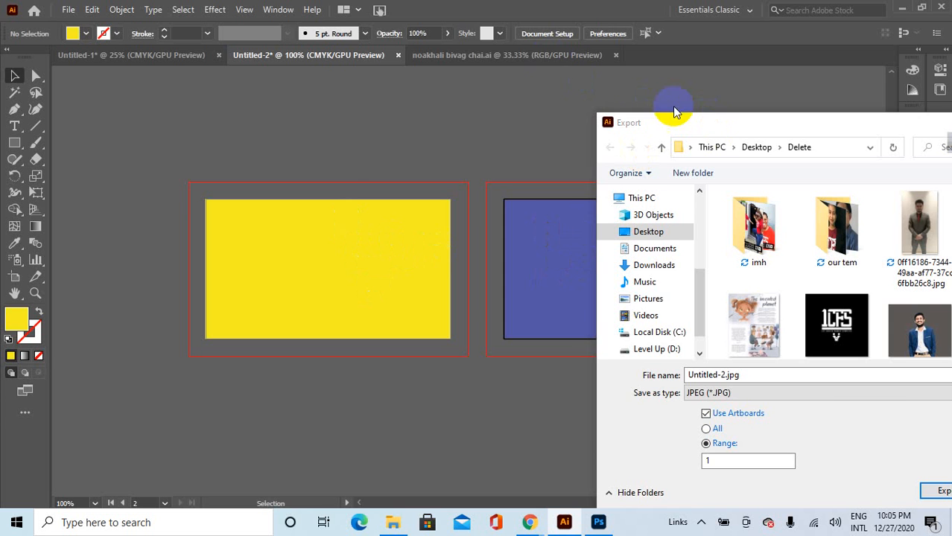
{"action": "left_click_drag", "start_coordinate": [688, 122], "coordinate": [445, 27]}
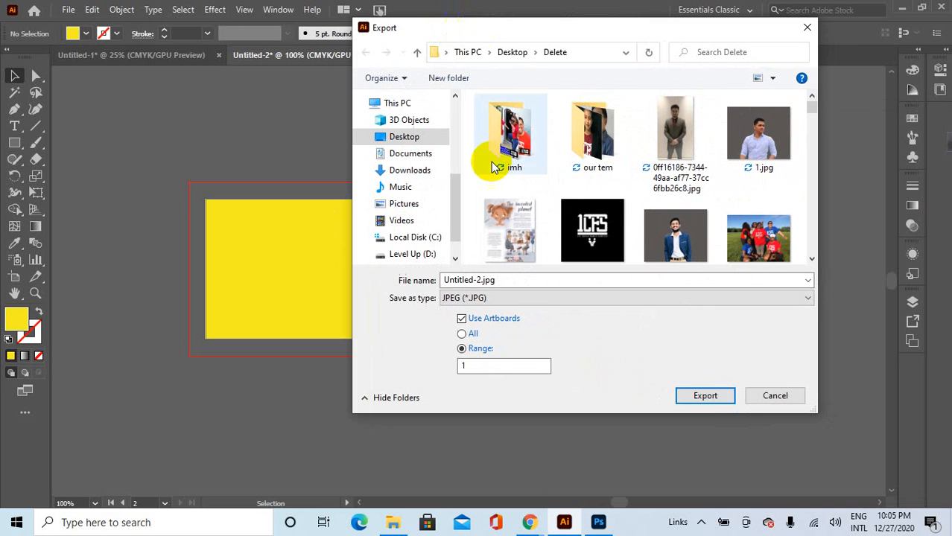
Export artboard 1 with the RGB colour model at maximum quality, replacing the existing Untitled-2-01.jpg.
{"action": "left_click", "coordinate": [704, 396]}
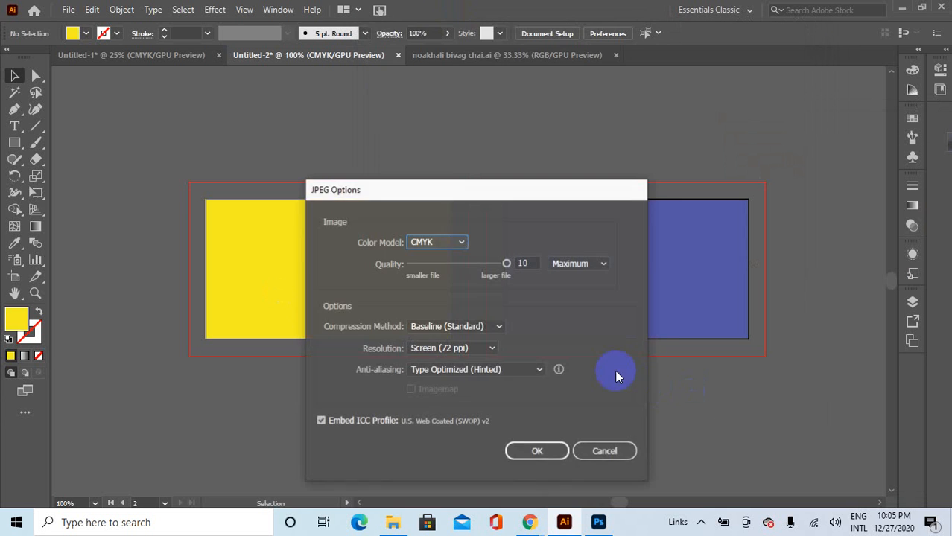
{"action": "left_click", "coordinate": [446, 243]}
{"action": "left_click", "coordinate": [426, 257]}
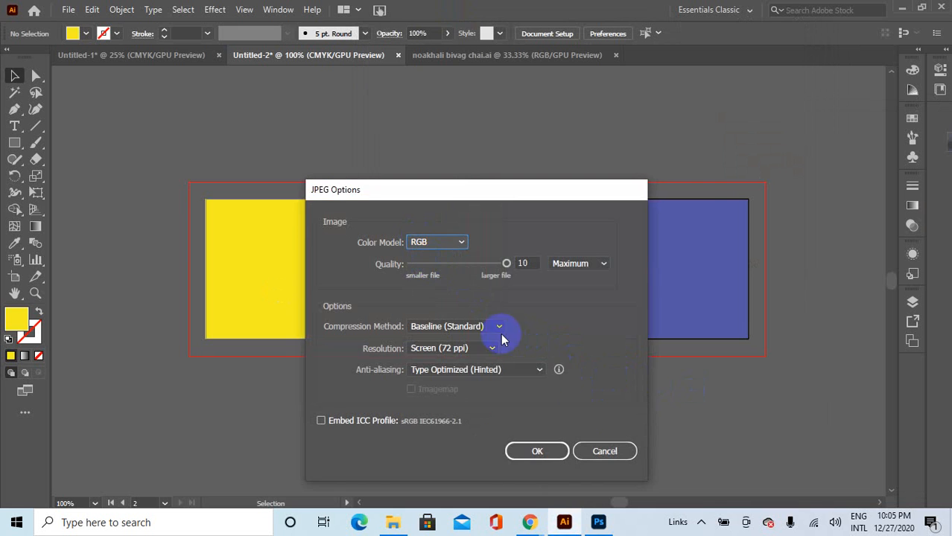
{"action": "left_click", "coordinate": [554, 452]}
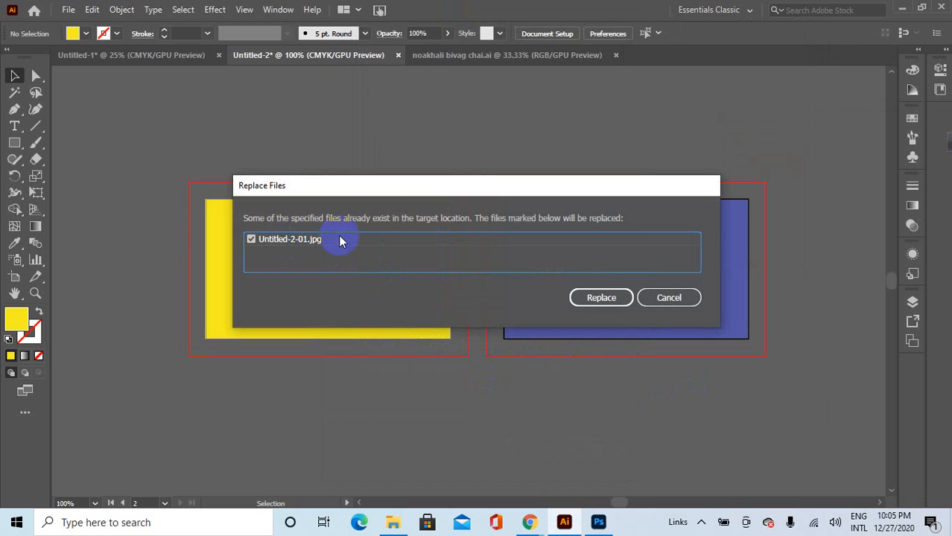
{"action": "left_click_drag", "start_coordinate": [397, 188], "coordinate": [546, 162]}
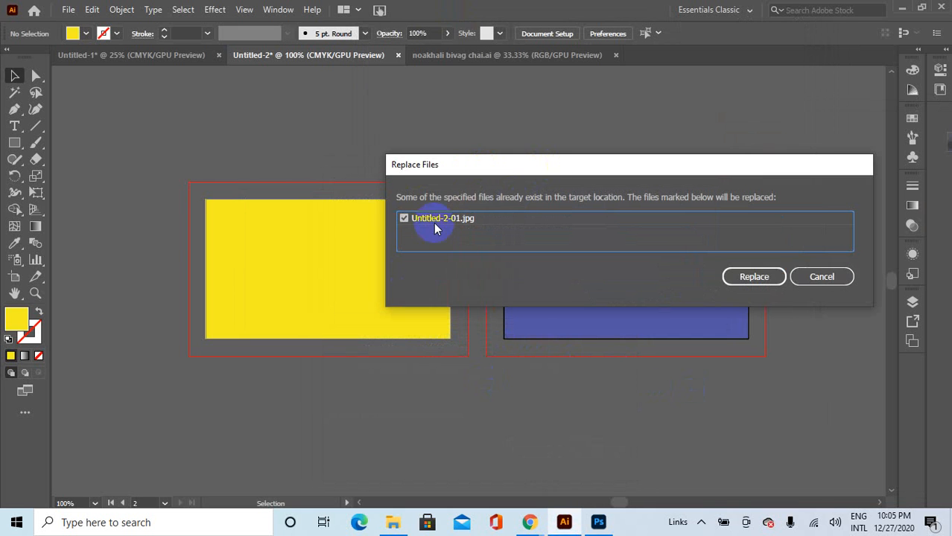
{"action": "left_click", "coordinate": [753, 275]}
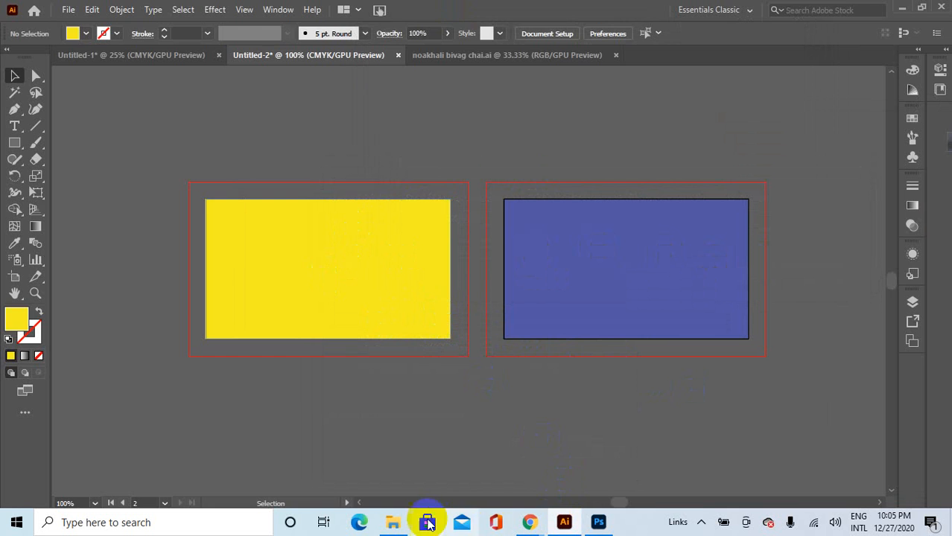
Switch to File Explorer and examine the exported Untitled-2-01.jpg and Untitled-2-02.jpg in the Delete folder.
{"action": "left_click", "coordinate": [393, 522]}
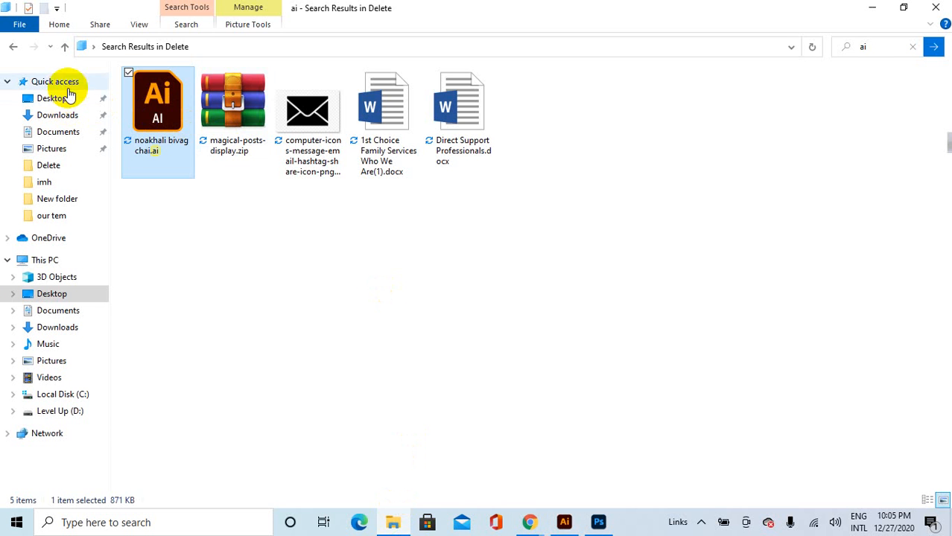
{"action": "left_click", "coordinate": [59, 82]}
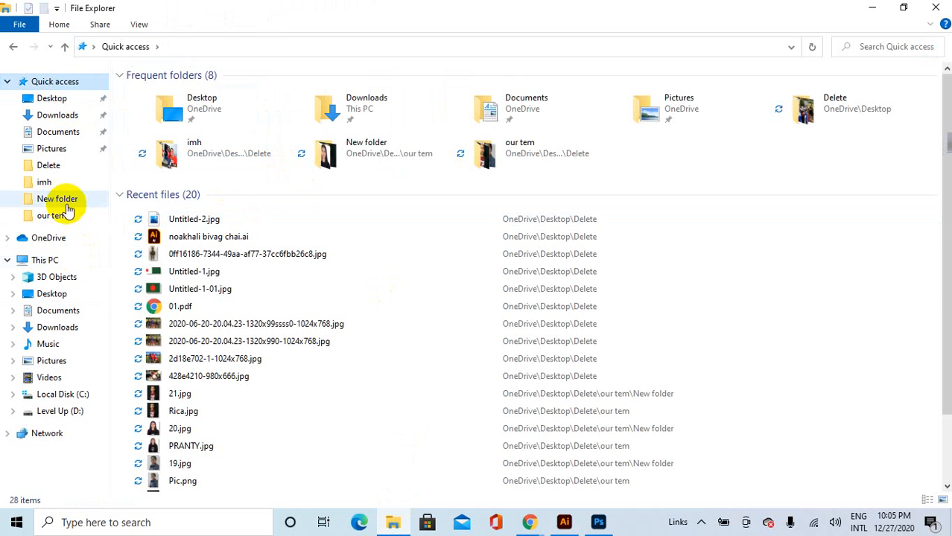
{"action": "left_click", "coordinate": [63, 168]}
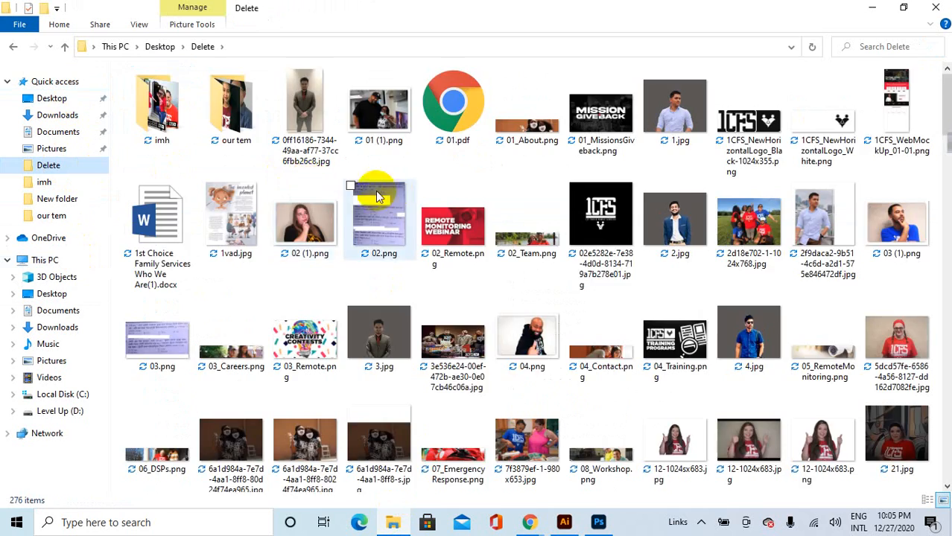
{"action": "scroll", "coordinate": [637, 223], "scroll_direction": "down", "scroll_amount": 10}
{"action": "scroll", "coordinate": [665, 214], "scroll_direction": "down", "scroll_amount": 15}
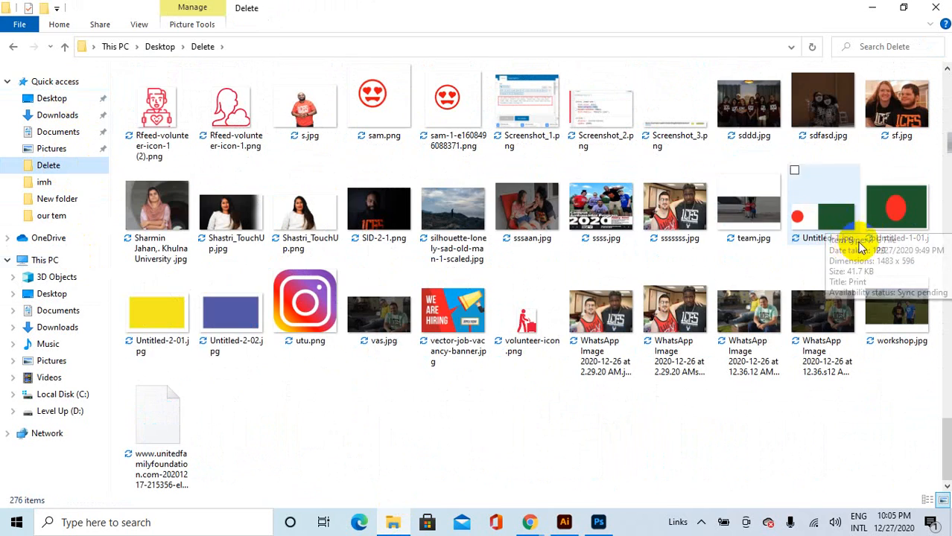
{"action": "left_click", "coordinate": [152, 307]}
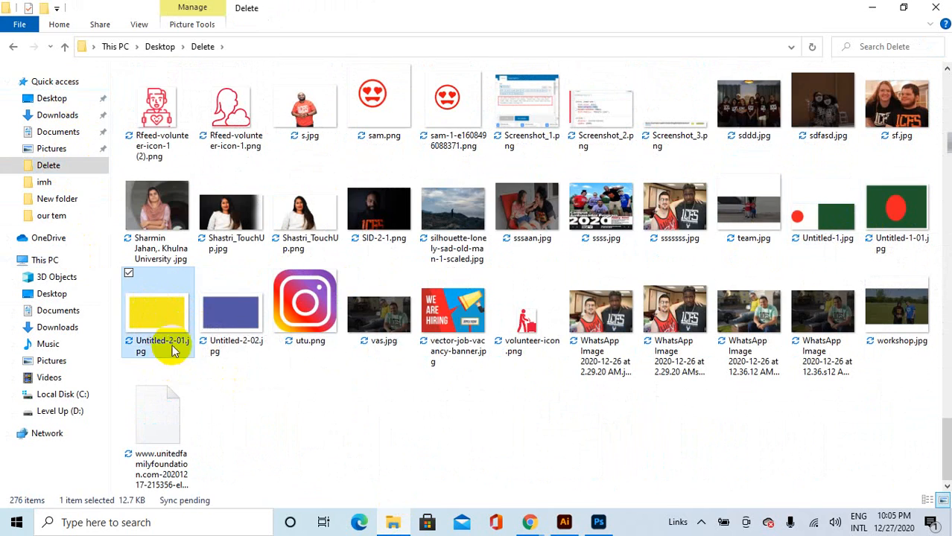
{"action": "left_click_drag", "start_coordinate": [249, 364], "coordinate": [136, 306]}
{"action": "left_click", "coordinate": [276, 366]}
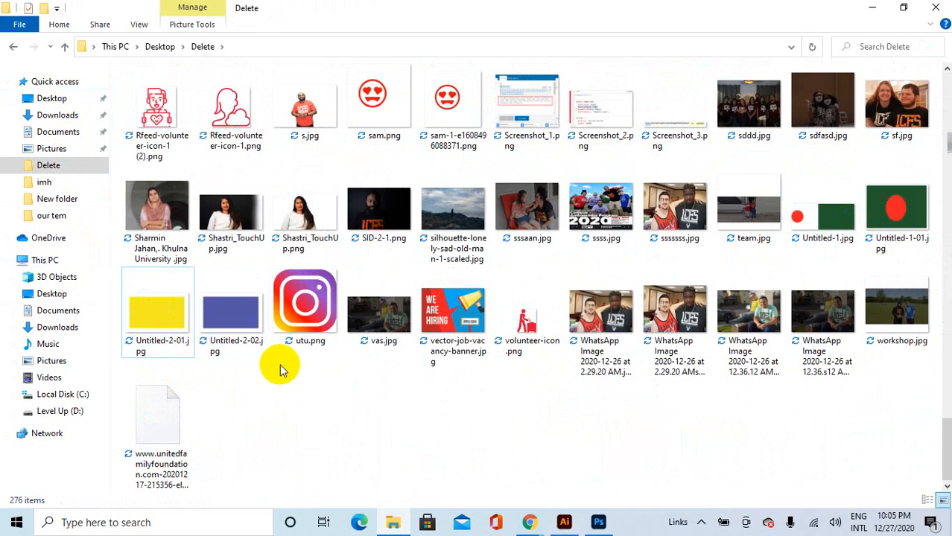
{"action": "left_click", "coordinate": [144, 341]}
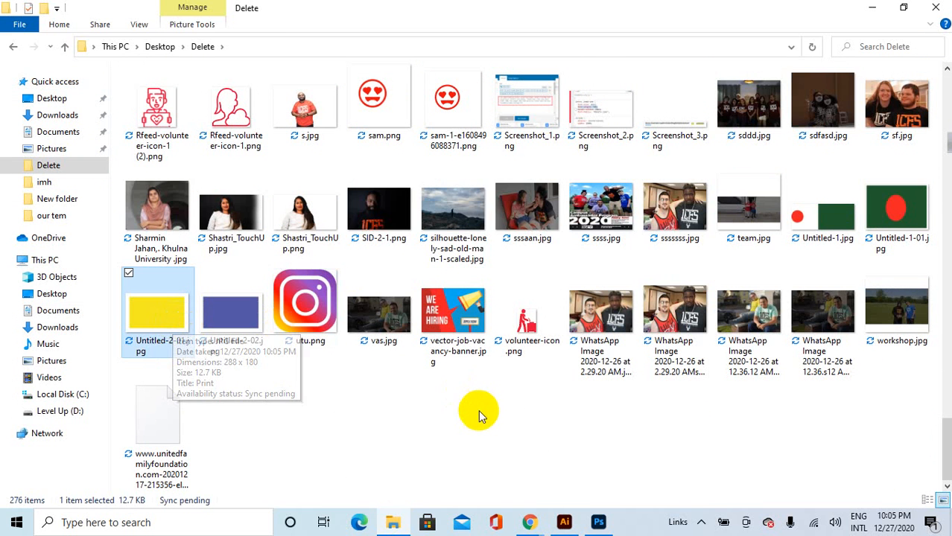
Switch back to Illustrator and set up a JPEG Export As of Untitled-2 using artboards with range 2.
{"action": "left_click", "coordinate": [564, 522]}
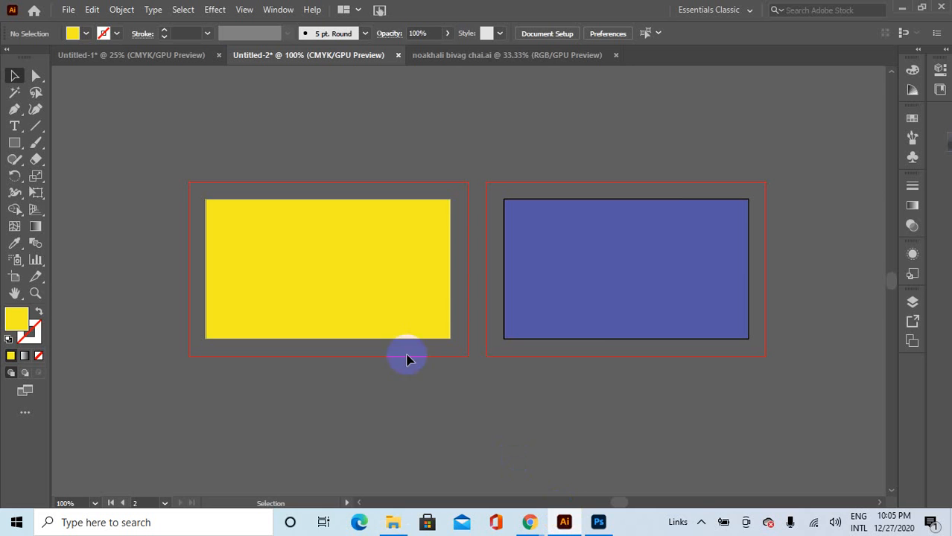
{"action": "left_click", "coordinate": [341, 293]}
{"action": "left_click", "coordinate": [68, 8]}
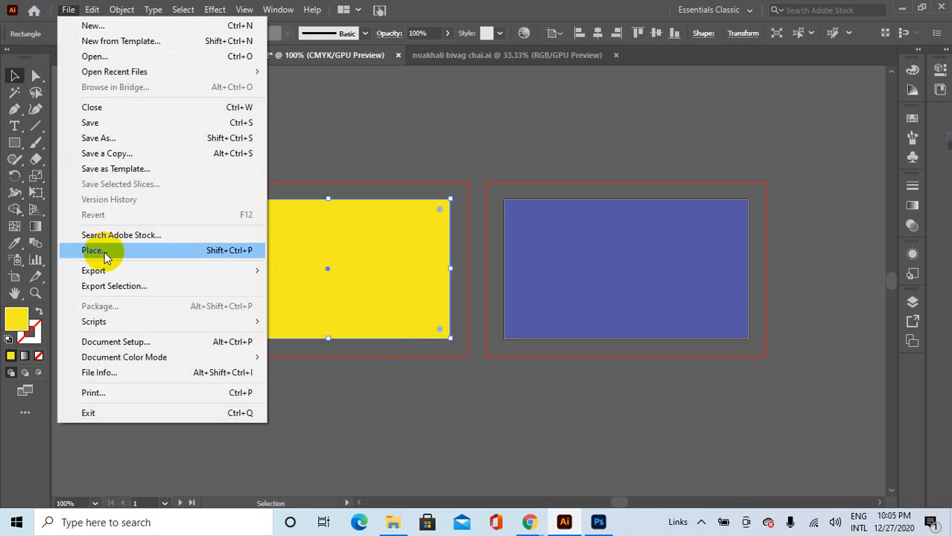
{"action": "mouse_move", "coordinate": [106, 272]}
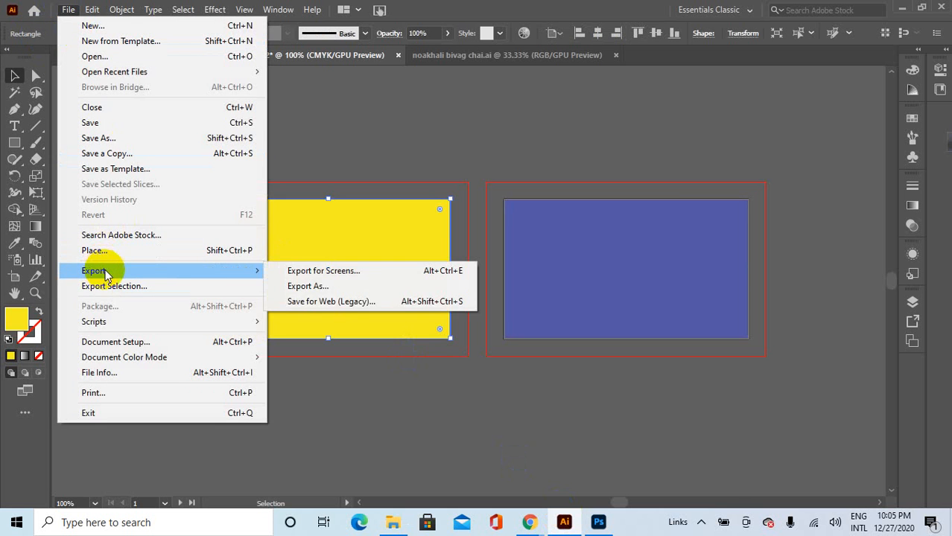
{"action": "left_click", "coordinate": [308, 286]}
{"action": "left_click_drag", "start_coordinate": [468, 19], "coordinate": [602, 40]}
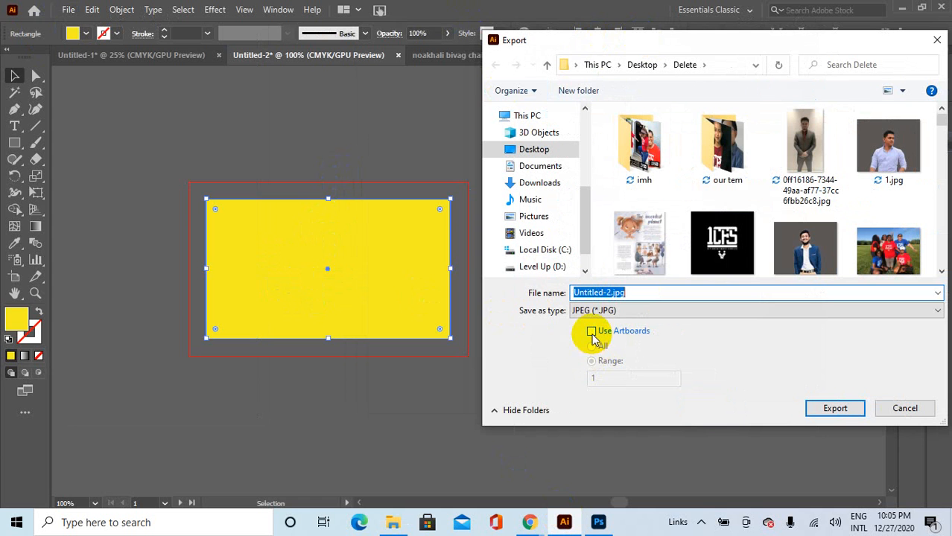
{"action": "left_click", "coordinate": [592, 333]}
{"action": "left_click_drag", "start_coordinate": [598, 381], "coordinate": [582, 382]}
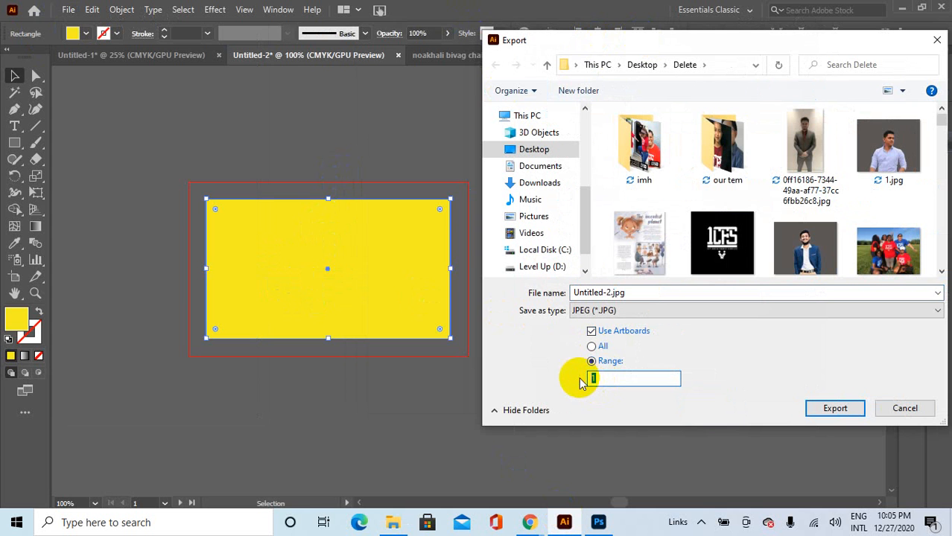
{"action": "type", "text": "2"}
Turn off Use Artboards and cancel the Untitled-2 export.
{"action": "left_click_drag", "start_coordinate": [602, 42], "coordinate": [223, 165]}
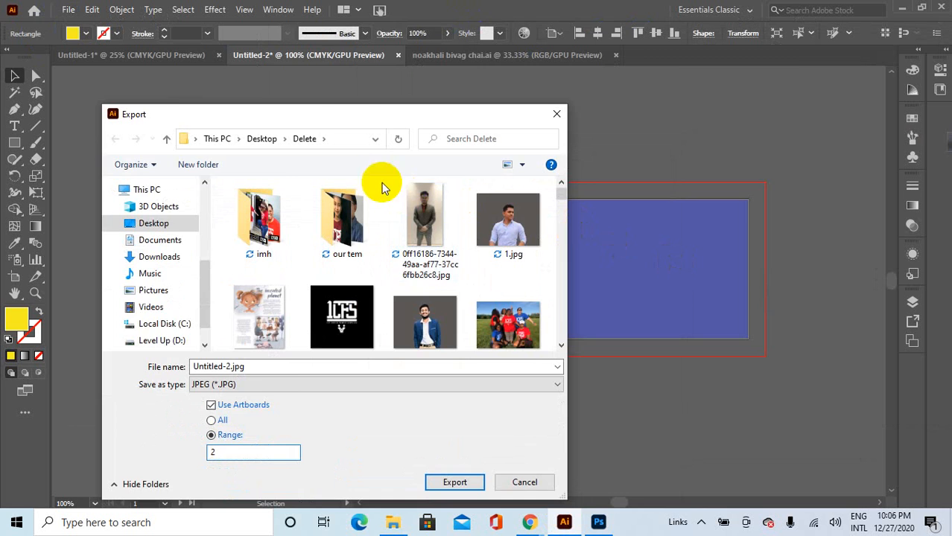
{"action": "left_click_drag", "start_coordinate": [355, 114], "coordinate": [580, 67]}
{"action": "left_click", "coordinate": [439, 373]}
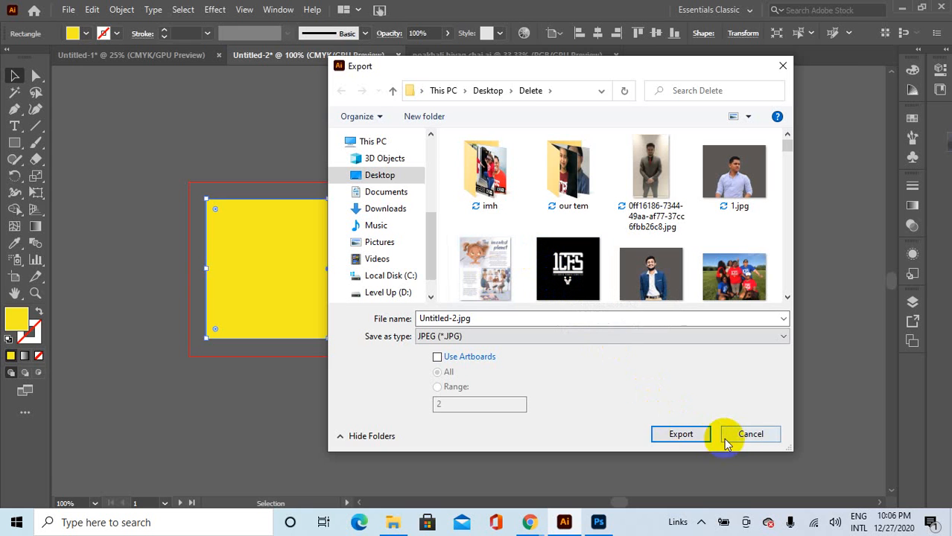
{"action": "left_click", "coordinate": [749, 435]}
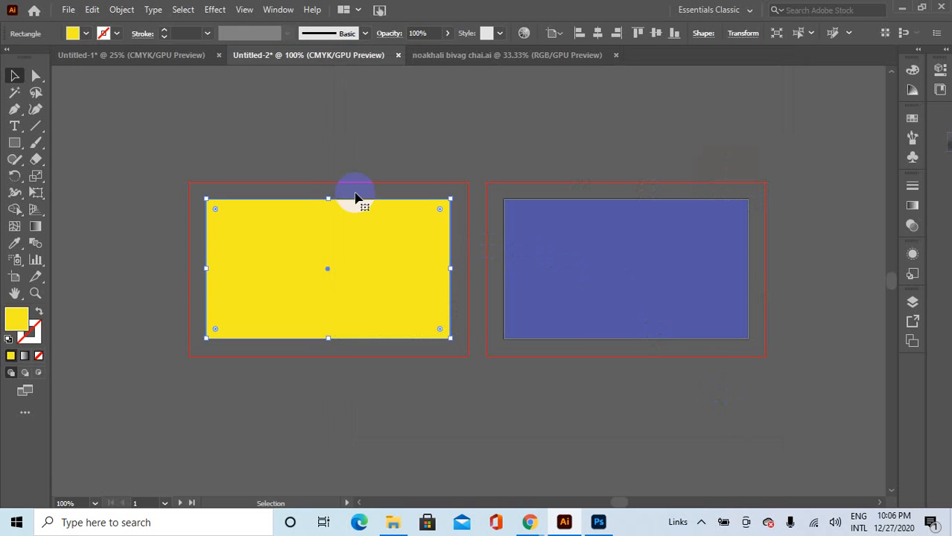
Undo the coloured rectangles on both artboards and close the Untitled-2 document.
{"action": "key", "text": "ctrl+z"}
{"action": "key", "text": "ctrl+z"}
{"action": "key", "text": "ctrl+z"}
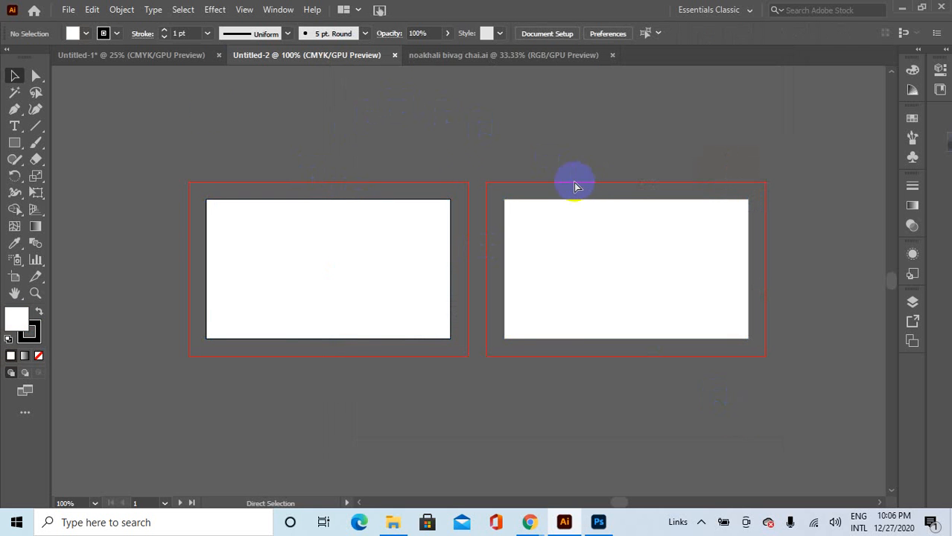
{"action": "left_click", "coordinate": [394, 56]}
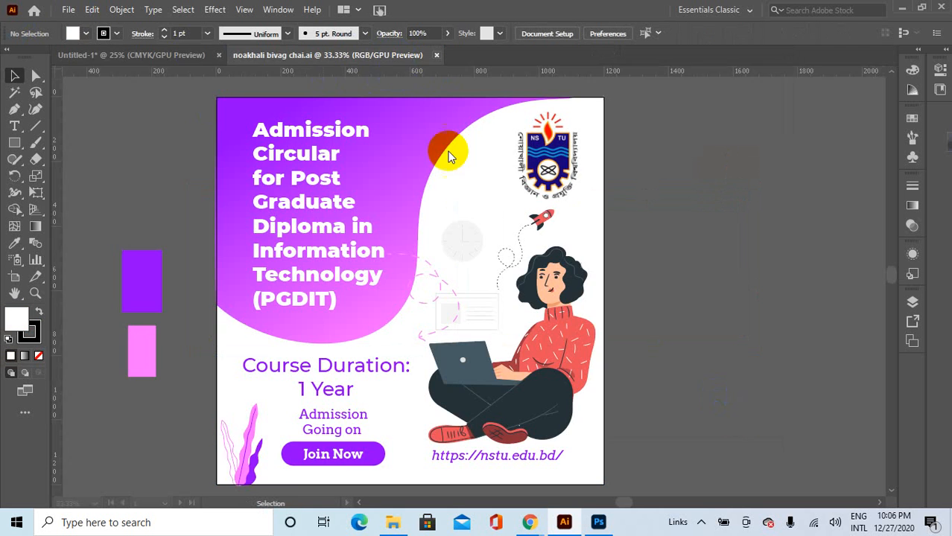
Switch to the Untitled-1 document and centre its blank artboard at 50% zoom.
{"action": "left_click", "coordinate": [131, 55]}
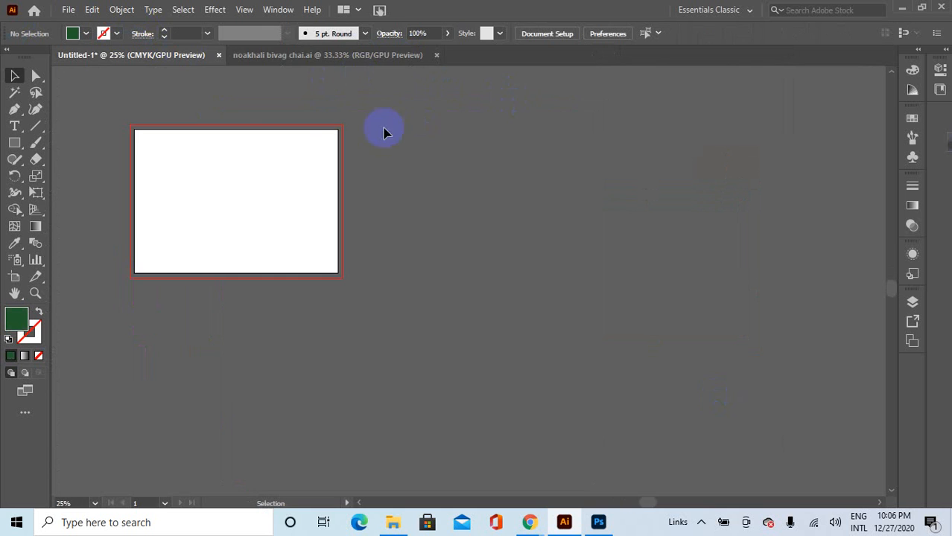
{"action": "scroll", "coordinate": [152, 179], "scroll_direction": "up", "scroll_amount": 3}
{"action": "scroll", "coordinate": [152, 179], "scroll_direction": "down", "scroll_amount": 2}
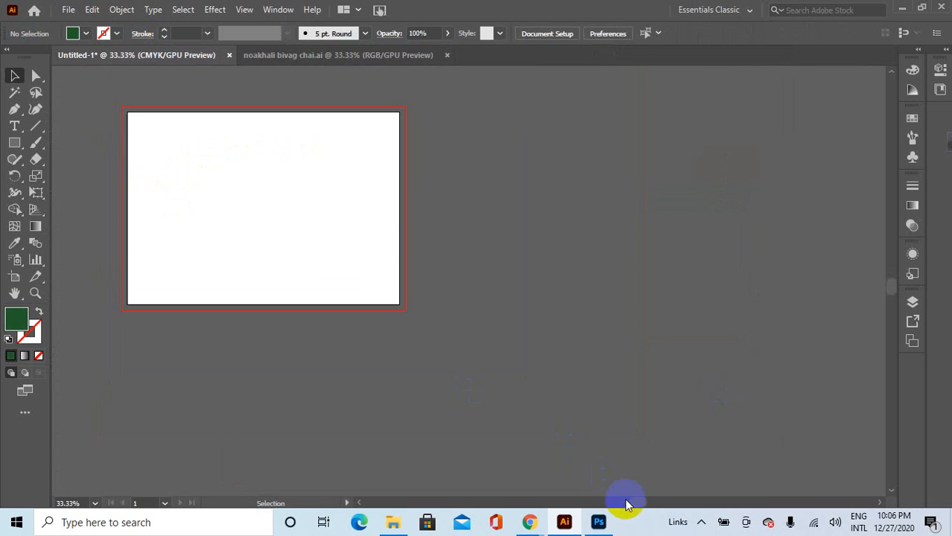
{"action": "left_click_drag", "start_coordinate": [635, 503], "coordinate": [611, 504]}
{"action": "scroll", "coordinate": [624, 208], "scroll_direction": "up", "scroll_amount": 2}
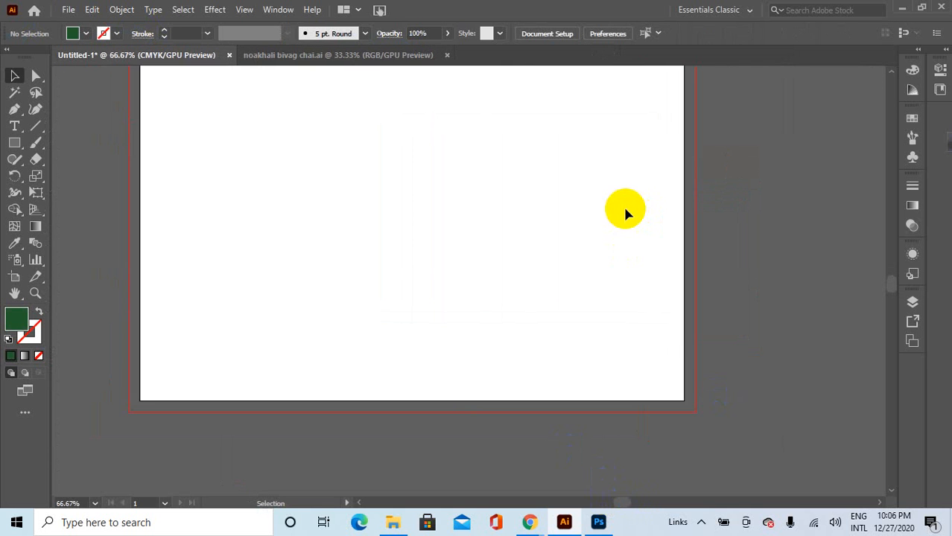
{"action": "scroll", "coordinate": [533, 233], "scroll_direction": "up", "scroll_amount": 1}
{"action": "scroll", "coordinate": [533, 237], "scroll_direction": "down", "scroll_amount": 1}
{"action": "scroll", "coordinate": [491, 213], "scroll_direction": "up", "scroll_amount": 1}
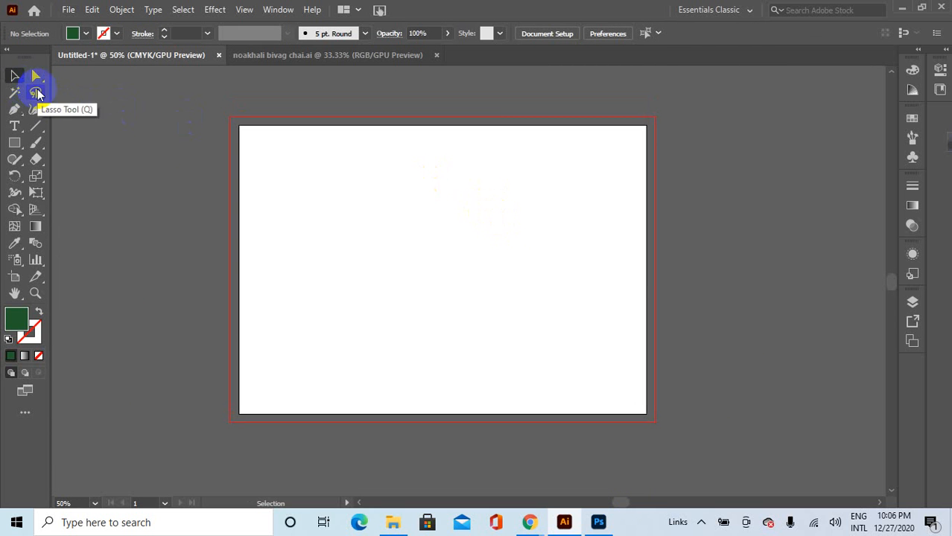
Draw a dark green circle with the Ellipse tool and place it in the upper middle of the artboard.
{"action": "left_click", "coordinate": [11, 148]}
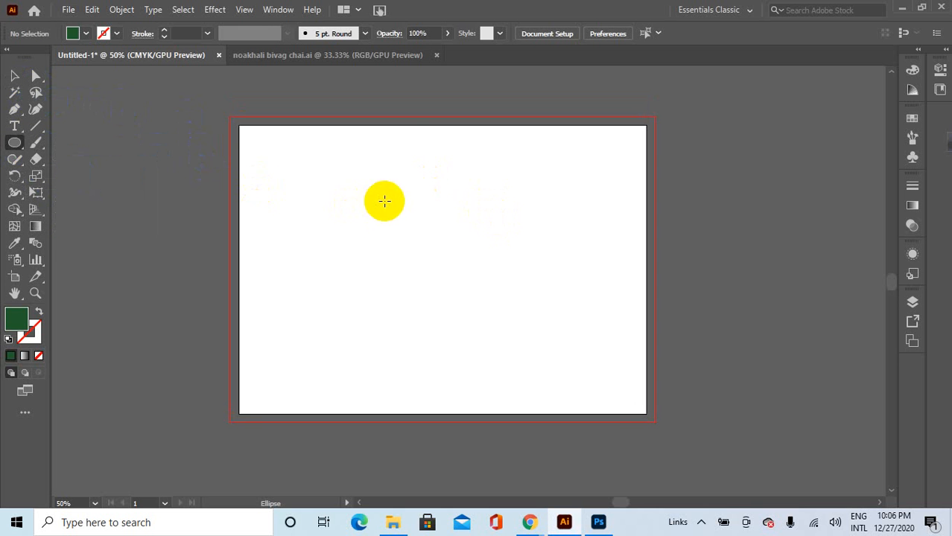
{"action": "left_click_drag", "start_coordinate": [393, 197], "coordinate": [477, 277]}
{"action": "left_click", "coordinate": [14, 75]}
{"action": "left_click_drag", "start_coordinate": [402, 182], "coordinate": [423, 217]}
{"action": "left_click", "coordinate": [558, 212]}
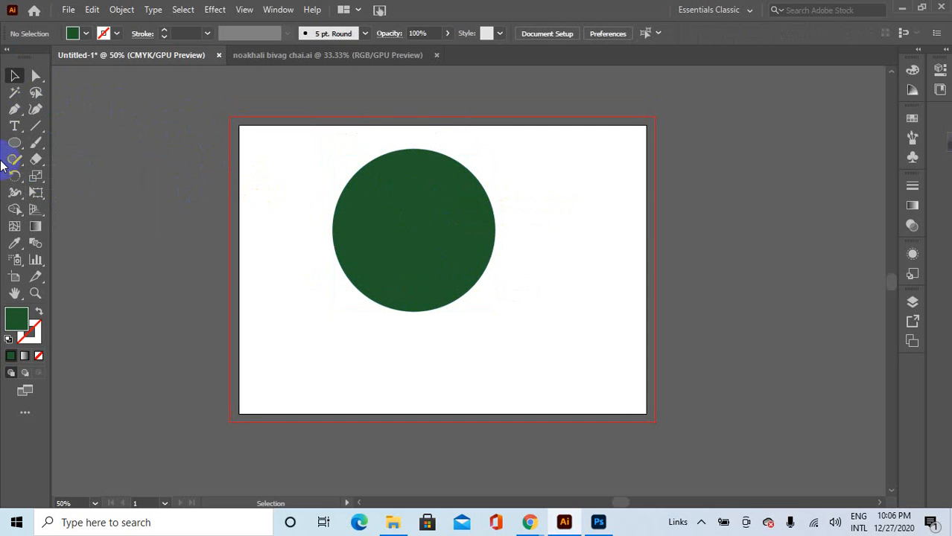
Draw two narrow vertical ellipses side by side inside the green circle.
{"action": "left_click_drag", "start_coordinate": [15, 141], "coordinate": [61, 177]}
{"action": "left_click_drag", "start_coordinate": [374, 219], "coordinate": [394, 277]}
{"action": "left_click_drag", "start_coordinate": [443, 225], "coordinate": [461, 284]}
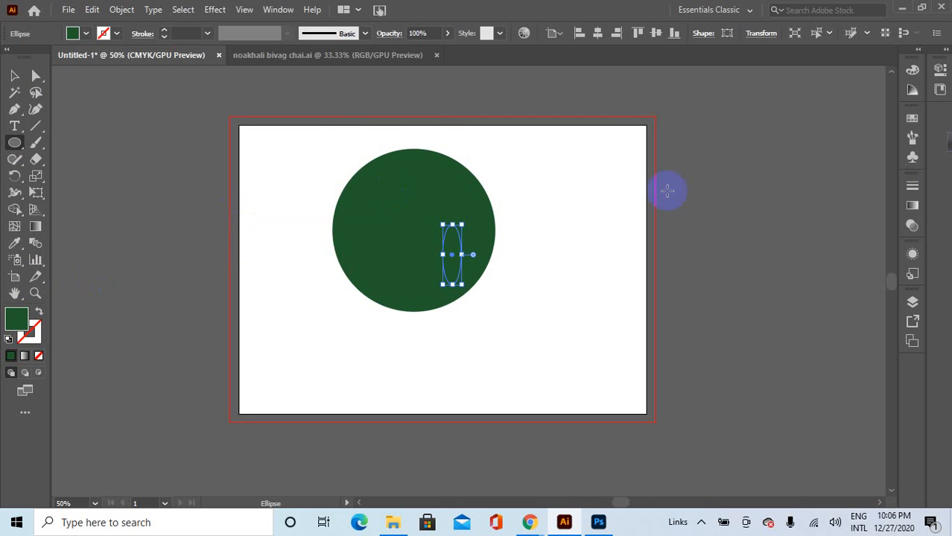
Fill both narrow ellipses inside the green circle with the yellow swatch.
{"action": "left_click", "coordinate": [913, 119]}
{"action": "left_click", "coordinate": [787, 156]}
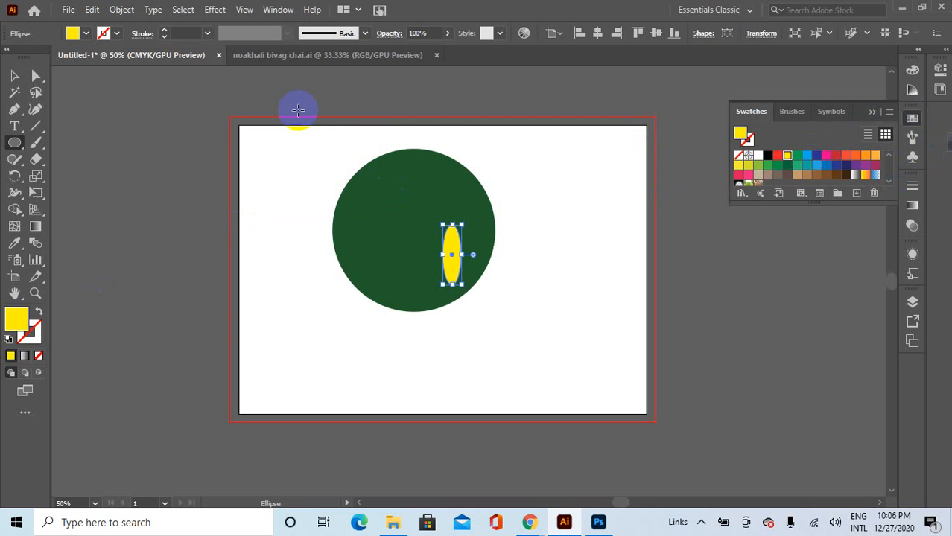
{"action": "left_click", "coordinate": [15, 75]}
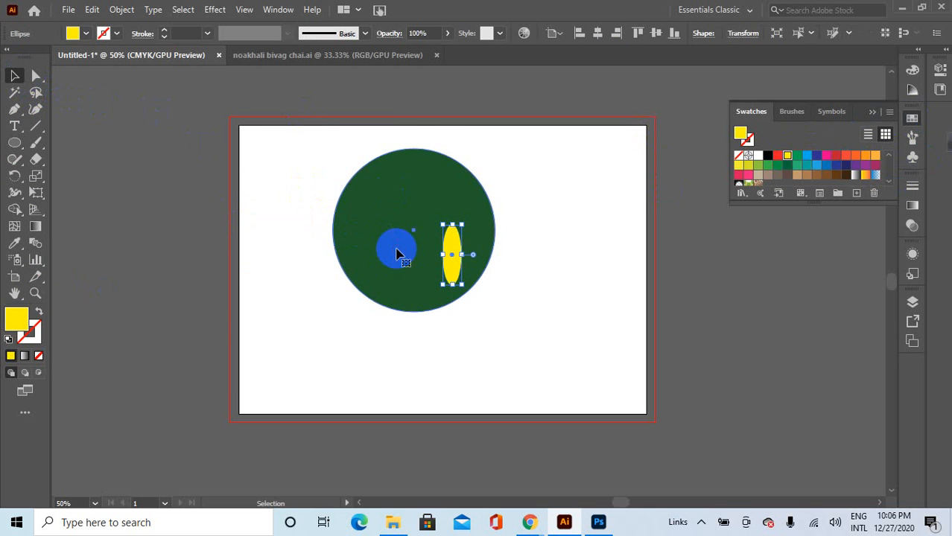
{"action": "left_click", "coordinate": [387, 248]}
{"action": "left_click", "coordinate": [787, 155]}
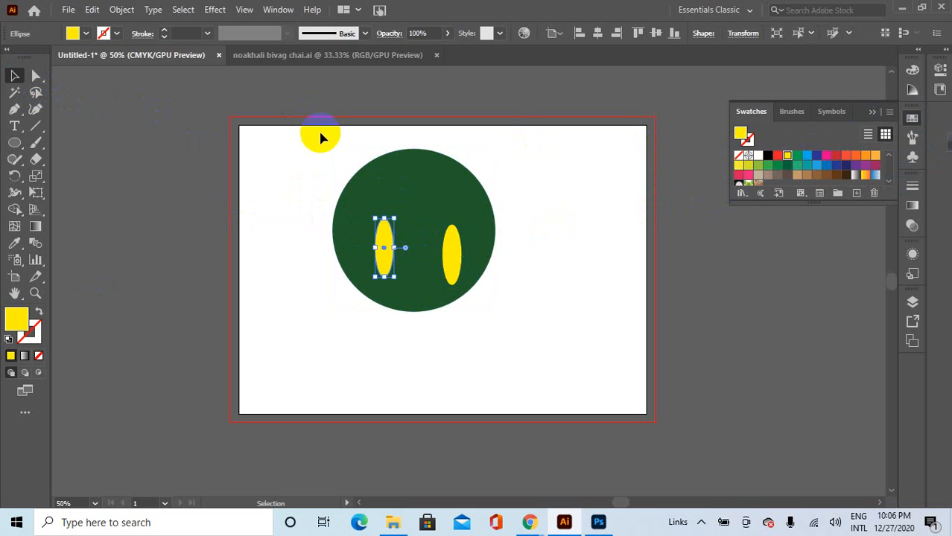
{"action": "left_click", "coordinate": [353, 184]}
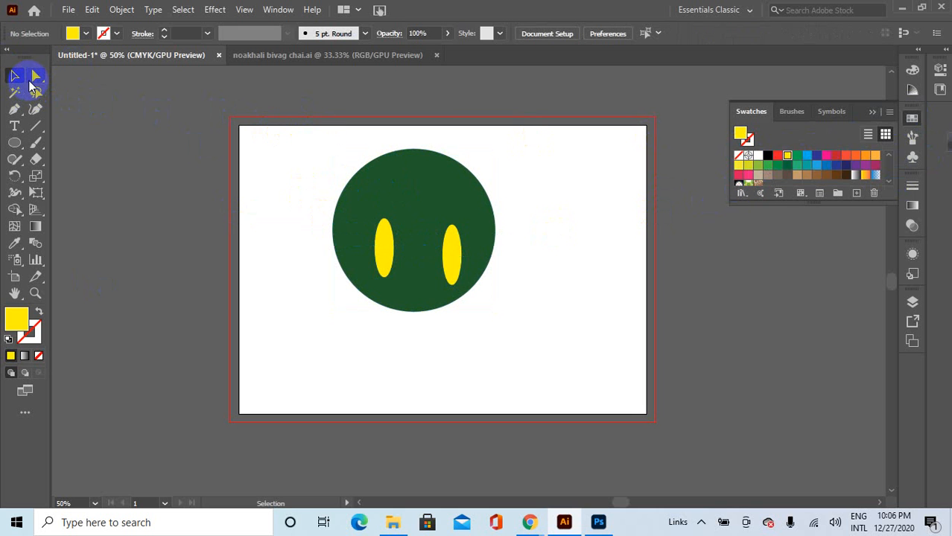
Delete the green circle and both yellow ellipses from the artboard.
{"action": "left_click", "coordinate": [11, 78]}
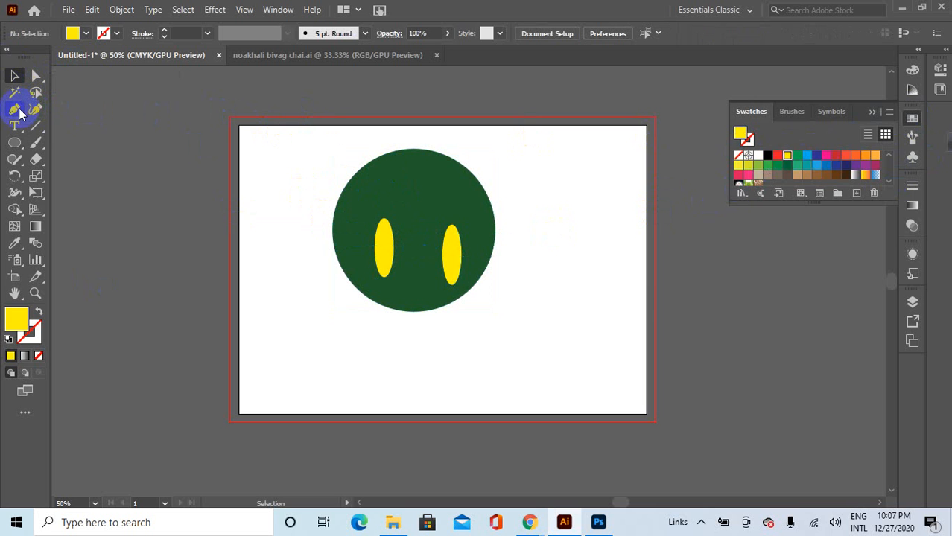
{"action": "left_click", "coordinate": [18, 112]}
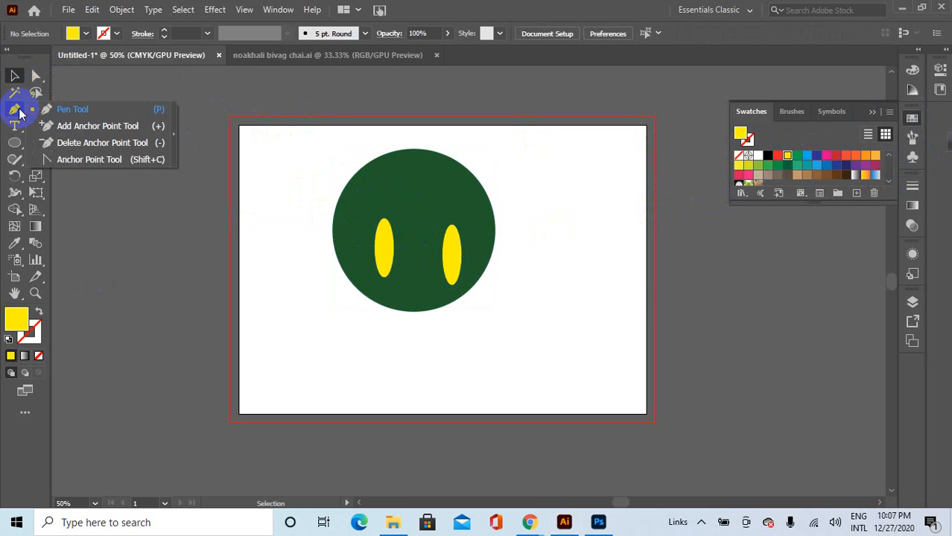
{"action": "left_click", "coordinate": [72, 110]}
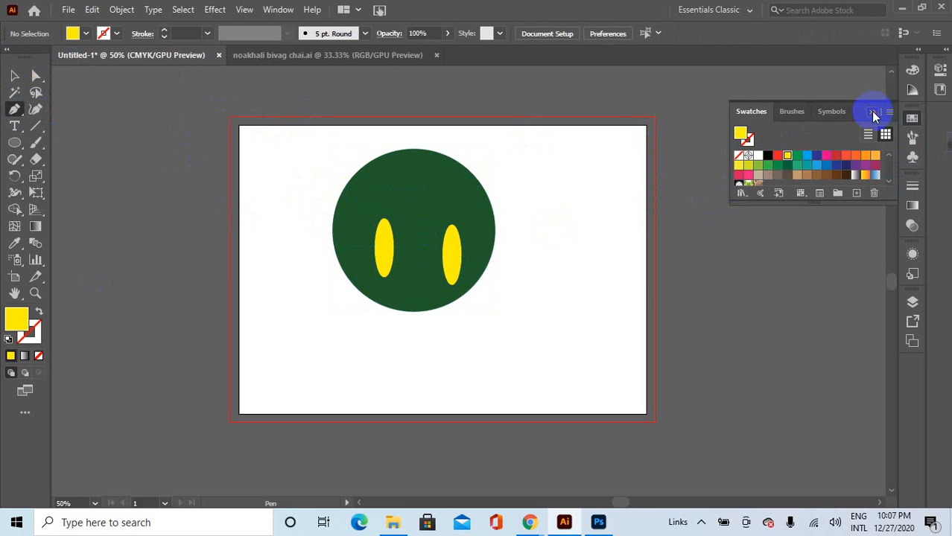
{"action": "left_click", "coordinate": [873, 111]}
{"action": "left_click", "coordinate": [13, 78]}
{"action": "left_click", "coordinate": [510, 175]}
{"action": "left_click_drag", "start_coordinate": [510, 175], "coordinate": [295, 286]}
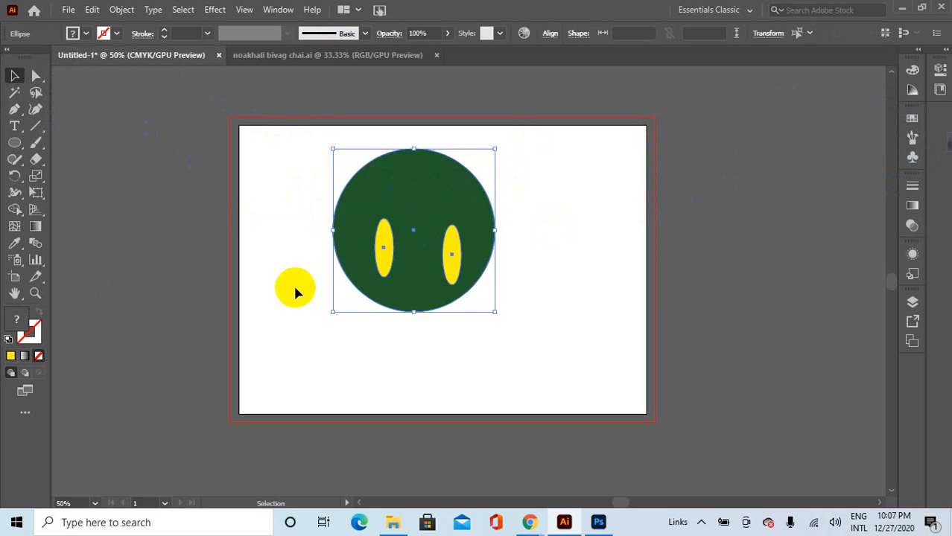
{"action": "key", "text": "Delete"}
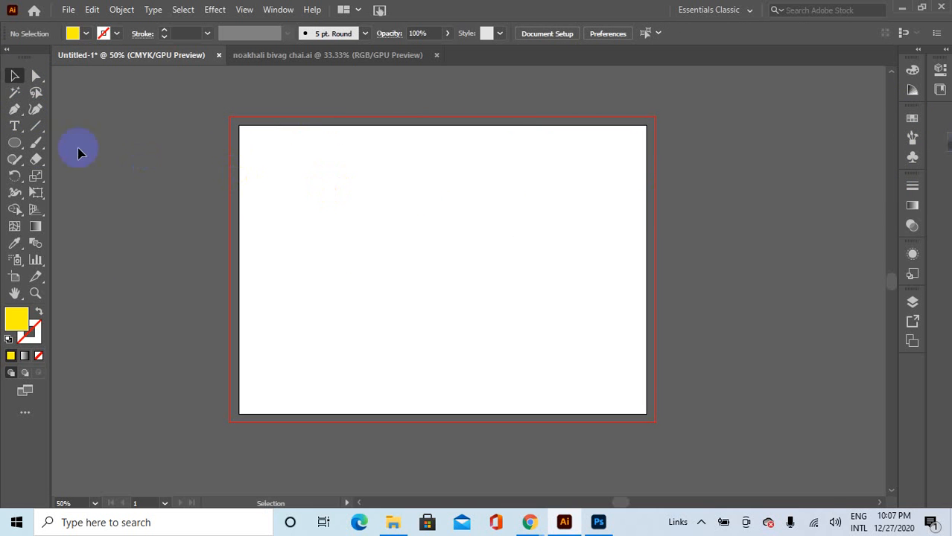
Draw a closed yellow shape with the Pen tool, combining a wavy curved lower edge with straight upper and side edges.
{"action": "left_click_drag", "start_coordinate": [16, 112], "coordinate": [92, 109]}
{"action": "left_click", "coordinate": [295, 256]}
{"action": "left_click_drag", "start_coordinate": [527, 261], "coordinate": [677, 331]}
{"action": "left_click_drag", "start_coordinate": [661, 306], "coordinate": [679, 289]}
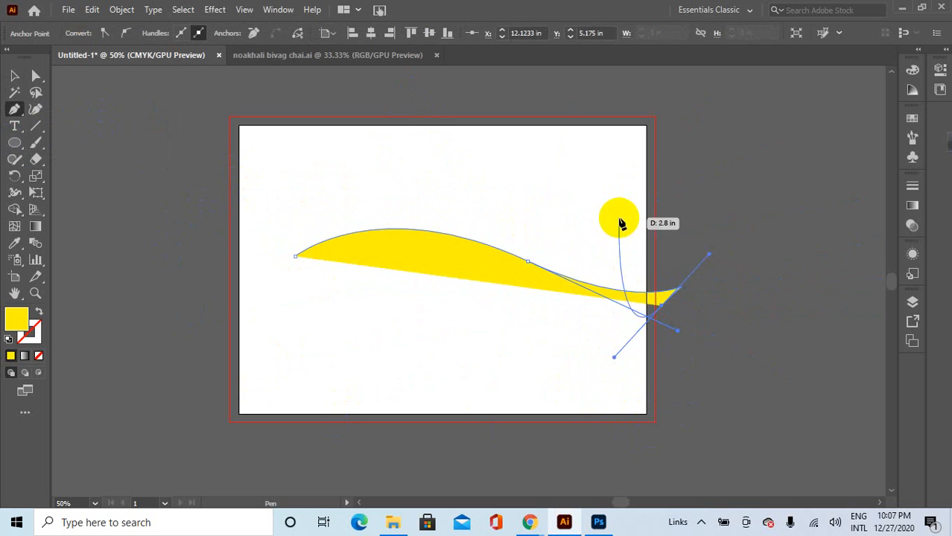
{"action": "left_click", "coordinate": [619, 218]}
{"action": "left_click", "coordinate": [557, 141]}
{"action": "left_click", "coordinate": [296, 182]}
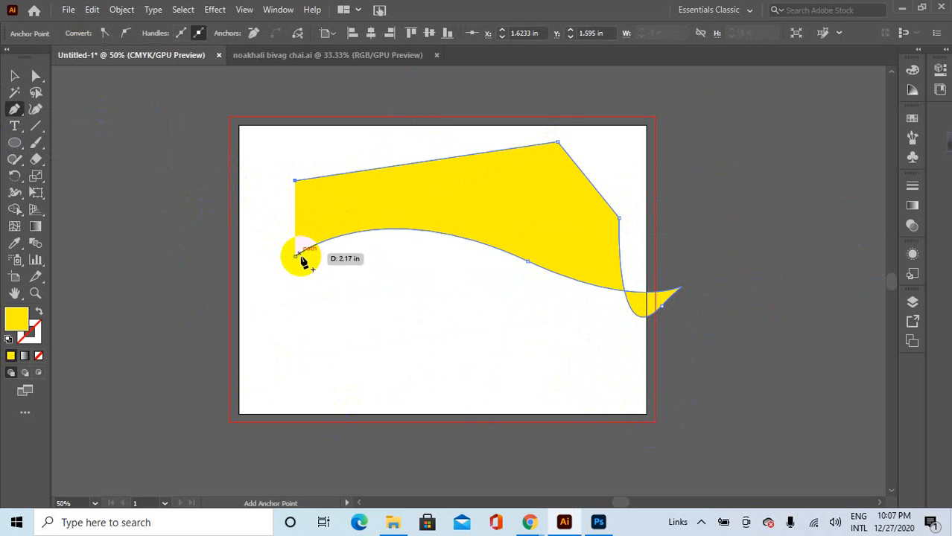
{"action": "left_click", "coordinate": [295, 255]}
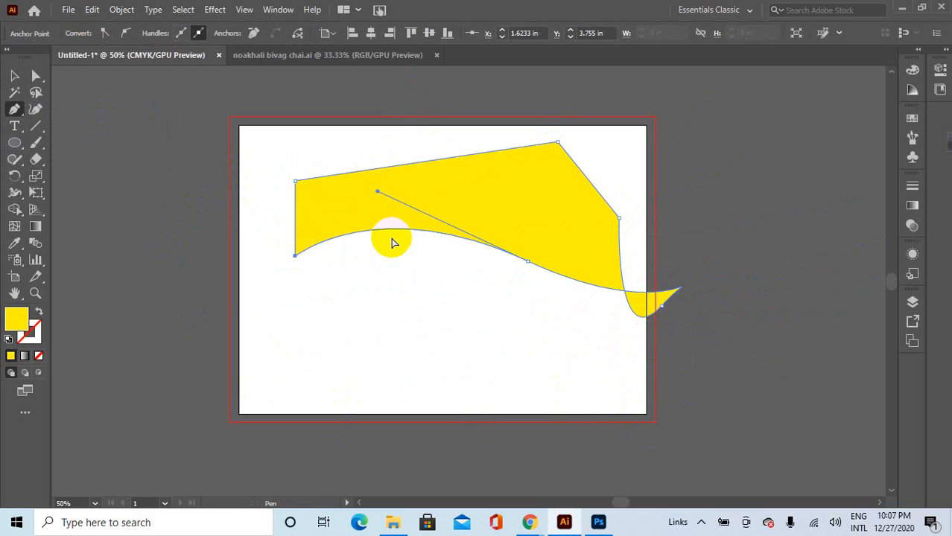
Undo every anchor of the wavy yellow Pen shape.
{"action": "key", "text": "ctrl+z"}
{"action": "key", "text": "ctrl+z"}
{"action": "key", "text": "ctrl+z"}
{"action": "key", "text": "ctrl+z"}
{"action": "key", "text": "ctrl+z"}
{"action": "key", "text": "ctrl+z"}
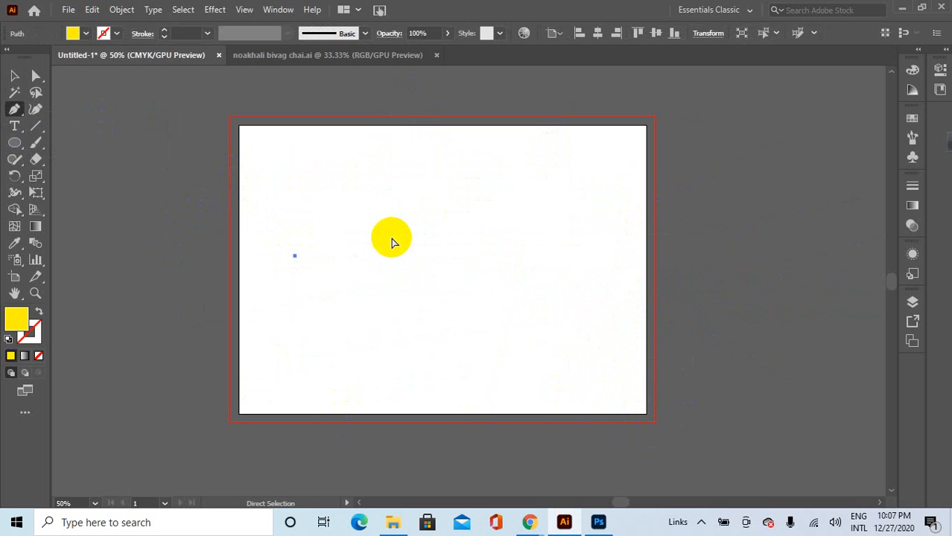
{"action": "key", "text": "ctrl+z"}
Draw a two-anchor arched path across the artboard with the Pen tool, curving upward between its ends.
{"action": "left_click", "coordinate": [284, 255]}
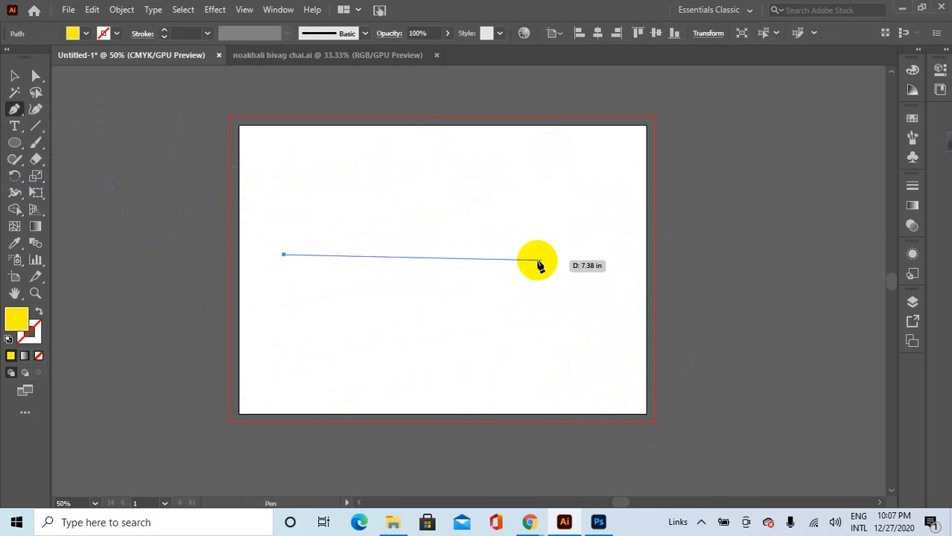
{"action": "left_click", "coordinate": [550, 261]}
{"action": "left_click_drag", "start_coordinate": [549, 261], "coordinate": [630, 342]}
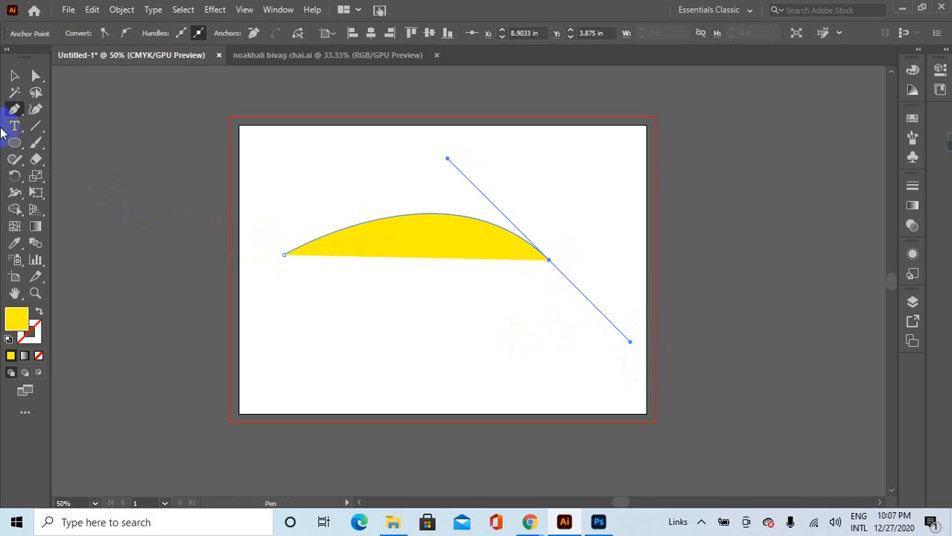
Add an anchor point at the top middle of the yellow arch with the Add Anchor Point tool.
{"action": "left_click_drag", "start_coordinate": [13, 112], "coordinate": [78, 133]}
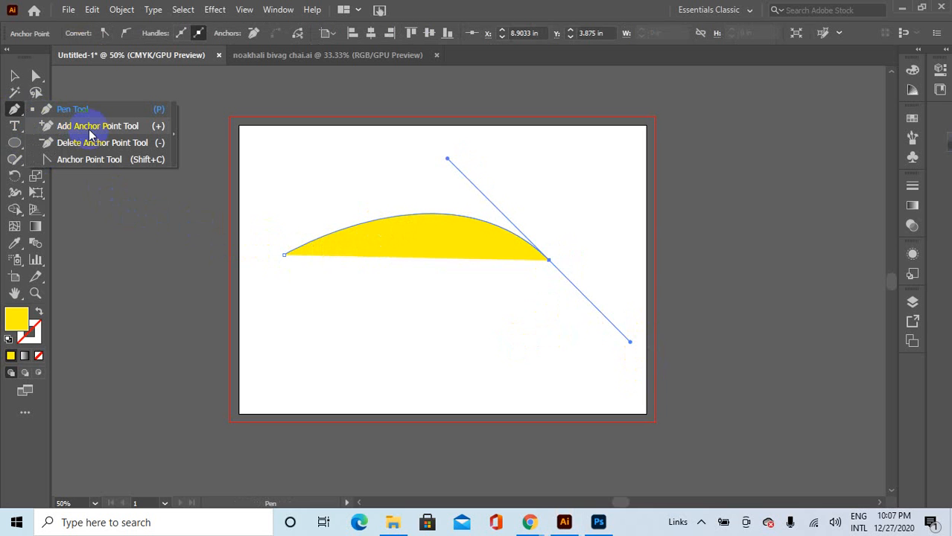
{"action": "left_click_drag", "start_coordinate": [90, 134], "coordinate": [91, 132]}
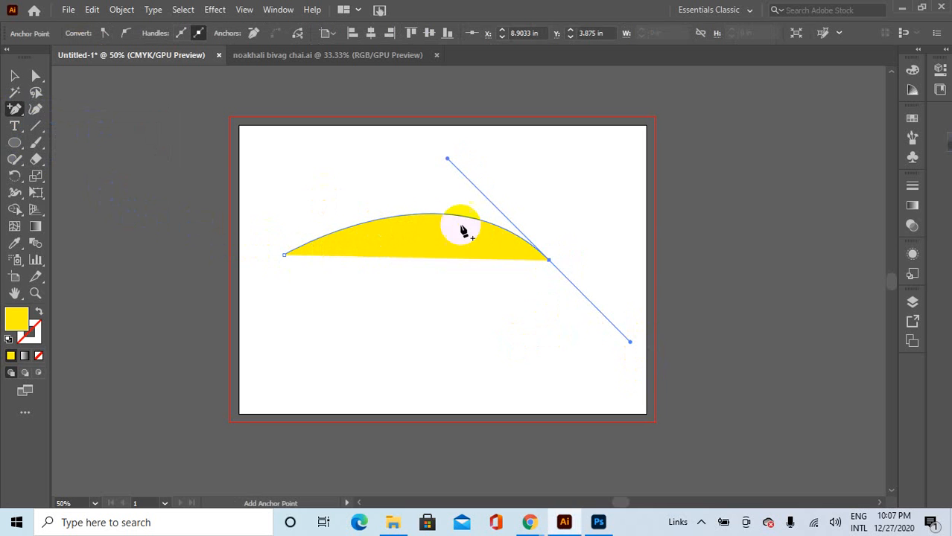
{"action": "left_click", "coordinate": [421, 216]}
{"action": "left_click", "coordinate": [423, 185]}
{"action": "left_click", "coordinate": [574, 279]}
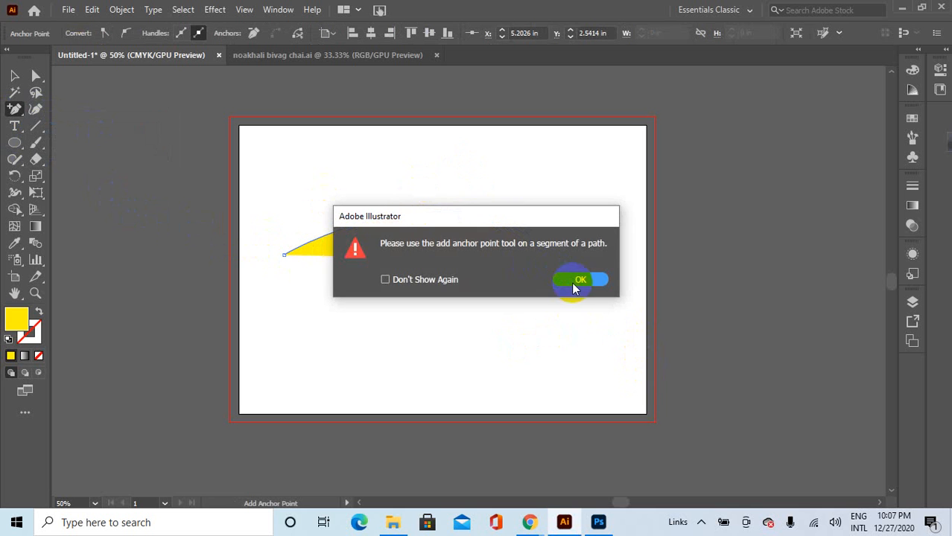
Remove the middle anchor point from the yellow arch with the Delete Anchor Point tool.
{"action": "left_click", "coordinate": [14, 108]}
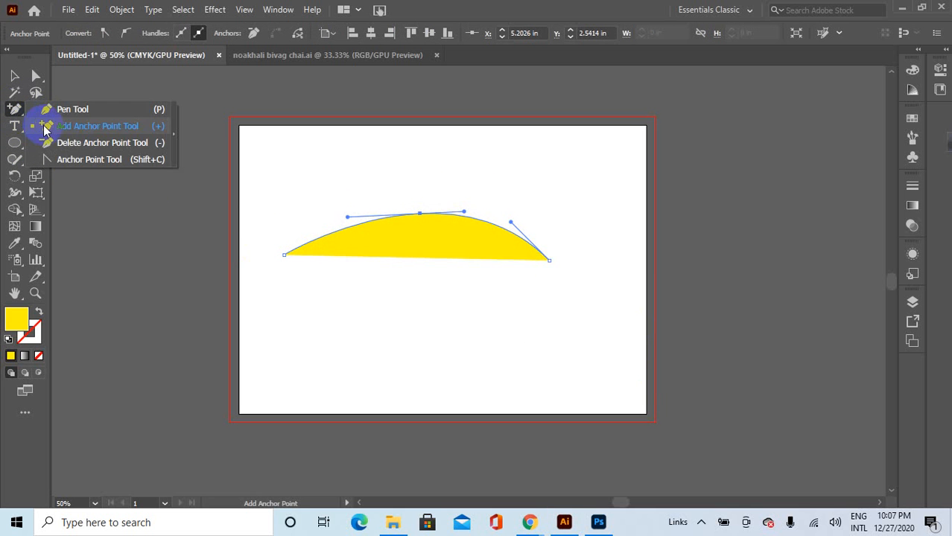
{"action": "left_click", "coordinate": [67, 142]}
{"action": "left_click", "coordinate": [420, 215]}
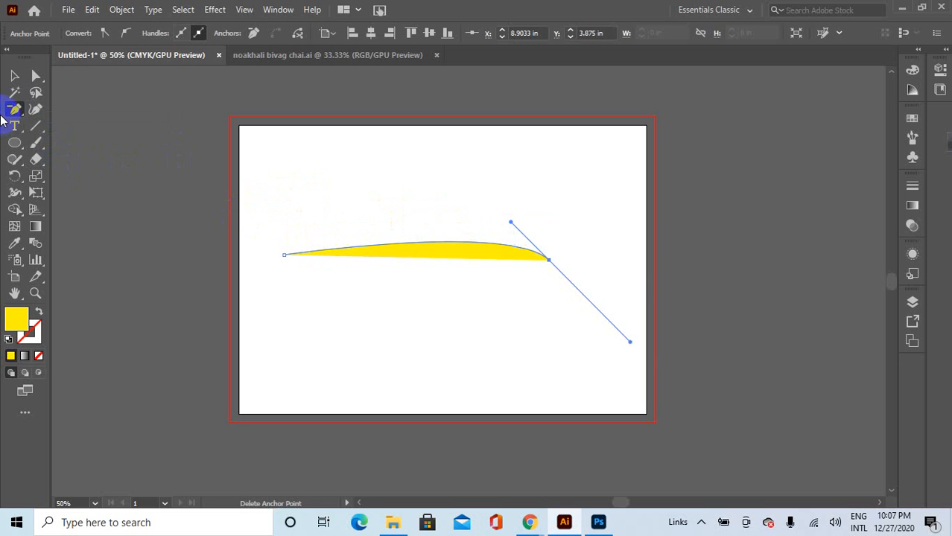
Add a new anchor point in the middle of the flattened arch's curved edge.
{"action": "left_click", "coordinate": [19, 118]}
{"action": "left_click", "coordinate": [81, 125]}
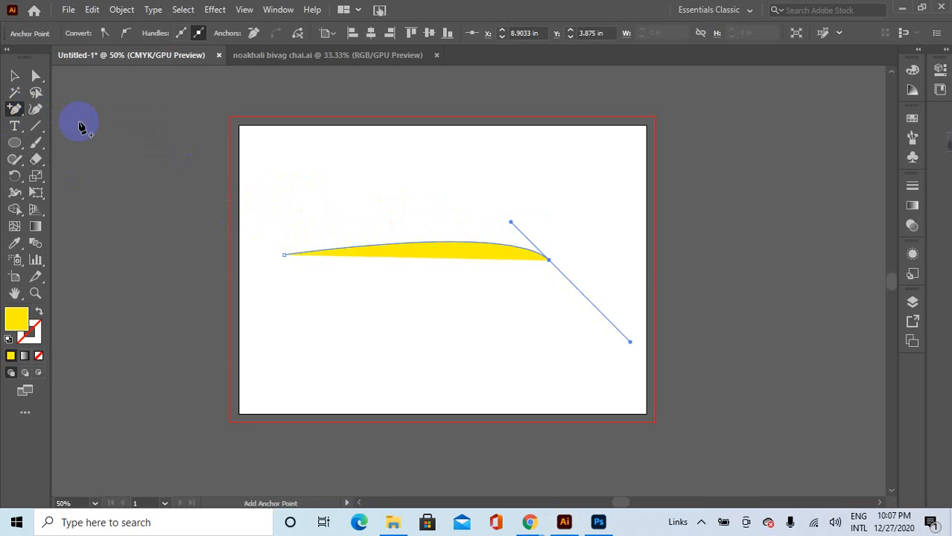
{"action": "left_click", "coordinate": [418, 244]}
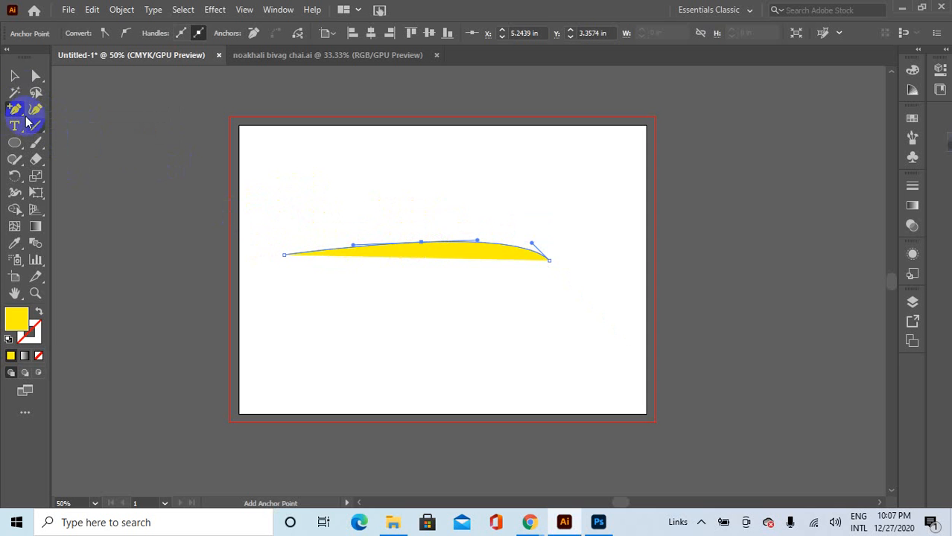
Raise the middle anchor with the Direct Selection tool to about X 5.10 in, Y 1.48 in, making a tall arch.
{"action": "left_click", "coordinate": [36, 75]}
{"action": "left_click", "coordinate": [104, 80]}
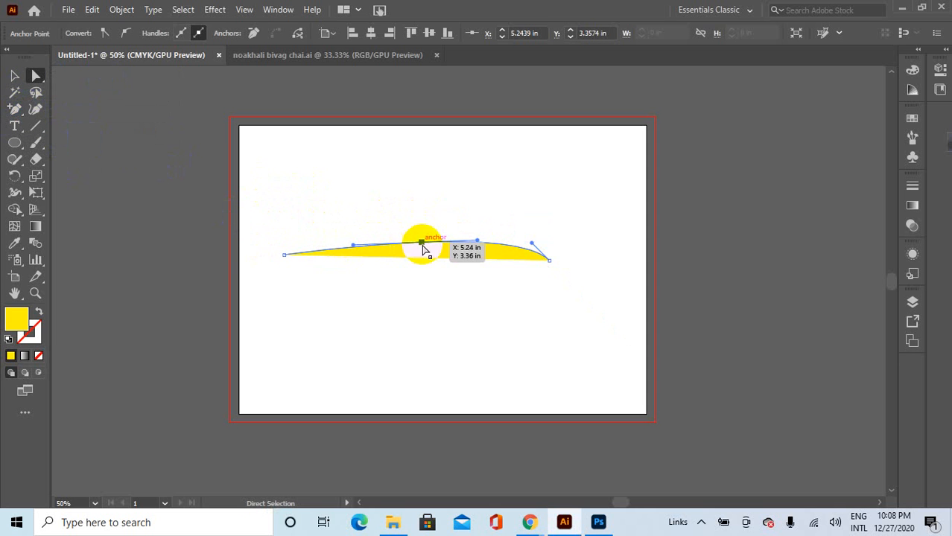
{"action": "left_click_drag", "start_coordinate": [423, 247], "coordinate": [419, 181]}
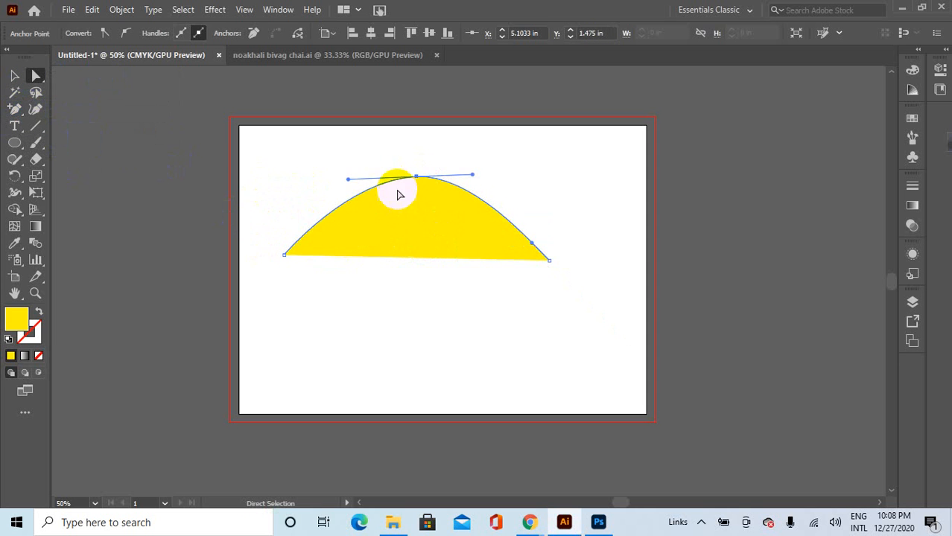
Convert the smooth anchor at the top of the arch into a corner point with the Anchor Point tool.
{"action": "left_click_drag", "start_coordinate": [15, 112], "coordinate": [116, 161]}
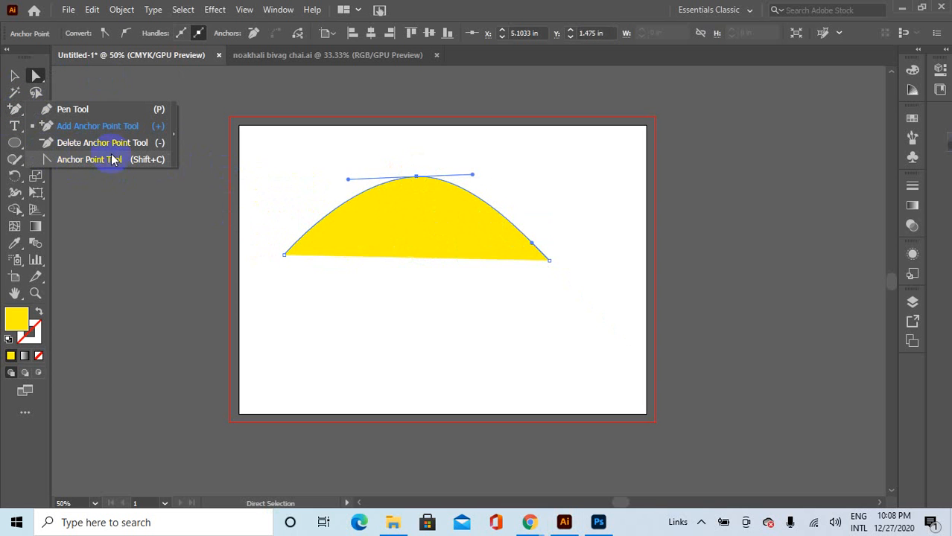
{"action": "left_click_drag", "start_coordinate": [115, 164], "coordinate": [106, 163]}
{"action": "left_click", "coordinate": [415, 177]}
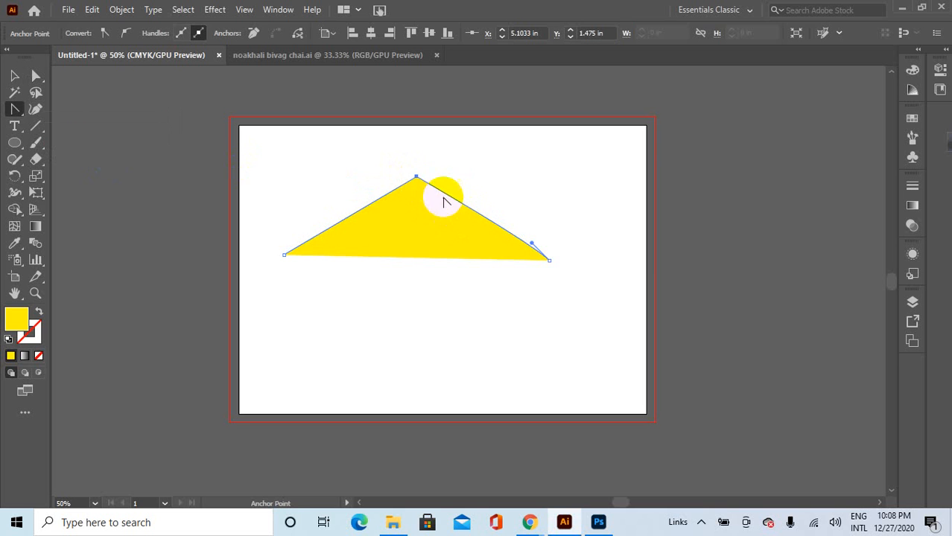
{"action": "key", "text": "ctrl+z"}
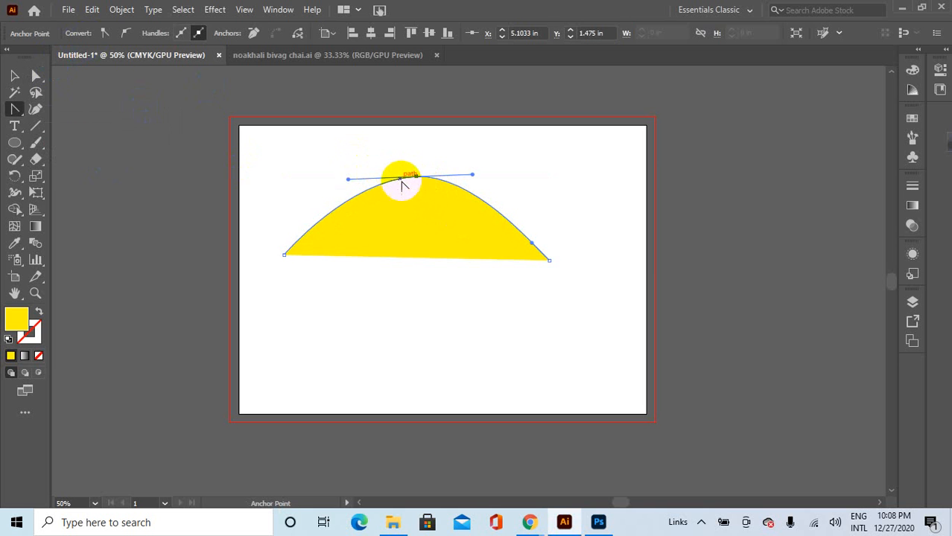
{"action": "left_click", "coordinate": [416, 178]}
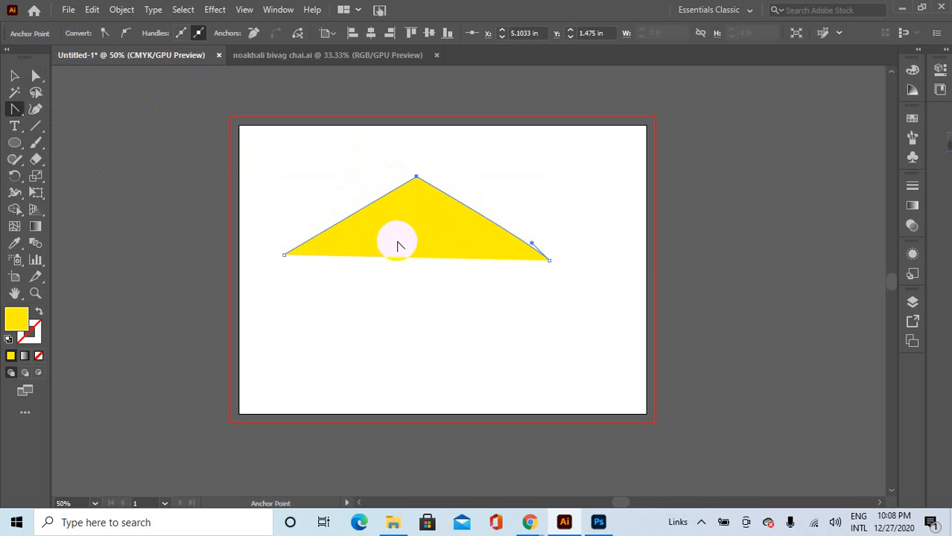
Undo the corner conversion, then reconvert the arch's top anchor to a corner and back to a smooth point.
{"action": "key", "text": "ctrl+z"}
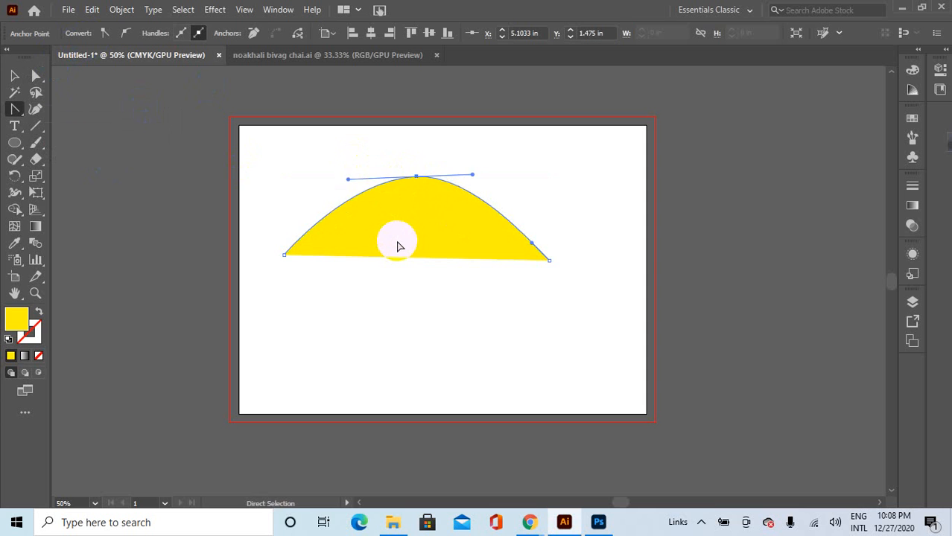
{"action": "left_click", "coordinate": [417, 179]}
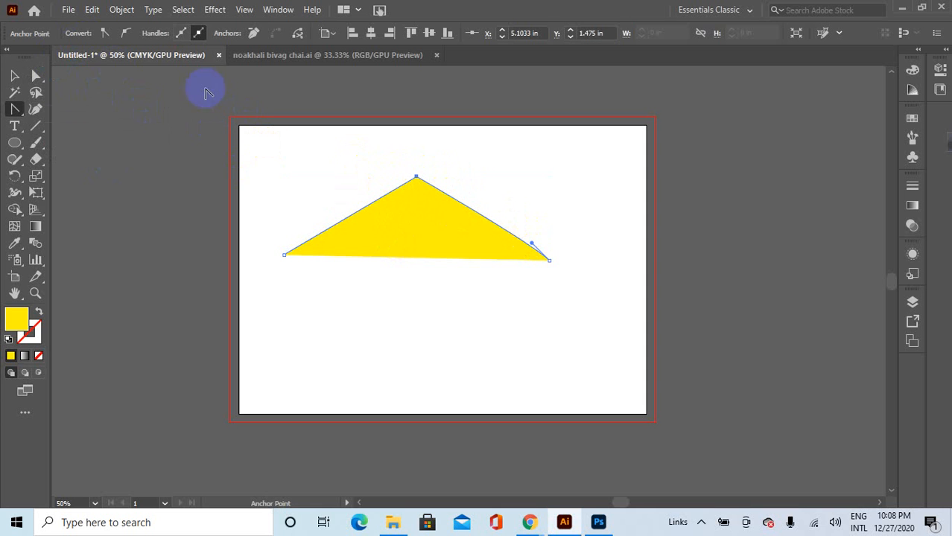
{"action": "left_click", "coordinate": [126, 37]}
{"action": "left_click", "coordinate": [387, 164]}
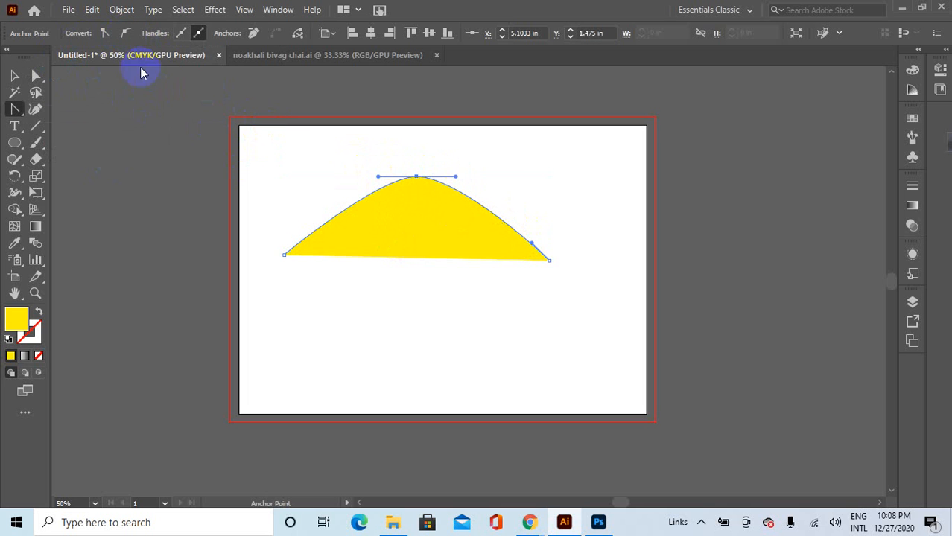
Alternate the arch's top anchor repeatedly between corner and smooth with the Convert options, ending on smooth.
{"action": "left_click", "coordinate": [105, 35]}
{"action": "left_click", "coordinate": [124, 32]}
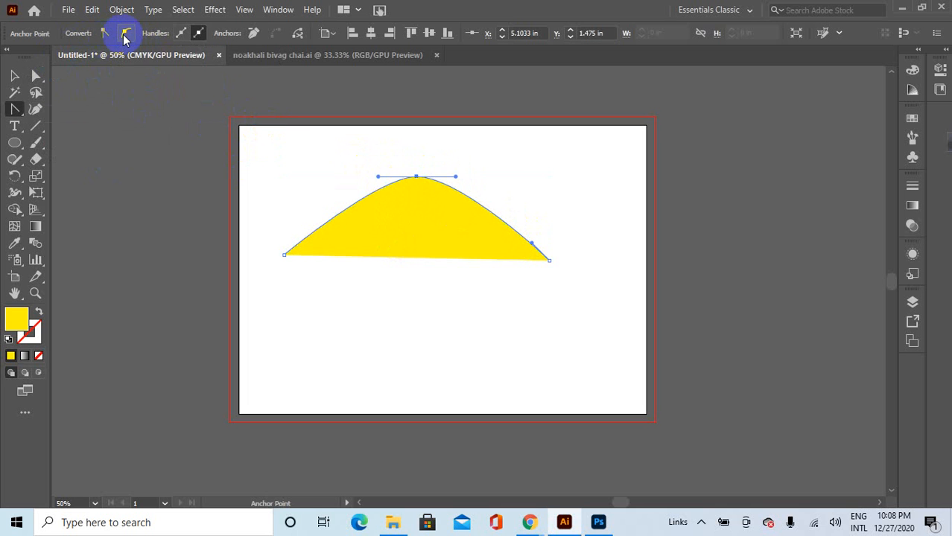
{"action": "left_click", "coordinate": [105, 34]}
{"action": "left_click", "coordinate": [124, 34]}
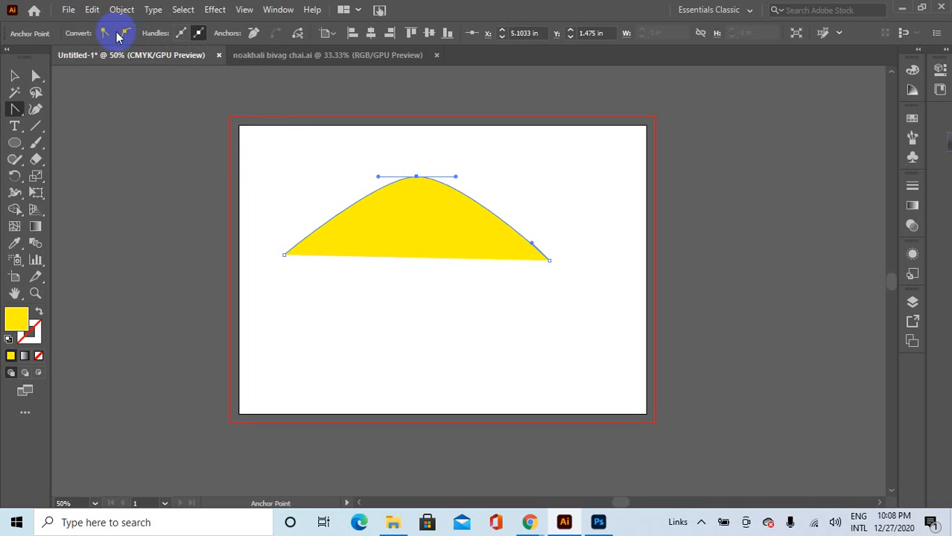
{"action": "left_click", "coordinate": [105, 34]}
{"action": "left_click", "coordinate": [126, 36]}
{"action": "left_click", "coordinate": [105, 33]}
{"action": "left_click", "coordinate": [125, 33]}
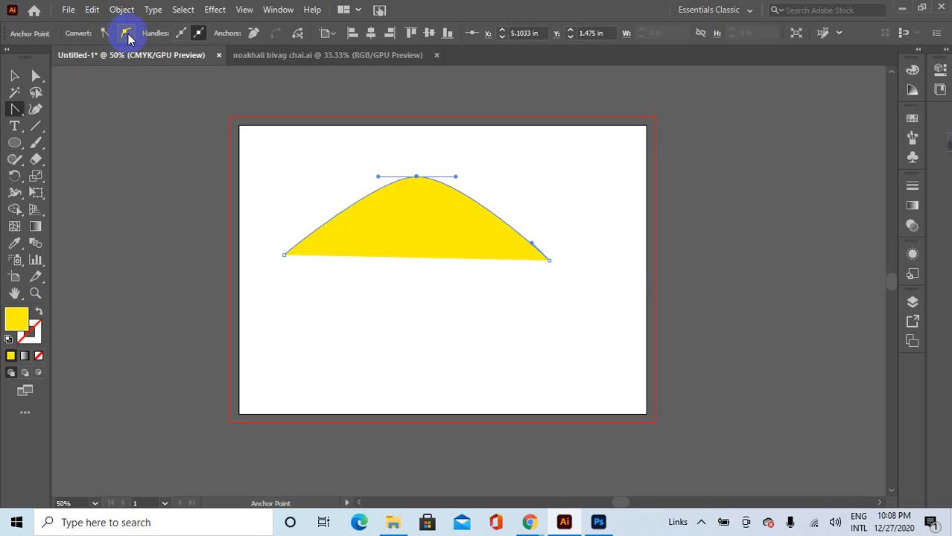
{"action": "left_click", "coordinate": [105, 33]}
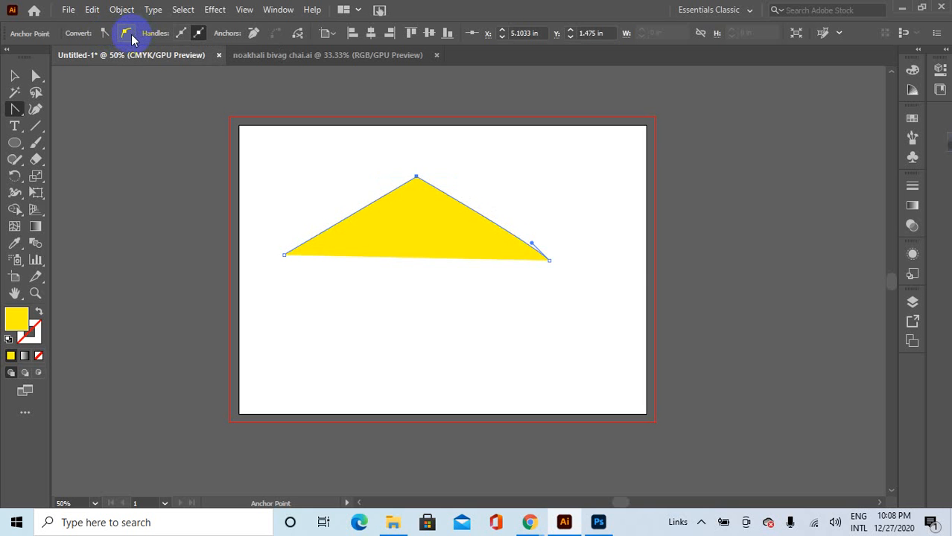
{"action": "left_click", "coordinate": [128, 35]}
{"action": "left_click", "coordinate": [106, 34]}
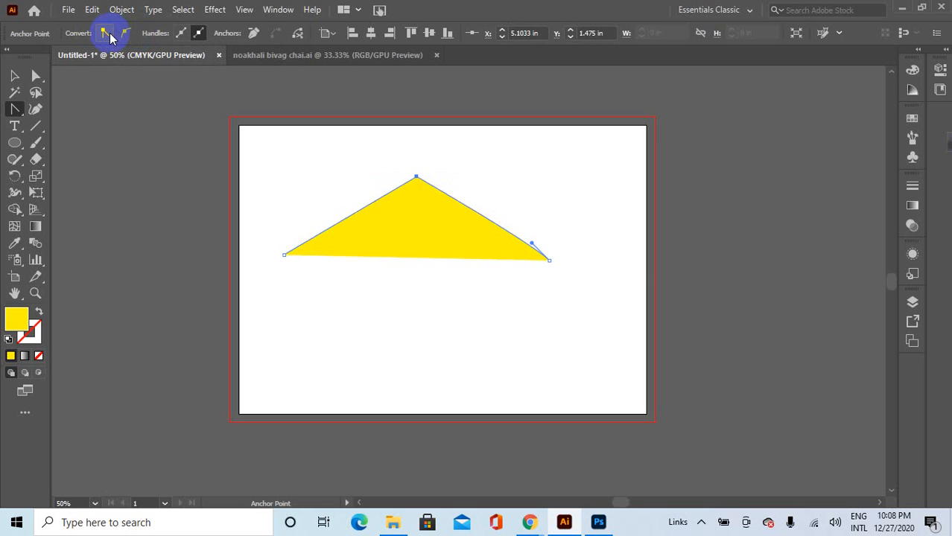
{"action": "left_click", "coordinate": [125, 34]}
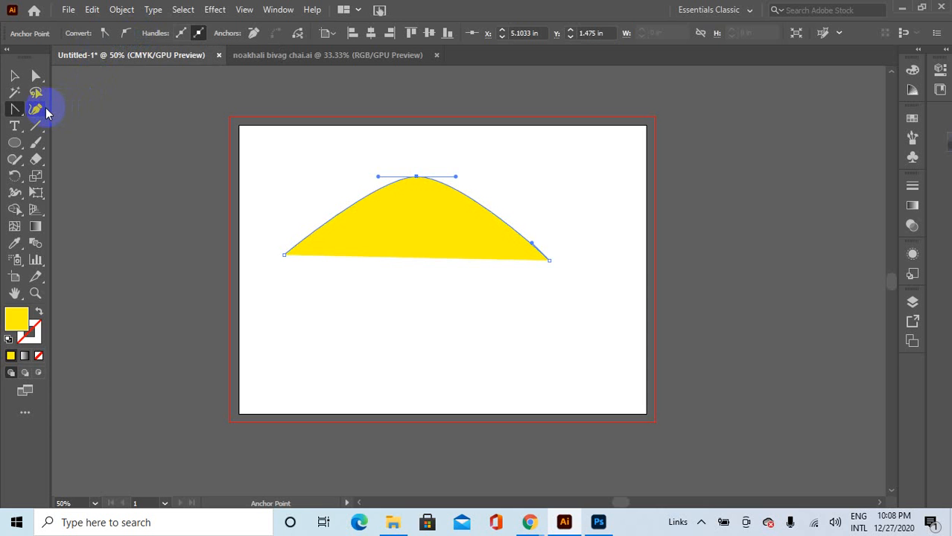
Extend the yellow arch with three more curve points using the Curvature tool and close the path at its left end.
{"action": "left_click", "coordinate": [44, 110]}
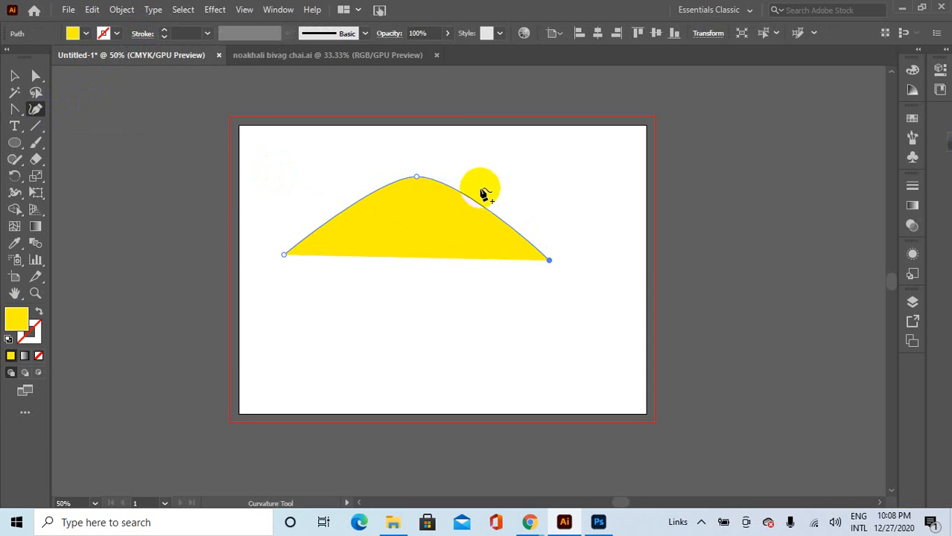
{"action": "left_click", "coordinate": [572, 189]}
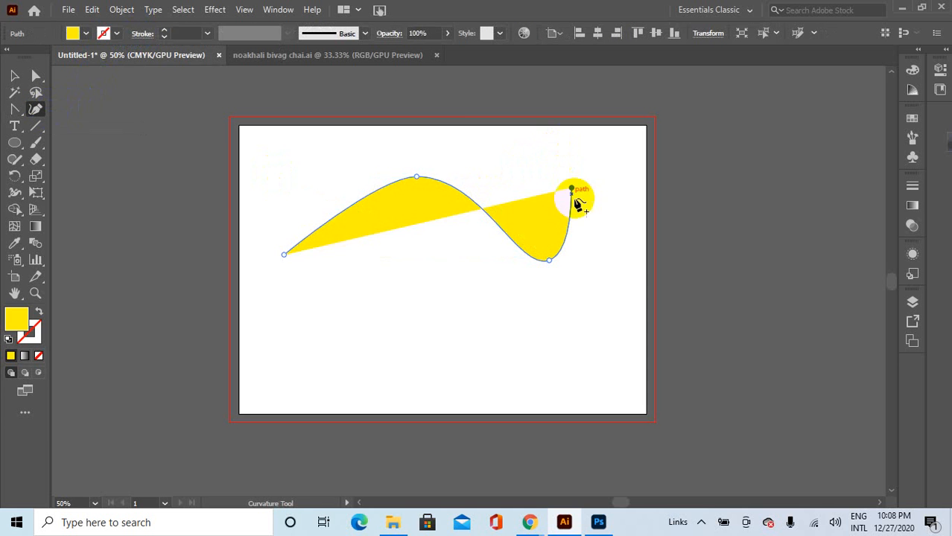
{"action": "left_click", "coordinate": [580, 296]}
{"action": "left_click", "coordinate": [459, 304]}
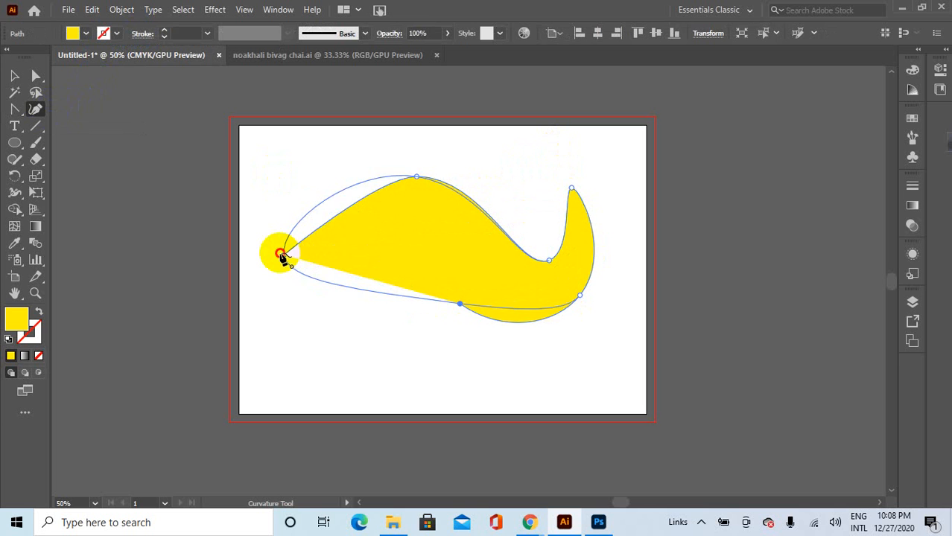
{"action": "left_click", "coordinate": [284, 255]}
Reshape the closed yellow path into a large egg-like blob by pulling new and existing points outward with the Curvature tool.
{"action": "left_click_drag", "start_coordinate": [477, 209], "coordinate": [537, 132]}
{"action": "left_click_drag", "start_coordinate": [416, 175], "coordinate": [345, 113]}
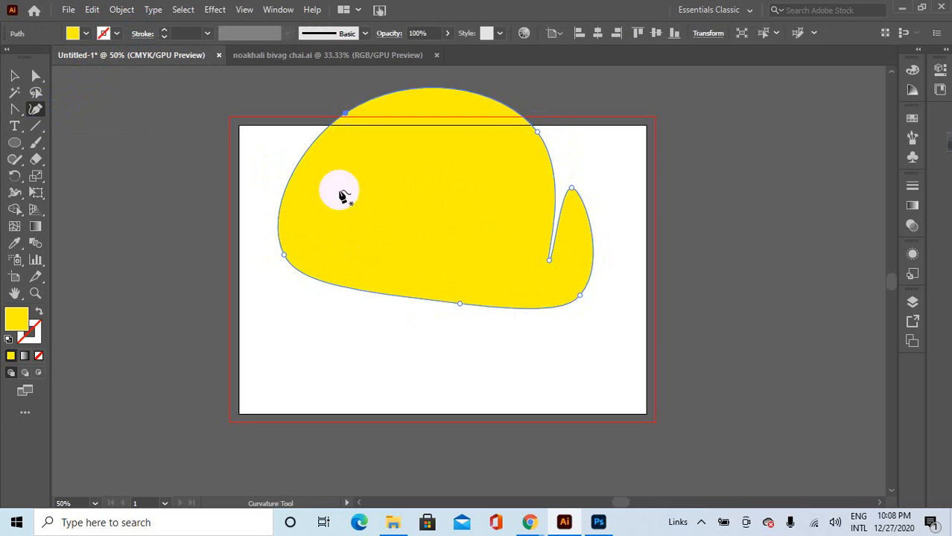
{"action": "left_click_drag", "start_coordinate": [391, 296], "coordinate": [359, 415]}
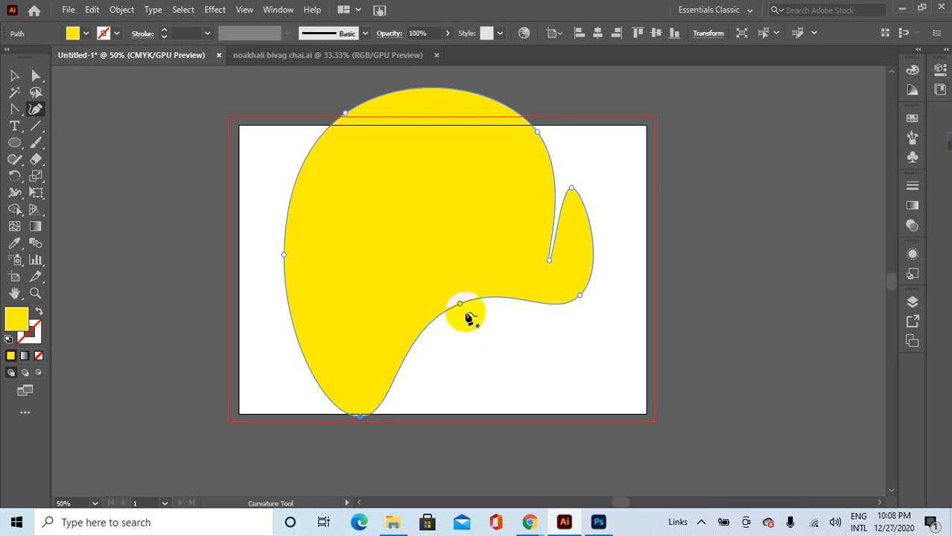
{"action": "left_click_drag", "start_coordinate": [460, 305], "coordinate": [555, 439]}
{"action": "left_click_drag", "start_coordinate": [580, 296], "coordinate": [743, 301]}
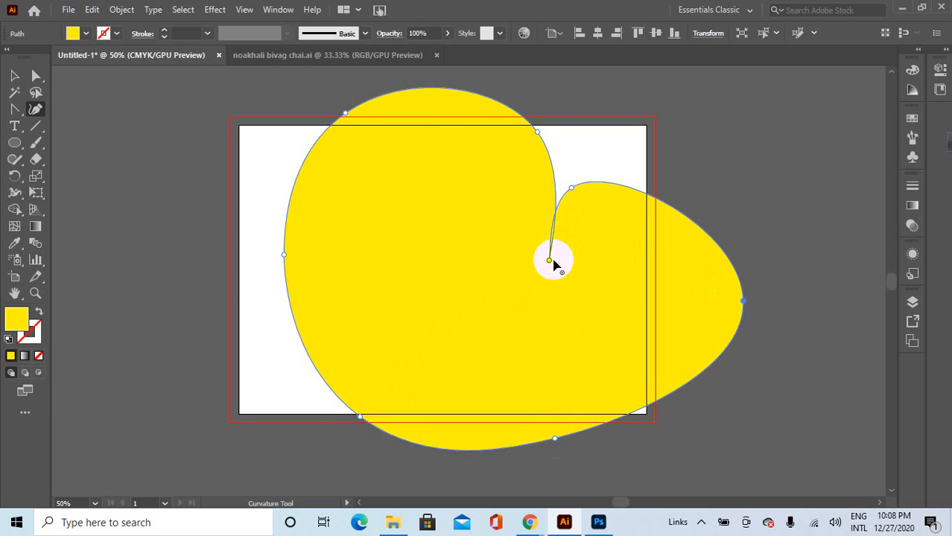
{"action": "left_click_drag", "start_coordinate": [550, 262], "coordinate": [572, 132]}
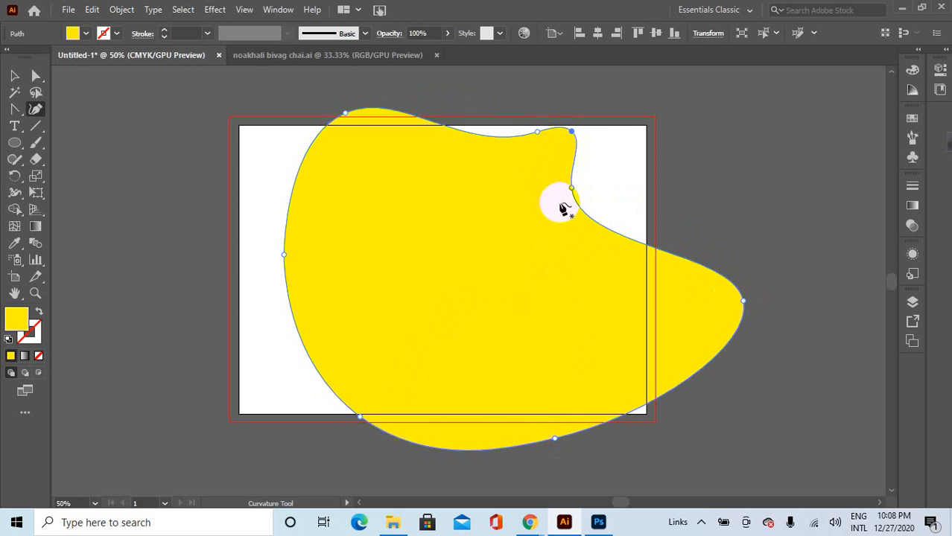
{"action": "left_click_drag", "start_coordinate": [571, 190], "coordinate": [646, 177]}
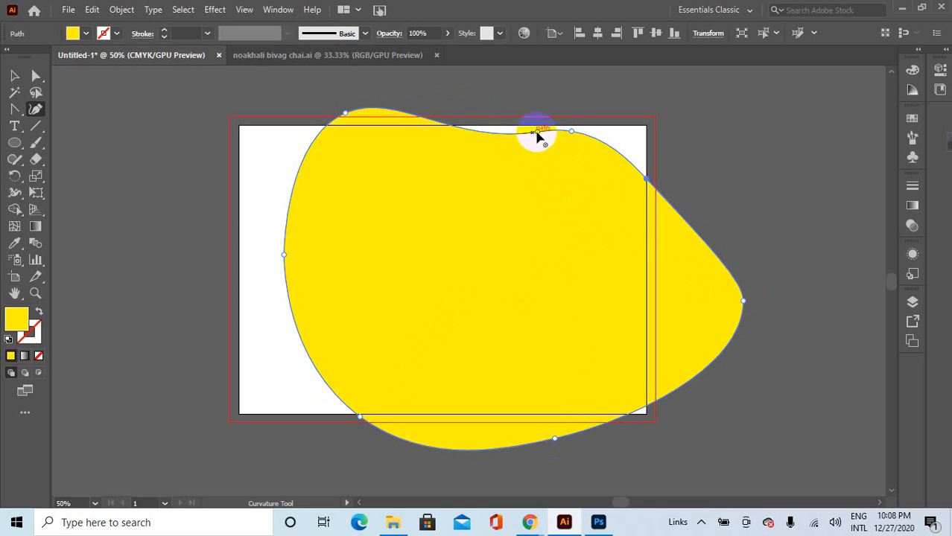
{"action": "left_click_drag", "start_coordinate": [537, 136], "coordinate": [488, 110]}
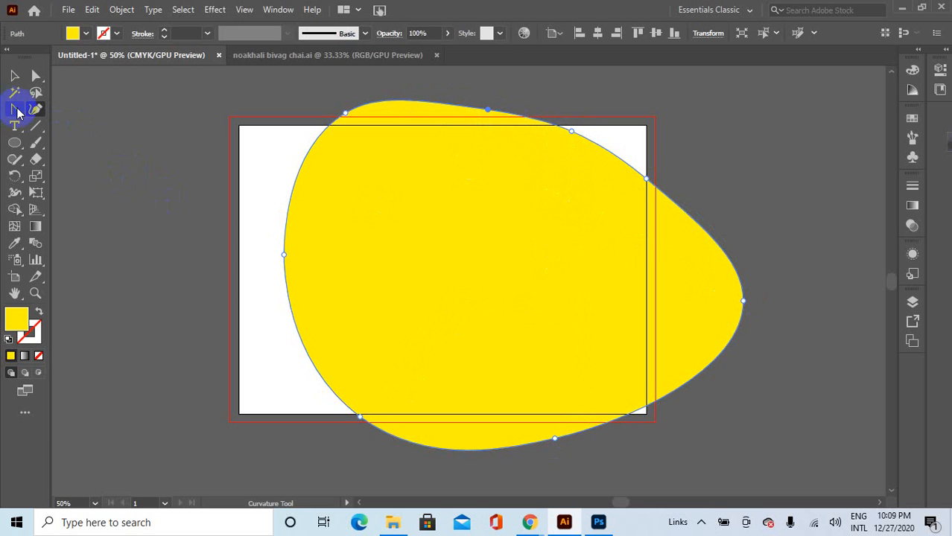
Switch back to the Pen tool and delete the yellow blob from the artboard.
{"action": "left_click", "coordinate": [16, 110]}
{"action": "left_click", "coordinate": [73, 109]}
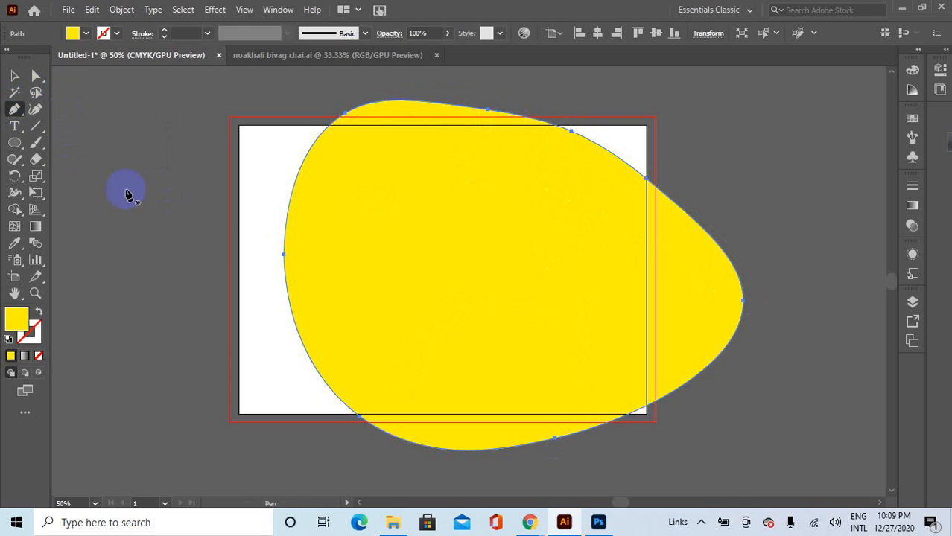
{"action": "key", "text": "Delete"}
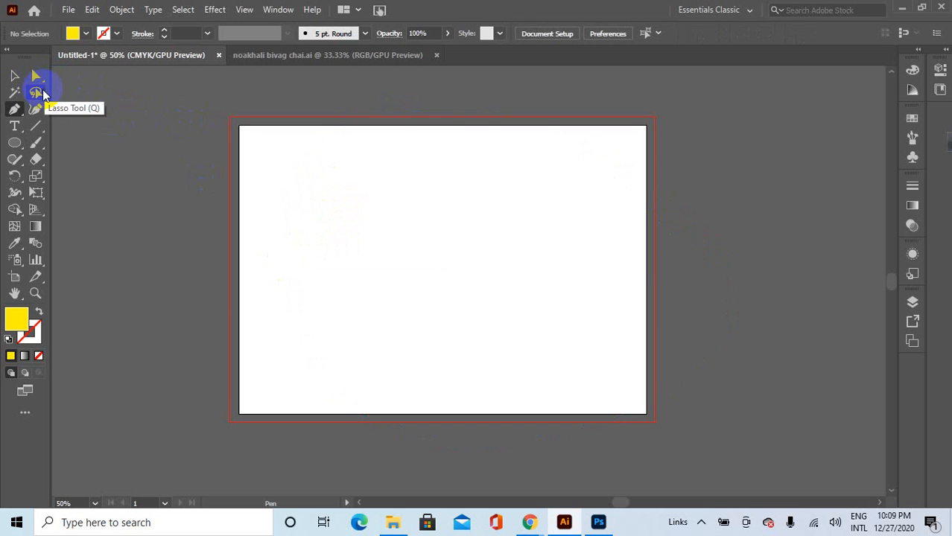
Trace freehand selection outlines on the empty artboard with the Lasso tool.
{"action": "left_click", "coordinate": [42, 93]}
{"action": "mouse_move", "coordinate": [339, 223]}
{"action": "left_mouse_down"}
{"action": "mouse_move", "coordinate": [374, 193]}
{"action": "mouse_move", "coordinate": [525, 237]}
{"action": "mouse_move", "coordinate": [462, 339]}
{"action": "mouse_move", "coordinate": [287, 311]}
{"action": "mouse_move", "coordinate": [342, 225]}
{"action": "mouse_move", "coordinate": [357, 222]}
{"action": "left_mouse_up"}
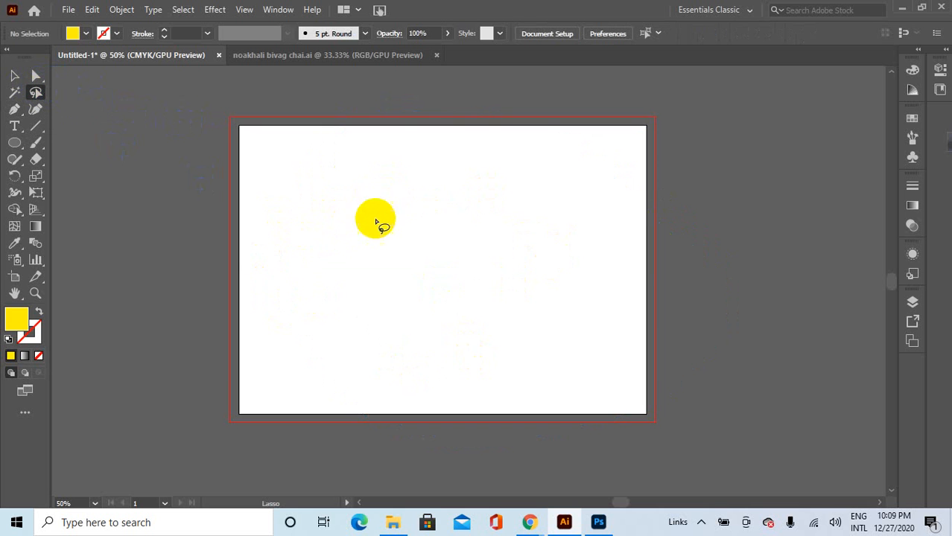
{"action": "mouse_move", "coordinate": [419, 204]}
{"action": "left_mouse_down"}
{"action": "mouse_move", "coordinate": [382, 240]}
{"action": "mouse_move", "coordinate": [477, 346]}
{"action": "left_mouse_up"}
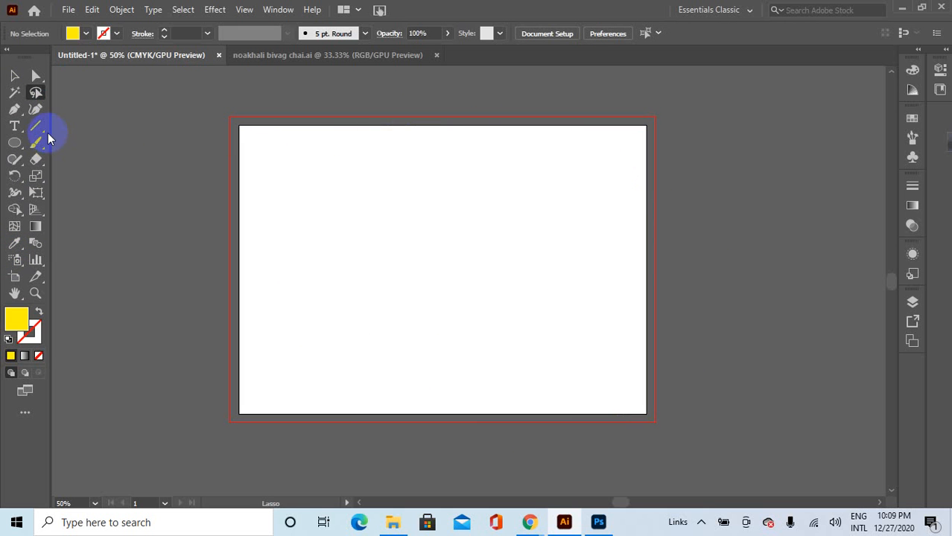
{"action": "left_click", "coordinate": [15, 110]}
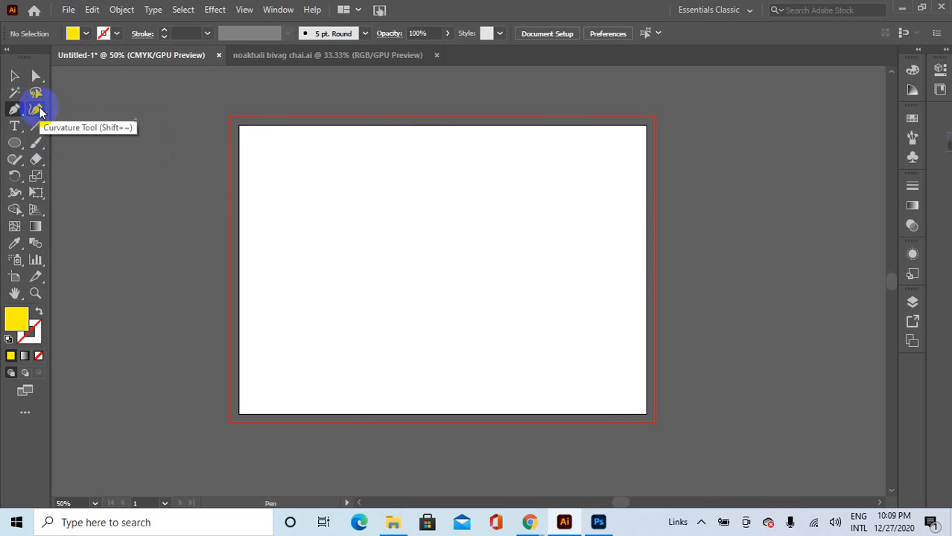
{"action": "left_click", "coordinate": [36, 109]}
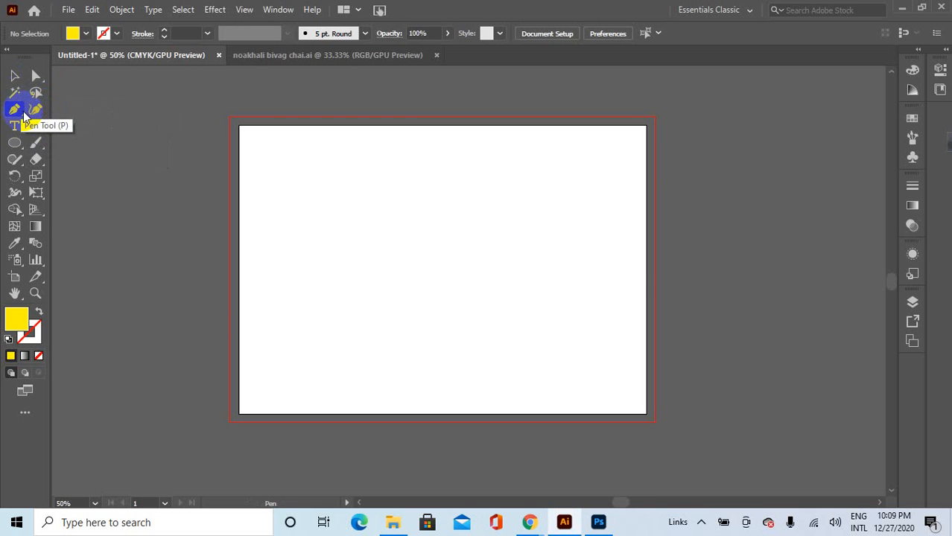
{"action": "left_click", "coordinate": [15, 110]}
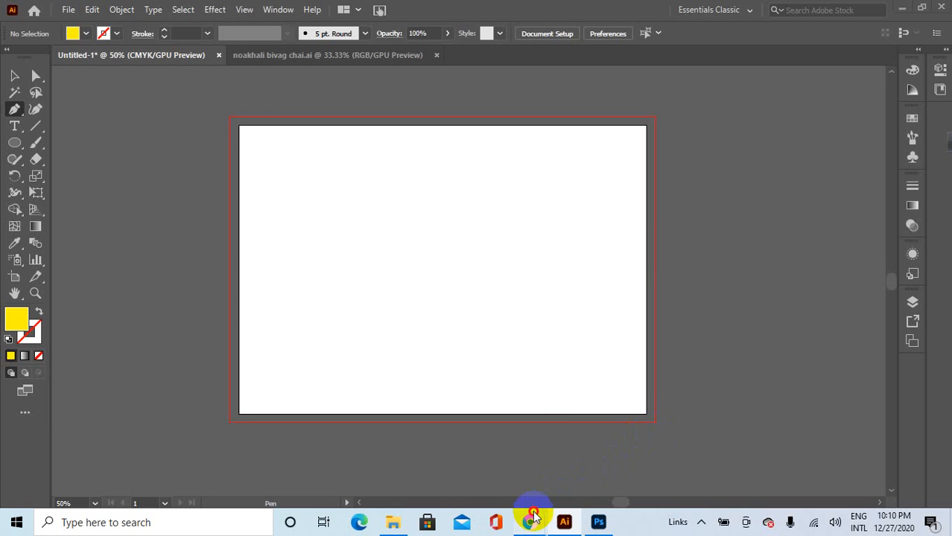
Switch to Chrome and open a new incognito window.
{"action": "mouse_move", "coordinate": [529, 518]}
{"action": "left_click", "coordinate": [464, 484]}
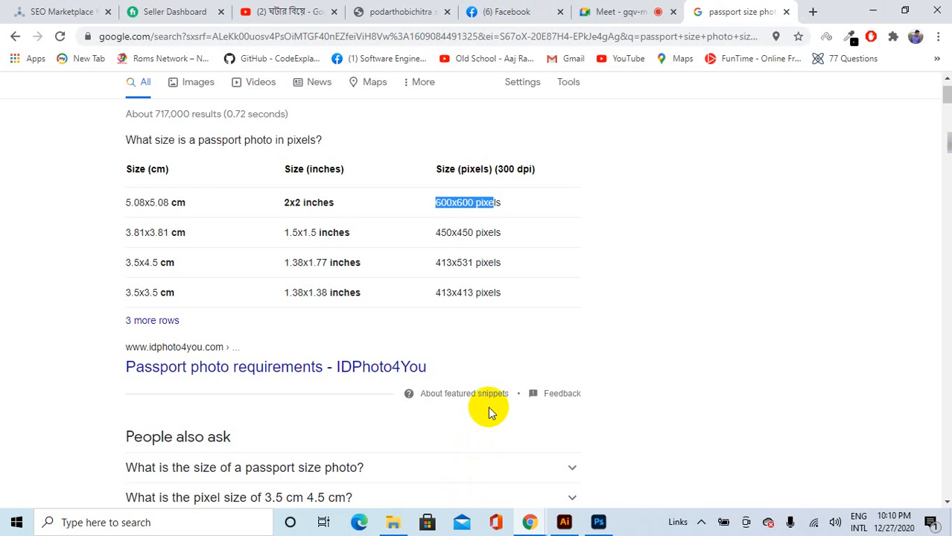
{"action": "key", "text": "ctrl+shift+n"}
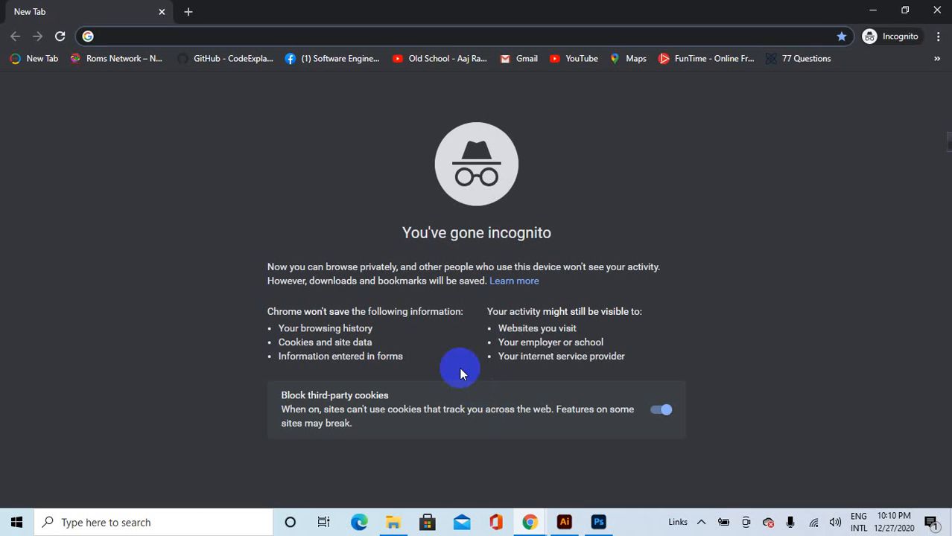
Load the fiverr.com home page in the incognito window.
{"action": "type", "text": "five"}
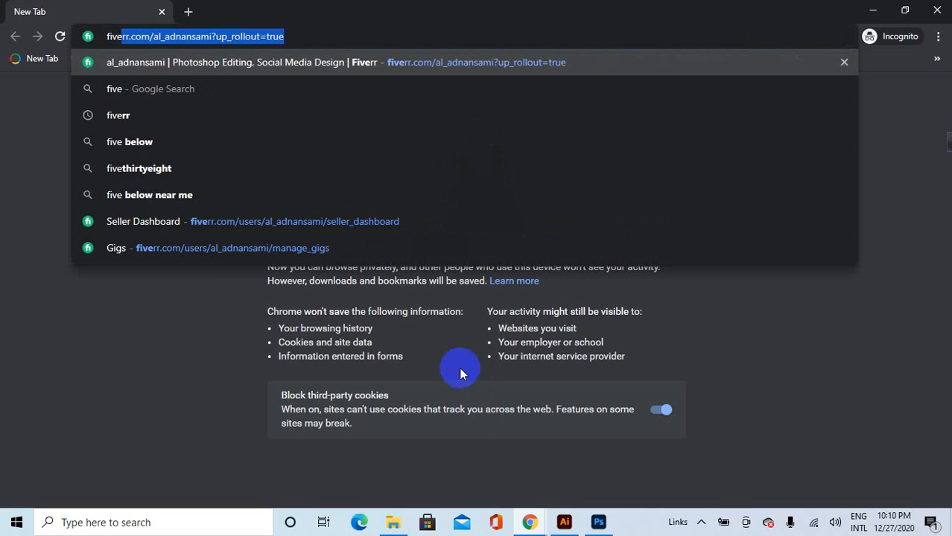
{"action": "type", "text": "rr.com/al_"}
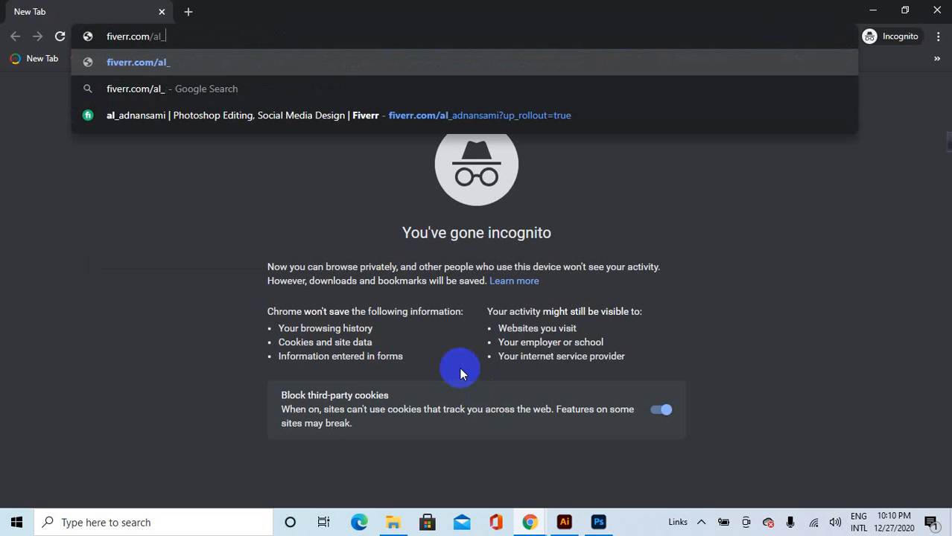
{"action": "key", "text": "BackSpace"}
{"action": "key", "text": "BackSpace"}
{"action": "key", "text": "BackSpace"}
{"action": "key", "text": "BackSpace"}
{"action": "key", "text": "Return"}
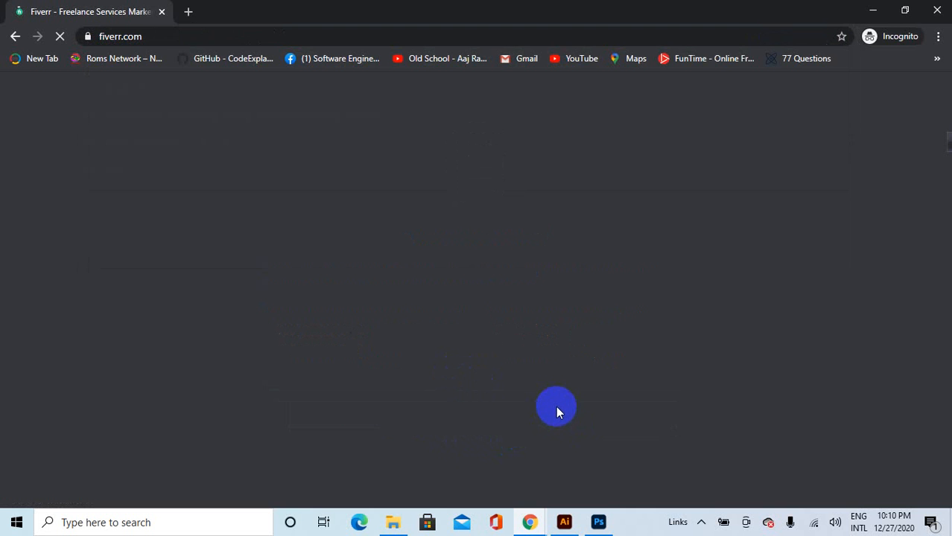
{"action": "left_click", "coordinate": [530, 508]}
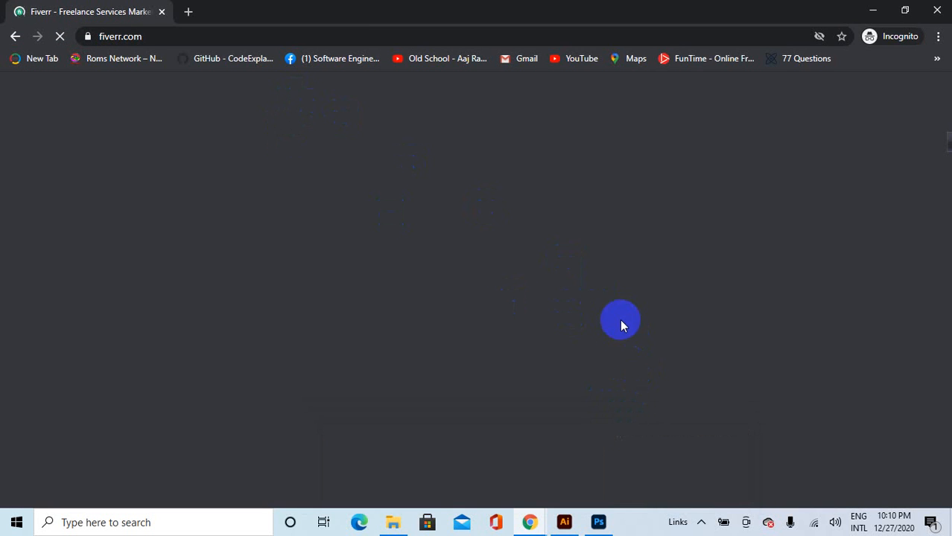
{"action": "left_click", "coordinate": [703, 522]}
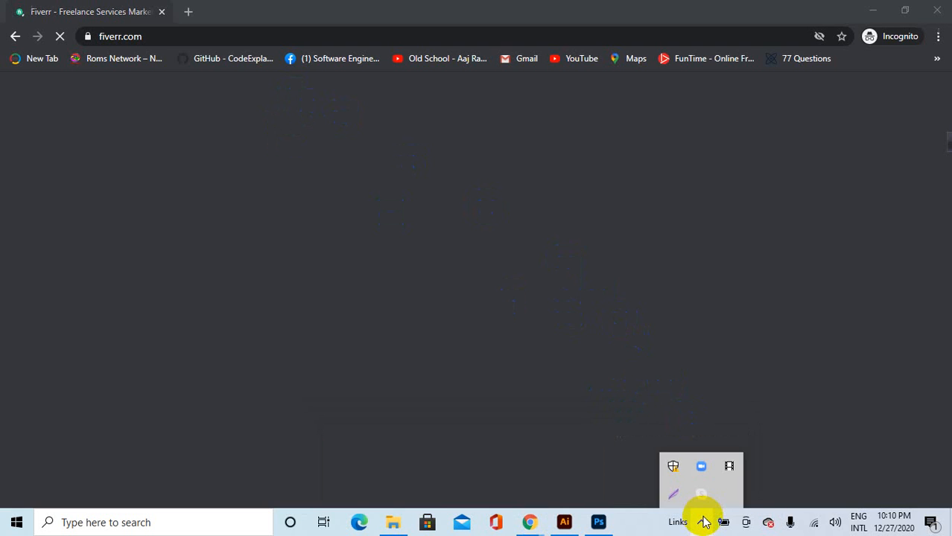
{"action": "left_click", "coordinate": [703, 522]}
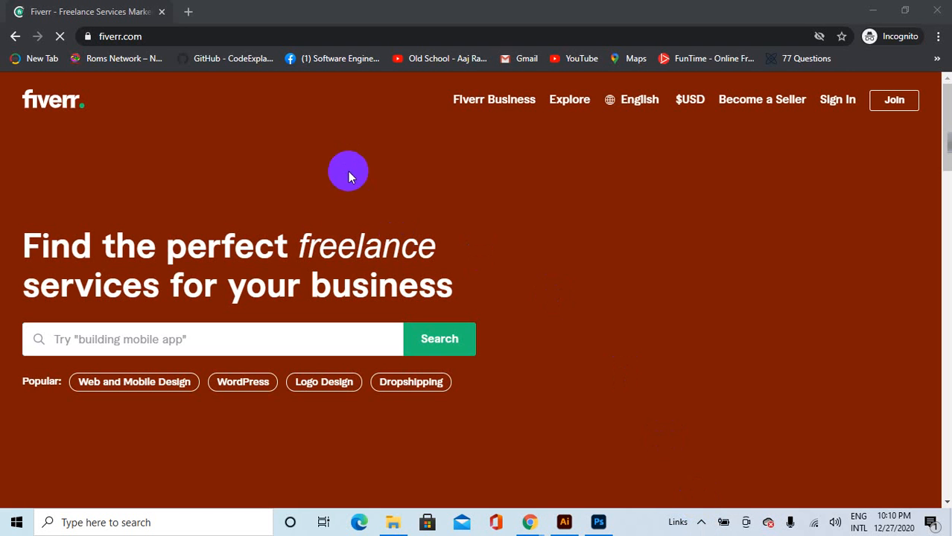
Search Fiverr's services for "vector tracing".
{"action": "scroll", "coordinate": [344, 261], "scroll_direction": "down", "scroll_amount": 2}
{"action": "scroll", "coordinate": [343, 260], "scroll_direction": "down", "scroll_amount": 2}
{"action": "scroll", "coordinate": [330, 255], "scroll_direction": "up", "scroll_amount": 4}
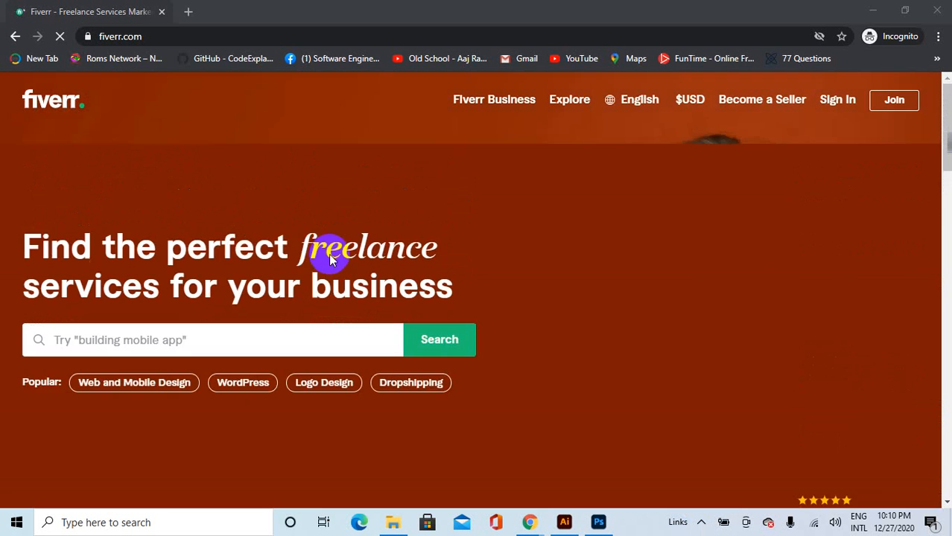
{"action": "scroll", "coordinate": [329, 250], "scroll_direction": "down", "scroll_amount": 1}
{"action": "scroll", "coordinate": [331, 258], "scroll_direction": "down", "scroll_amount": 5}
{"action": "scroll", "coordinate": [283, 194], "scroll_direction": "up", "scroll_amount": 1}
{"action": "left_click", "coordinate": [202, 104]}
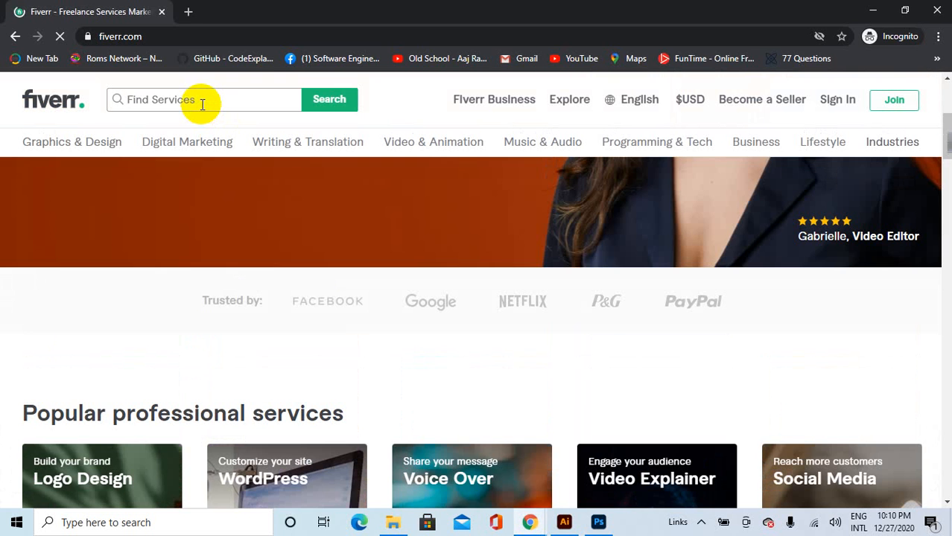
{"action": "type", "text": "ve"}
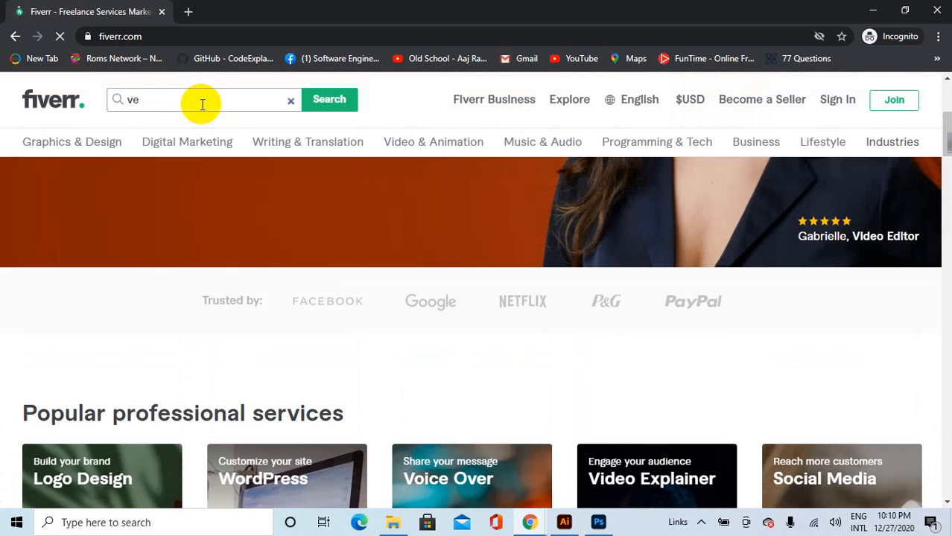
{"action": "type", "text": "ctor trac"}
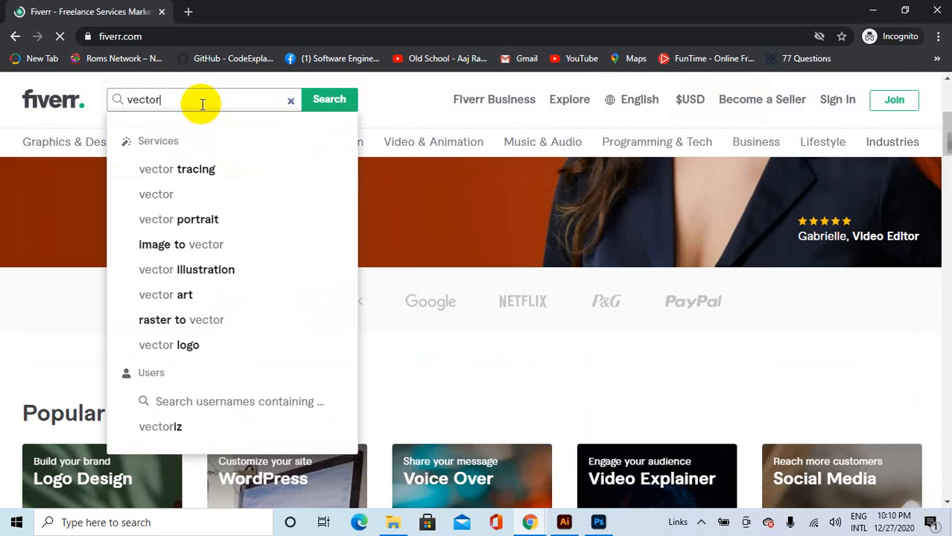
{"action": "type", "text": "ing"}
{"action": "key", "text": "Return"}
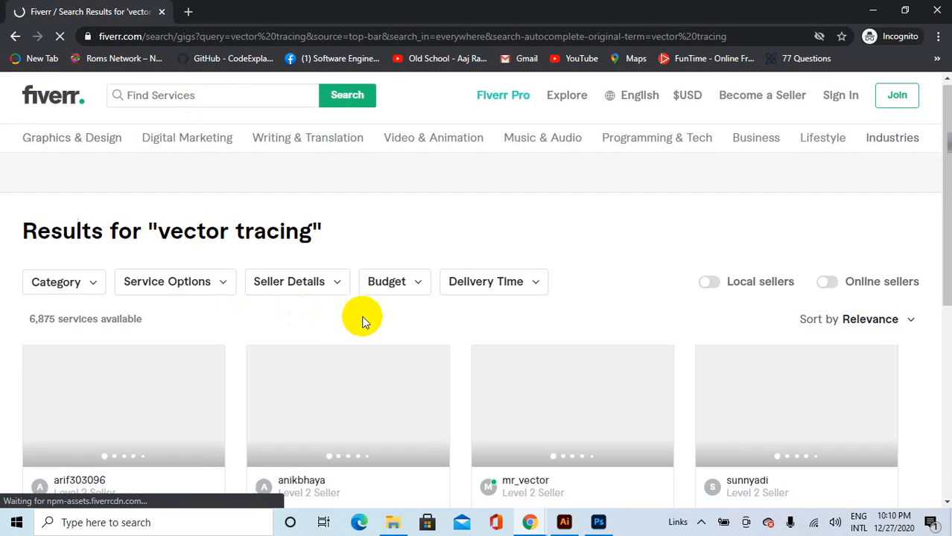
Open the gig "I will vectorize, trace logo to vector professionally" from the search results in a new tab.
{"action": "scroll", "coordinate": [361, 320], "scroll_direction": "down", "scroll_amount": 2}
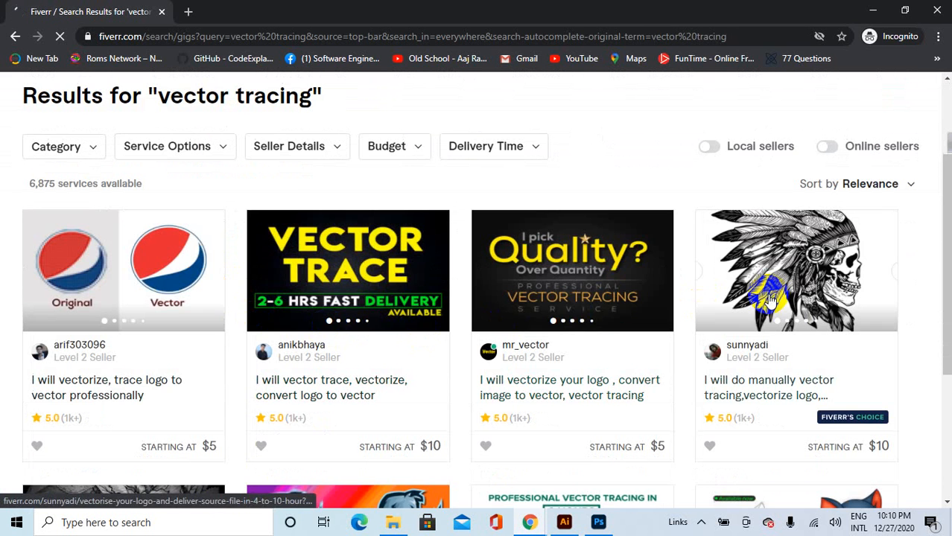
{"action": "scroll", "coordinate": [159, 259], "scroll_direction": "down", "scroll_amount": 1}
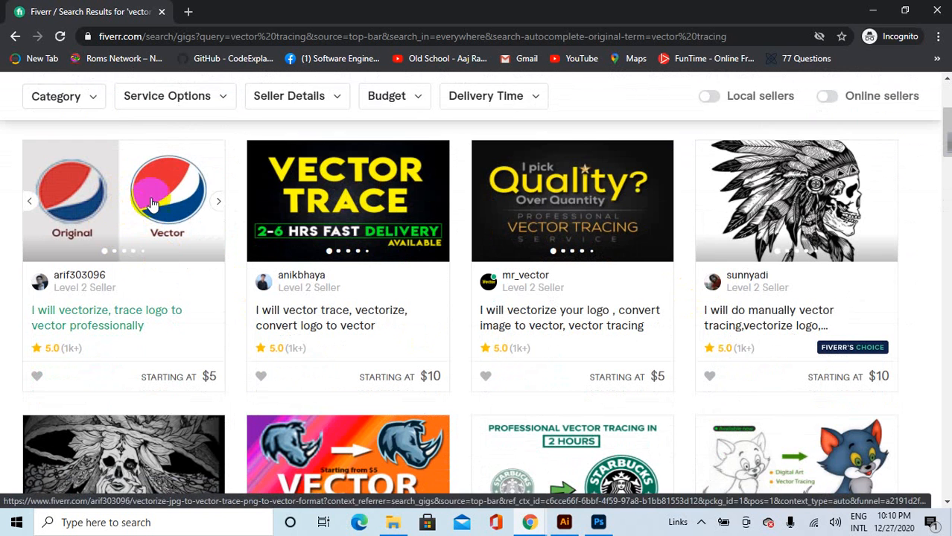
{"action": "scroll", "coordinate": [149, 202], "scroll_direction": "down", "scroll_amount": 1}
{"action": "scroll", "coordinate": [149, 202], "scroll_direction": "up", "scroll_amount": 1}
{"action": "left_click", "coordinate": [201, 217]}
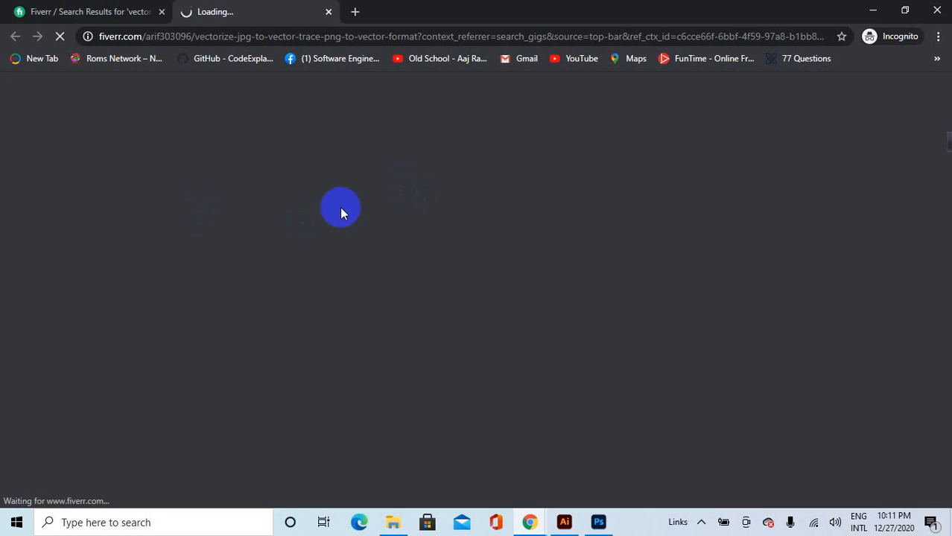
Return to the "vector tracing" results and examine the gigs' sample images, ratings and starting prices.
{"action": "left_click", "coordinate": [88, 11]}
{"action": "scroll", "coordinate": [456, 313], "scroll_direction": "down", "scroll_amount": 3}
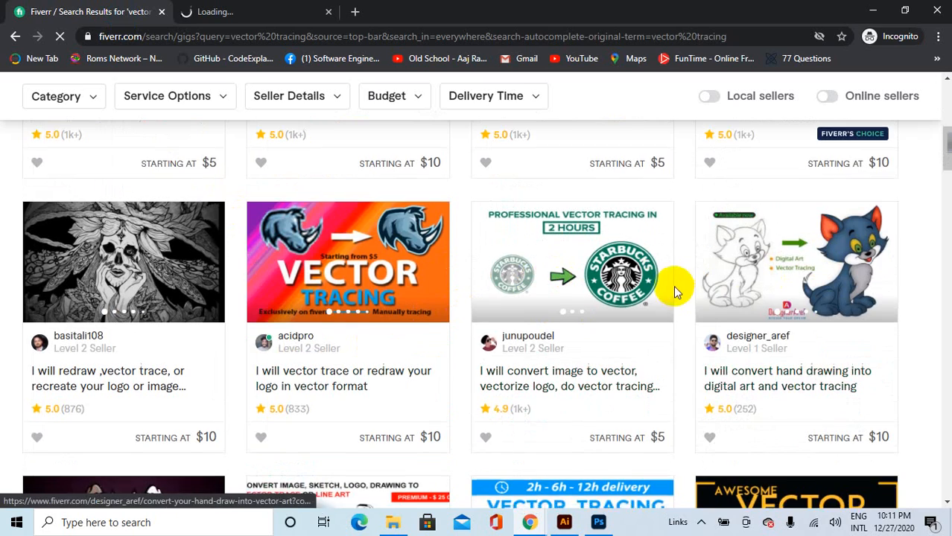
{"action": "scroll", "coordinate": [744, 253], "scroll_direction": "down", "scroll_amount": 2}
{"action": "scroll", "coordinate": [317, 272], "scroll_direction": "down", "scroll_amount": 3}
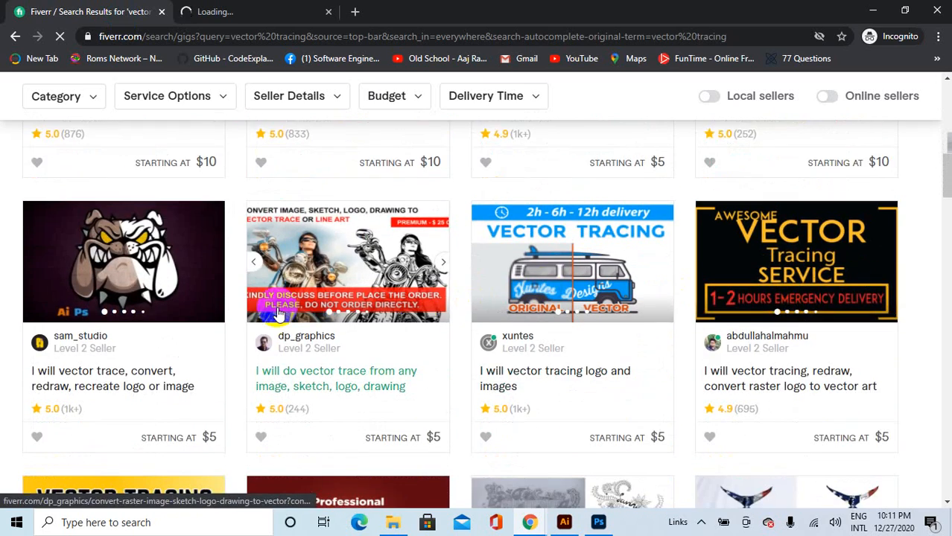
{"action": "scroll", "coordinate": [622, 323], "scroll_direction": "down", "scroll_amount": 2}
{"action": "scroll", "coordinate": [489, 319], "scroll_direction": "up", "scroll_amount": 2}
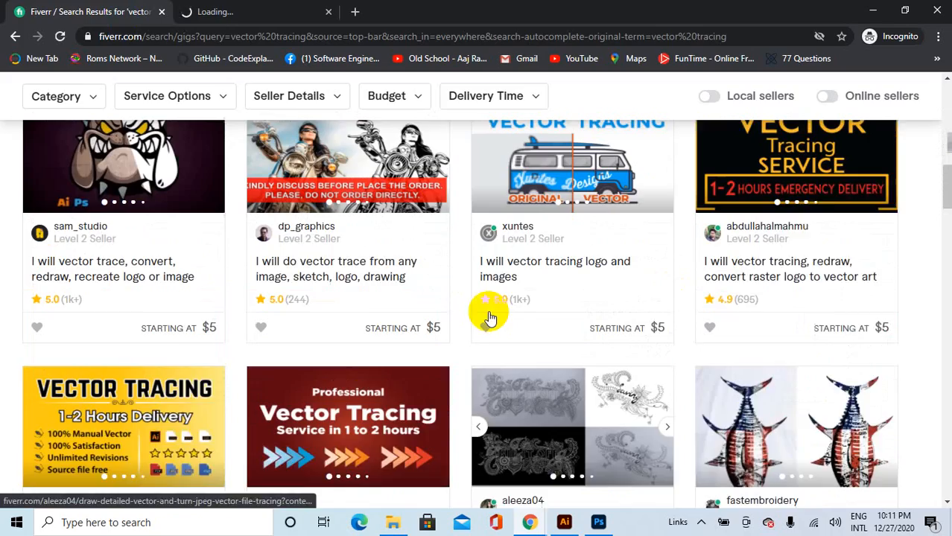
{"action": "scroll", "coordinate": [254, 293], "scroll_direction": "down", "scroll_amount": 3}
{"action": "scroll", "coordinate": [510, 303], "scroll_direction": "up", "scroll_amount": 6}
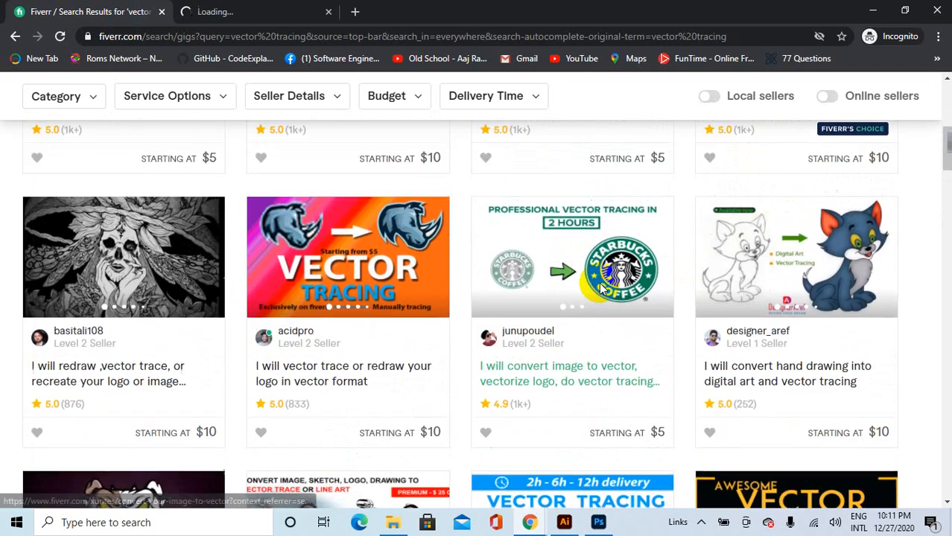
{"action": "scroll", "coordinate": [495, 244], "scroll_direction": "up", "scroll_amount": 3}
{"action": "scroll", "coordinate": [493, 250], "scroll_direction": "up", "scroll_amount": 3}
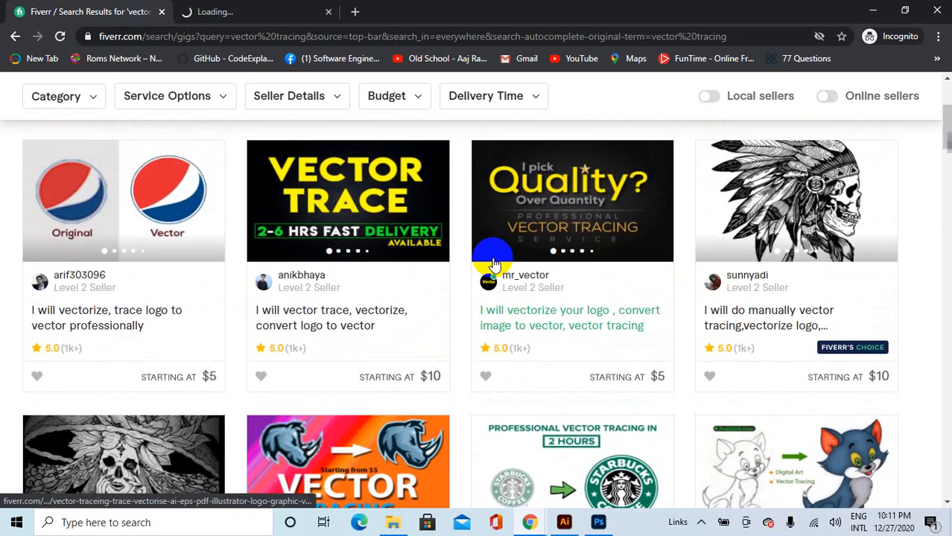
Go to the opened logo vectorizing gig, dismiss the Join Fiverr dialog and view its original-versus-vector sample.
{"action": "left_click", "coordinate": [253, 11]}
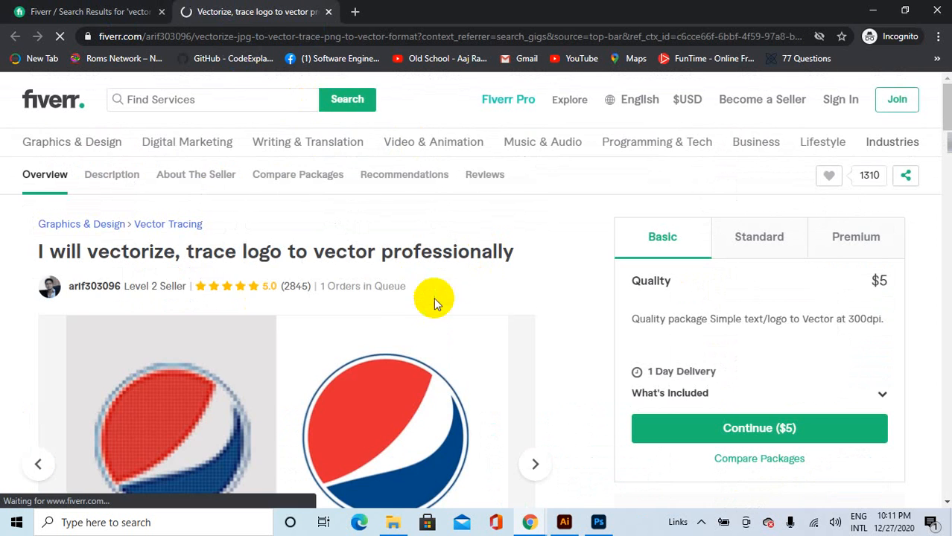
{"action": "scroll", "coordinate": [434, 297], "scroll_direction": "down", "scroll_amount": 3}
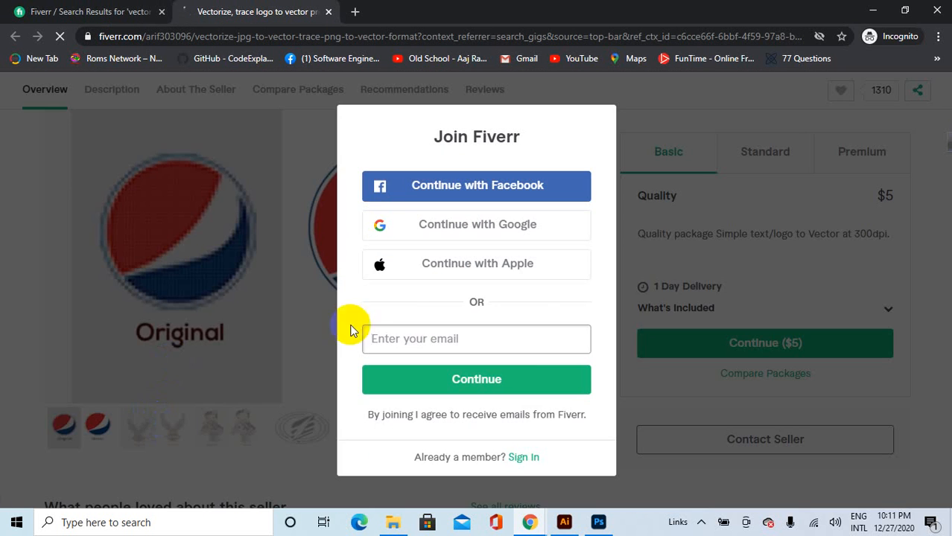
{"action": "left_click", "coordinate": [727, 253]}
{"action": "scroll", "coordinate": [280, 252], "scroll_direction": "up", "scroll_amount": 1}
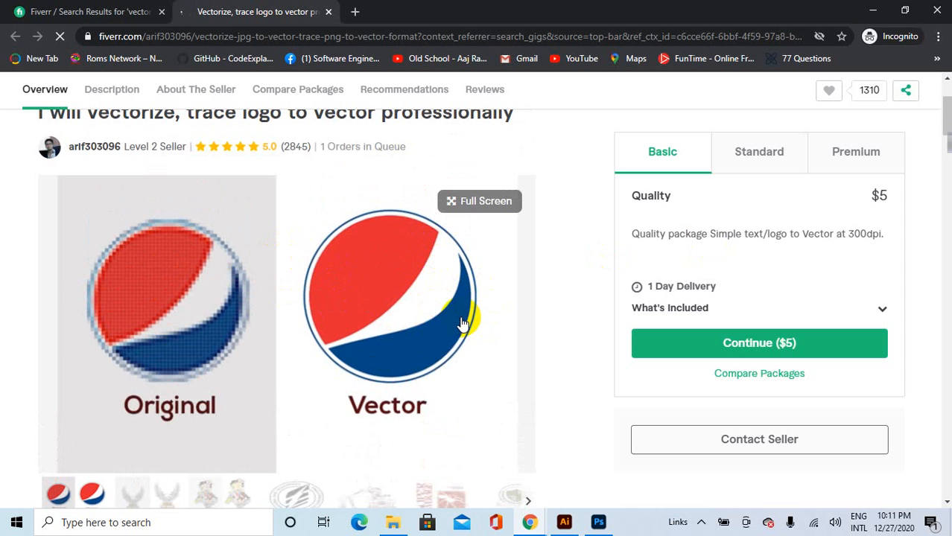
{"action": "scroll", "coordinate": [462, 324], "scroll_direction": "down", "scroll_amount": 1}
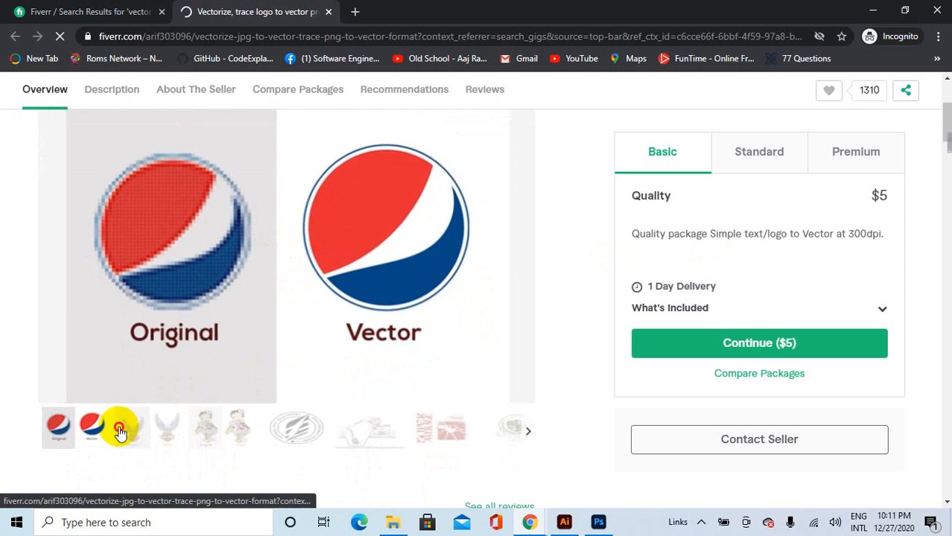
Page through the gig's gallery samples, from the Harley-Davidson eagle to the red spider artwork.
{"action": "left_click", "coordinate": [128, 428]}
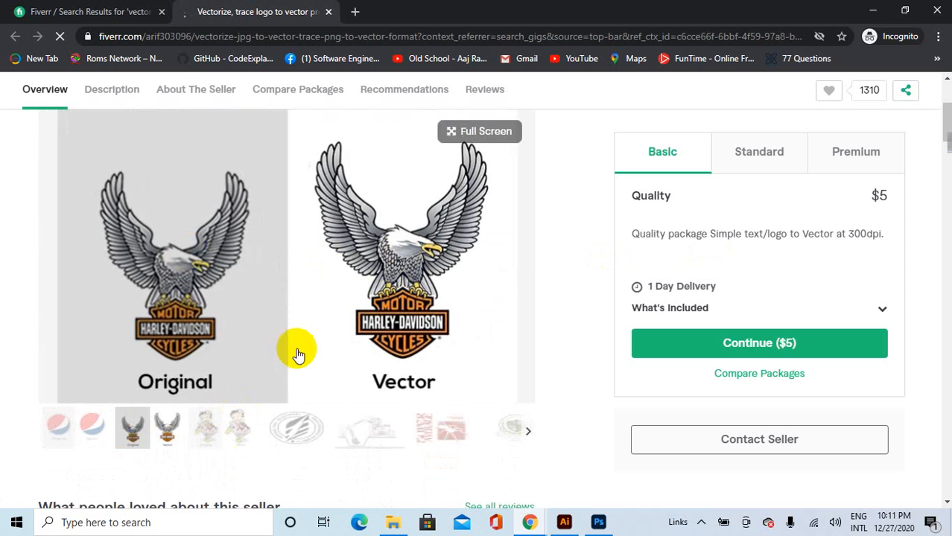
{"action": "left_click", "coordinate": [218, 436]}
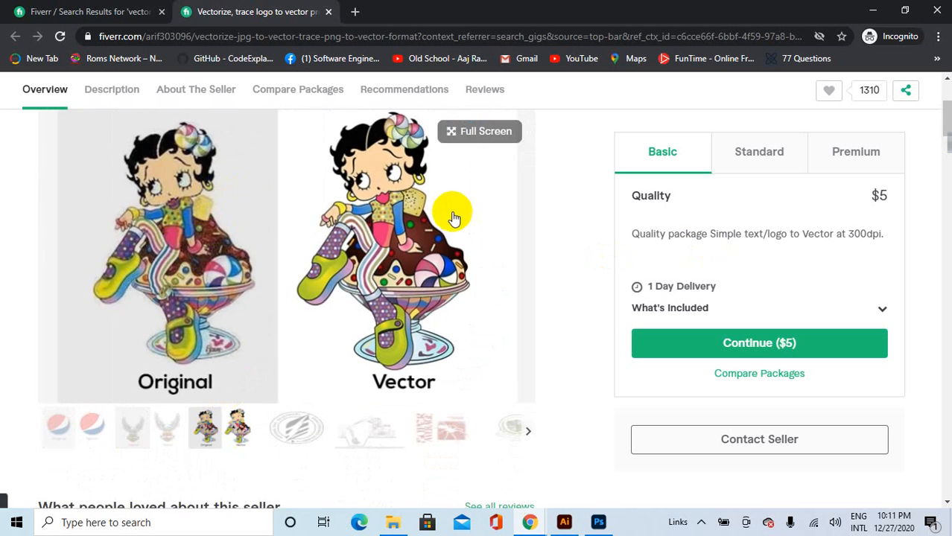
{"action": "left_click", "coordinate": [292, 426]}
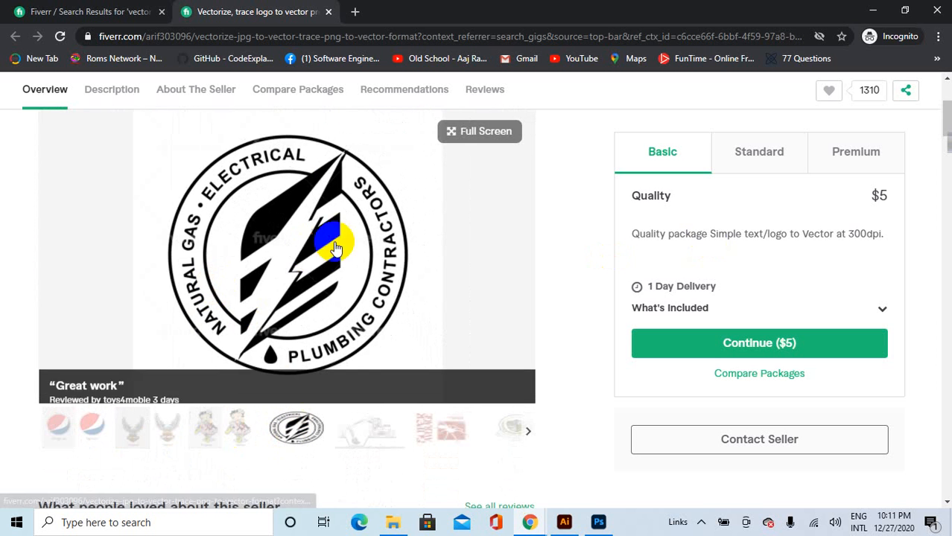
{"action": "left_click", "coordinate": [386, 438]}
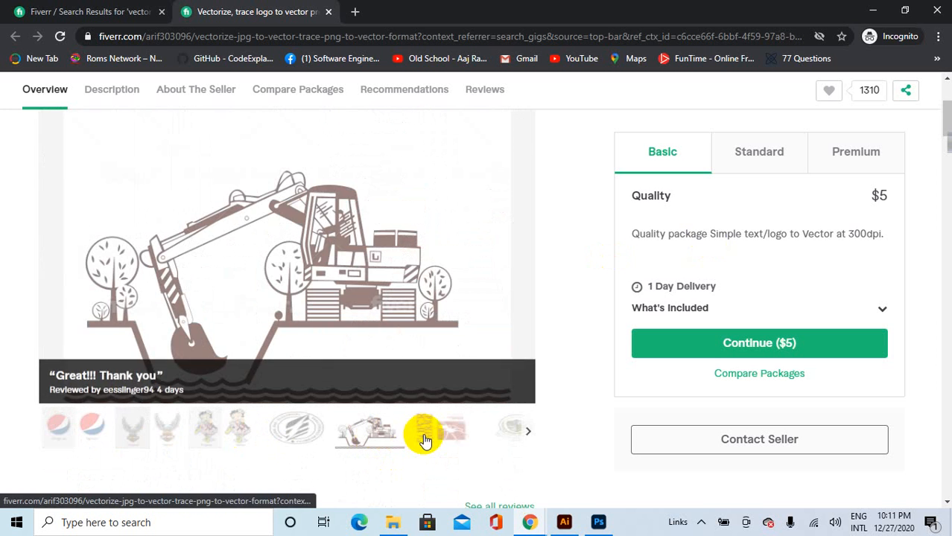
{"action": "left_click", "coordinate": [424, 440]}
{"action": "scroll", "coordinate": [493, 400], "scroll_direction": "down", "scroll_amount": 3}
{"action": "scroll", "coordinate": [493, 400], "scroll_direction": "up", "scroll_amount": 3}
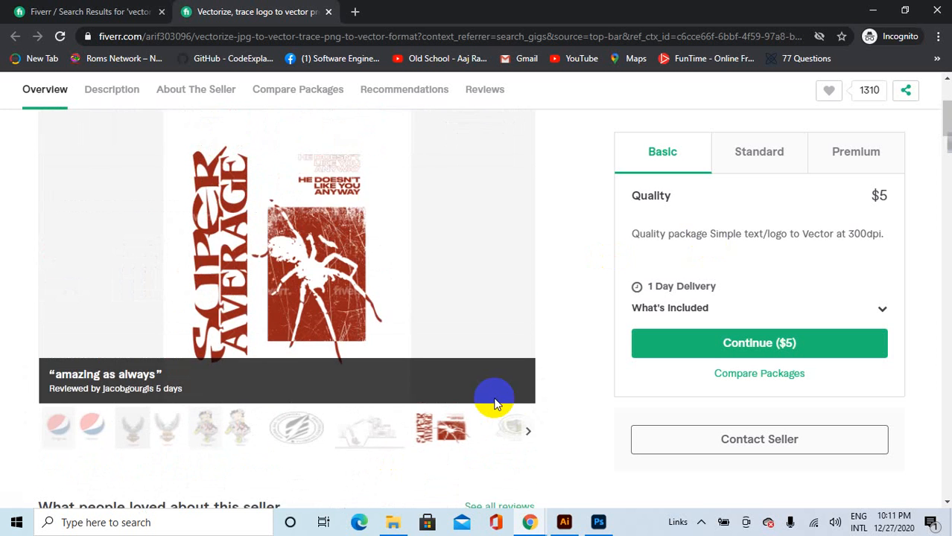
Minimize the incognito window, switch back to Untitled-1 in Illustrator and activate the Selection tool.
{"action": "left_click", "coordinate": [874, 7]}
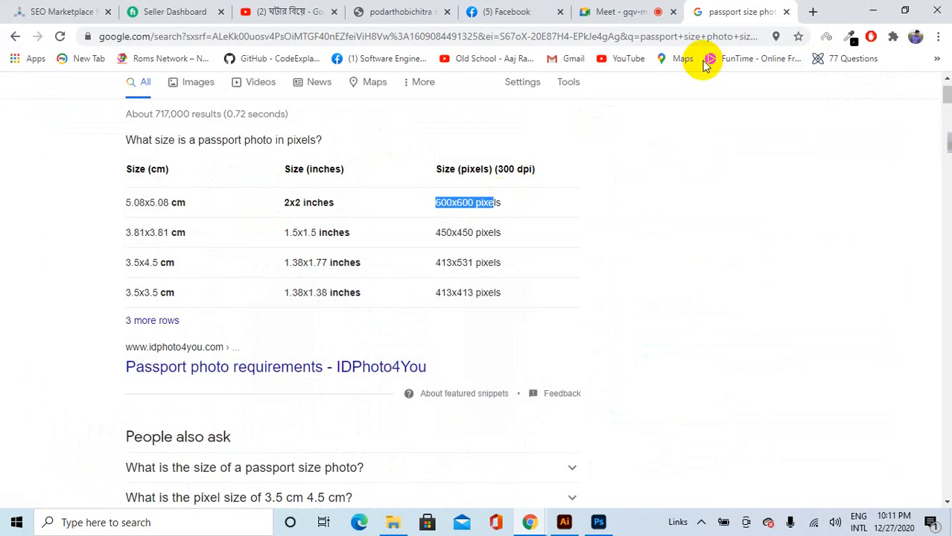
{"action": "left_click", "coordinate": [560, 522]}
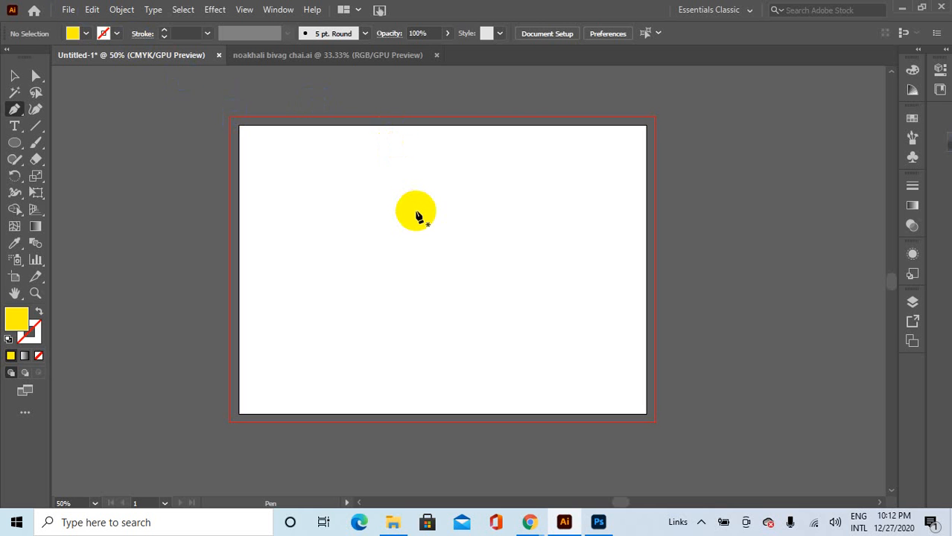
{"action": "mouse_move", "coordinate": [531, 525]}
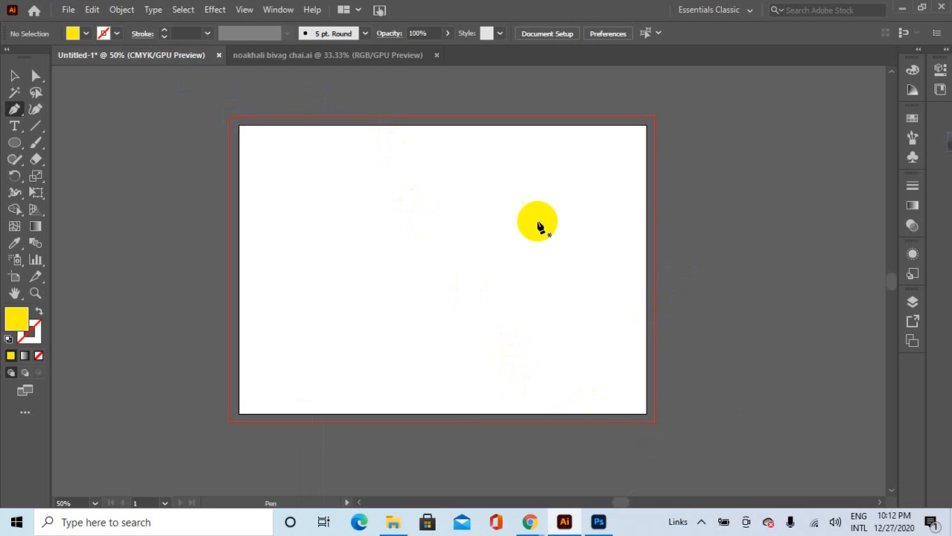
{"action": "left_click", "coordinate": [13, 77]}
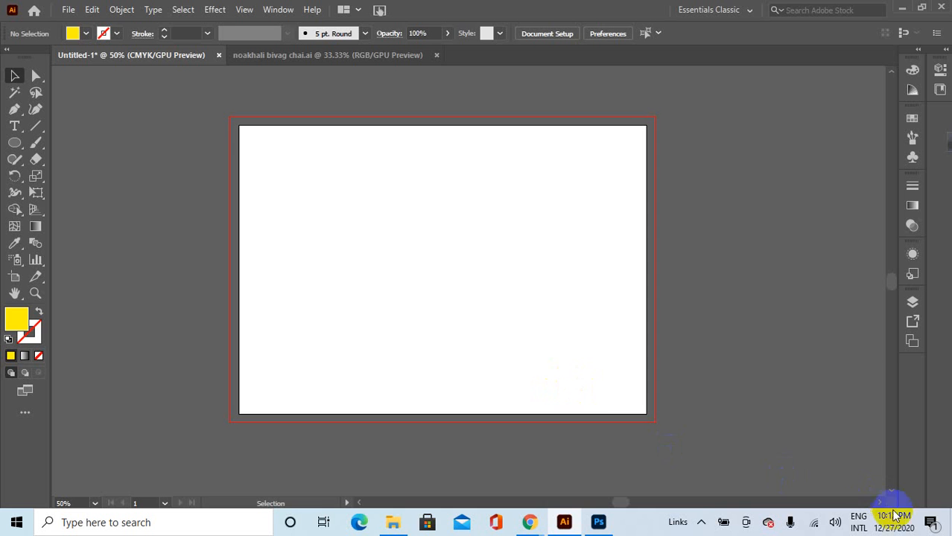
{"action": "left_click", "coordinate": [930, 522]}
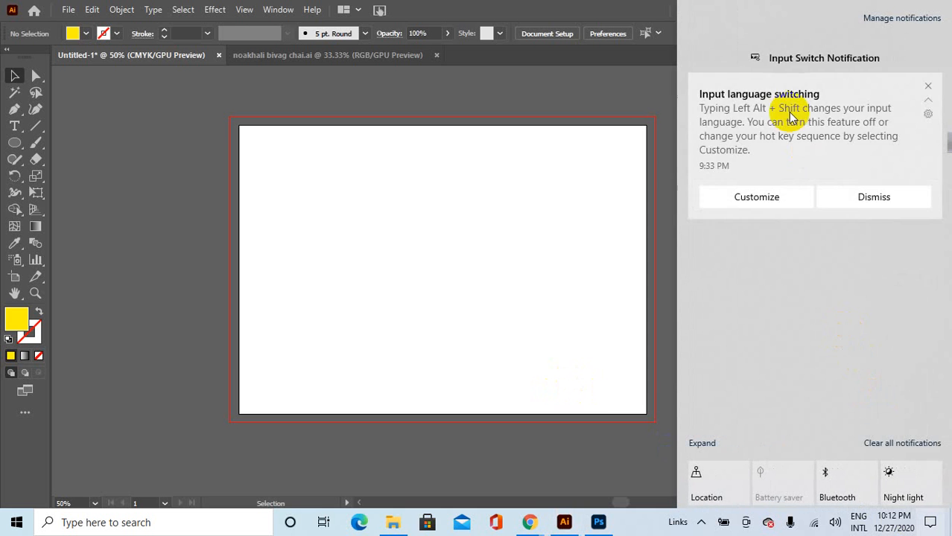
{"action": "left_click", "coordinate": [624, 175]}
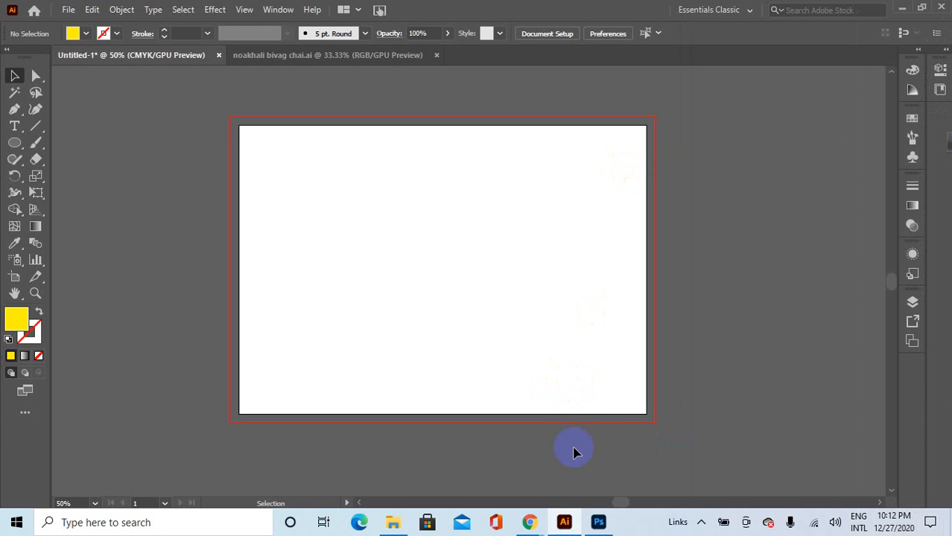
Switch to the Google Meet tab in Chrome and hide the screen-sharing bar.
{"action": "mouse_move", "coordinate": [530, 522]}
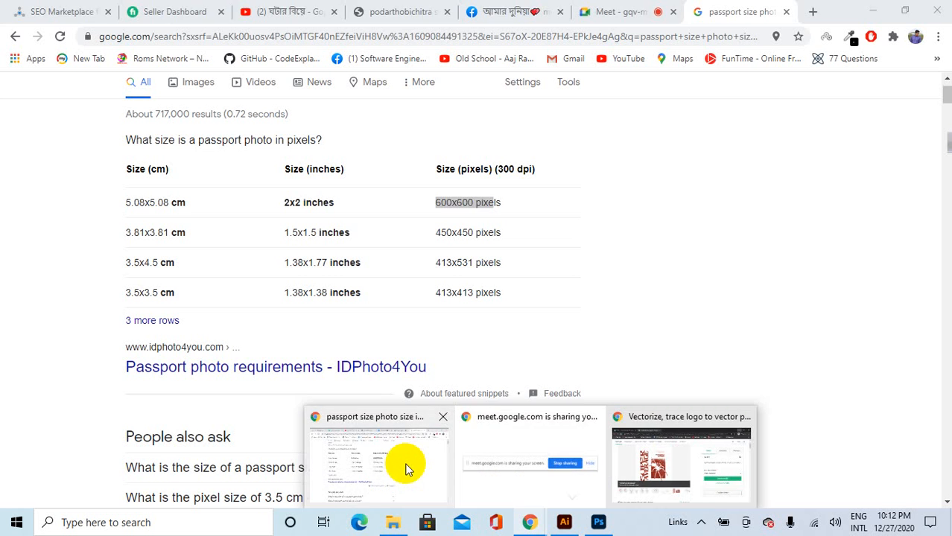
{"action": "left_click", "coordinate": [404, 468]}
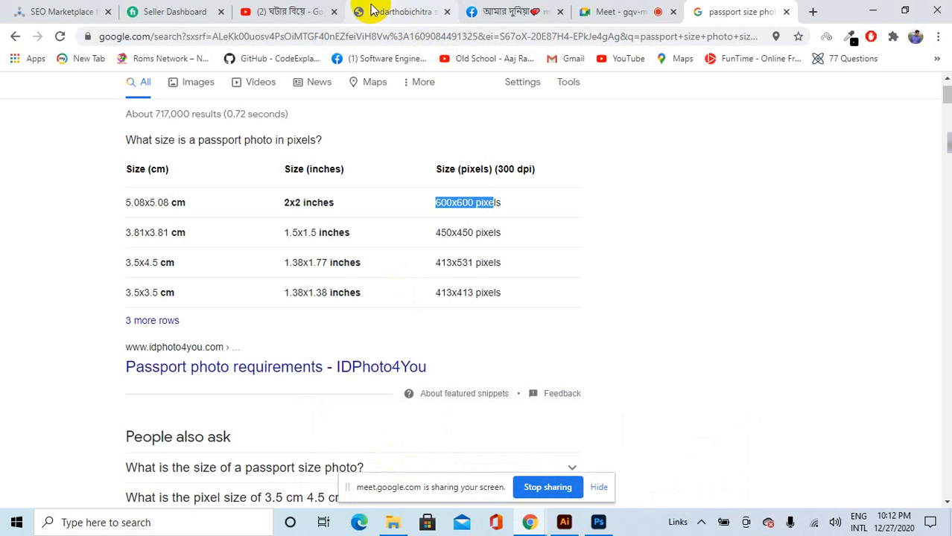
{"action": "left_click", "coordinate": [596, 9]}
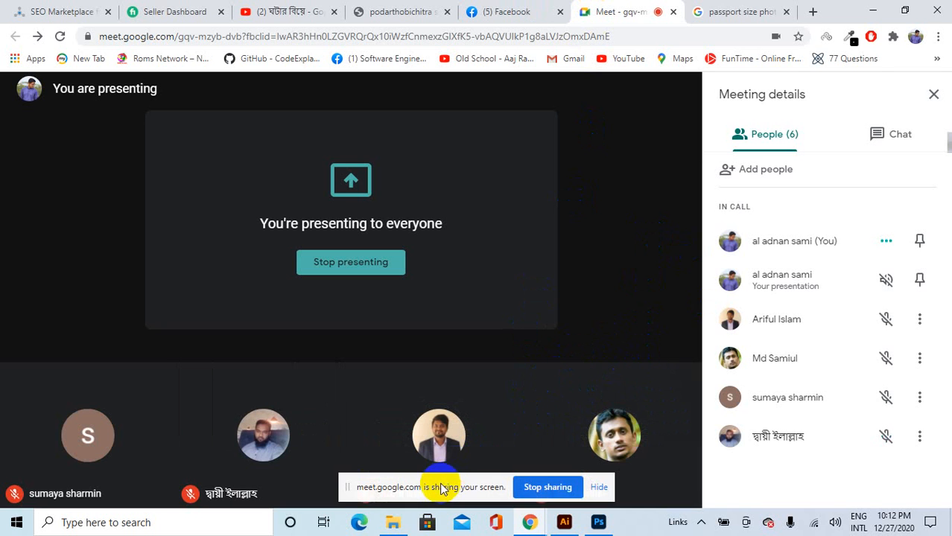
{"action": "left_click_drag", "start_coordinate": [440, 488], "coordinate": [309, 280]}
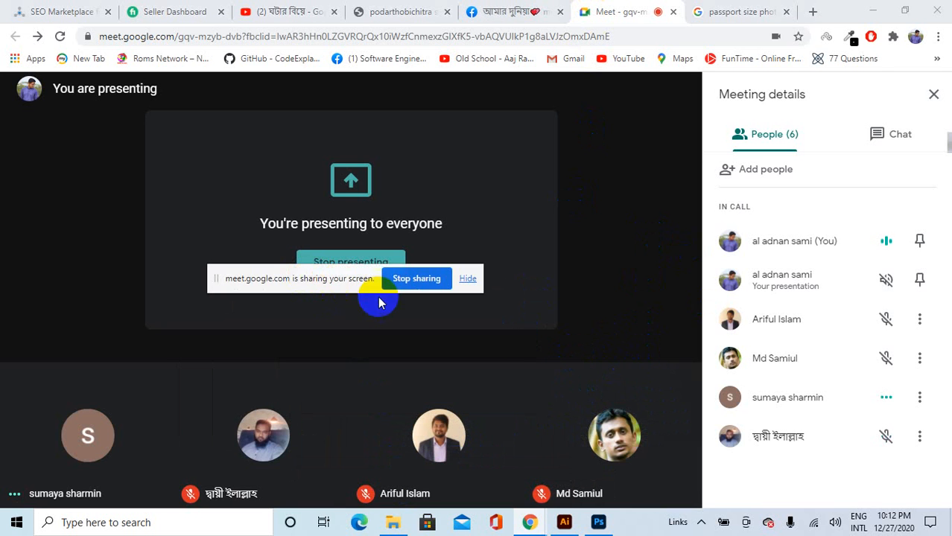
{"action": "left_click", "coordinate": [467, 280]}
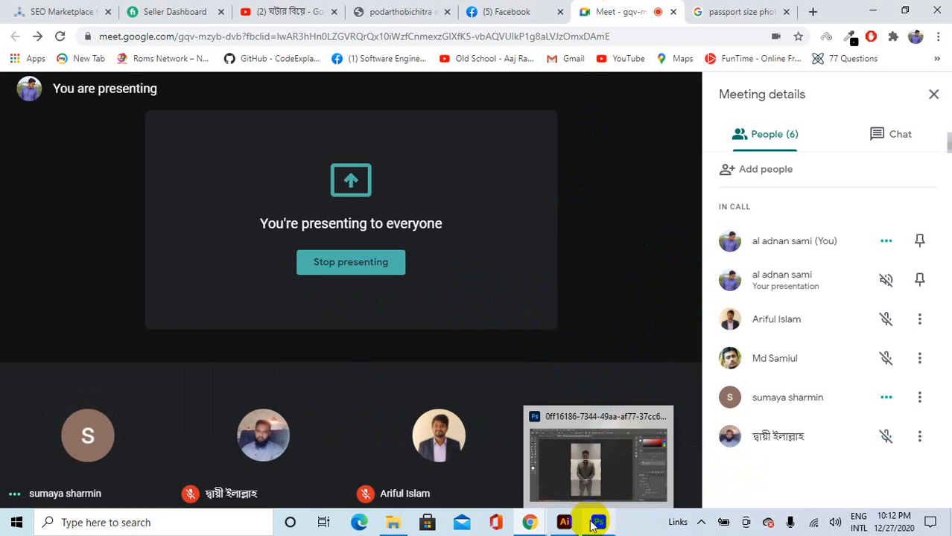
{"action": "left_click", "coordinate": [556, 477]}
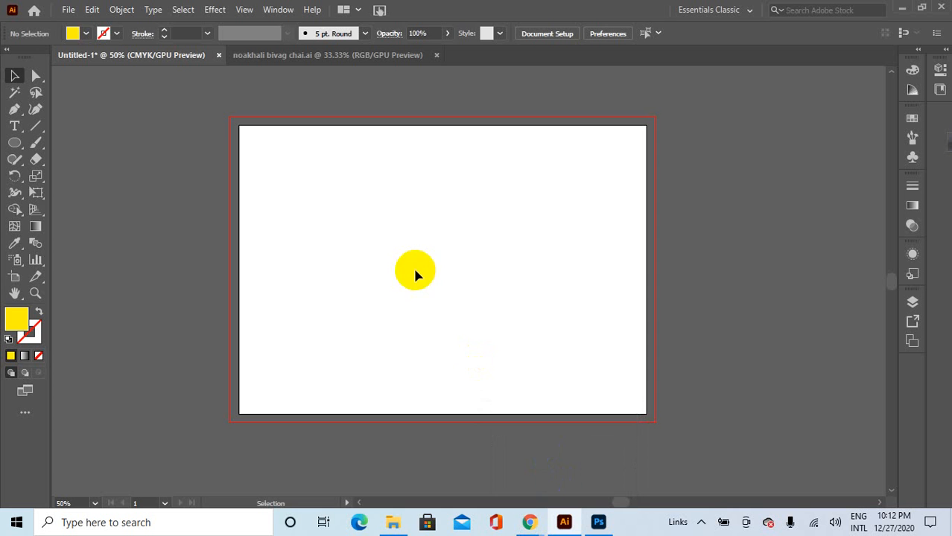
{"action": "left_click", "coordinate": [67, 12]}
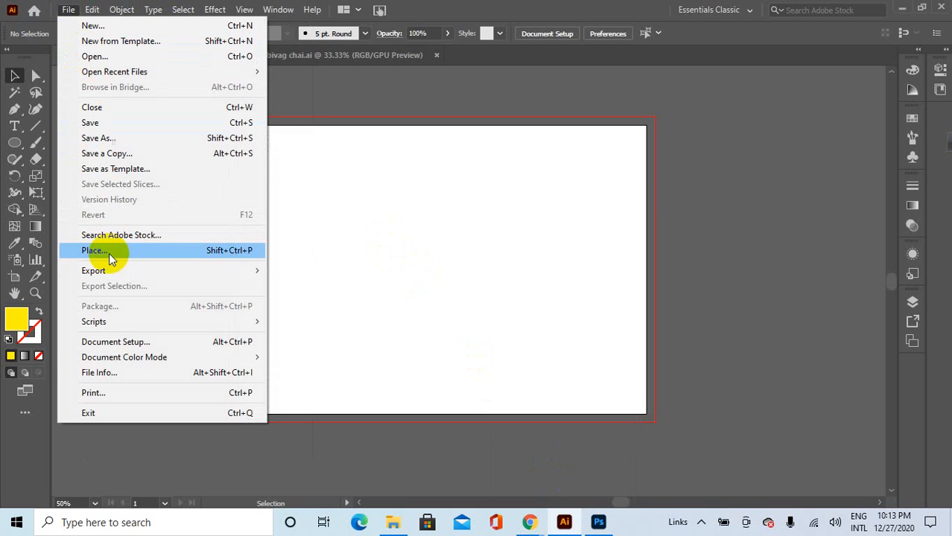
{"action": "left_click", "coordinate": [122, 253]}
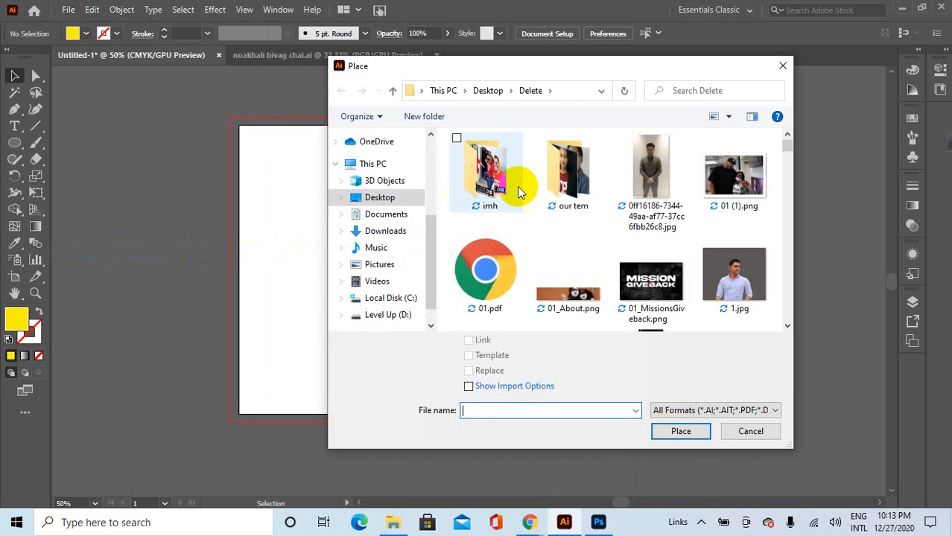
{"action": "scroll", "coordinate": [645, 226], "scroll_direction": "down", "scroll_amount": 10}
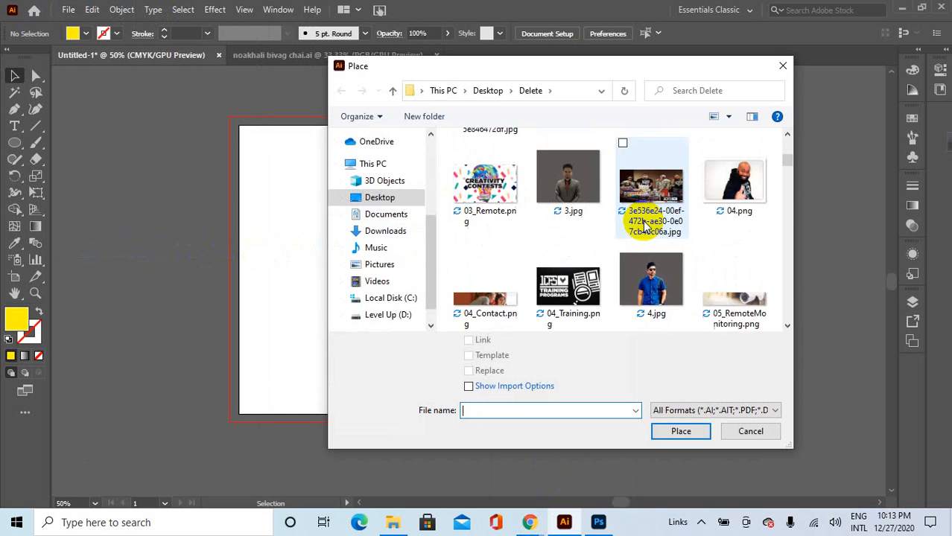
{"action": "scroll", "coordinate": [645, 226], "scroll_direction": "down", "scroll_amount": 5}
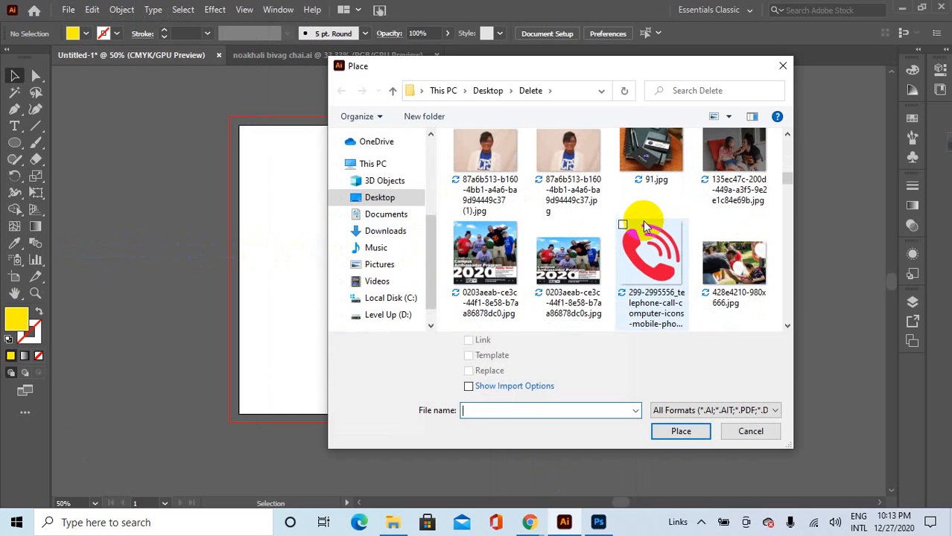
{"action": "scroll", "coordinate": [645, 225], "scroll_direction": "down", "scroll_amount": 10}
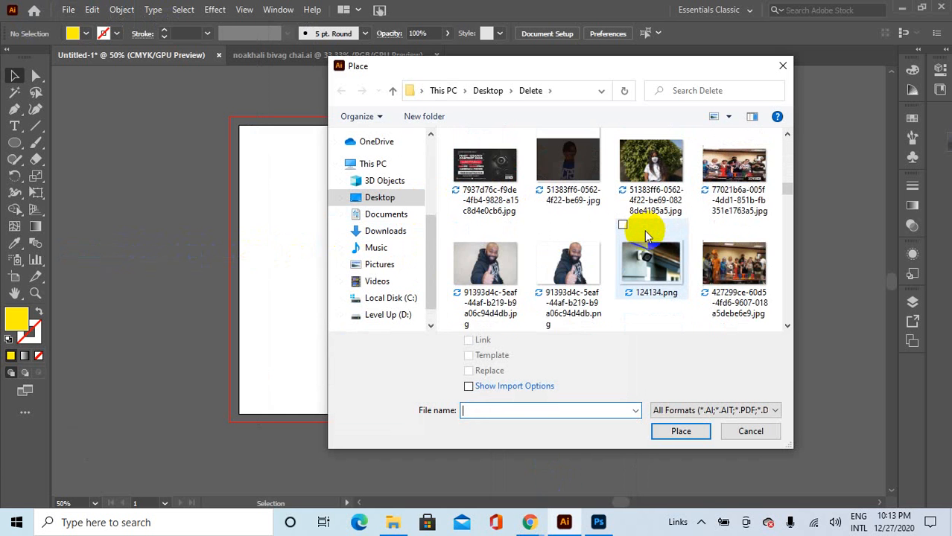
{"action": "scroll", "coordinate": [644, 231], "scroll_direction": "down", "scroll_amount": 10}
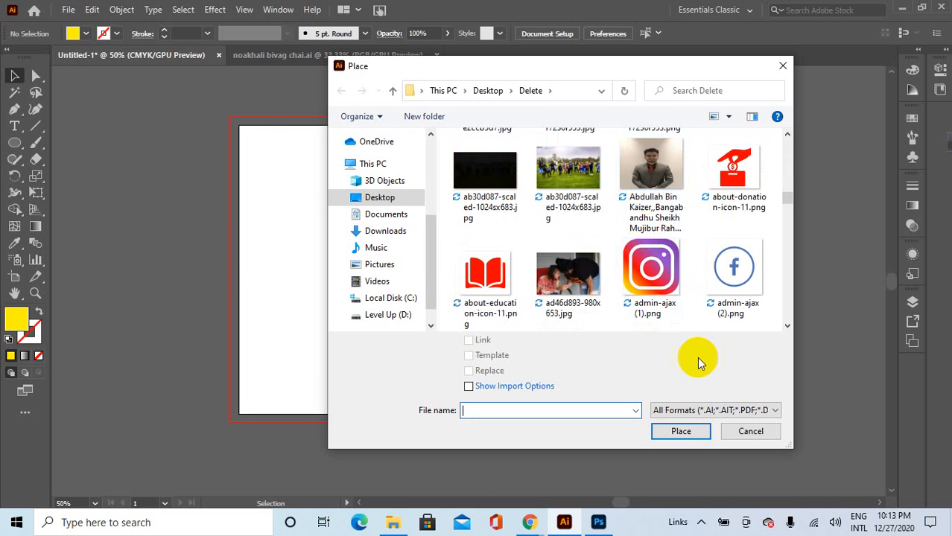
{"action": "scroll", "coordinate": [622, 305], "scroll_direction": "down", "scroll_amount": 6}
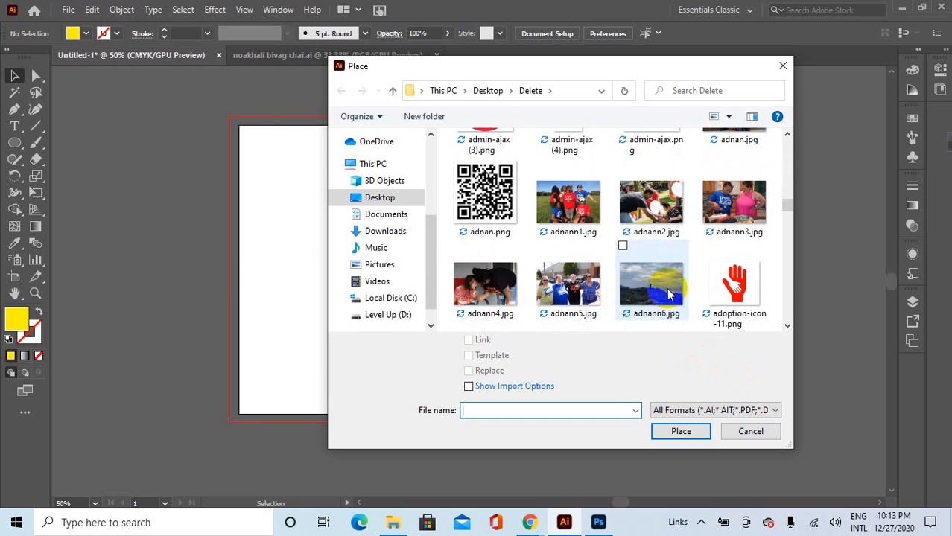
{"action": "left_click", "coordinate": [754, 432]}
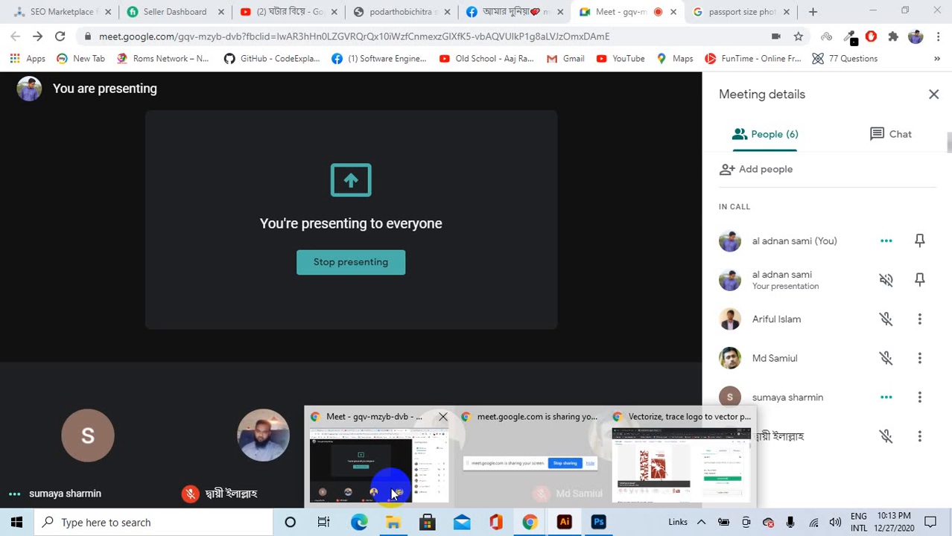
Switch to Chrome, search Google for "tom" in a new tab and show the image results.
{"action": "left_click", "coordinate": [399, 476]}
{"action": "left_click", "coordinate": [813, 11]}
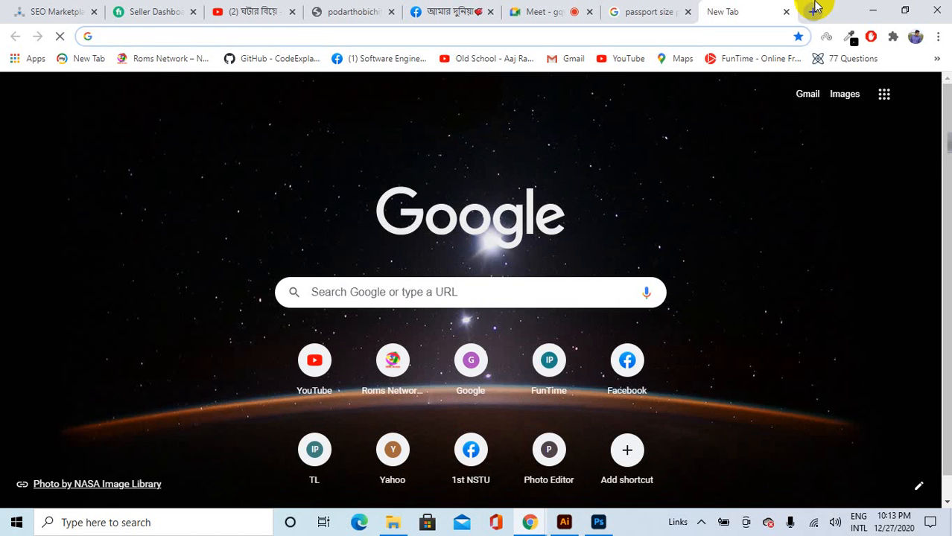
{"action": "type", "text": "tom"}
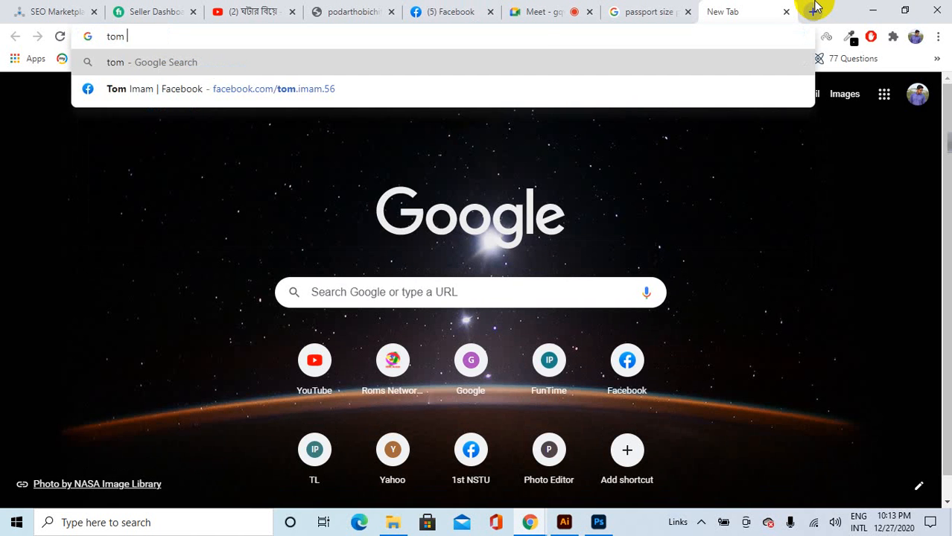
{"action": "key", "text": "Return"}
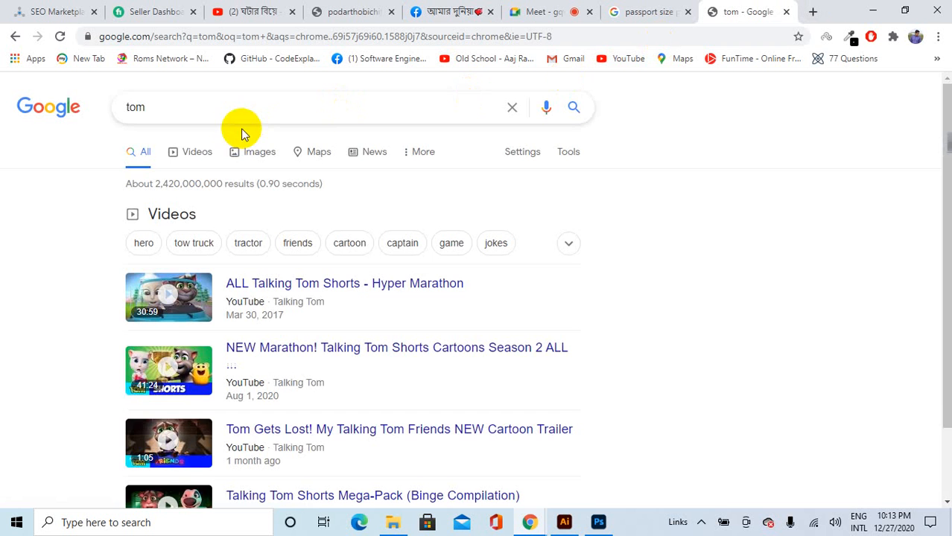
{"action": "left_click", "coordinate": [274, 153]}
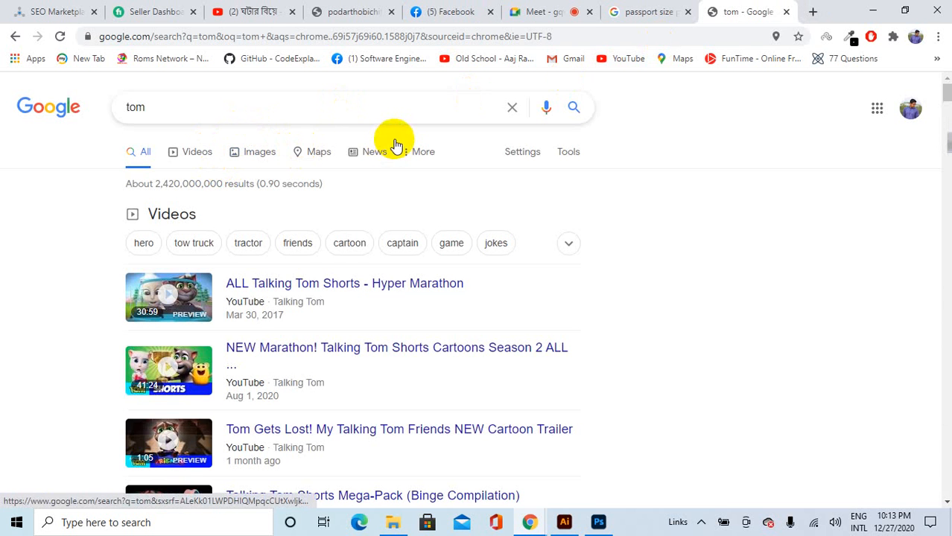
Open the Wikipedia Tom Cat result and go through related images to the 425 × 720 cz.pinterest.com picture of Tom holding Jerry.
{"action": "scroll", "coordinate": [483, 242], "scroll_direction": "down", "scroll_amount": 4}
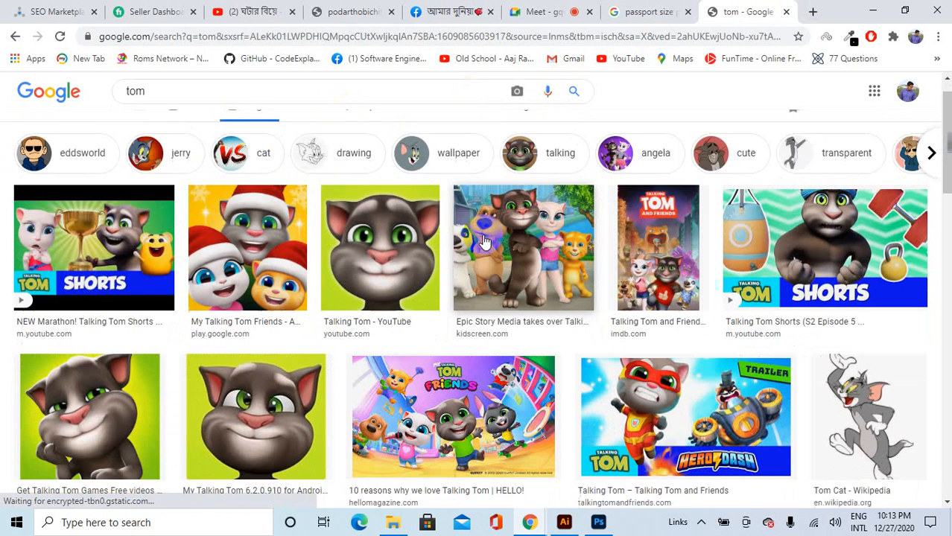
{"action": "scroll", "coordinate": [485, 243], "scroll_direction": "up", "scroll_amount": 1}
{"action": "scroll", "coordinate": [857, 225], "scroll_direction": "down", "scroll_amount": 1}
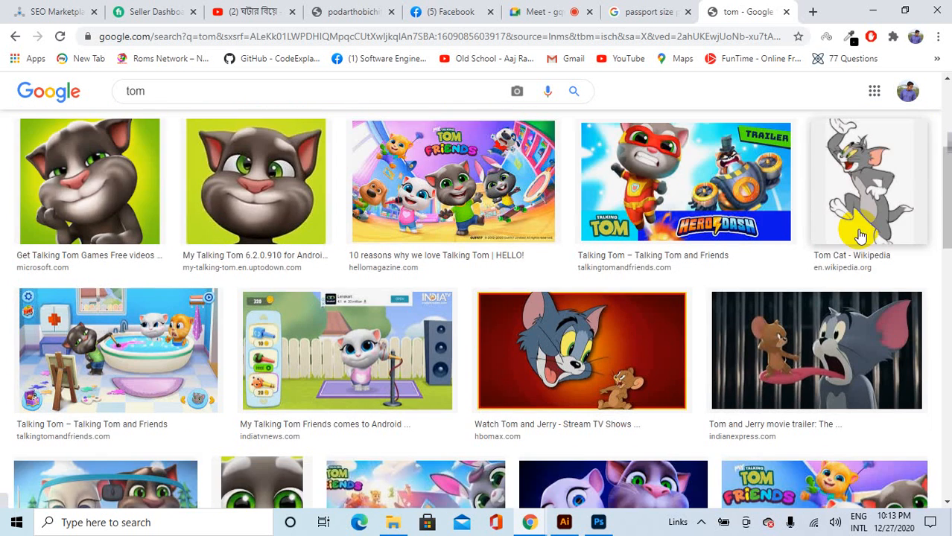
{"action": "left_click", "coordinate": [868, 200]}
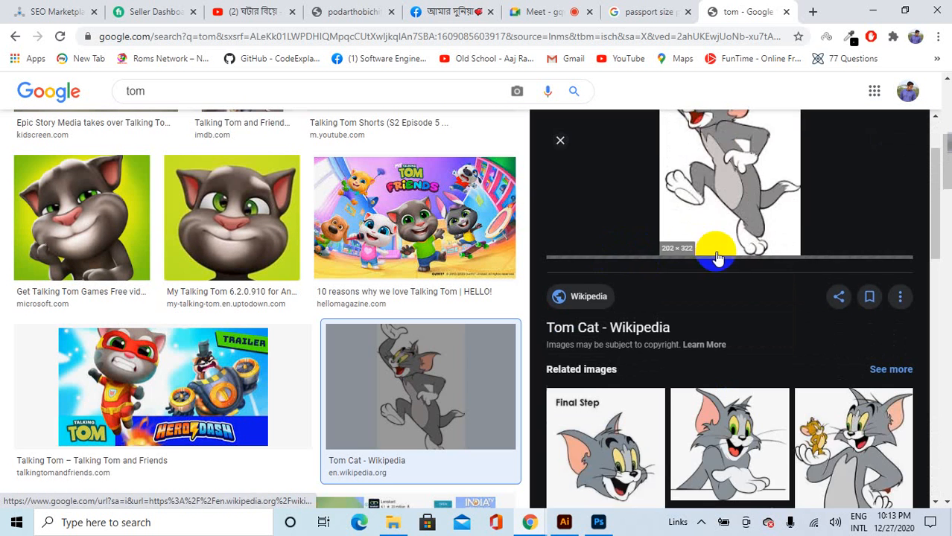
{"action": "scroll", "coordinate": [817, 320], "scroll_direction": "down", "scroll_amount": 2}
{"action": "scroll", "coordinate": [805, 324], "scroll_direction": "down", "scroll_amount": 1}
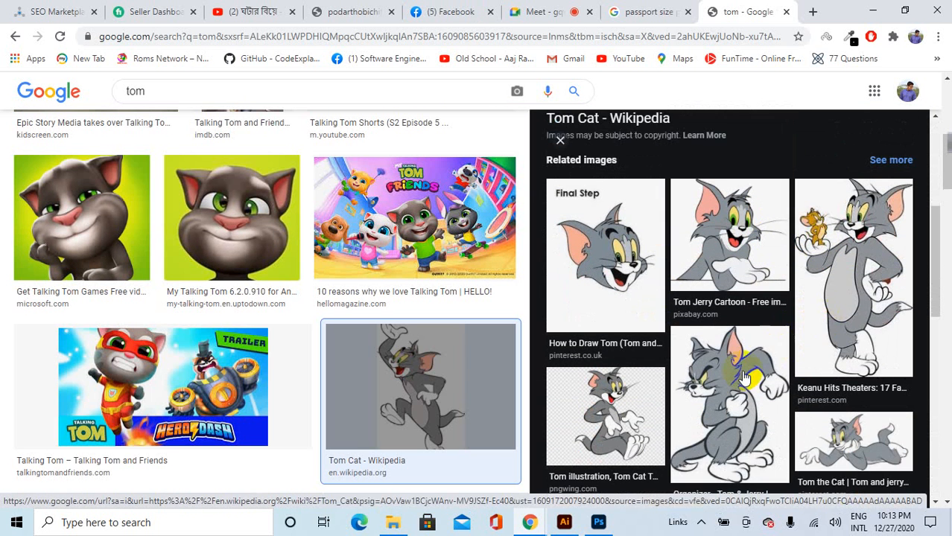
{"action": "left_click", "coordinate": [808, 296]}
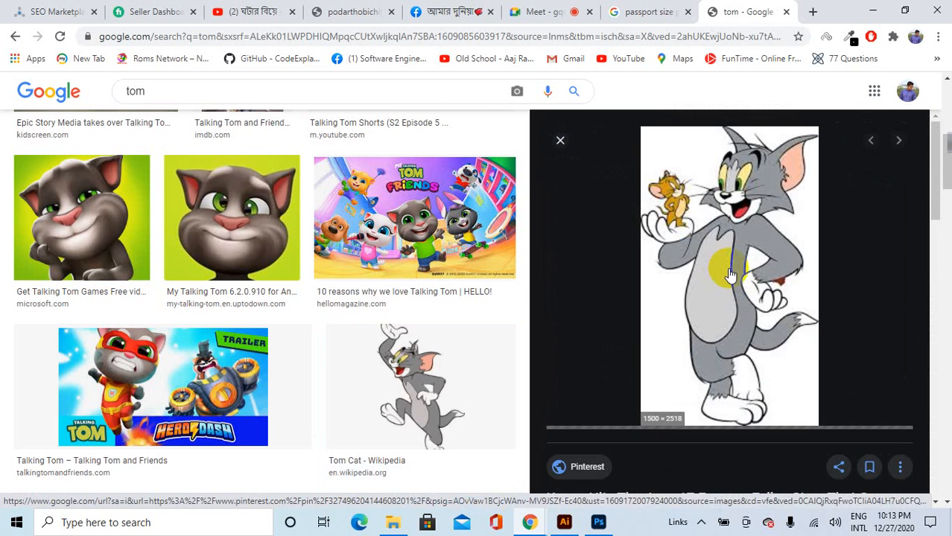
{"action": "scroll", "coordinate": [730, 275], "scroll_direction": "down", "scroll_amount": 1}
{"action": "scroll", "coordinate": [730, 276], "scroll_direction": "down", "scroll_amount": 4}
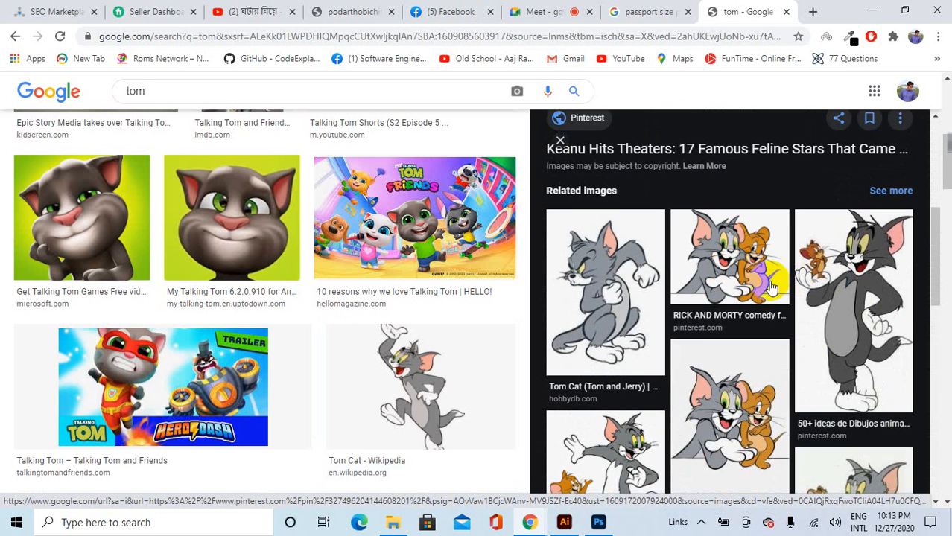
{"action": "scroll", "coordinate": [734, 281], "scroll_direction": "down", "scroll_amount": 5}
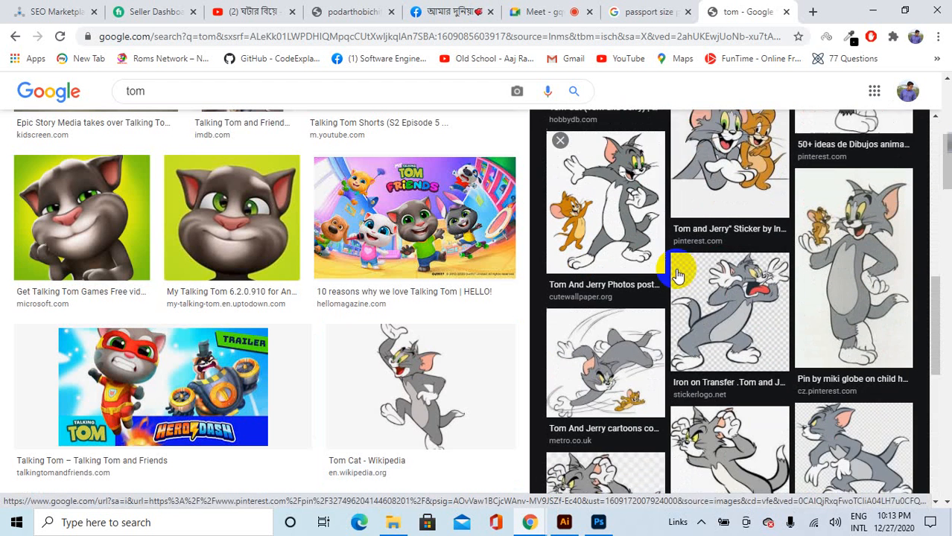
{"action": "left_click", "coordinate": [819, 281]}
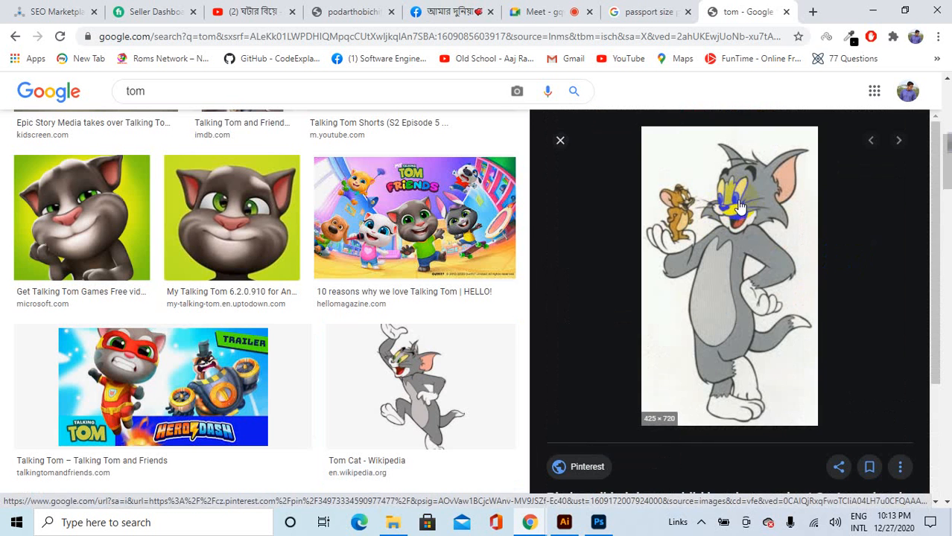
Save the Tom holding Jerry image as a JPEG in the Desktop's Delete folder and dismiss the duplicate save dialog.
{"action": "right_click", "coordinate": [742, 189]}
{"action": "left_click", "coordinate": [775, 314]}
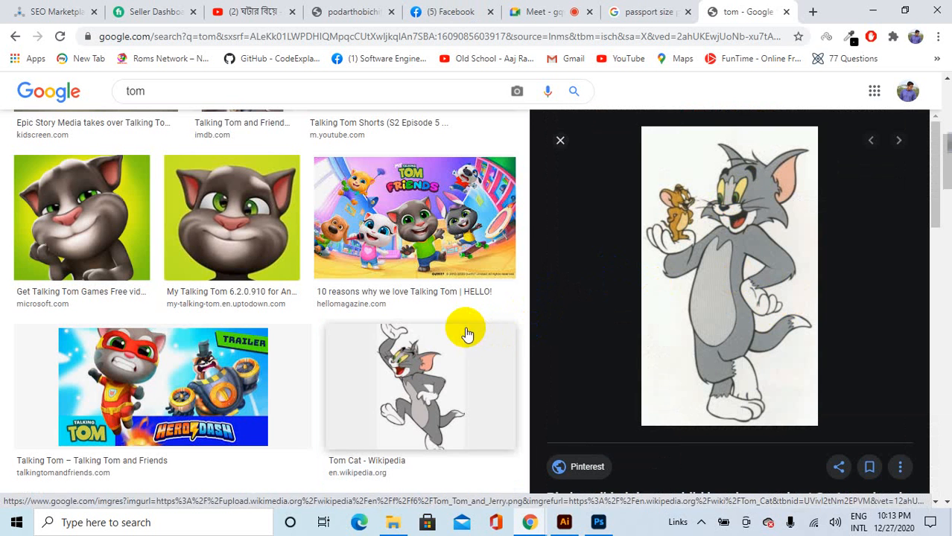
{"action": "right_click", "coordinate": [698, 258]}
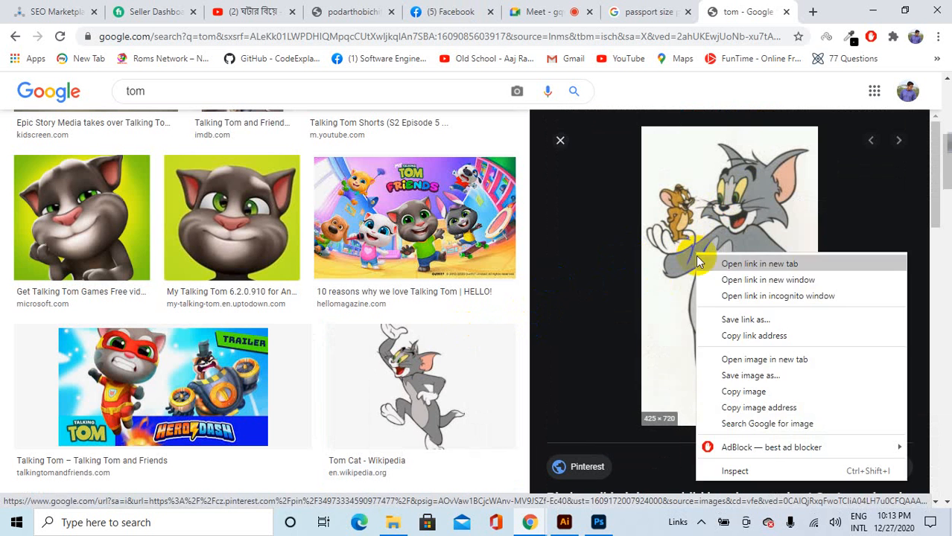
{"action": "left_click", "coordinate": [733, 376]}
{"action": "scroll", "coordinate": [701, 309], "scroll_direction": "down", "scroll_amount": 5}
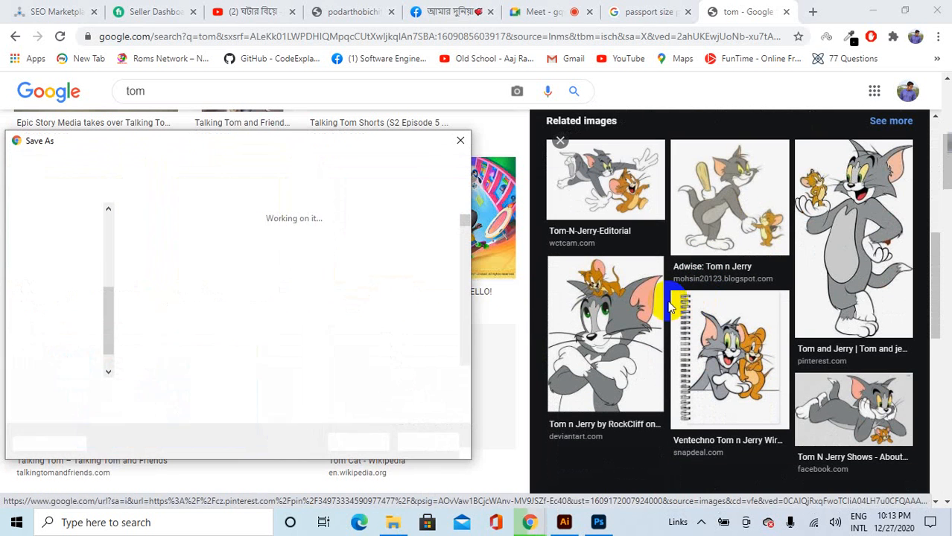
{"action": "left_click", "coordinate": [356, 442]}
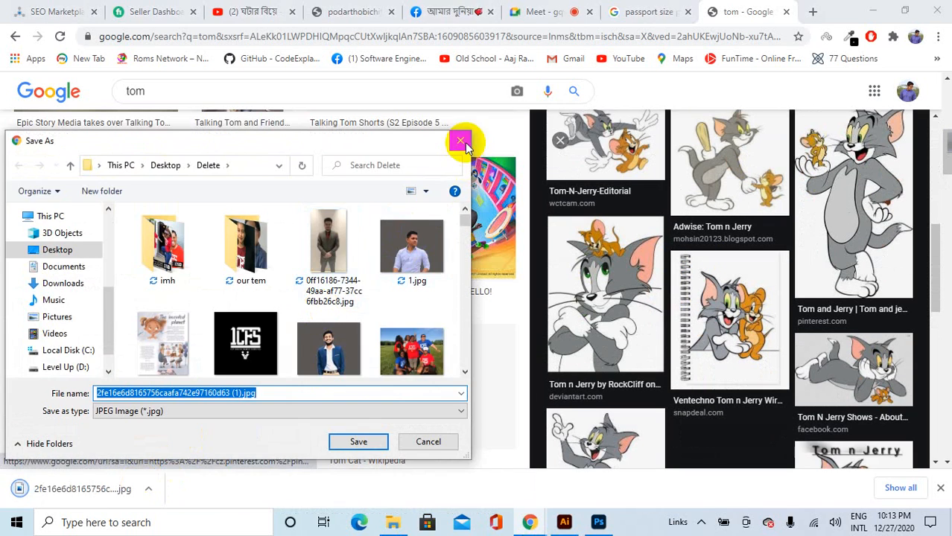
{"action": "left_click", "coordinate": [459, 139]}
Open the downloaded Tom image in the photo viewer, inspect it enlarged, and close the viewer.
{"action": "left_click", "coordinate": [59, 496]}
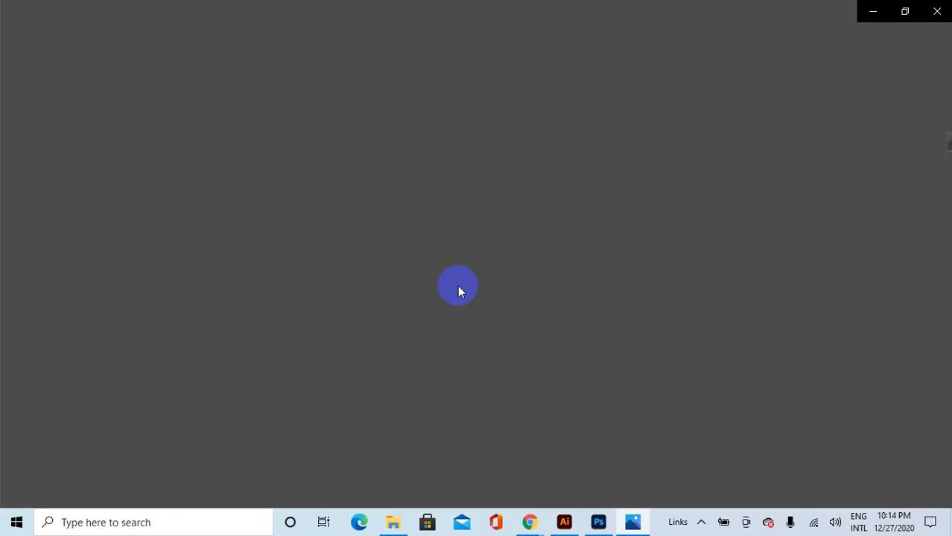
{"action": "scroll", "coordinate": [502, 253], "scroll_direction": "up", "scroll_amount": 5}
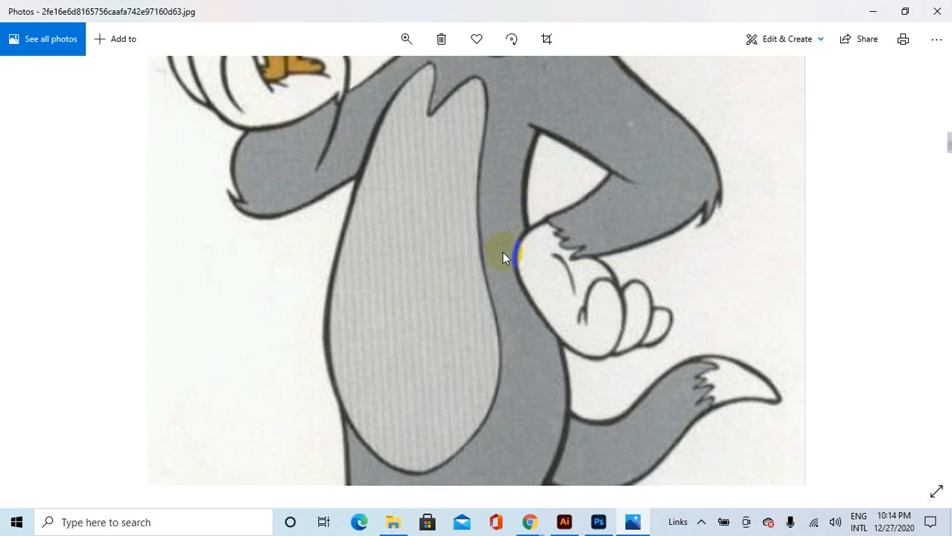
{"action": "scroll", "coordinate": [574, 190], "scroll_direction": "down", "scroll_amount": 5}
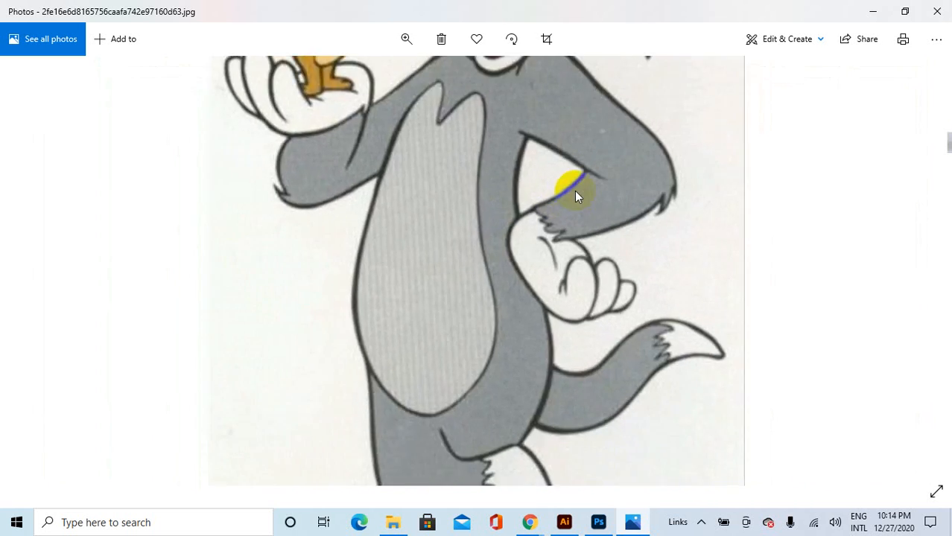
{"action": "left_click", "coordinate": [937, 10]}
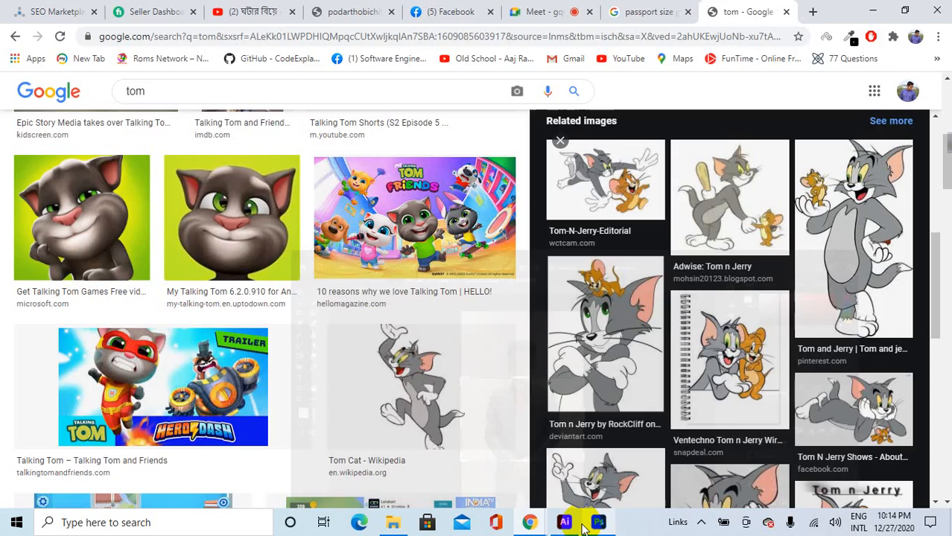
Switch to Illustrator and place the linked image 2fe16e6d8165756caafa742e97160d63.jpg on Untitled-1, sized to most of the artboard's height.
{"action": "left_click", "coordinate": [564, 522]}
{"action": "left_click", "coordinate": [67, 10]}
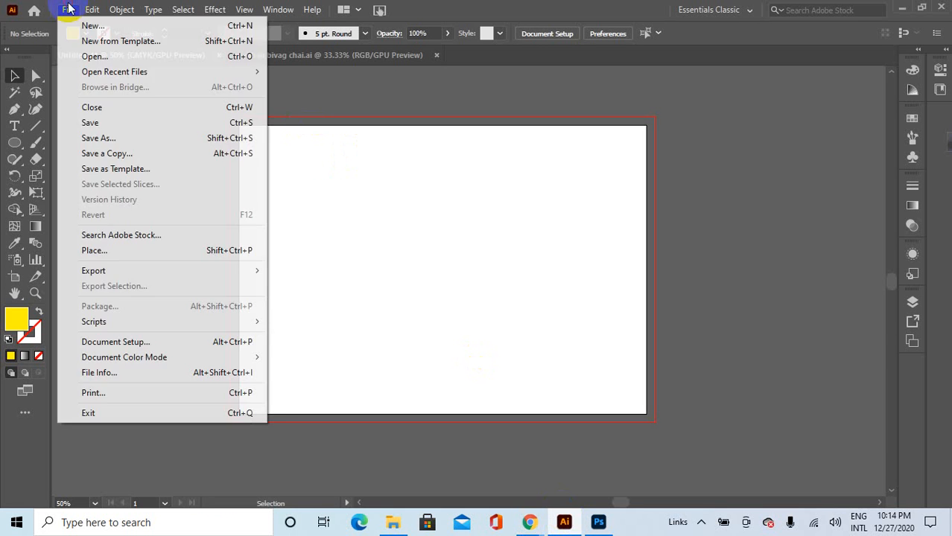
{"action": "left_click", "coordinate": [94, 251]}
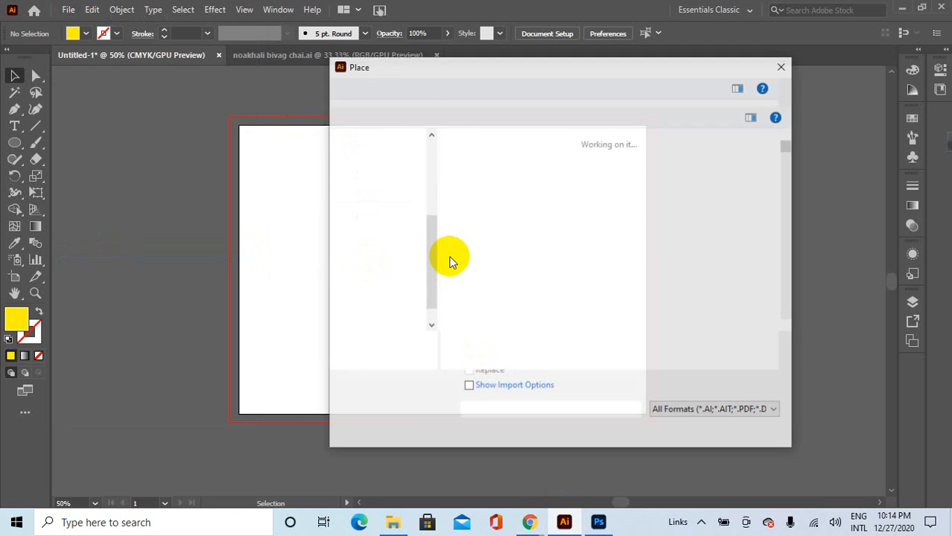
{"action": "scroll", "coordinate": [659, 216], "scroll_direction": "down", "scroll_amount": 3}
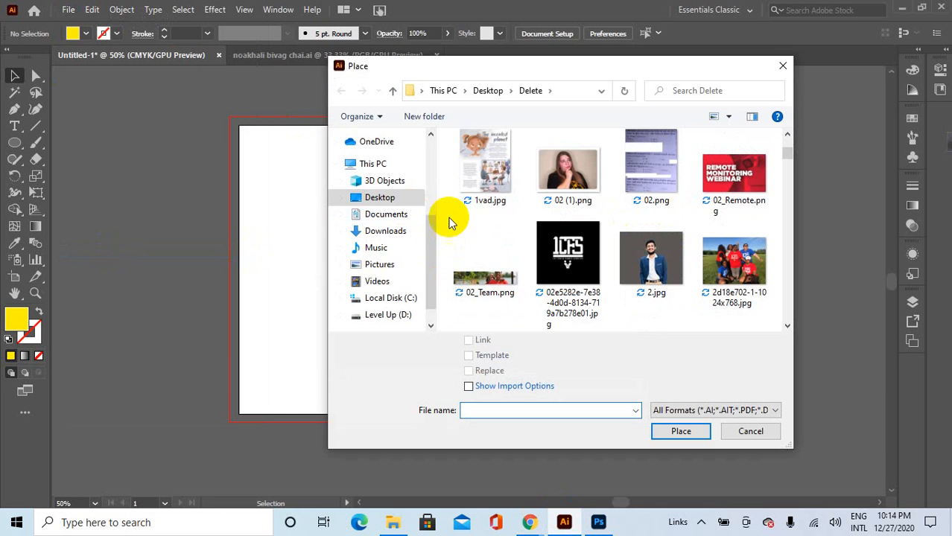
{"action": "scroll", "coordinate": [348, 213], "scroll_direction": "up", "scroll_amount": 5}
{"action": "left_click", "coordinate": [383, 147]}
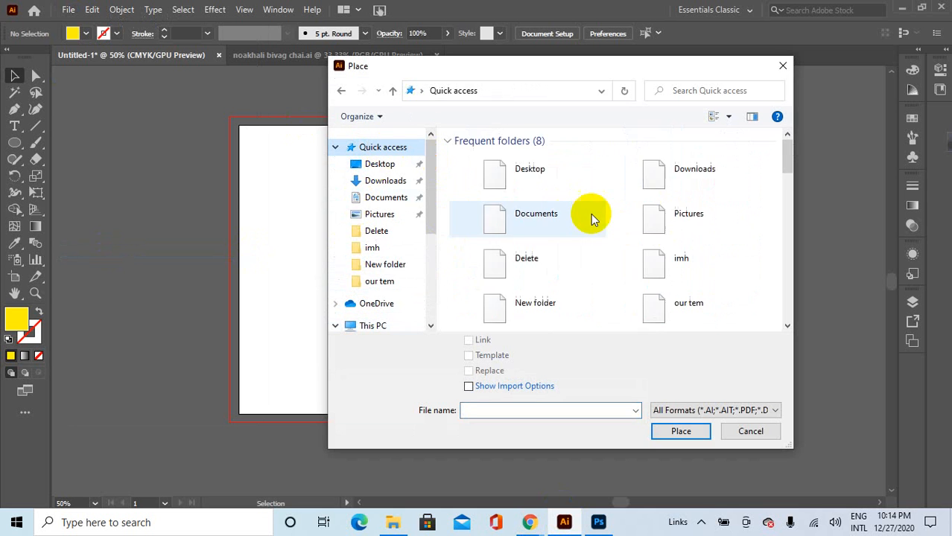
{"action": "scroll", "coordinate": [591, 223], "scroll_direction": "down", "scroll_amount": 3}
{"action": "left_click", "coordinate": [567, 269]}
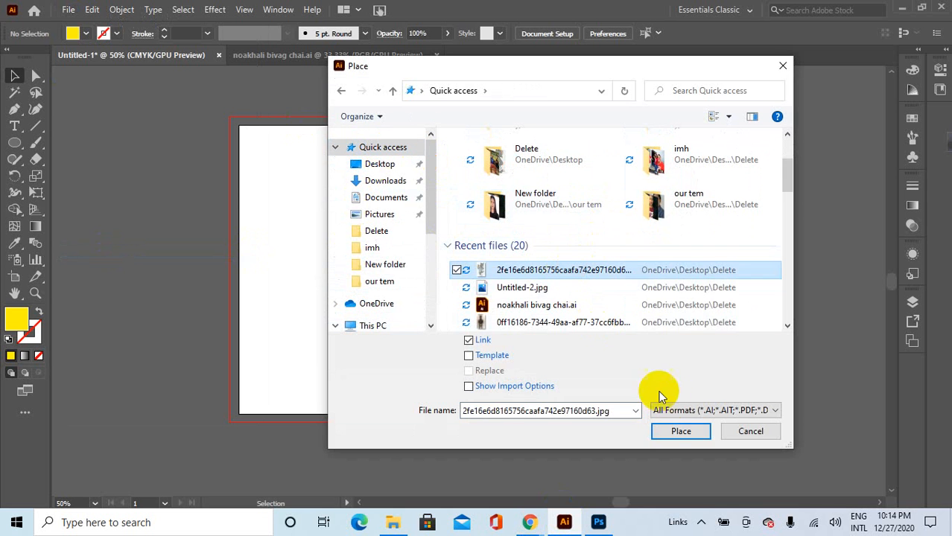
{"action": "left_click", "coordinate": [671, 428]}
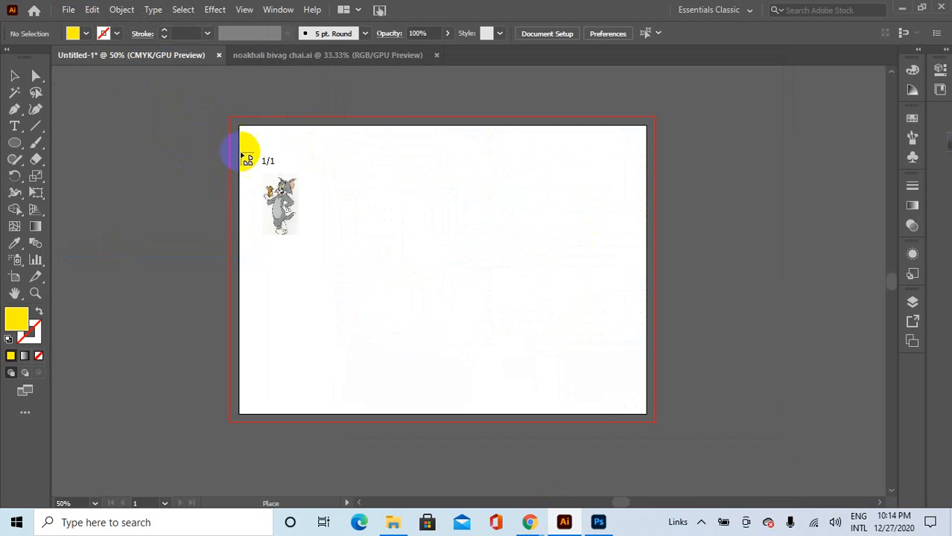
{"action": "left_click_drag", "start_coordinate": [330, 150], "coordinate": [494, 372]}
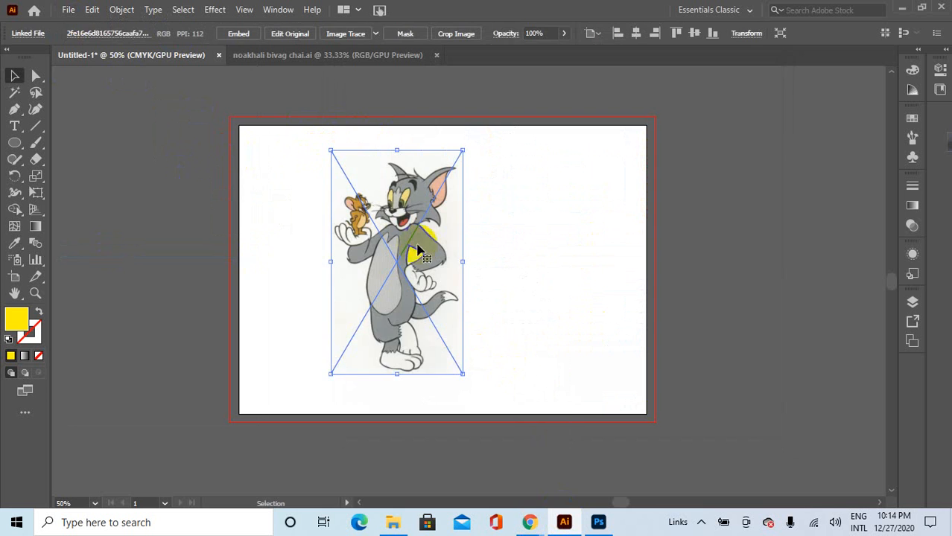
Try the placed Tom and Jerry image at different positions across the artboard.
{"action": "scroll", "coordinate": [418, 261], "scroll_direction": "up", "scroll_amount": 2}
{"action": "scroll", "coordinate": [367, 221], "scroll_direction": "down", "scroll_amount": 3}
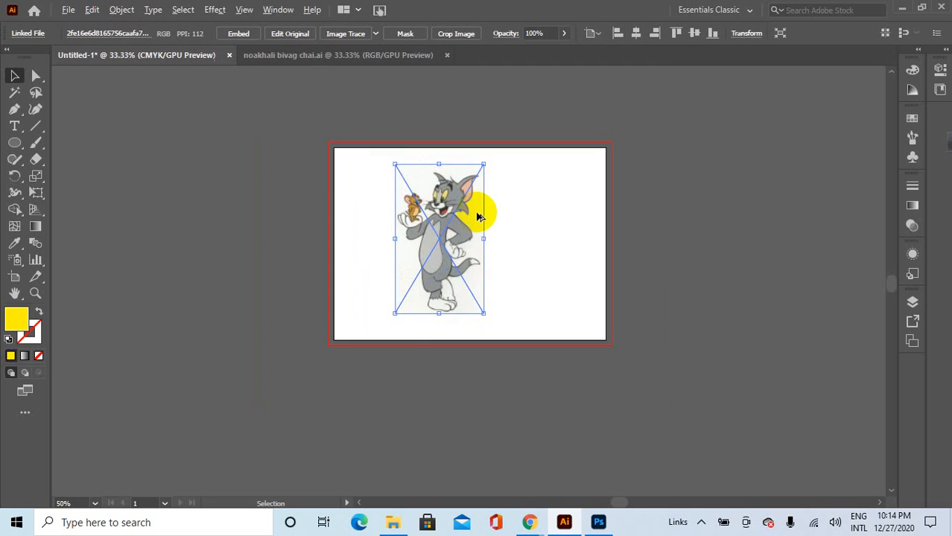
{"action": "scroll", "coordinate": [506, 209], "scroll_direction": "up", "scroll_amount": 2}
{"action": "left_click_drag", "start_coordinate": [514, 250], "coordinate": [355, 235]}
{"action": "left_click", "coordinate": [544, 239]}
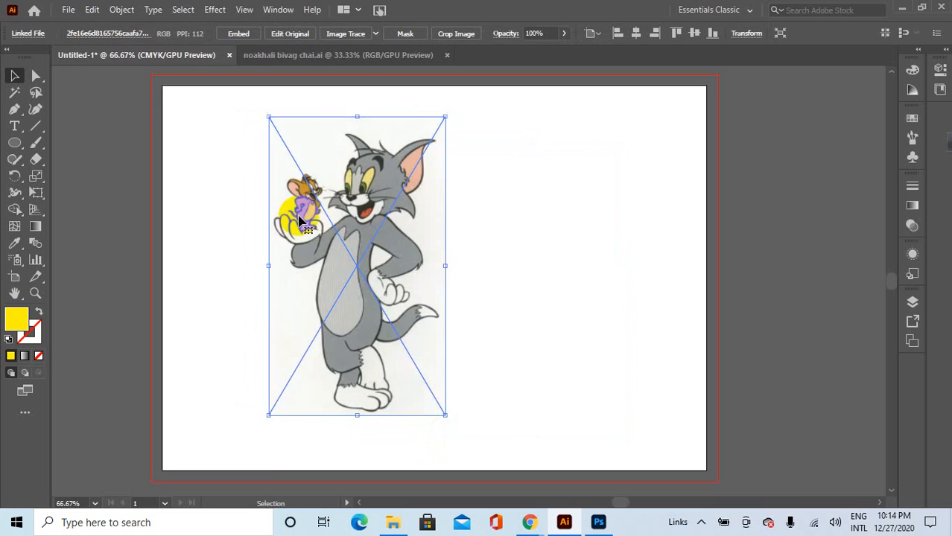
{"action": "scroll", "coordinate": [402, 223], "scroll_direction": "down", "scroll_amount": 2}
{"action": "scroll", "coordinate": [415, 233], "scroll_direction": "up", "scroll_amount": 1}
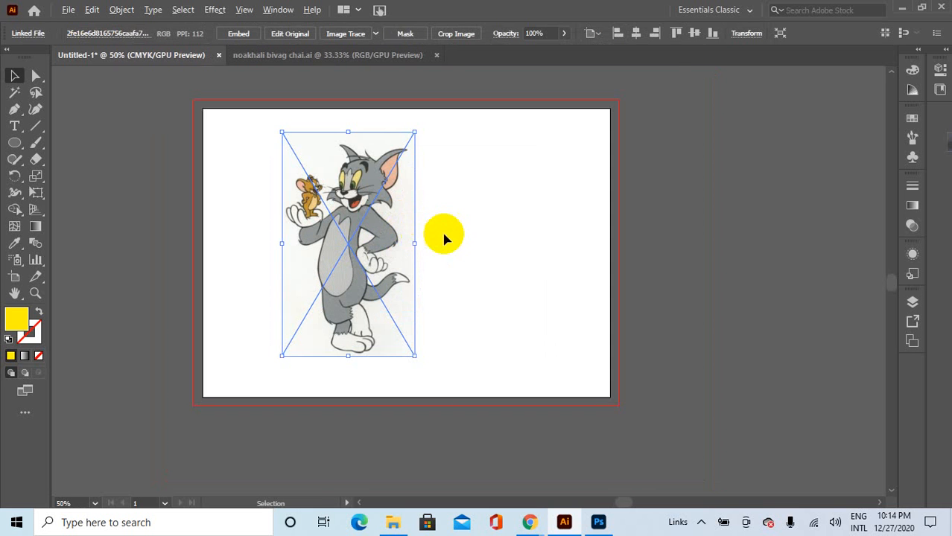
{"action": "scroll", "coordinate": [417, 222], "scroll_direction": "up", "scroll_amount": 1}
{"action": "left_click_drag", "start_coordinate": [404, 213], "coordinate": [581, 238]}
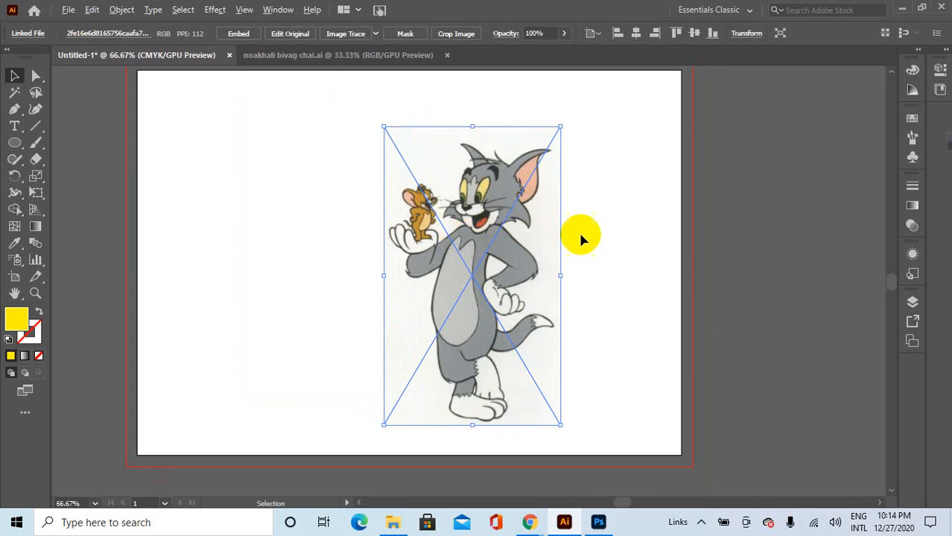
{"action": "scroll", "coordinate": [582, 239], "scroll_direction": "down", "scroll_amount": 1}
{"action": "scroll", "coordinate": [706, 249], "scroll_direction": "up", "scroll_amount": 1}
{"action": "scroll", "coordinate": [706, 250], "scroll_direction": "down", "scroll_amount": 1}
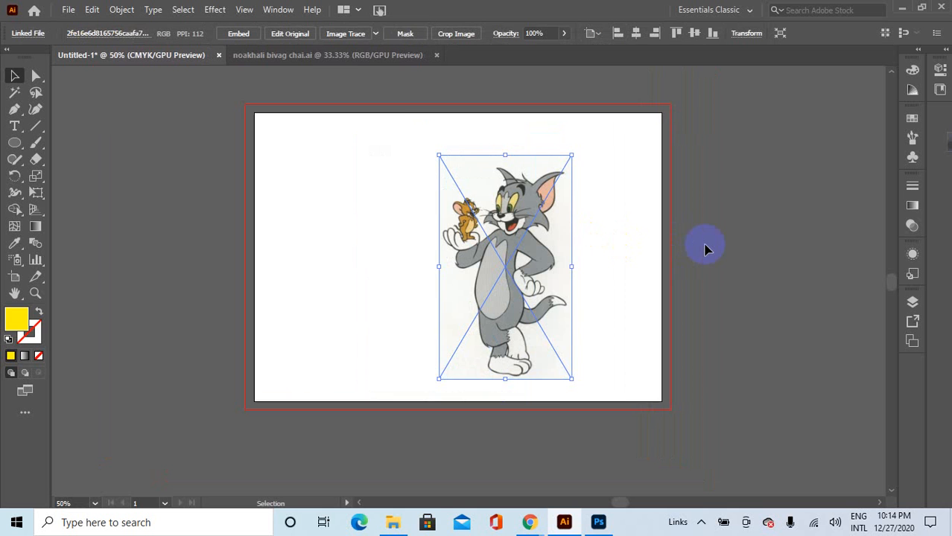
{"action": "scroll", "coordinate": [706, 249], "scroll_direction": "up", "scroll_amount": 2}
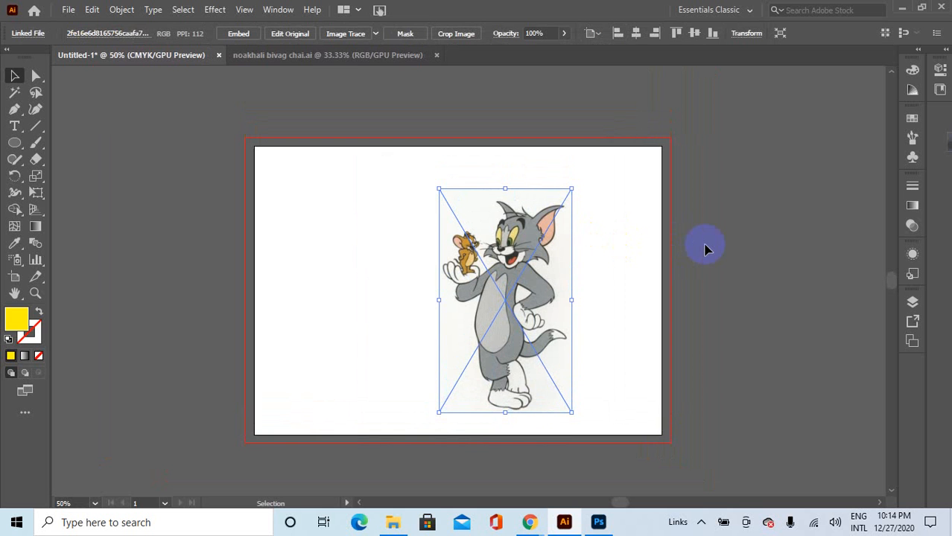
Move the Tom and Jerry image left of the artboard's centre and enlarge it to nearly the full artboard height.
{"action": "left_click_drag", "start_coordinate": [546, 290], "coordinate": [436, 266]}
{"action": "left_click_drag", "start_coordinate": [473, 388], "coordinate": [526, 417]}
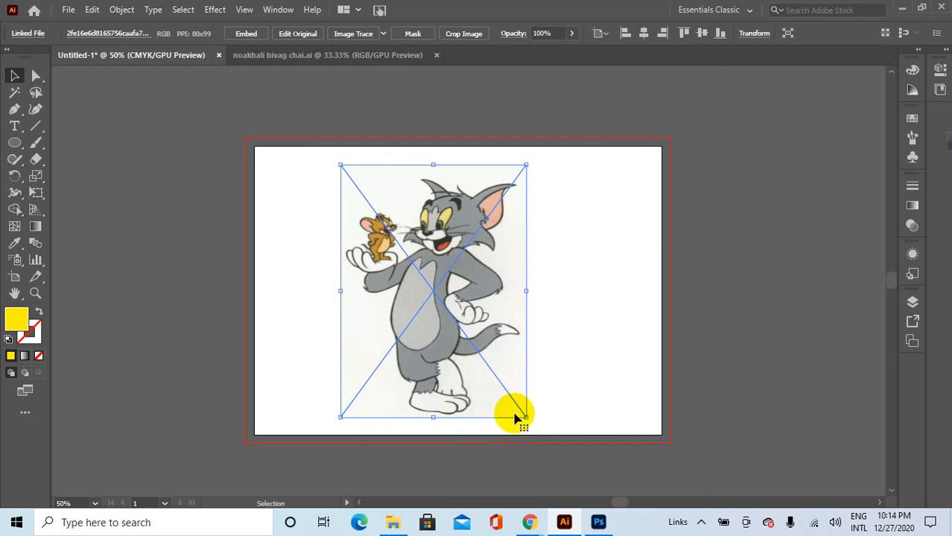
{"action": "left_click_drag", "start_coordinate": [527, 416], "coordinate": [490, 417]}
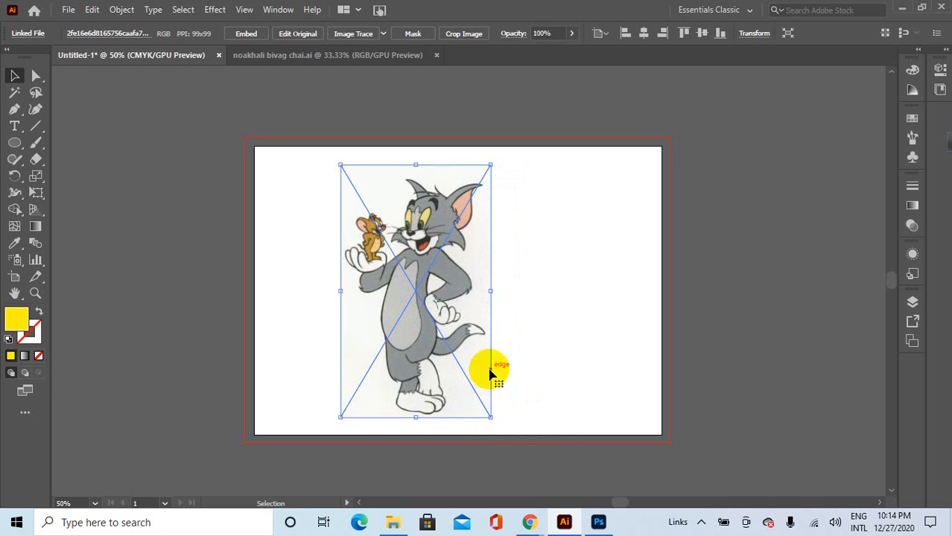
Switch to the Google Meet tab in Chrome, check the call participants, and return to Illustrator.
{"action": "mouse_move", "coordinate": [531, 524]}
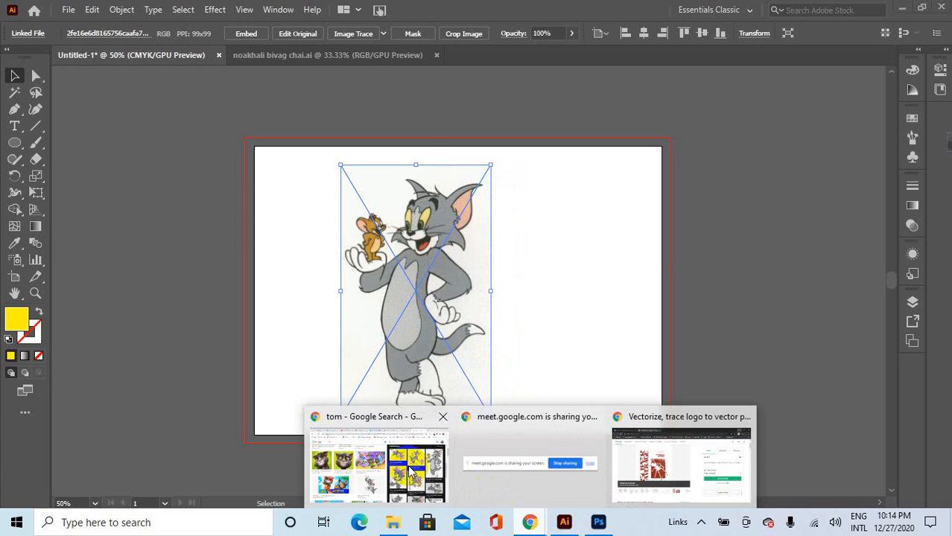
{"action": "left_click", "coordinate": [387, 456]}
{"action": "left_click", "coordinate": [534, 11]}
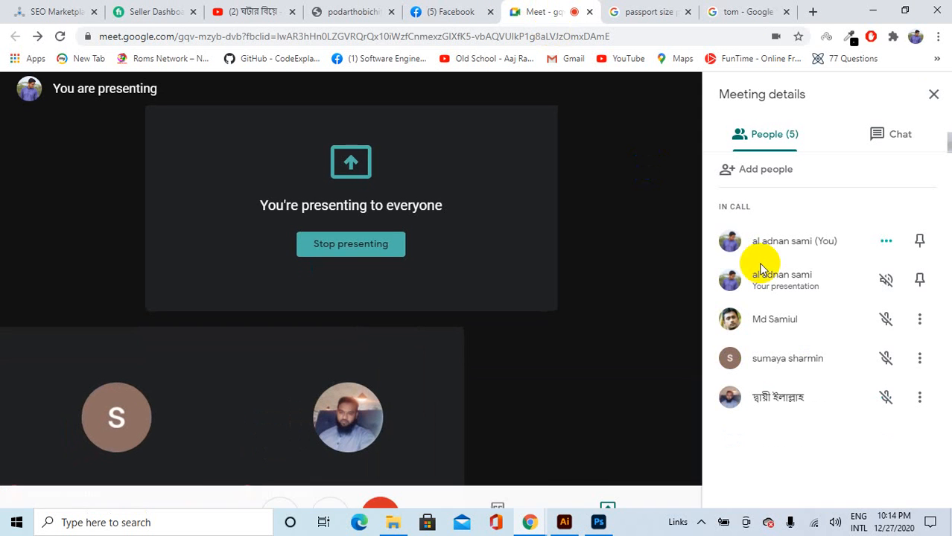
{"action": "mouse_move", "coordinate": [689, 397]}
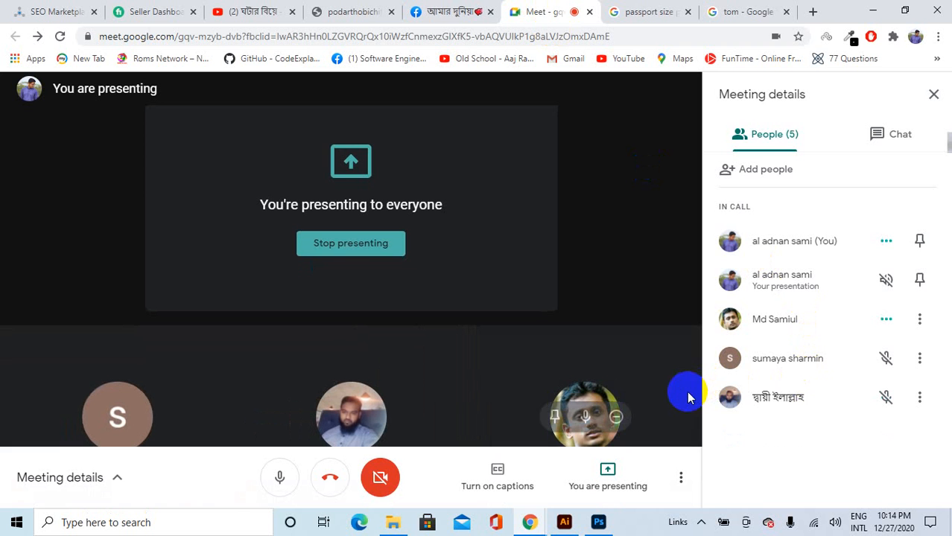
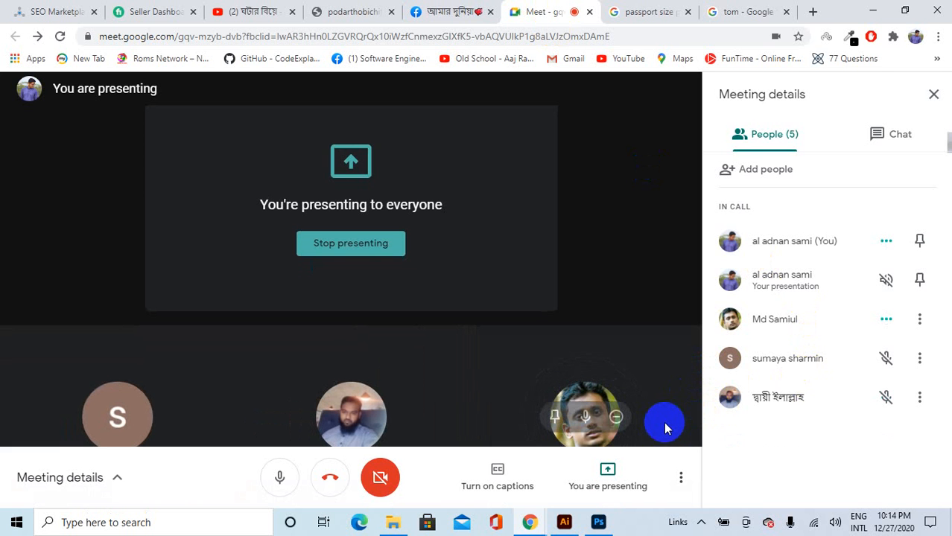
{"action": "left_click", "coordinate": [562, 521]}
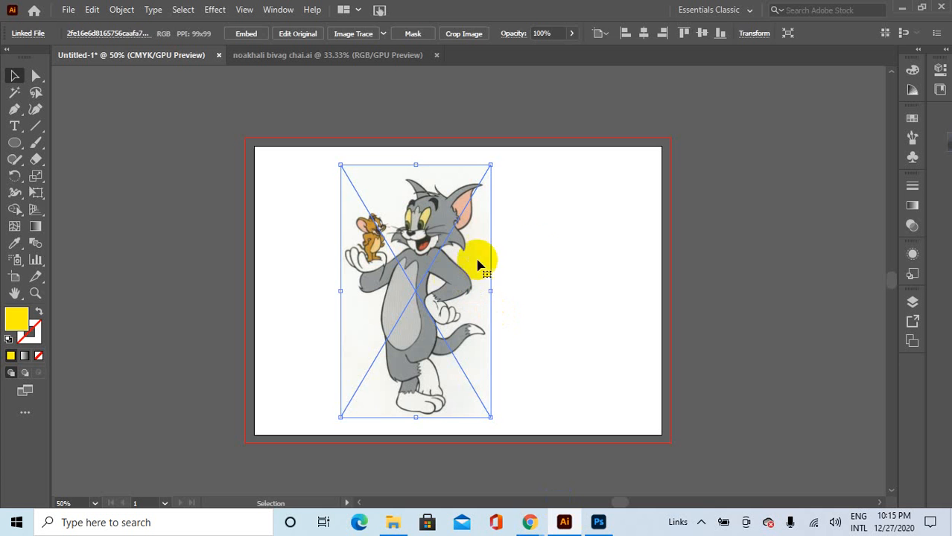
Shift the Tom and Jerry image slightly to the right and deselect it.
{"action": "left_click", "coordinate": [531, 252]}
{"action": "mouse_move", "coordinate": [443, 278]}
{"action": "left_mouse_down"}
{"action": "mouse_move", "coordinate": [393, 270]}
{"action": "mouse_move", "coordinate": [461, 277]}
{"action": "left_mouse_up"}
{"action": "left_click", "coordinate": [522, 264]}
Trace Tom's front foot with the Pen tool from the back of the ankle around the heel, sole and first toe, without fill.
{"action": "scroll", "coordinate": [460, 285], "scroll_direction": "up", "scroll_amount": 3}
{"action": "scroll", "coordinate": [460, 288], "scroll_direction": "down", "scroll_amount": 1}
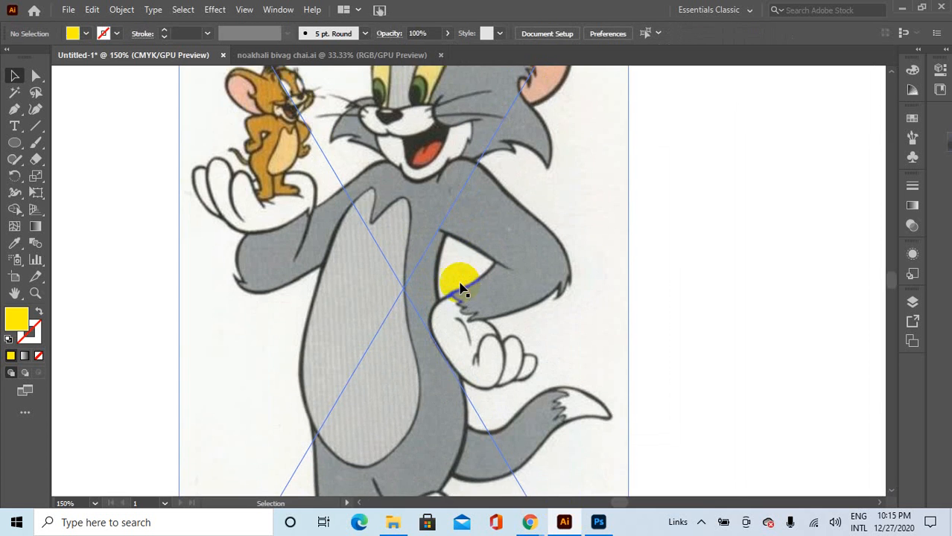
{"action": "scroll", "coordinate": [459, 287], "scroll_direction": "down", "scroll_amount": 2}
{"action": "scroll", "coordinate": [516, 297], "scroll_direction": "down", "scroll_amount": 2}
{"action": "scroll", "coordinate": [601, 400], "scroll_direction": "up", "scroll_amount": 2}
{"action": "scroll", "coordinate": [527, 376], "scroll_direction": "down", "scroll_amount": 1}
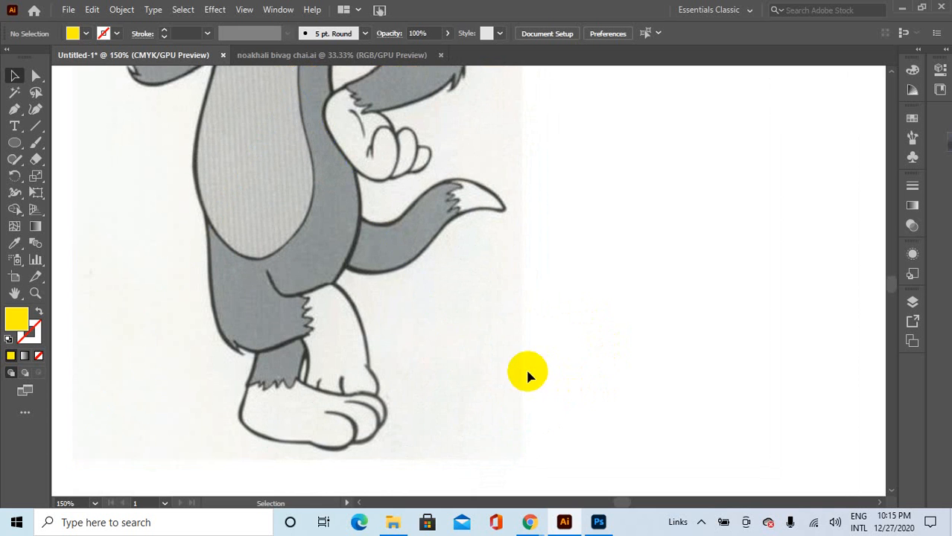
{"action": "left_click", "coordinate": [521, 373]}
{"action": "left_click", "coordinate": [14, 108]}
{"action": "scroll", "coordinate": [350, 355], "scroll_direction": "down", "scroll_amount": 3}
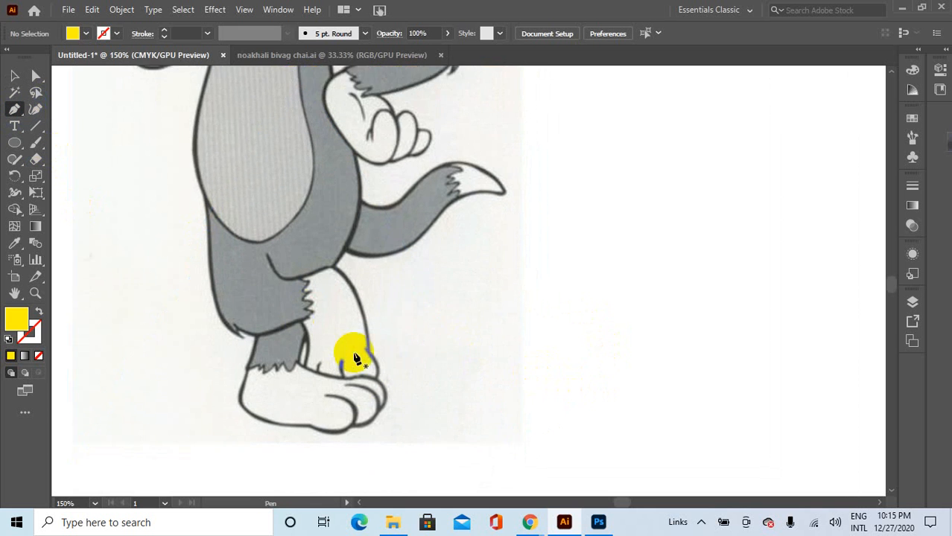
{"action": "left_click_drag", "start_coordinate": [247, 304], "coordinate": [248, 341]}
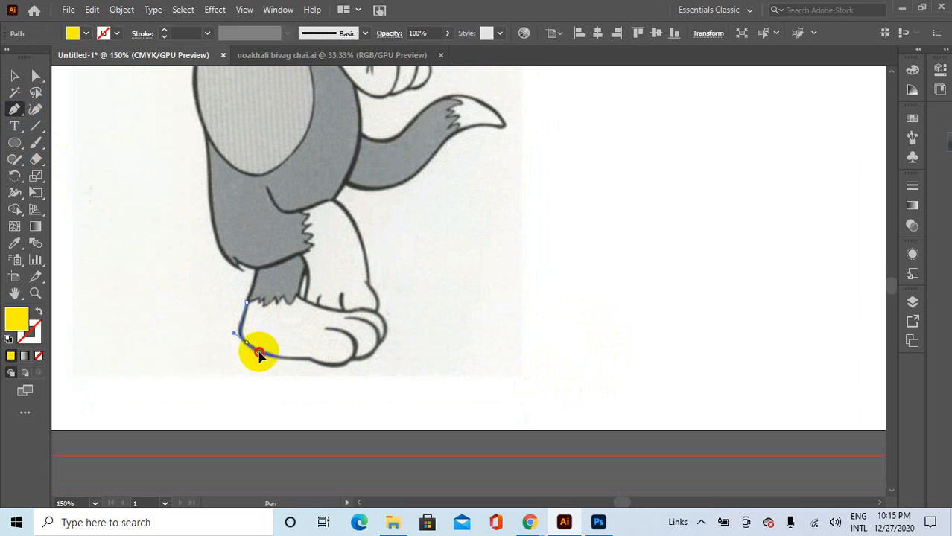
{"action": "left_click_drag", "start_coordinate": [260, 356], "coordinate": [359, 362]}
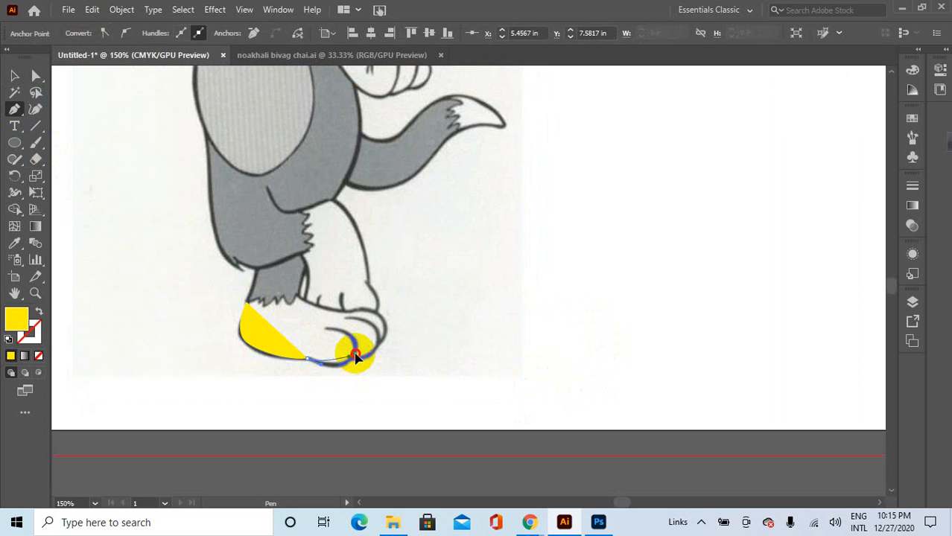
{"action": "left_click_drag", "start_coordinate": [358, 344], "coordinate": [293, 434]}
{"action": "left_click", "coordinate": [302, 330]}
Trace the second toe of the front foot from the base of the first toe up to its inner line's end.
{"action": "scroll", "coordinate": [372, 366], "scroll_direction": "up", "scroll_amount": 3}
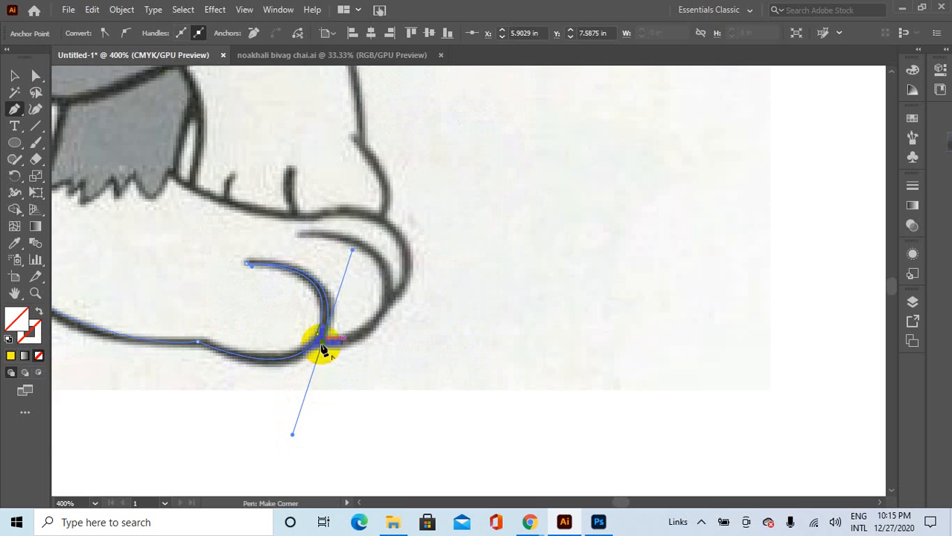
{"action": "left_click", "coordinate": [322, 348]}
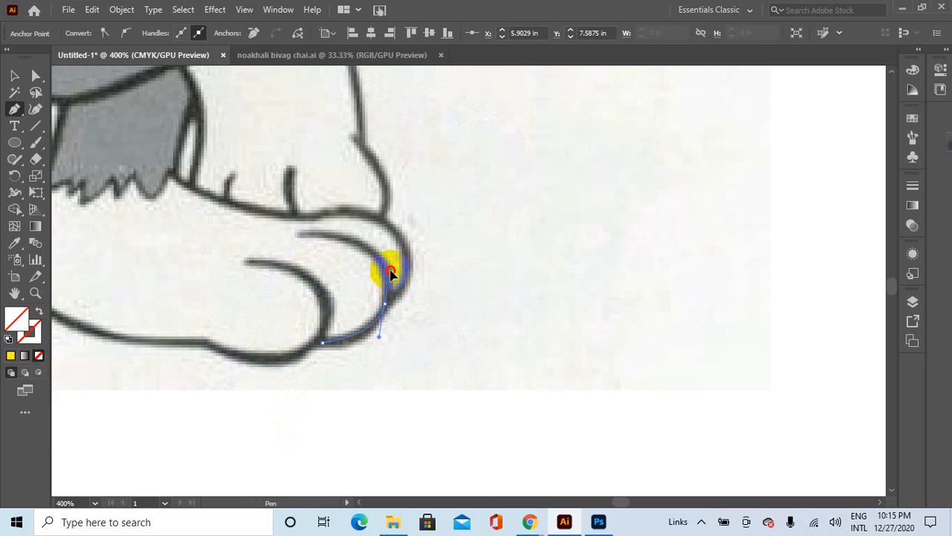
{"action": "left_click_drag", "start_coordinate": [386, 303], "coordinate": [221, 237]}
{"action": "left_click_drag", "start_coordinate": [307, 235], "coordinate": [303, 238]}
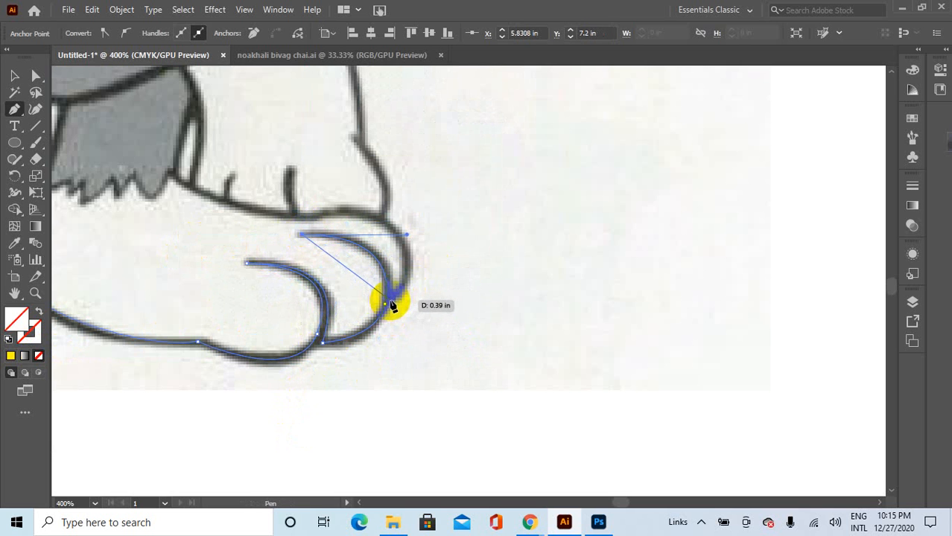
Trace the outermost toe's curve from the second toe up to the upper edge of the foot.
{"action": "left_click_drag", "start_coordinate": [390, 302], "coordinate": [384, 376]}
{"action": "left_click", "coordinate": [391, 306]}
{"action": "scroll", "coordinate": [402, 274], "scroll_direction": "down", "scroll_amount": 1}
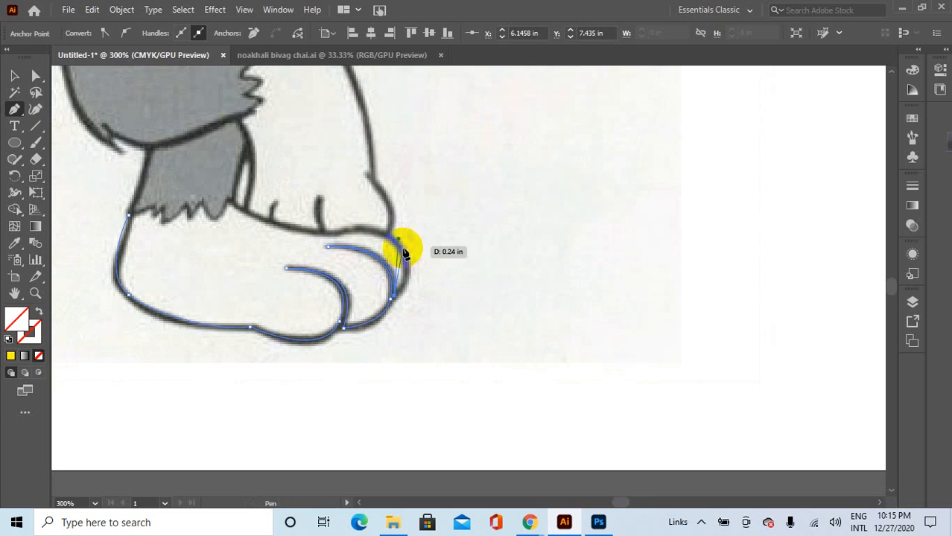
{"action": "left_click_drag", "start_coordinate": [382, 233], "coordinate": [332, 212]}
{"action": "left_click_drag", "start_coordinate": [384, 237], "coordinate": [348, 231]}
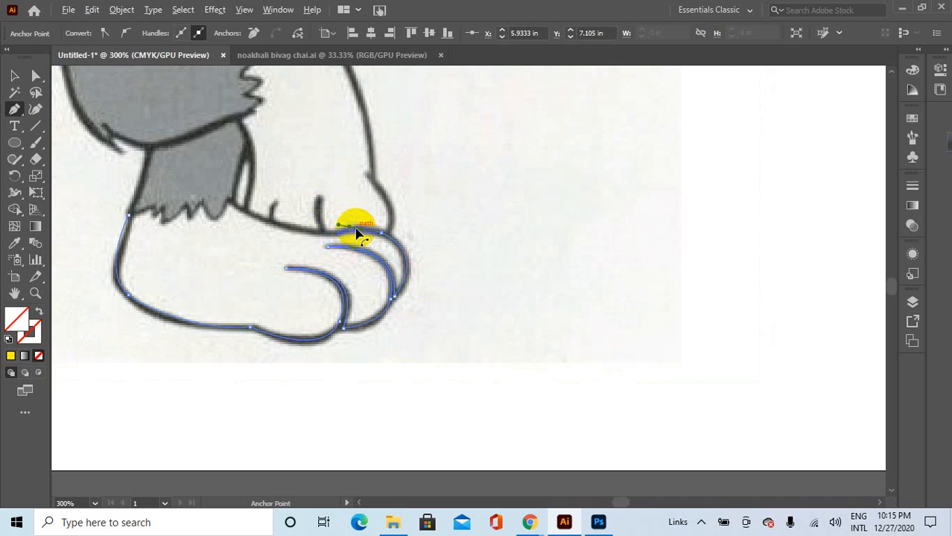
{"action": "mouse_move", "coordinate": [320, 227]}
{"action": "left_mouse_down"}
{"action": "mouse_move", "coordinate": [312, 215]}
{"action": "mouse_move", "coordinate": [328, 206]}
{"action": "mouse_move", "coordinate": [319, 202]}
{"action": "mouse_move", "coordinate": [313, 215]}
{"action": "left_mouse_up"}
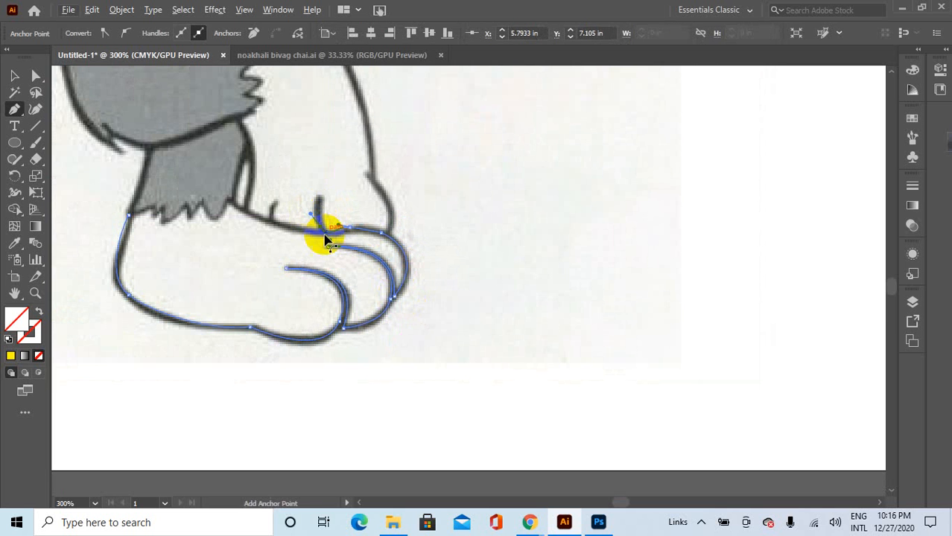
{"action": "key", "text": "ctrl+shift"}
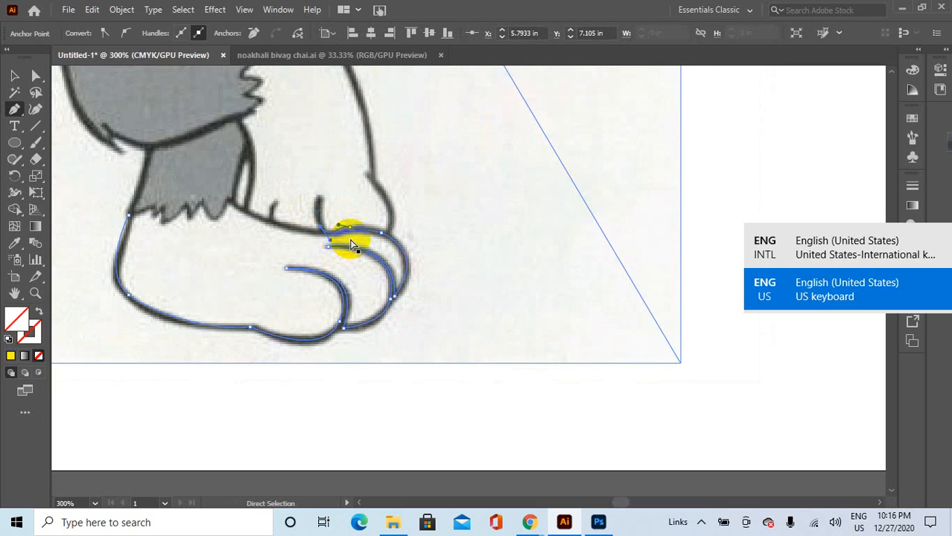
{"action": "key", "text": "ctrl+z"}
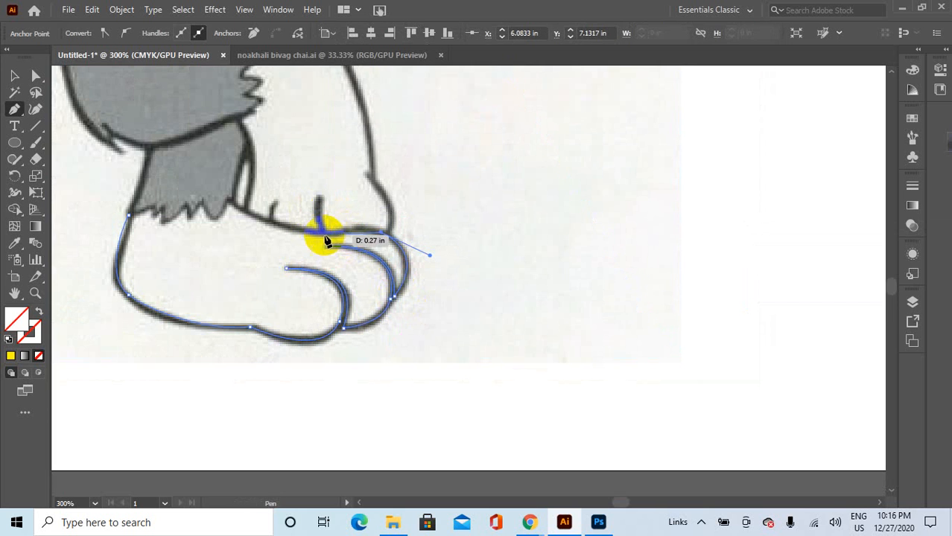
Trace the upper edge of Tom's front foot with the Pen tool from the outermost toe back to the front of the ankle.
{"action": "left_click_drag", "start_coordinate": [326, 237], "coordinate": [350, 232]}
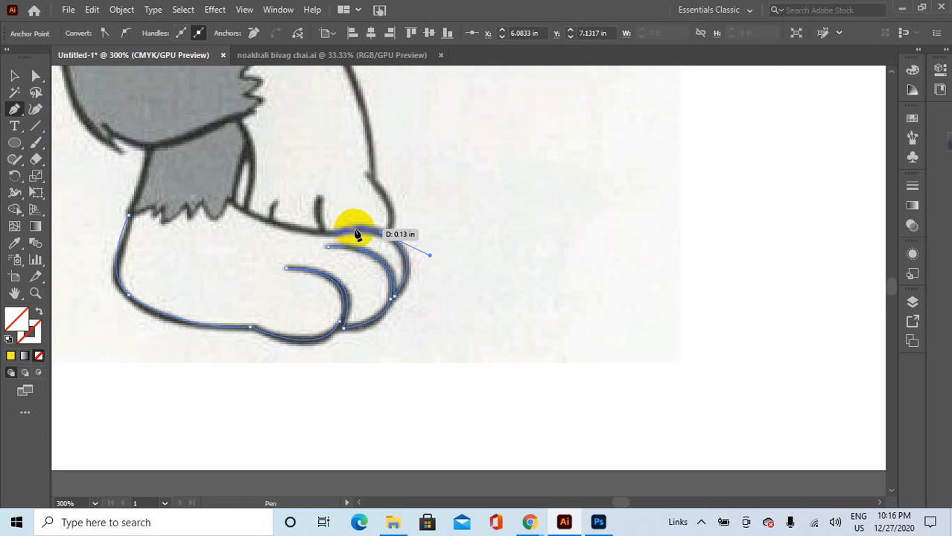
{"action": "left_click_drag", "start_coordinate": [362, 226], "coordinate": [222, 211]}
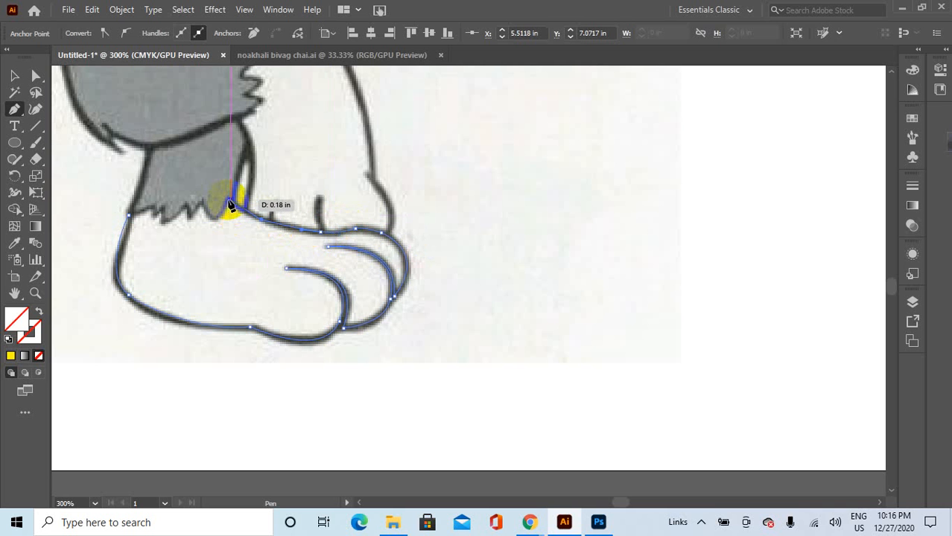
{"action": "left_click", "coordinate": [230, 204]}
Trace the zigzag fur line across the ankle and close the foot outline at its starting point on the back of the ankle.
{"action": "left_click_drag", "start_coordinate": [221, 195], "coordinate": [217, 226]}
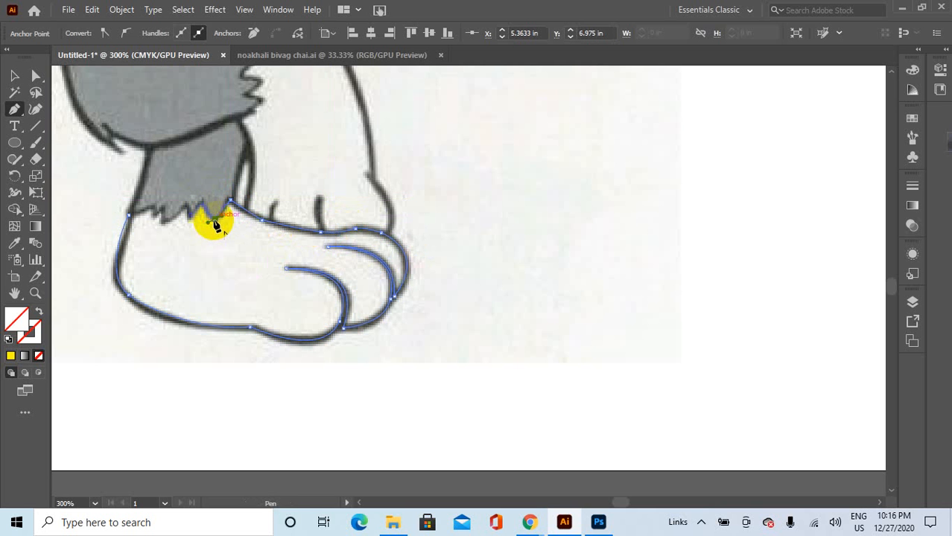
{"action": "left_click", "coordinate": [201, 199]}
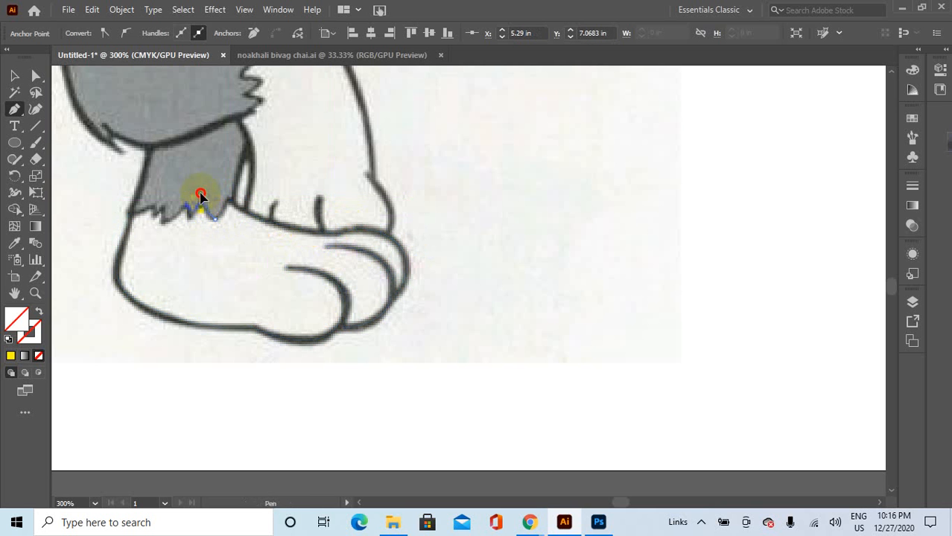
{"action": "left_click_drag", "start_coordinate": [200, 193], "coordinate": [196, 225]}
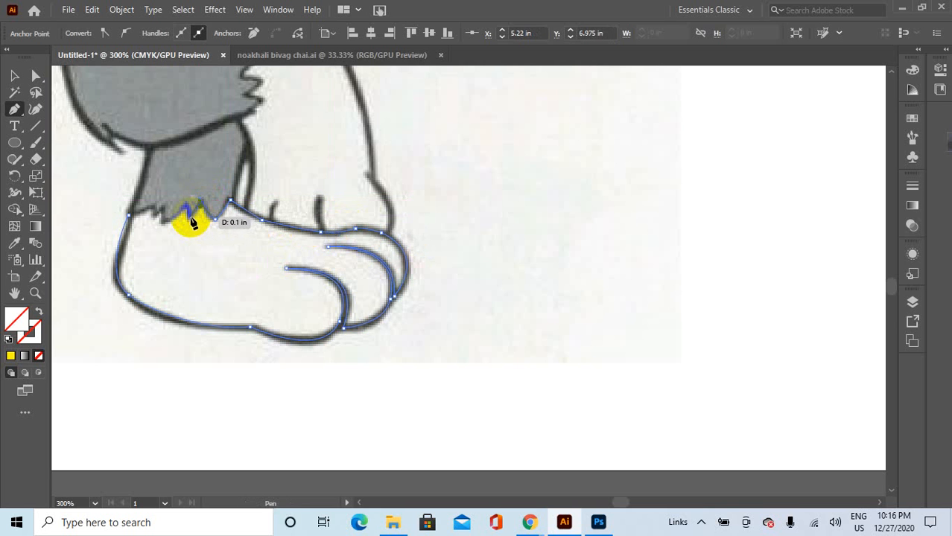
{"action": "left_click", "coordinate": [187, 204]}
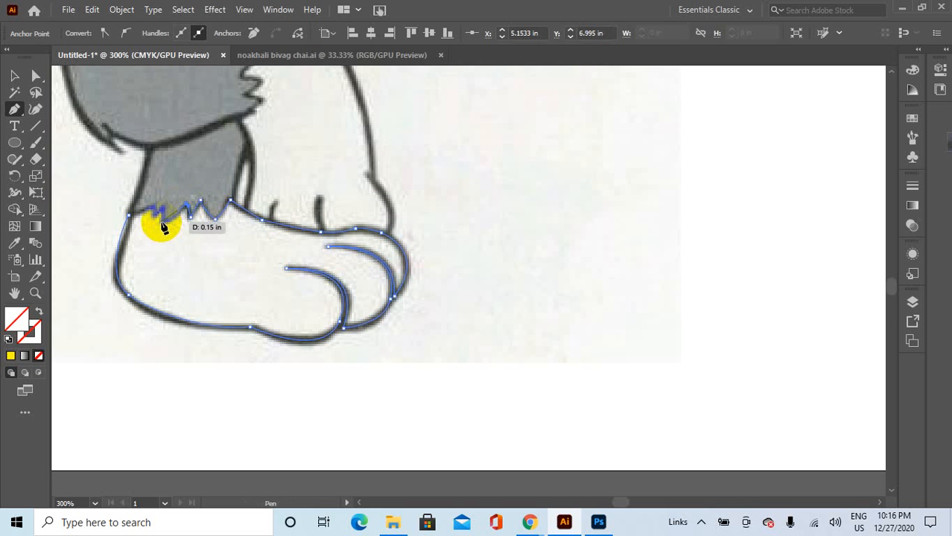
{"action": "left_click_drag", "start_coordinate": [163, 222], "coordinate": [145, 213]}
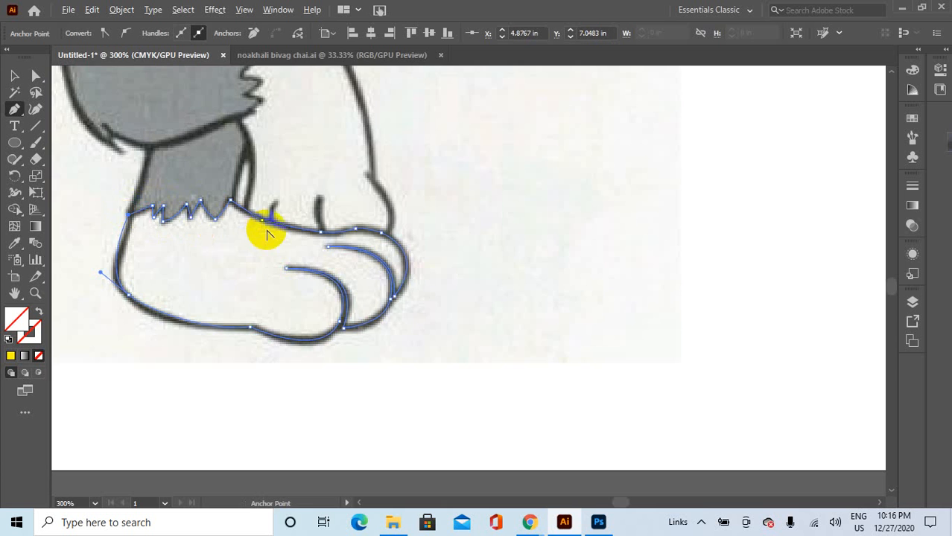
Examine the closed foot outline up close and against the whole Tom figure.
{"action": "scroll", "coordinate": [266, 229], "scroll_direction": "down", "scroll_amount": 3}
{"action": "scroll", "coordinate": [266, 230], "scroll_direction": "up", "scroll_amount": 1}
{"action": "scroll", "coordinate": [291, 240], "scroll_direction": "up", "scroll_amount": 4}
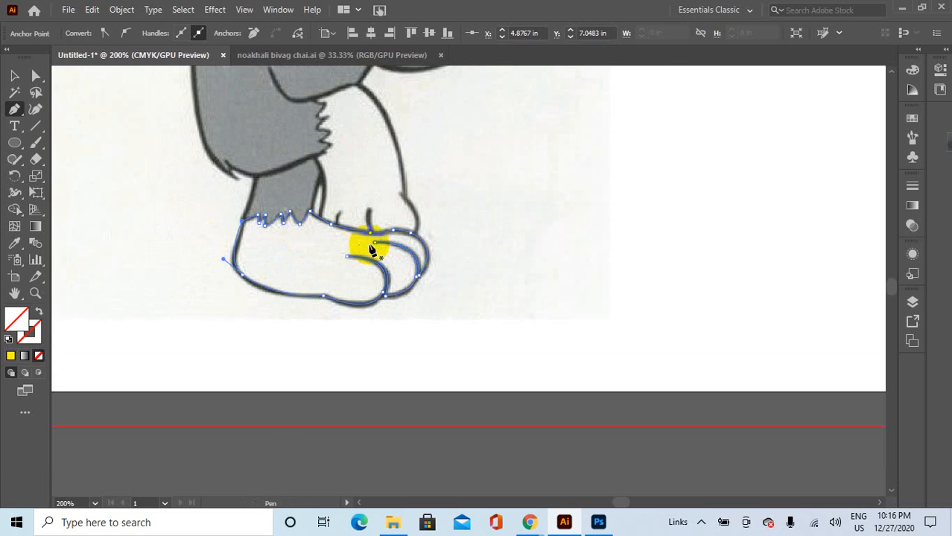
{"action": "scroll", "coordinate": [411, 265], "scroll_direction": "down", "scroll_amount": 4}
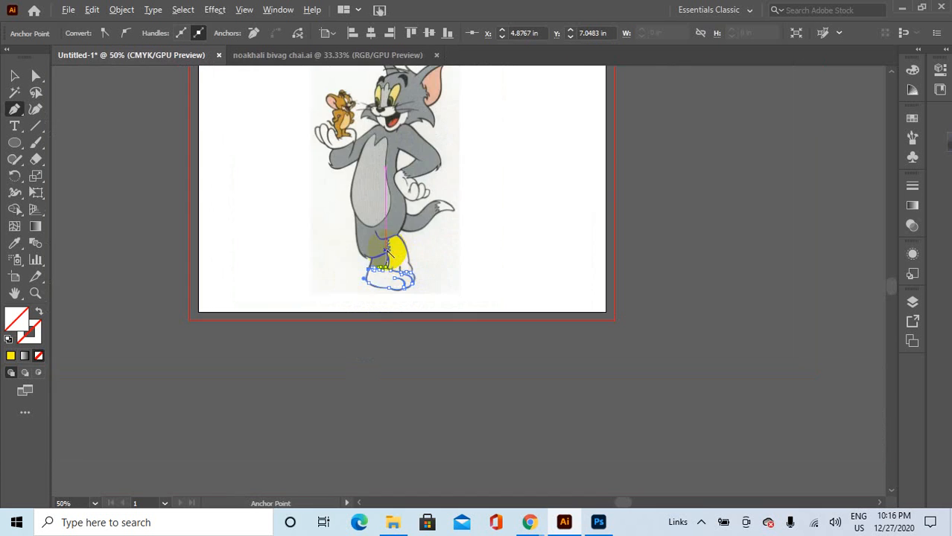
{"action": "scroll", "coordinate": [389, 251], "scroll_direction": "up", "scroll_amount": 3}
{"action": "scroll", "coordinate": [511, 324], "scroll_direction": "up", "scroll_amount": 2}
{"action": "scroll", "coordinate": [510, 324], "scroll_direction": "down", "scroll_amount": 3}
{"action": "scroll", "coordinate": [637, 352], "scroll_direction": "up", "scroll_amount": 1}
{"action": "scroll", "coordinate": [588, 339], "scroll_direction": "up", "scroll_amount": 1}
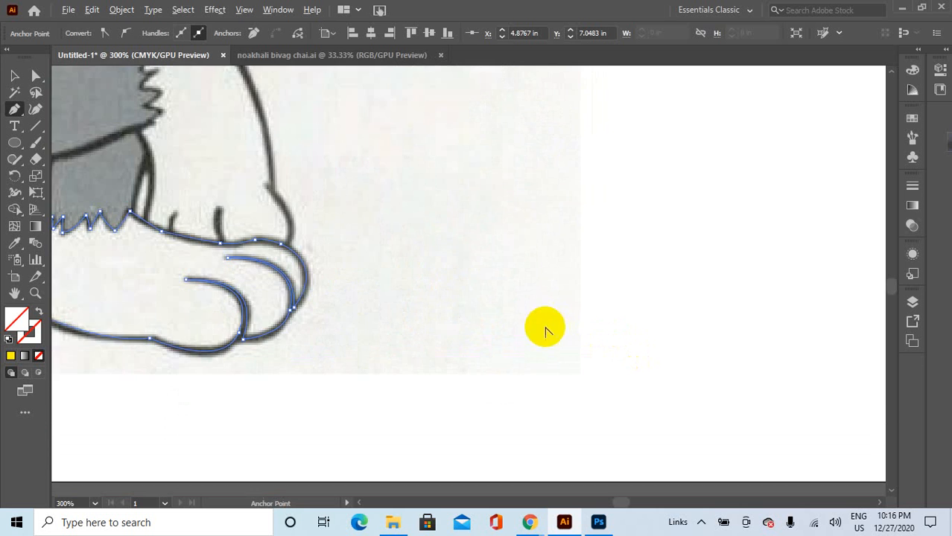
{"action": "scroll", "coordinate": [447, 309], "scroll_direction": "down", "scroll_amount": 2}
{"action": "scroll", "coordinate": [391, 326], "scroll_direction": "up", "scroll_amount": 2}
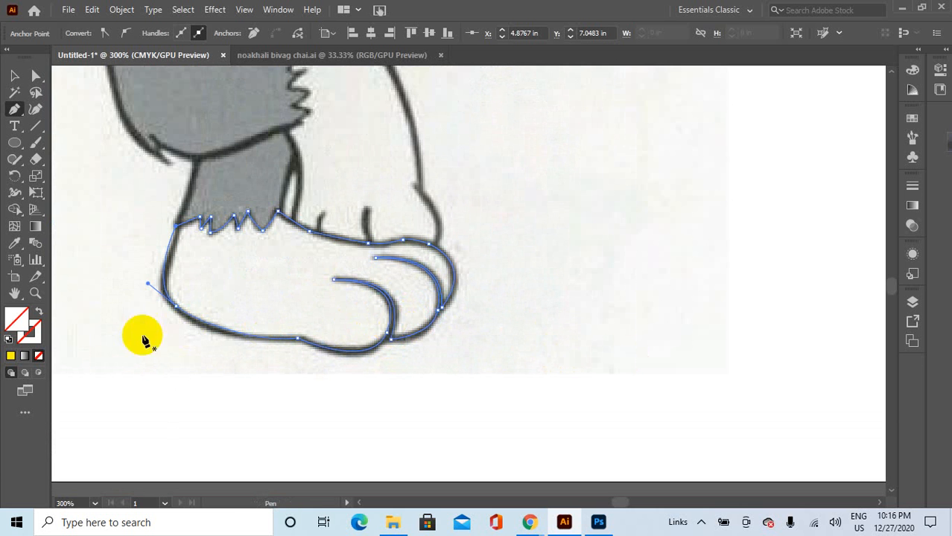
Fill the traced foot with white (FFFFFF).
{"action": "double_click", "coordinate": [23, 314]}
{"action": "left_click", "coordinate": [297, 170]}
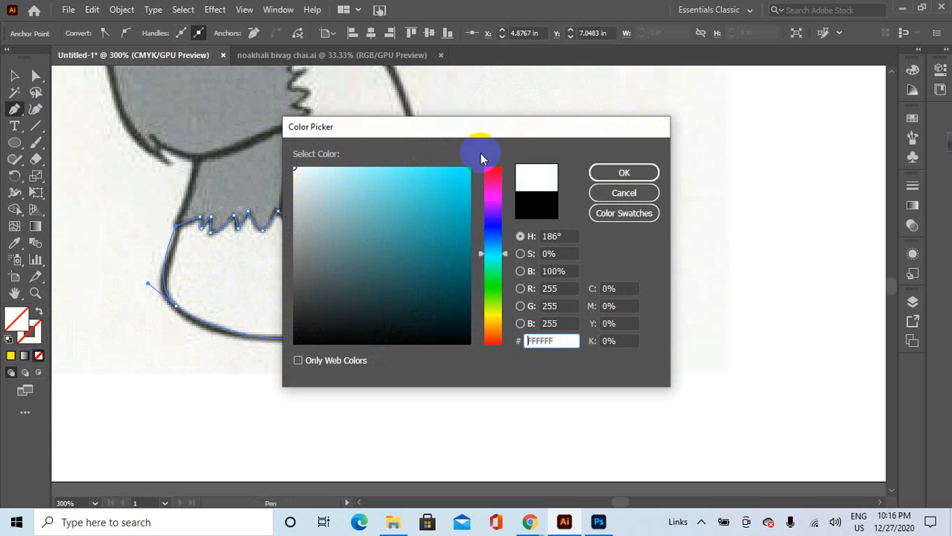
{"action": "left_click", "coordinate": [623, 172]}
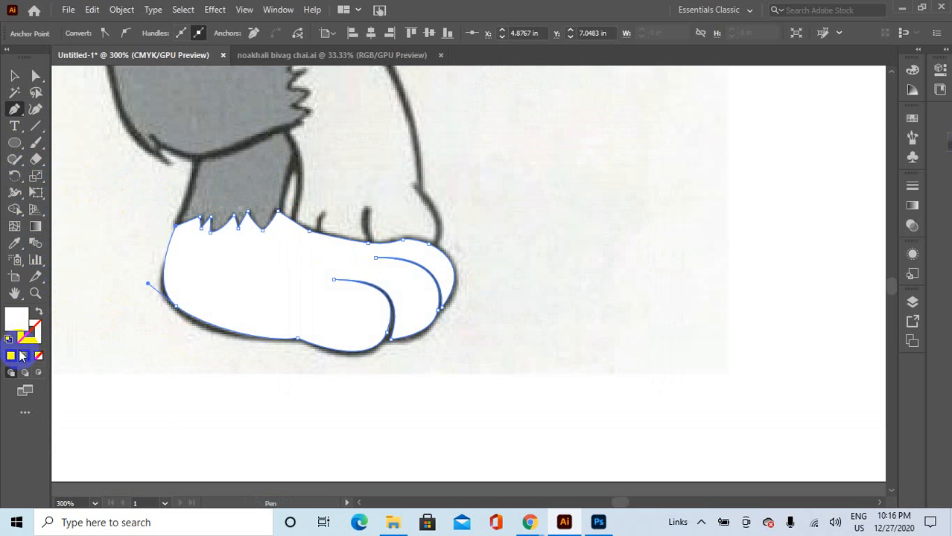
Try to sample a stroke colour from the image's dark outline with the Eyedropper, then reset the foot's fill to white.
{"action": "left_click", "coordinate": [40, 336]}
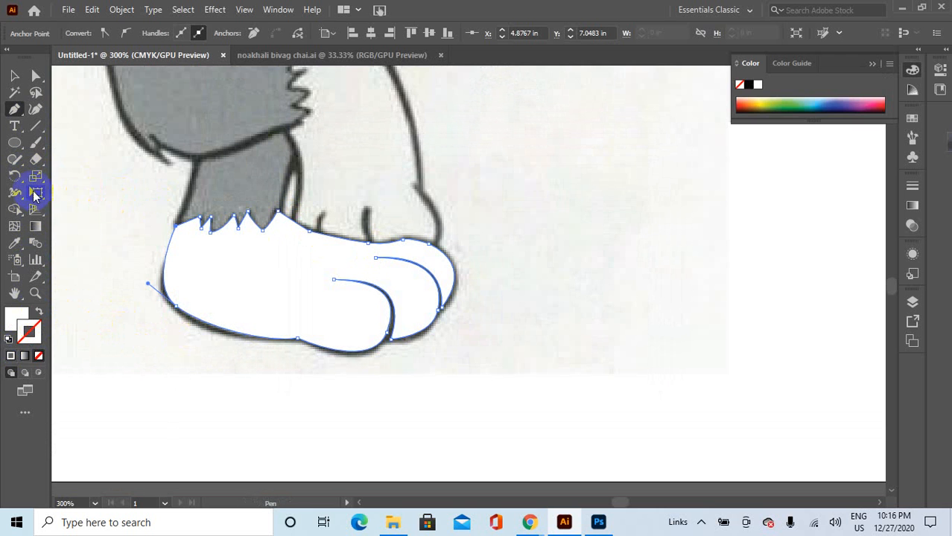
{"action": "left_click", "coordinate": [36, 142]}
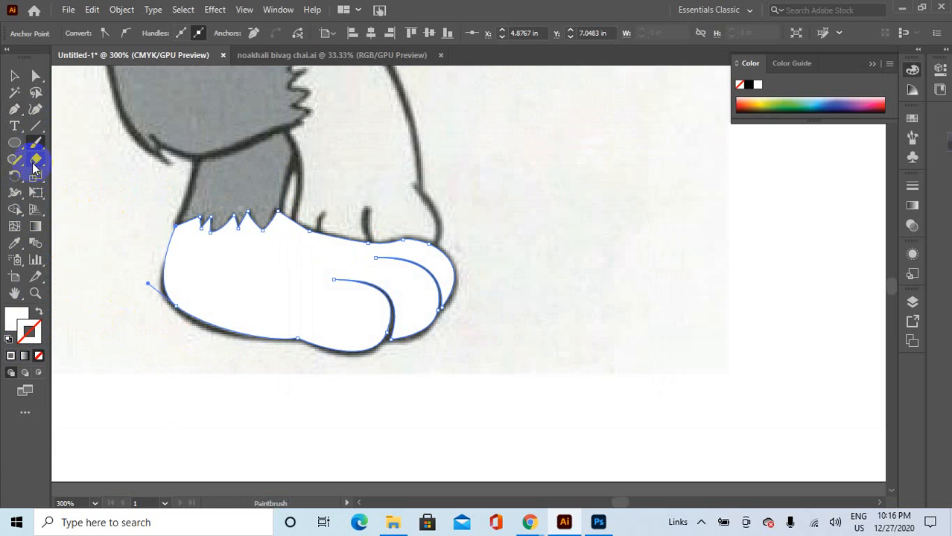
{"action": "left_click_drag", "start_coordinate": [16, 250], "coordinate": [77, 240]}
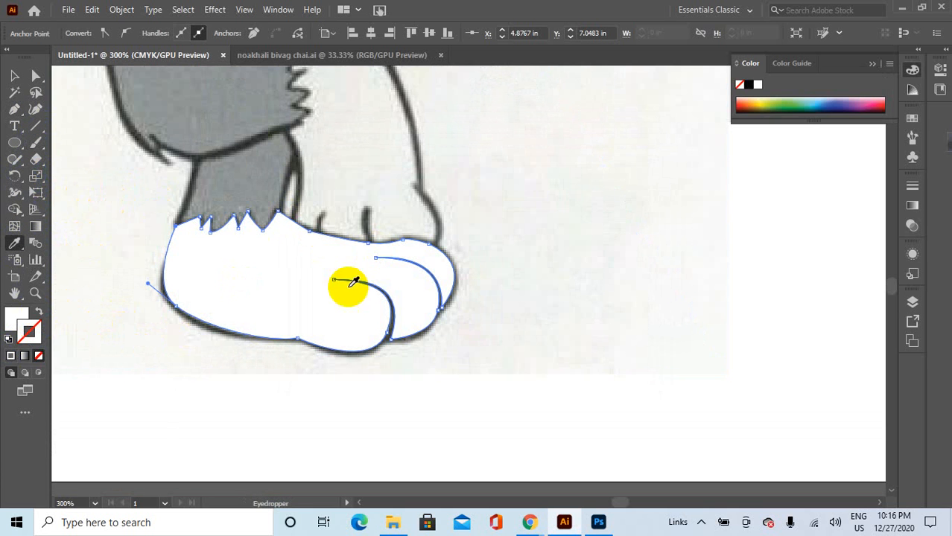
{"action": "left_click", "coordinate": [456, 258]}
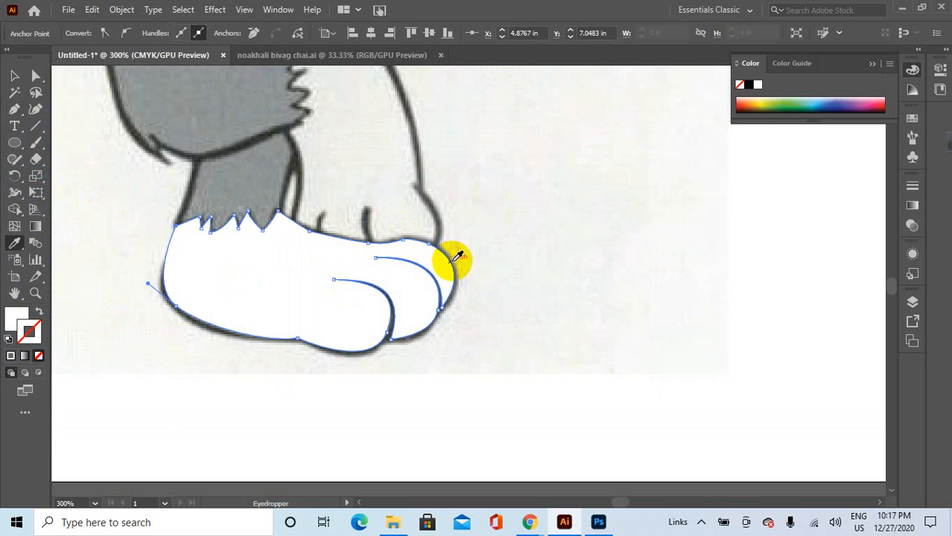
{"action": "left_click", "coordinate": [453, 214]}
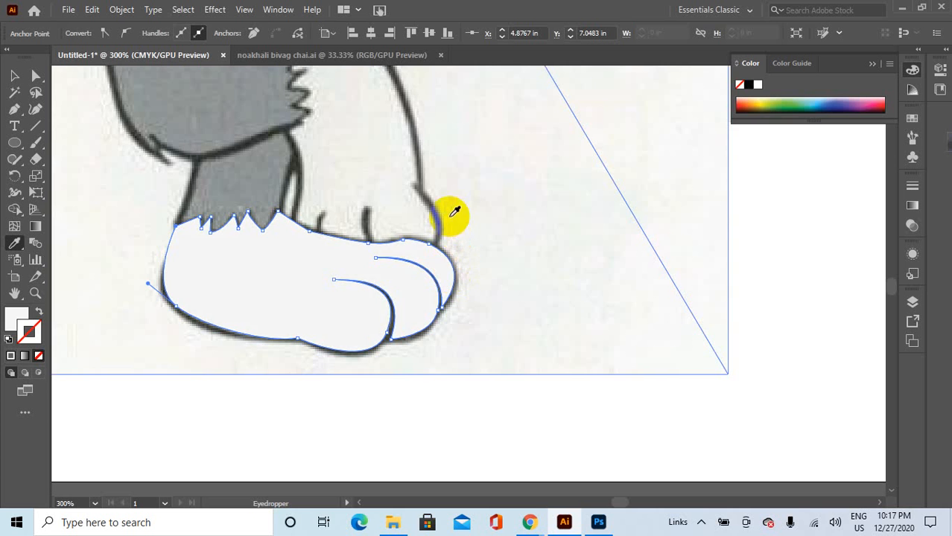
{"action": "left_click", "coordinate": [435, 194]}
{"action": "left_click", "coordinate": [430, 192]}
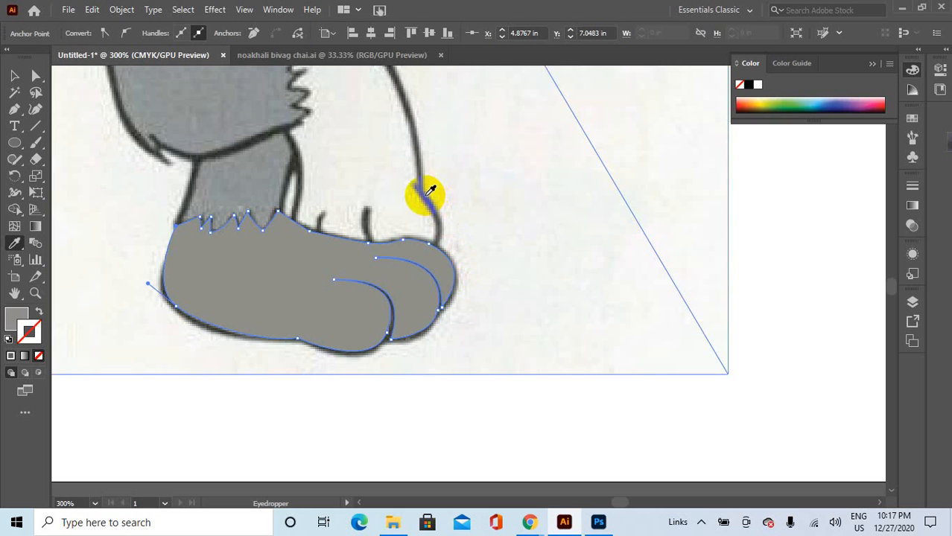
{"action": "left_click", "coordinate": [758, 85]}
Give the traced foot a black stroke and check it against the whole figure.
{"action": "left_click", "coordinate": [37, 329]}
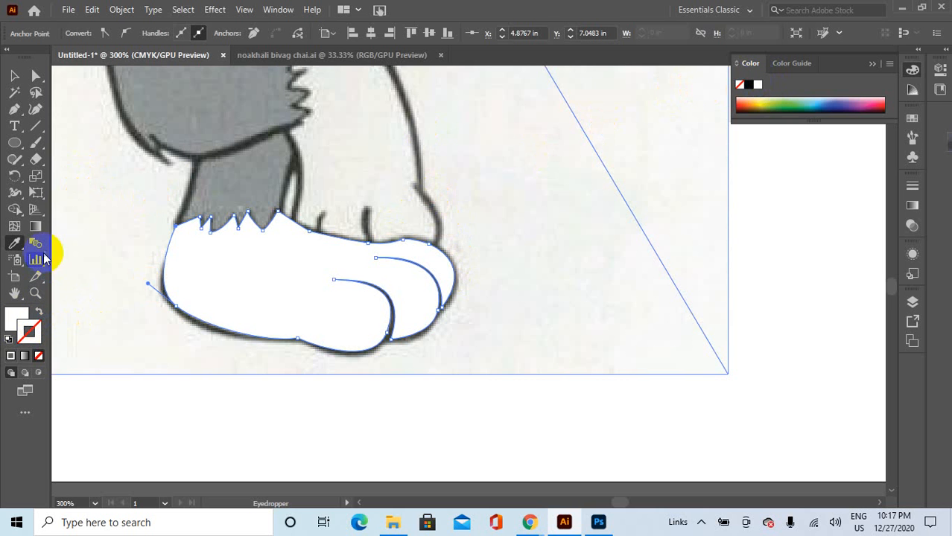
{"action": "left_click", "coordinate": [749, 84]}
{"action": "scroll", "coordinate": [444, 168], "scroll_direction": "down", "scroll_amount": 4}
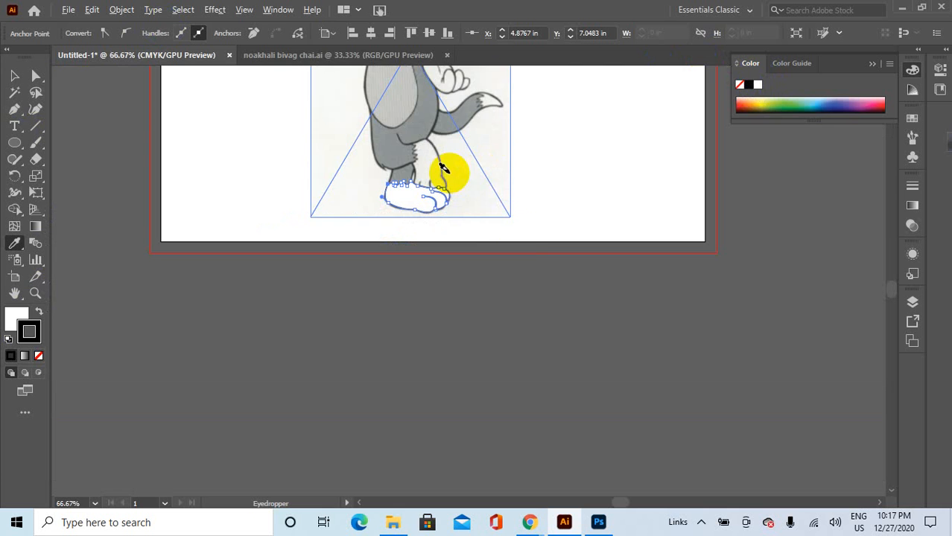
{"action": "scroll", "coordinate": [549, 245], "scroll_direction": "up", "scroll_amount": 1}
{"action": "scroll", "coordinate": [546, 240], "scroll_direction": "down", "scroll_amount": 1}
{"action": "scroll", "coordinate": [544, 238], "scroll_direction": "down", "scroll_amount": 1}
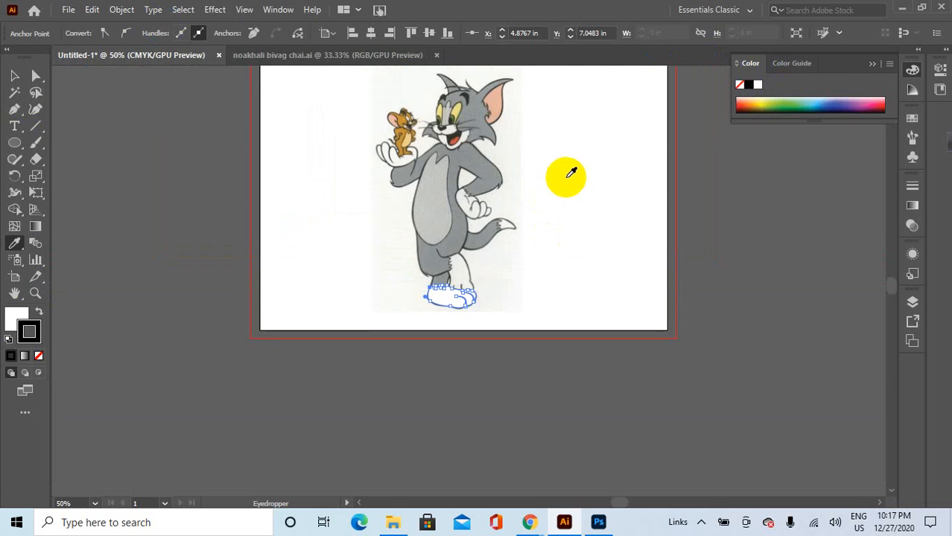
{"action": "scroll", "coordinate": [695, 234], "scroll_direction": "up", "scroll_amount": 1}
{"action": "scroll", "coordinate": [605, 208], "scroll_direction": "down", "scroll_amount": 1}
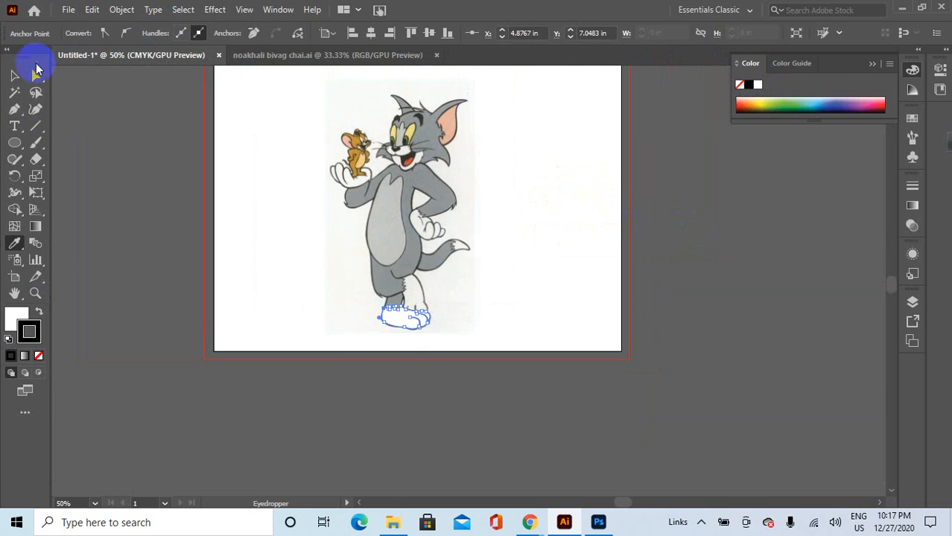
Move the traced foot off the image onto the blank artboard area to its right.
{"action": "left_click", "coordinate": [14, 75]}
{"action": "left_click_drag", "start_coordinate": [393, 315], "coordinate": [507, 317]}
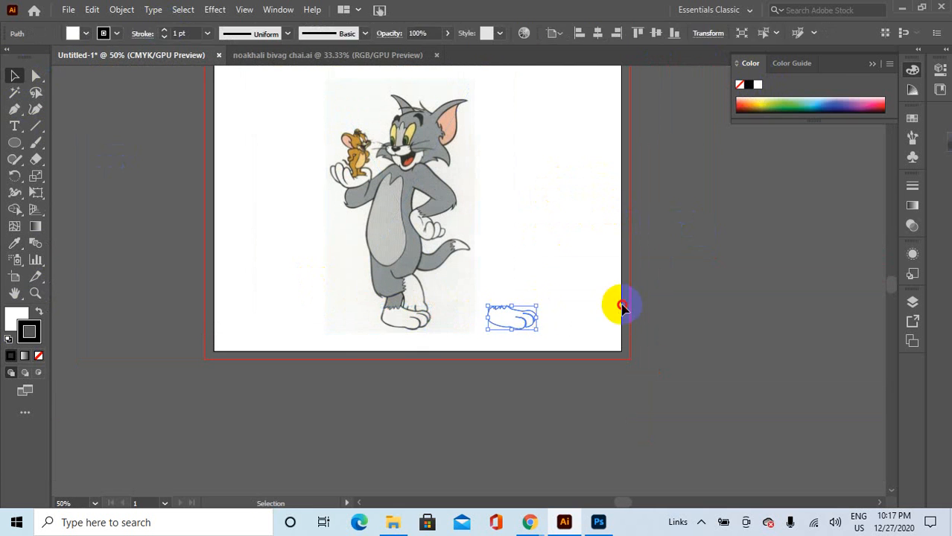
{"action": "left_click", "coordinate": [638, 312]}
{"action": "scroll", "coordinate": [637, 313], "scroll_direction": "up", "scroll_amount": 1}
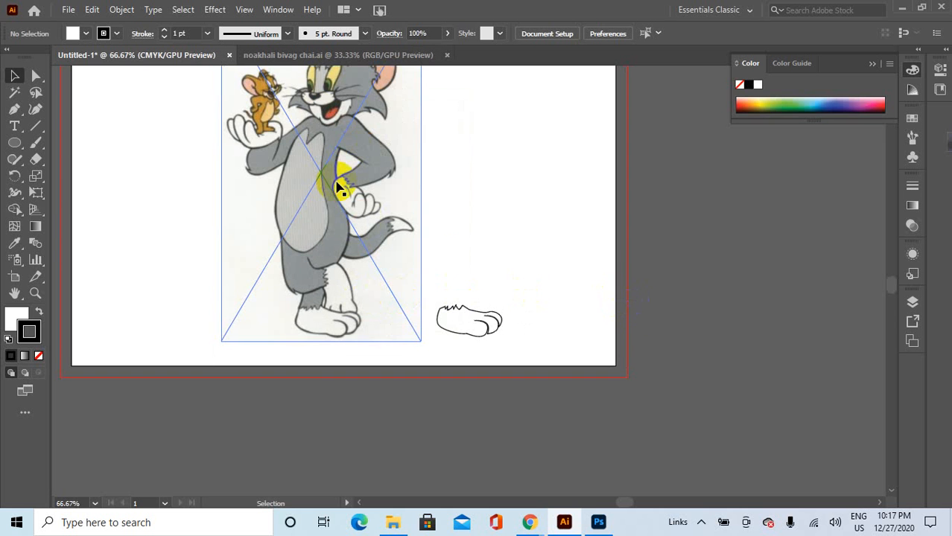
{"action": "scroll", "coordinate": [578, 225], "scroll_direction": "down", "scroll_amount": 1}
{"action": "left_click_drag", "start_coordinate": [491, 306], "coordinate": [527, 302]}
{"action": "scroll", "coordinate": [566, 245], "scroll_direction": "up", "scroll_amount": 1}
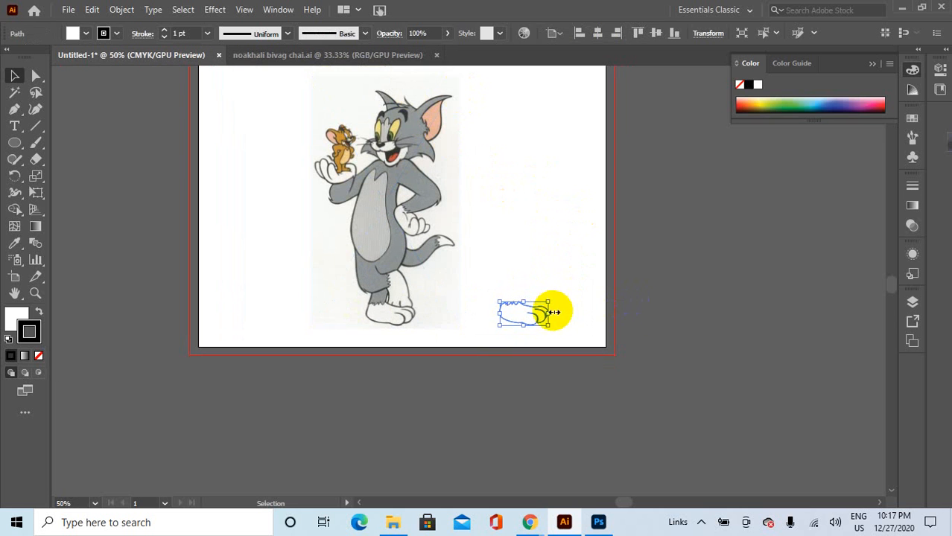
Move the Tom and Jerry image further left on the artboard and select the traced foot.
{"action": "left_click_drag", "start_coordinate": [419, 188], "coordinate": [355, 186]}
{"action": "left_click_drag", "start_coordinate": [441, 71], "coordinate": [583, 328]}
{"action": "scroll", "coordinate": [552, 305], "scroll_direction": "up", "scroll_amount": 1}
{"action": "scroll", "coordinate": [437, 270], "scroll_direction": "down", "scroll_amount": 1}
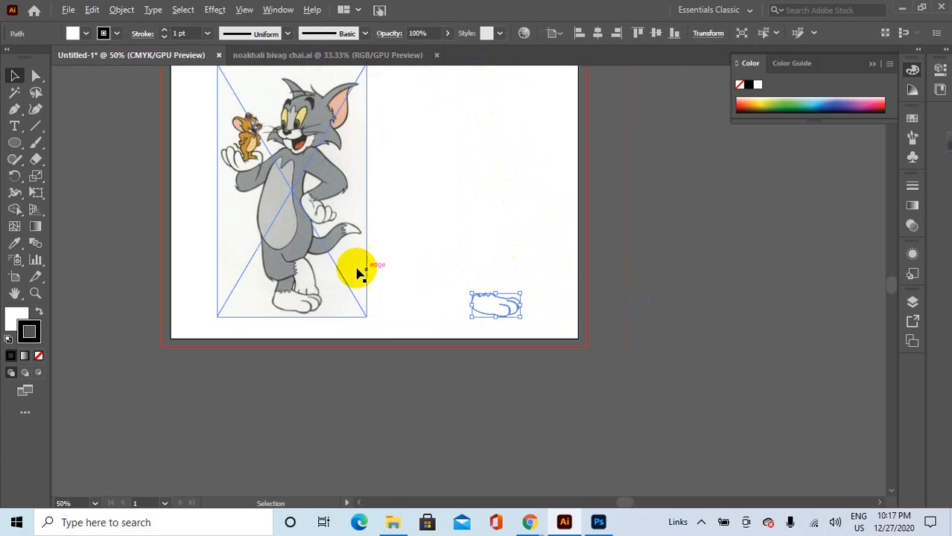
Place the traced foot back exactly over Tom's front foot in the image and select the image.
{"action": "scroll", "coordinate": [286, 264], "scroll_direction": "up", "scroll_amount": 3}
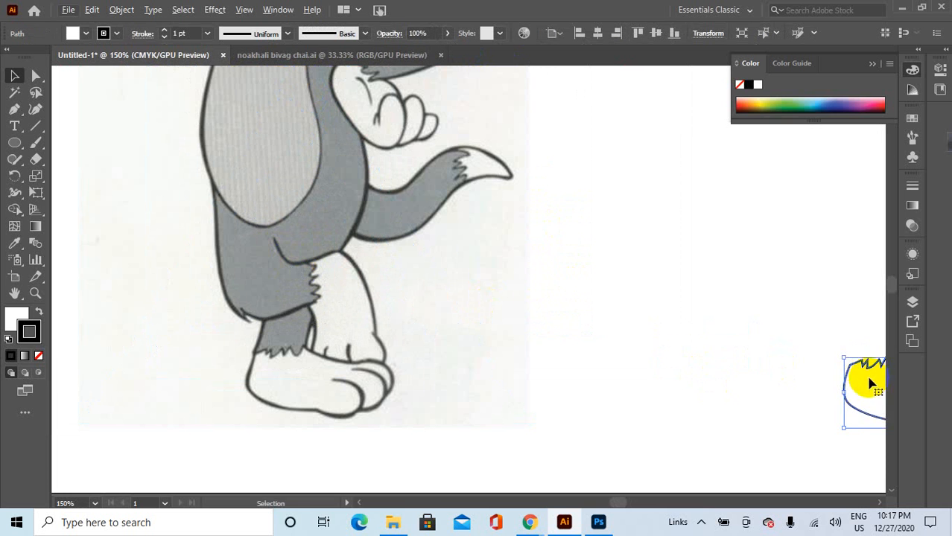
{"action": "left_click_drag", "start_coordinate": [870, 383], "coordinate": [283, 353]}
{"action": "left_click", "coordinate": [481, 340]}
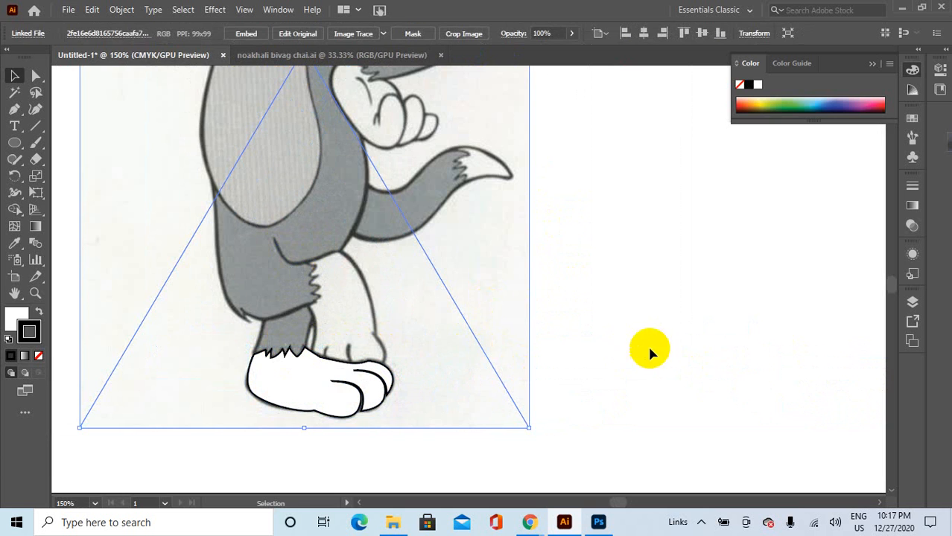
Trace the grey lower leg with the Pen tool from its upper back corner down to the ankle and across the foot's top to the front.
{"action": "scroll", "coordinate": [382, 350], "scroll_direction": "up", "scroll_amount": 2}
{"action": "scroll", "coordinate": [420, 356], "scroll_direction": "down", "scroll_amount": 1}
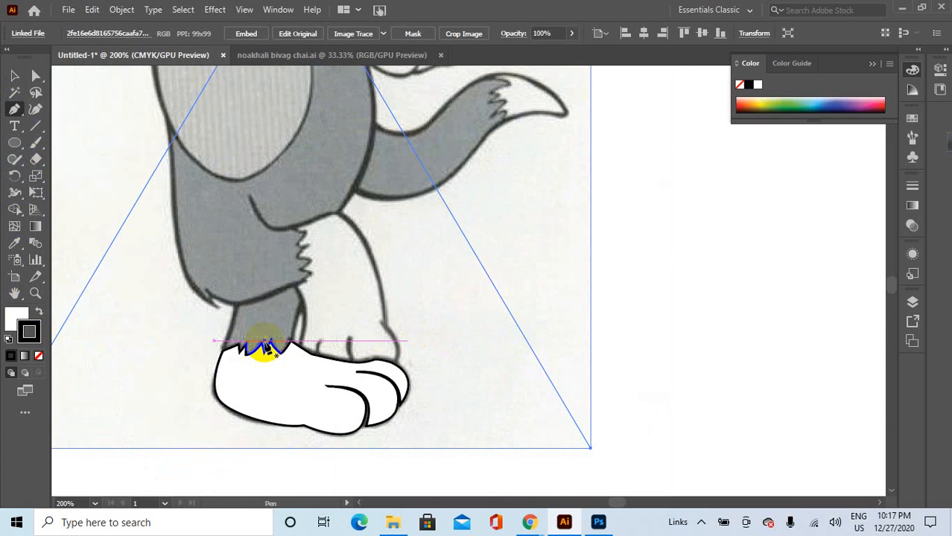
{"action": "left_click", "coordinate": [234, 306]}
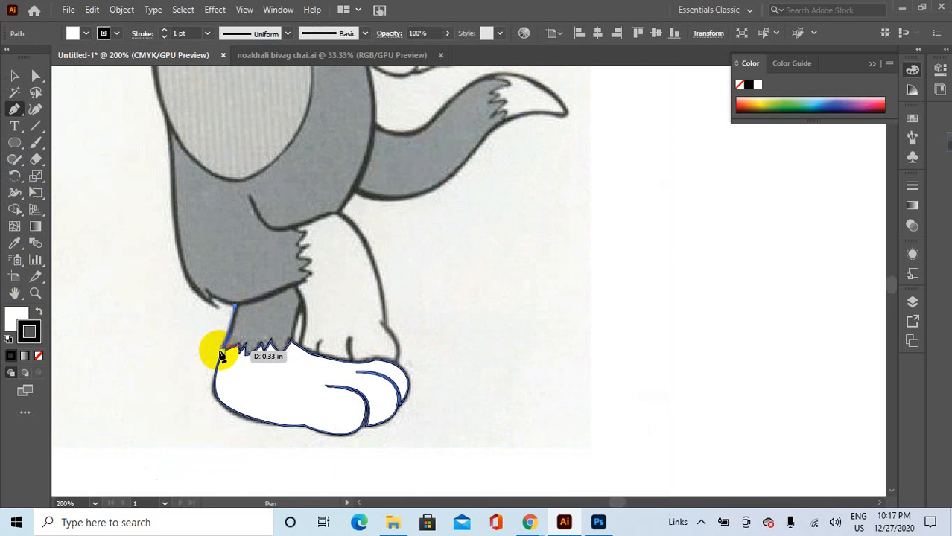
{"action": "left_click", "coordinate": [223, 348]}
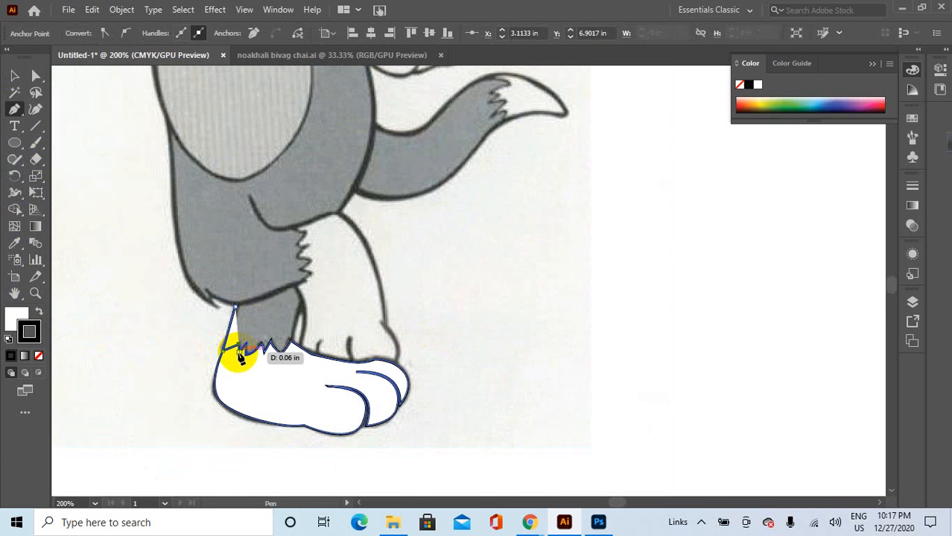
{"action": "key", "text": "ctrl+z"}
{"action": "left_click", "coordinate": [240, 362]}
{"action": "left_click", "coordinate": [304, 356]}
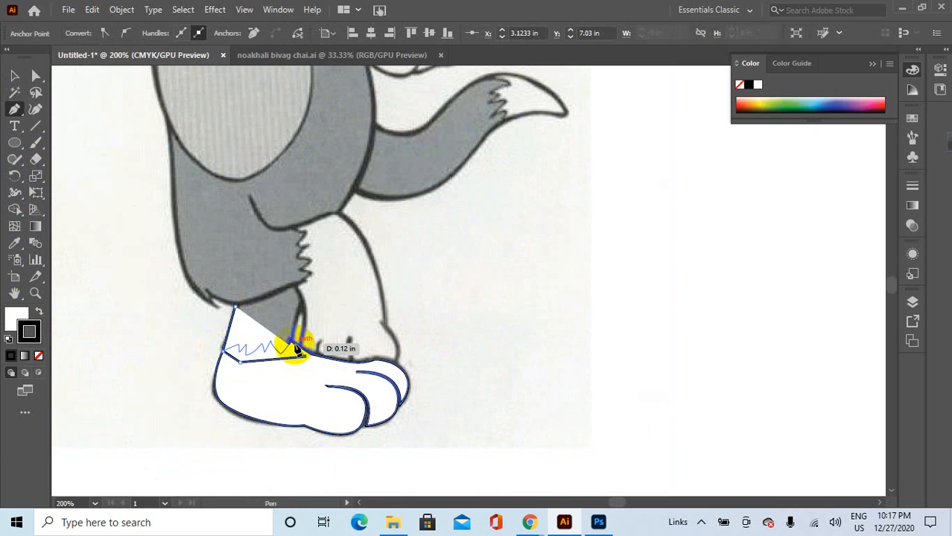
{"action": "left_click", "coordinate": [291, 341]}
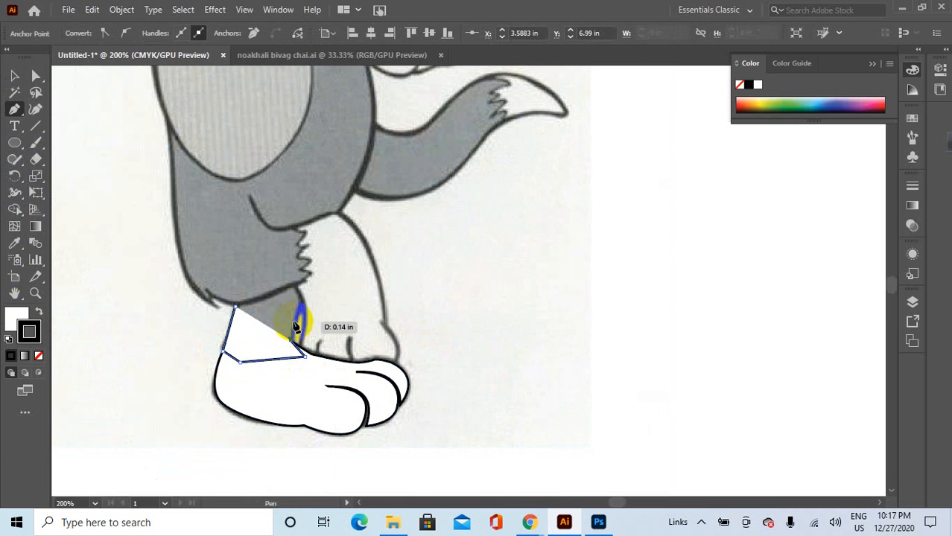
Remove the lower-leg path's fill, close its outline along the front and top edges, and give it a black stroke.
{"action": "left_click", "coordinate": [35, 356]}
{"action": "left_click", "coordinate": [15, 319]}
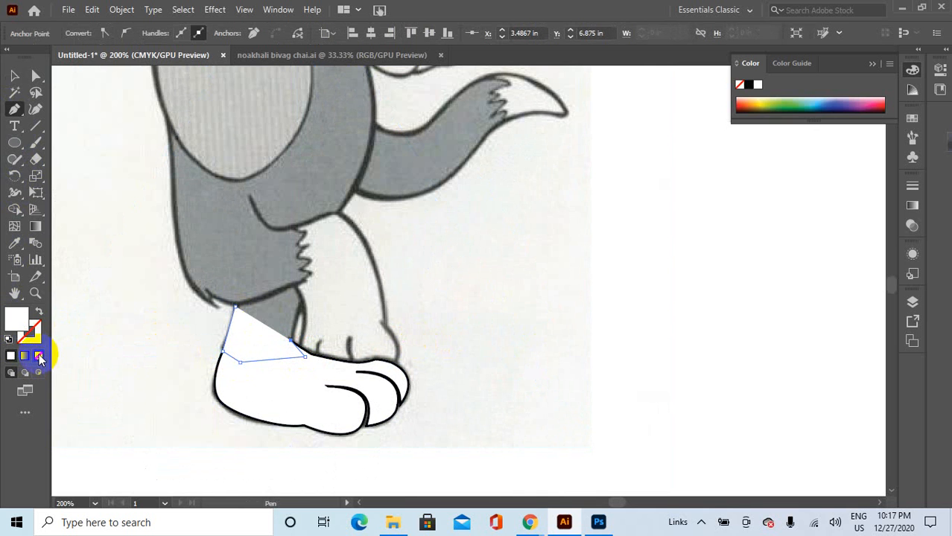
{"action": "left_click", "coordinate": [39, 357]}
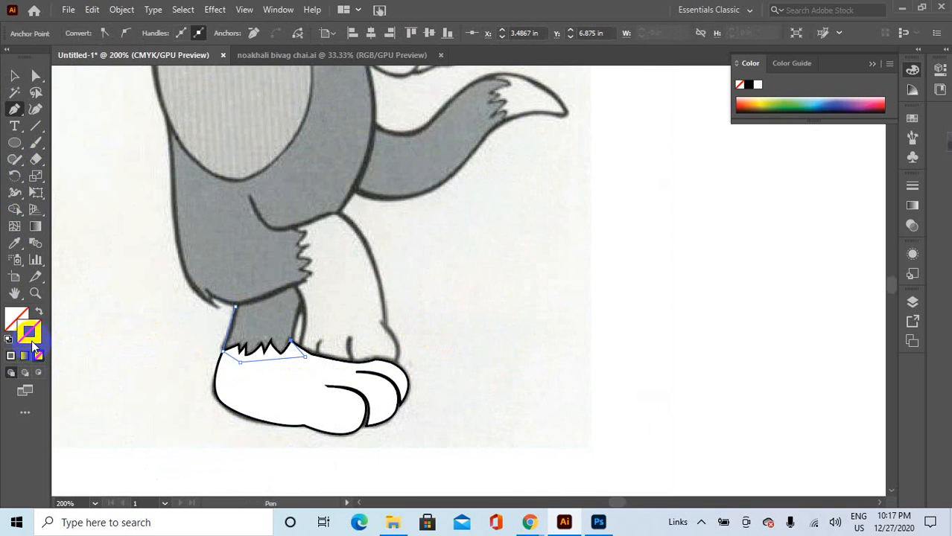
{"action": "left_click", "coordinate": [296, 286]}
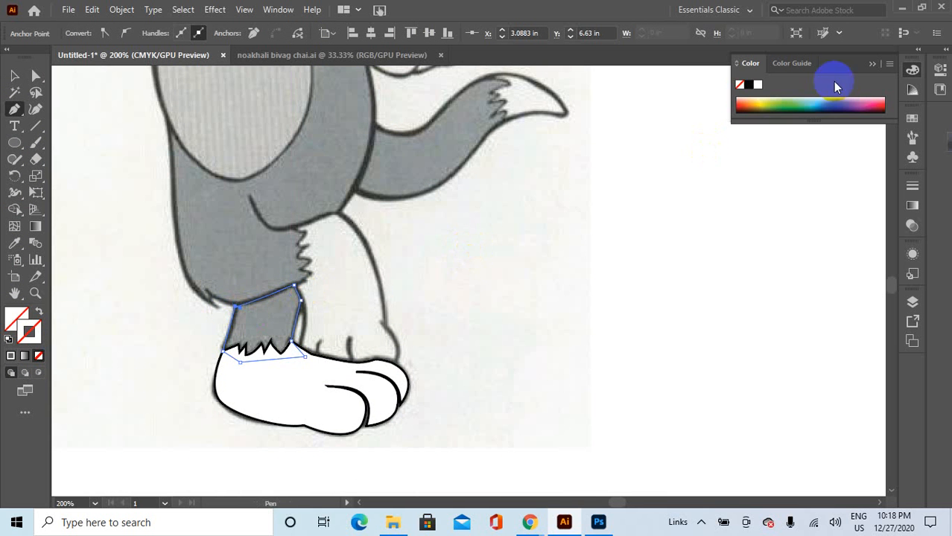
{"action": "left_click", "coordinate": [747, 87]}
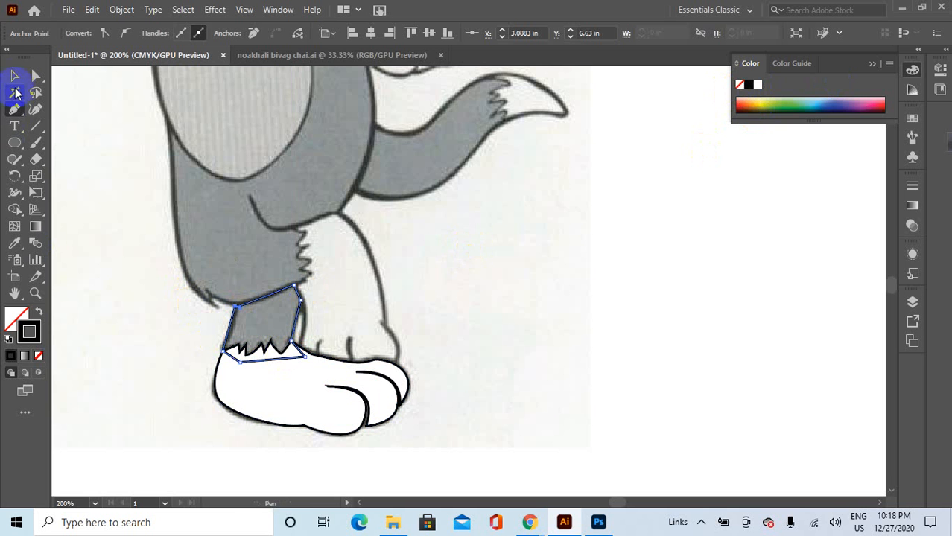
Try to send the lower-leg outline to the very back of the stacking order.
{"action": "left_click", "coordinate": [15, 76]}
{"action": "right_click", "coordinate": [302, 347]}
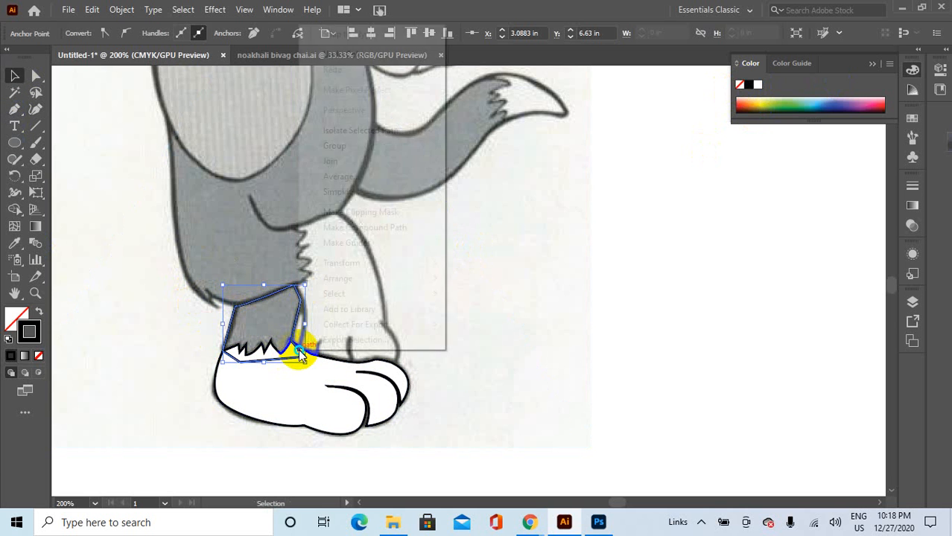
{"action": "mouse_move", "coordinate": [350, 278]}
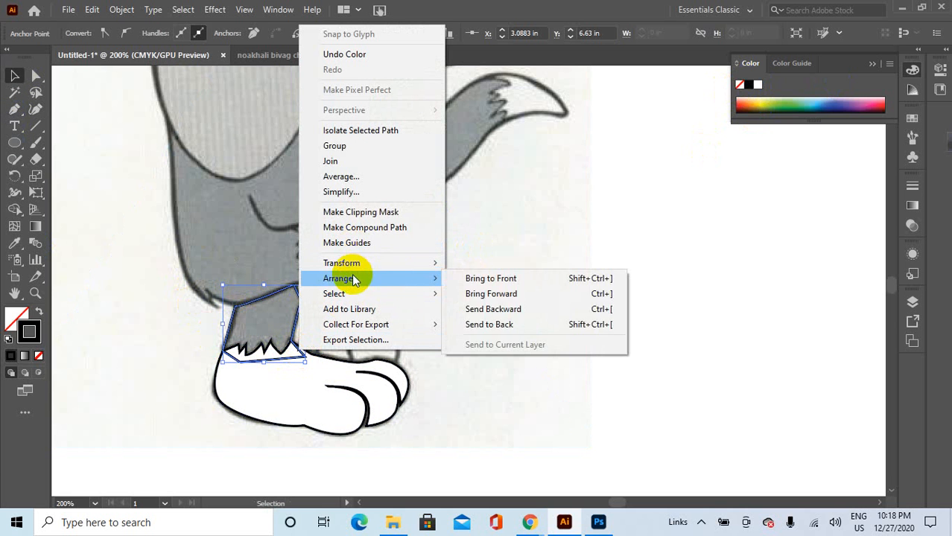
{"action": "left_click", "coordinate": [519, 325]}
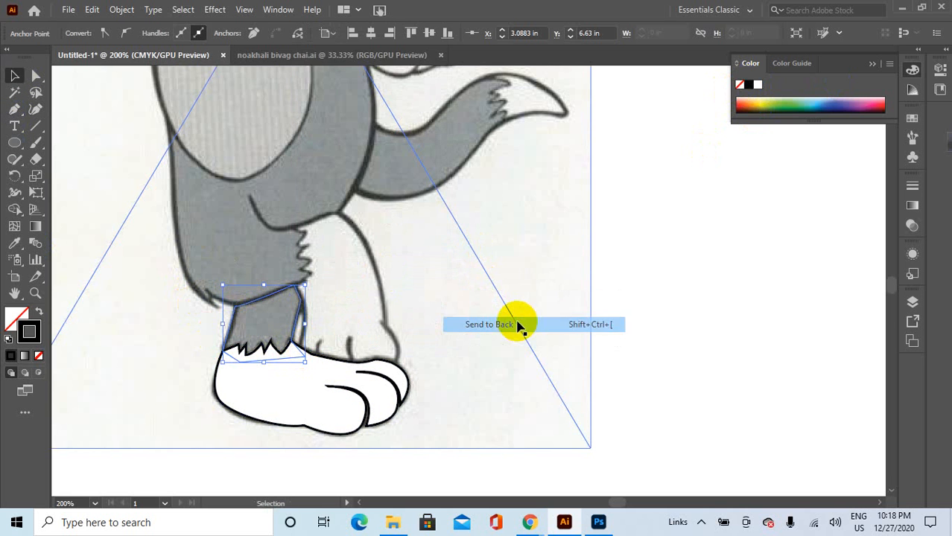
Send the lower-leg outline backward behind the foot shape and deselect it.
{"action": "right_click", "coordinate": [301, 301]}
{"action": "mouse_move", "coordinate": [357, 419]}
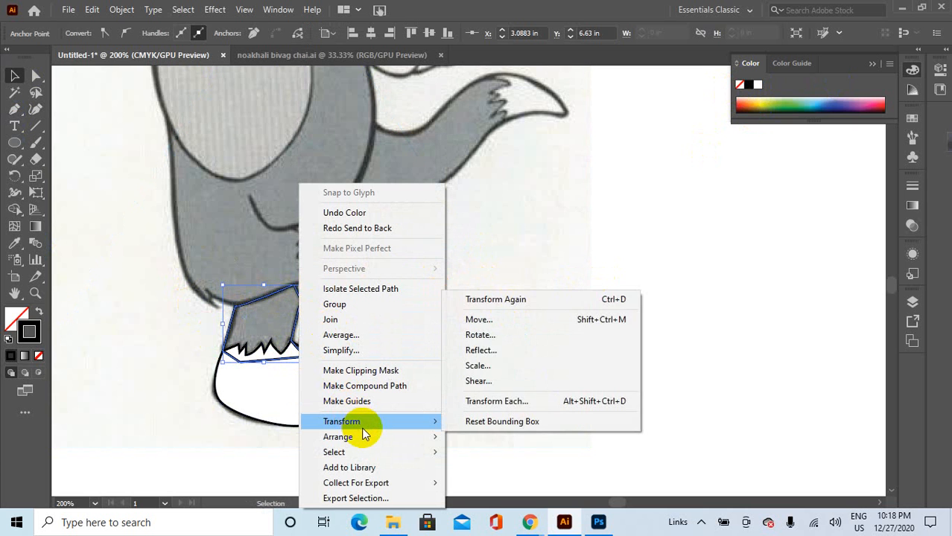
{"action": "mouse_move", "coordinate": [365, 436]}
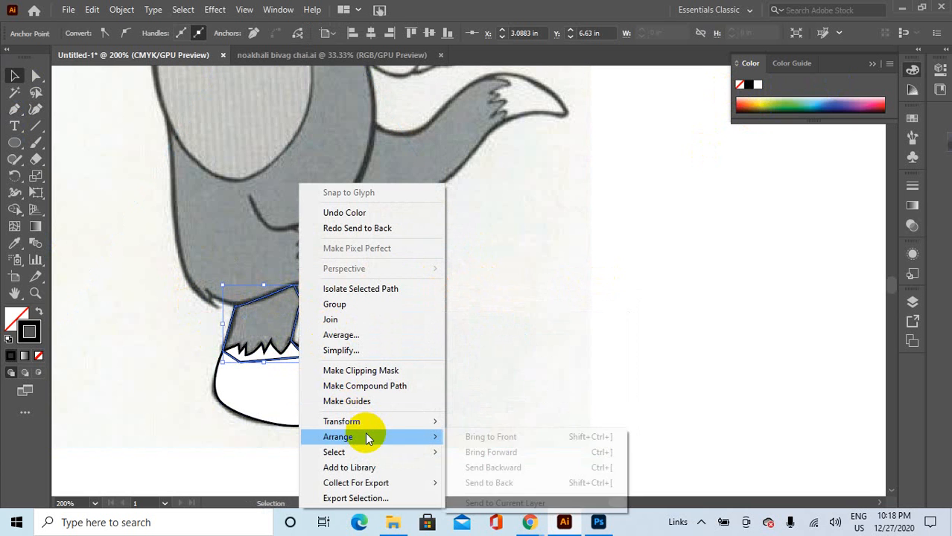
{"action": "left_click", "coordinate": [493, 468]}
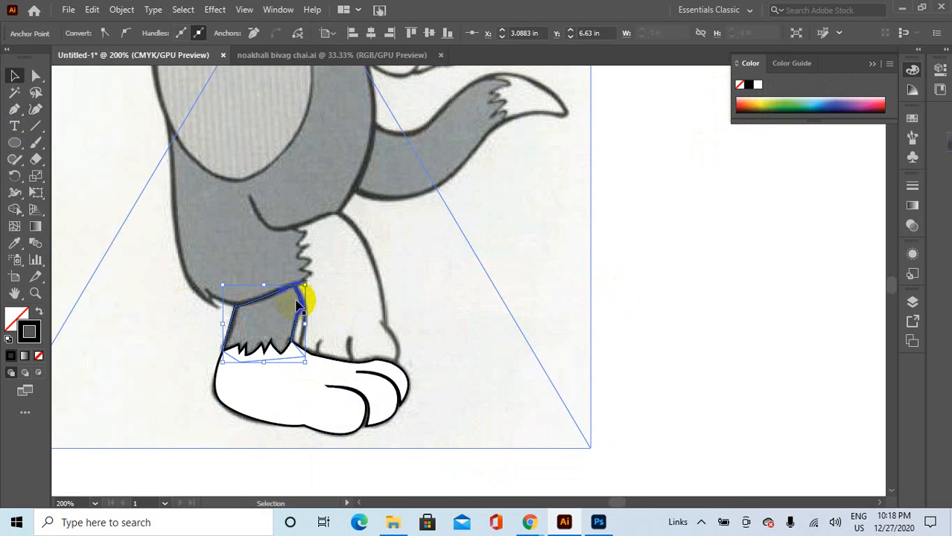
{"action": "left_click", "coordinate": [615, 322]}
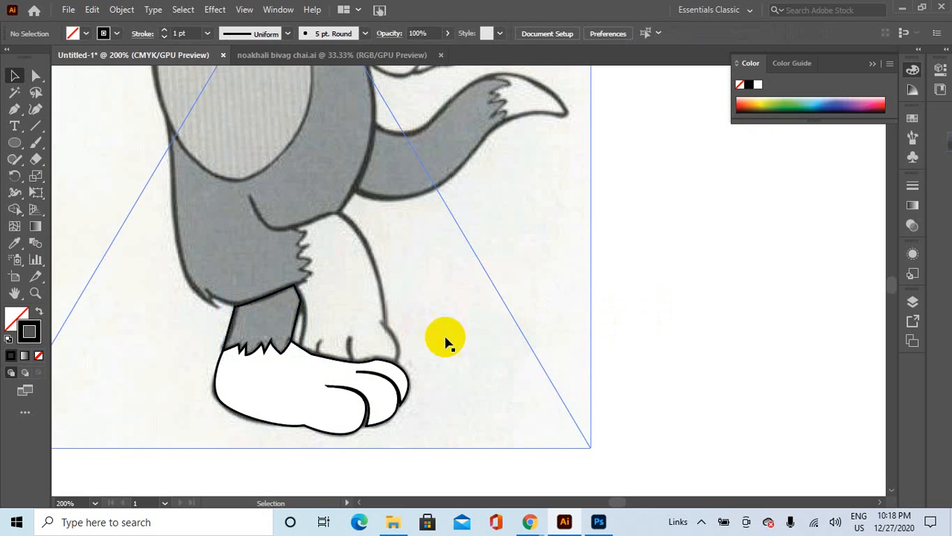
Try filling the lower-leg shape with white and check it against the whole figure.
{"action": "left_click", "coordinate": [307, 304]}
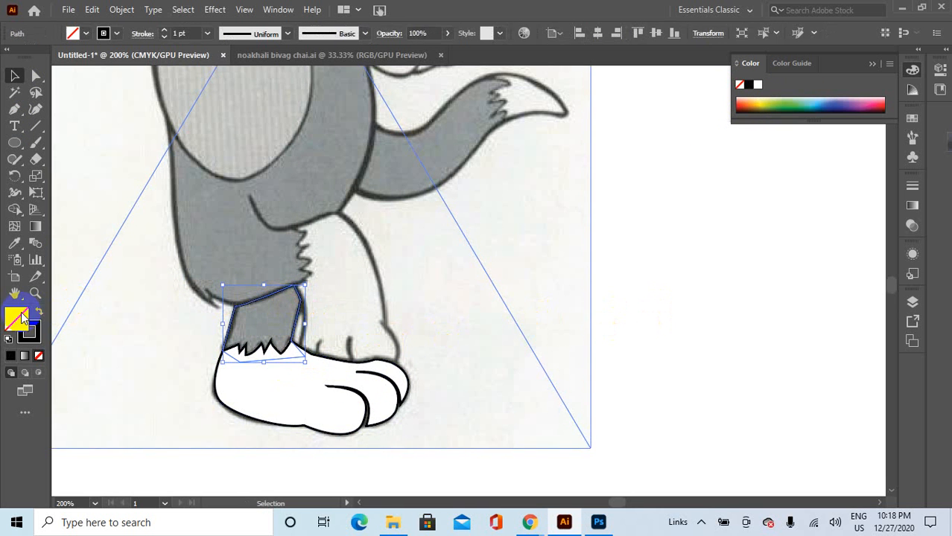
{"action": "left_click", "coordinate": [758, 84]}
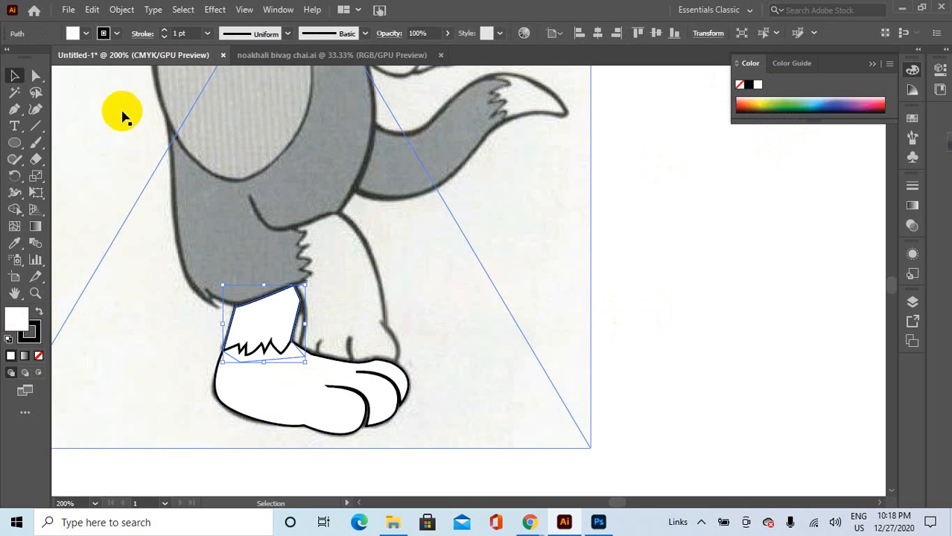
{"action": "left_click", "coordinate": [615, 244]}
{"action": "scroll", "coordinate": [614, 242], "scroll_direction": "down", "scroll_amount": 3}
{"action": "scroll", "coordinate": [667, 239], "scroll_direction": "up", "scroll_amount": 1}
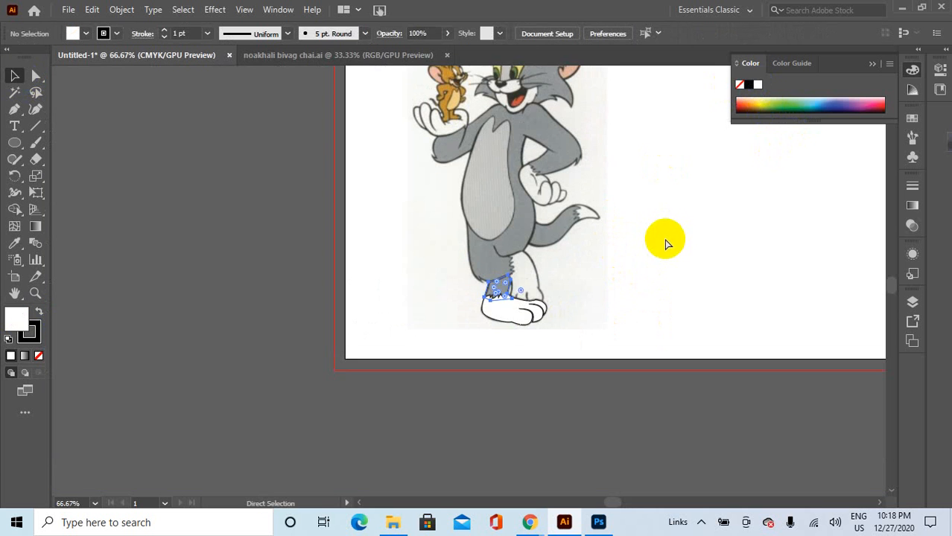
Fill the lower-leg shape with the grey sampled from Tom's leg using the Eyedropper, and deselect it.
{"action": "scroll", "coordinate": [586, 300], "scroll_direction": "up", "scroll_amount": 3}
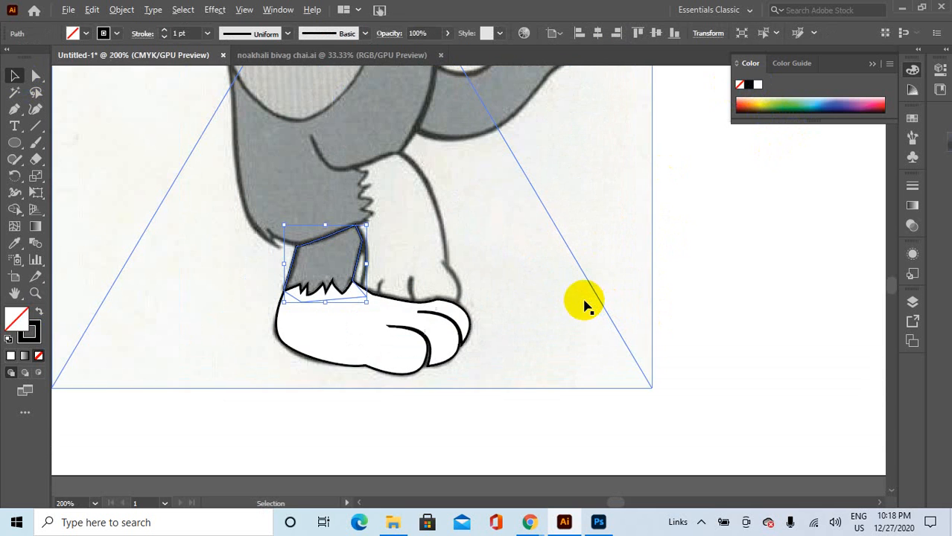
{"action": "left_click", "coordinate": [12, 248]}
{"action": "left_click", "coordinate": [329, 264]}
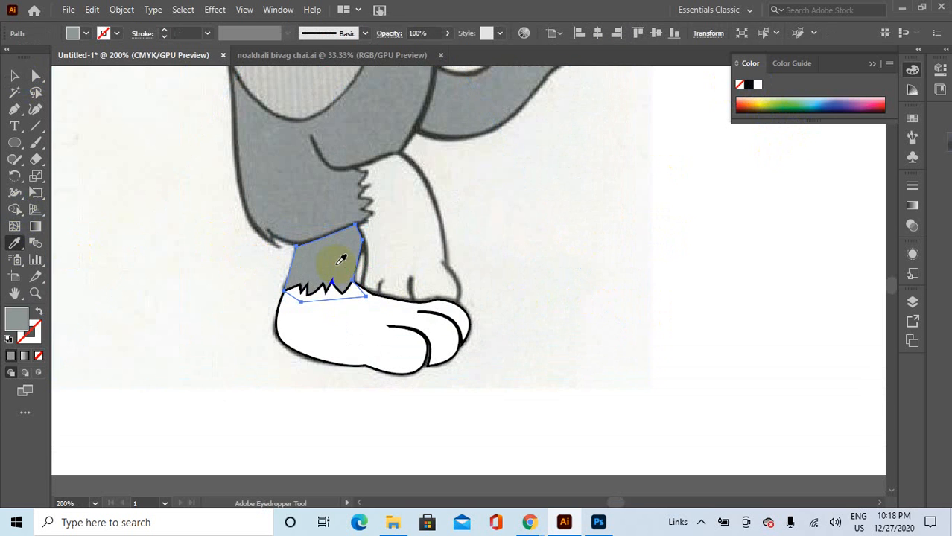
{"action": "scroll", "coordinate": [335, 253], "scroll_direction": "down", "scroll_amount": 3}
{"action": "left_click", "coordinate": [13, 76]}
{"action": "left_click", "coordinate": [576, 239]}
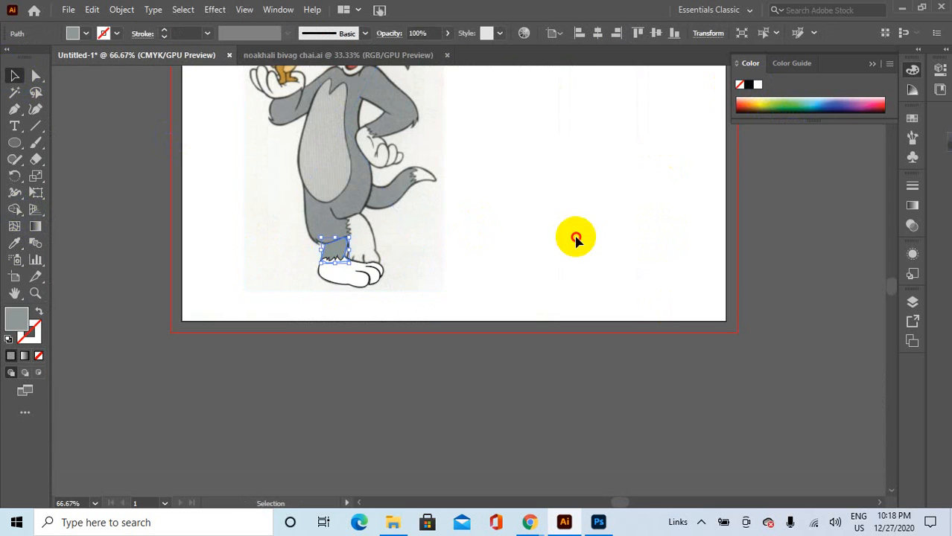
Give the foot shape a dark stroke sampled from the image's outline with the Eyedropper and a white fill.
{"action": "scroll", "coordinate": [575, 240], "scroll_direction": "down", "scroll_amount": 1}
{"action": "scroll", "coordinate": [432, 246], "scroll_direction": "up", "scroll_amount": 1}
{"action": "scroll", "coordinate": [432, 248], "scroll_direction": "up", "scroll_amount": 4}
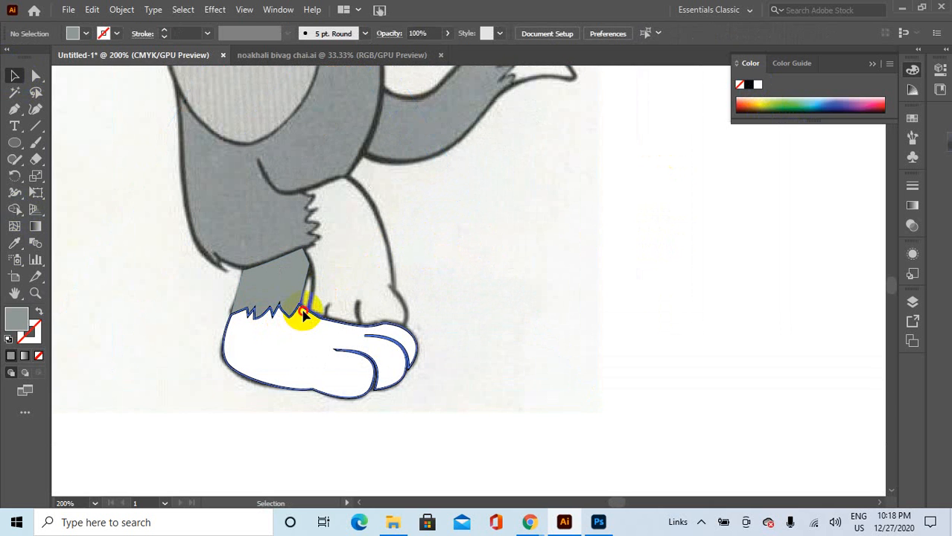
{"action": "left_click", "coordinate": [303, 315]}
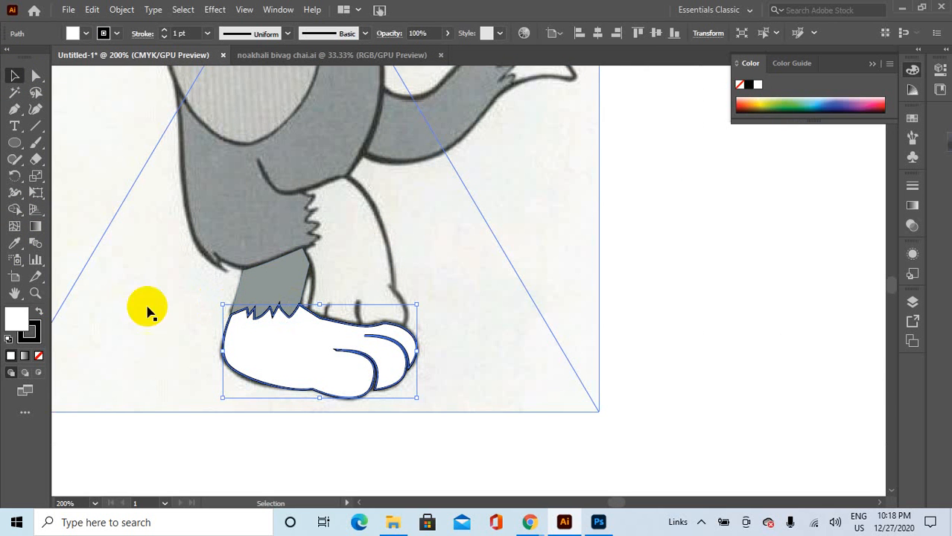
{"action": "left_click", "coordinate": [17, 249]}
{"action": "left_click", "coordinate": [213, 247]}
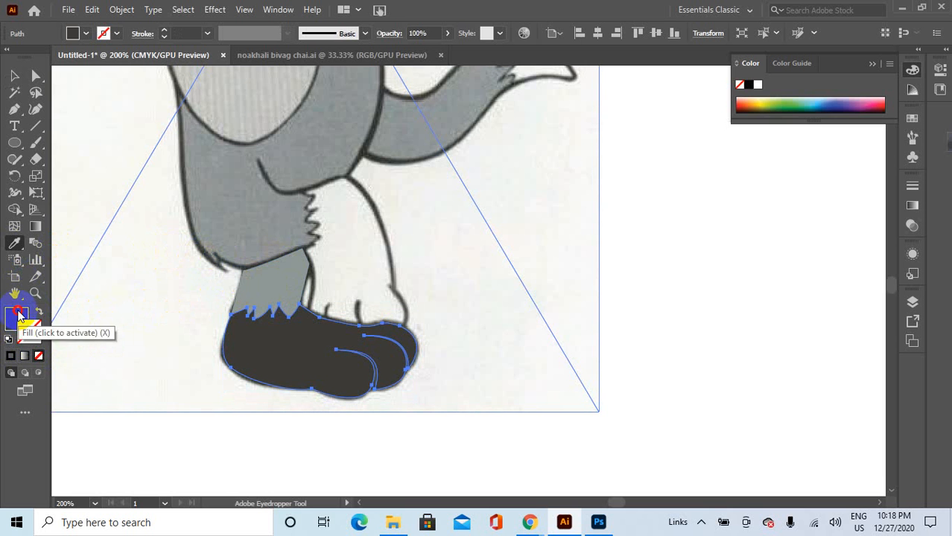
{"action": "left_click", "coordinate": [10, 356]}
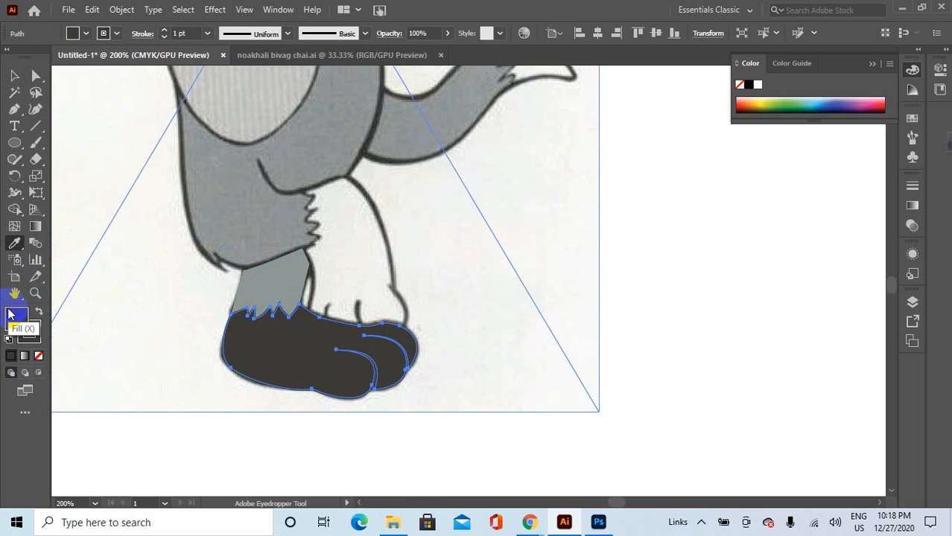
{"action": "left_click", "coordinate": [758, 88]}
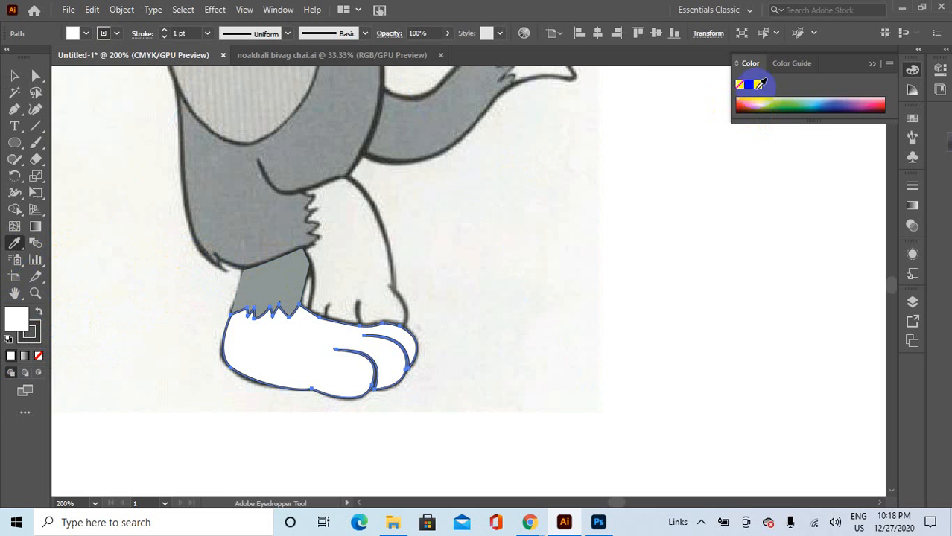
{"action": "left_click", "coordinate": [14, 76]}
{"action": "left_click", "coordinate": [747, 257]}
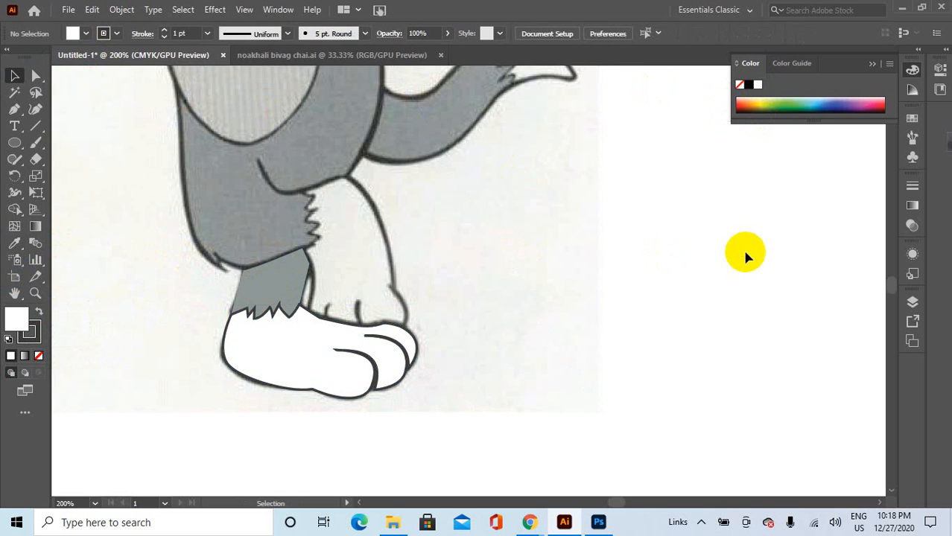
{"action": "scroll", "coordinate": [487, 278], "scroll_direction": "down", "scroll_amount": 3}
{"action": "scroll", "coordinate": [530, 273], "scroll_direction": "up", "scroll_amount": 1}
{"action": "scroll", "coordinate": [529, 272], "scroll_direction": "down", "scroll_amount": 1}
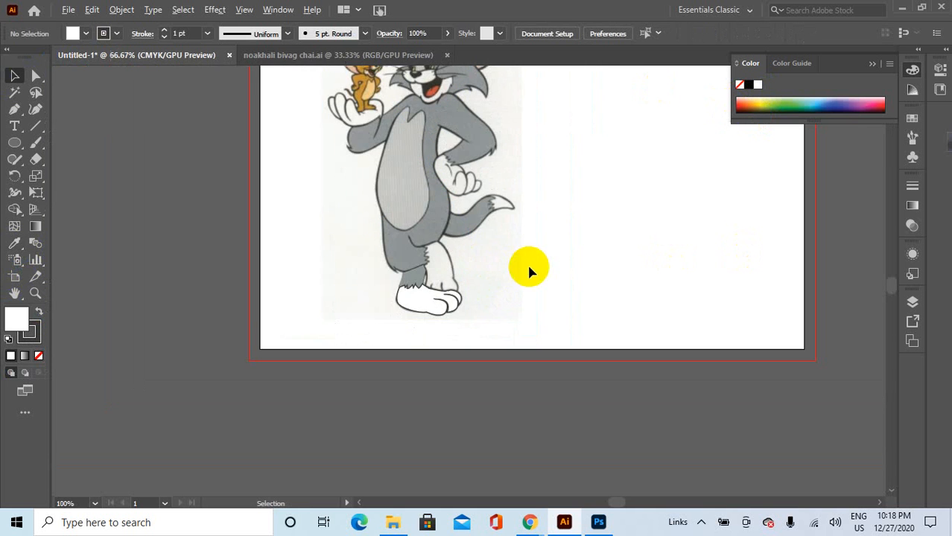
{"action": "scroll", "coordinate": [526, 267], "scroll_direction": "up", "scroll_amount": 2}
Switch to Chrome's meeting window, open the Google Images results for tom and look through them.
{"action": "mouse_move", "coordinate": [535, 524]}
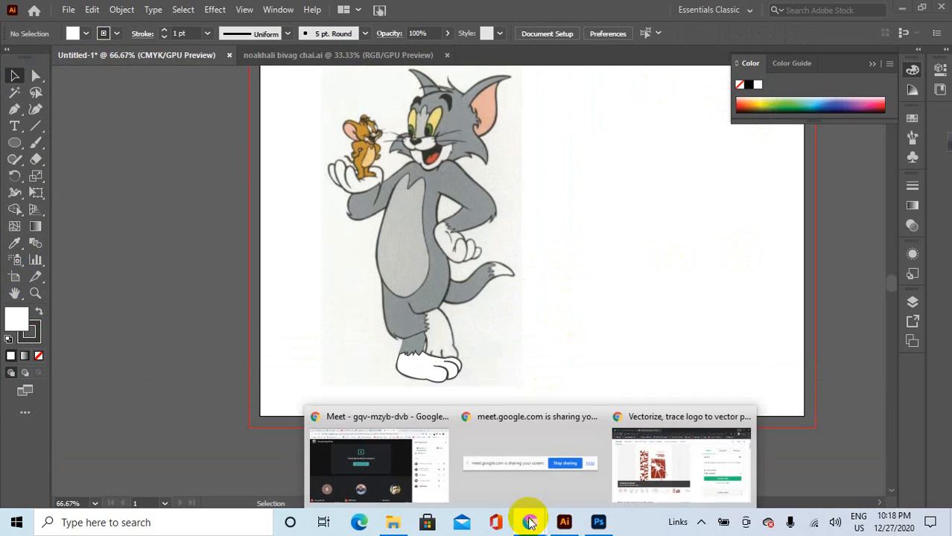
{"action": "left_click", "coordinate": [428, 463]}
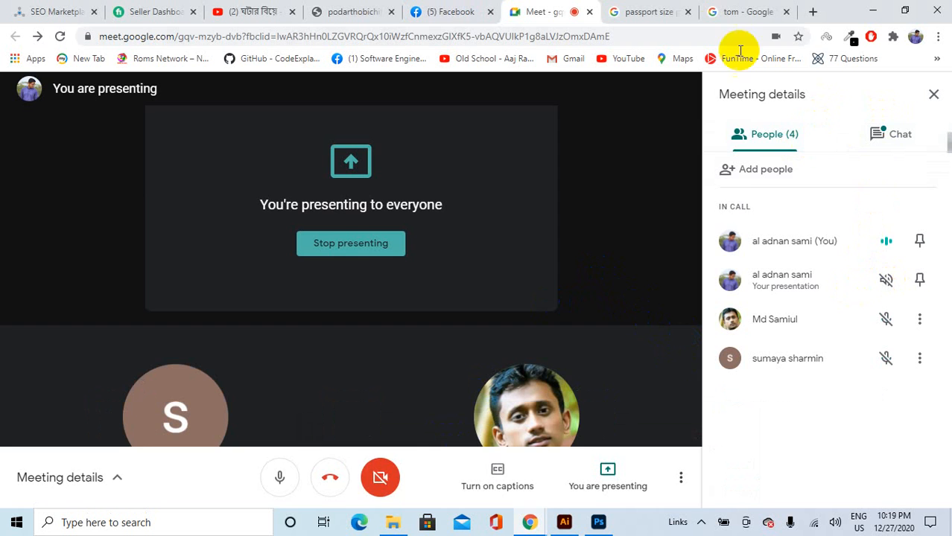
{"action": "left_click", "coordinate": [721, 13]}
{"action": "scroll", "coordinate": [711, 221], "scroll_direction": "down", "scroll_amount": 5}
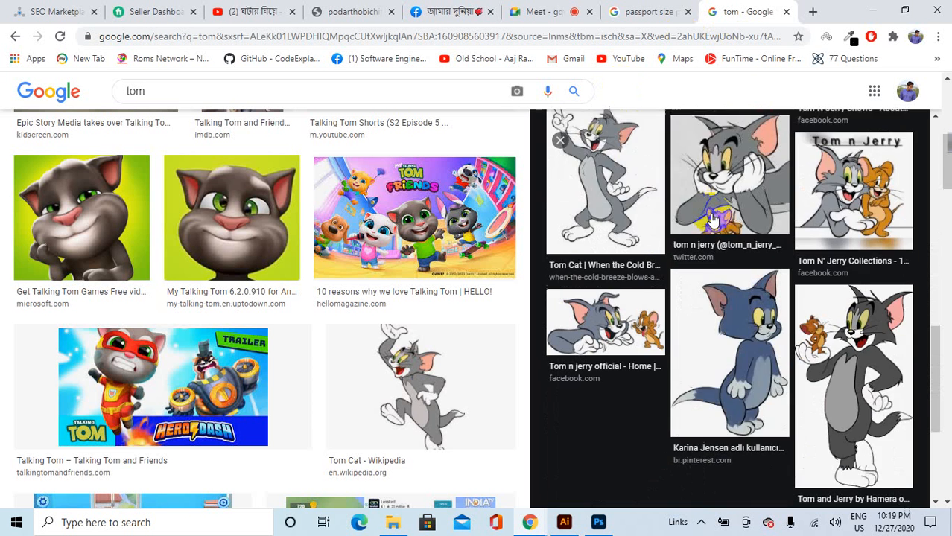
{"action": "scroll", "coordinate": [417, 223], "scroll_direction": "up", "scroll_amount": 3}
Search Google Images for "vector tracing".
{"action": "left_click", "coordinate": [148, 90]}
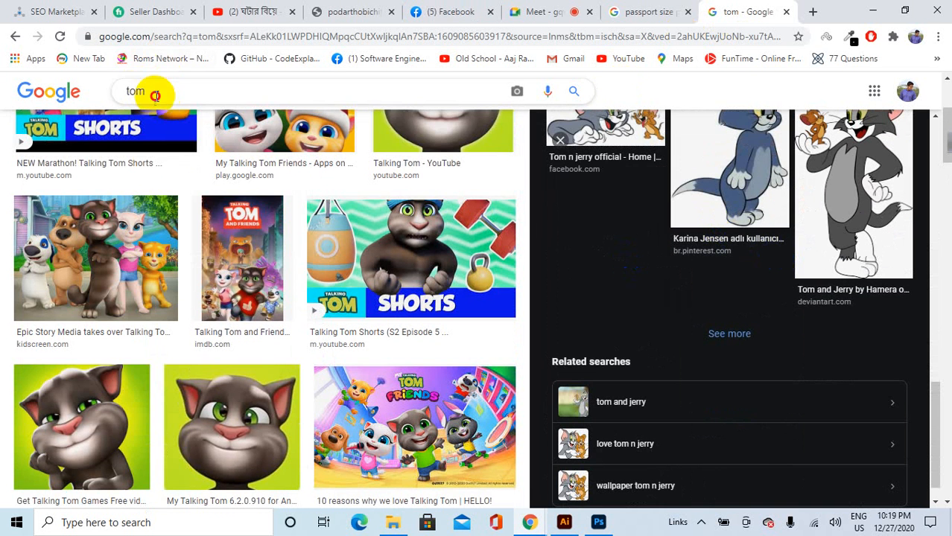
{"action": "double_click", "coordinate": [131, 91]}
{"action": "key", "text": "BackSpace"}
{"action": "type", "text": "ve"}
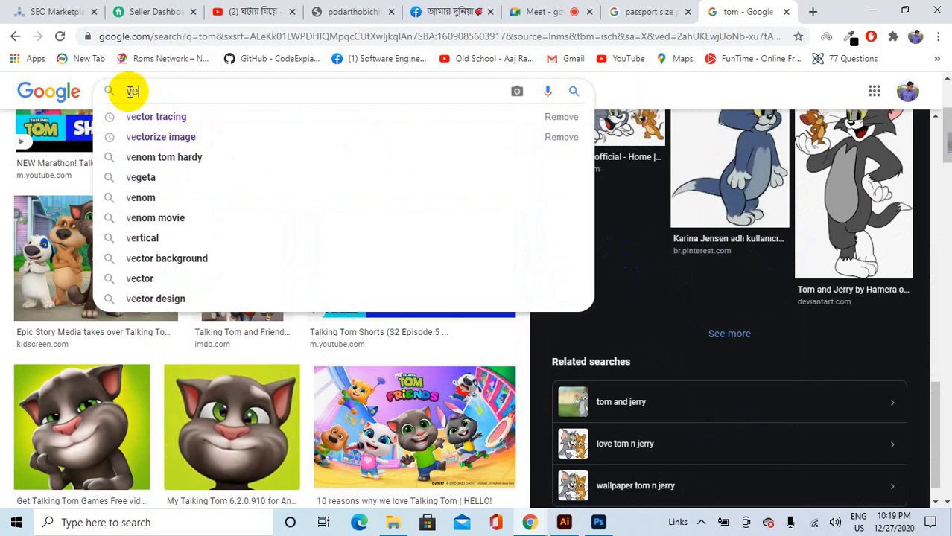
{"action": "type", "text": "ctor trac"}
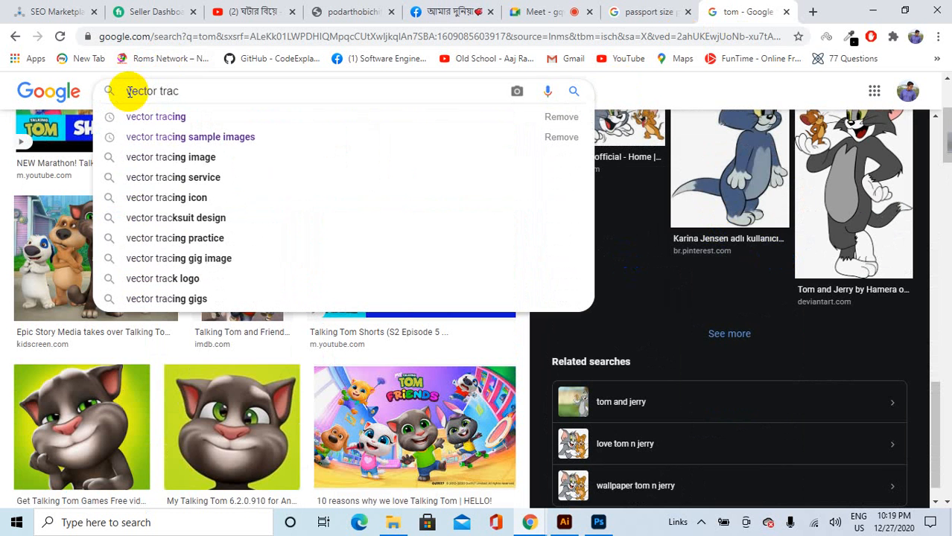
{"action": "key", "text": "Down"}
{"action": "key", "text": "Return"}
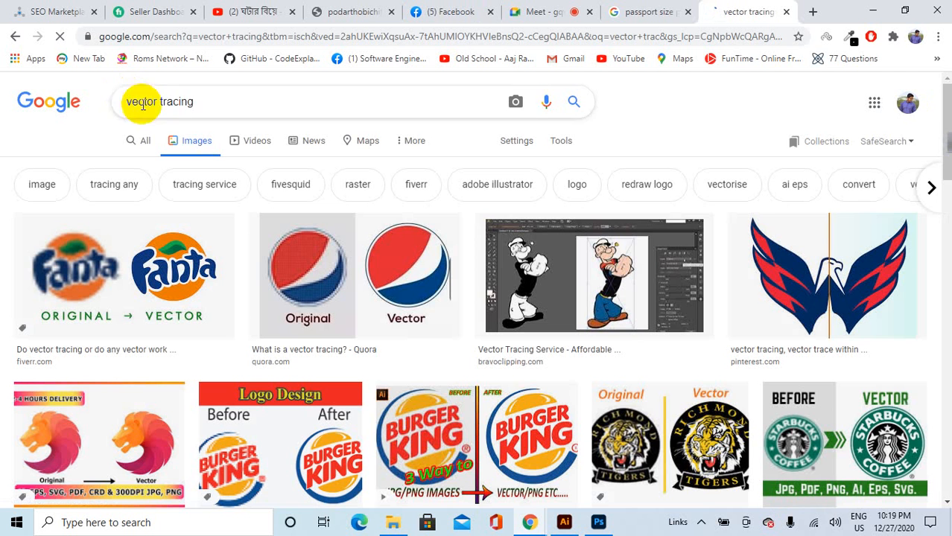
Browse the before-and-after vector tracing examples and preview the green YOUR LOGO tracing image from YouTube.
{"action": "scroll", "coordinate": [570, 270], "scroll_direction": "down", "scroll_amount": 2}
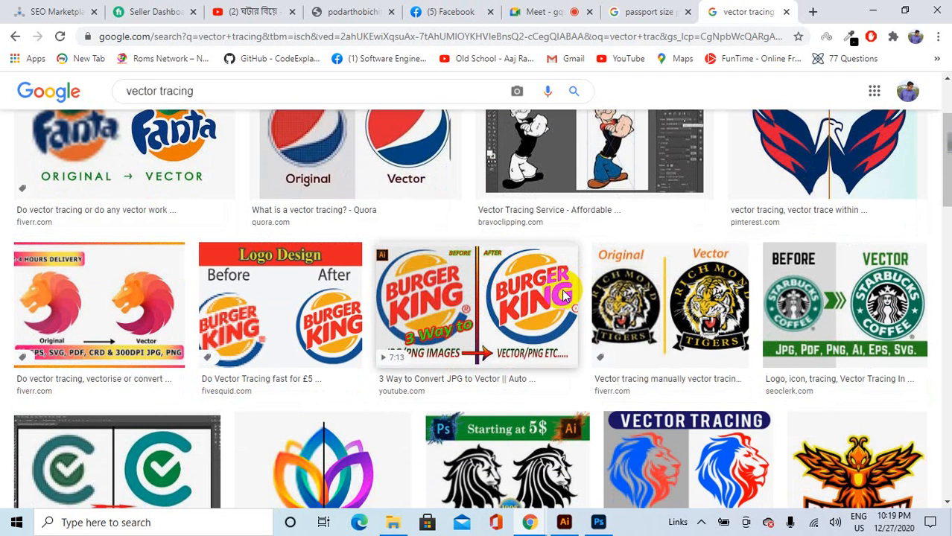
{"action": "scroll", "coordinate": [658, 318], "scroll_direction": "down", "scroll_amount": 1}
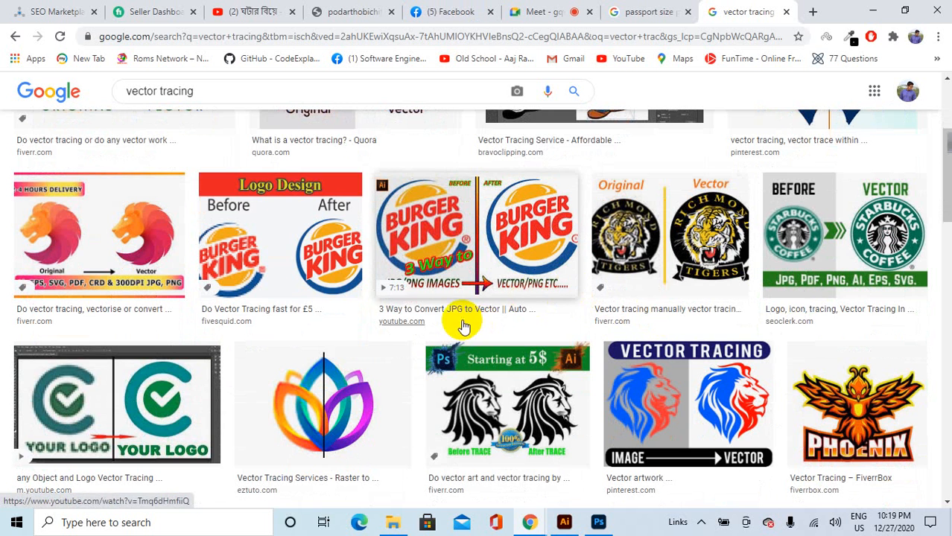
{"action": "scroll", "coordinate": [266, 323], "scroll_direction": "down", "scroll_amount": 2}
{"action": "left_click", "coordinate": [117, 276]}
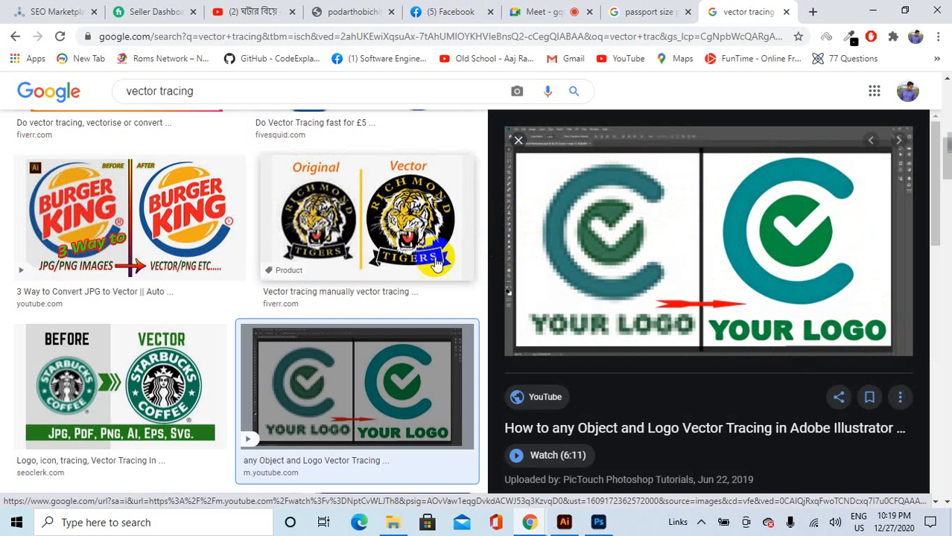
{"action": "scroll", "coordinate": [433, 264], "scroll_direction": "down", "scroll_amount": 3}
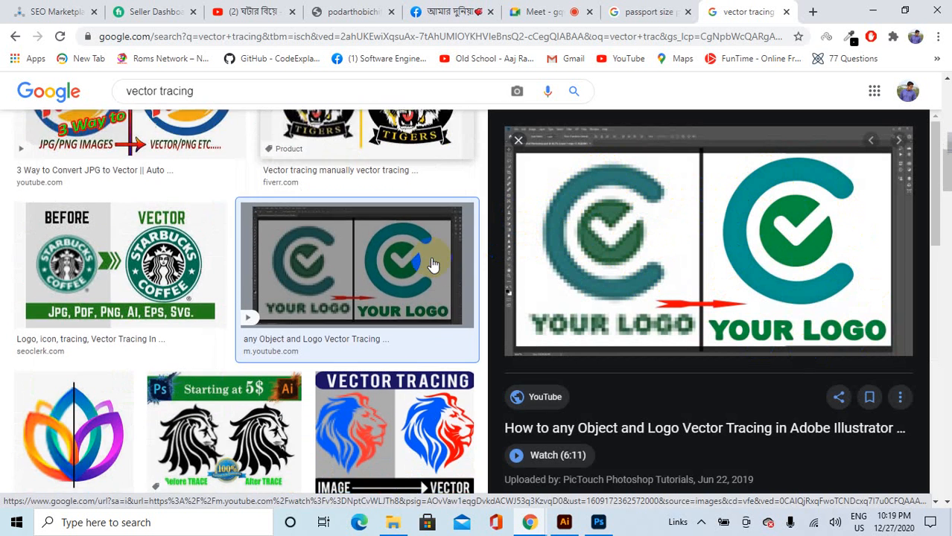
Preview the Dribbble lion shield logo and the ListingDock Burger King before-and-after tracing among the vector tracing image results.
{"action": "scroll", "coordinate": [433, 265], "scroll_direction": "down", "scroll_amount": 2}
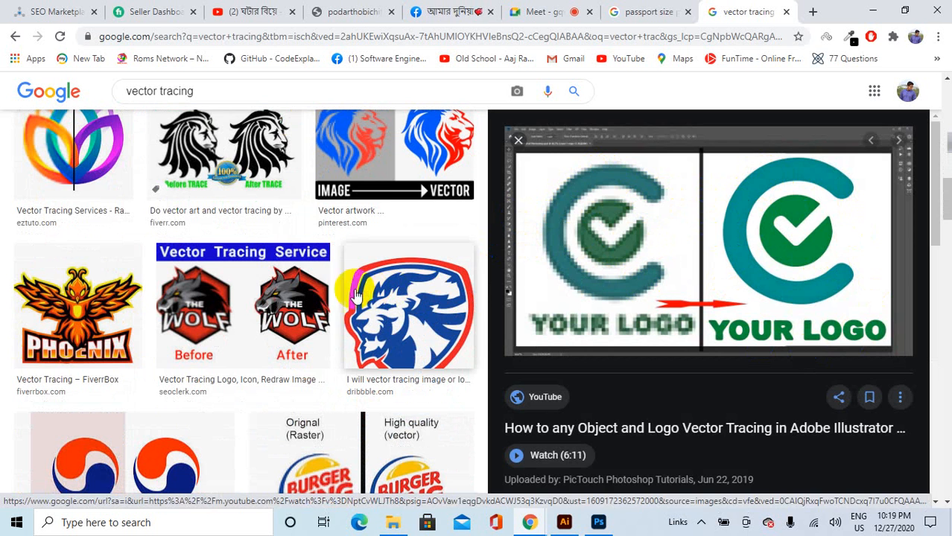
{"action": "left_click", "coordinate": [394, 302]}
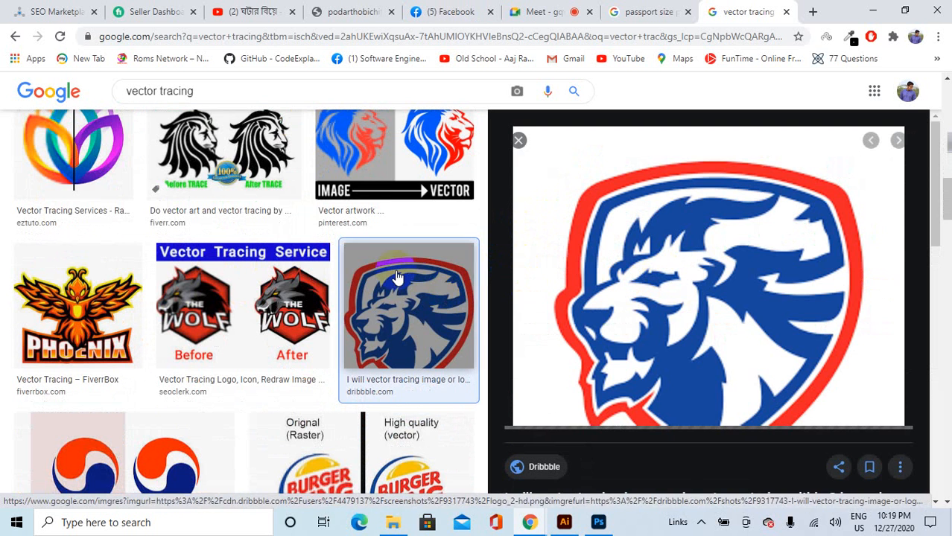
{"action": "scroll", "coordinate": [397, 277], "scroll_direction": "down", "scroll_amount": 3}
{"action": "scroll", "coordinate": [503, 270], "scroll_direction": "down", "scroll_amount": 1}
{"action": "left_click", "coordinate": [337, 285]}
{"action": "scroll", "coordinate": [606, 286], "scroll_direction": "down", "scroll_amount": 2}
{"action": "scroll", "coordinate": [606, 283], "scroll_direction": "down", "scroll_amount": 2}
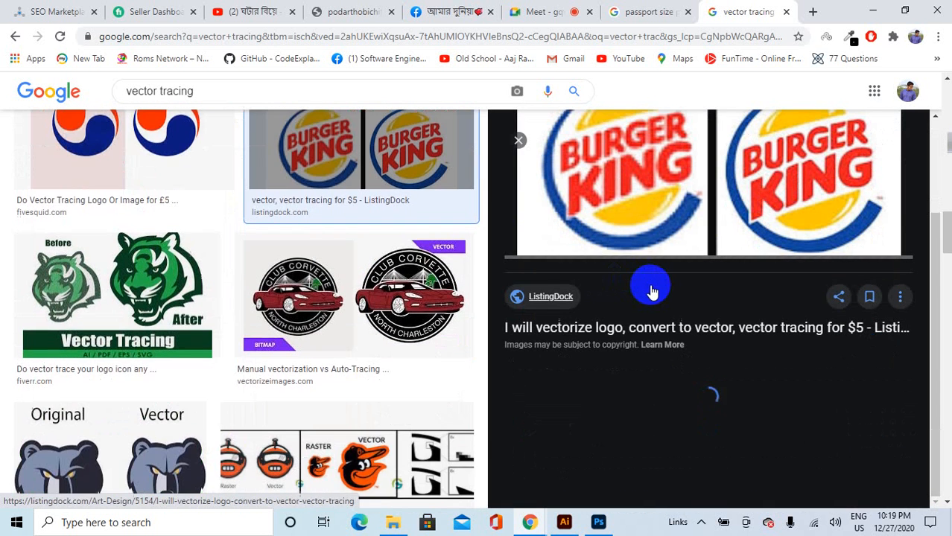
Browse further vector tracing examples and preview the Fivesquid image-versus-vector comparison of the red bull head.
{"action": "scroll", "coordinate": [272, 299], "scroll_direction": "down", "scroll_amount": 3}
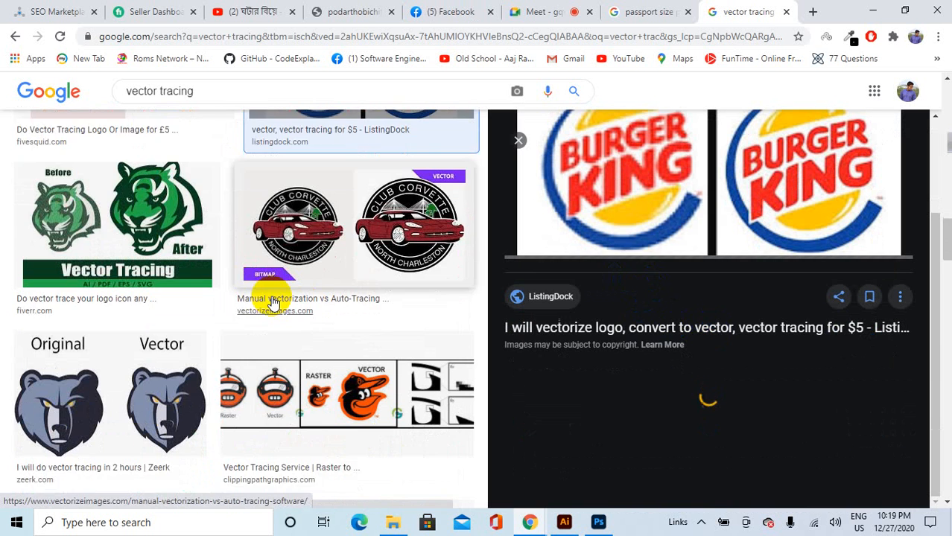
{"action": "scroll", "coordinate": [386, 278], "scroll_direction": "down", "scroll_amount": 2}
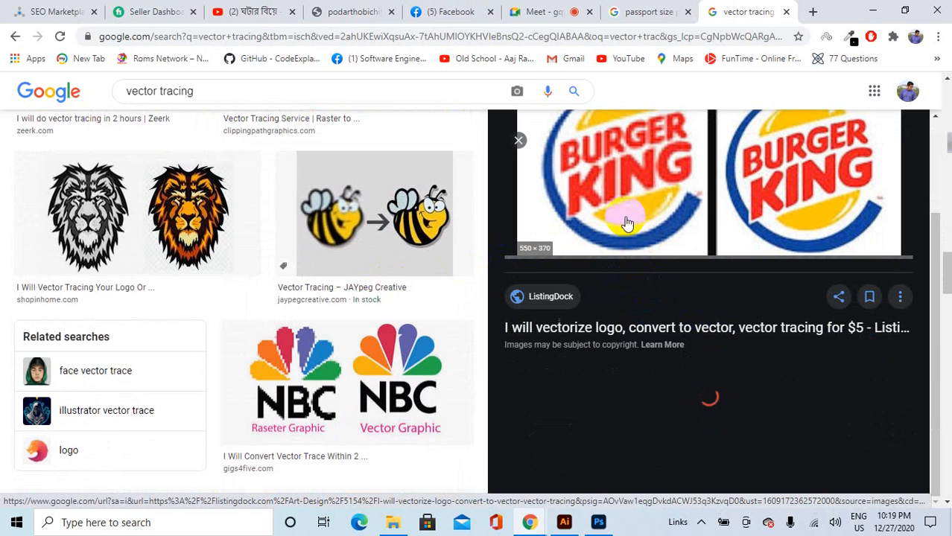
{"action": "scroll", "coordinate": [665, 351], "scroll_direction": "down", "scroll_amount": 3}
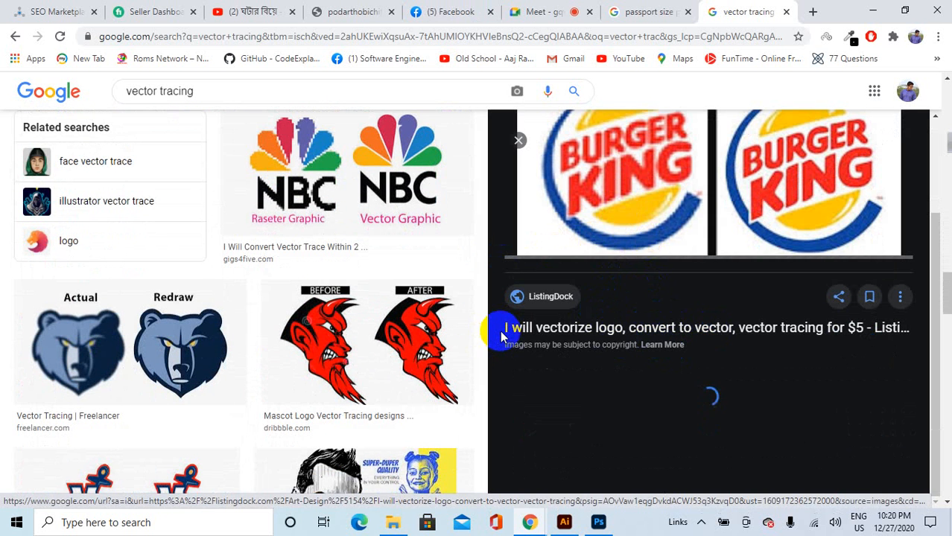
{"action": "scroll", "coordinate": [501, 332], "scroll_direction": "down", "scroll_amount": 1}
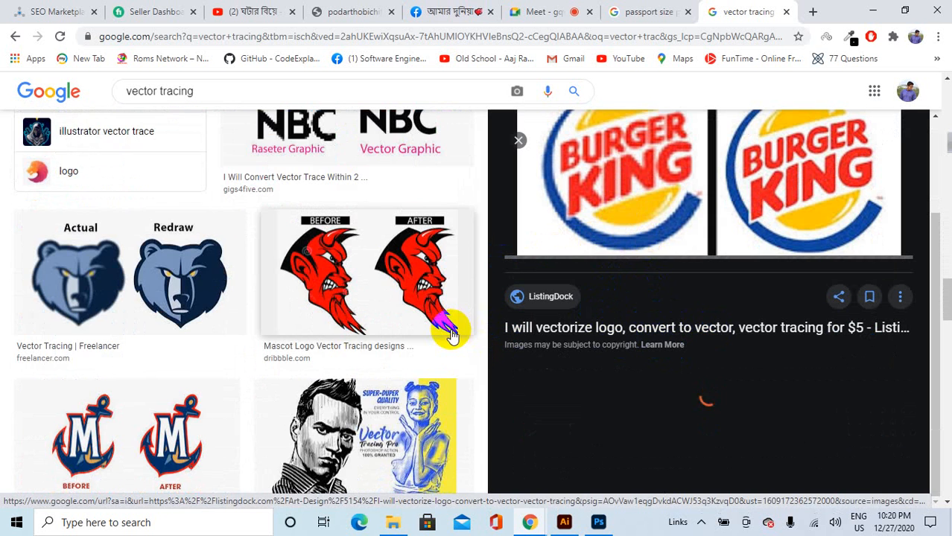
{"action": "scroll", "coordinate": [451, 334], "scroll_direction": "down", "scroll_amount": 4}
{"action": "scroll", "coordinate": [450, 334], "scroll_direction": "down", "scroll_amount": 3}
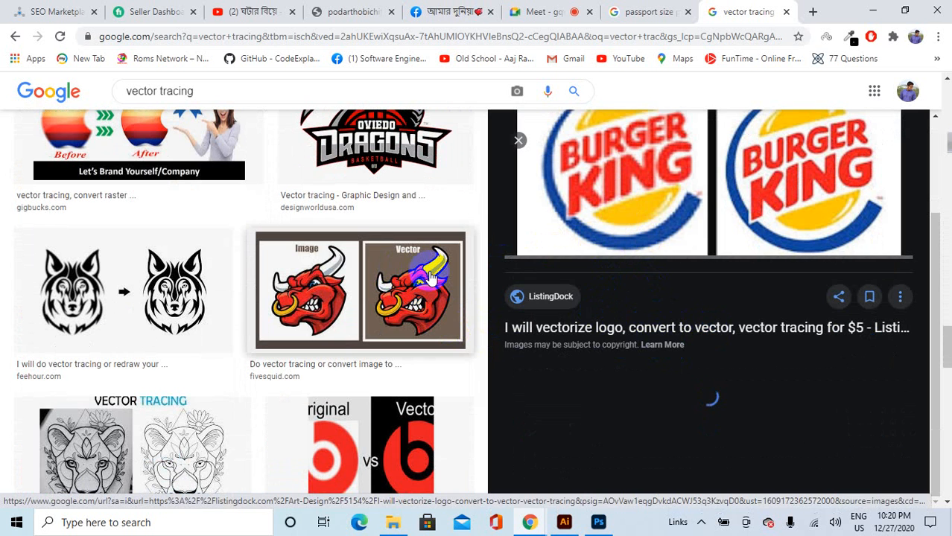
{"action": "left_click", "coordinate": [401, 286]}
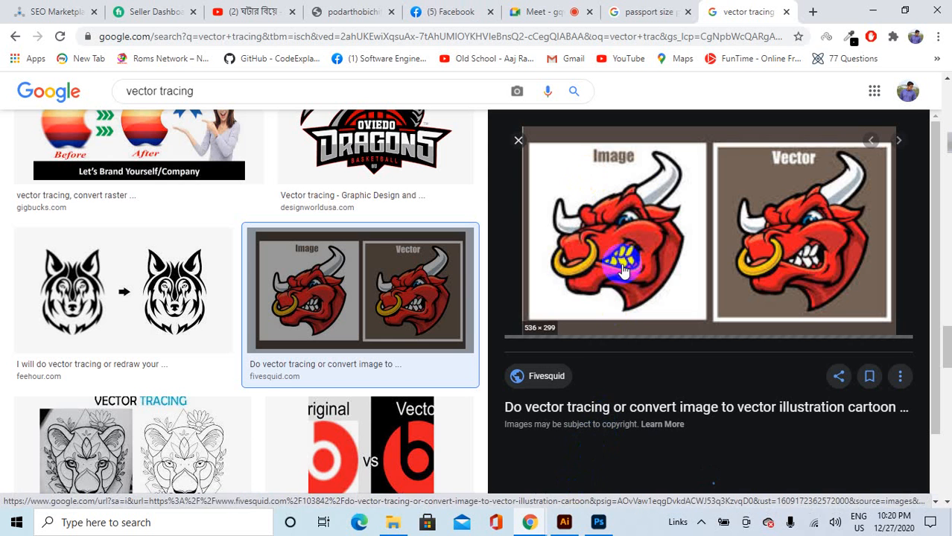
{"action": "scroll", "coordinate": [423, 315], "scroll_direction": "down", "scroll_amount": 3}
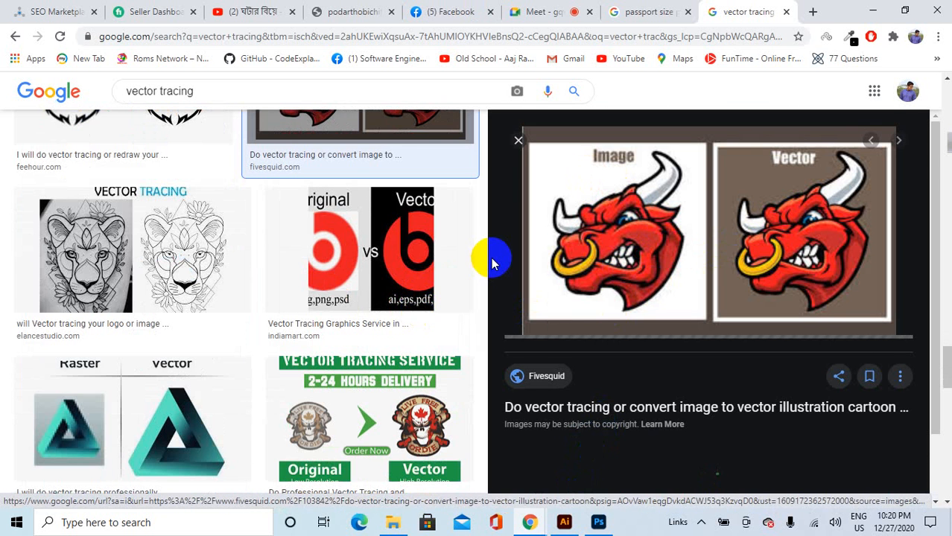
{"action": "scroll", "coordinate": [492, 261], "scroll_direction": "down", "scroll_amount": 1}
{"action": "scroll", "coordinate": [491, 262], "scroll_direction": "down", "scroll_amount": 2}
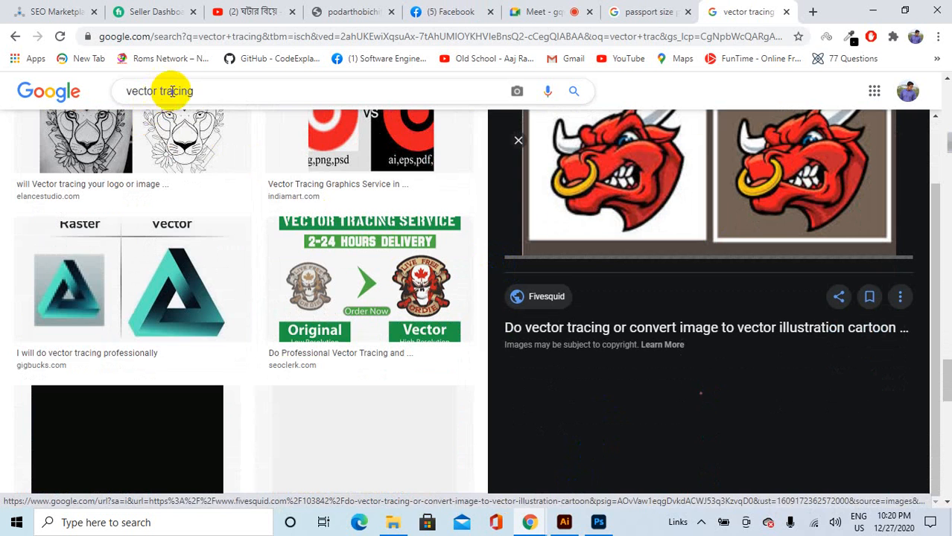
Return to the Google Meet call, check its chat and participant list, and leave the meeting.
{"action": "left_click", "coordinate": [580, 6]}
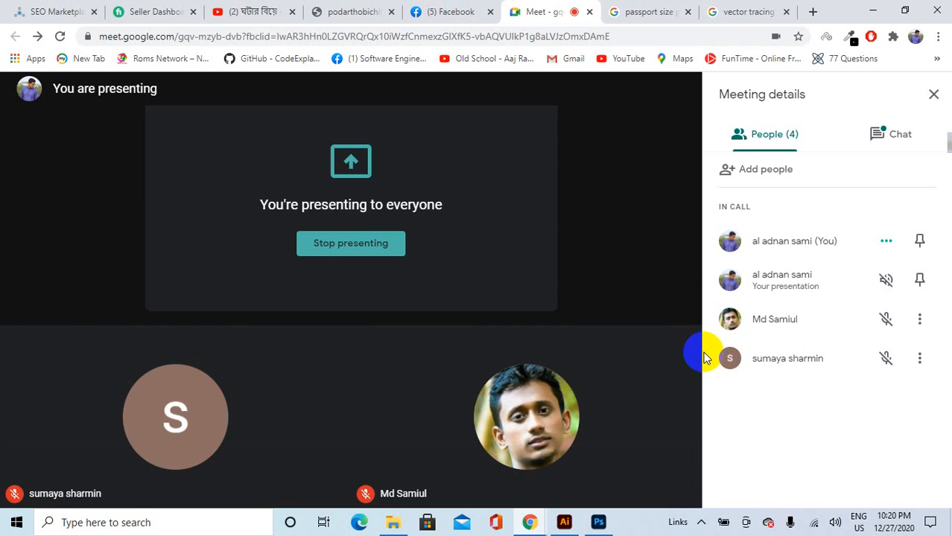
{"action": "left_click", "coordinate": [915, 139]}
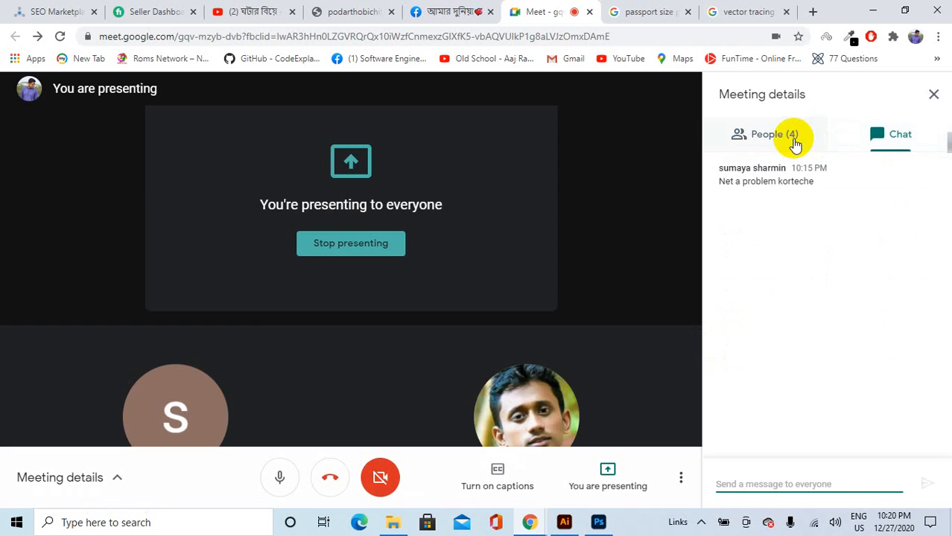
{"action": "left_click", "coordinate": [794, 143]}
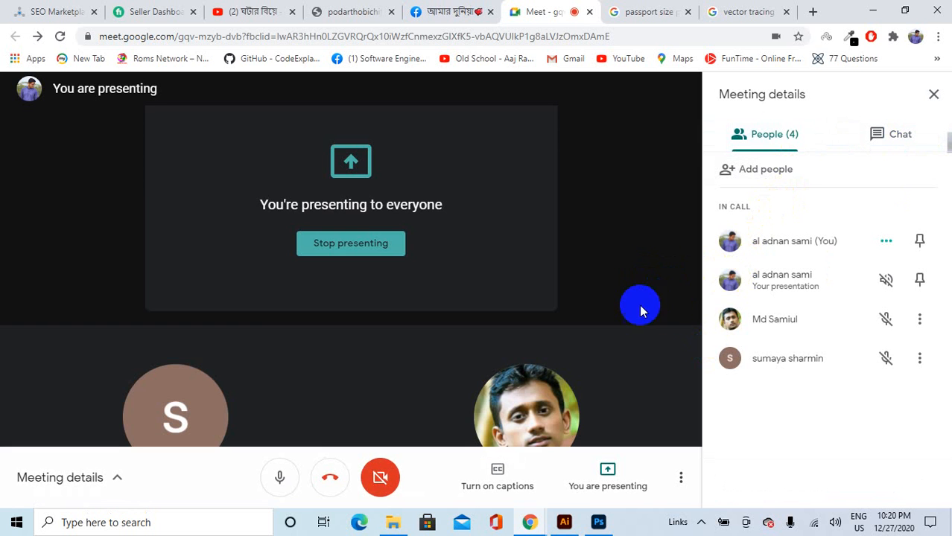
{"action": "mouse_move", "coordinate": [498, 412]}
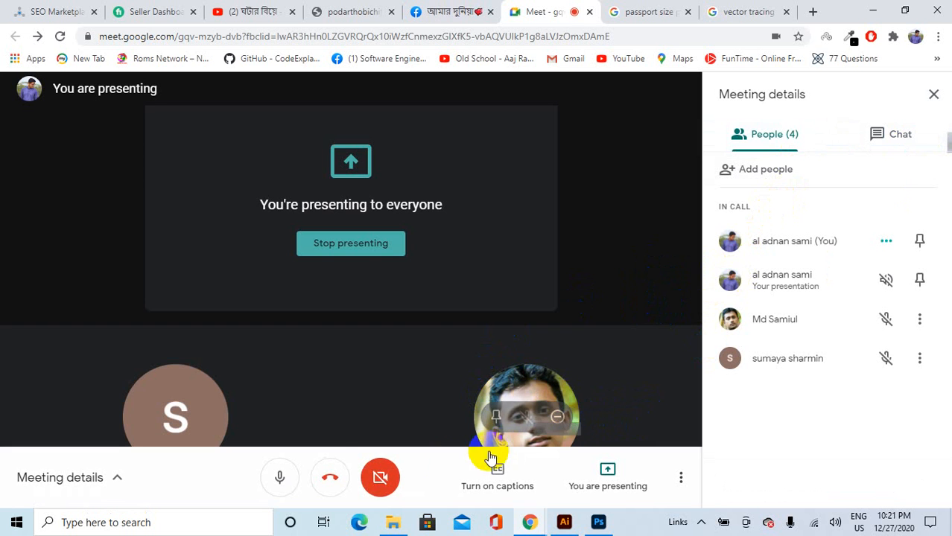
{"action": "left_click", "coordinate": [328, 478]}
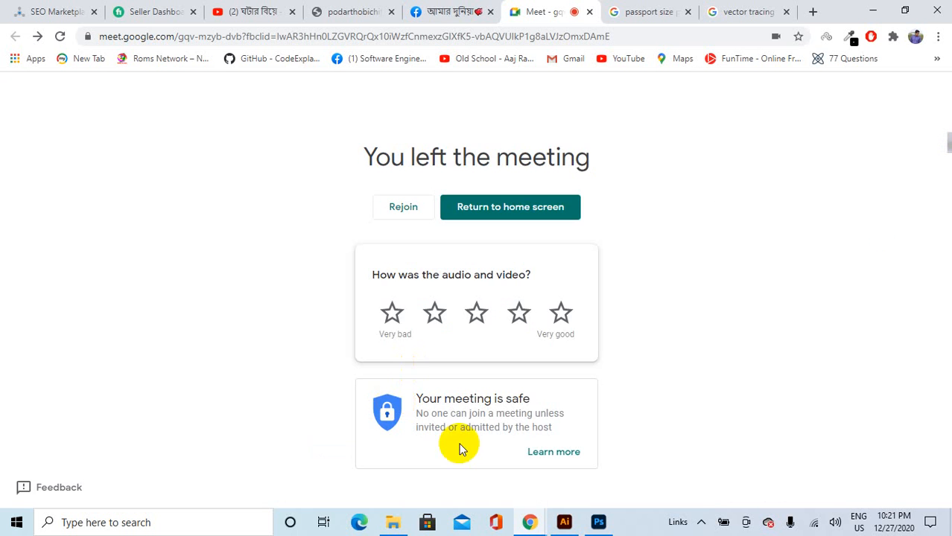